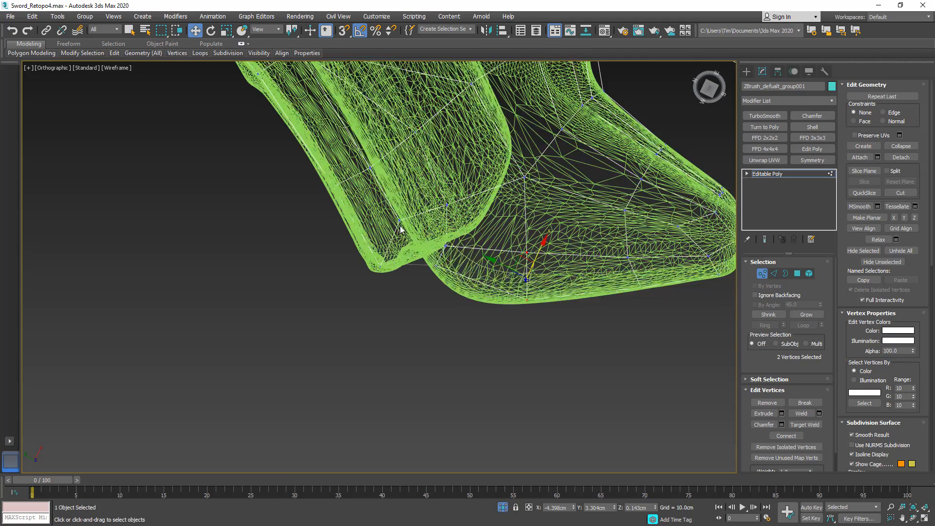
Move the two retopology vertices at the end of the ridged strip outward to the strip's tip.
key("F3")
left_click(399, 218)
mouse_move(400, 219)
middle_mouse_down("alt")
mouse_move(386, 200)
mouse_move(408, 172)
mouse_move(464, 244)
mouse_move(467, 263)
mouse_move(422, 176)
middle_mouse_up("alt")
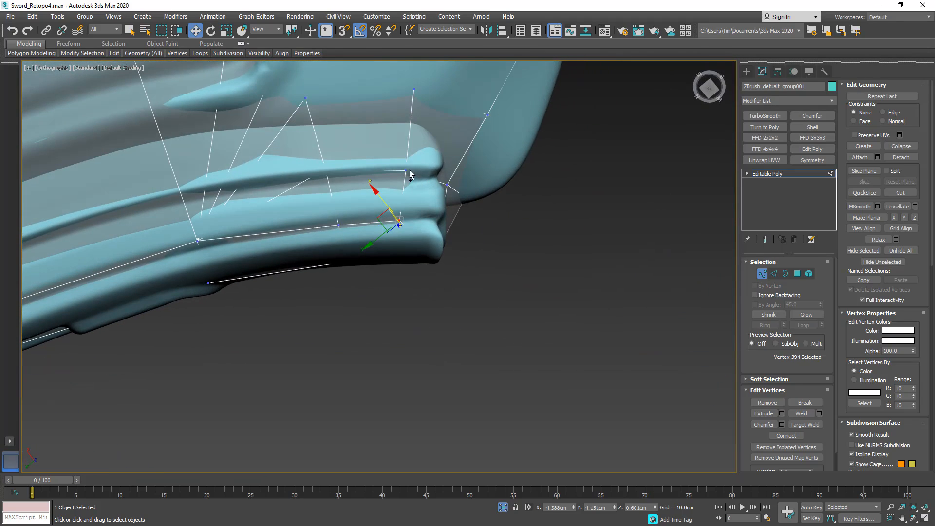
left_click(406, 170, "ctrl")
left_click_drag(383, 192, 420, 199)
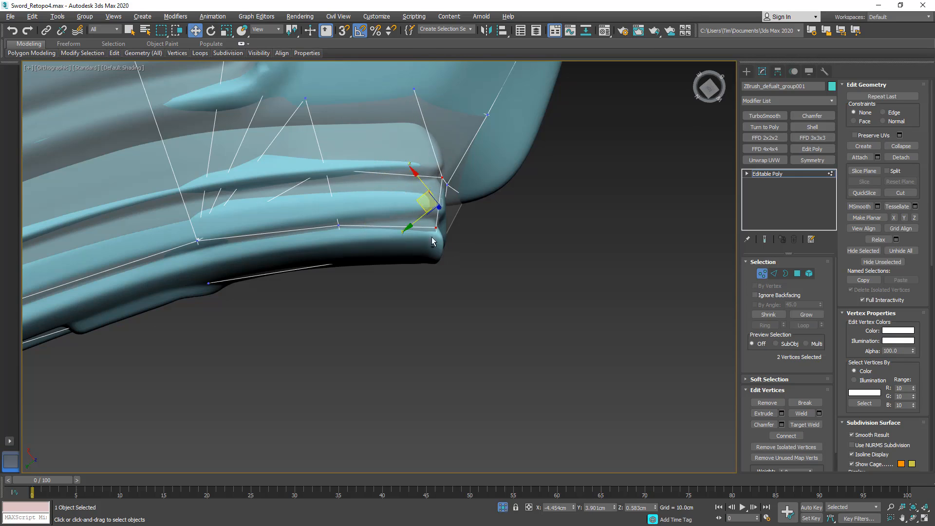
Reposition the strip's end vertex onto the ridge tip, and fit it together with its neighbouring vertex to the sculpted surface.
middle_click_drag(432, 244, 398, 156, "alt")
left_click(415, 201)
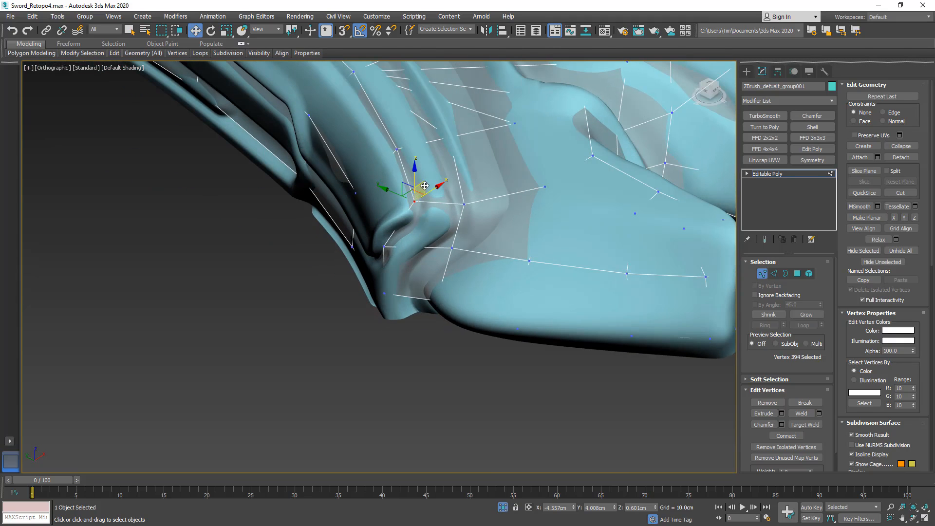
left_click_drag(420, 192, 404, 197)
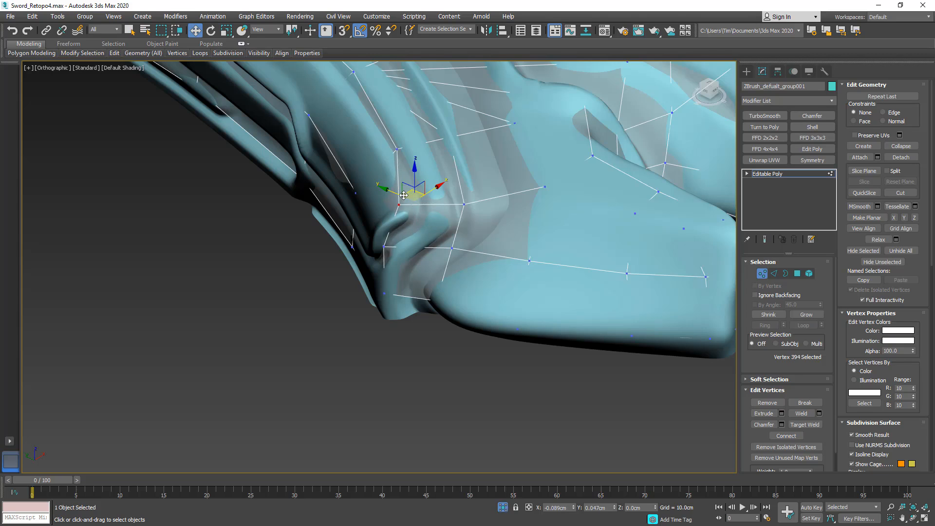
middle_click_drag(404, 195, 435, 205, "alt")
left_click(429, 201, "ctrl")
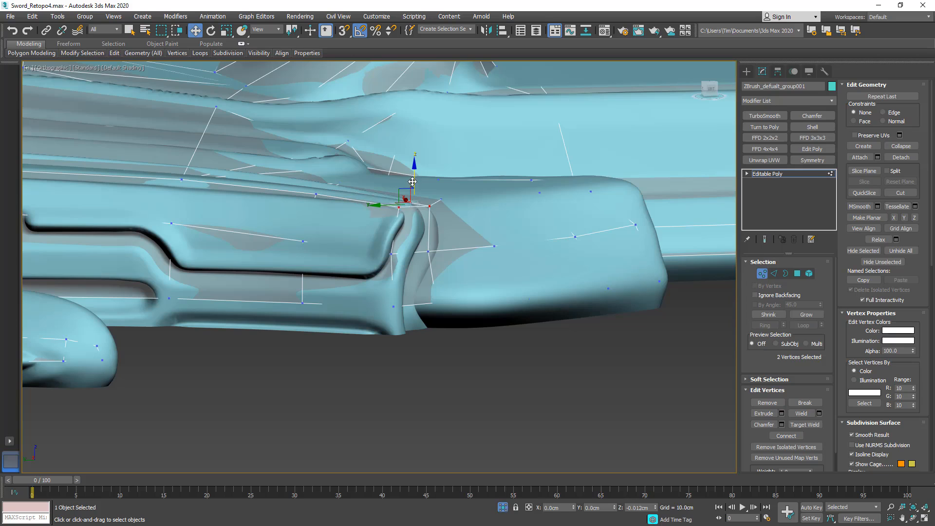
mouse_move(412, 183)
middle_mouse_down("alt")
mouse_move(426, 232)
mouse_move(410, 229)
mouse_move(465, 221)
mouse_move(472, 207)
mouse_move(451, 263)
mouse_move(440, 248)
mouse_move(463, 227)
mouse_move(449, 240)
mouse_move(424, 229)
mouse_move(408, 243)
middle_mouse_up("alt")
Move the lowest vertex in the crease between the ridged strip and the rounded wedge closer to the sculpt's outline.
key("F3")
left_click(431, 207)
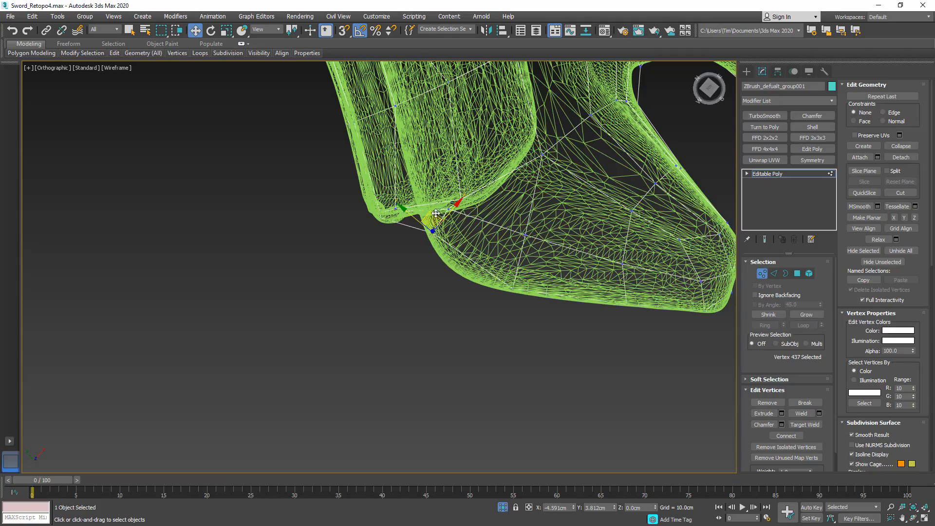
left_click_drag(435, 213, 433, 196)
mouse_move(430, 213)
middle_mouse_down("alt")
mouse_move(428, 183)
mouse_move(408, 223)
mouse_move(443, 151)
middle_mouse_up("alt")
Fit the middle vertex of the crease between the strip and the wedge to the sculpted surface from several angles.
key("F3")
left_click(442, 165)
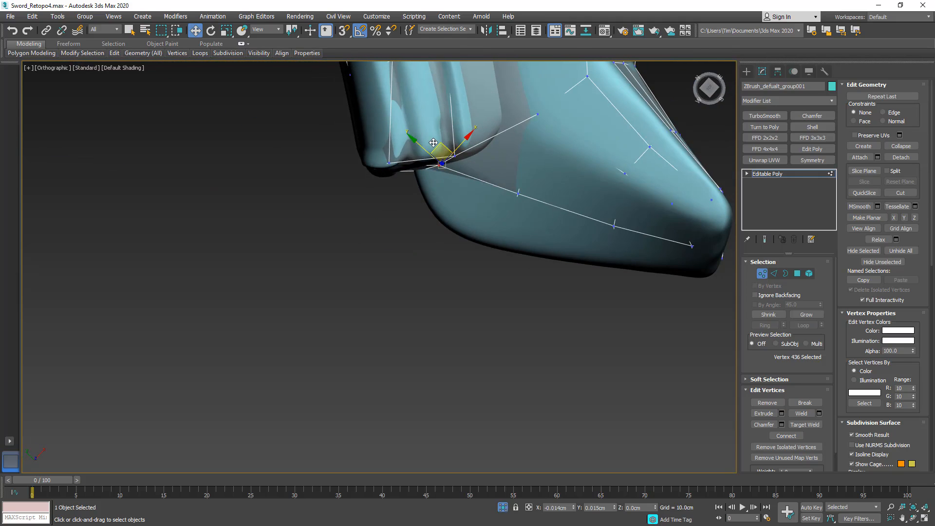
left_click_drag(433, 142, 430, 141)
middle_click_drag(435, 163, 450, 148, "alt")
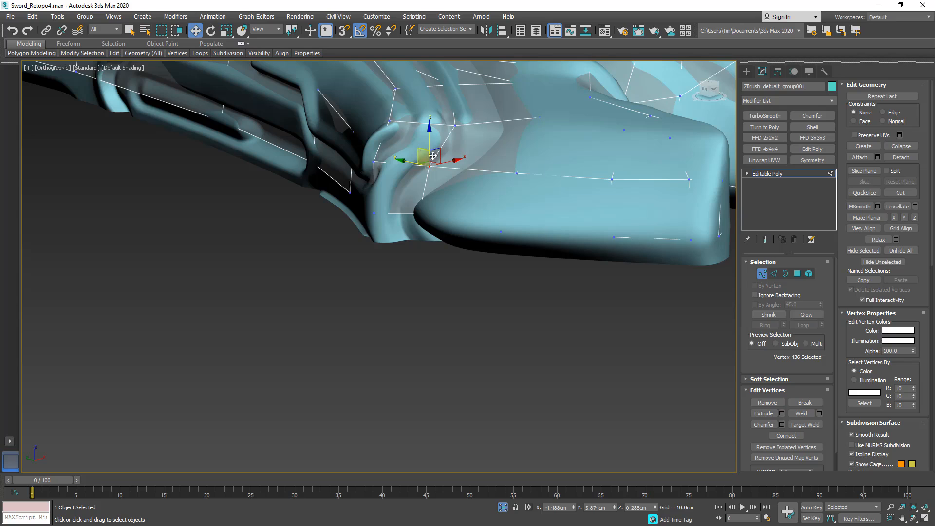
left_click_drag(443, 151, 460, 152)
middle_click_drag(459, 151, 431, 173, "alt")
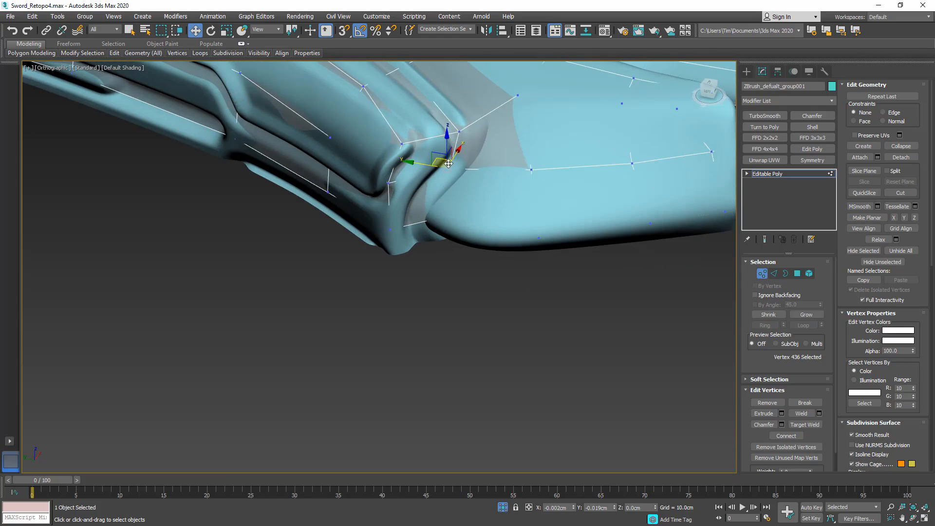
left_click_drag(448, 164, 455, 169)
middle_click_drag(452, 169, 440, 171, "alt")
Examine the fit of the crease vertices against the sculpt in wireframe and shaded display.
key("F3")
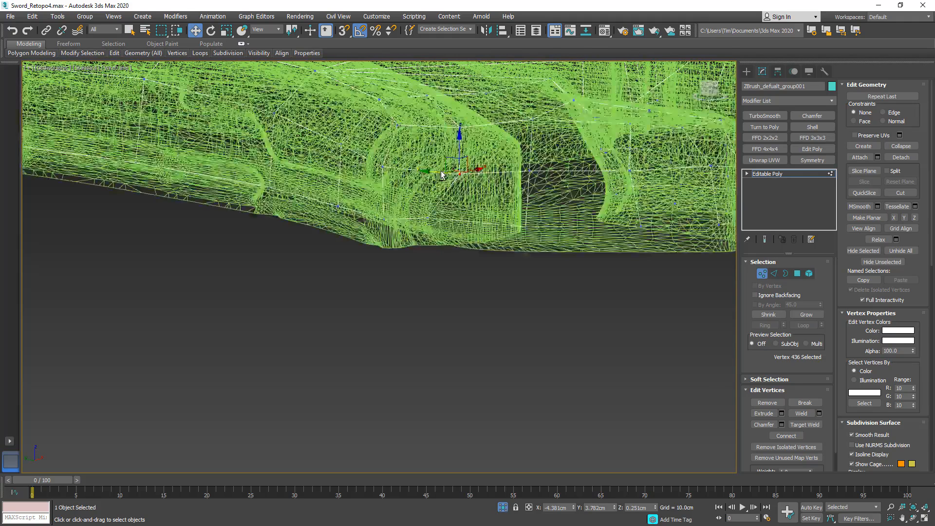
key("F3")
mouse_move(434, 220)
middle_mouse_down("alt")
mouse_move(433, 230)
mouse_move(423, 221)
middle_mouse_up("alt")
left_click(423, 220)
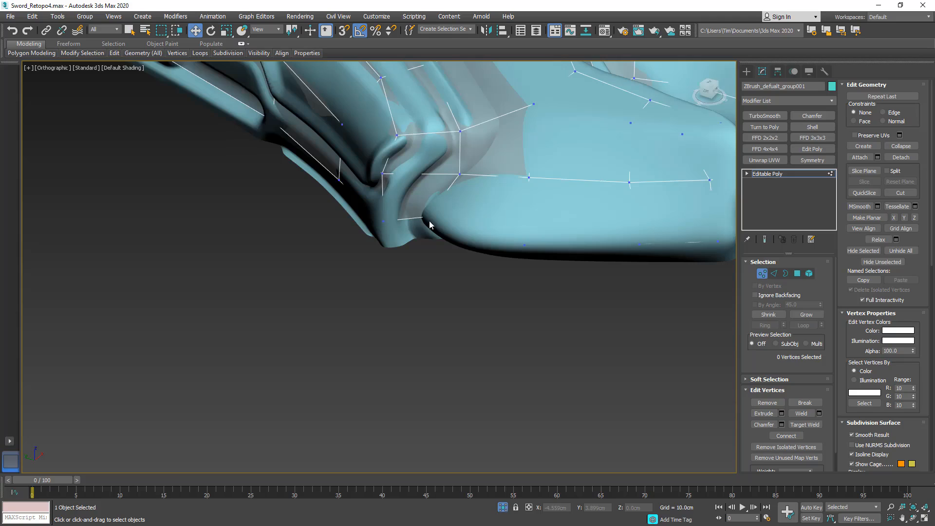
key("F3")
left_click(427, 217)
key("F3")
Connect the two edges running from the crease across the wedge's corner with two segments.
middle_click_drag(430, 207, 484, 247, "alt")
key("F3")
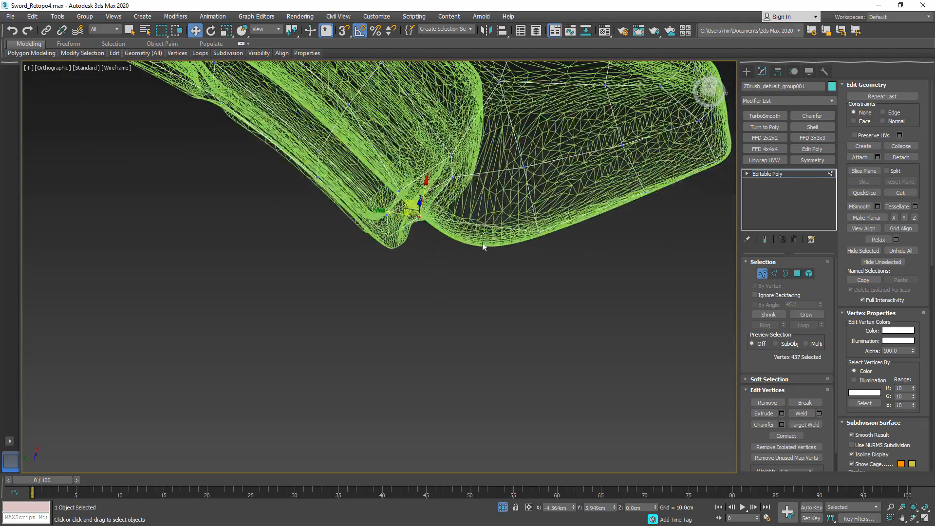
left_click(774, 273)
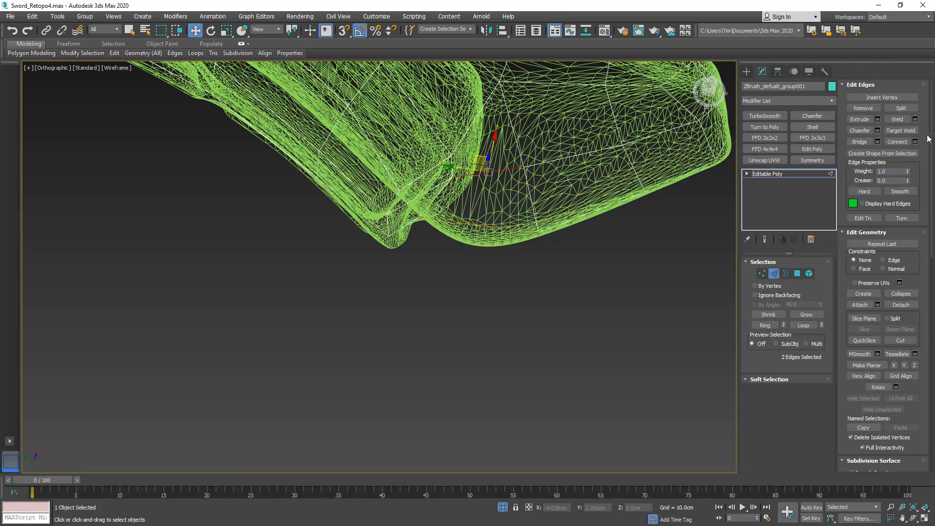
left_click(916, 142)
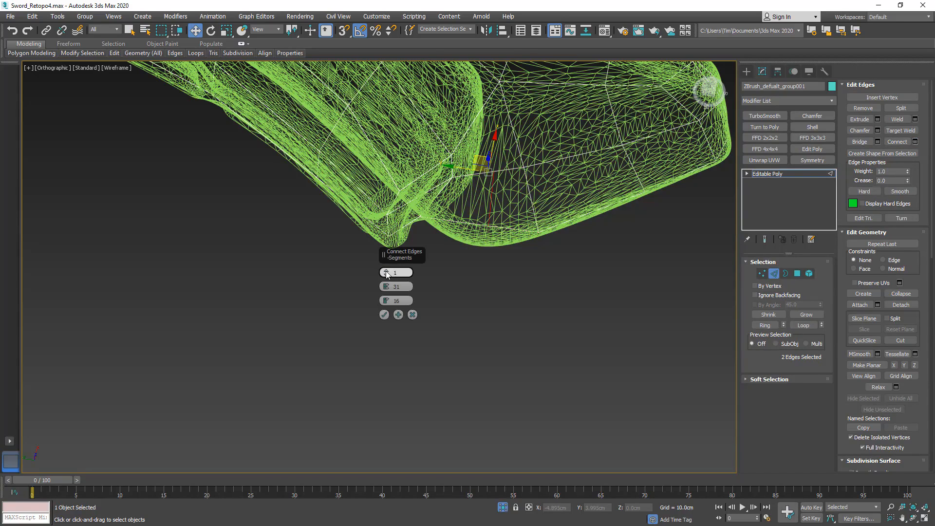
left_click(388, 315)
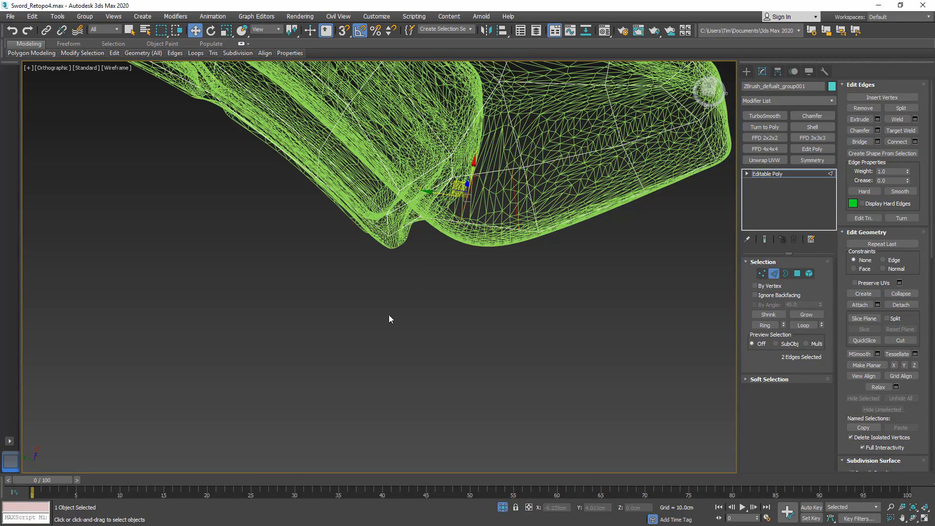
Move the two new edges outward toward the wedge's rounded corner, and pull the farther edge back onto the surface.
key("F3")
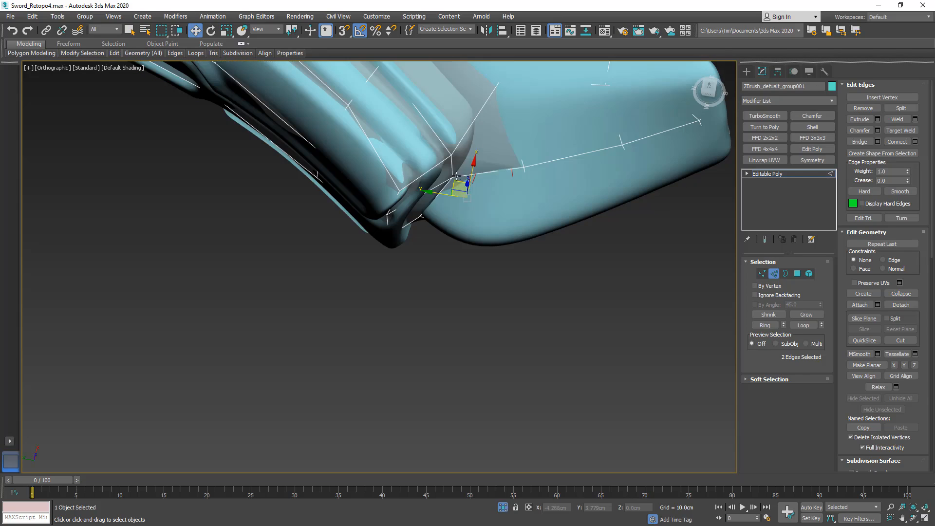
left_click_drag(460, 184, 453, 203, "shift")
left_click(510, 219)
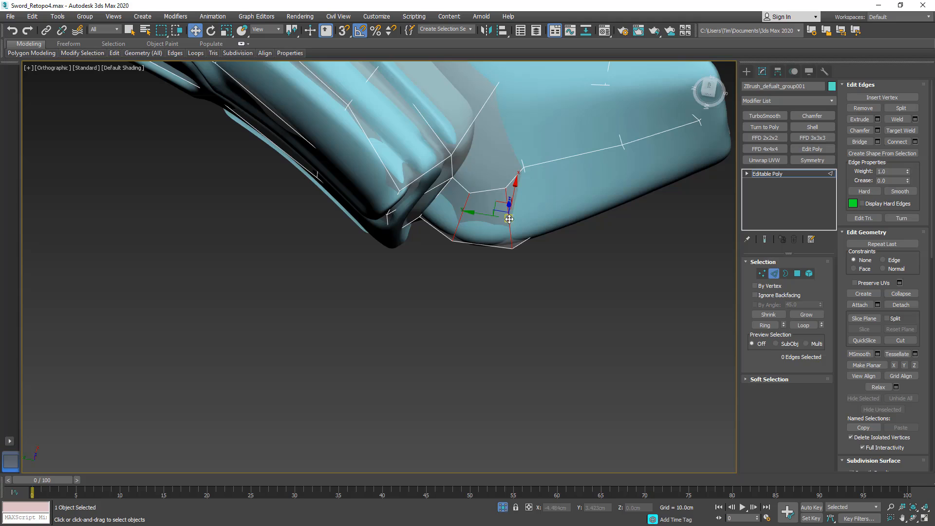
middle_click_drag(525, 234, 509, 220, "alt")
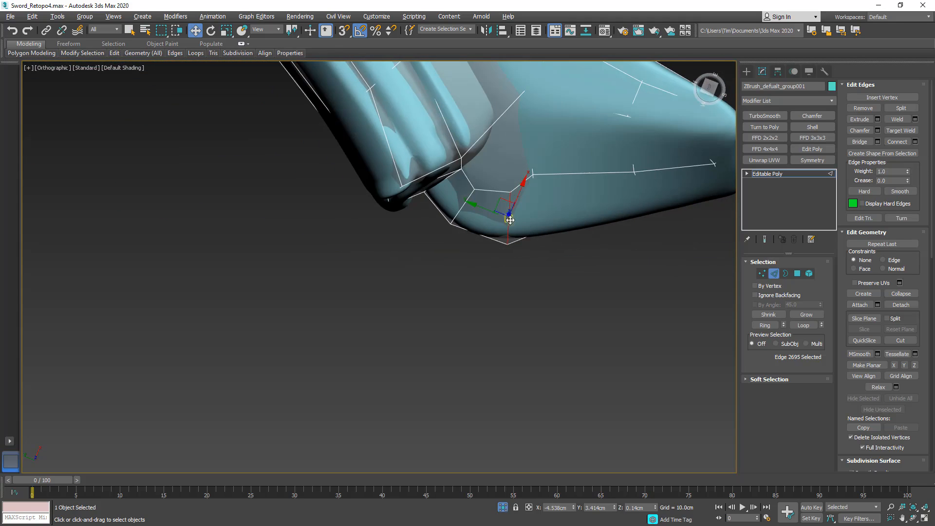
left_click_drag(509, 220, 470, 216)
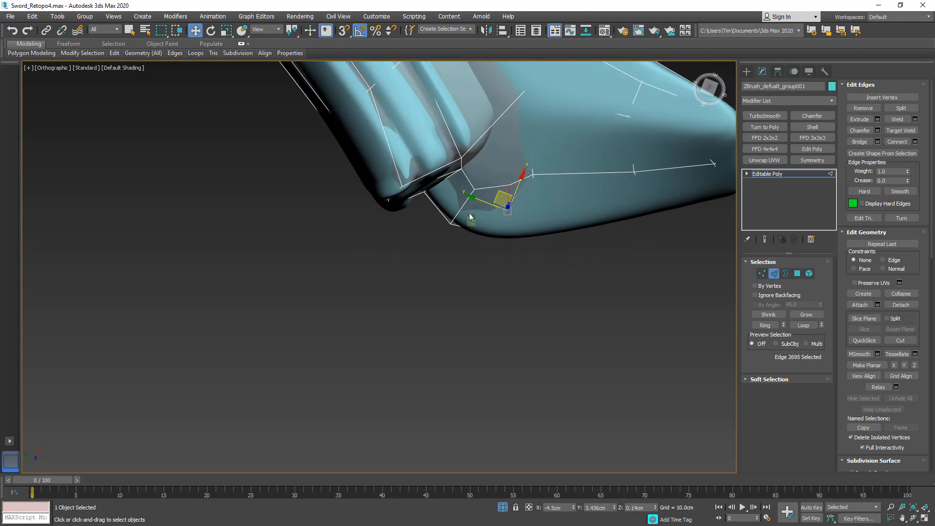
Adjust the new edges' outer vertices to follow the rounded outline of the wedge's corner.
key("F3")
key("1")
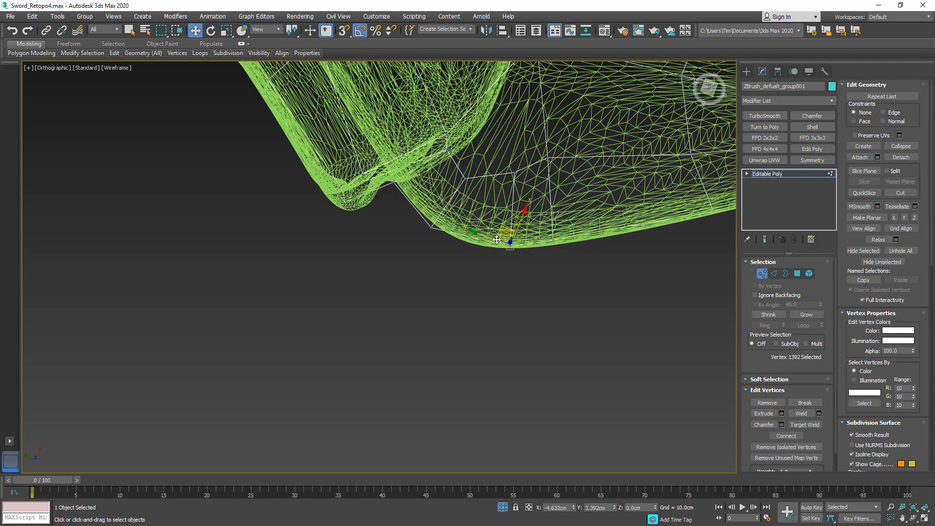
left_click_drag(505, 228, 492, 231)
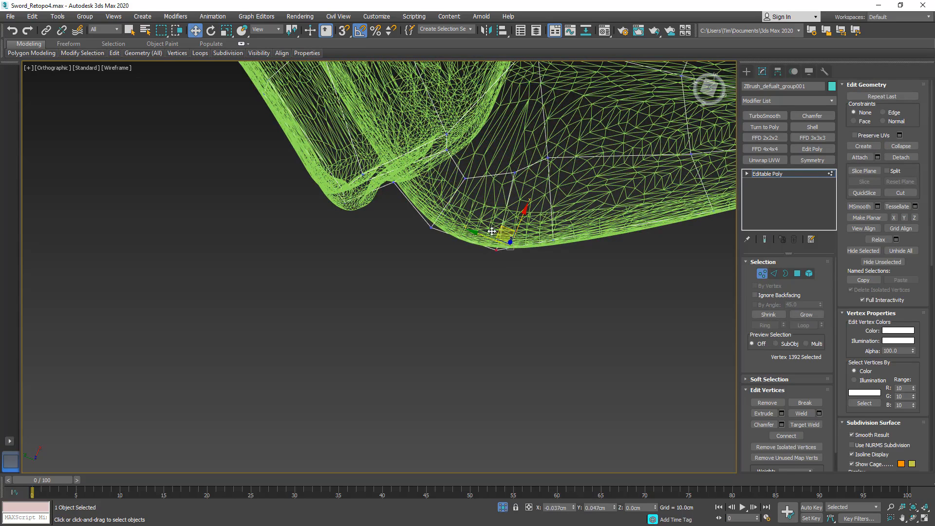
left_click(431, 226)
left_click_drag(434, 210, 449, 216)
mouse_move(507, 182)
middle_mouse_down()
mouse_move(497, 240)
mouse_move(505, 197)
middle_mouse_up()
left_click_drag(438, 231, 438, 232)
key("F3")
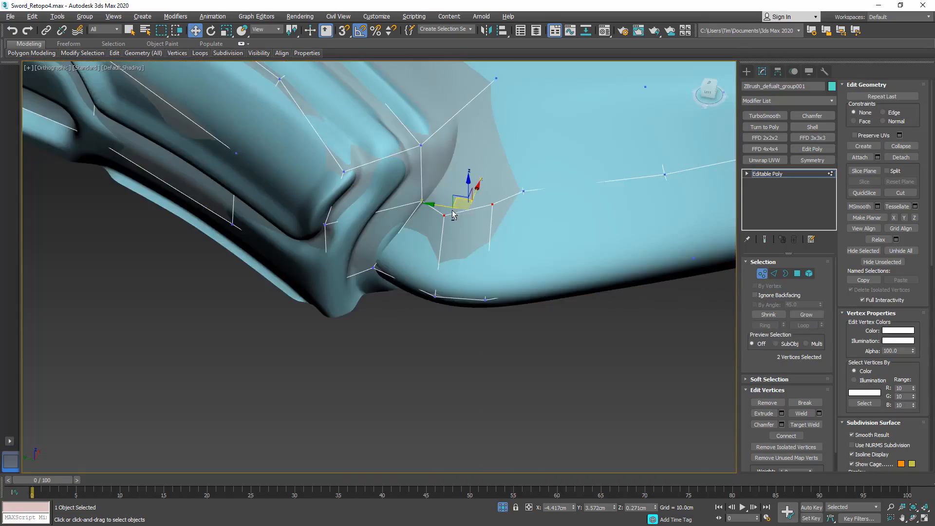
Connect the middle crease vertex to the upper vertex on the wedge with a new edge.
mouse_move(451, 214)
middle_mouse_down("alt")
mouse_move(455, 201)
mouse_move(432, 207)
middle_mouse_up("alt")
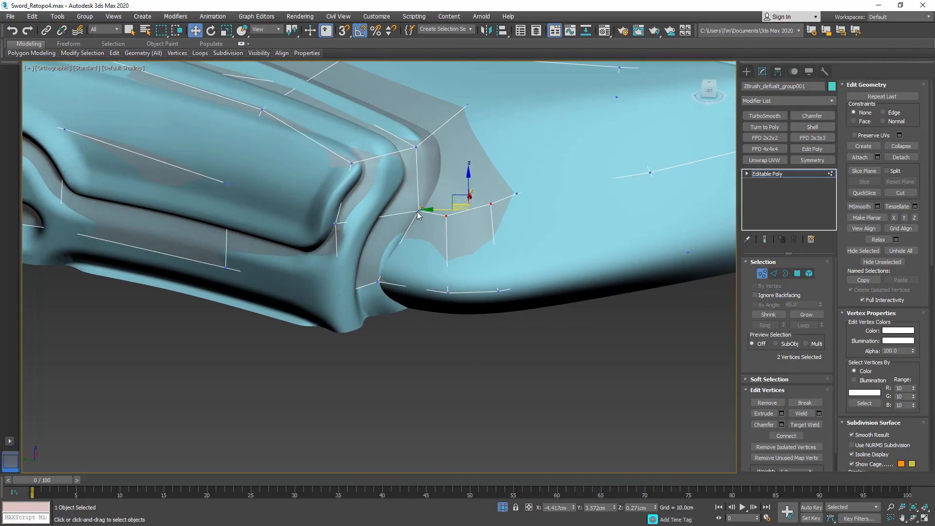
left_click(418, 213)
left_click_drag(486, 108, 458, 95, "ctrl")
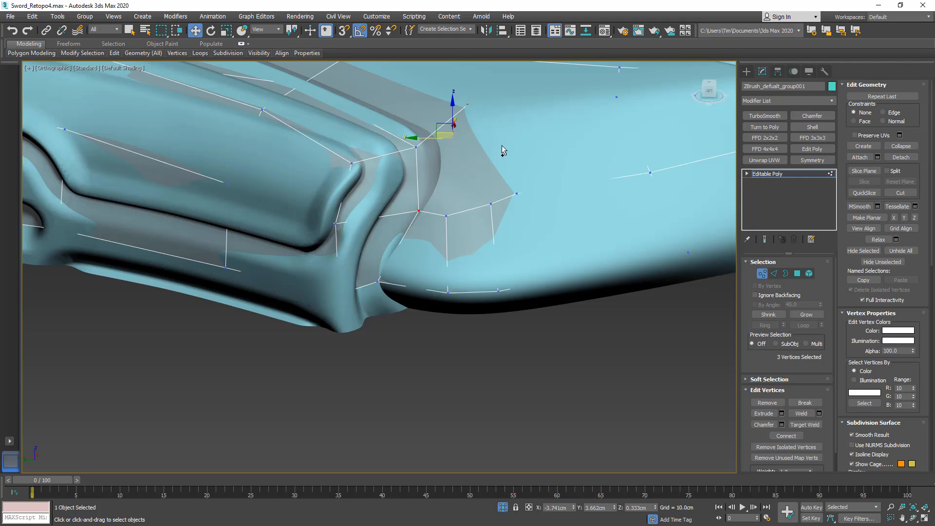
left_click(788, 435)
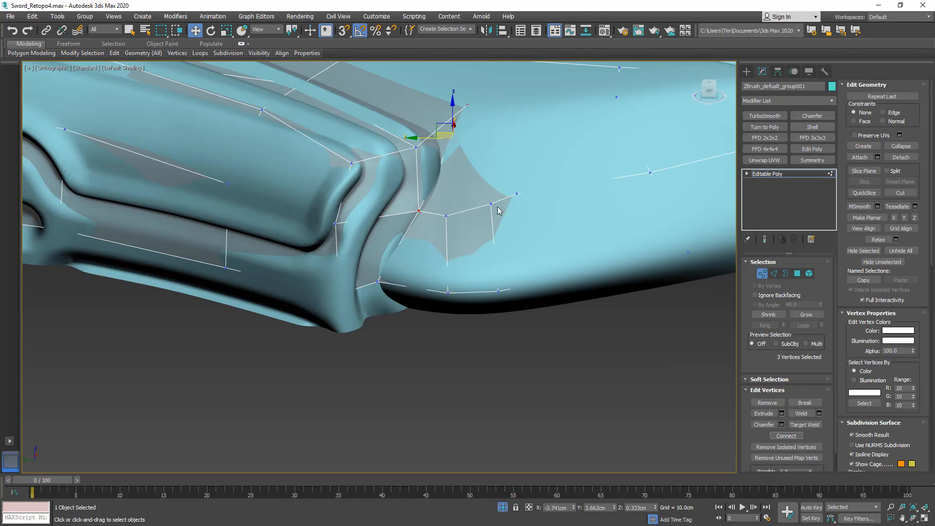
Connect the two inner vertices of the new corner edges to the same upper vertex on the wedge.
key("F3")
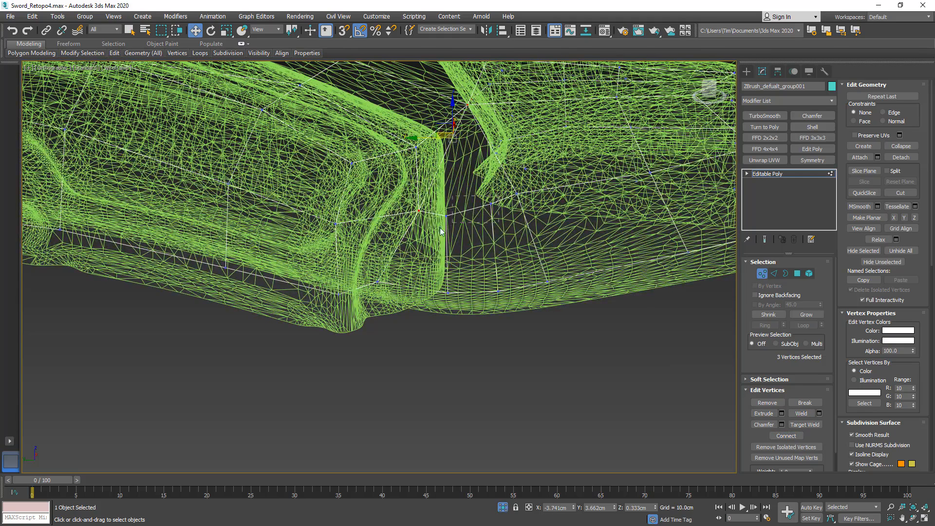
left_click_drag(440, 231, 438, 232)
key("F3")
middle_click_drag(460, 215, 445, 271)
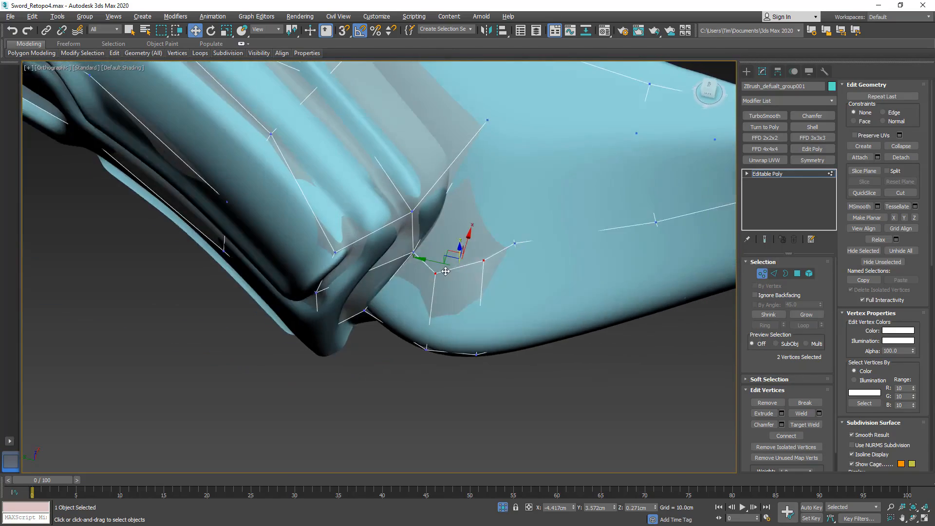
key("F3")
left_click(492, 120, "ctrl")
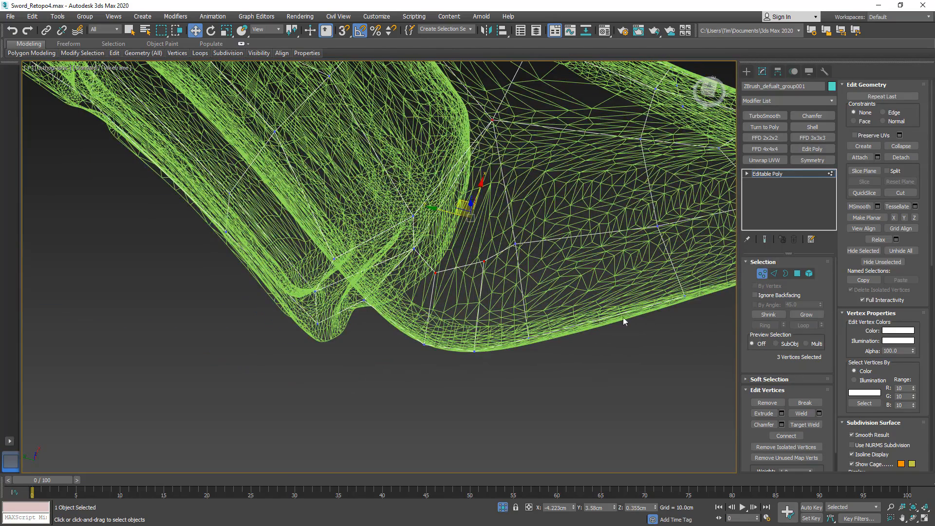
left_click(786, 435)
key("F3")
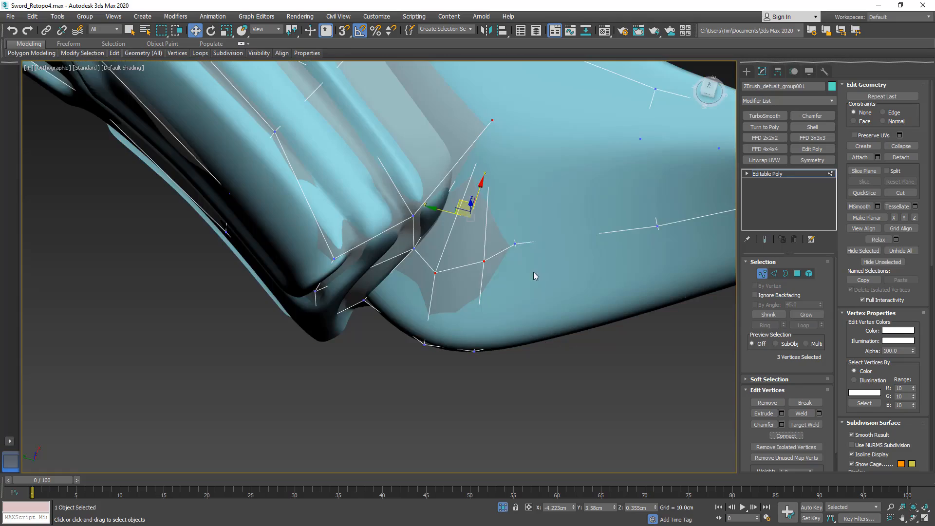
Reposition the next vertex on the wedge's outer rim and its inner neighbour closer to the new corner edges.
left_click(515, 244)
mouse_move(507, 276)
middle_mouse_down("alt")
mouse_move(475, 245)
mouse_move(432, 236)
mouse_move(402, 291)
mouse_move(452, 255)
middle_mouse_up("alt")
key("F3")
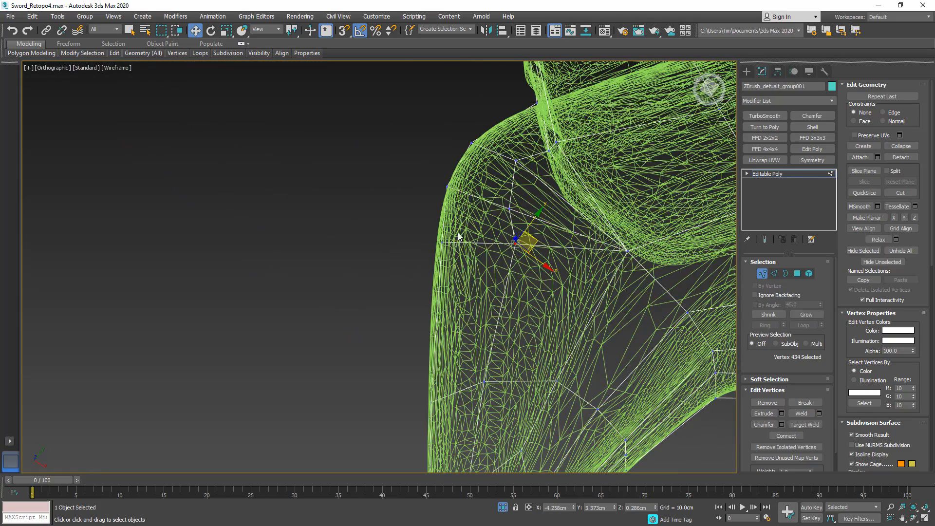
left_click(442, 241)
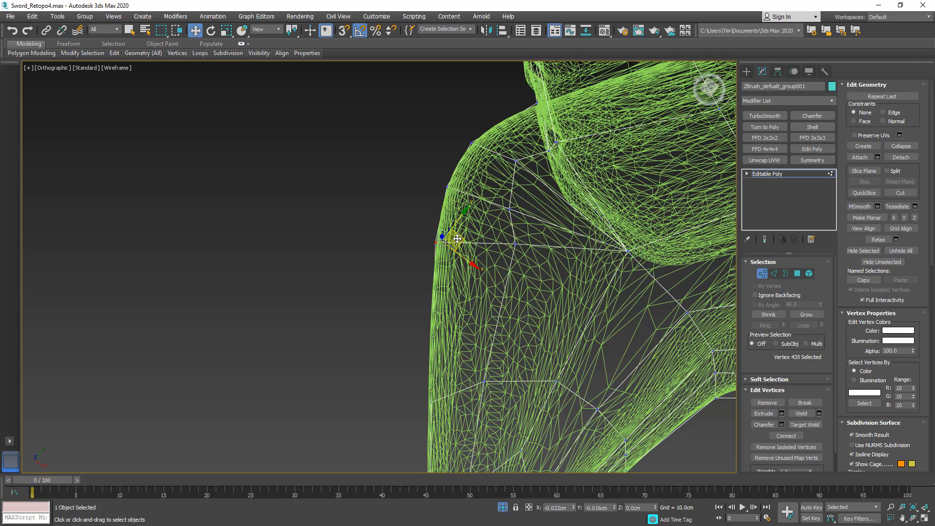
left_click_drag(458, 238, 471, 244)
left_click(515, 243)
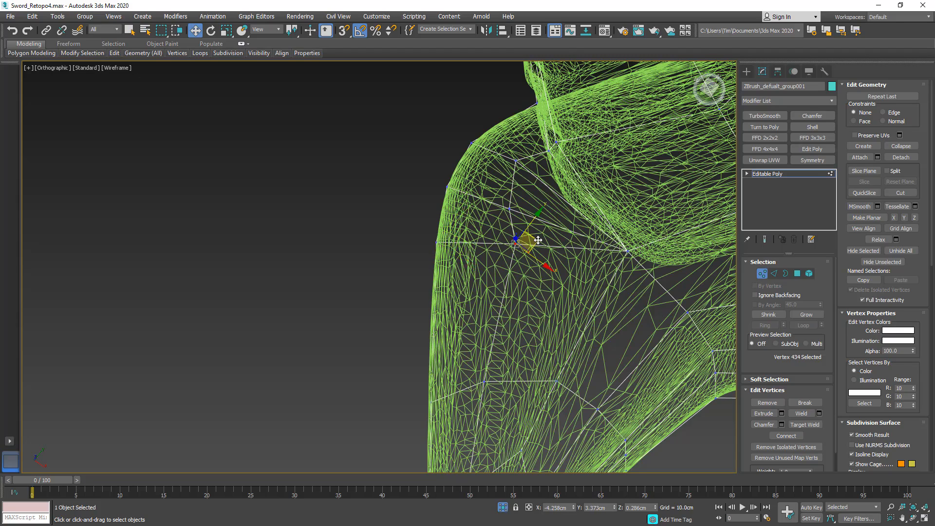
key("F3")
left_click_drag(533, 241, 526, 241)
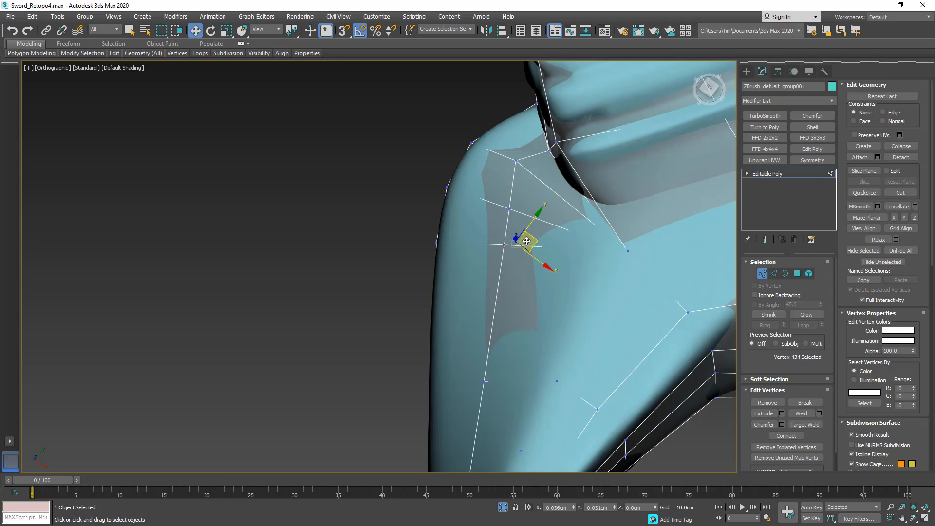
middle_click_drag(526, 241, 615, 246, "alt")
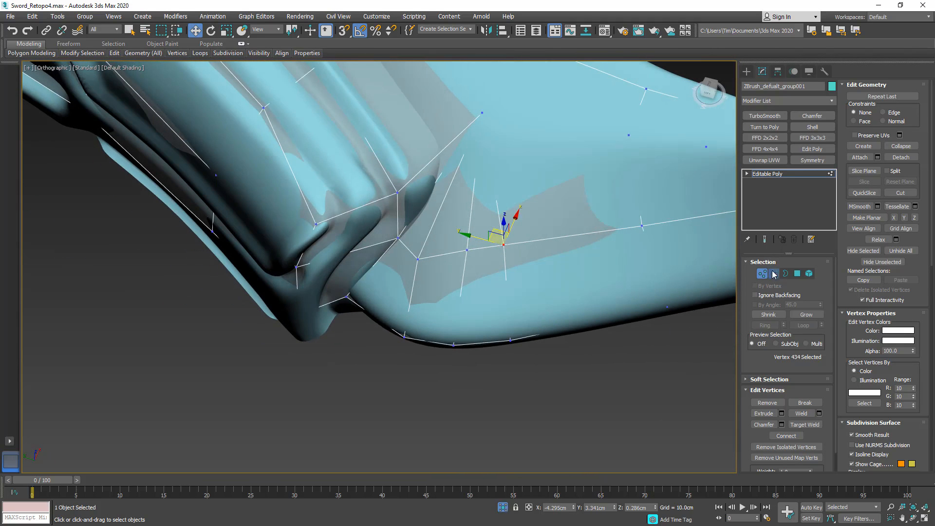
Collapse the short edge between the wedge's repositioned inner vertex and the adjacent corner vertex into one point.
left_click(774, 274)
left_click(484, 248)
key("ctrl+alt+c")
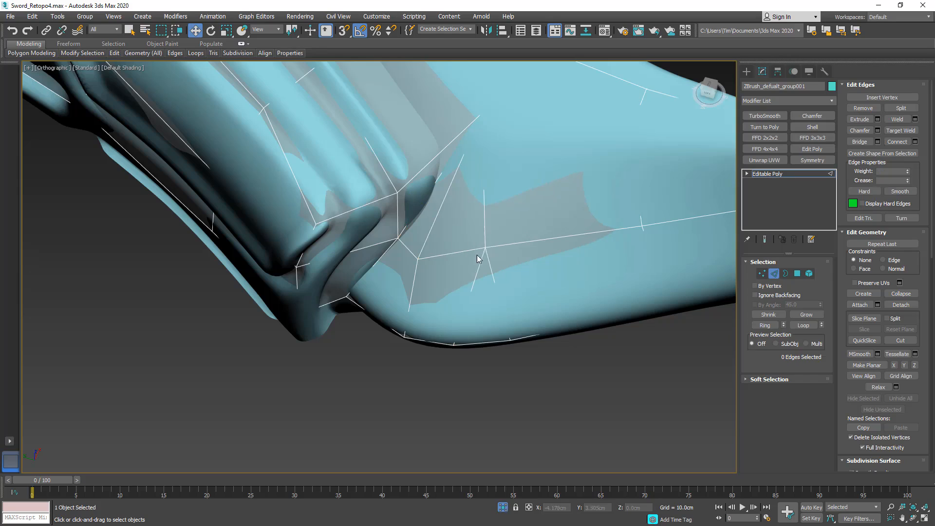
Connect the two neighbouring vertices inside the wedge's blunt end with a new edge.
key("F3")
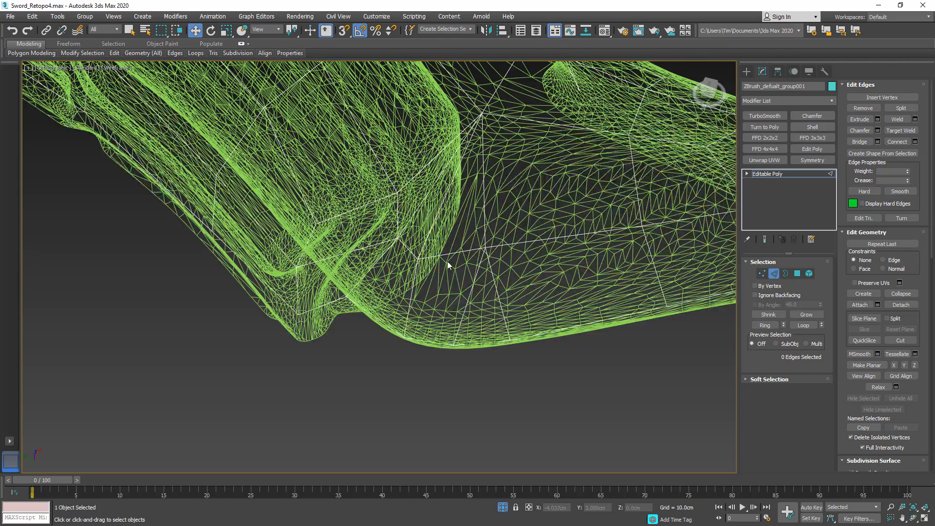
middle_click_drag(447, 265, 583, 292, "alt")
key("1")
left_click(480, 216)
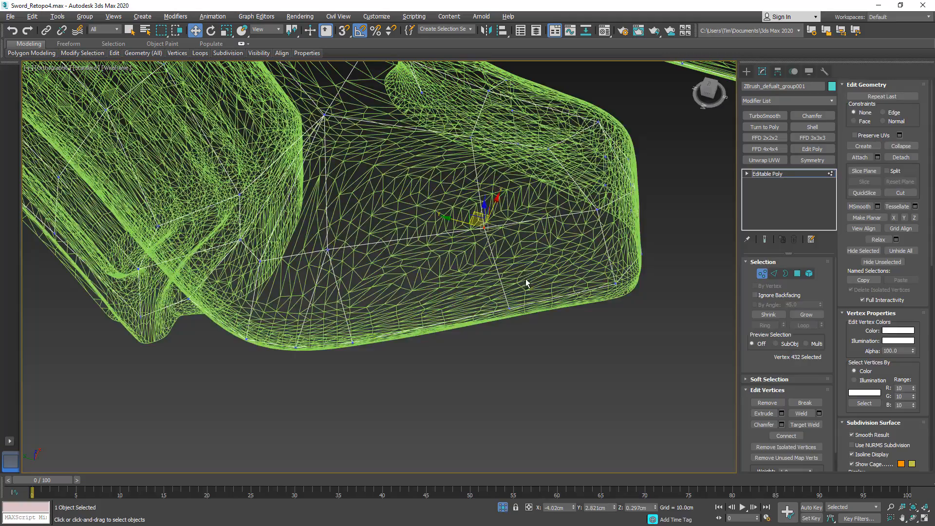
mouse_move(528, 277)
middle_mouse_down("alt")
mouse_move(486, 285)
mouse_move(482, 246)
mouse_move(477, 322)
mouse_move(453, 309)
middle_mouse_up("alt")
key("F3")
mouse_move(529, 333)
middle_mouse_down("alt")
mouse_move(518, 308)
mouse_move(591, 302)
mouse_move(644, 258)
mouse_move(650, 318)
mouse_move(670, 340)
mouse_move(695, 341)
mouse_move(513, 278)
mouse_move(558, 322)
middle_mouse_up("alt")
key("F3")
left_click(573, 295)
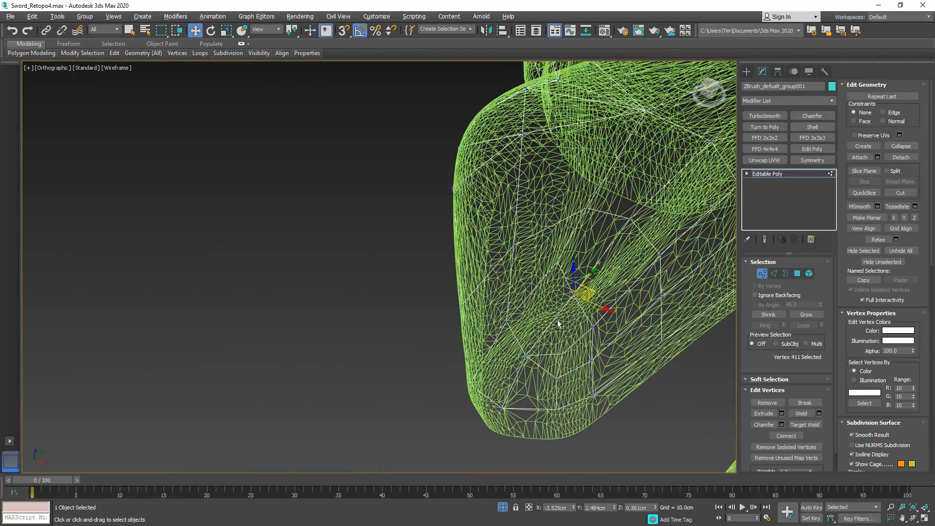
left_click(564, 354, "ctrl")
middle_click_drag(584, 365, 626, 384, "alt")
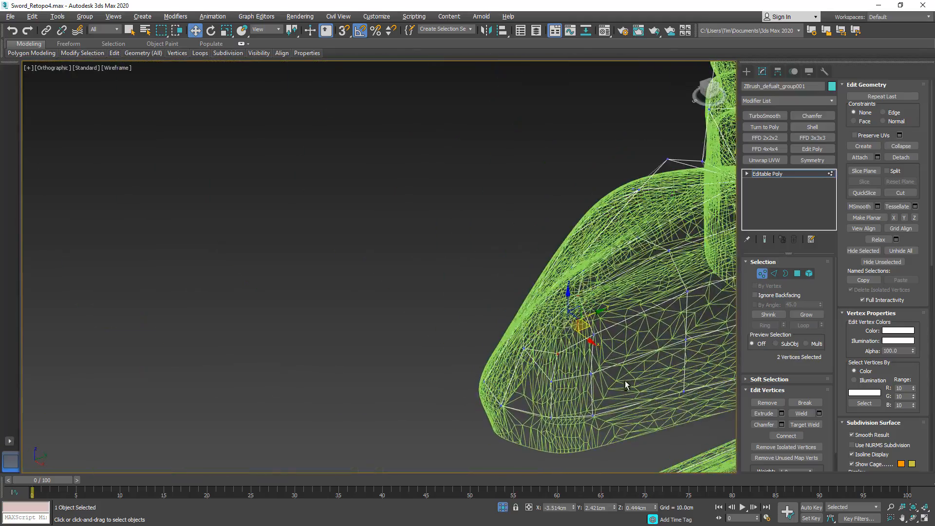
left_click(786, 435)
Move the upper vertex of the new edge in the wedge's blunt end along the sculpted surface toward the tip.
scroll(557, 336, "up", 2)
mouse_move(557, 336)
middle_mouse_down("alt")
mouse_move(486, 329)
mouse_move(482, 290)
mouse_move(449, 253)
mouse_move(456, 250)
middle_mouse_up("alt")
key("F3")
key("F3")
left_click(477, 237)
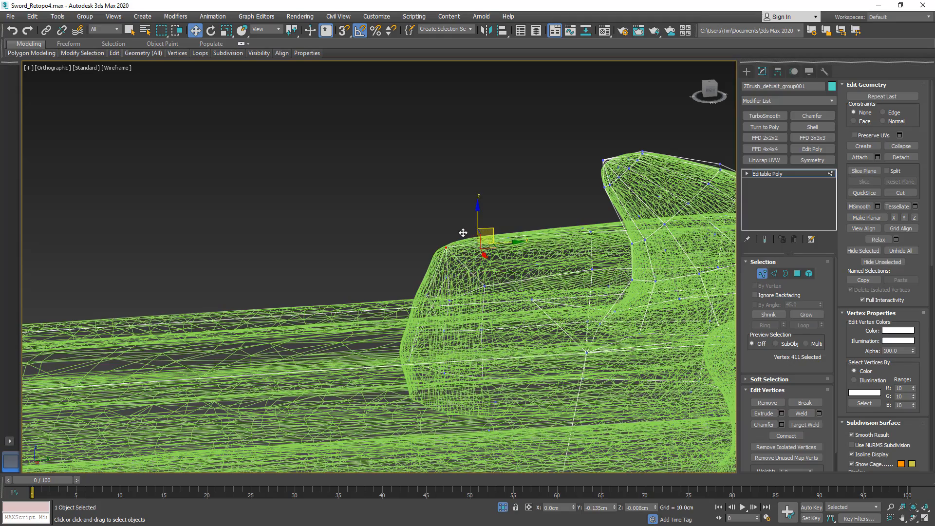
key("F3")
mouse_move(463, 229)
middle_mouse_down("alt")
mouse_move(496, 271)
mouse_move(480, 274)
middle_mouse_up("alt")
scroll(478, 261, "up", 3)
key("F3")
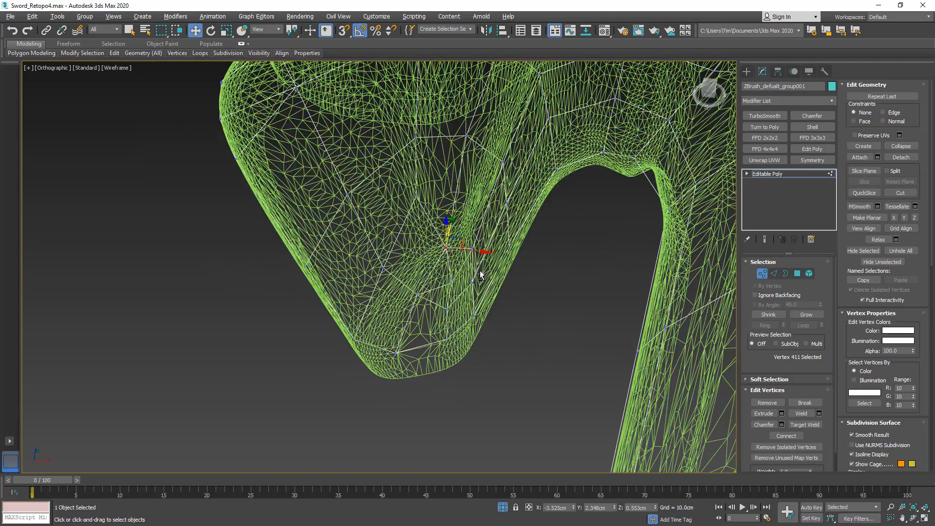
Shift the inner vertex nearest the wedge's tip slightly outward to fit the high-poly surface.
left_click(417, 295)
left_click(382, 267, "ctrl")
middle_click_drag(381, 267, 404, 269, "alt")
key("F3")
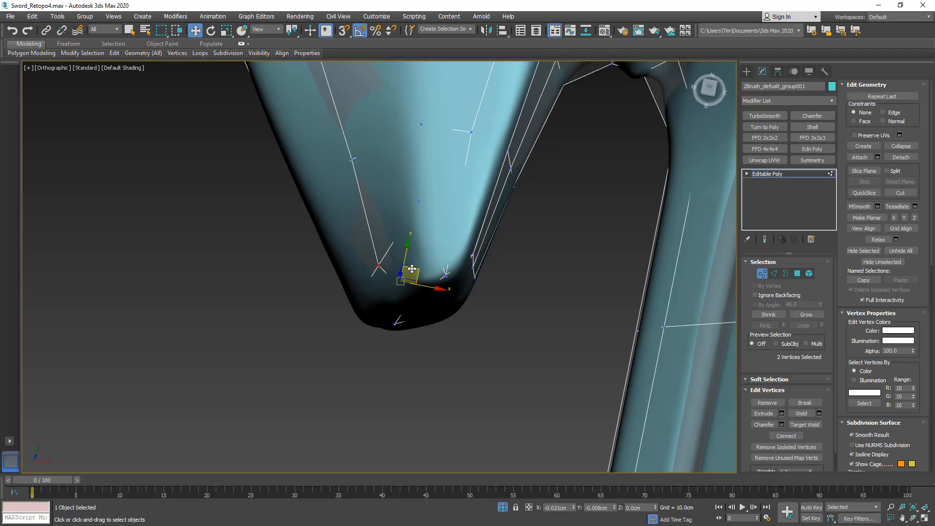
key("F3")
left_click(418, 297)
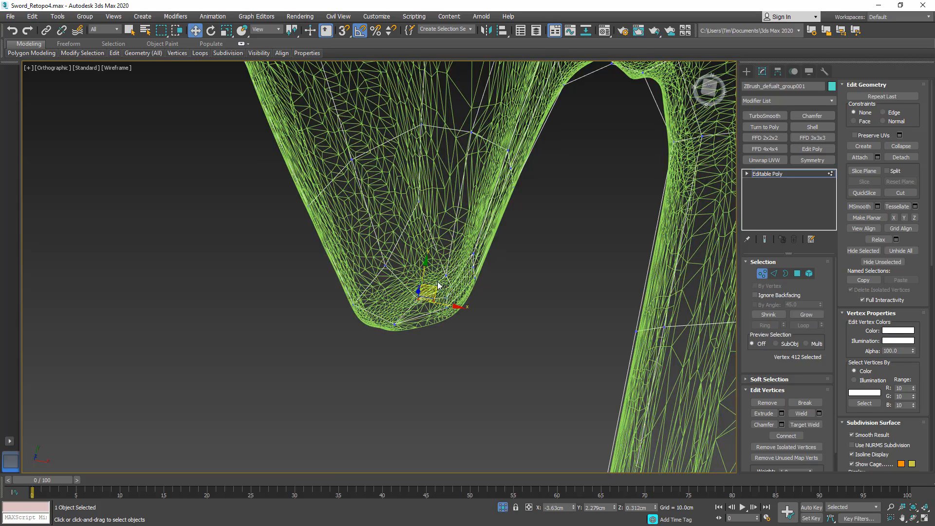
key("F3")
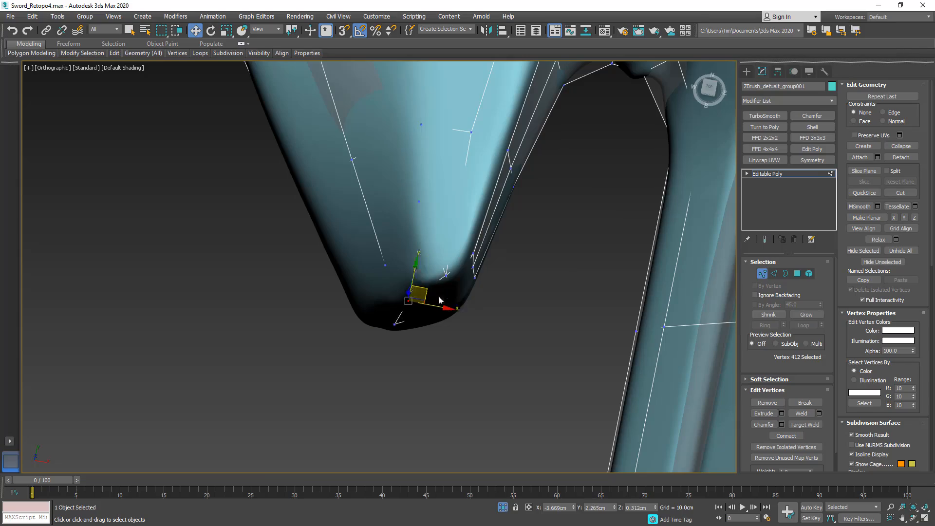
key("F3")
mouse_move(426, 287)
middle_mouse_down("alt")
mouse_move(437, 264)
mouse_move(489, 288)
middle_mouse_up("alt")
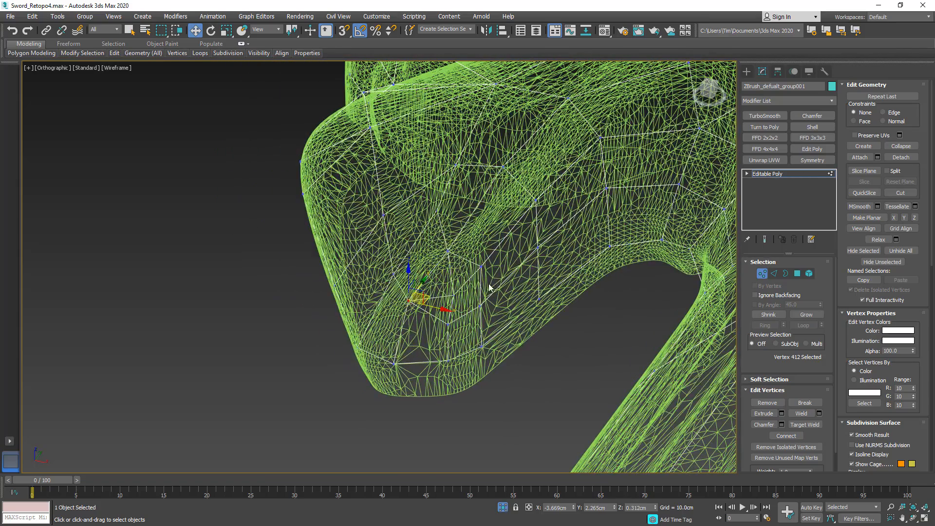
left_click(774, 274)
double_click(583, 212)
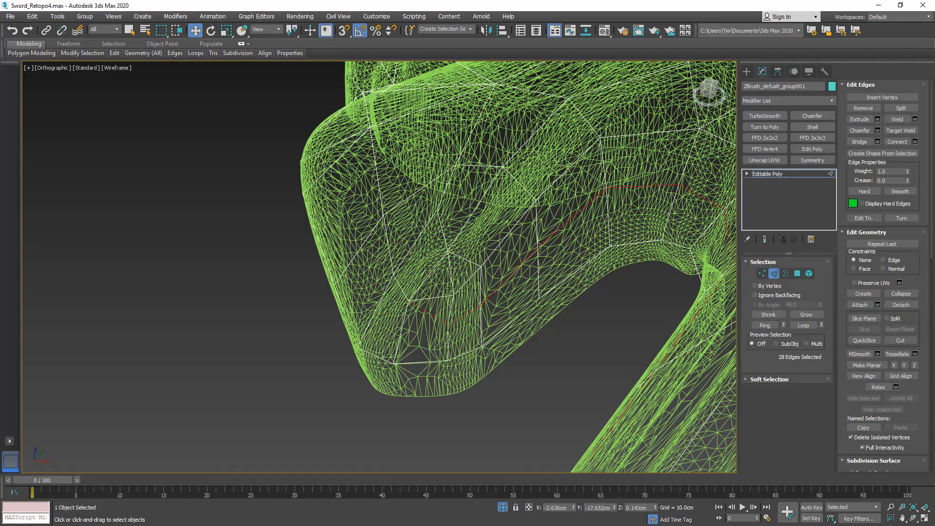
key("z")
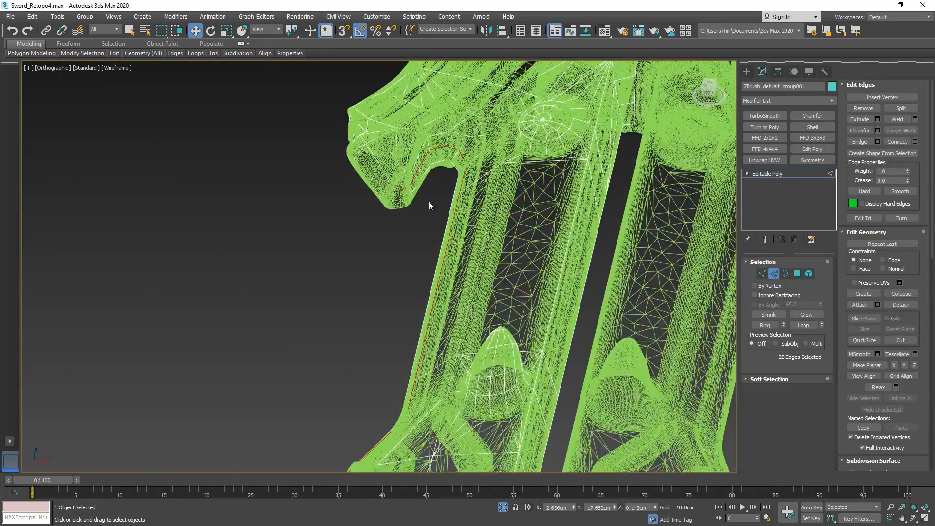
scroll(423, 195, "up", 1)
scroll(423, 194, "down", 1)
middle_click_drag(422, 195, 404, 202, "alt")
middle_click_drag(309, 252, 467, 138)
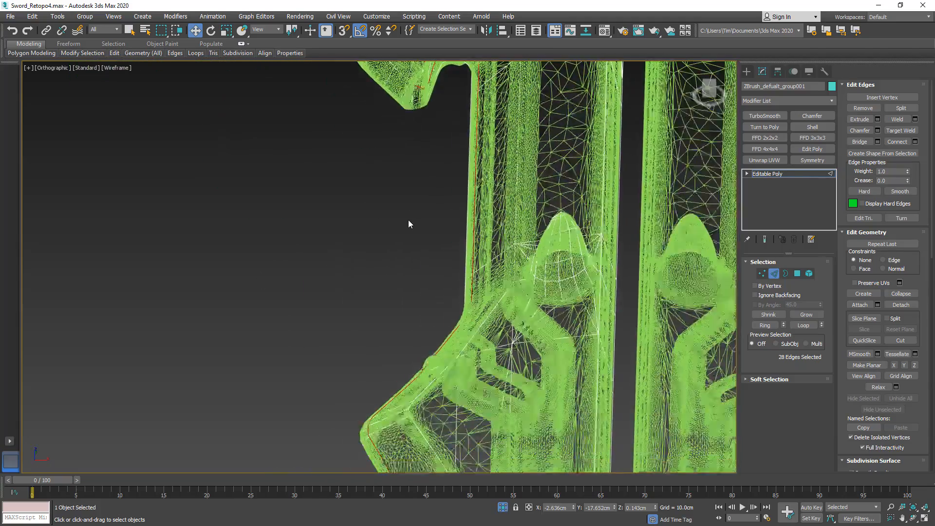
scroll(409, 221, "down", 7)
middle_click_drag(403, 237, 492, 232, "alt")
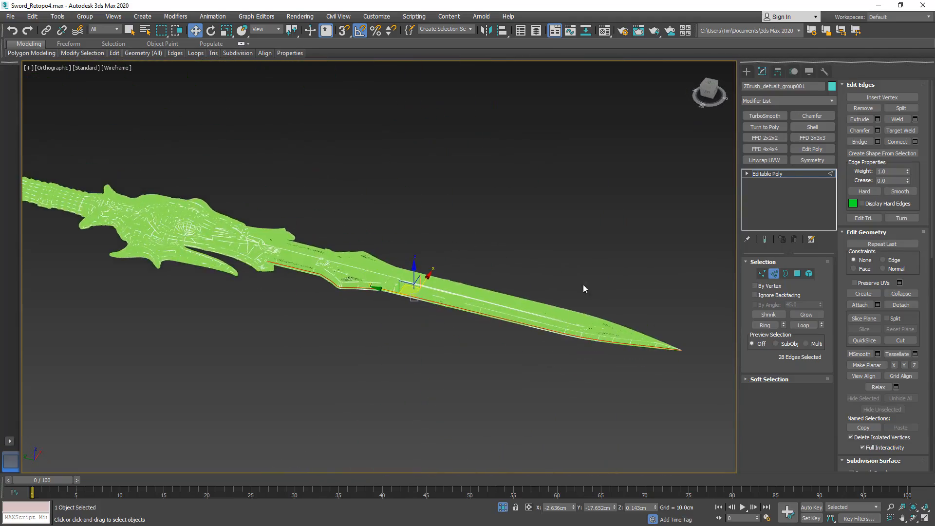
key("F3")
key("ctrl+z")
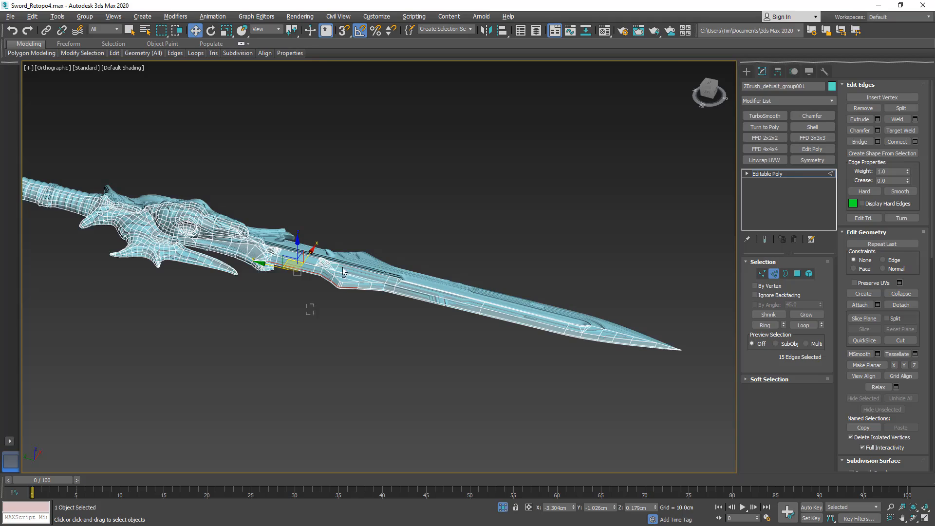
key("ctrl+z")
scroll(343, 271, "up", 8)
middle_click_drag(262, 272, 225, 279, "alt")
scroll(197, 249, "up", 4)
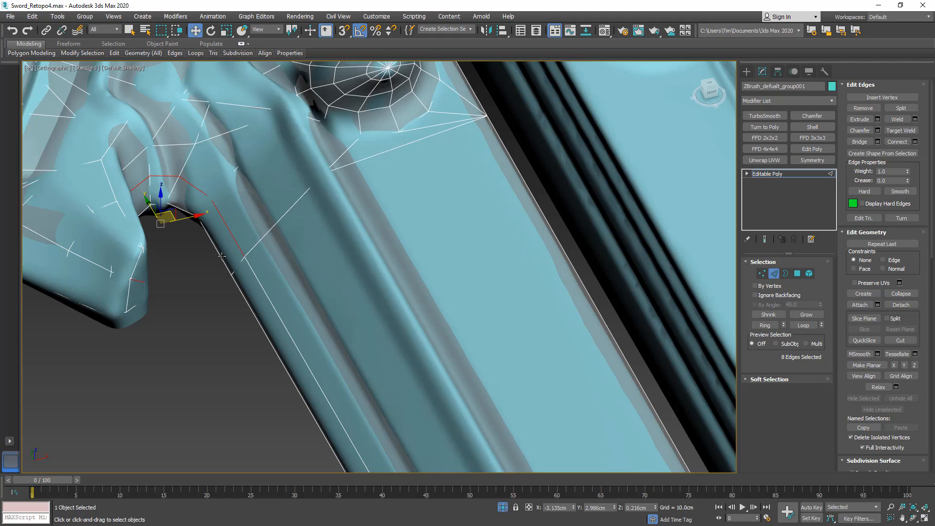
left_click(226, 227, "alt")
key("F3")
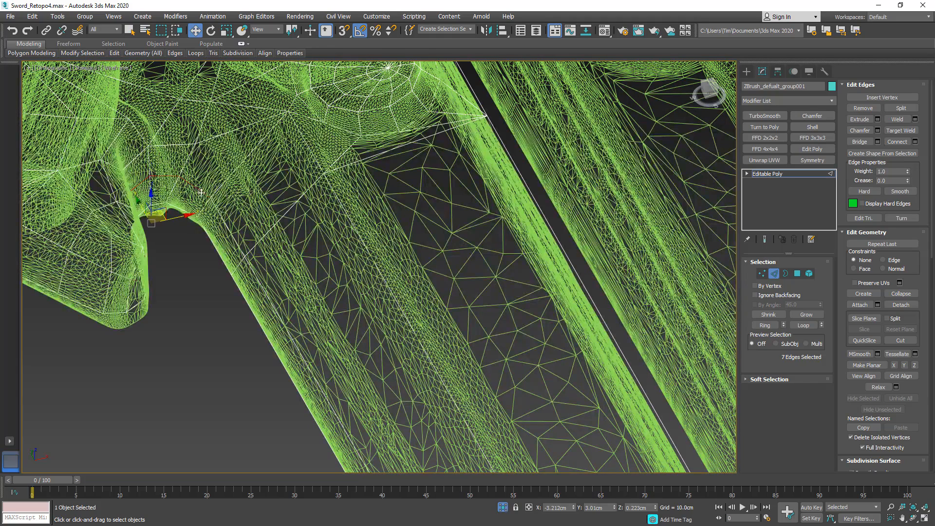
key("ctrl+d")
Connect the inner vertex beside the notch, where the blade strip begins, to the nearest vertex above it.
left_click(761, 273)
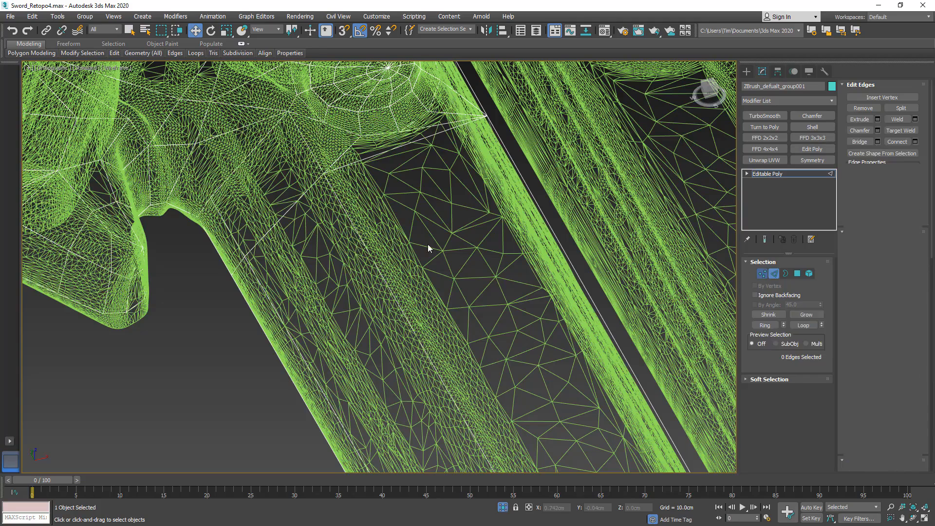
left_click(217, 191)
key("F3")
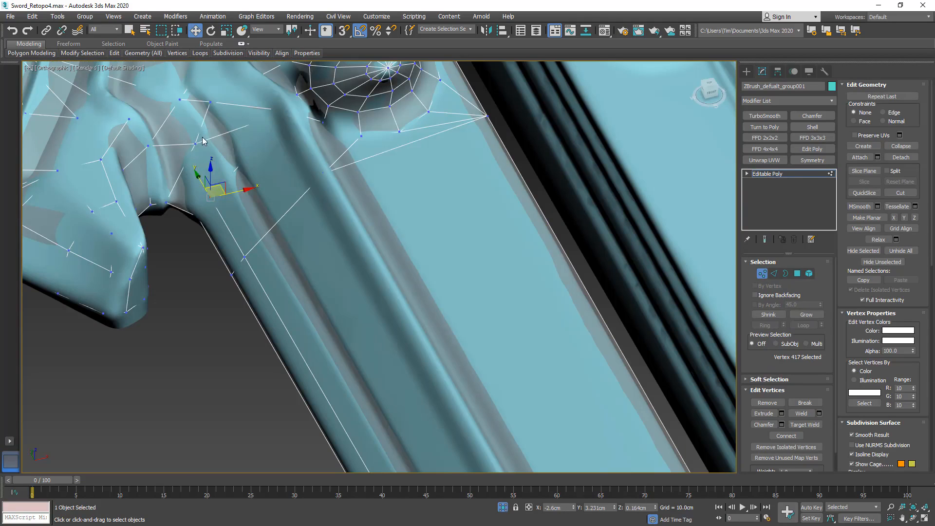
left_click(195, 145, "ctrl")
left_click(791, 437)
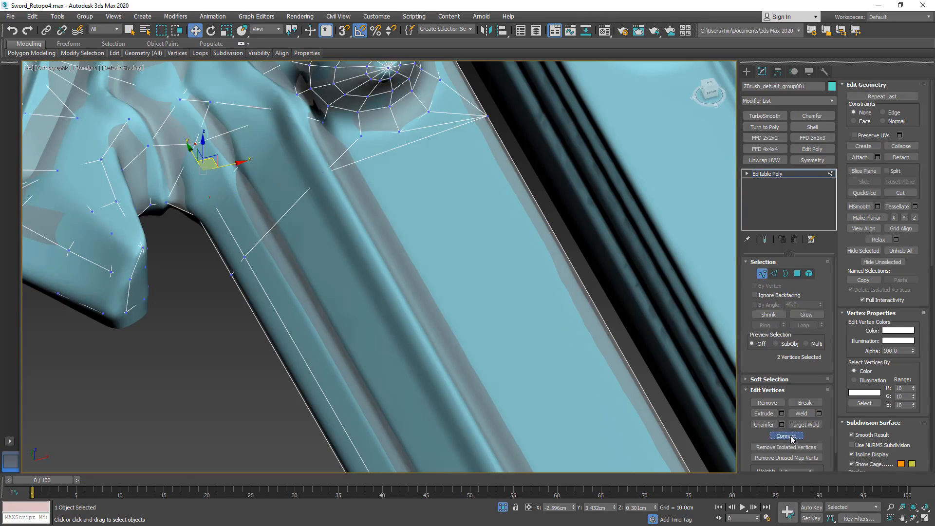
middle_click_drag(267, 261, 317, 267)
scroll(320, 270, "down", 5)
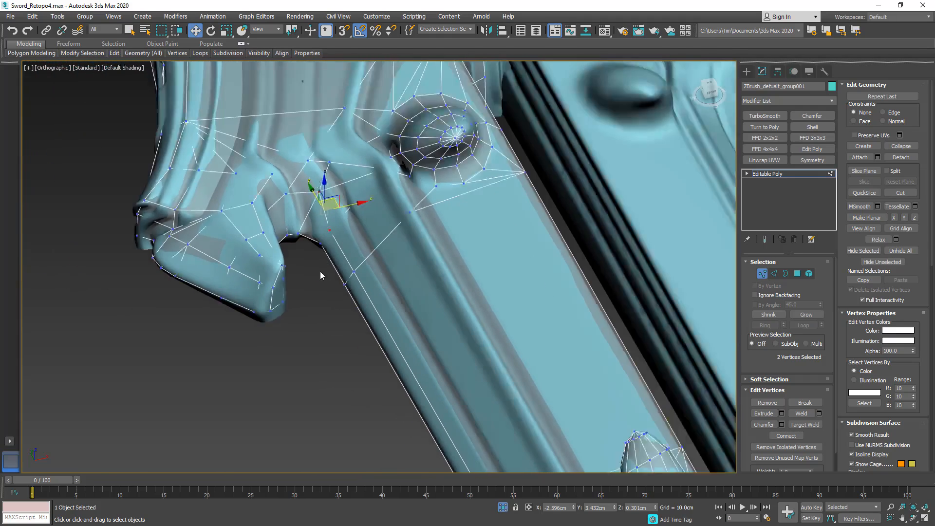
Make the high-poly sword see-through and reselect the low-poly mesh.
key("1")
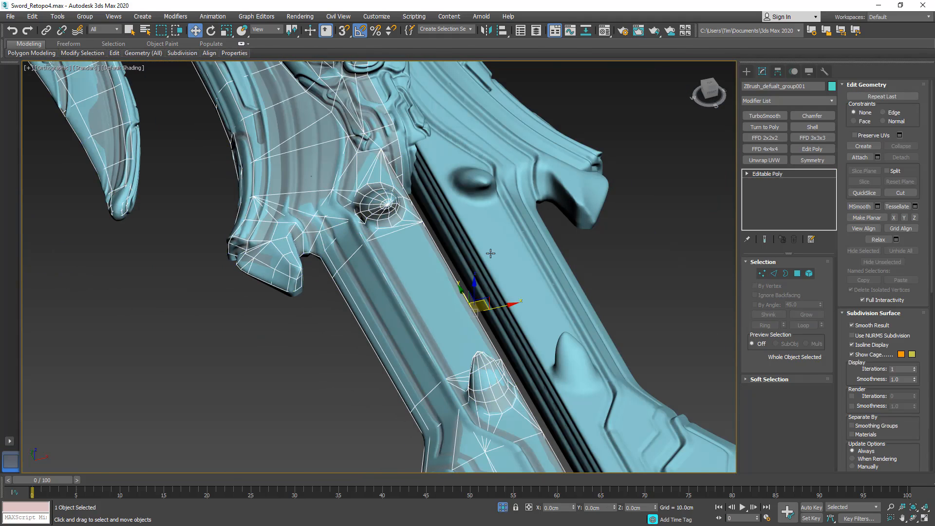
left_click(490, 253)
key("alt+x")
left_click(315, 310)
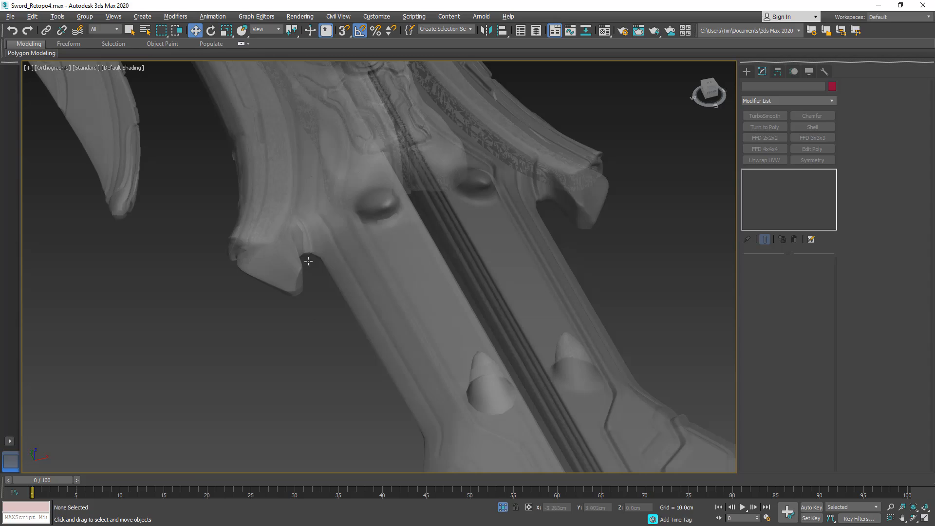
left_click(343, 273)
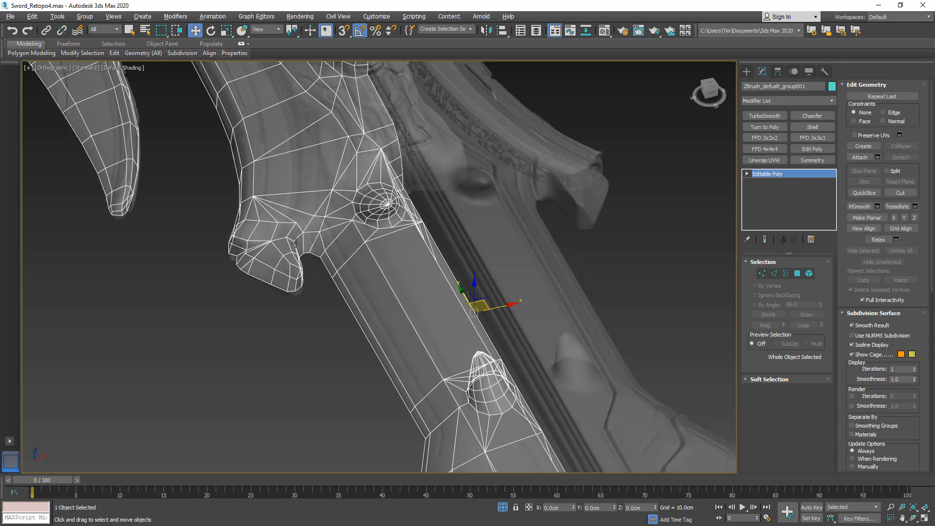
scroll(307, 218, "up", 2)
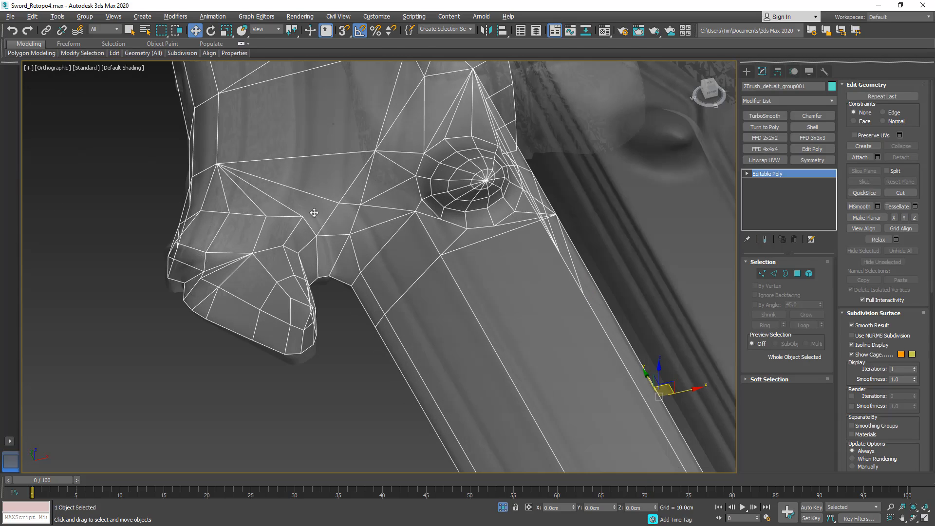
Select the two neighbouring vertices above the notch between the wedge and the blade and connect them with an edge.
left_click(762, 273)
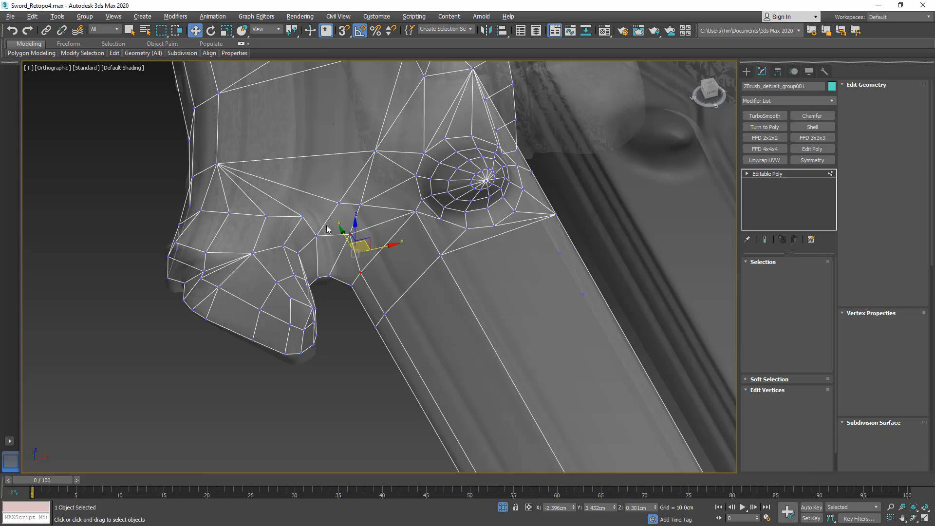
left_click(303, 216)
left_click(339, 203, "ctrl")
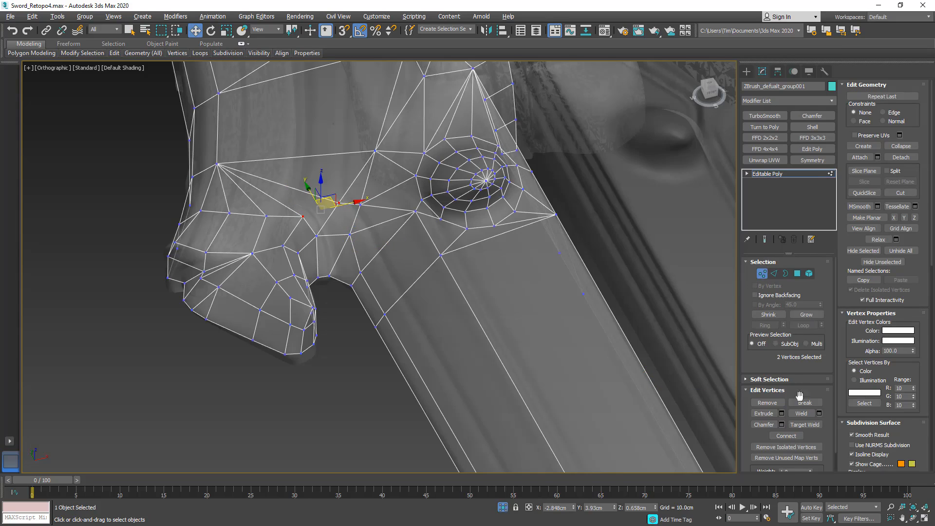
Connect the inner vertex near the wedge's tip to the vertex on the opposite side of the open face.
middle_click_drag(314, 306, 352, 306, "alt")
scroll(324, 316, "up", 3)
left_click(314, 320)
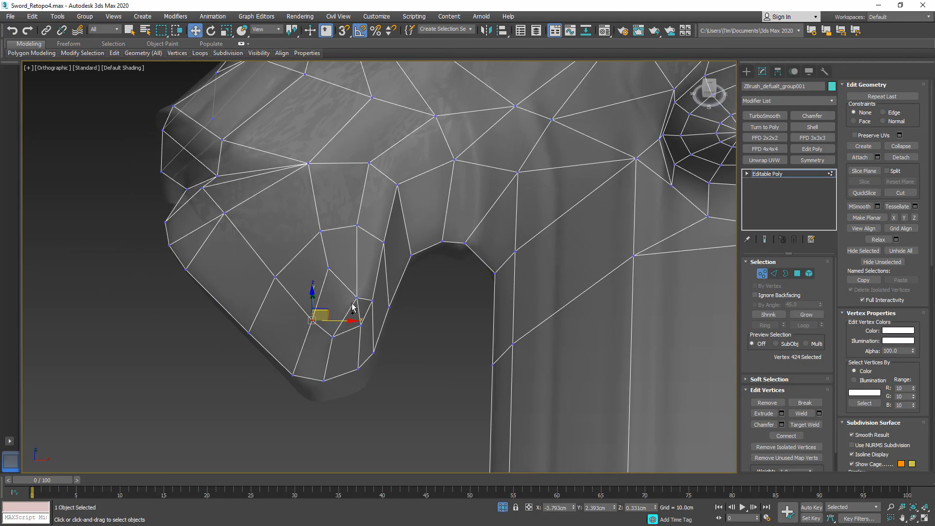
left_click(356, 298, "ctrl")
left_click(769, 435)
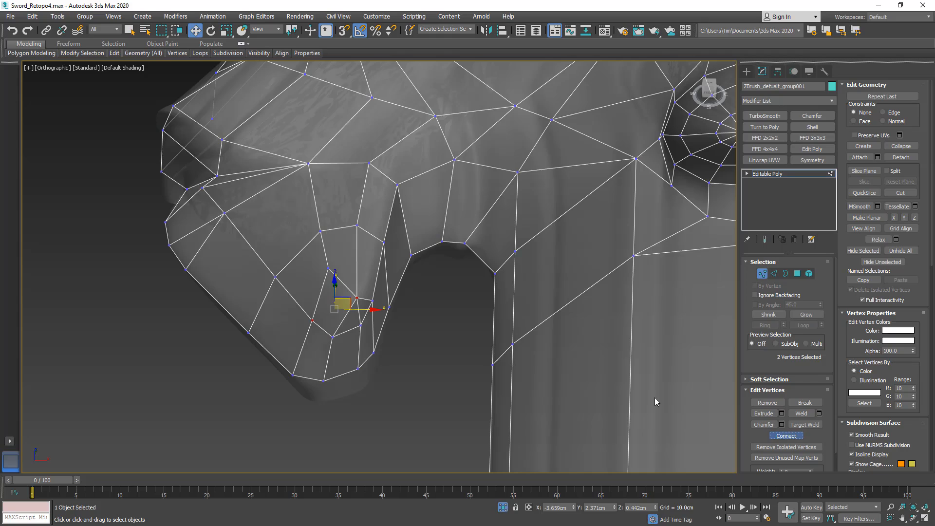
Chamfer the two connected edges at the curved strip's end beside the wedge by 0.167 cm with two segments.
middle_click_drag(371, 309, 463, 342, "alt")
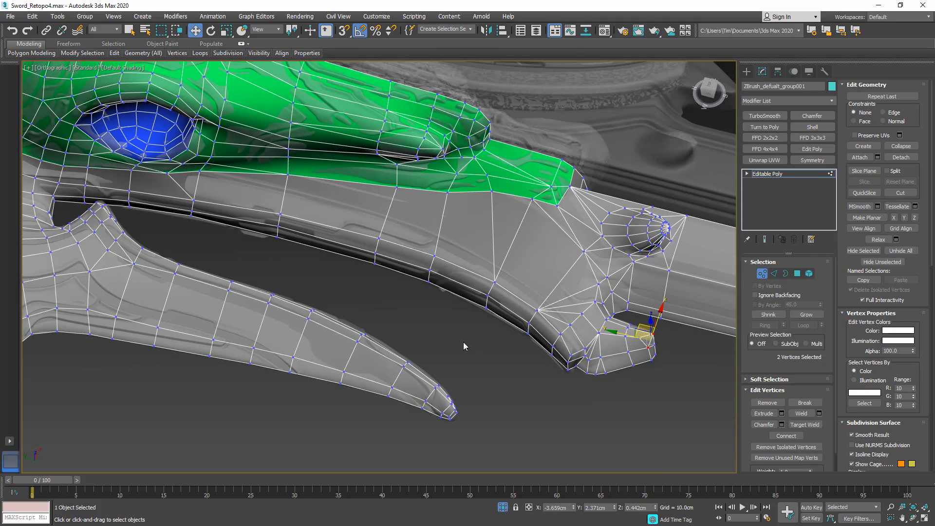
scroll(608, 370, "up", 6)
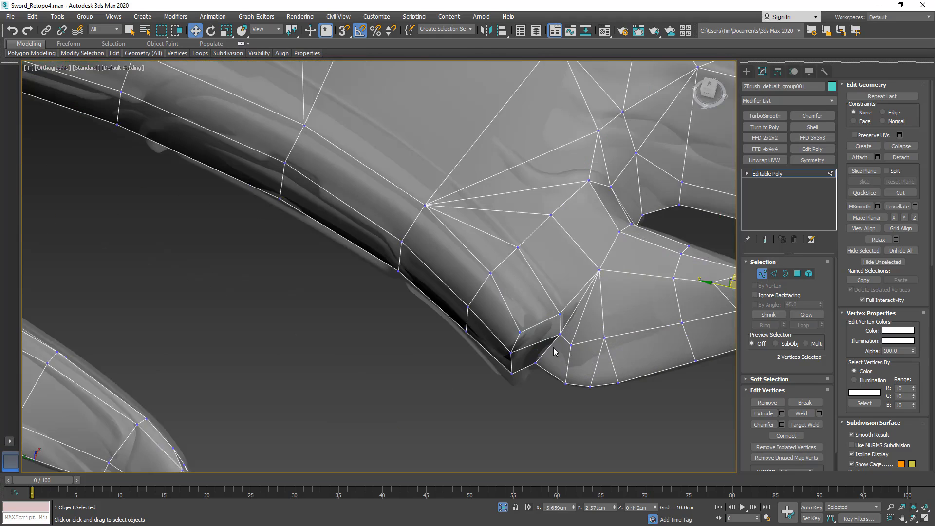
left_click(776, 274)
left_click(469, 339)
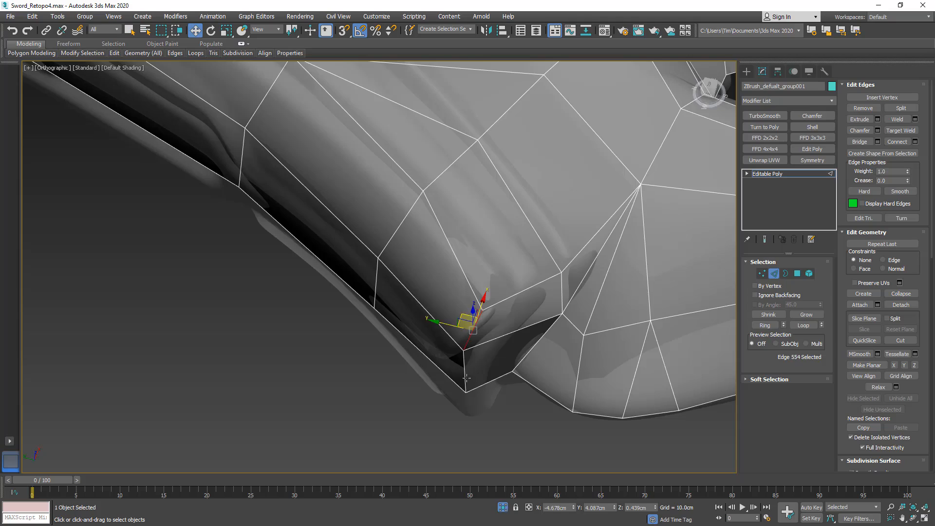
left_click(465, 377, "ctrl")
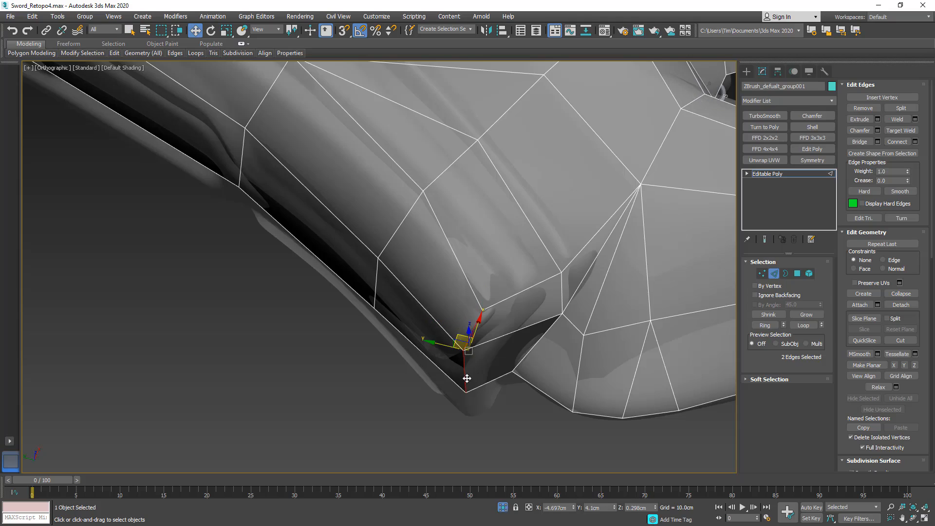
left_click(877, 130)
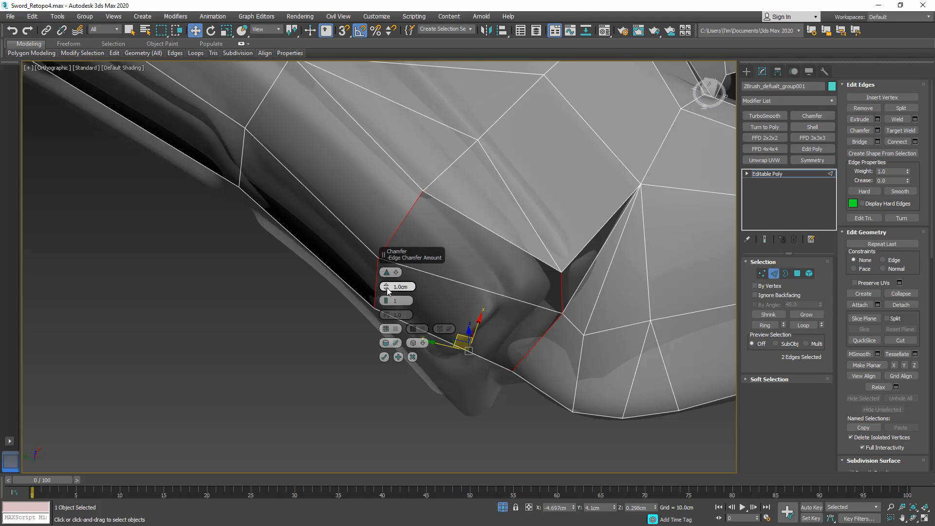
left_click_drag(387, 288, 389, 313)
left_click_drag(419, 392, 421, 488)
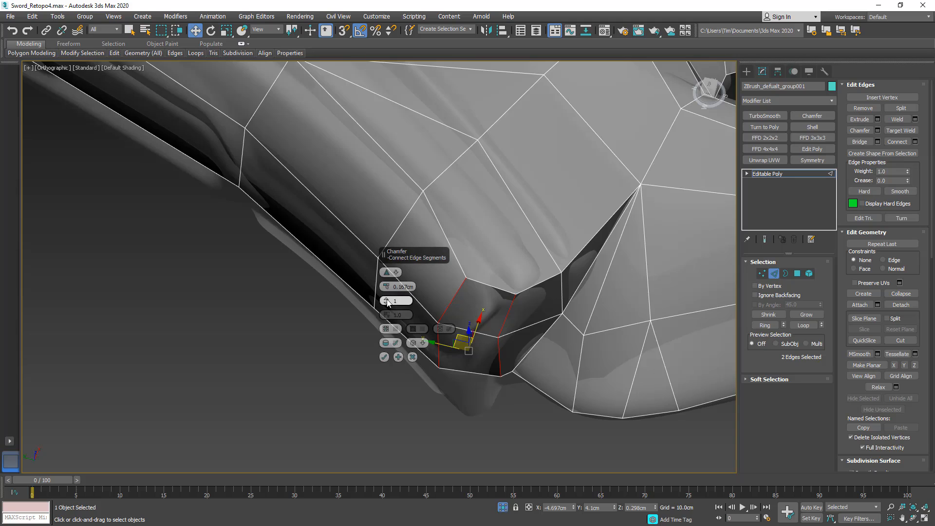
left_click(386, 298)
left_click(384, 357)
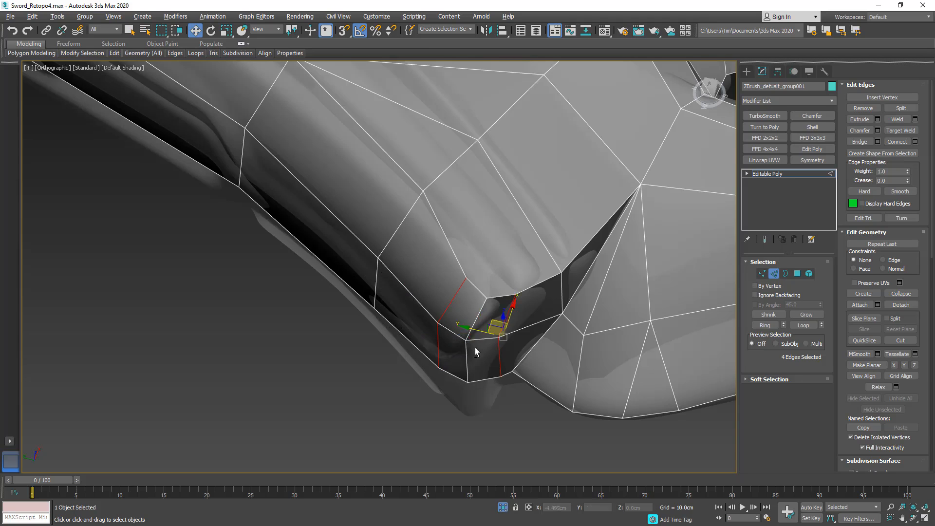
Select the three new upper vertices of the chamfered strip end and the inner vertex above them, and connect them with edges.
middle_click_drag(475, 347, 737, 245, "alt")
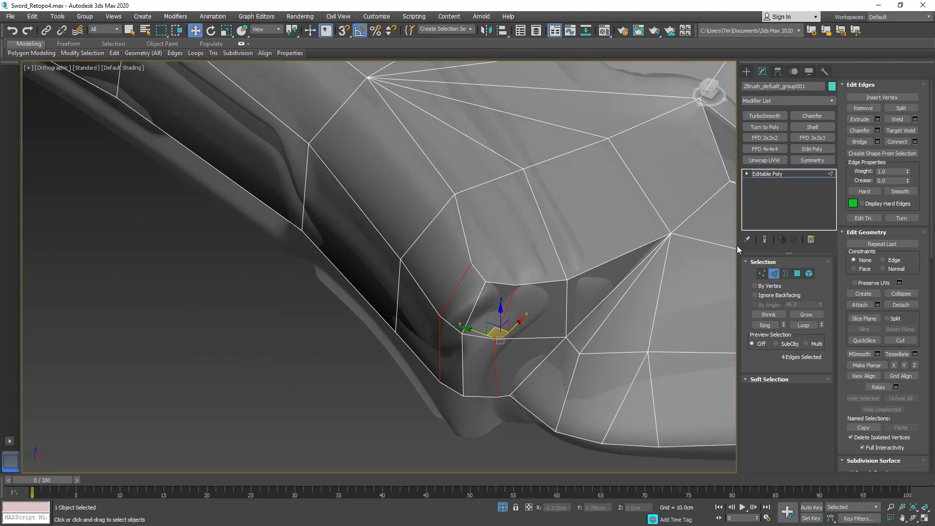
left_click(761, 273)
left_click(472, 263)
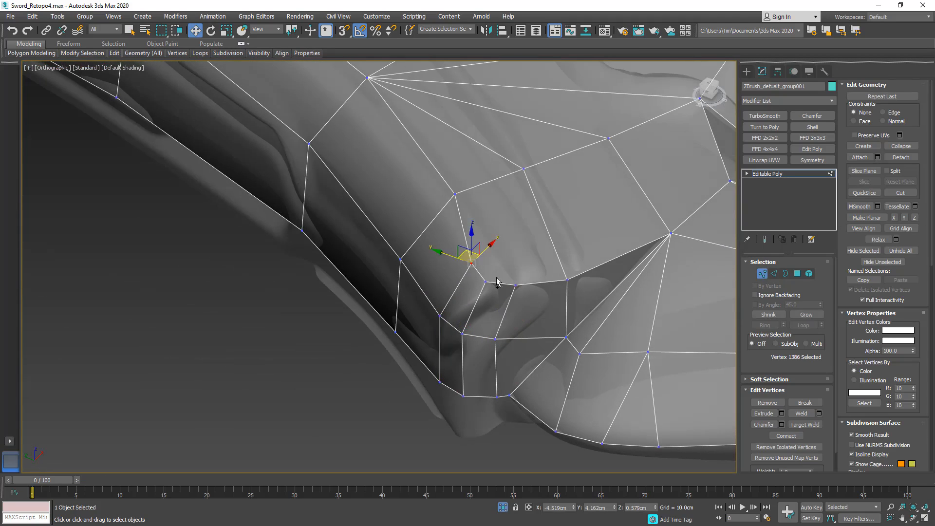
left_click(485, 282, "ctrl")
left_click(516, 285, "ctrl")
left_click(524, 168, "ctrl")
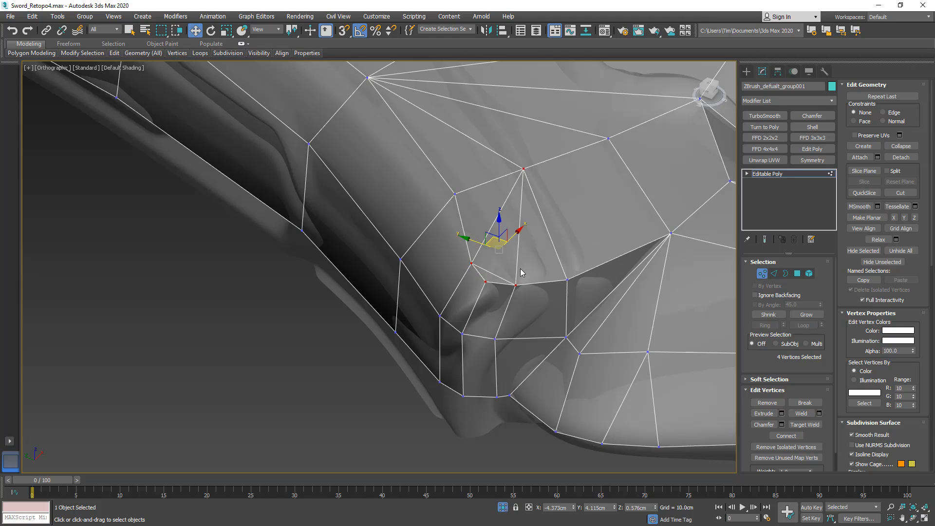
middle_click_drag(520, 272, 584, 308, "alt")
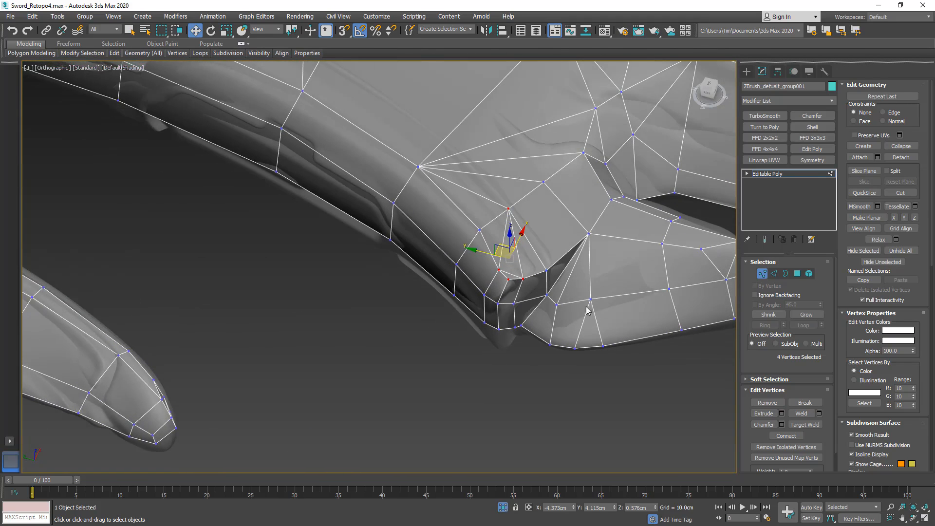
Target-weld the extra vertex on the blade's lower edge beside the notch onto its neighbour at the notch.
middle_click_drag(524, 314, 488, 329)
scroll(488, 328, "down", 8)
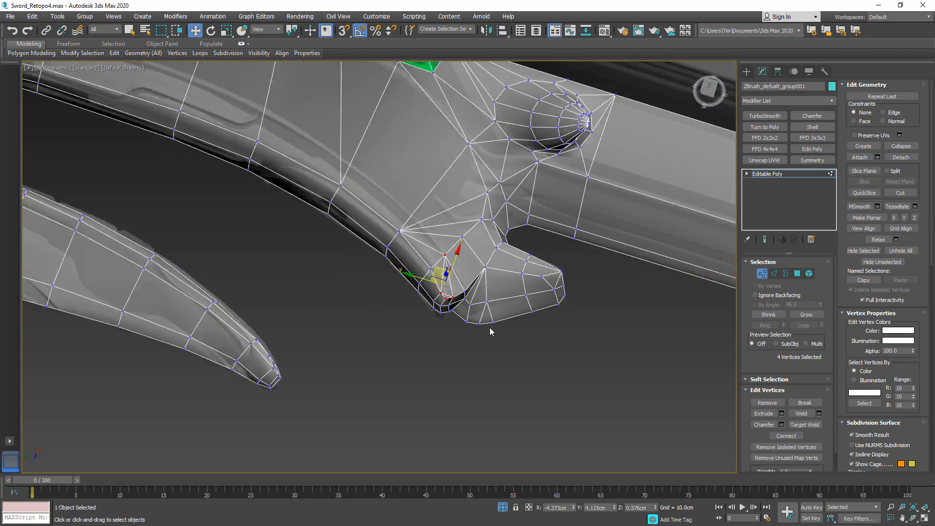
scroll(539, 316, "down", 5)
key("1")
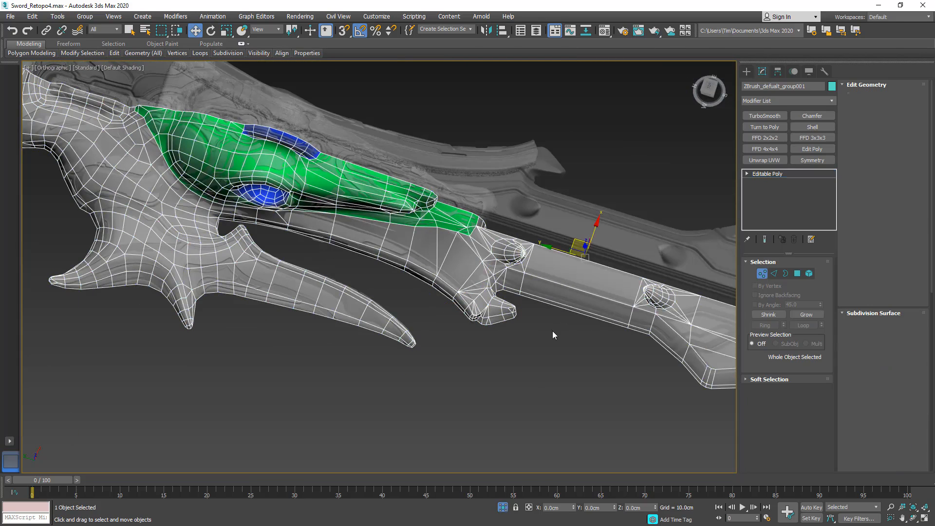
scroll(544, 277, "up", 5)
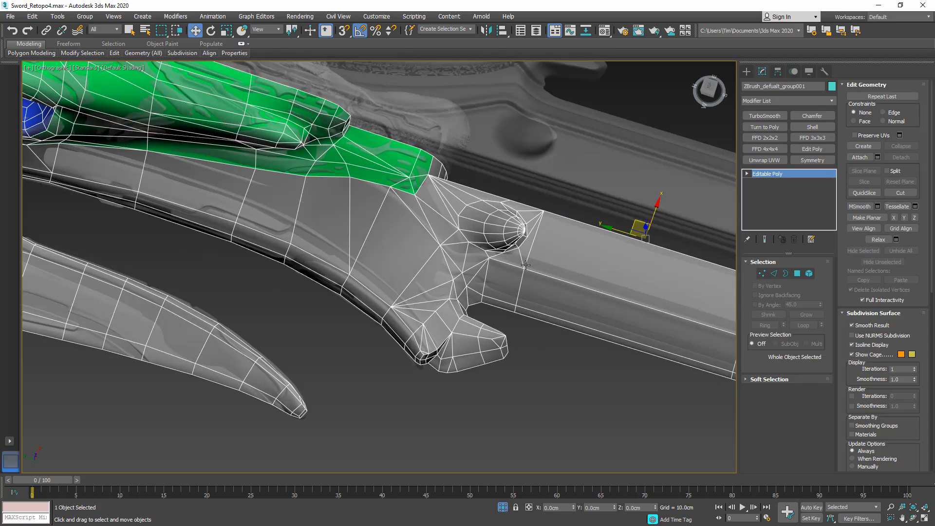
key("1")
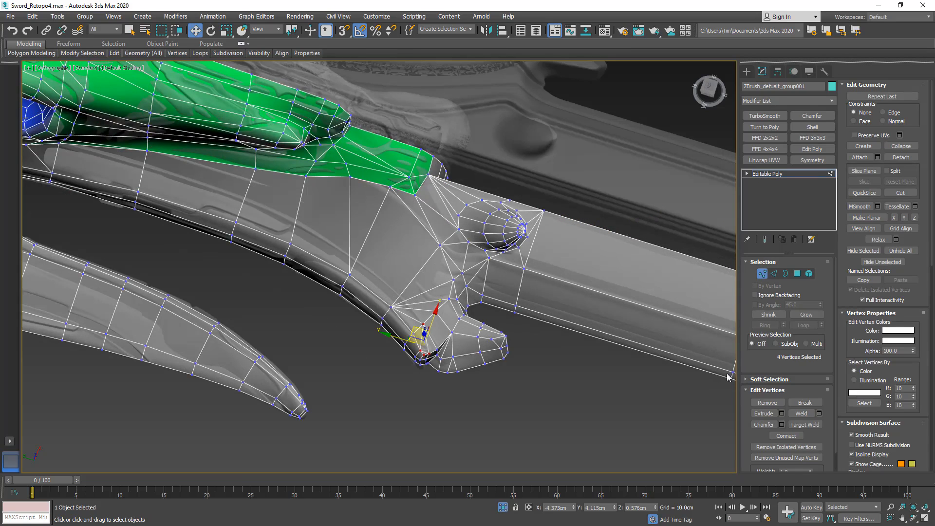
left_click(805, 426)
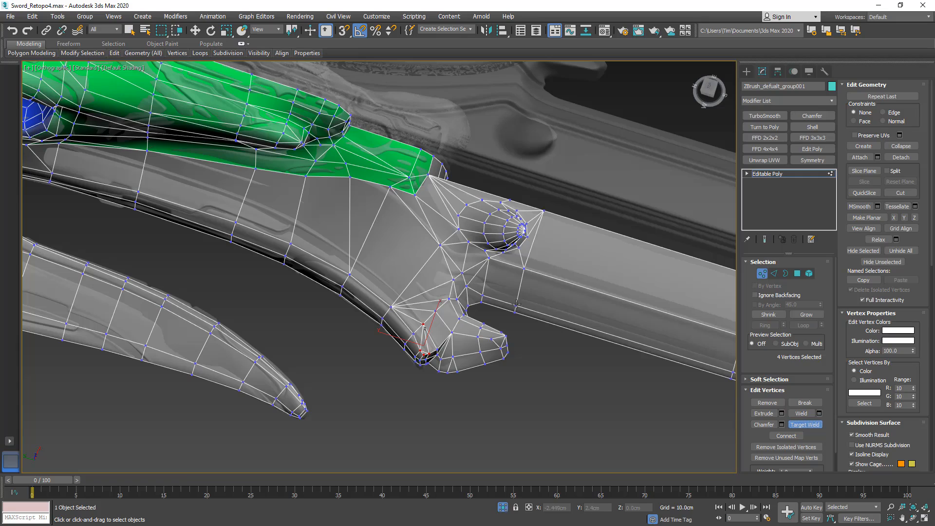
left_click(482, 297)
key("w")
scroll(521, 339, "down", 3)
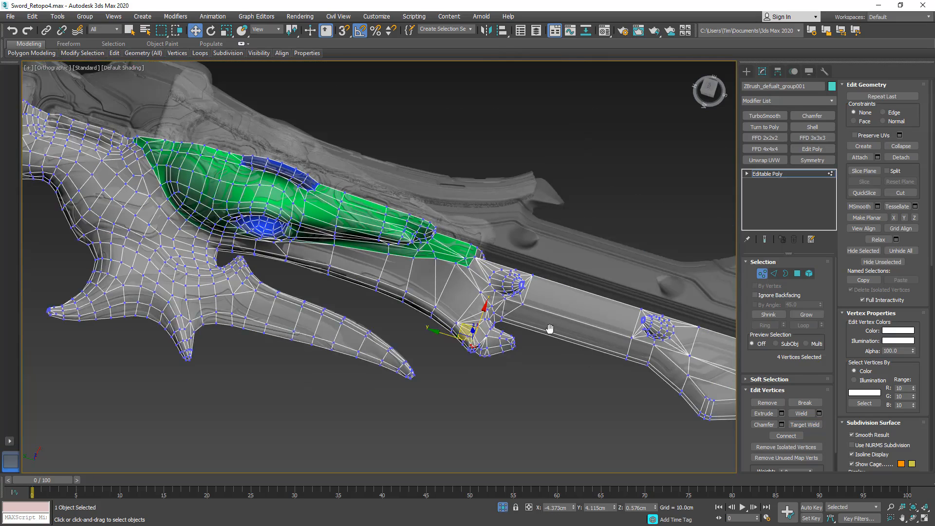
Target-weld the lower-edge vertex below the blade's second stud onto the adjacent corner vertex where the blade widens.
middle_click_drag(548, 332, 433, 259)
scroll(559, 295, "up", 4)
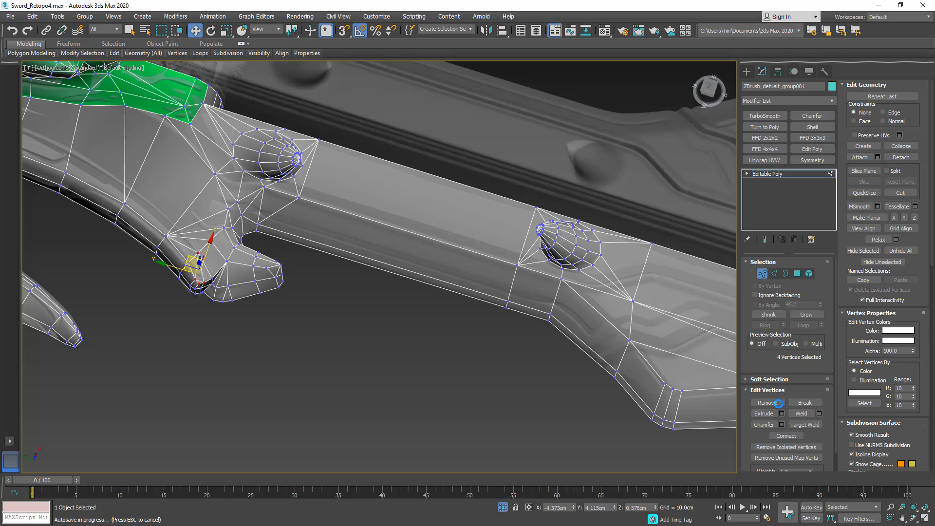
left_click(801, 423)
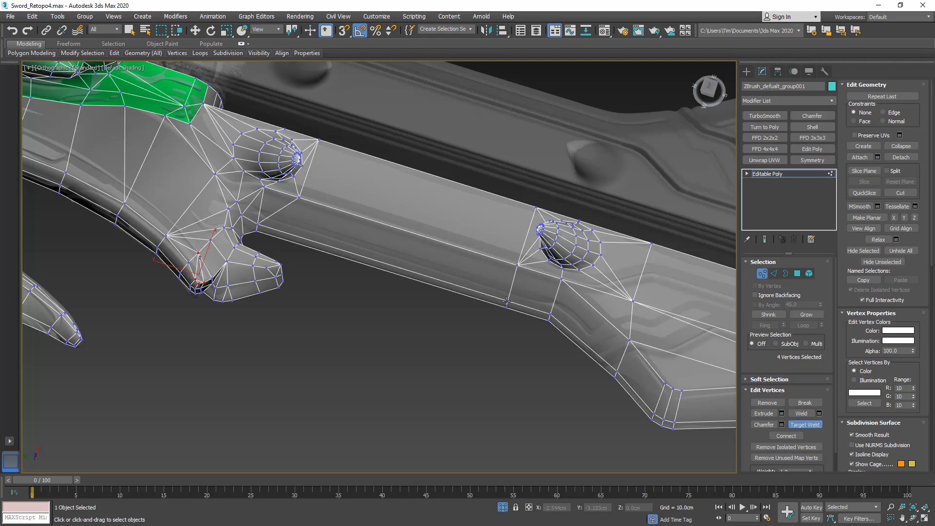
left_click(550, 314)
key("w")
scroll(489, 343, "down", 5)
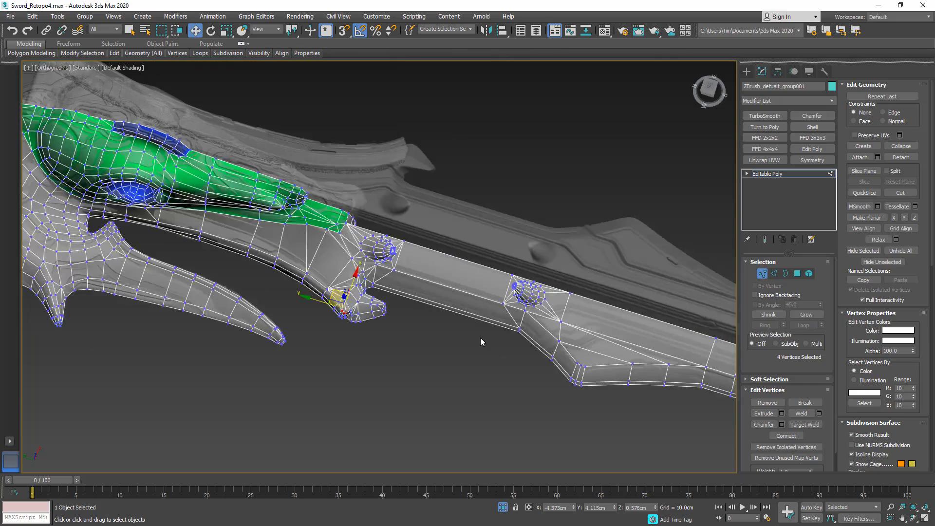
Turn off see-through for the high-poly sword, deselect everything and save the scene as Sword_Retopo5.max.
middle_click_drag(384, 327, 296, 350, "alt")
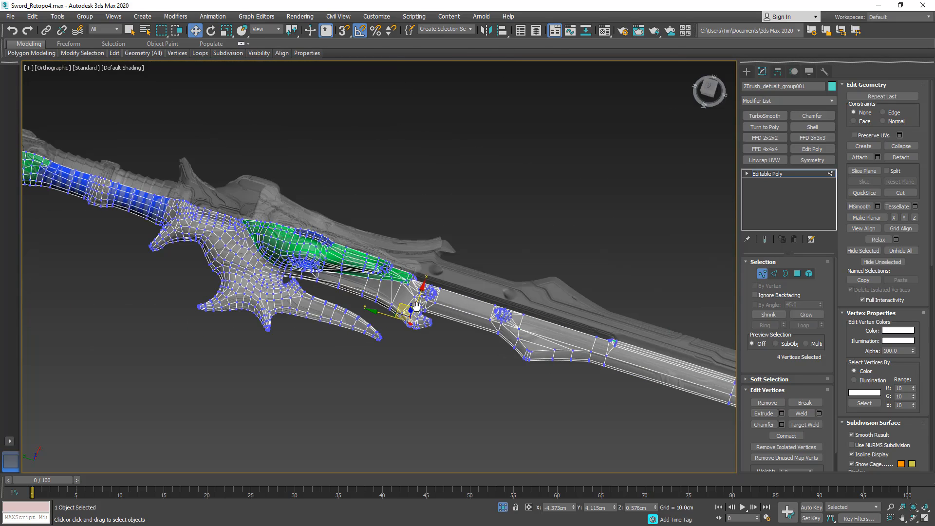
scroll(436, 292, "up", 3)
middle_click_drag(437, 292, 548, 257)
left_click(762, 274)
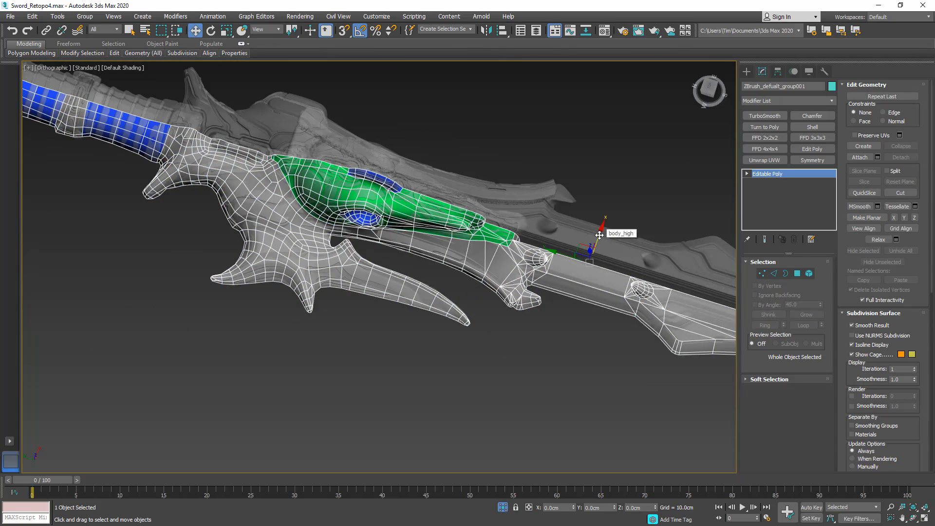
left_click(641, 251)
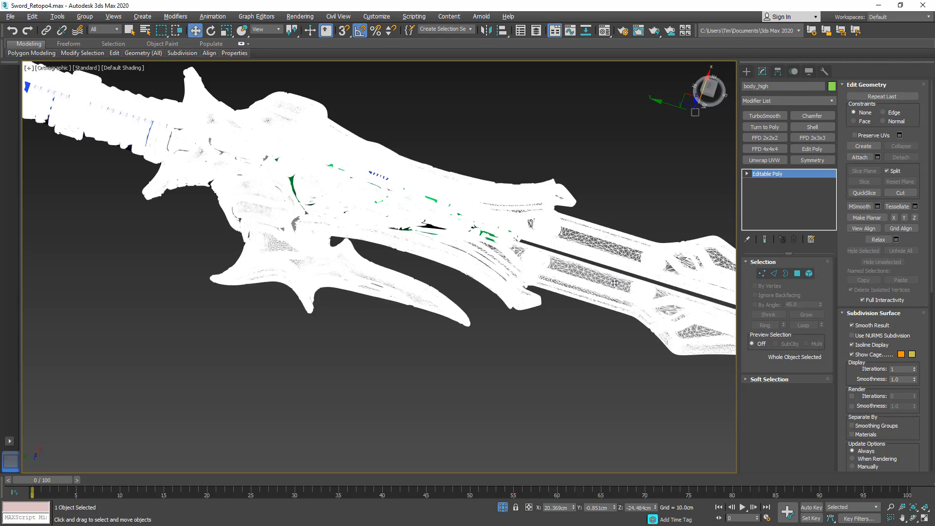
left_click(571, 351)
scroll(476, 261, "up", 2)
scroll(493, 246, "up", 1)
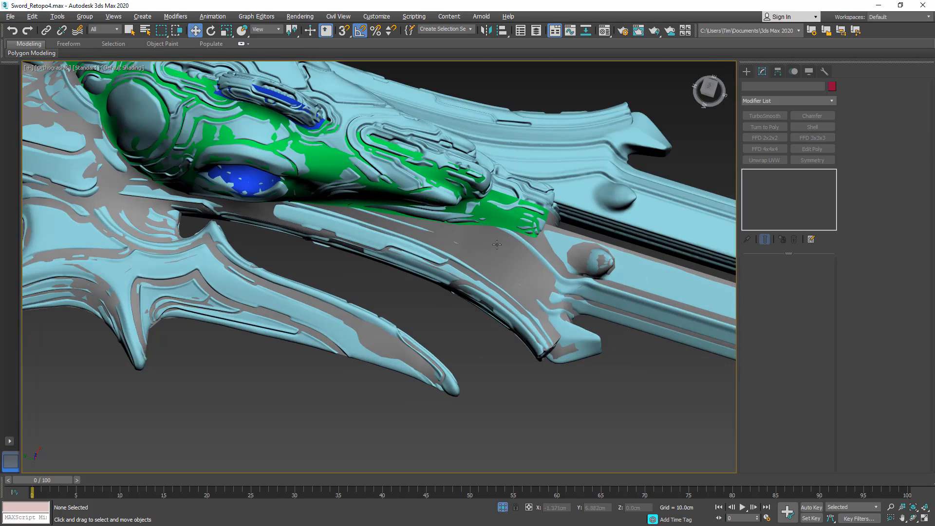
key("ctrl+s")
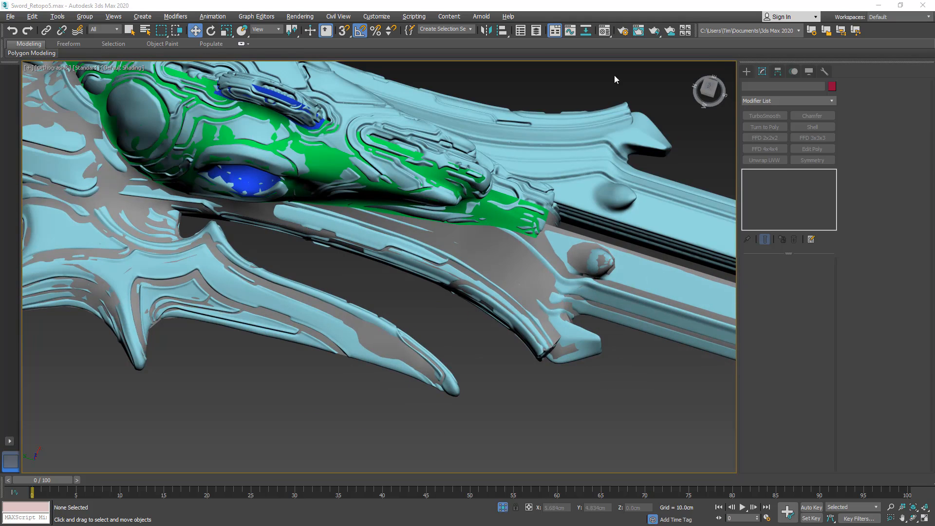
Hide the Sword_Highpoly layer in the Layer Explorer and close the explorer.
left_click(536, 32)
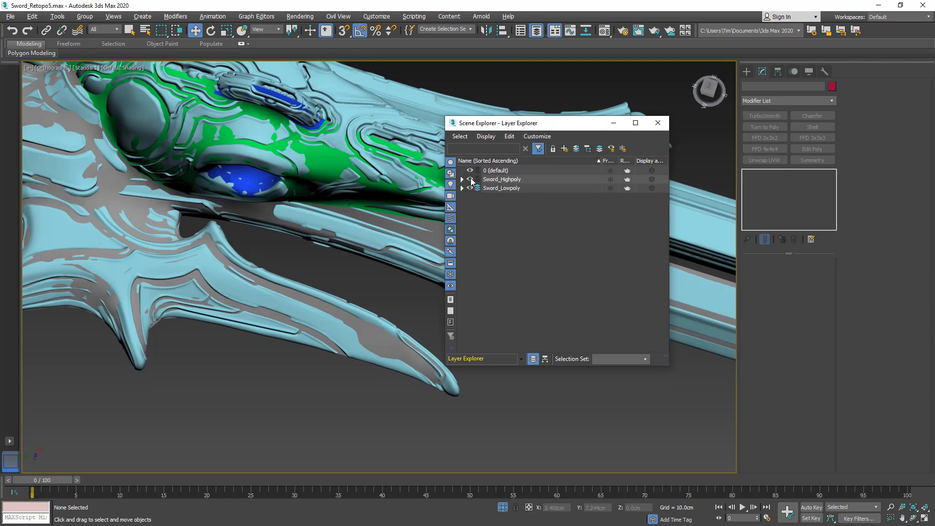
left_click(470, 180)
left_click(657, 124)
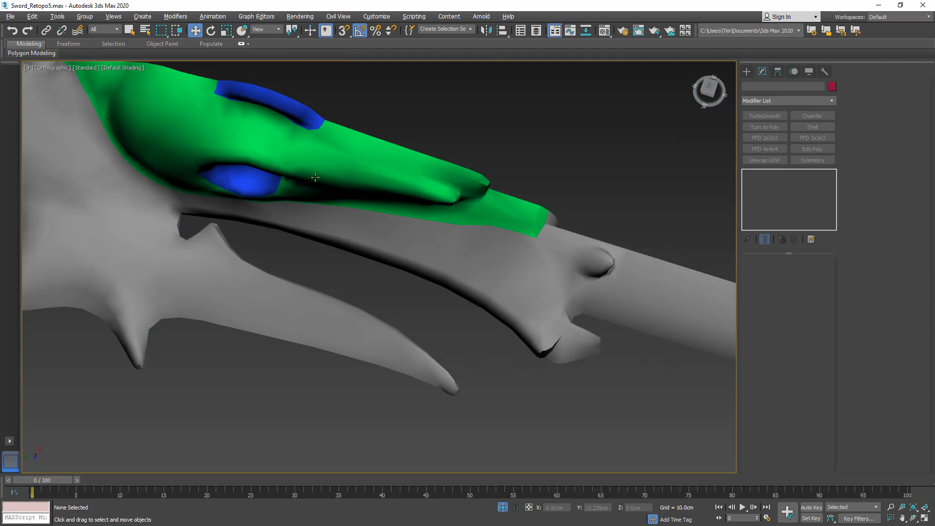
Add a Symmetry modifier to the low-poly sword, mirrored across X with Flip enabled.
mouse_move(362, 177)
middle_mouse_down()
mouse_move(482, 214)
mouse_move(374, 182)
middle_mouse_up()
left_click(437, 203)
scroll(482, 214, "down", 4)
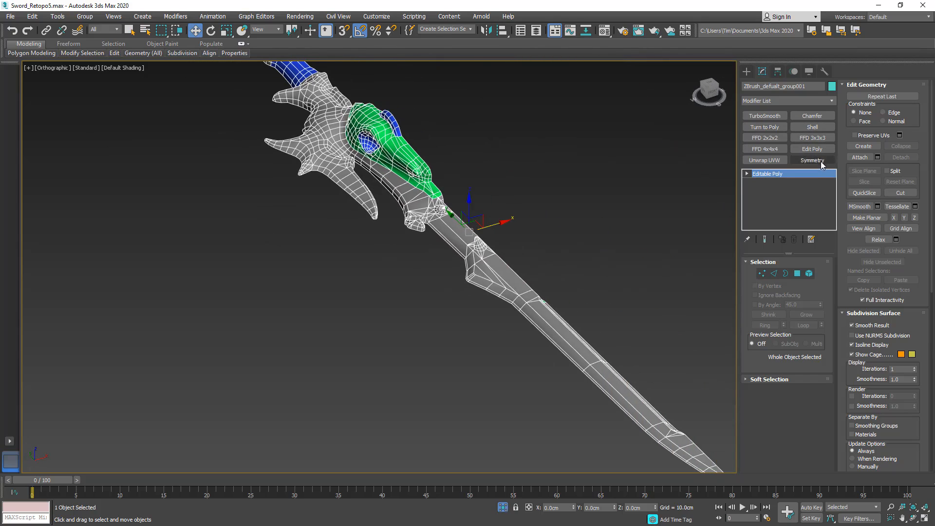
left_click(811, 160)
left_click(768, 291)
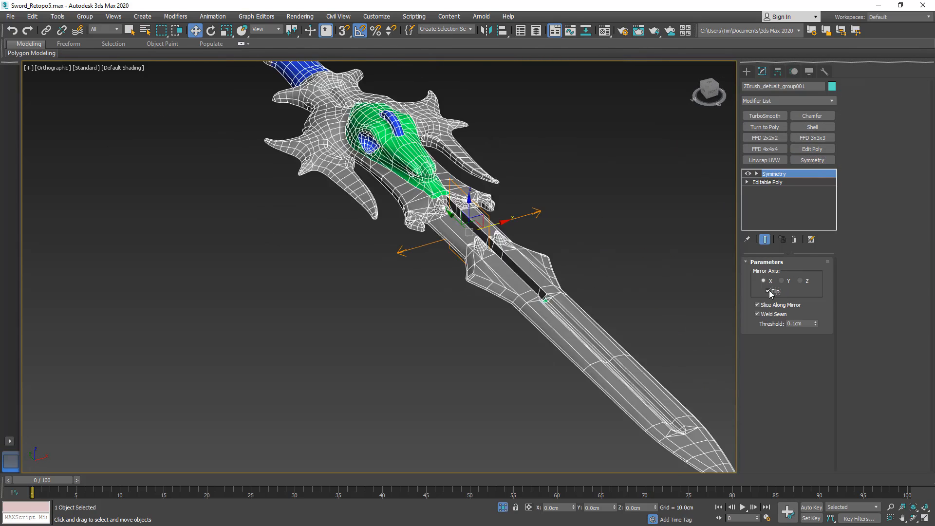
Add a second Symmetry modifier to the low-poly sword and set its mirror axis to Z.
middle_click_drag(585, 209, 583, 190, "alt")
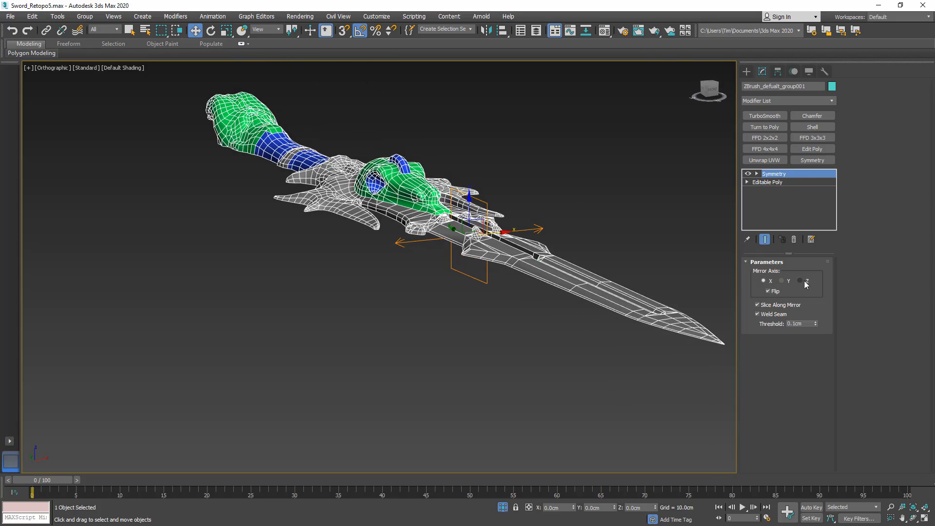
left_click(812, 160)
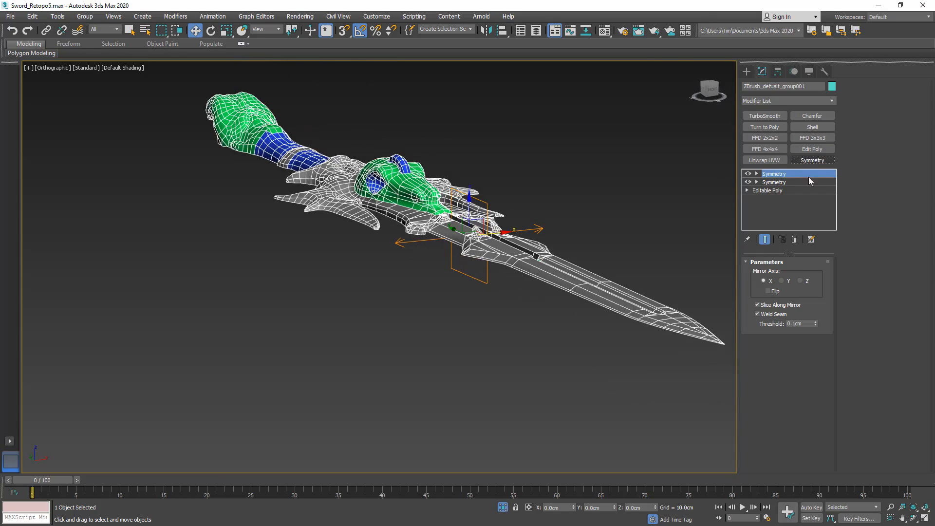
left_click(806, 282)
middle_click_drag(358, 171, 405, 206, "alt")
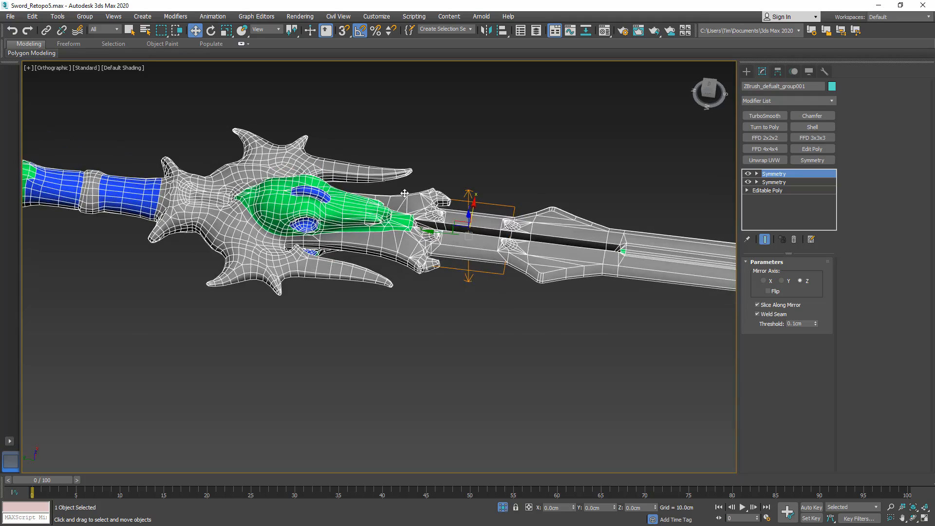
End isolation and add the guard's horns and the separate teeth pieces in the pommel head's mouth to the sword selection.
key("alt+q")
middle_click_drag(203, 258, 158, 251)
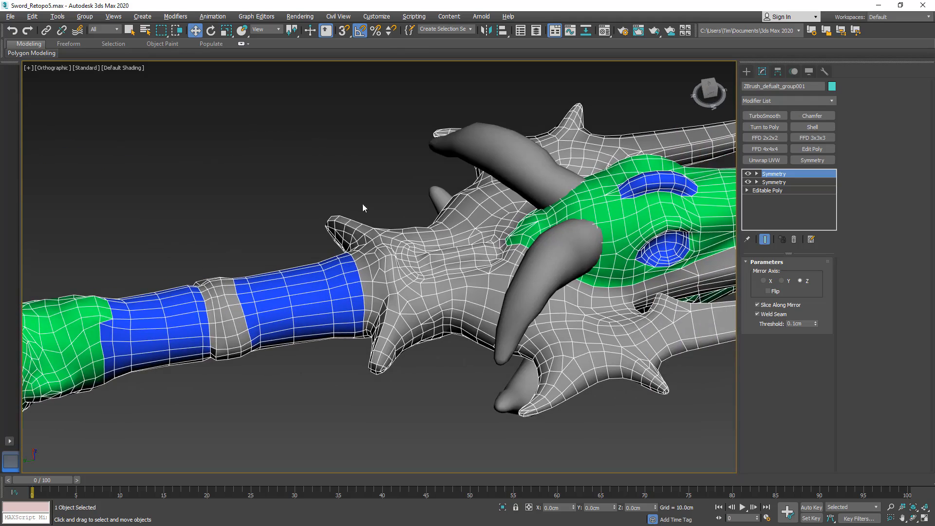
left_click(516, 160, "ctrl")
scroll(507, 159, "down", 3)
middle_click_drag(294, 232, 425, 171)
scroll(304, 246, "up", 4)
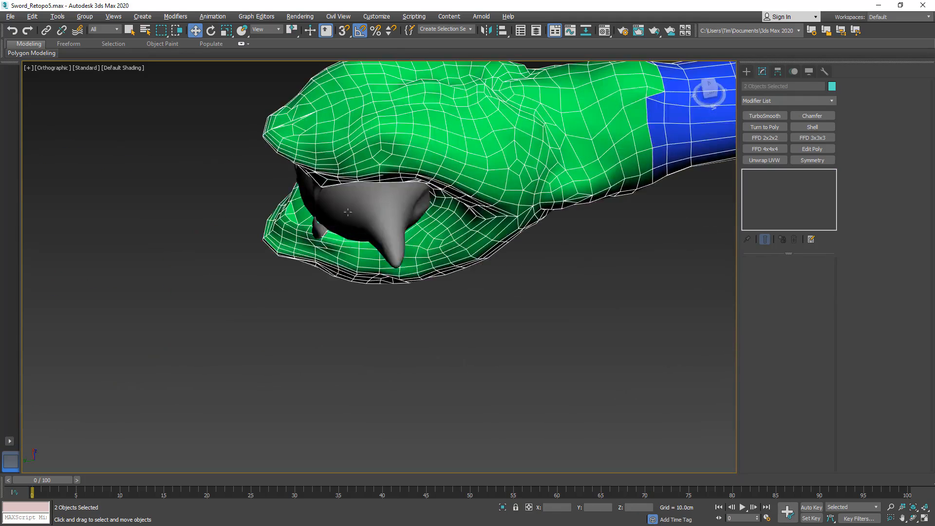
left_click(355, 200, "ctrl")
middle_click_drag(348, 189, 219, 286, "alt")
left_click(581, 252, "ctrl")
scroll(581, 252, "down", 3)
middle_click_drag(341, 261, 272, 360)
scroll(219, 281, "down", 4)
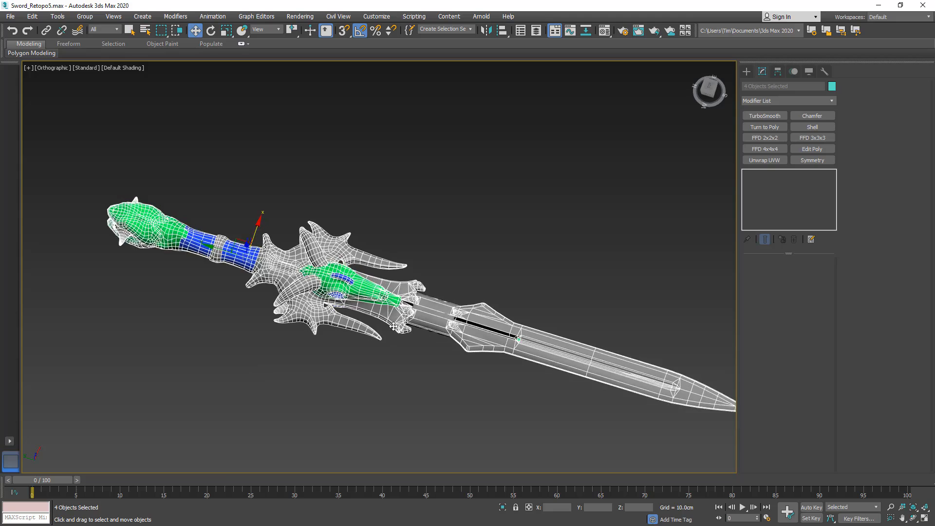
Add the separate collar piece around the base of the blade to the sword selection.
scroll(515, 295, "up", 6)
left_click(474, 268, "ctrl")
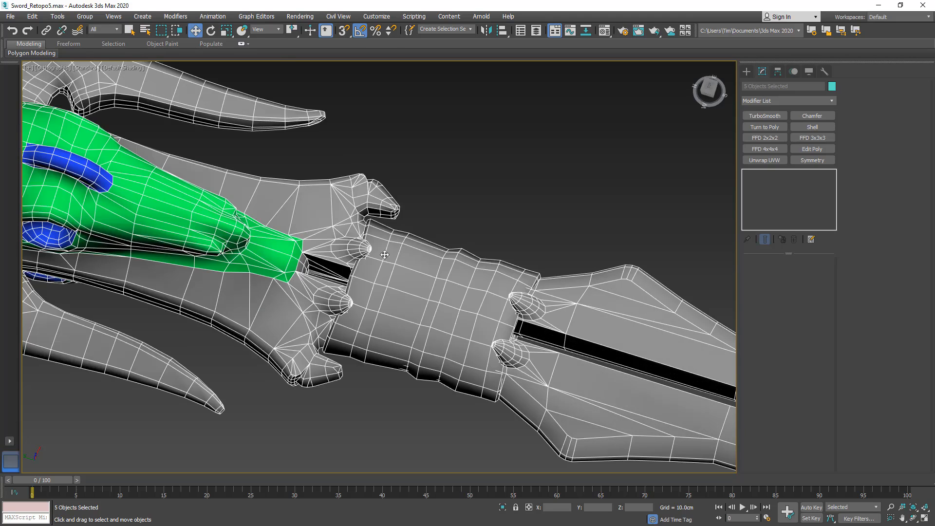
scroll(327, 292, "down", 5)
scroll(290, 276, "down", 4)
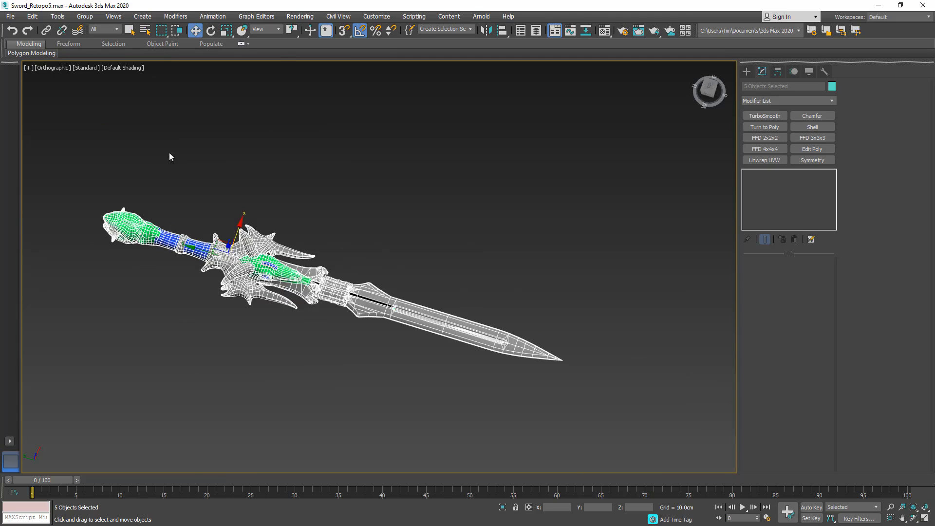
Turn on the viewport polygon statistics for the selected sword parts and save the scene as Sword_Retopo6.max.
key("7")
scroll(135, 143, "up", 4)
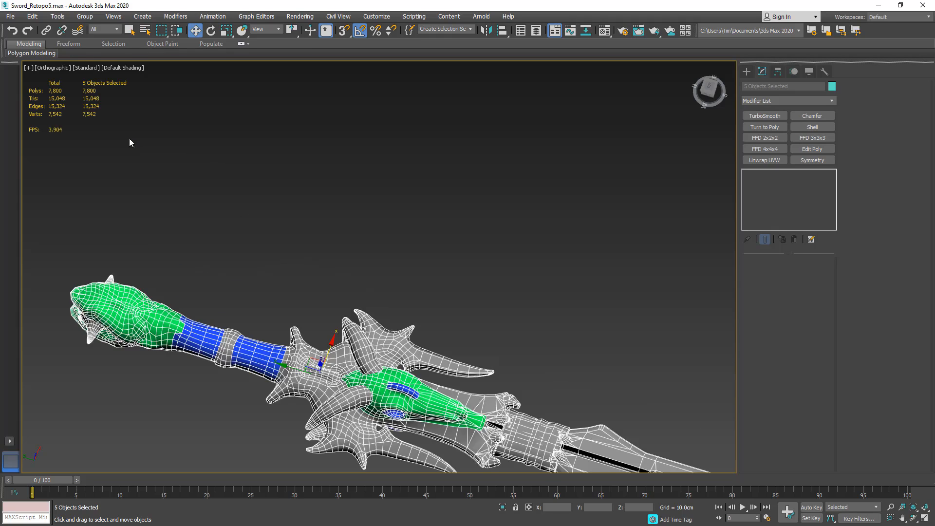
middle_click_drag(130, 138, 180, 137)
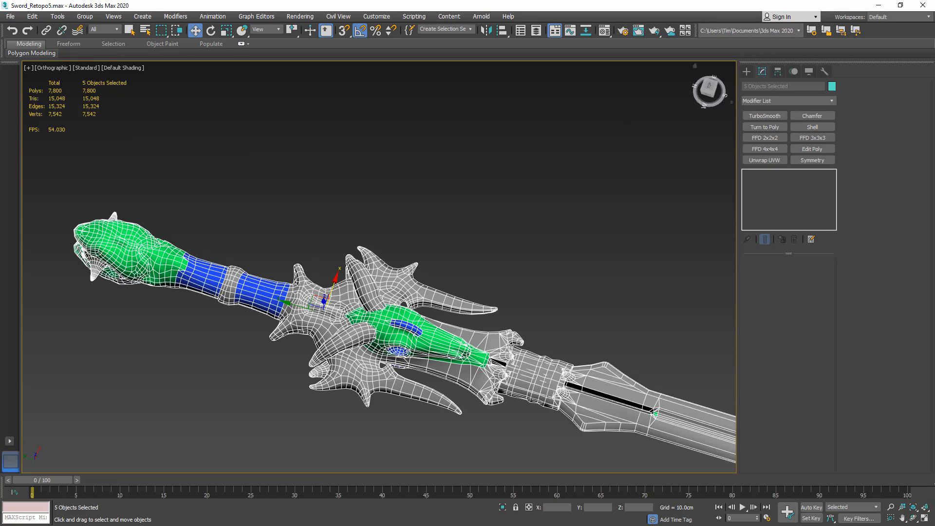
key("ctrl+s")
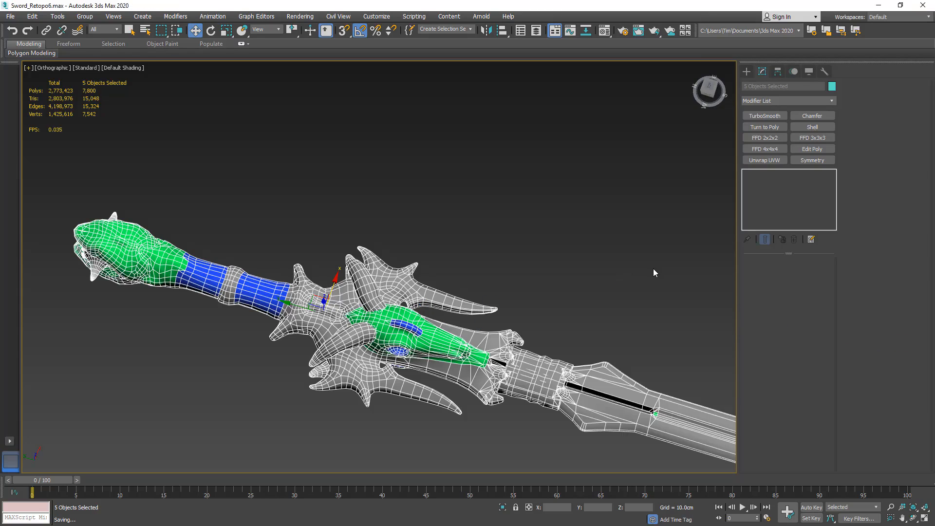
Select the low-poly sword and delete both of its Symmetry modifiers.
left_click(265, 293)
left_click(790, 183, "ctrl")
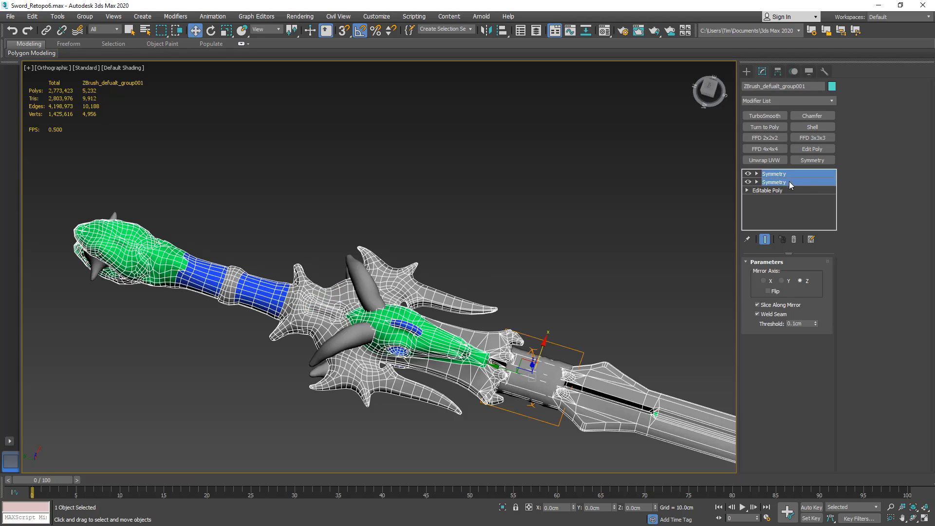
left_click(793, 241)
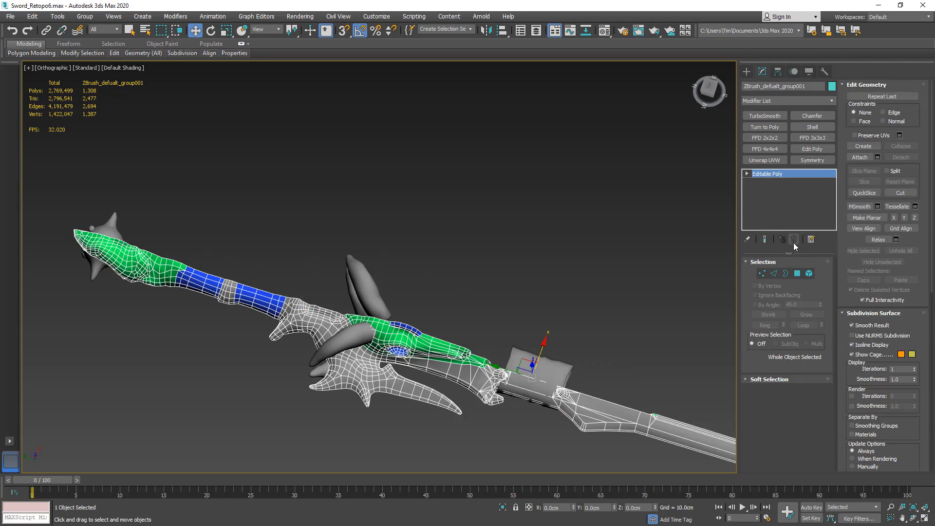
Select the vertices along the guard's raised panel at the mirror seam and unhide the Sword_Highpoly layer as reference.
middle_click_drag(368, 325, 383, 252)
scroll(351, 226, "up", 10)
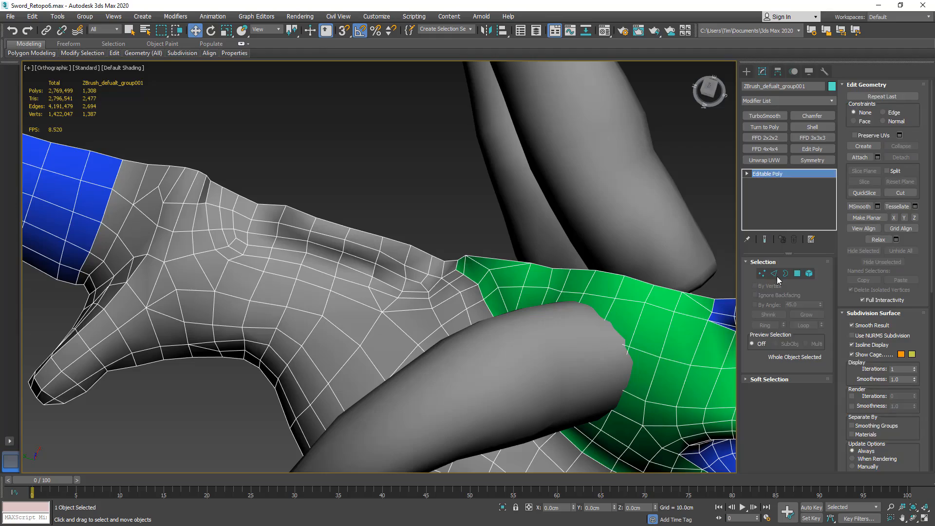
left_click(762, 273)
left_click_drag(390, 210, 315, 234)
middle_click_drag(315, 234, 297, 227, "alt")
middle_click_drag(398, 213, 355, 331, "alt")
left_click(538, 31)
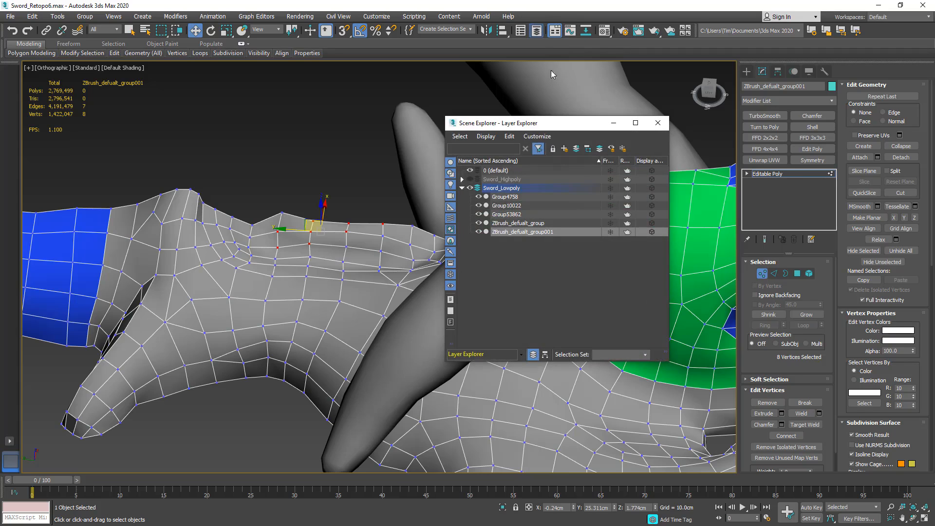
left_click(471, 179)
left_click(471, 179)
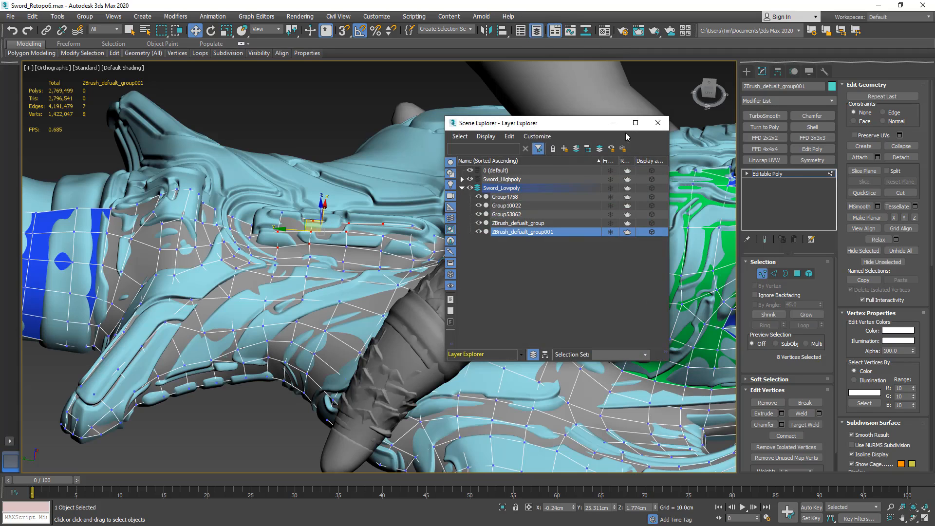
left_click(657, 122)
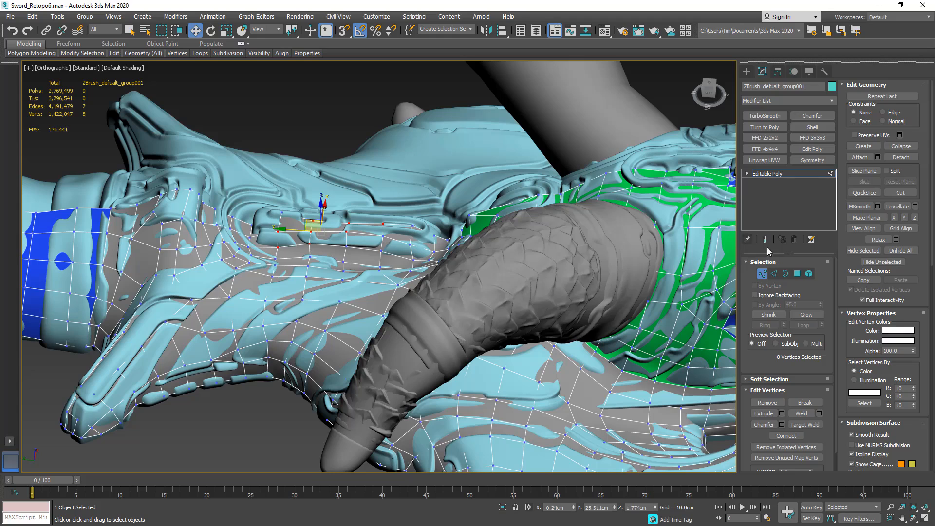
Select the four top polygons of the guard's raised panel and flatten them with Make Planar along Z.
left_click(797, 274)
left_click(295, 223)
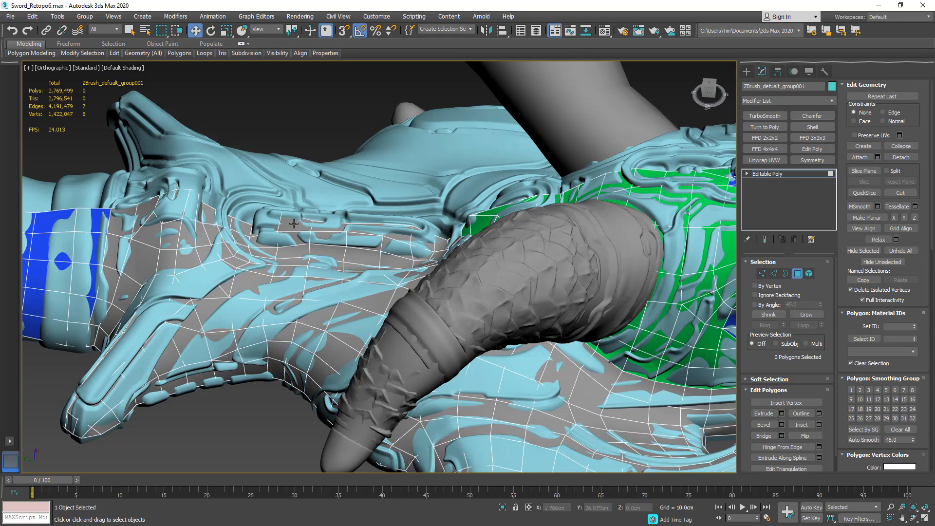
left_click(343, 227, "ctrl")
left_click(370, 229, "ctrl")
left_click(397, 233, "ctrl")
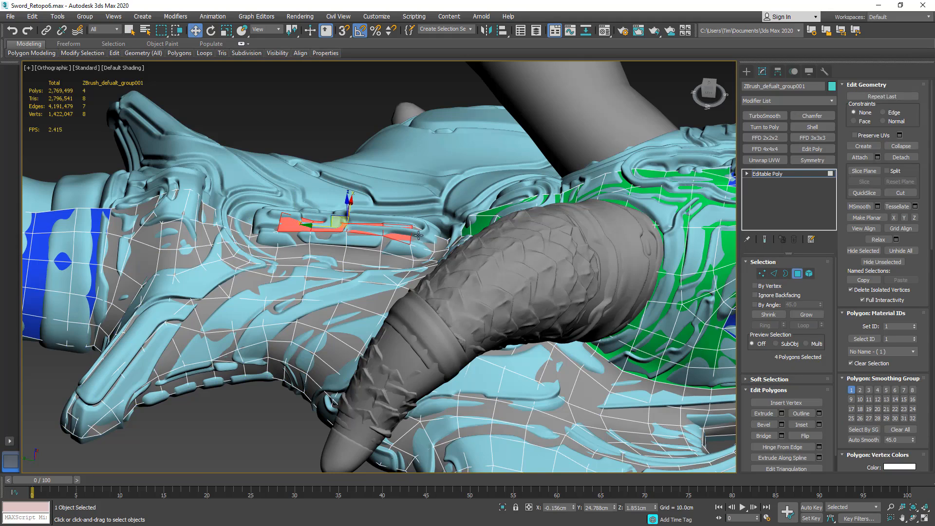
left_click(421, 237, "ctrl")
middle_click_drag(422, 237, 416, 237, "alt")
scroll(416, 238, "up", 5)
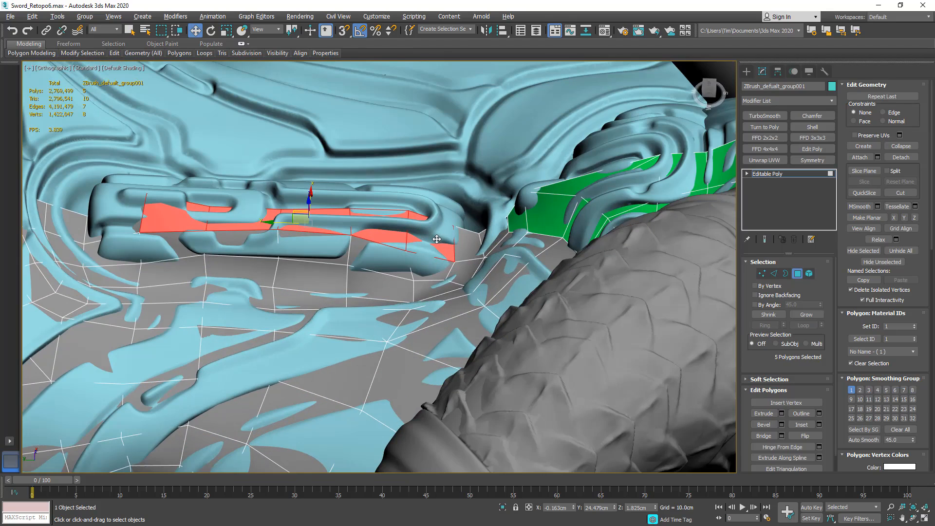
left_click(437, 239, "alt")
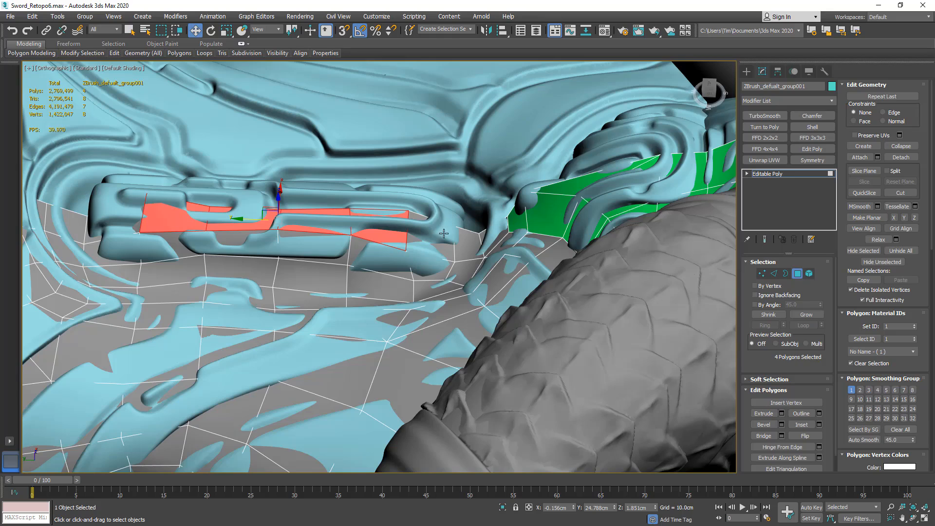
left_click(915, 219)
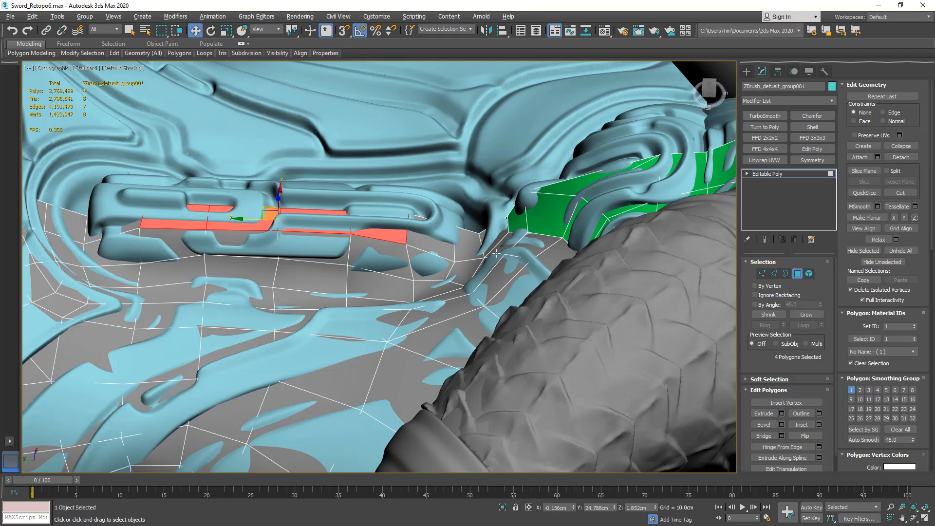
middle_click_drag(503, 238, 515, 185, "alt")
middle_click_drag(279, 183, 208, 243, "alt")
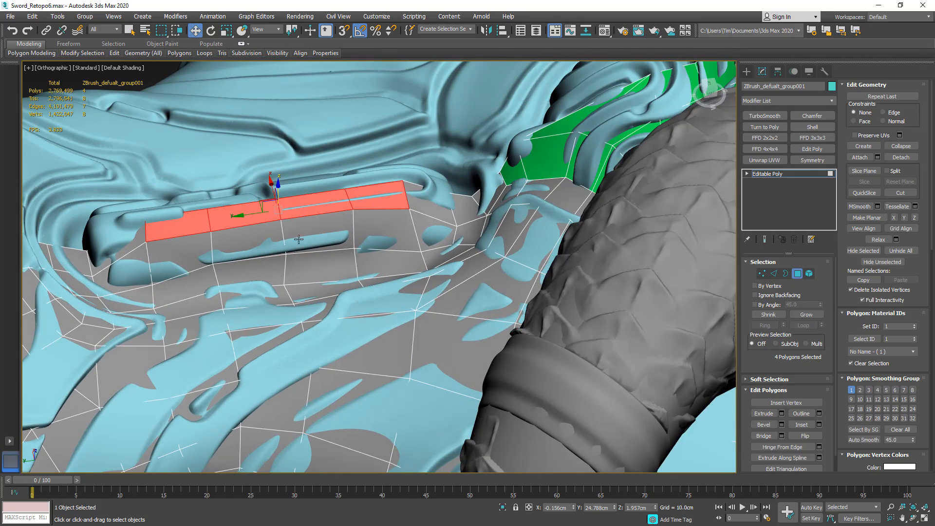
middle_click_drag(299, 239, 283, 231)
scroll(299, 230, "down", 5)
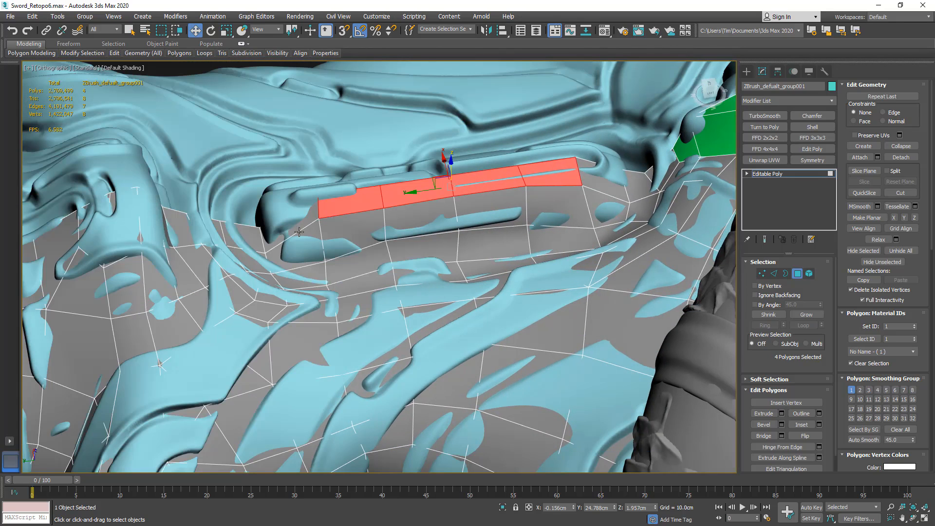
Leave polygon editing, isolate the low-poly sword with its high-poly counterpart, and reselect the low-poly sword.
left_click(797, 274)
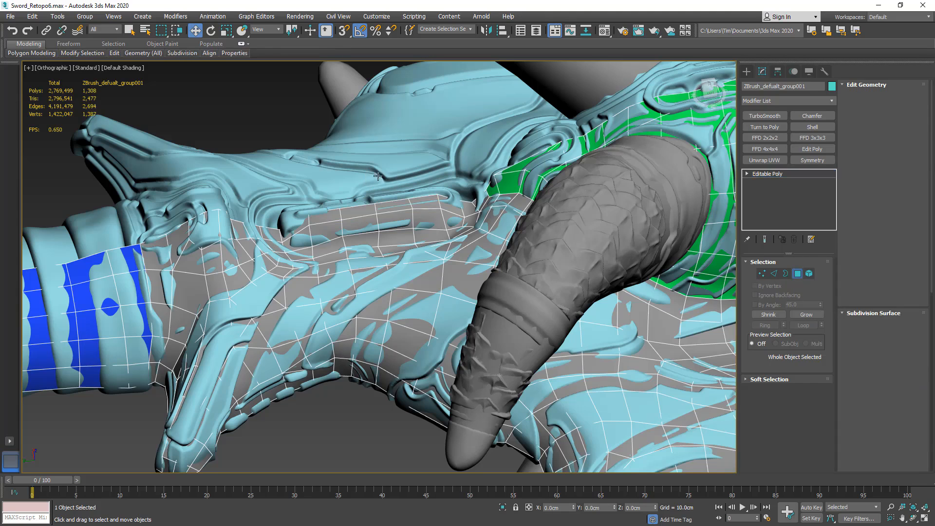
key("ctrl+a")
key("z")
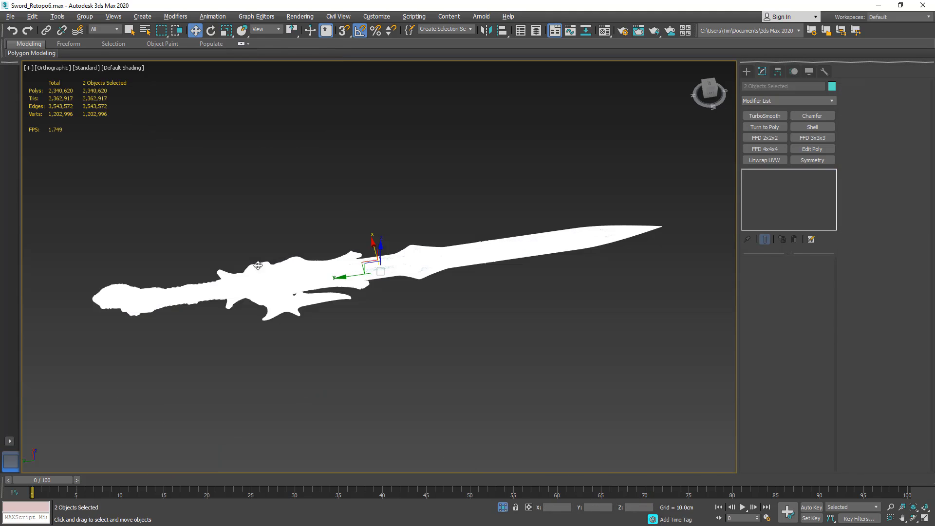
left_click(338, 317)
scroll(259, 268, "up", 3)
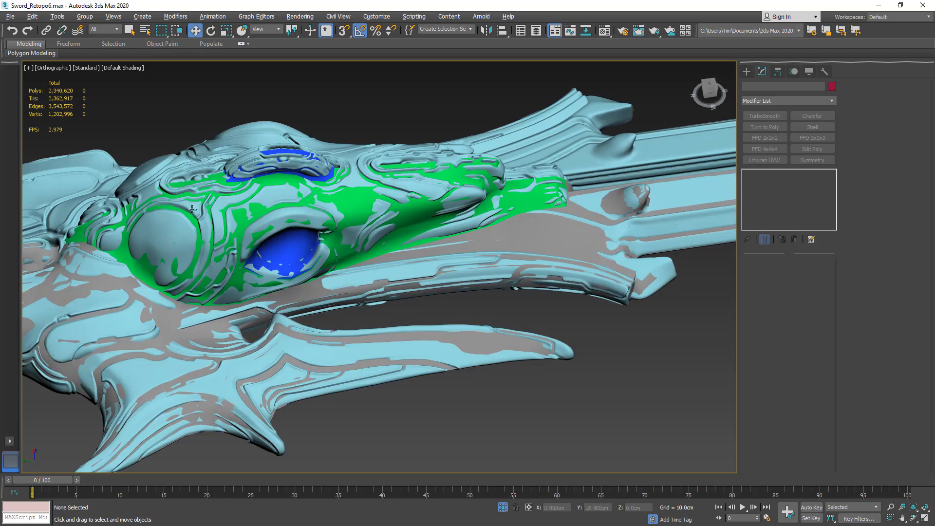
left_click(254, 213)
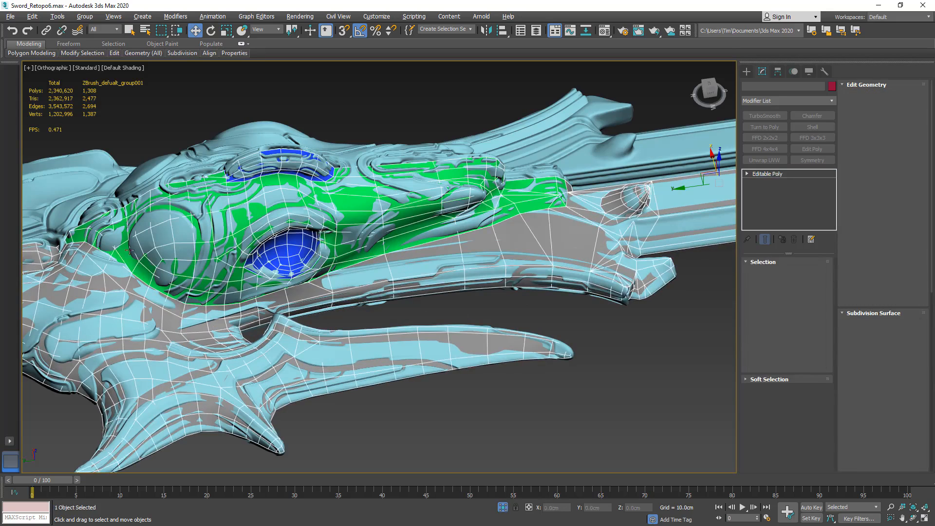
middle_click_drag(255, 213, 323, 88, "alt")
middle_click_drag(333, 135, 346, 230)
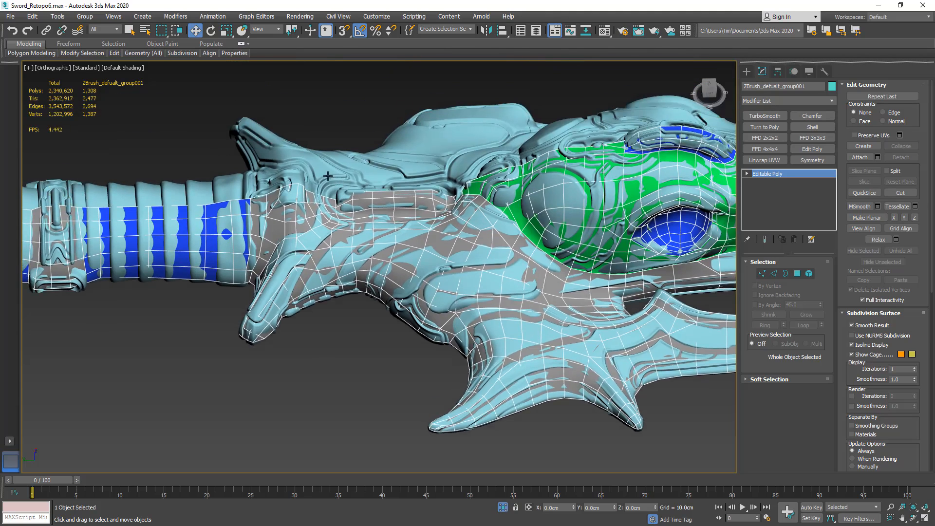
Select the two vertices at the handle-side end of the guard panel and align them with Make Planar along Y.
scroll(347, 230, "up", 6)
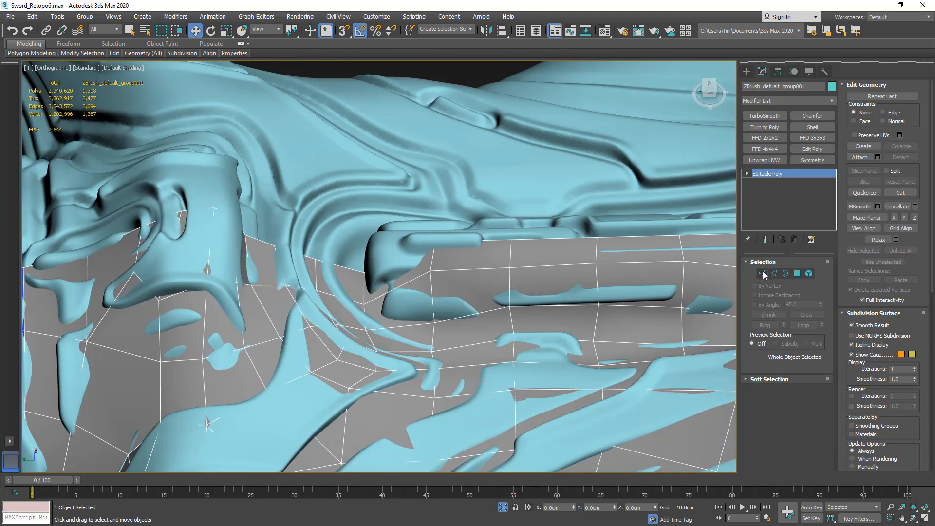
left_click(762, 274)
key("F3")
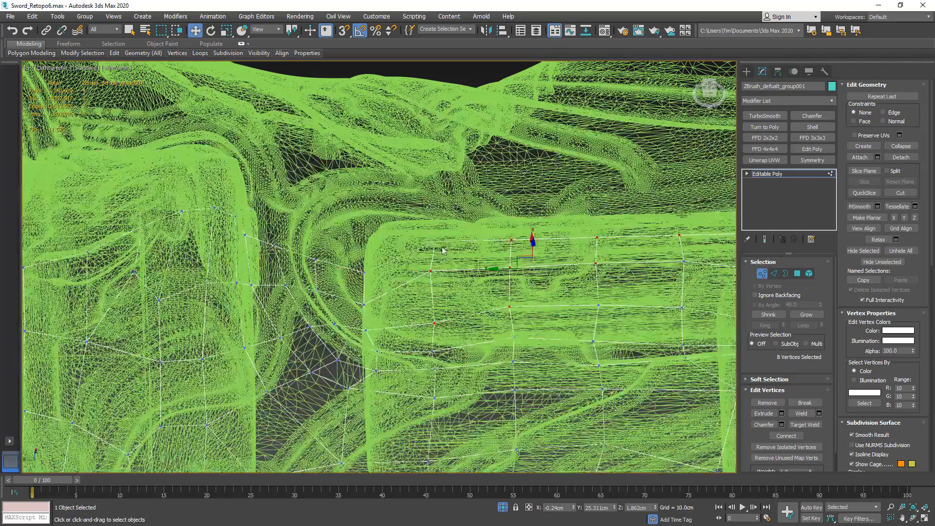
left_click(434, 246)
left_click(432, 273, "ctrl")
middle_click_drag(459, 269, 460, 285, "alt")
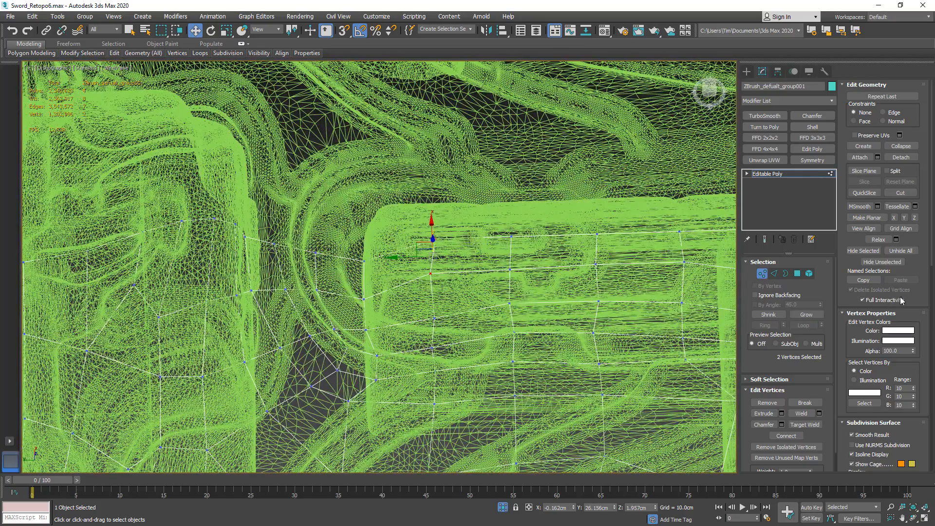
left_click(904, 218)
key("F3")
Move the two aligned vertices along Y to about 26.58 cm, at the end of the high-poly panel.
left_click_drag(382, 258, 358, 257)
middle_click_drag(399, 270, 397, 255, "alt")
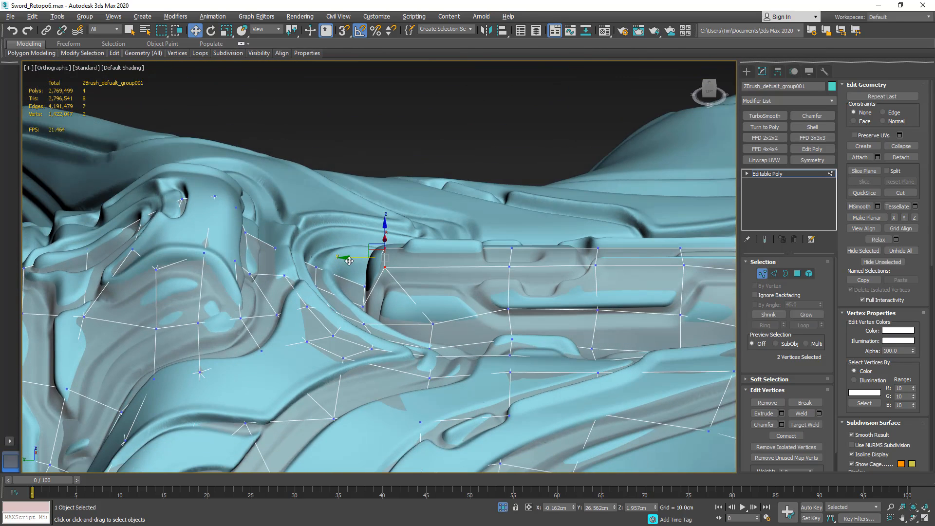
left_click_drag(345, 261, 341, 261)
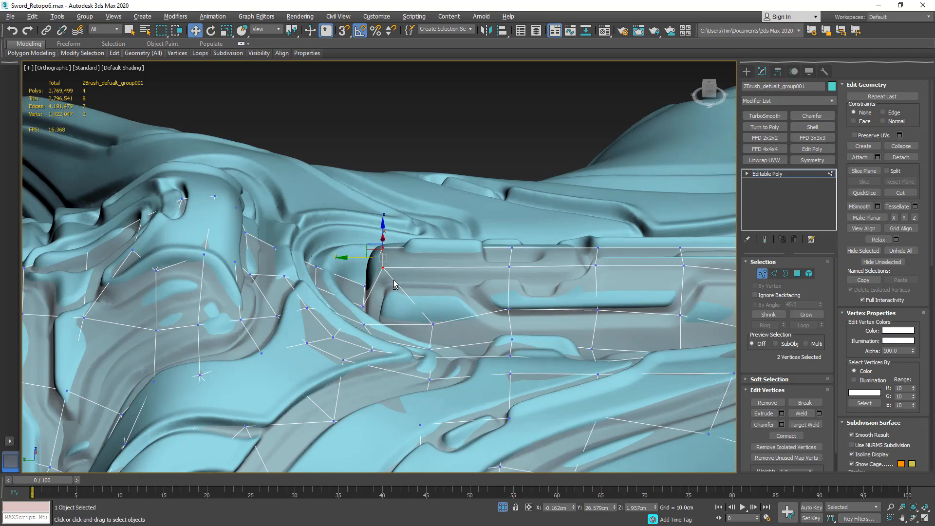
Select the five vertices along the outer edge of the panel's top face and align them with Make Planar along X.
middle_click_drag(530, 338, 410, 286)
scroll(407, 255, "down", 3)
middle_click_drag(570, 224, 570, 271, "alt")
left_click(560, 232)
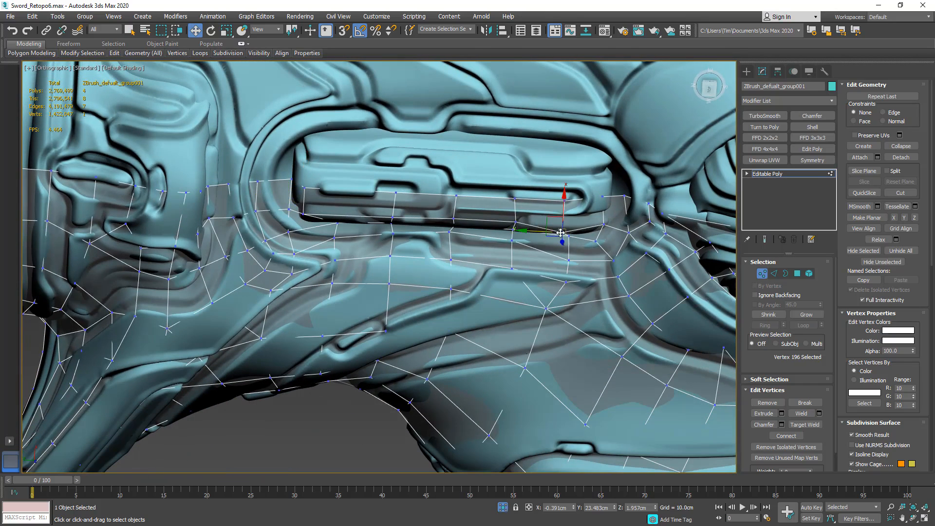
left_click(514, 222, "ctrl")
left_click(454, 218, "ctrl")
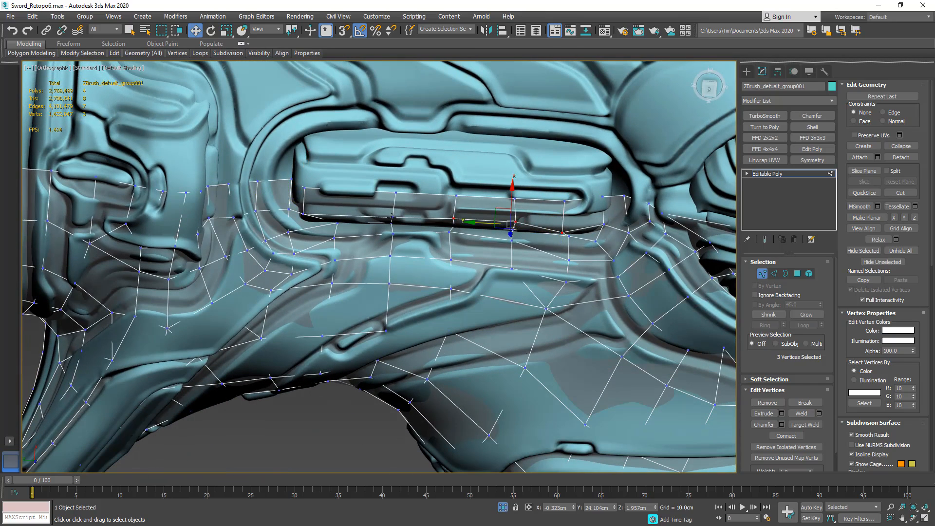
left_click(392, 217, "ctrl")
left_click(303, 214, "ctrl")
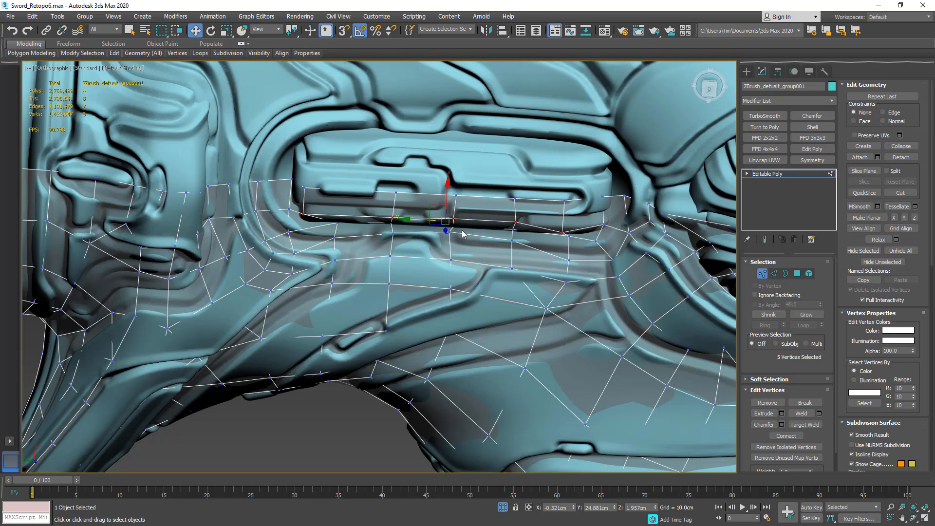
left_click(893, 217)
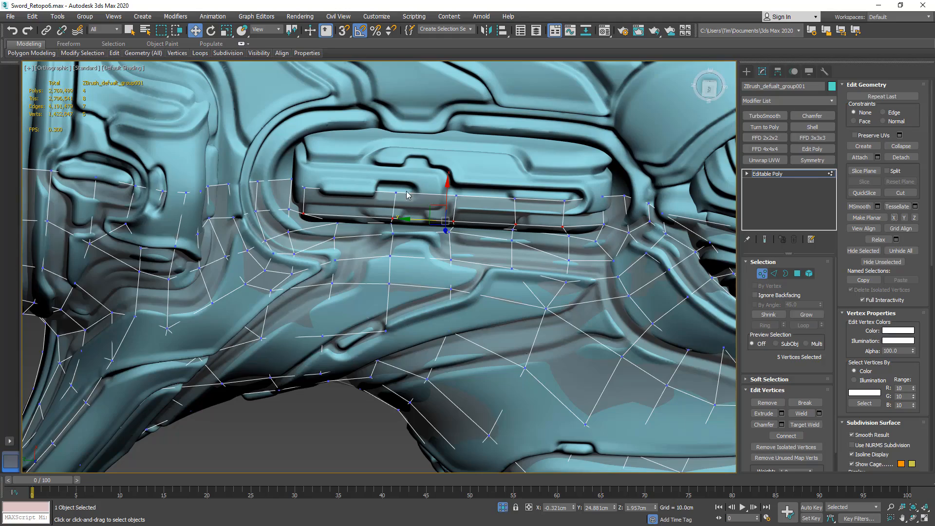
Move the five aligned edge vertices outward in X and down about 0.08 cm in Z to fit the high-poly panel.
middle_click_drag(432, 194, 409, 151, "alt")
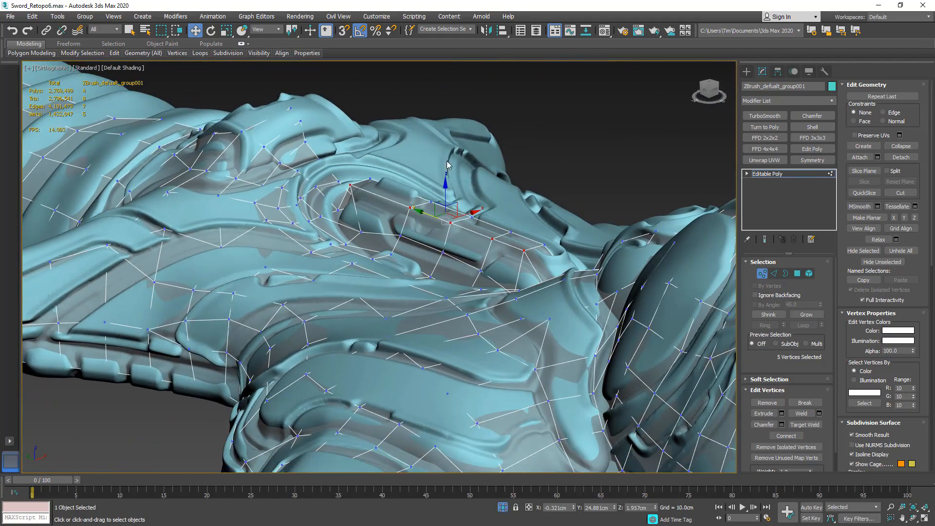
left_click_drag(456, 205, 456, 208)
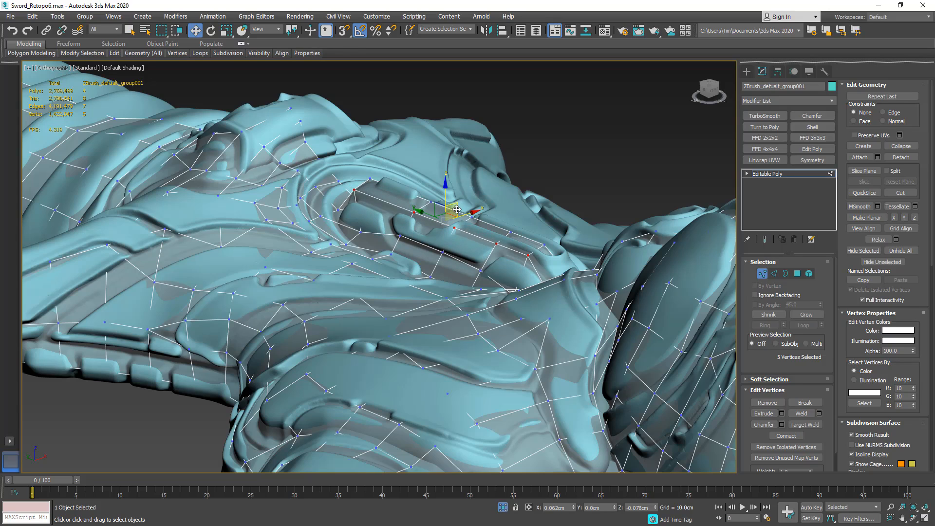
middle_click_drag(496, 235, 476, 248, "alt")
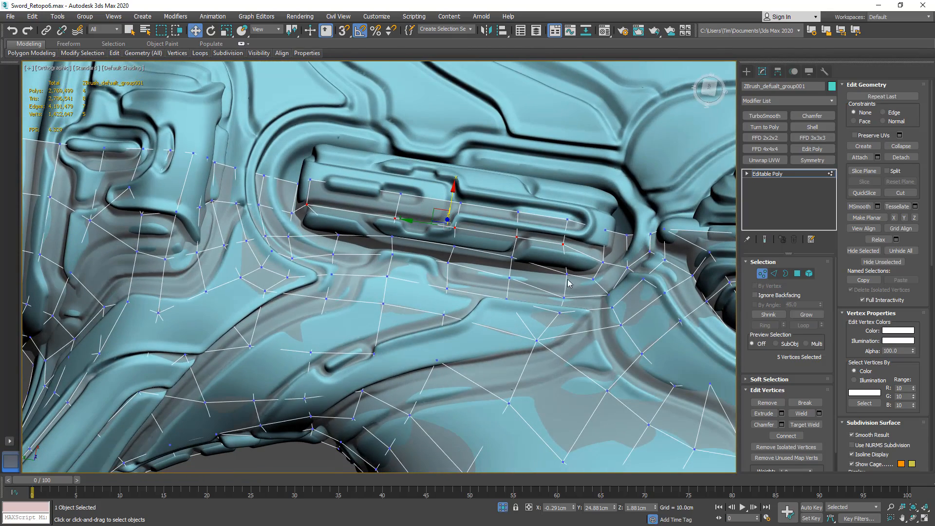
Target Weld the vertices of the extra edge row below the guard panel onto the neighbouring row, along the panel's length.
left_click(804, 425)
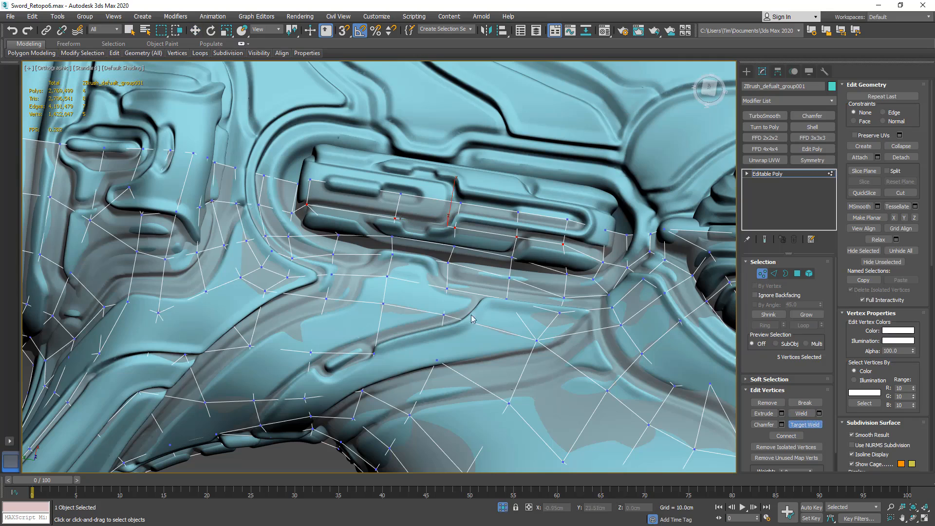
left_click(332, 276)
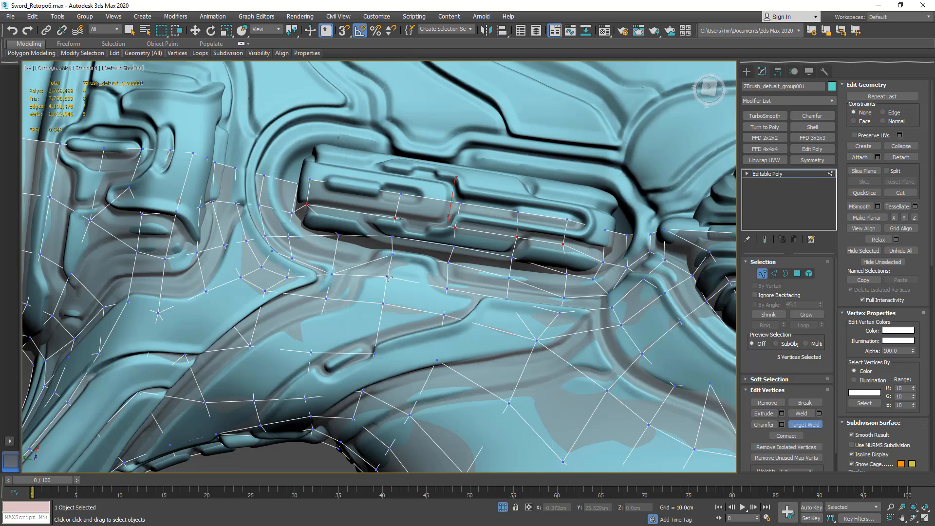
left_click(447, 262)
left_click(449, 263)
left_click(447, 289)
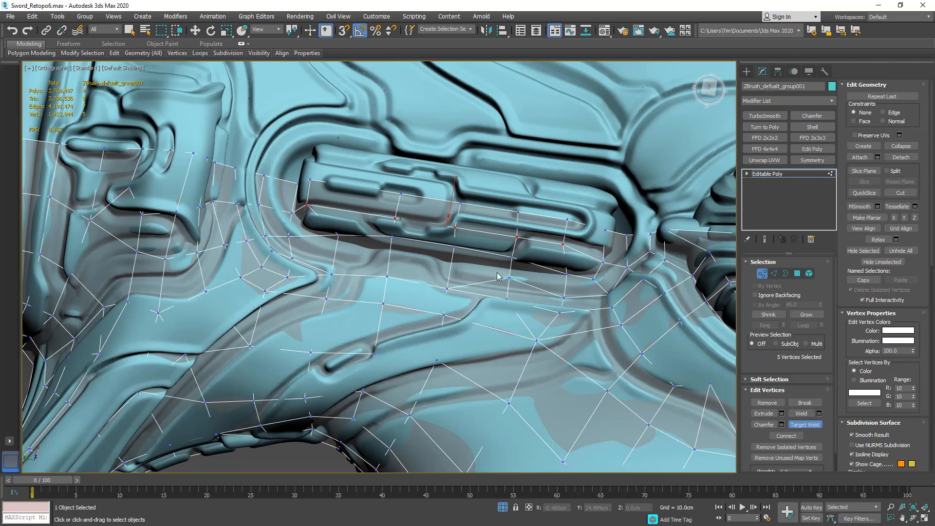
left_click(510, 277)
left_click(506, 298)
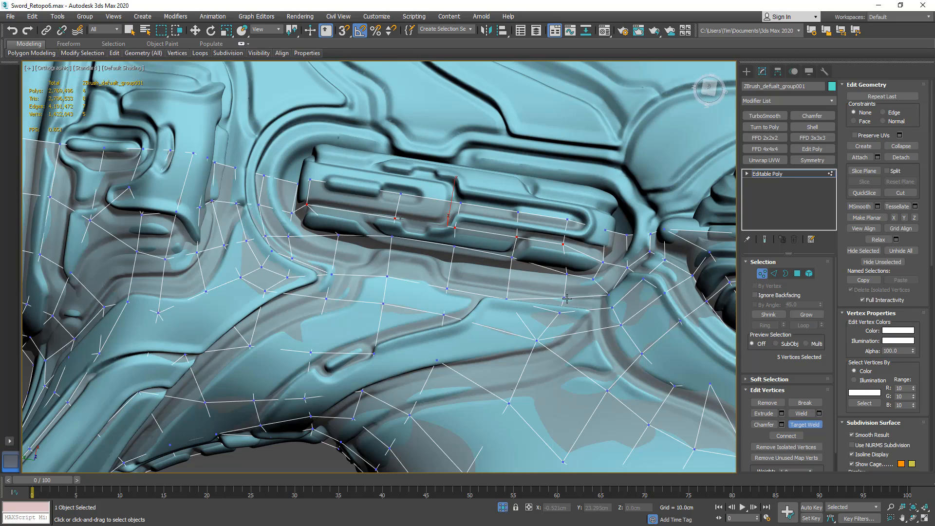
left_click(557, 313)
left_click(611, 308)
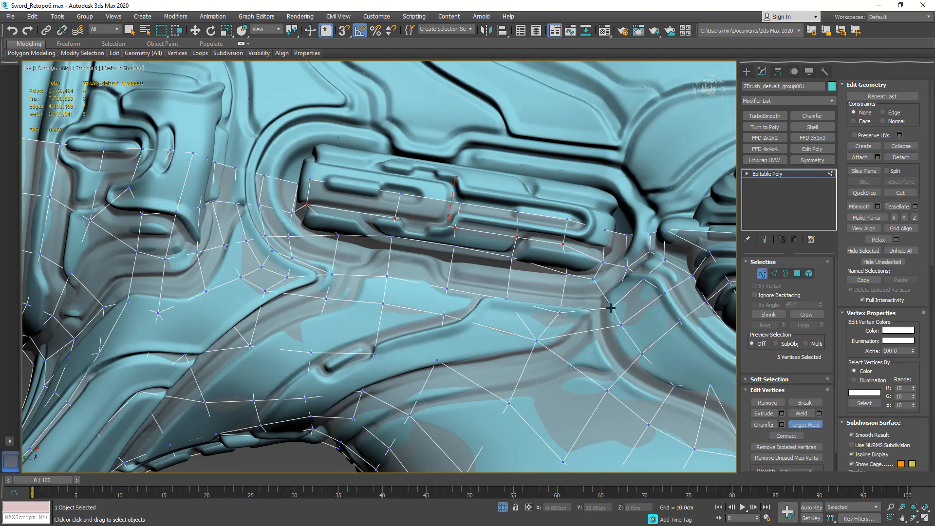
key("w")
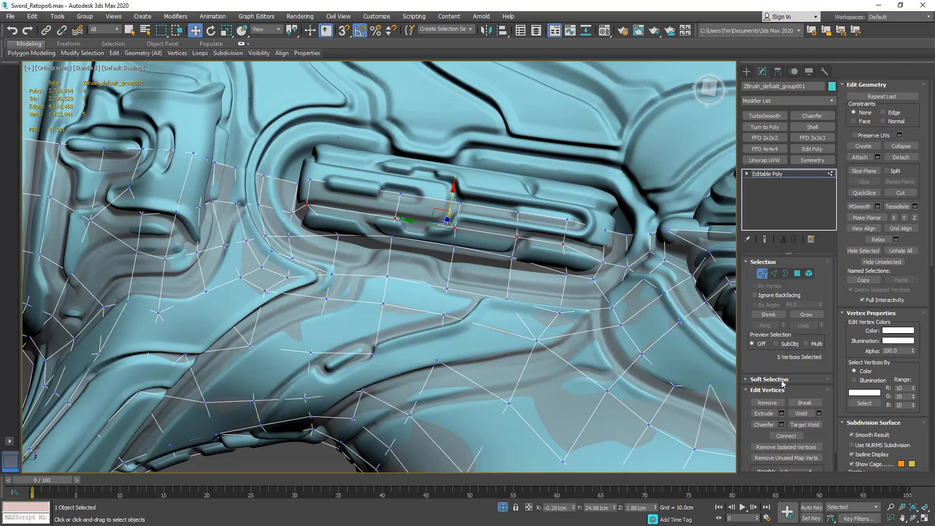
Select the six vertices along the lower edge of the panel's side and align them with Make Planar along X.
left_click(338, 235)
left_click(394, 237, "ctrl")
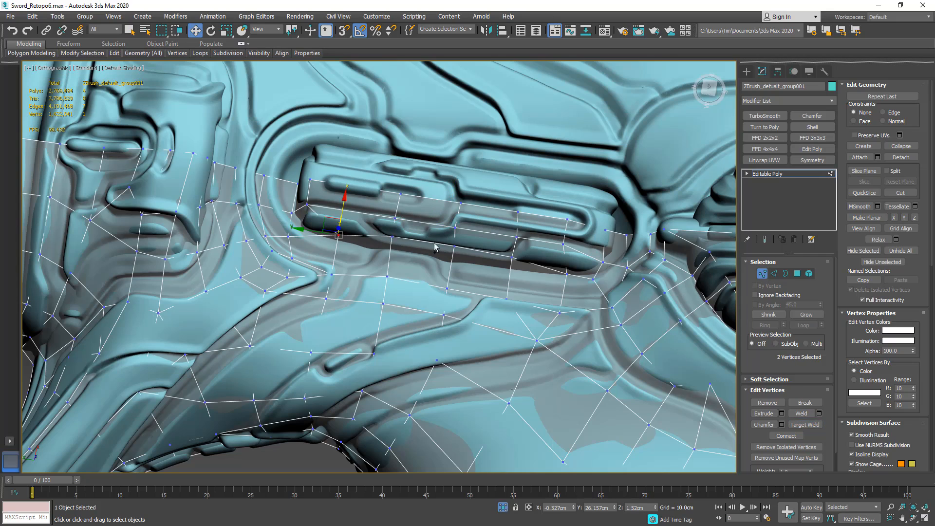
left_click(454, 246, "ctrl")
left_click(512, 257, "ctrl")
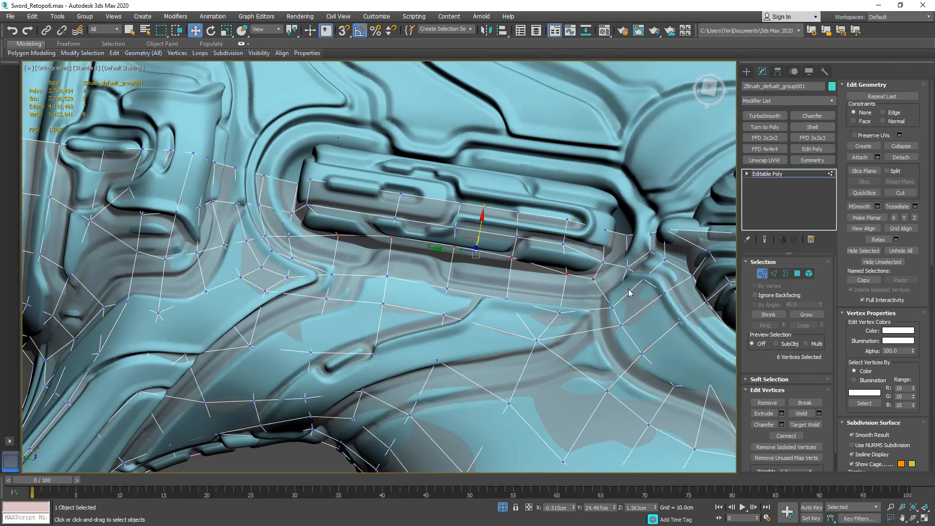
left_click(894, 218)
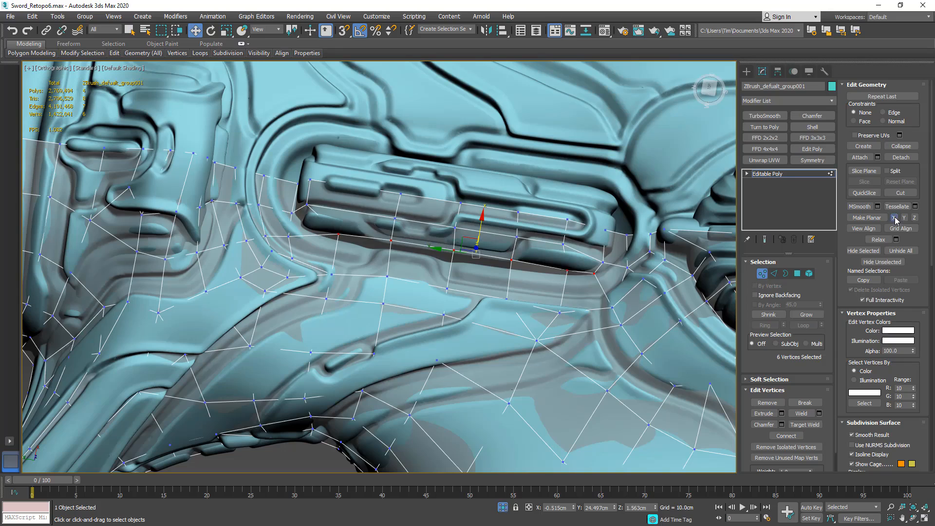
Make the six lower-edge vertices planar along Z, then move them to about X -0.645 cm and Z 1.393 cm.
middle_click_drag(477, 272, 456, 234, "alt")
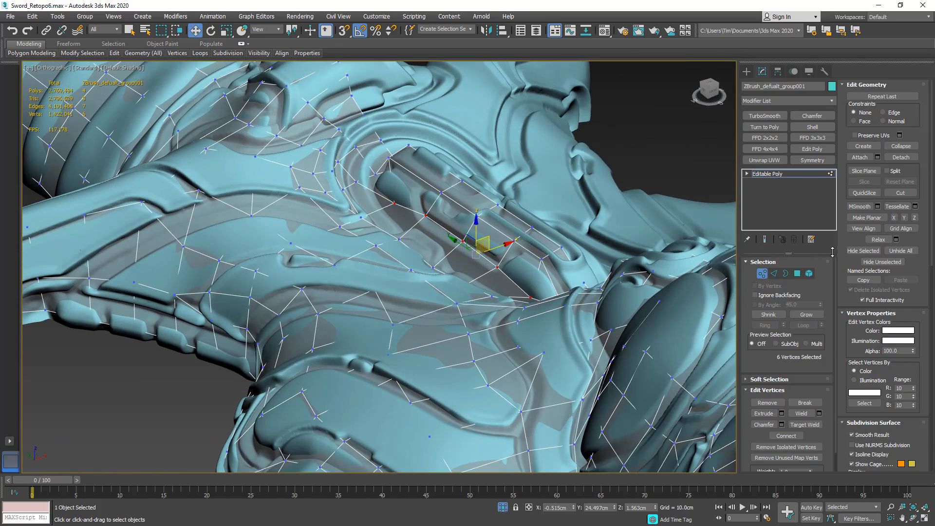
left_click(914, 217)
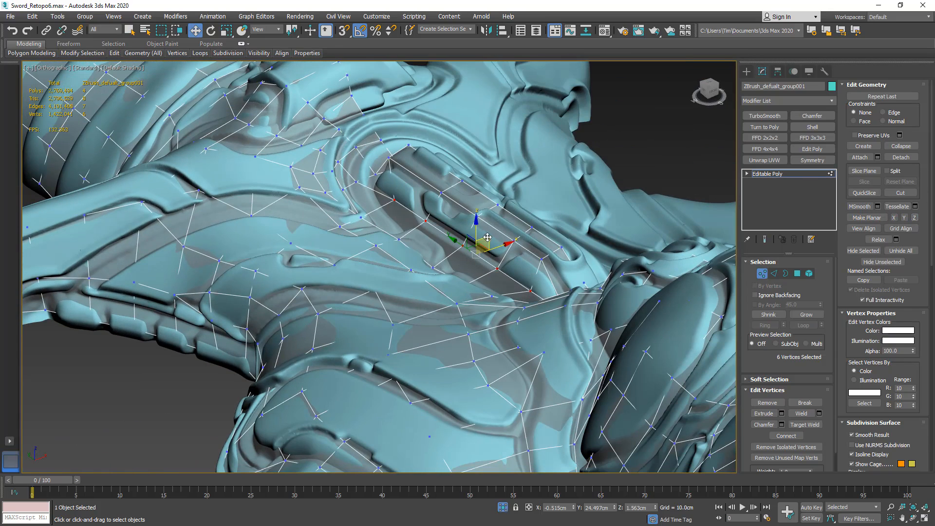
left_click_drag(487, 237, 479, 255)
mouse_move(497, 267)
middle_mouse_down("alt")
mouse_move(513, 301)
mouse_move(548, 282)
middle_mouse_up("alt")
Select the hidden vertex at the panel's end away from the handle and raise it about 0.03 cm in Z.
key("F3")
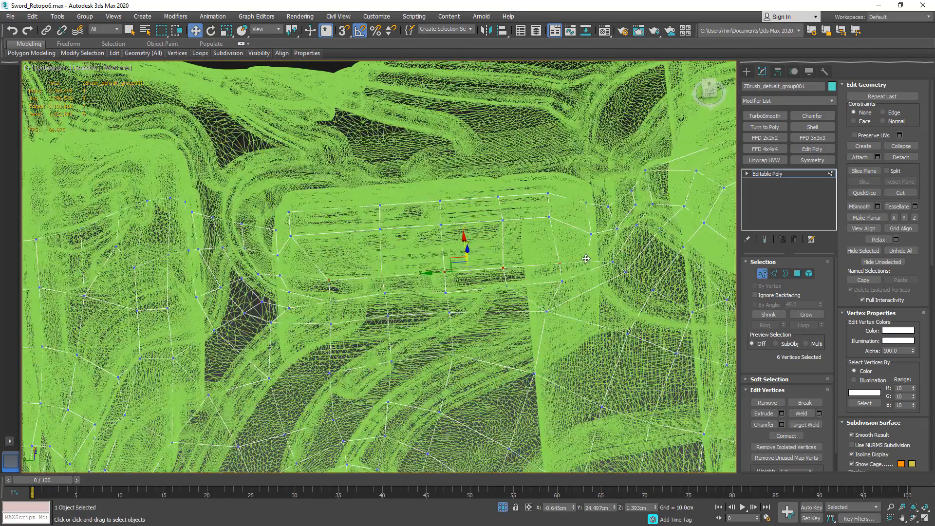
left_click(586, 231)
key("F3")
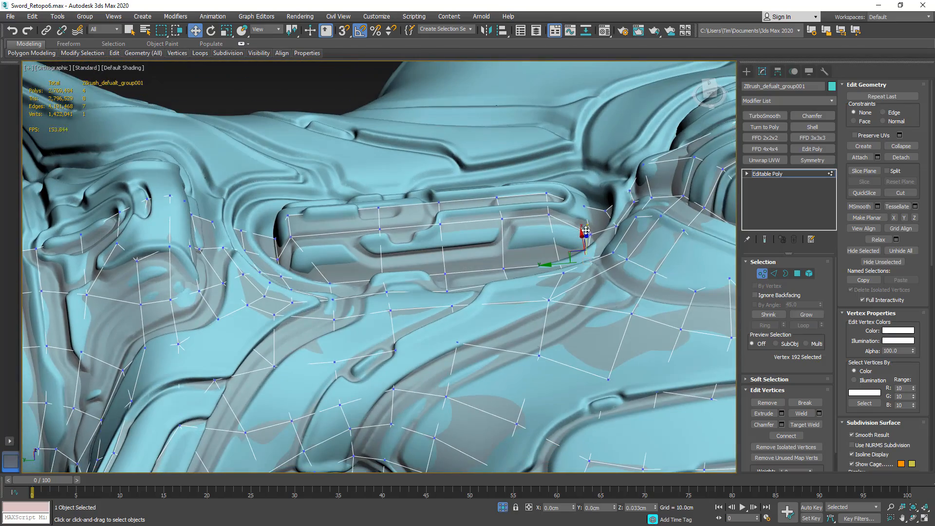
Select the two opposite vertices of the face at the panel's handle-side end and connect them with an edge.
middle_click_drag(586, 232, 561, 268, "alt")
middle_click_drag(299, 259, 354, 256)
left_click(349, 270)
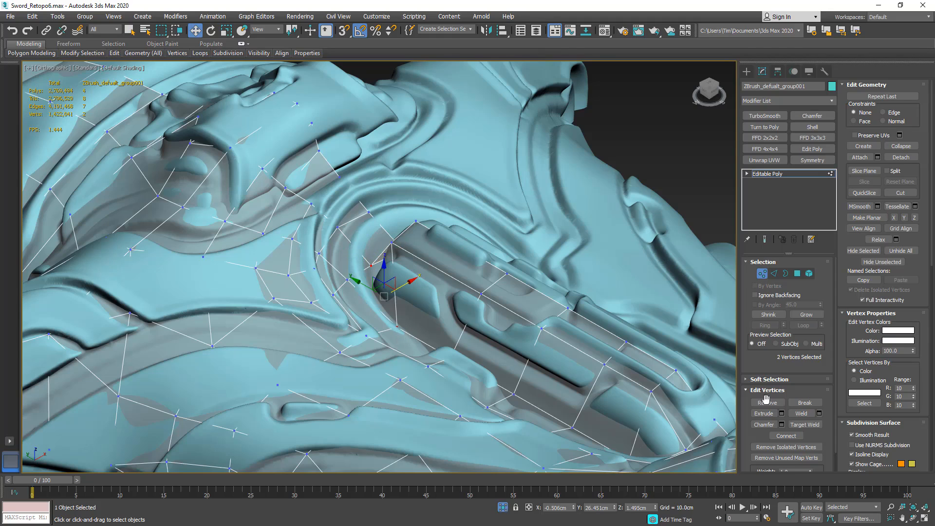
left_click(786, 435)
Move the lower corner vertex at the panel's handle-side end to about Y 26.51 cm and Z 1.52 cm.
middle_click_drag(401, 303, 417, 335, "alt")
left_click(418, 316)
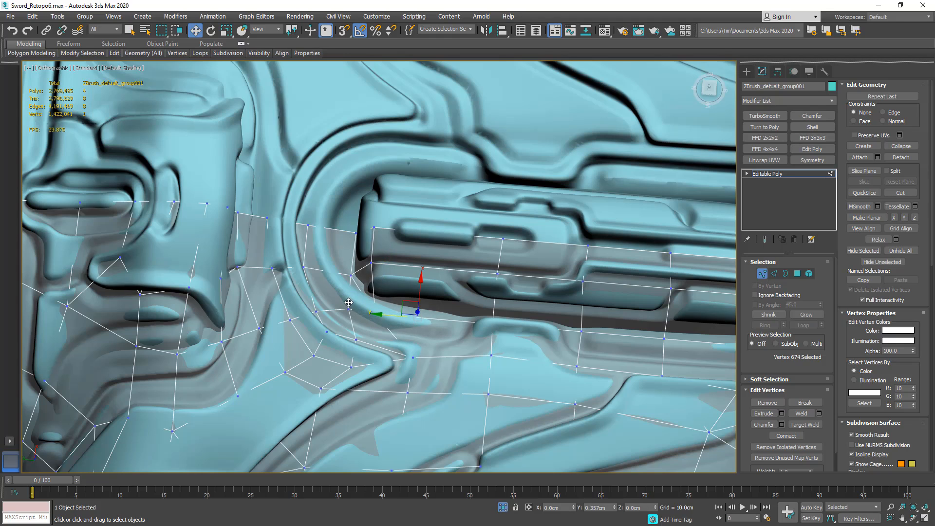
middle_click_drag(348, 302, 375, 282, "alt")
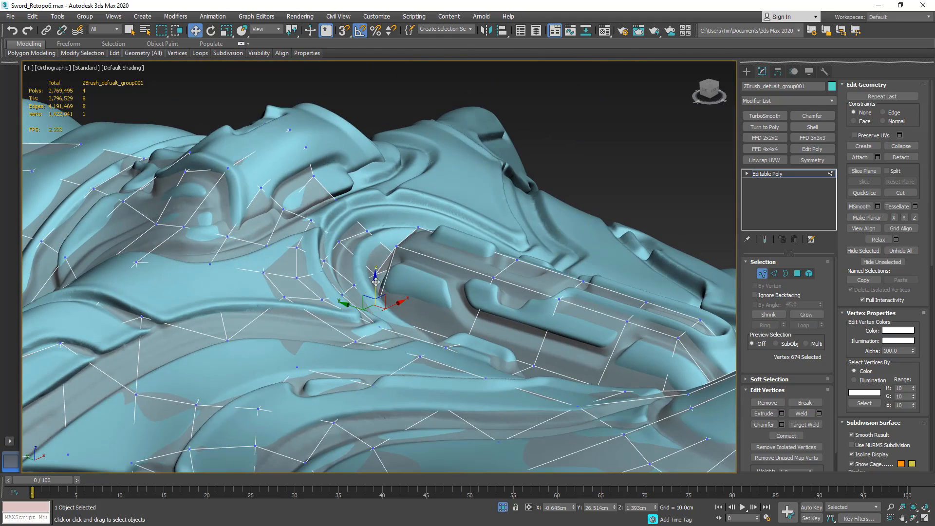
left_click_drag(376, 282, 378, 269)
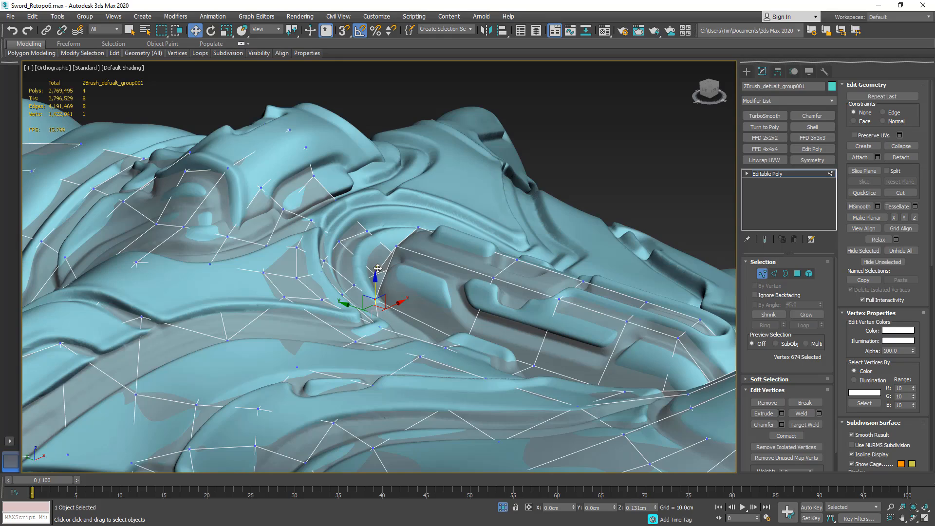
Select the 12 polygons that form the guard panel's top, side and end faces.
middle_click_drag(379, 269, 613, 262, "alt")
left_click(797, 274)
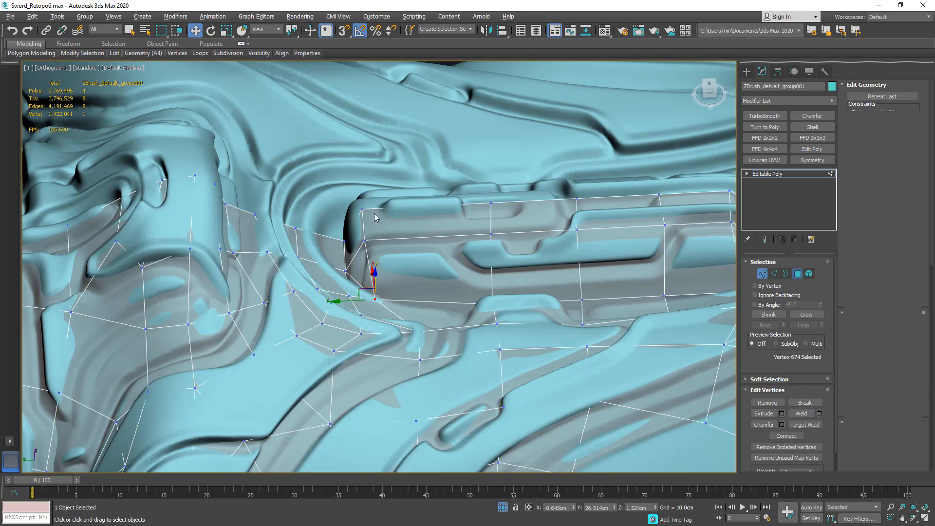
left_click(390, 223)
left_click(353, 251, "ctrl")
left_click(374, 269, "ctrl")
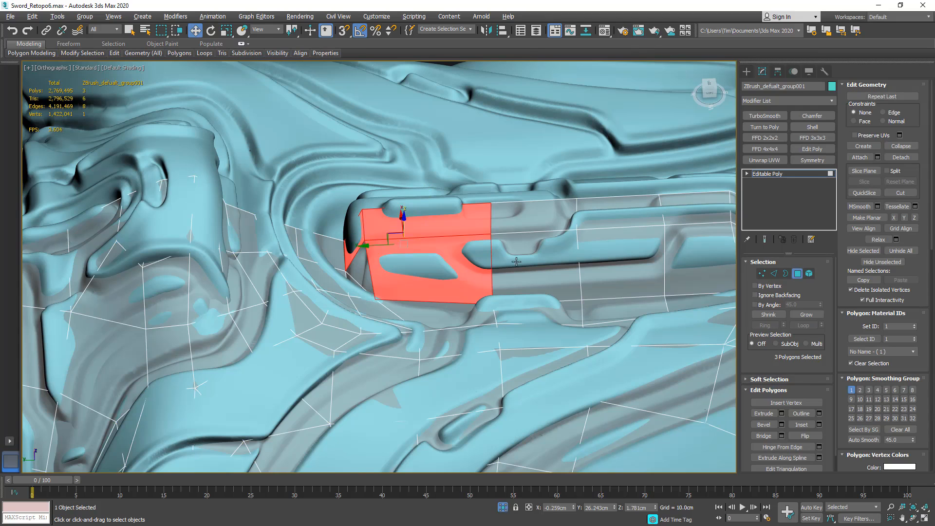
left_click(516, 261, "ctrl")
left_click(528, 216, "ctrl")
left_click(354, 262, "ctrl")
left_click(617, 255, "ctrl")
left_click(612, 225, "ctrl")
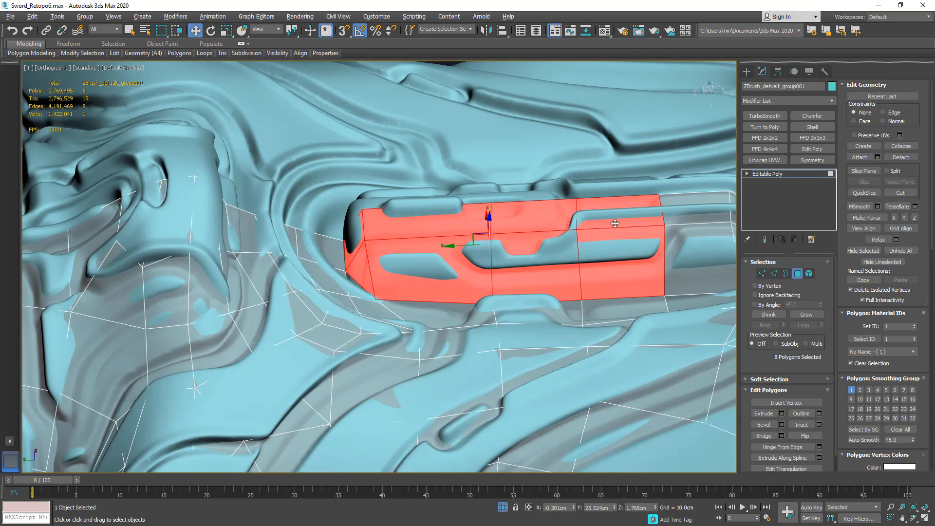
middle_click_drag(482, 238, 218, 257)
left_click(498, 264, "ctrl")
left_click(434, 229, "ctrl")
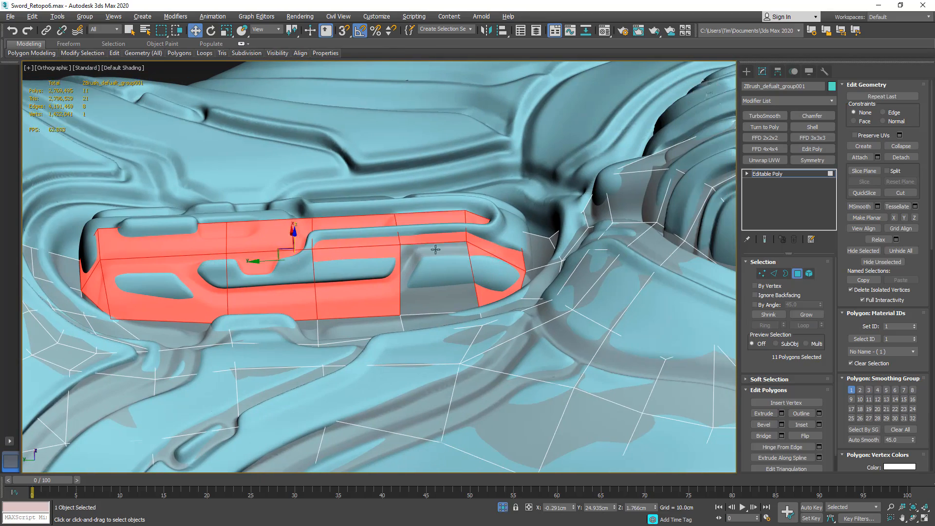
left_click(438, 261, "ctrl")
left_click(438, 295, "ctrl")
scroll(317, 276, "down", 5)
scroll(317, 277, "up", 3)
scroll(317, 276, "up", 1)
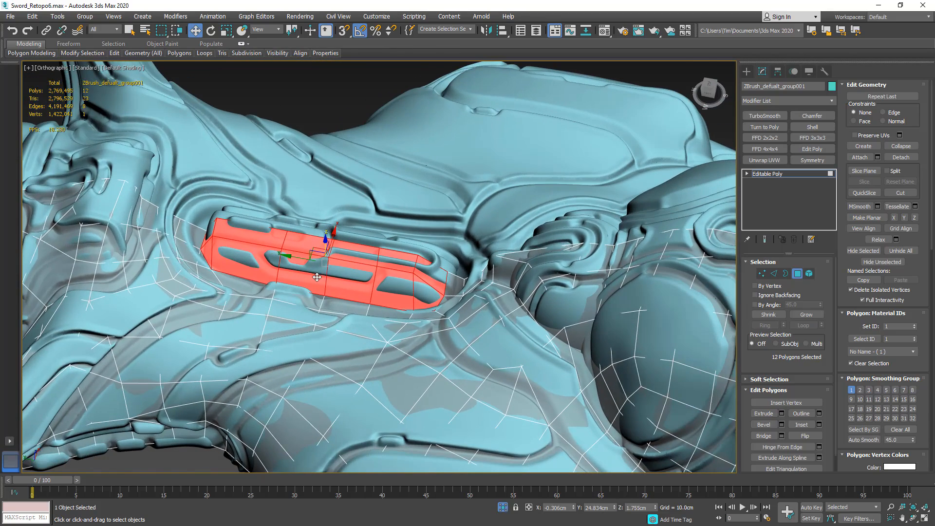
Assign the green 02 - Default material to the selected panel polygons and check the colour on the whole object.
key("m")
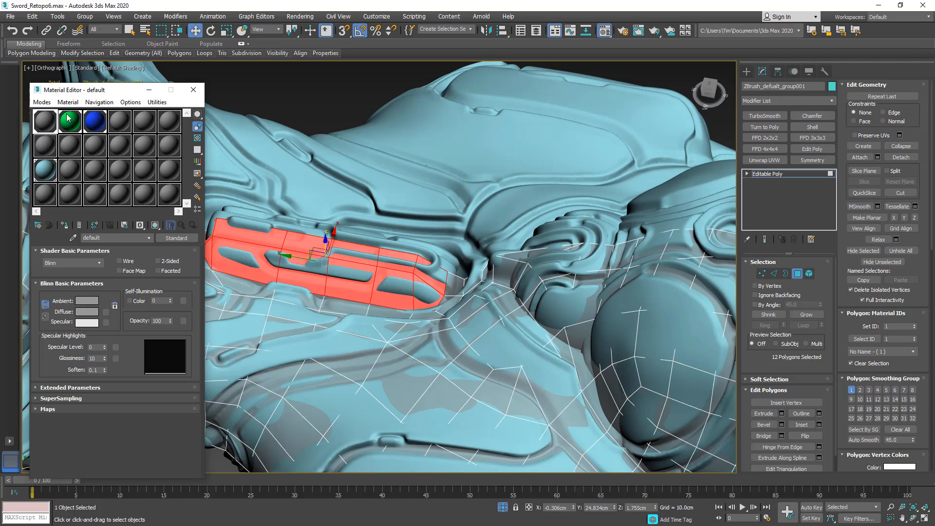
left_click(68, 118)
left_click(65, 225)
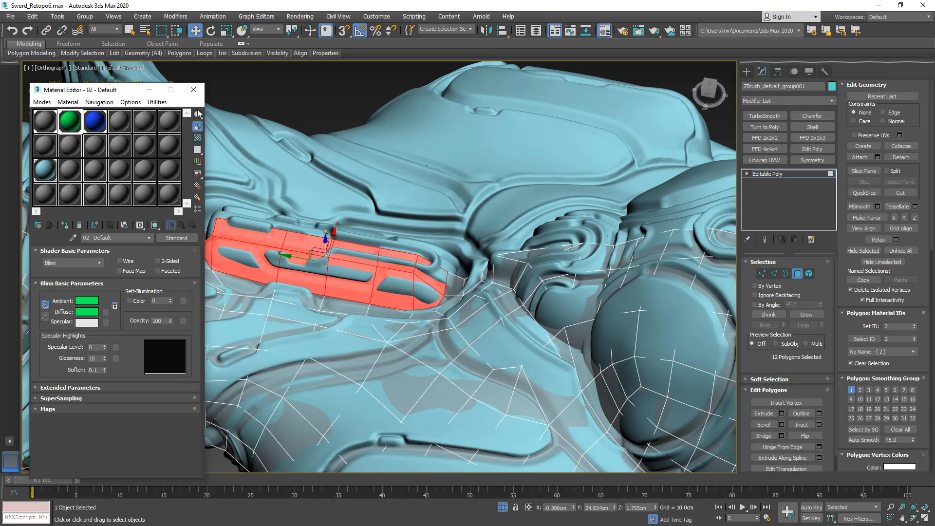
left_click(194, 89)
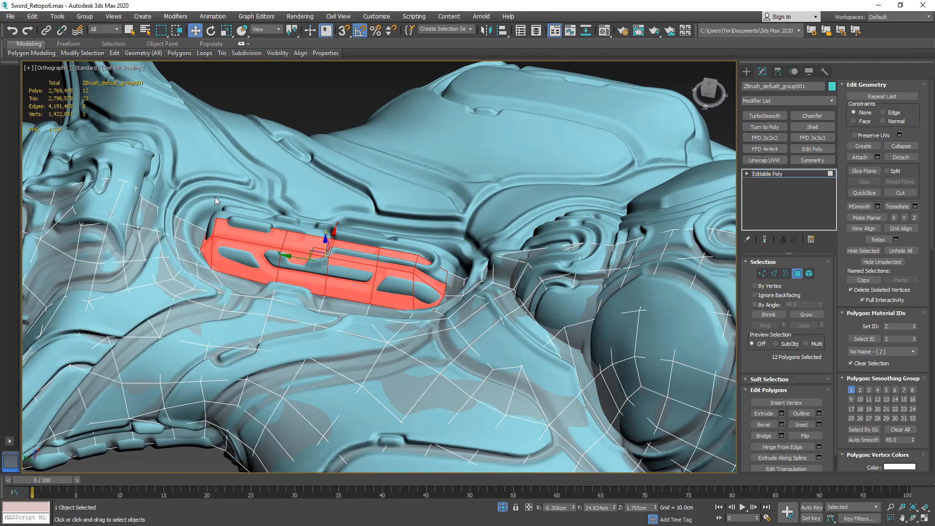
key("4")
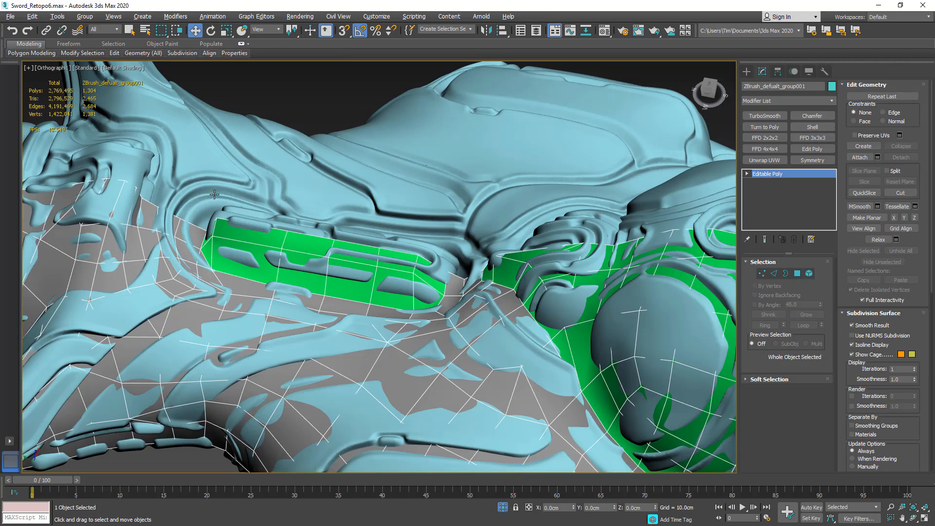
key("4")
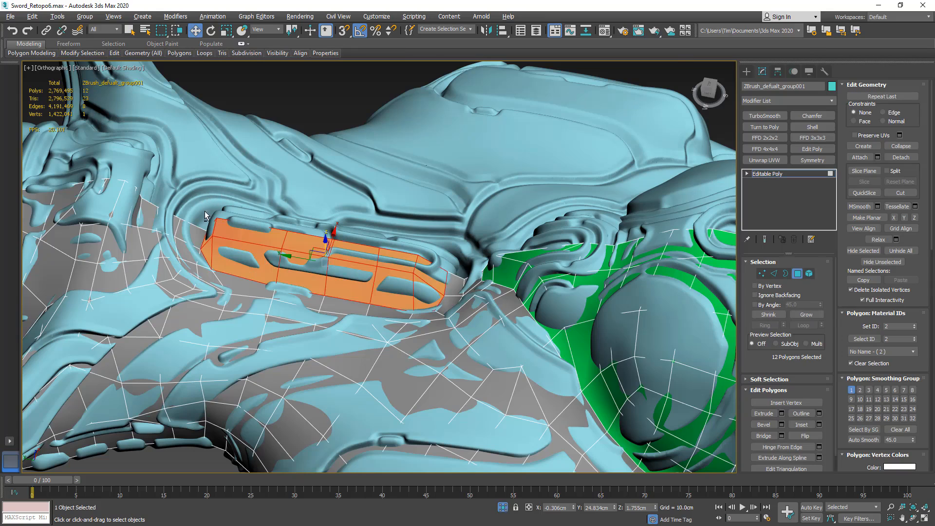
Collapse the ring of five edges in the strip beside the panel's handle-side end and save the scene as Sword_Retopo7.max.
middle_click_drag(205, 211, 168, 210, "alt")
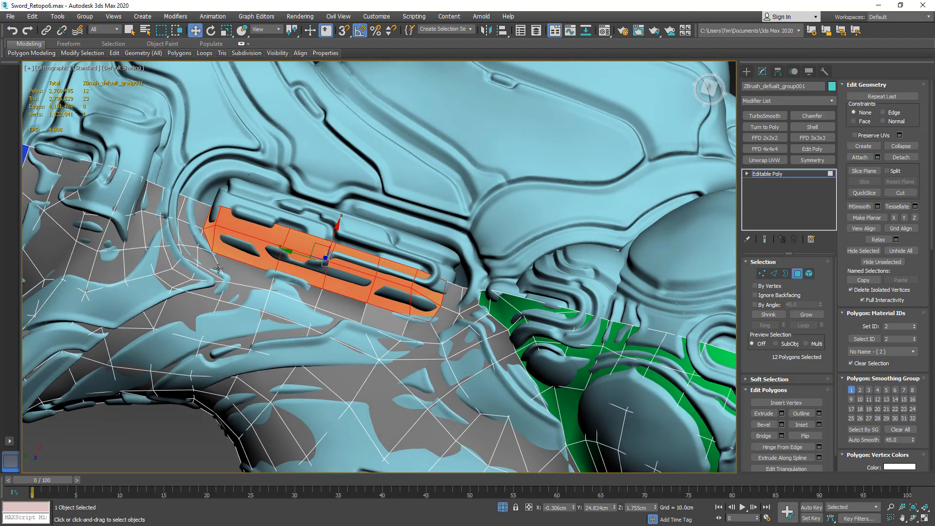
left_click(774, 273)
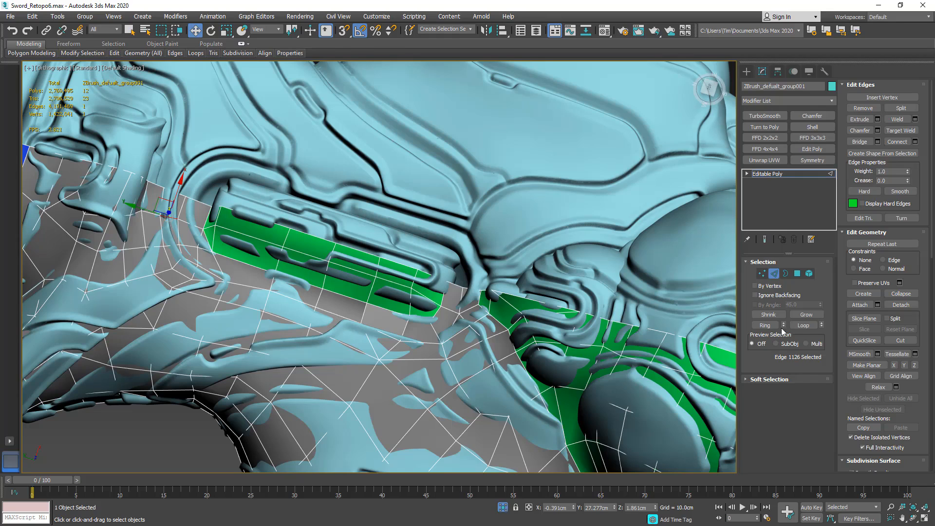
left_click(765, 325)
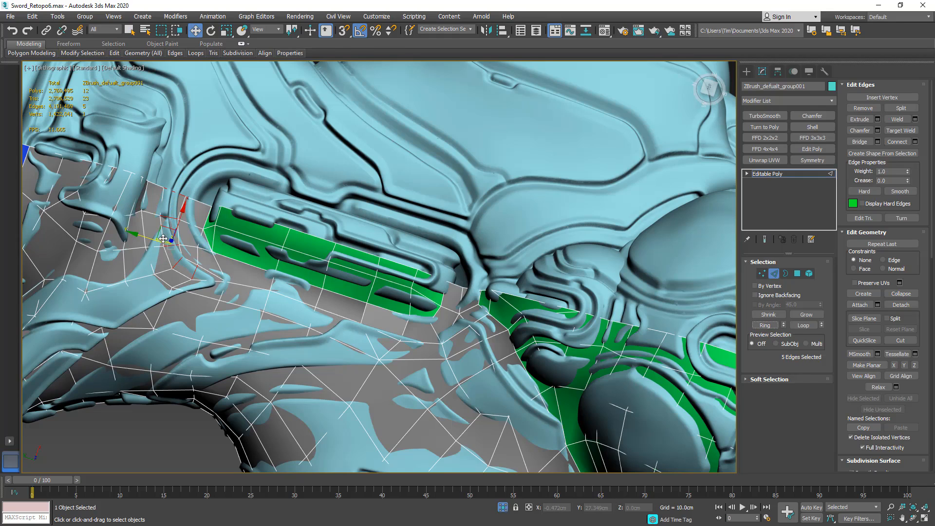
key("ctrl+BackSpace")
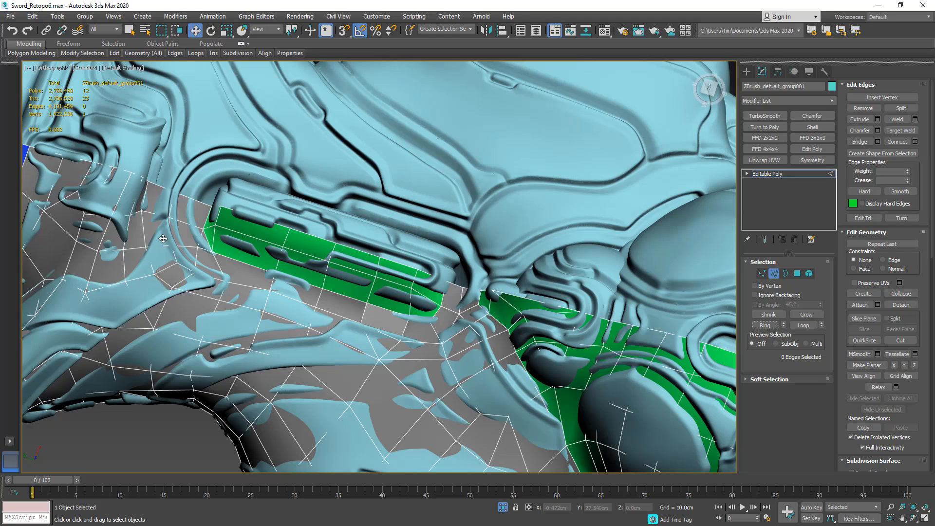
key("q")
key("ctrl+s")
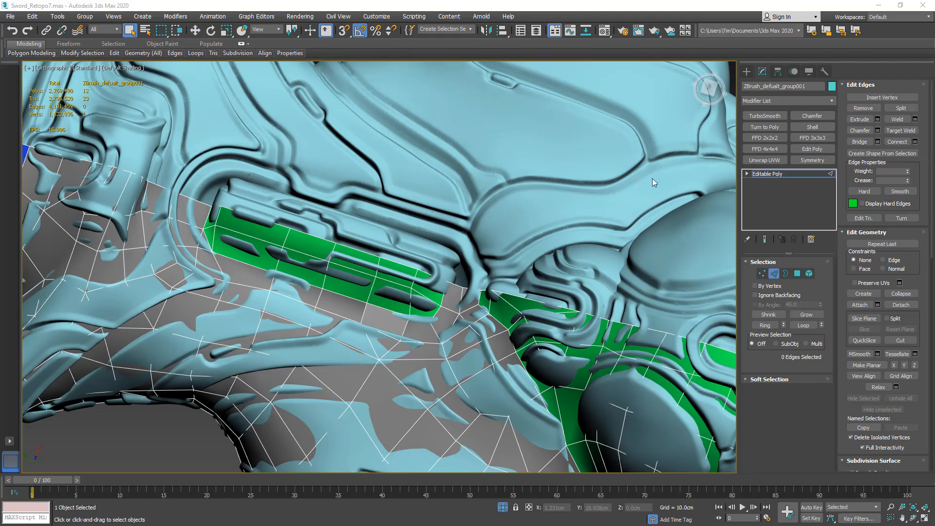
Select the five lengthwise edges in the column crossing the panel's middle and the strips below it, and collapse them.
double_click(282, 317)
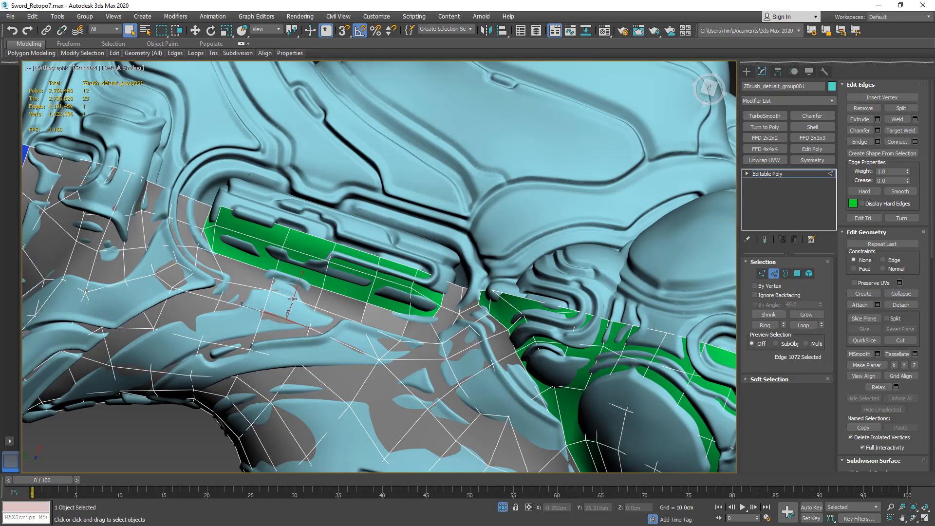
left_click(299, 279, "ctrl")
left_click(306, 253, "ctrl")
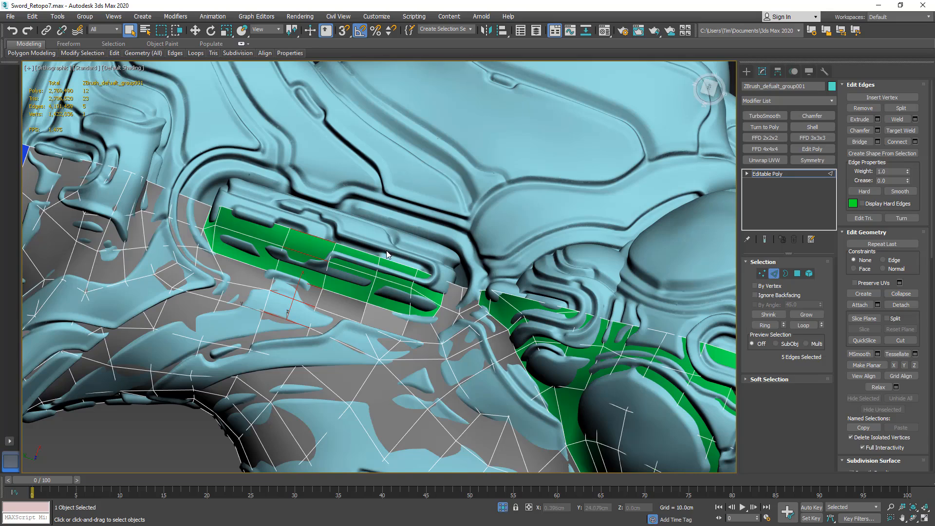
key("ctrl+BackSpace")
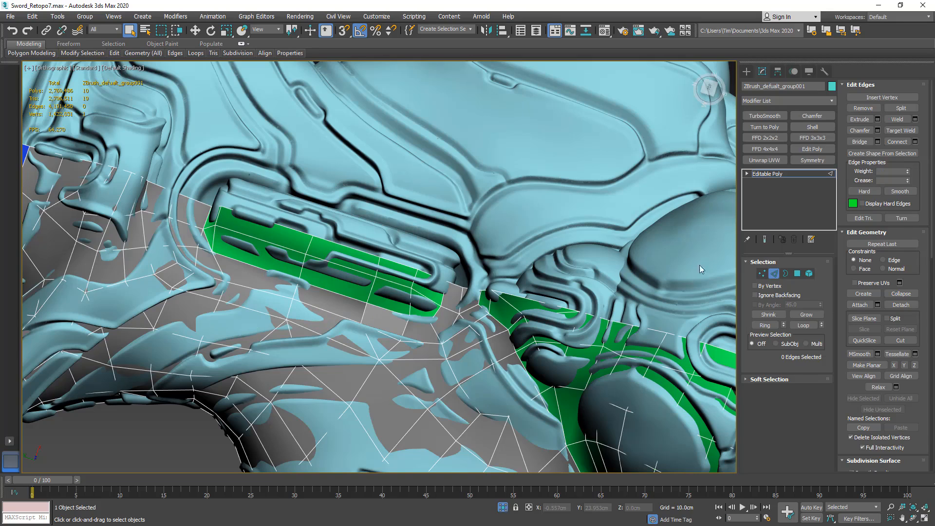
Target-weld the extra vertices along the green guard panel's crossing column onto their neighbours to remove its short edges.
left_click(762, 274)
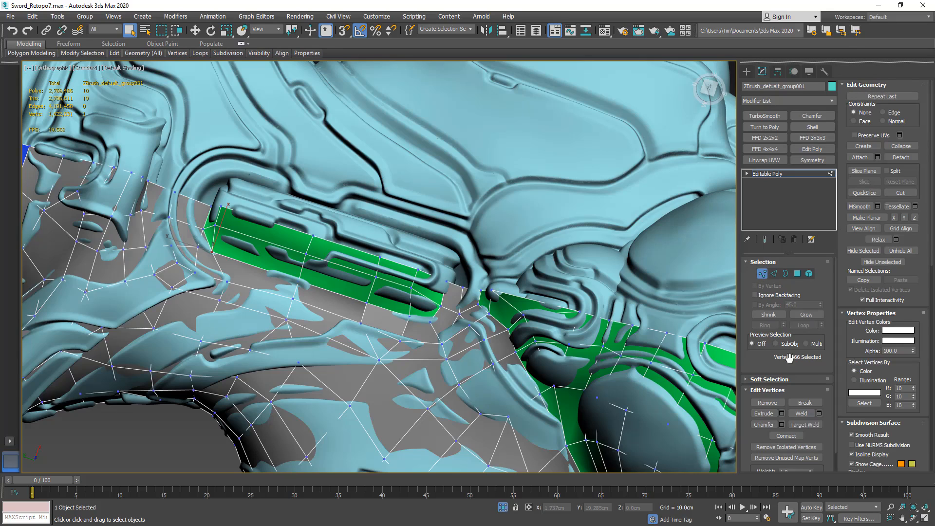
left_click(804, 424)
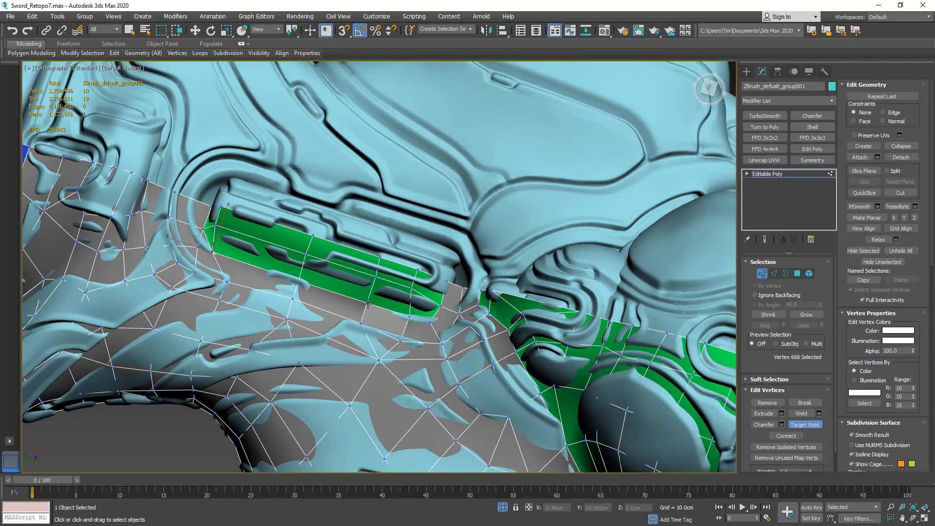
left_click(406, 315)
left_click(377, 277)
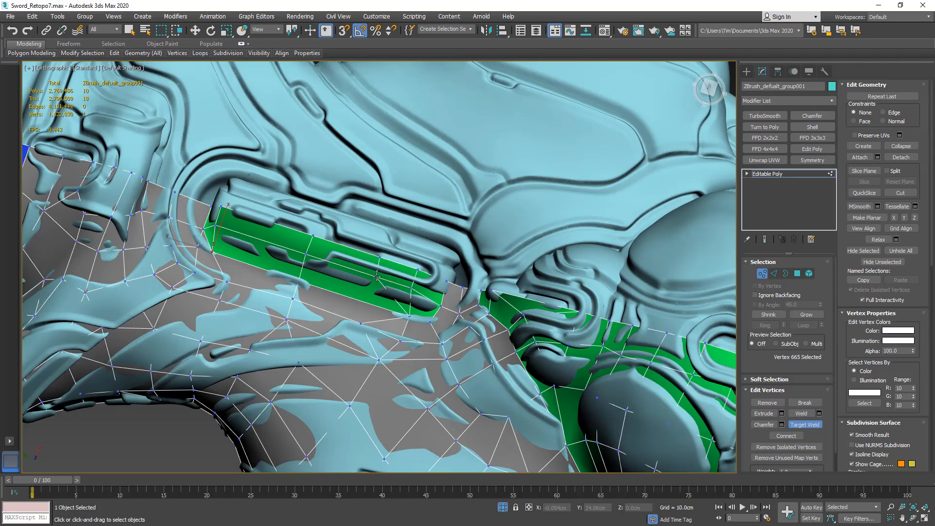
left_click(409, 288)
left_click(402, 276)
left_click(380, 260)
left_click(417, 269)
Target-weld the extra vertices beside the panel's handle-side end, save the scene as Sword_Retopo8.max and leave vertex editing.
left_click(227, 281)
left_click(195, 272)
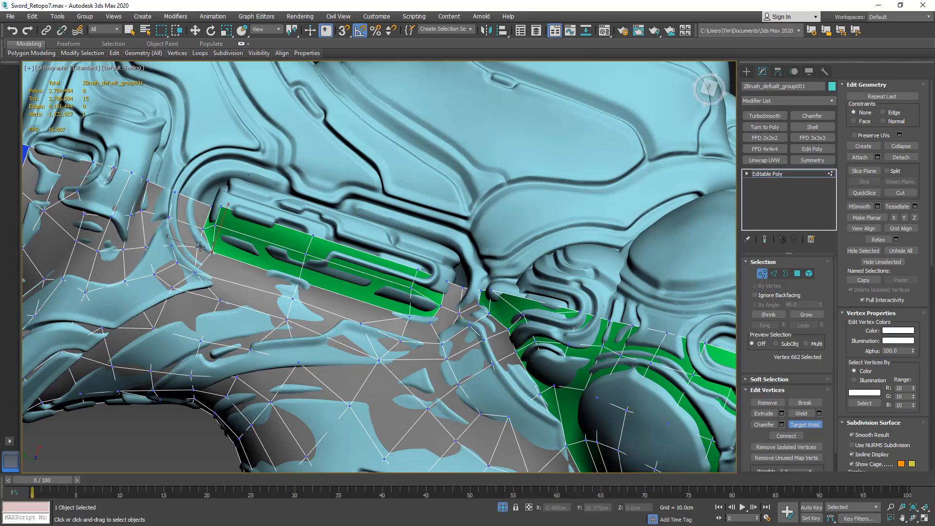
left_click(211, 252)
left_click(400, 341)
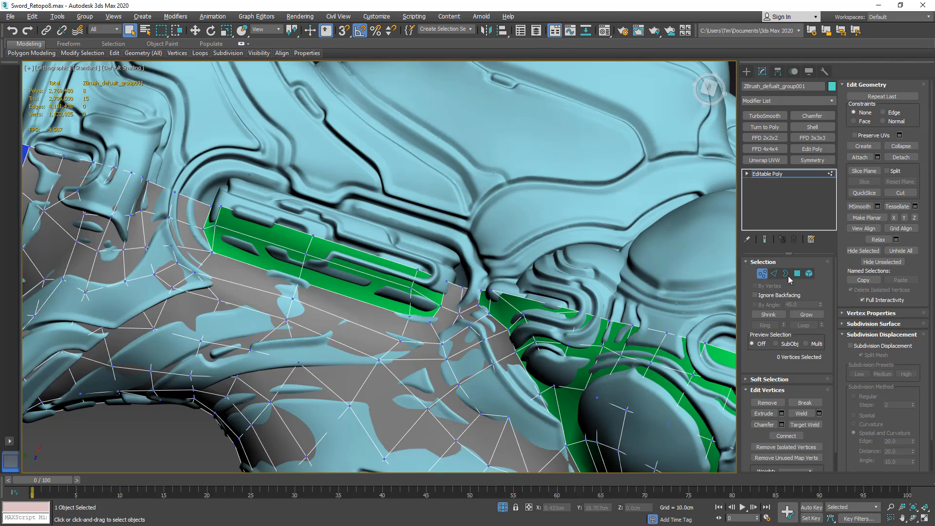
left_click(762, 274)
End the isolation to bring back the hidden sword parts, review the whole sword and hide the viewport statistics.
scroll(441, 333, "down", 8)
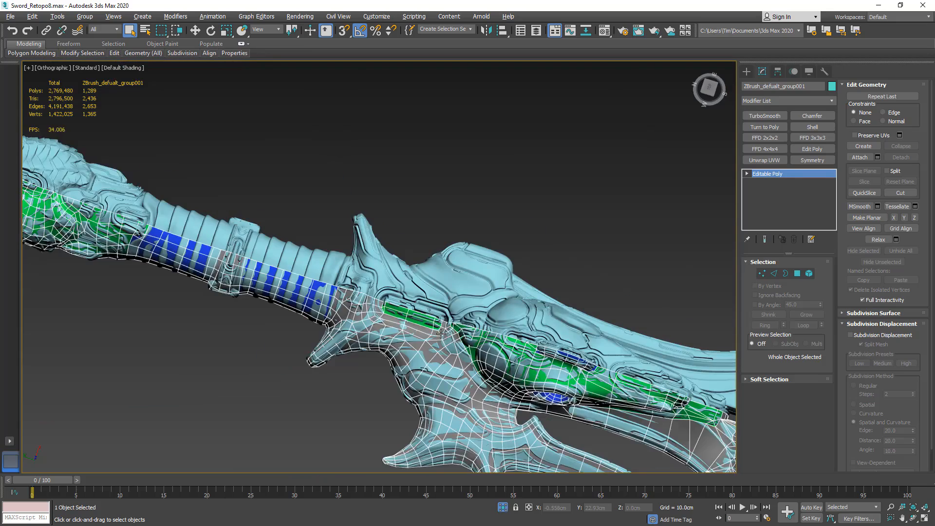
middle_click_drag(476, 288, 457, 208)
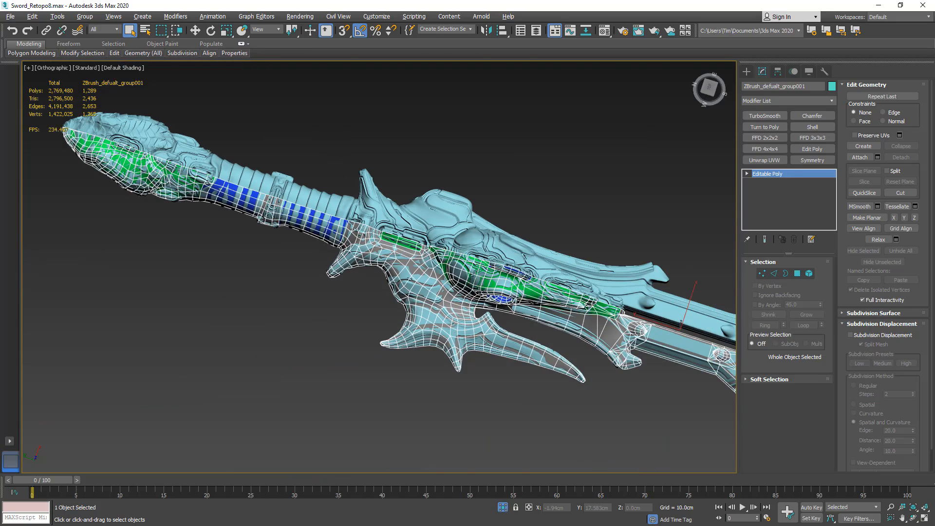
scroll(497, 303, "up", 10)
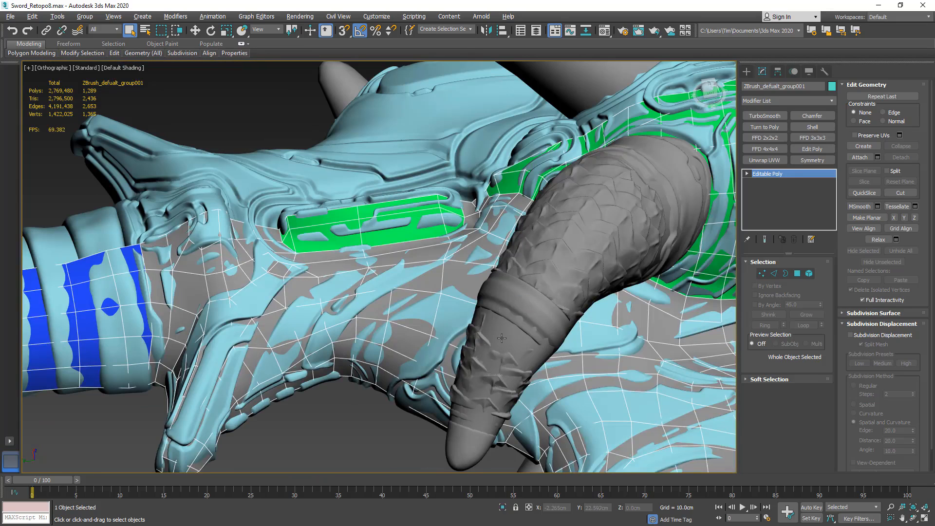
scroll(502, 338, "down", 8)
middle_click_drag(501, 338, 453, 332, "alt")
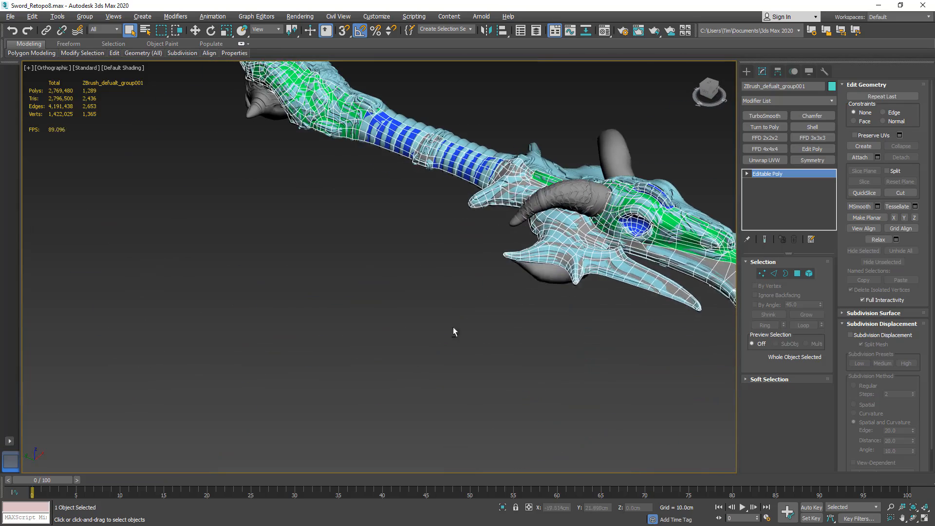
middle_click_drag(549, 278, 394, 349)
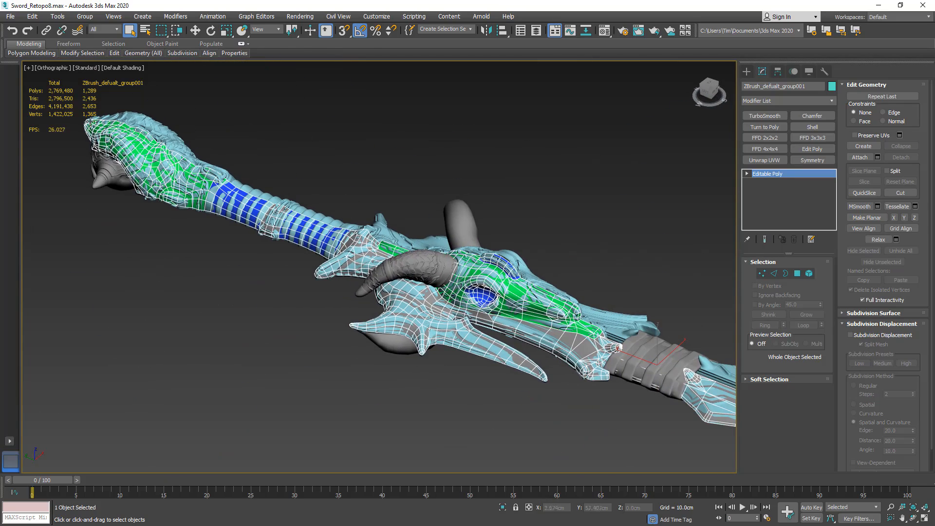
key("7")
scroll(442, 266, "up", 6)
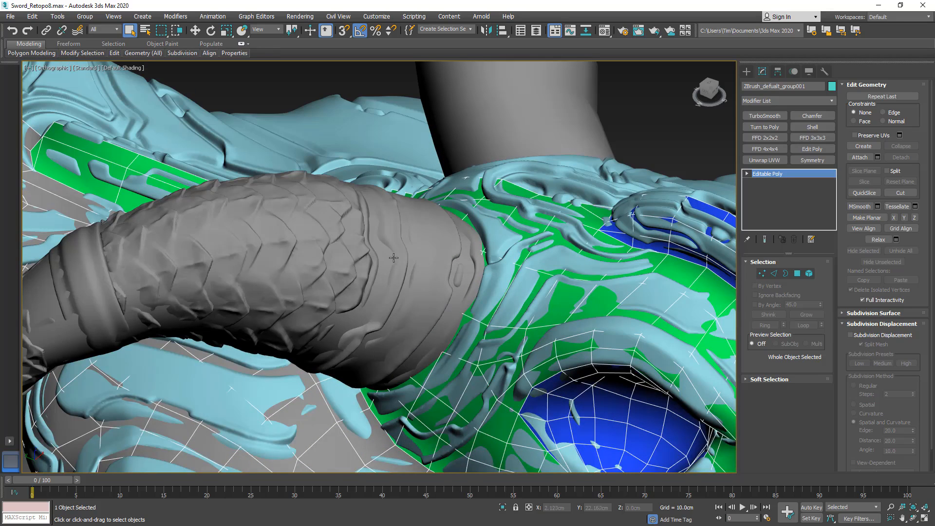
Isolate the low-poly horns together with the sword mesh, and check where the horns meet the guard and the sword mesh's pivot.
left_click(387, 257)
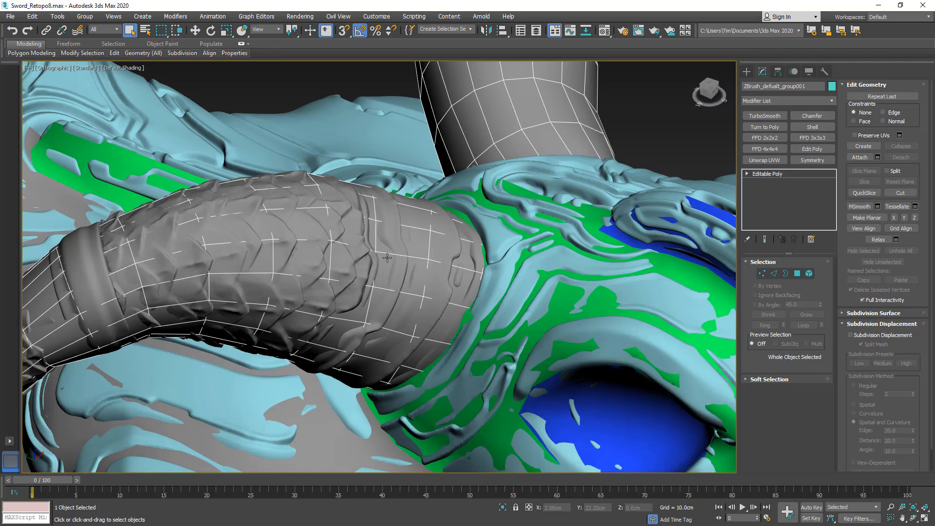
left_click(560, 299, "ctrl")
key("alt+q")
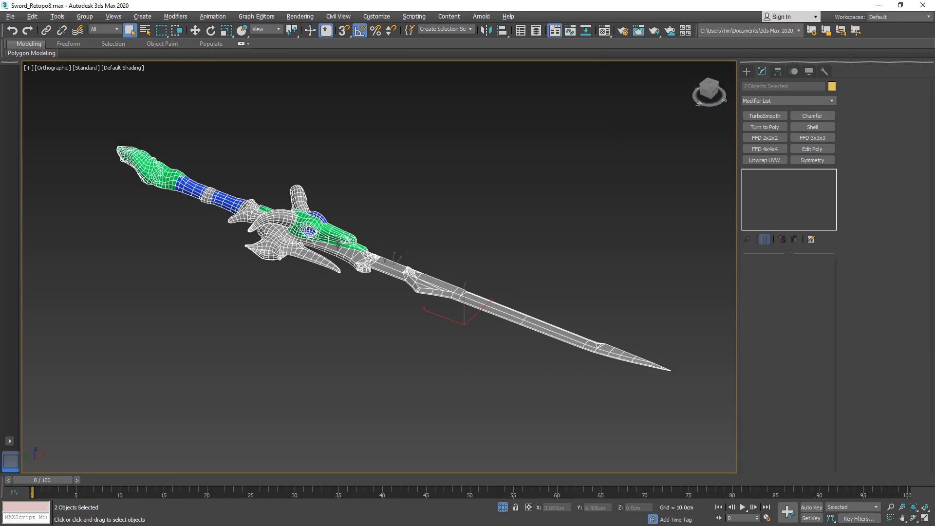
scroll(287, 219, "up", 10)
left_click(599, 158)
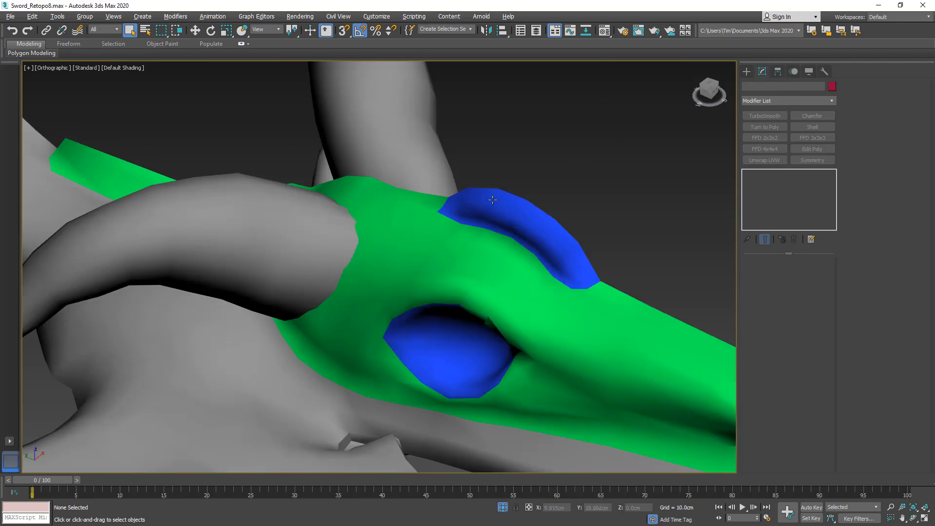
scroll(348, 253, "up", 3)
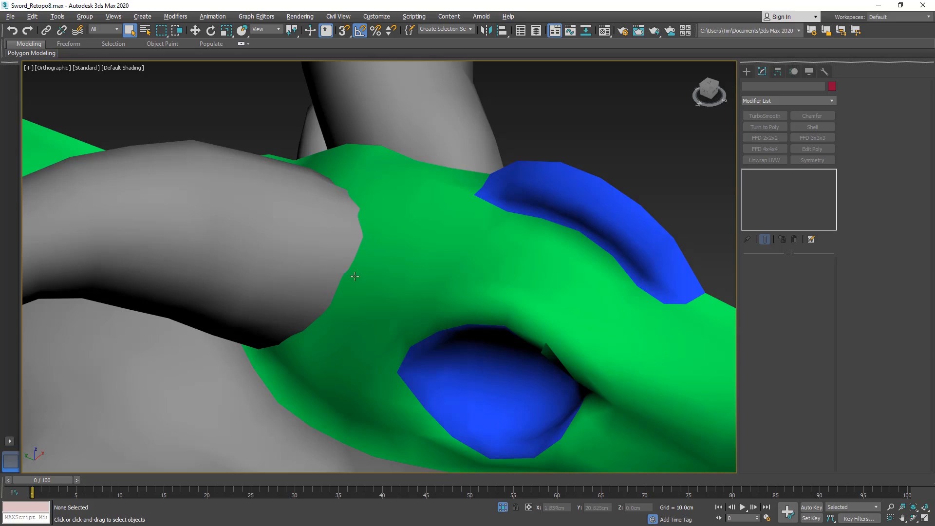
left_click(392, 227)
scroll(392, 227, "down", 8)
middle_click_drag(392, 227, 457, 273, "alt")
key("w")
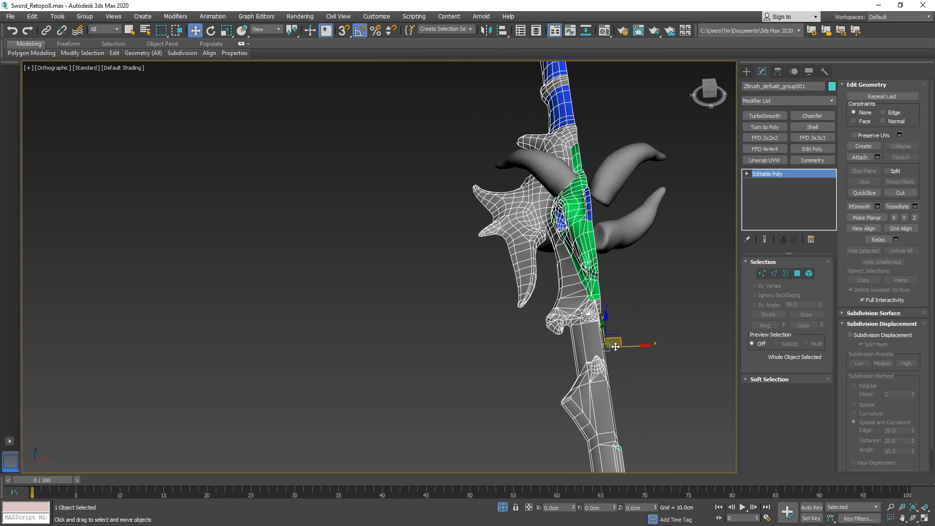
Select the horns object and set its pivot alone to X 0, Y 0 and Z 0.
left_click(559, 171)
scroll(559, 171, "down", 5)
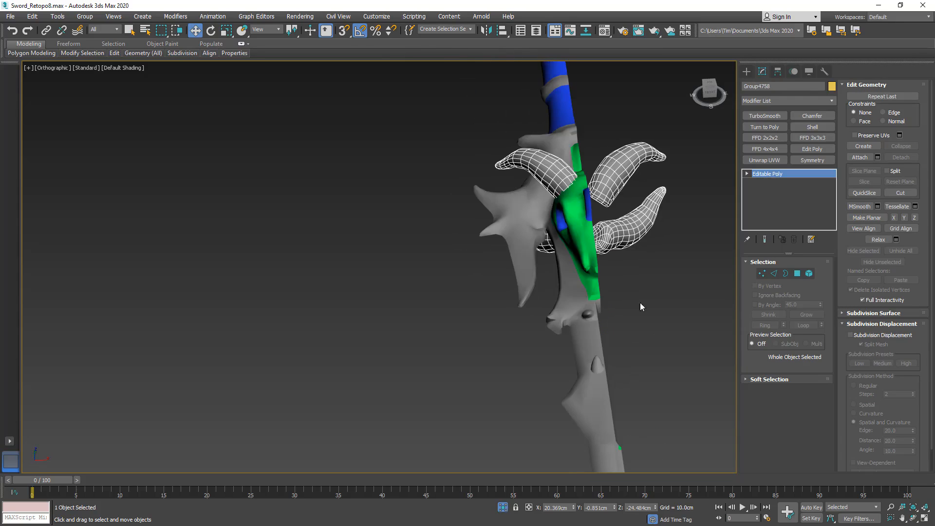
middle_click_drag(641, 307, 522, 242)
scroll(557, 308, "down", 3)
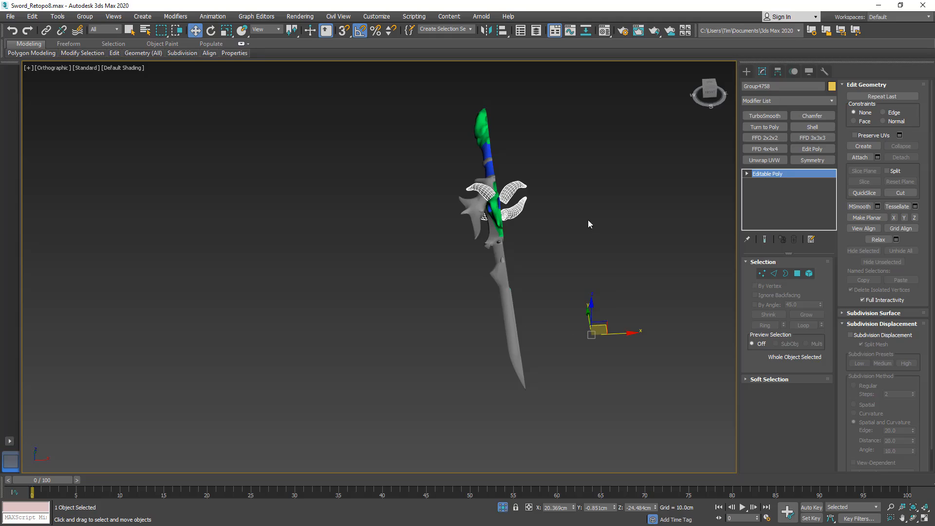
scroll(508, 202, "up", 2)
left_click(778, 71)
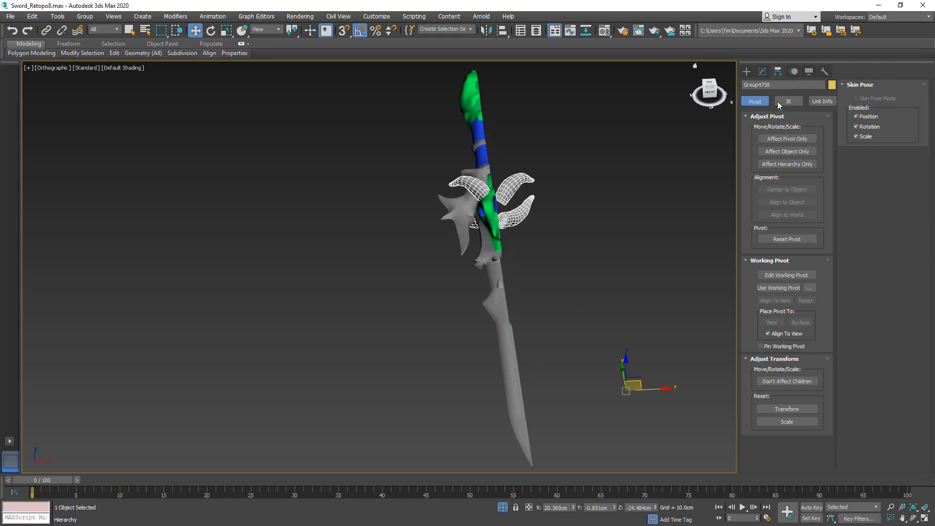
left_click(787, 139)
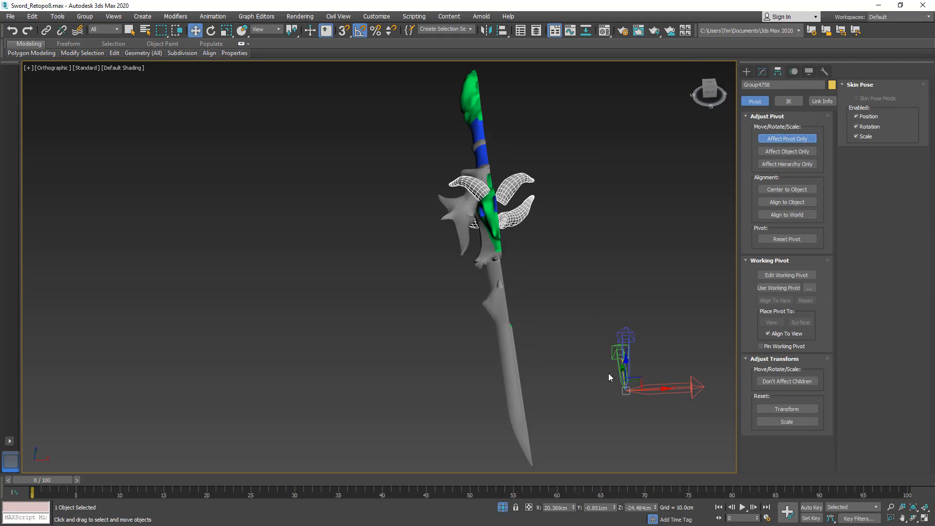
right_click(574, 508)
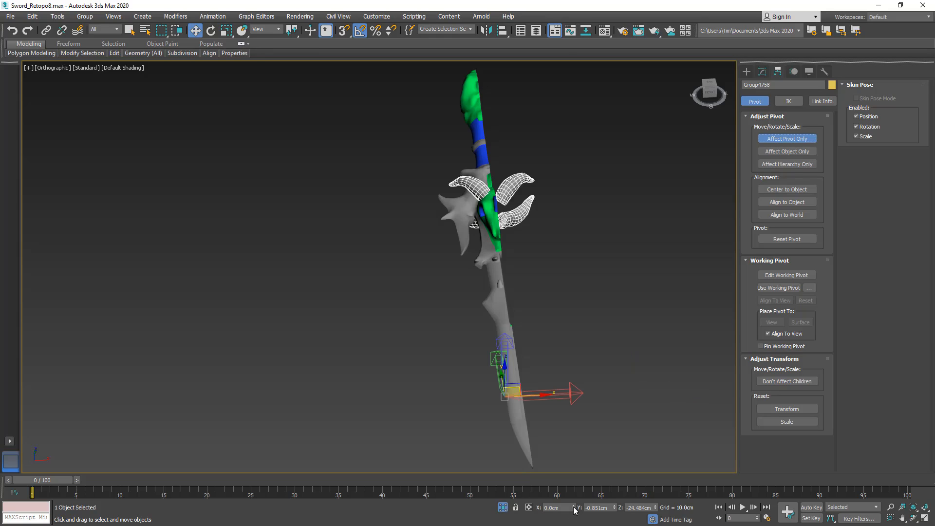
right_click(614, 508)
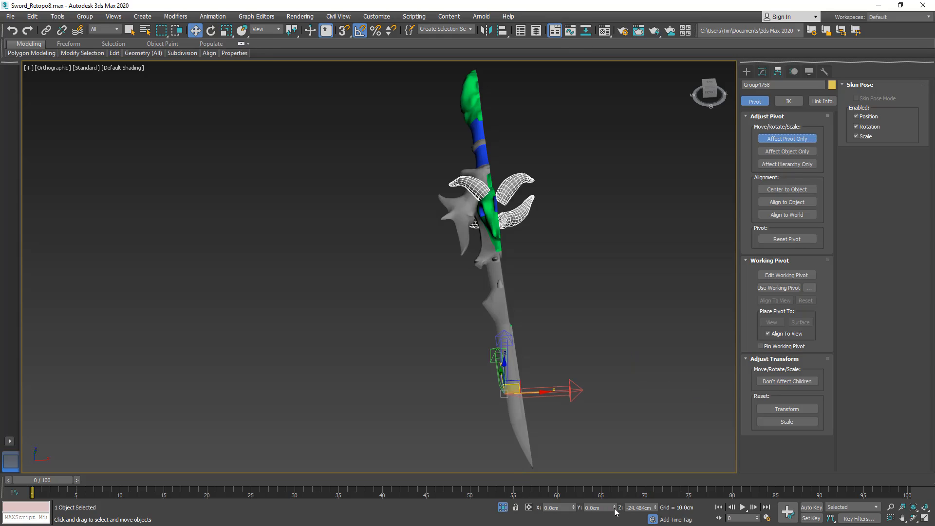
right_click(656, 508)
Move the horns' pivot along Y to about 18.312 cm, centred between the horns, and finish pivot editing.
middle_click_drag(607, 432, 623, 266, "alt")
left_click_drag(613, 267, 292, 265)
middle_click_drag(334, 251, 421, 190, "alt")
scroll(421, 190, "up", 5)
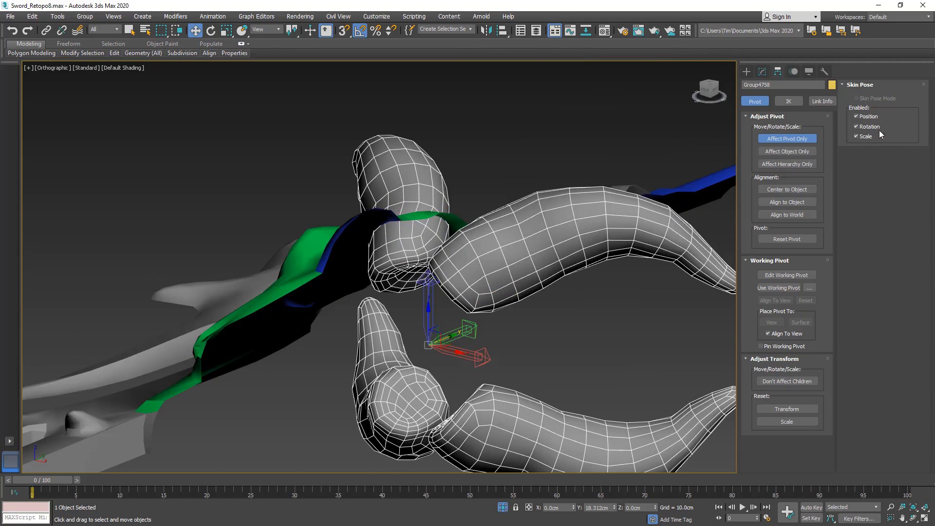
left_click(784, 139)
Delete three of the four horn elements, keeping only the horn on the retopologised half of the guard.
middle_click_drag(484, 287, 491, 230, "alt")
left_click(762, 72)
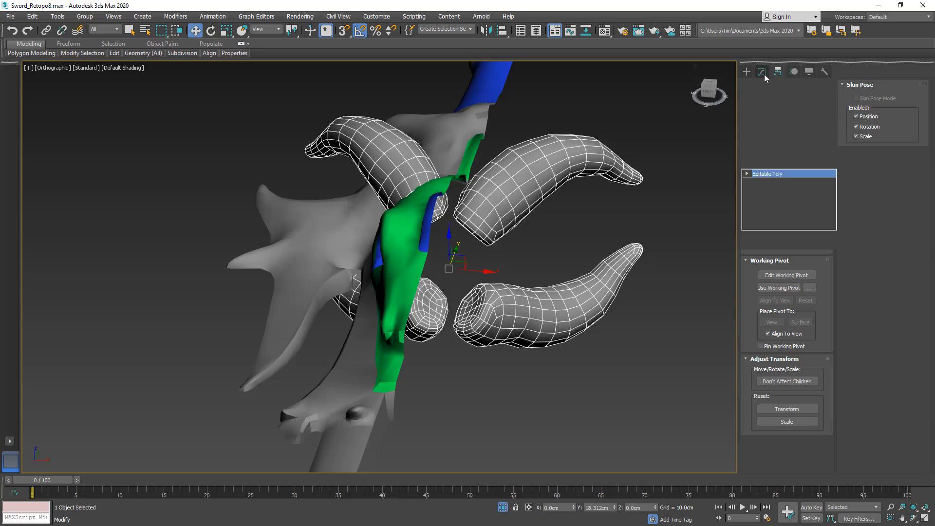
left_click(809, 273)
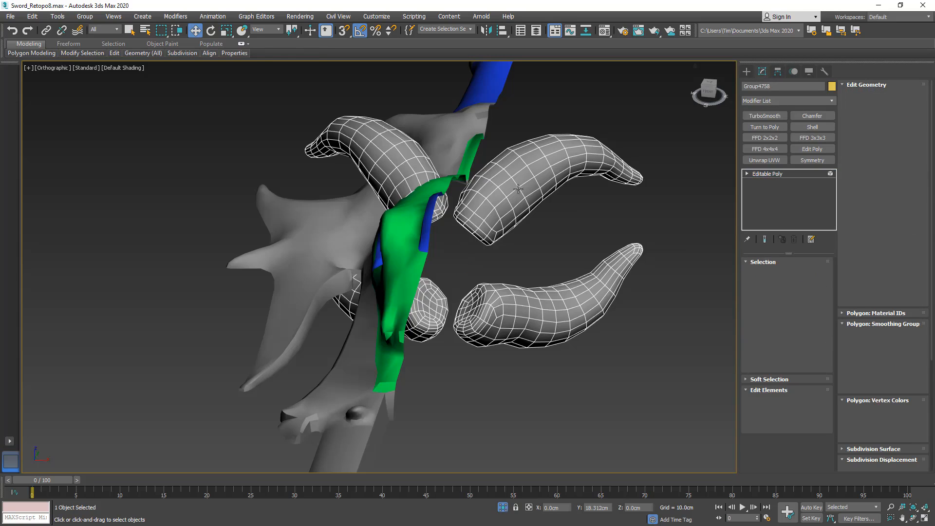
left_click(497, 186)
left_click(506, 307, "ctrl")
left_click(419, 310, "ctrl")
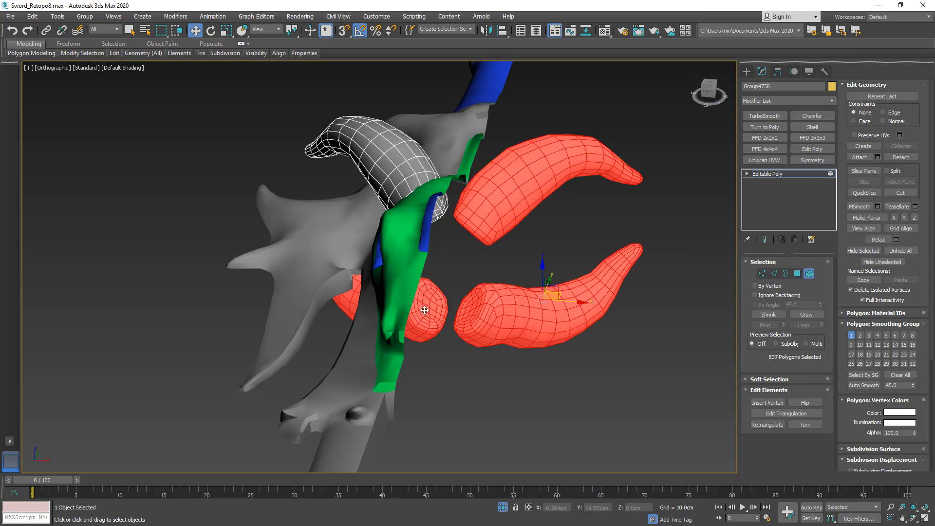
middle_click_drag(419, 311, 497, 256, "alt")
key("Delete")
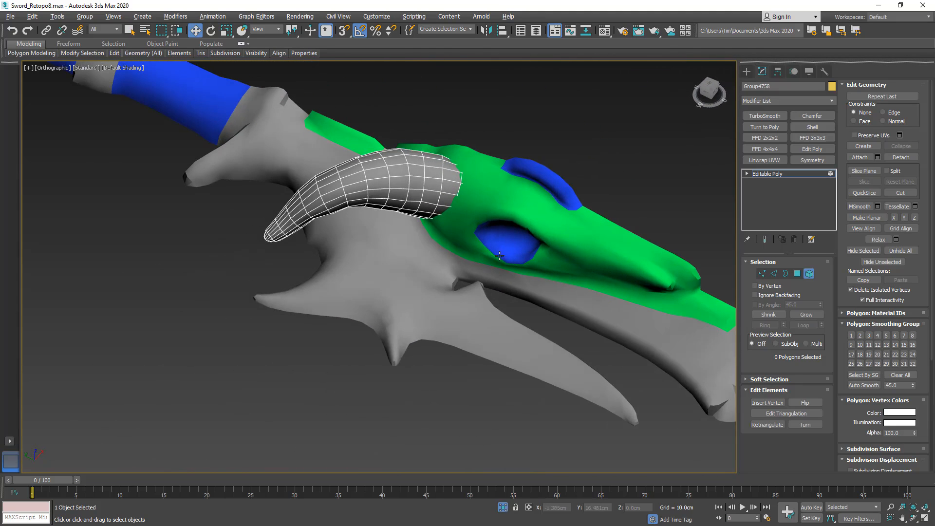
Leave element editing, select the sword mesh and save the scene as Sword_Retopo9.max.
key("5")
left_click(536, 209)
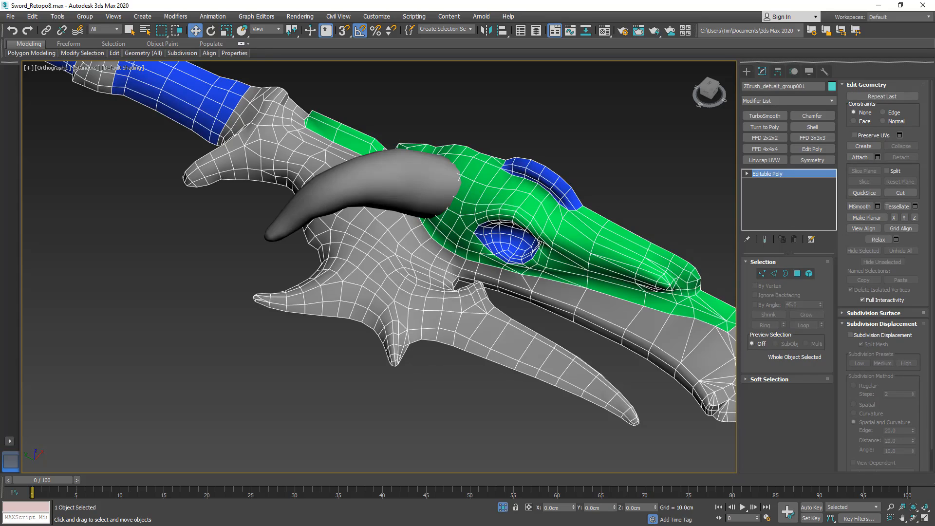
key("ctrl+s")
Select the remaining horn and set the diffuse colour of material 04 - Default to bright yellow.
key("m")
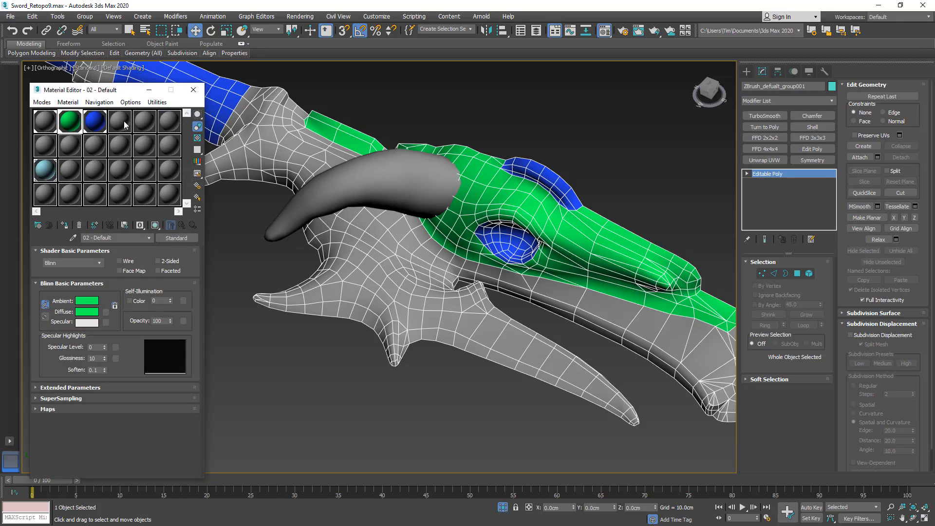
left_click(124, 124)
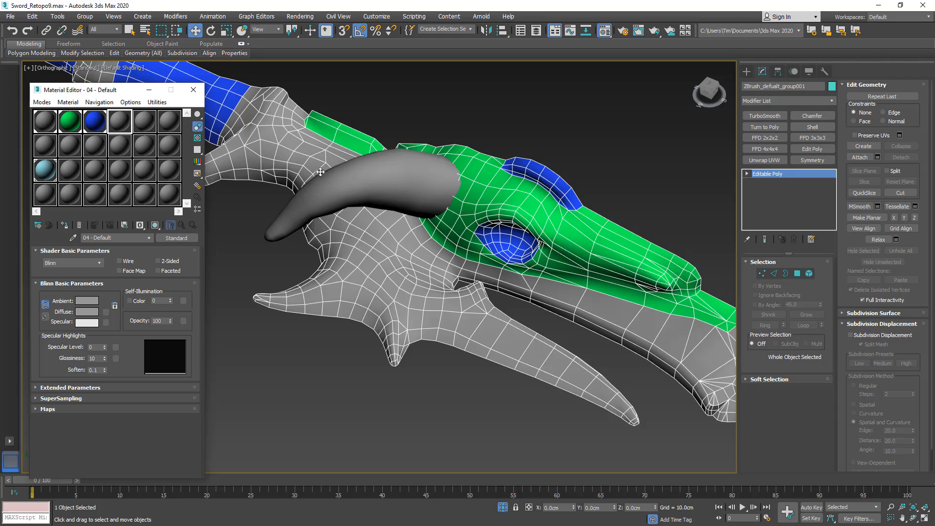
left_click(385, 177)
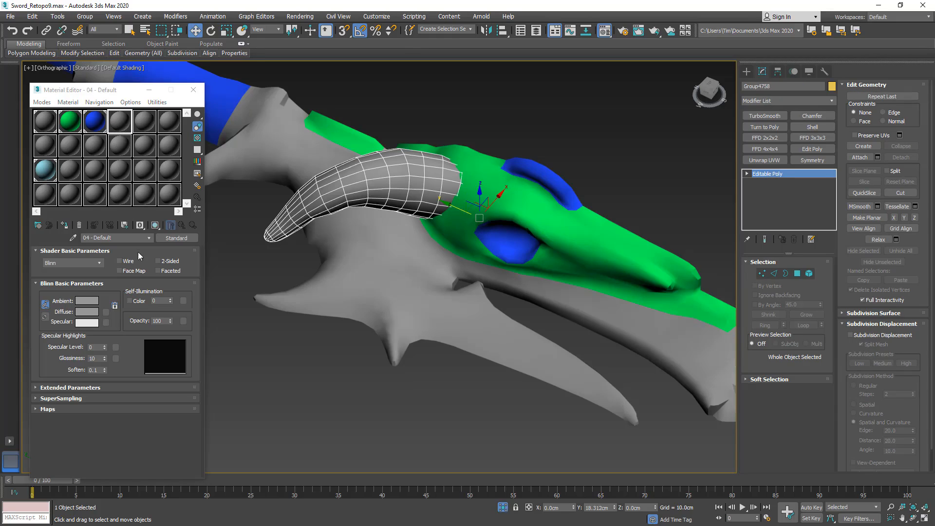
left_click(87, 312)
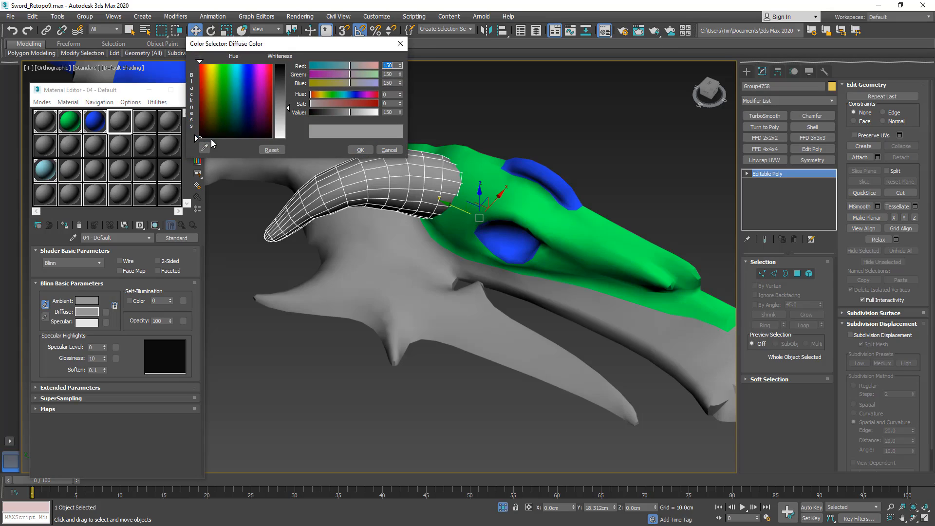
left_click_drag(211, 75, 212, 63)
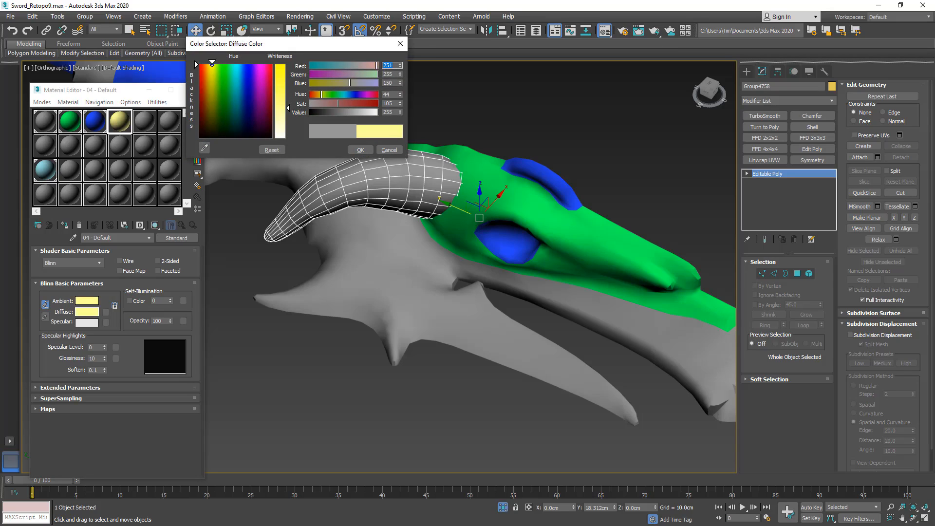
left_click_drag(280, 69, 282, 63)
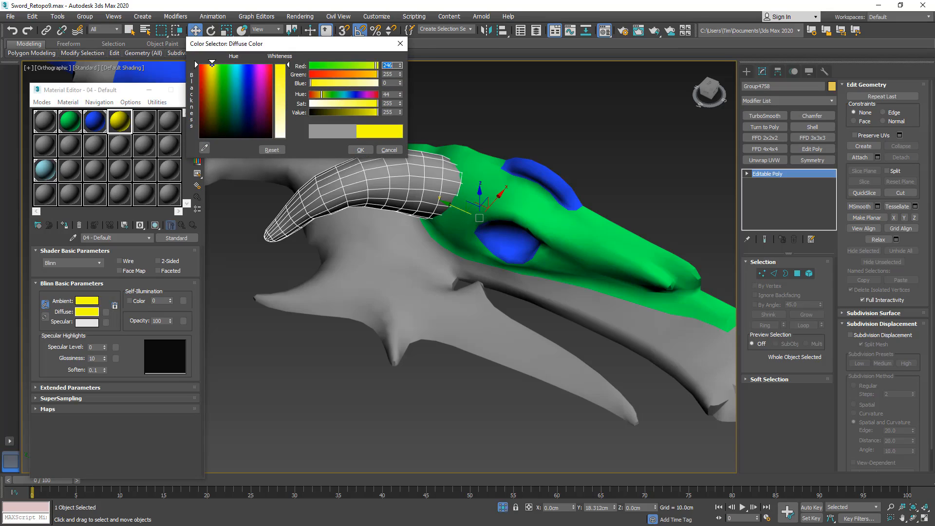
left_click(360, 149)
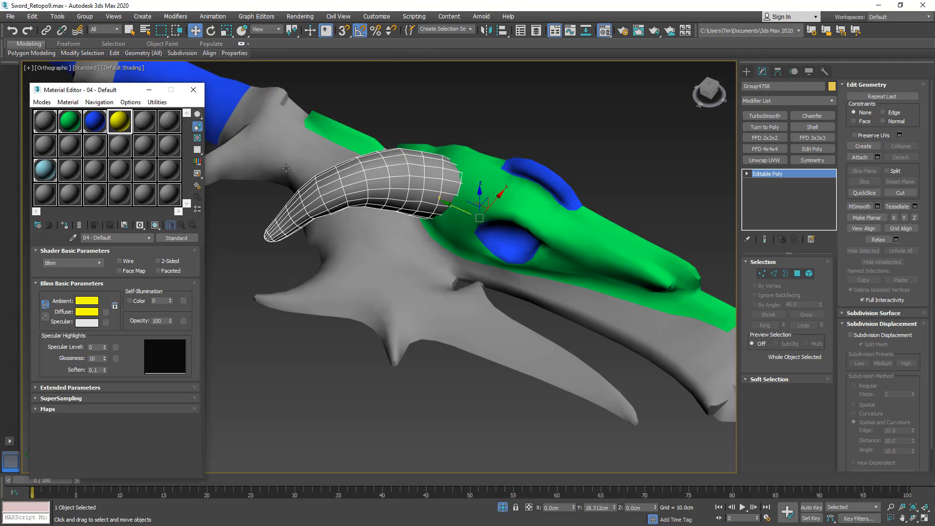
Assign the yellow material 04 - Default to the selected horn and close the material editor.
left_click(66, 225)
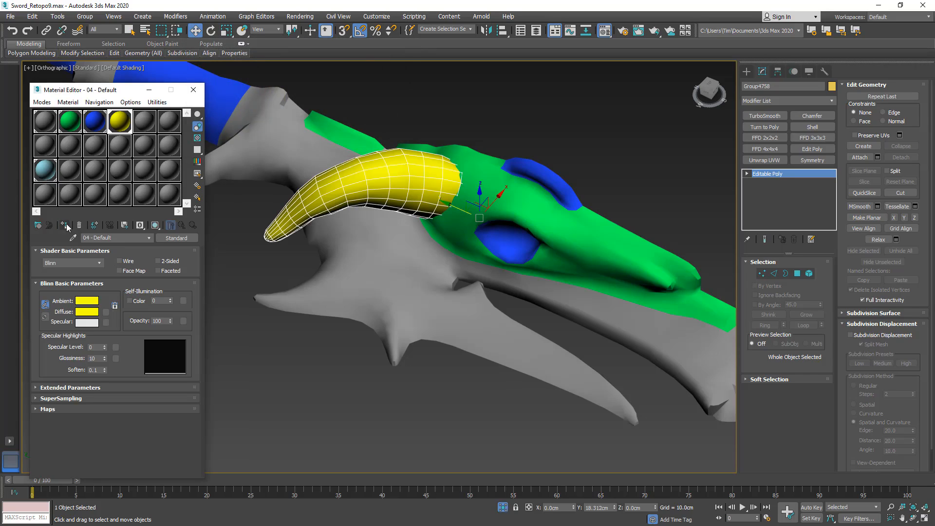
left_click(193, 90)
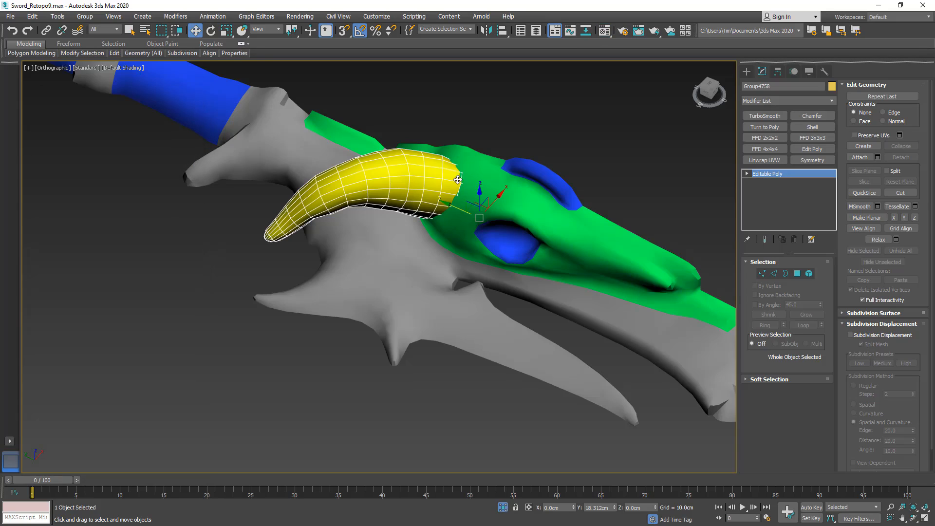
scroll(458, 180, "up", 6)
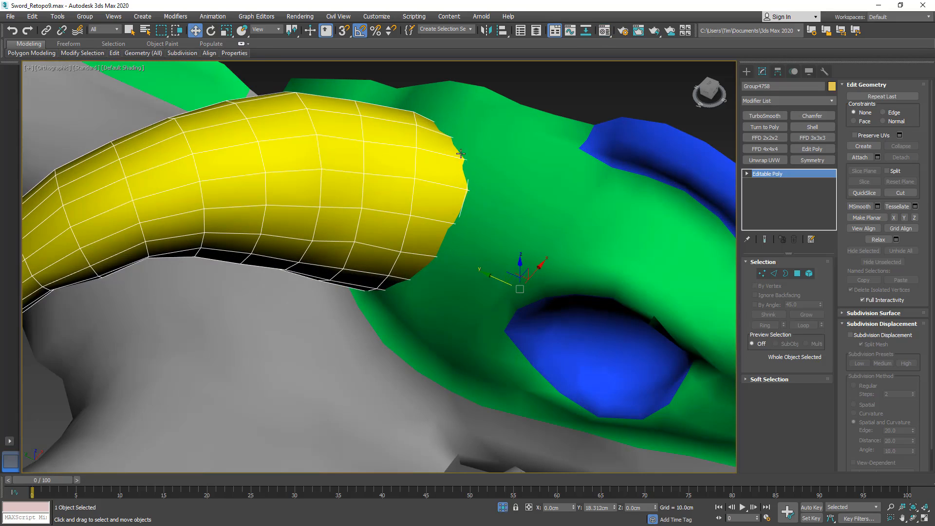
scroll(466, 153, "down", 3)
Merge the horn into the sword mesh with a ProBoolean union, using the sword as the base object.
left_click(490, 185)
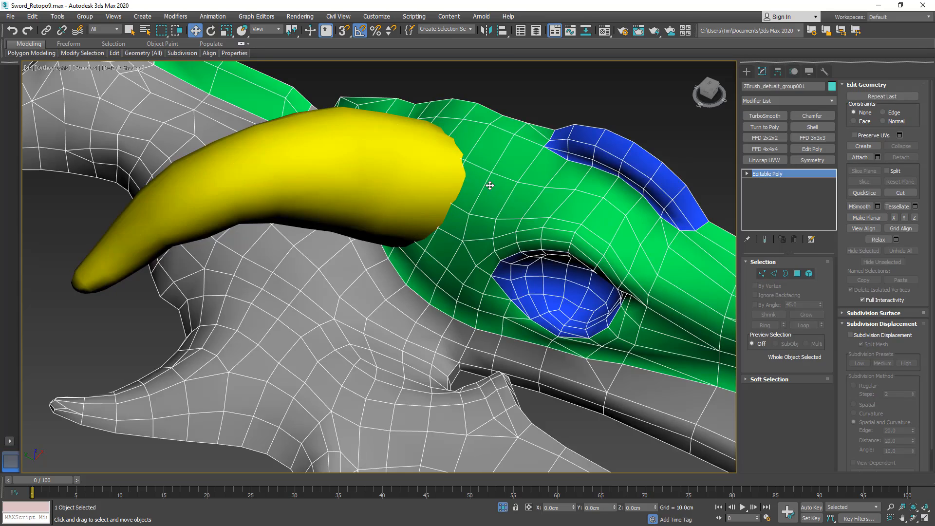
left_click(746, 71)
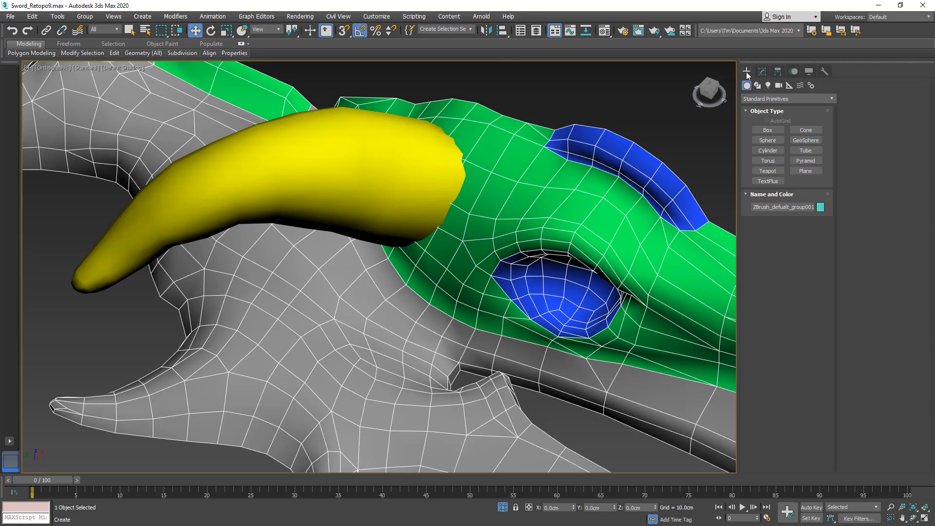
left_click(758, 99)
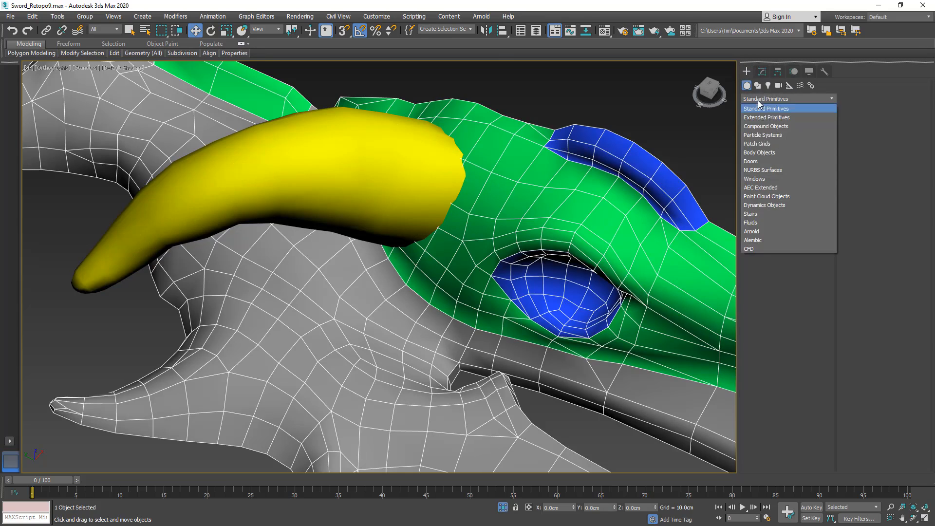
left_click(762, 126)
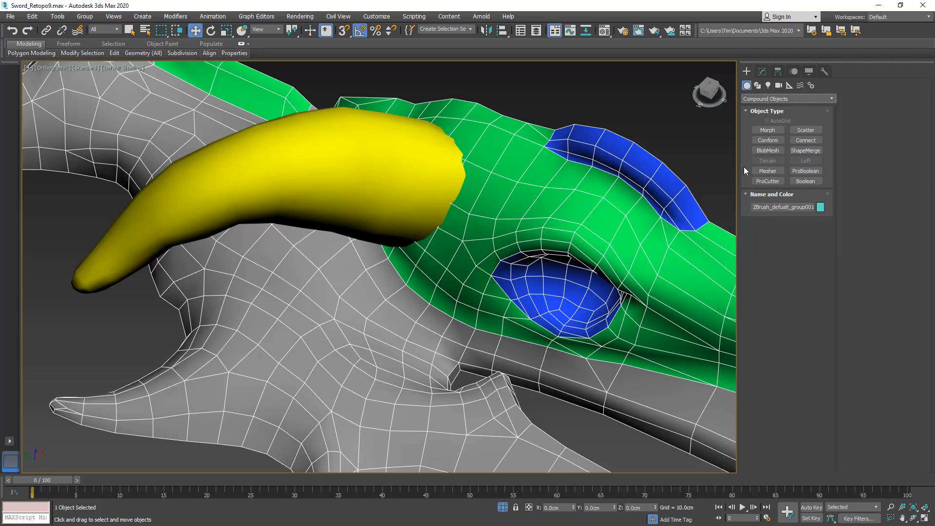
left_click(805, 170)
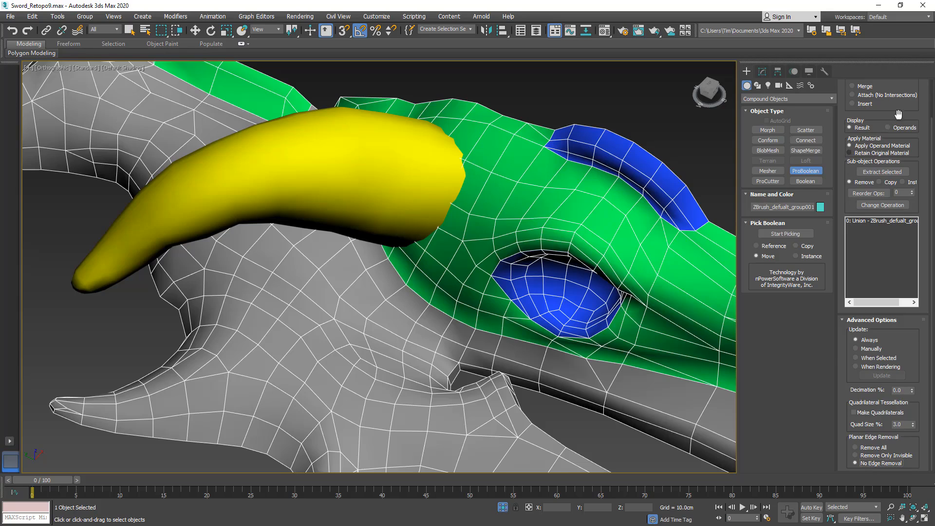
scroll(898, 113, "up", 2)
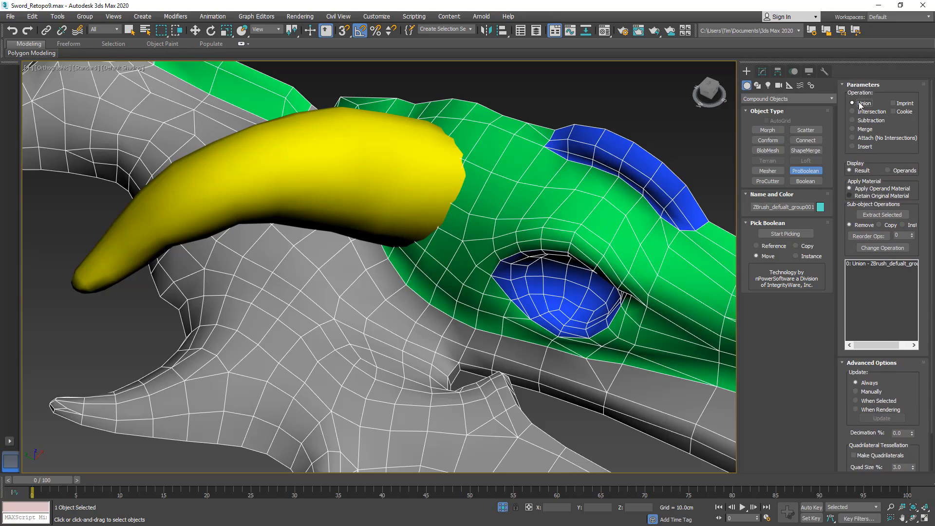
left_click(778, 236)
left_click(387, 174)
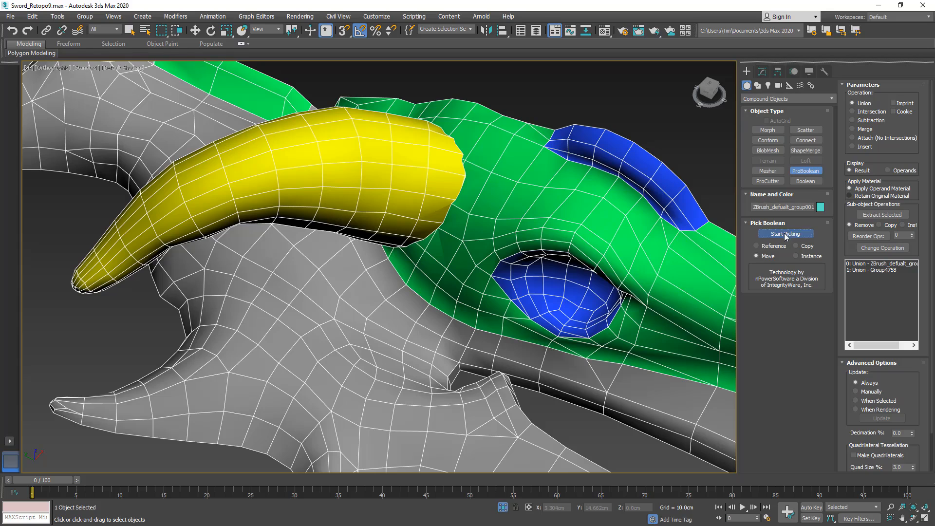
Convert the merged ProBoolean object to an Editable Poly and save the scene as Sword_Retopo10.max.
left_click(762, 72)
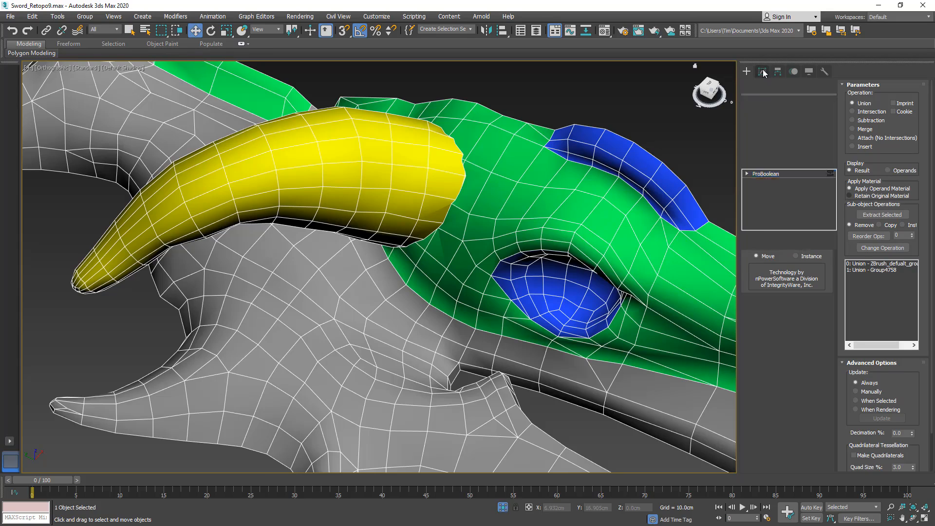
right_click(771, 174)
left_click(806, 236)
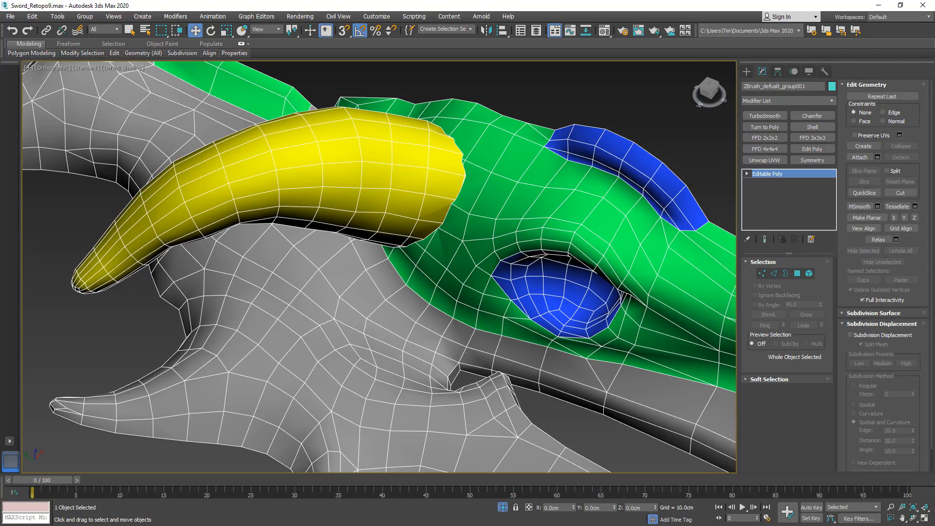
Clean the mid-edge vertices along the horn seam with a Turn to Poly modifier and collapse it into the mesh.
left_click(762, 274)
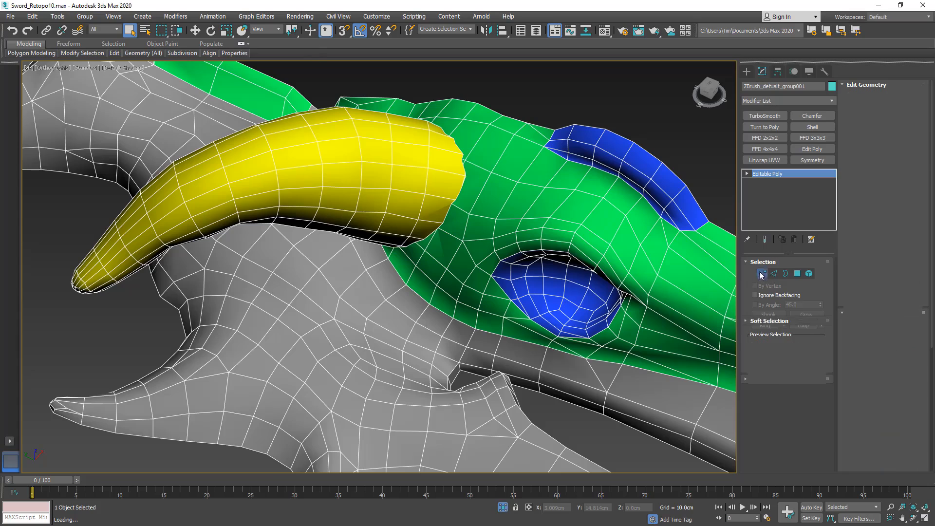
scroll(453, 169, "up", 5)
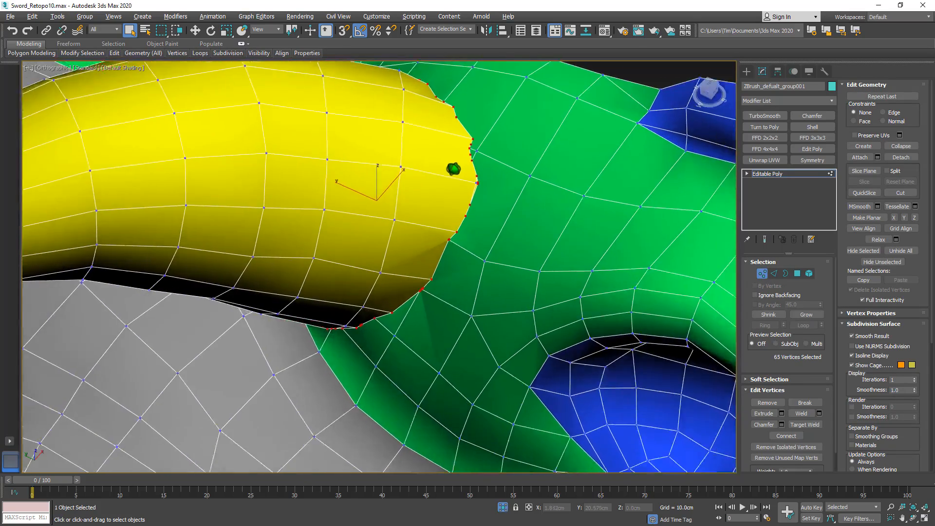
scroll(453, 168, "up", 2)
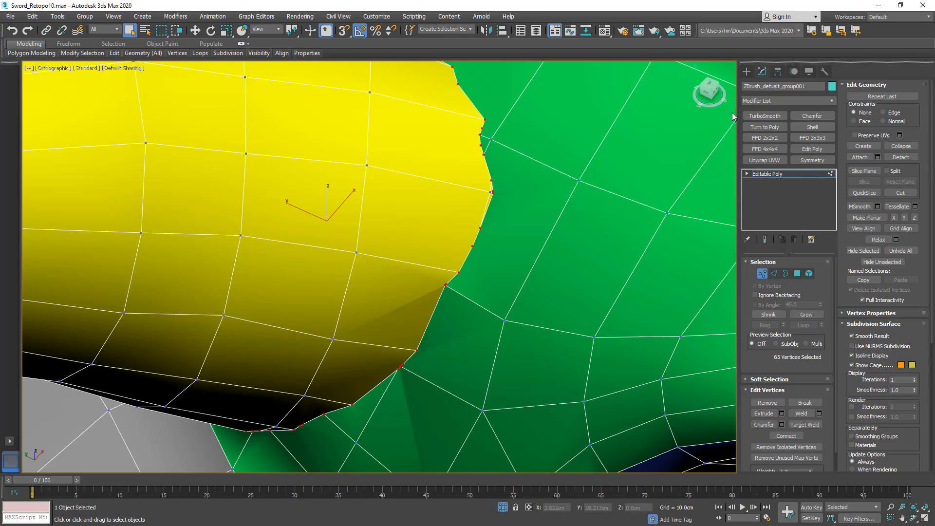
left_click(756, 127)
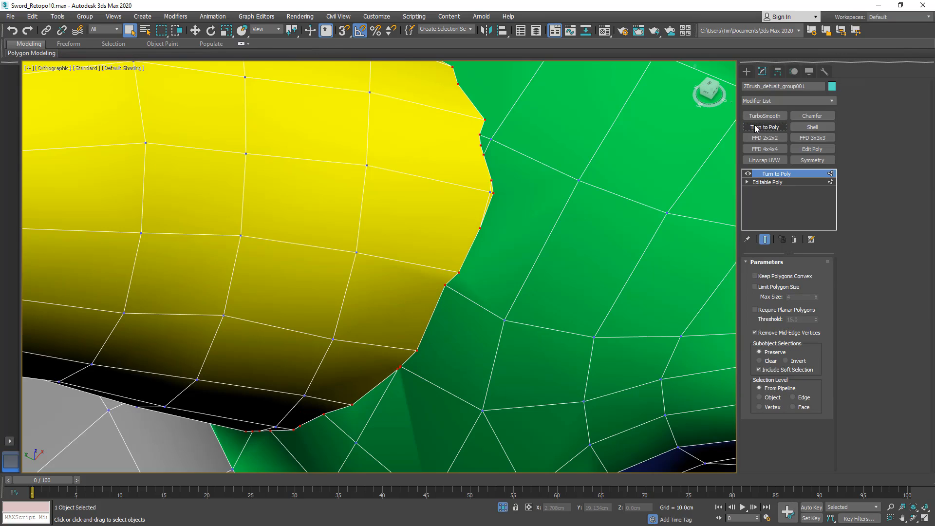
left_click(748, 173)
left_click(749, 174)
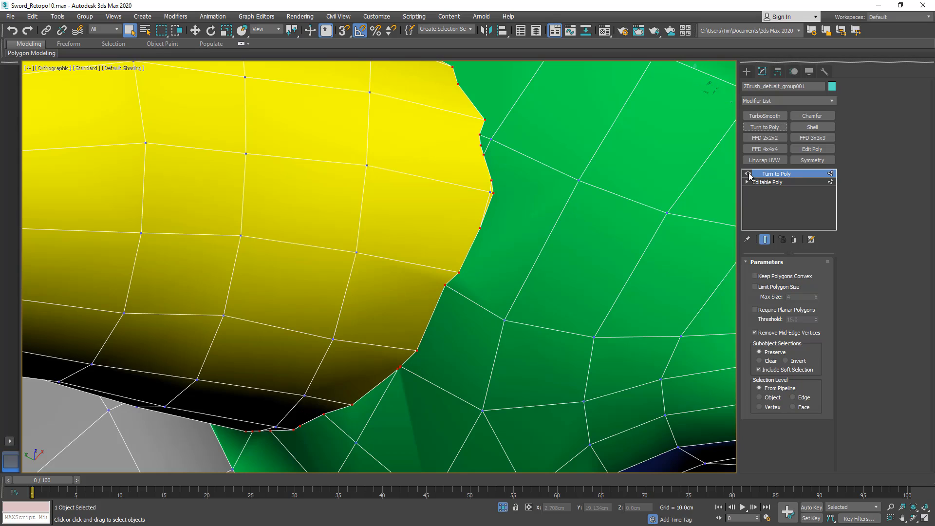
right_click(770, 177)
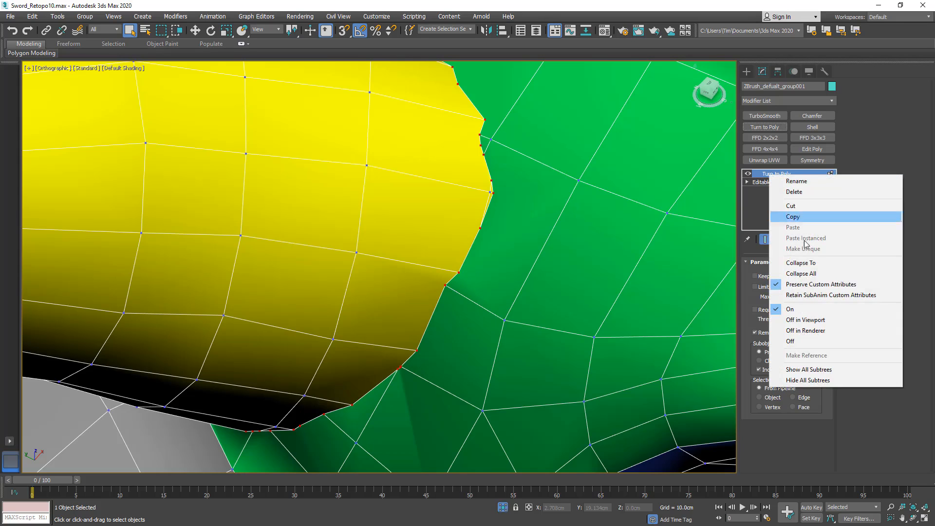
left_click(802, 262)
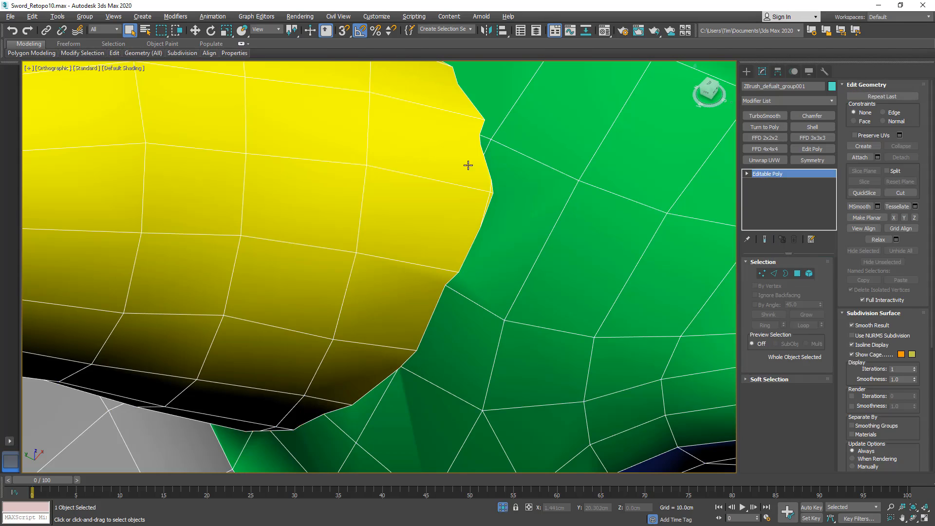
Select the edge loop around the horn near its base, convert it to polygons and grow the selection three times.
scroll(468, 165, "down", 5)
middle_click_drag(468, 165, 450, 207, "alt")
middle_click_drag(507, 161, 625, 240, "alt")
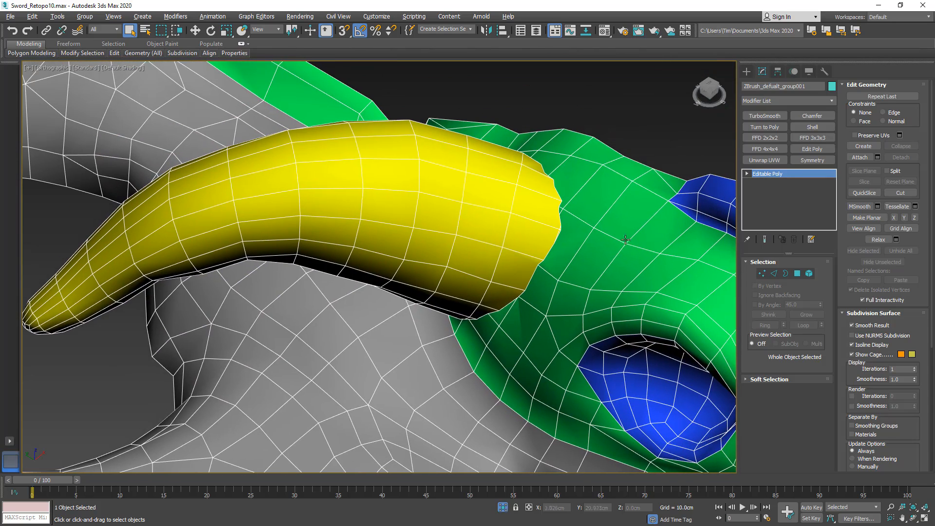
left_click(773, 273)
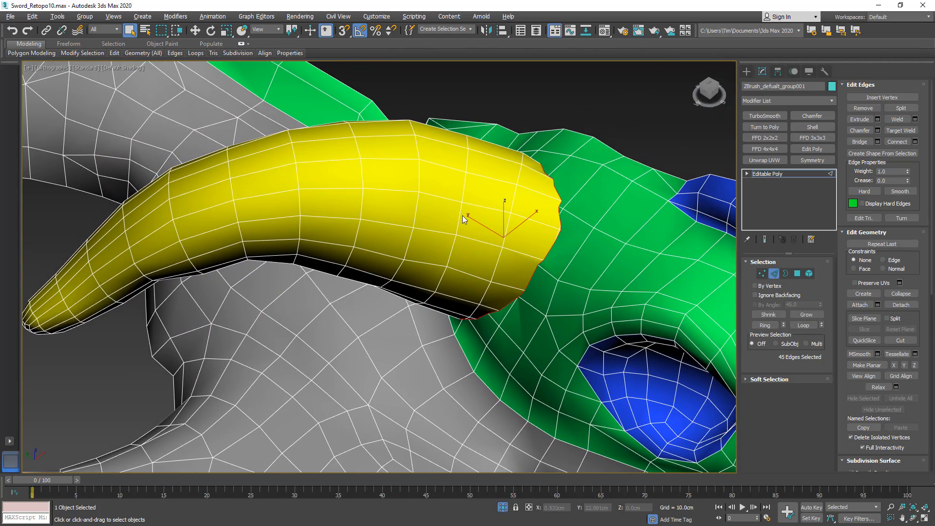
double_click(461, 214)
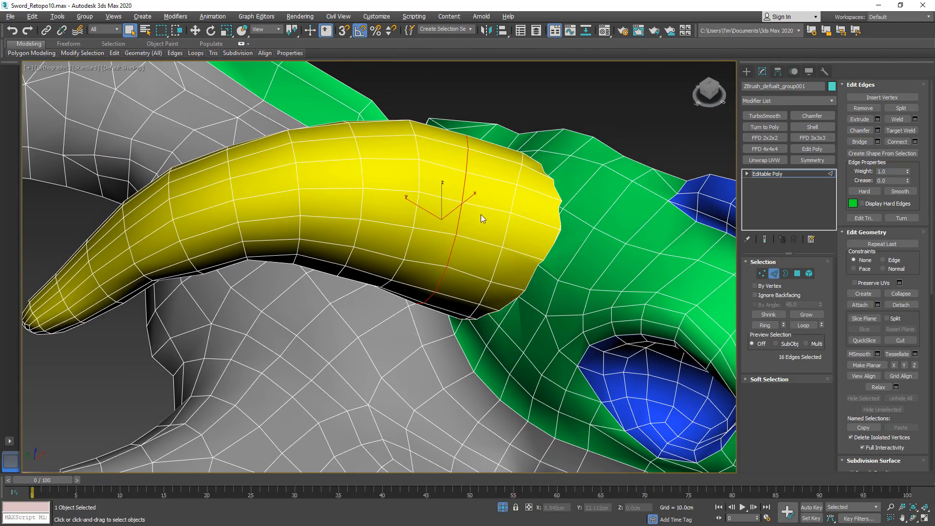
left_click(797, 274, "ctrl")
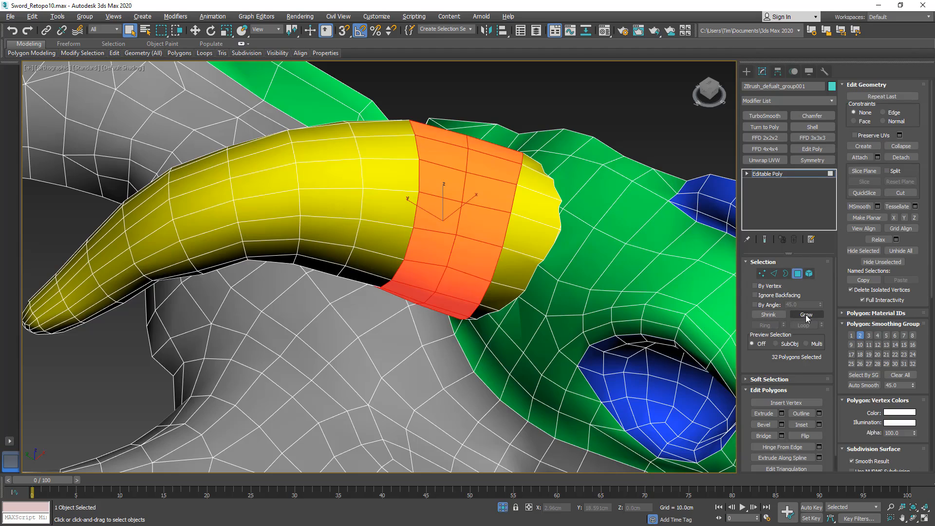
left_click(806, 315)
left_click(806, 315)
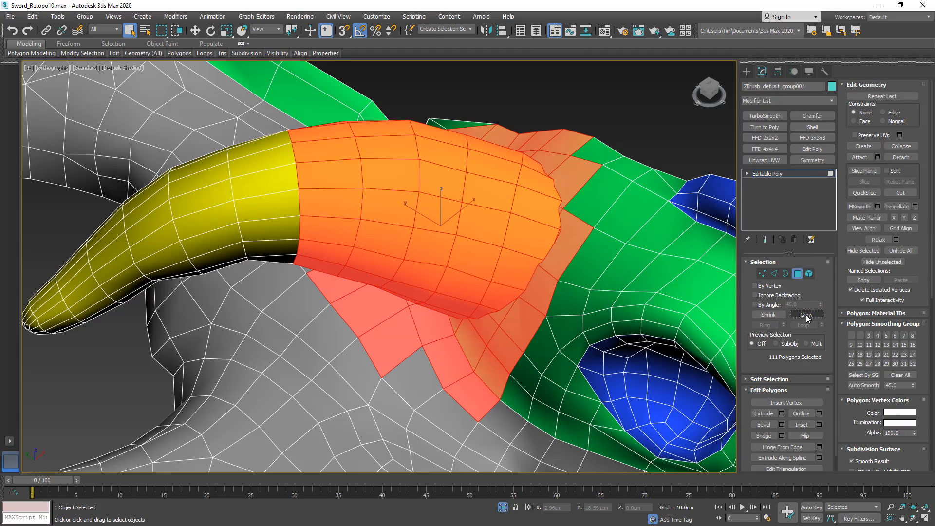
left_click(806, 315)
Deselect the outer rings of horn polygons, keeping only the rings nearest the junction with the head.
middle_click_drag(499, 241, 490, 202, "alt")
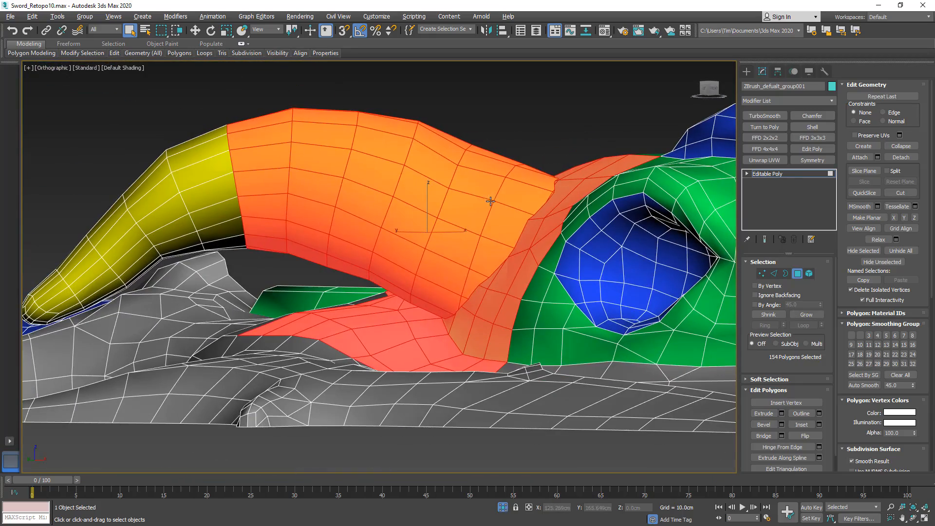
left_click_drag(193, 90, 305, 267, "alt")
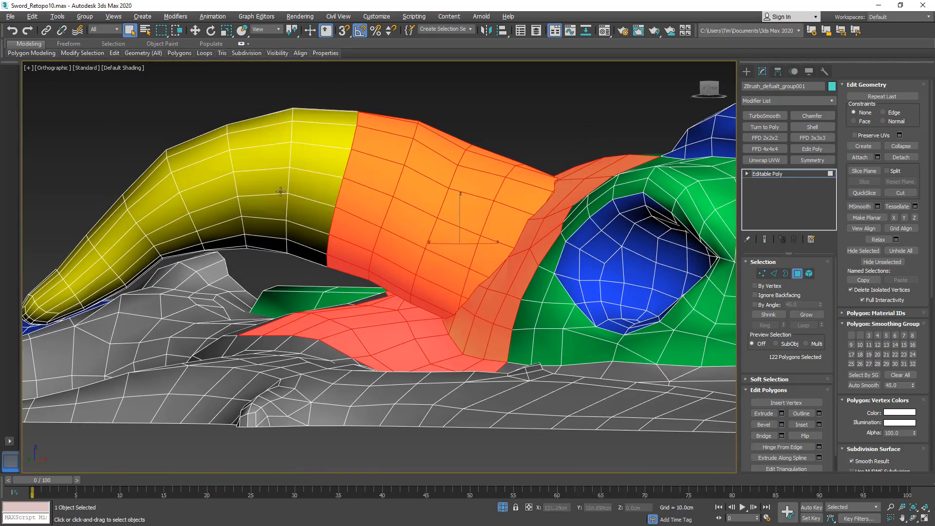
middle_click_drag(281, 192, 512, 154, "alt")
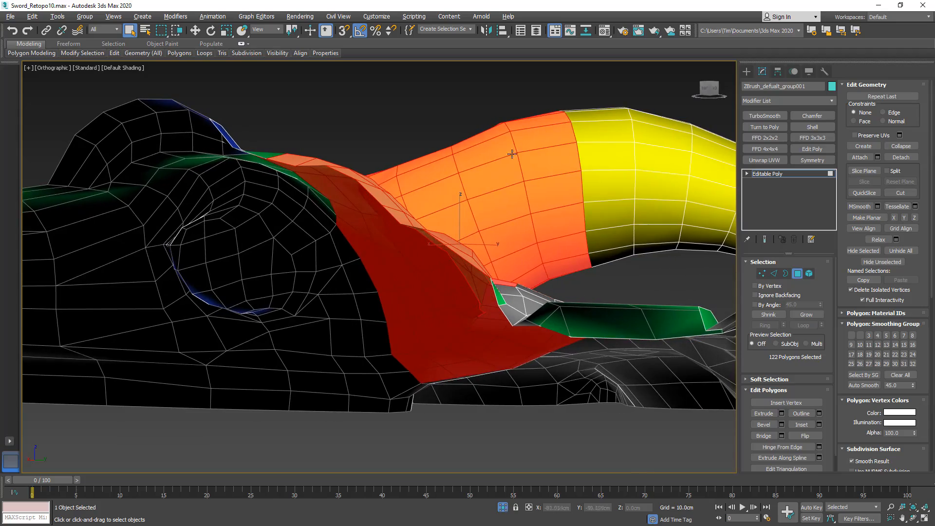
left_click_drag(566, 280, 555, 284, "alt")
middle_click_drag(551, 177, 542, 215, "alt")
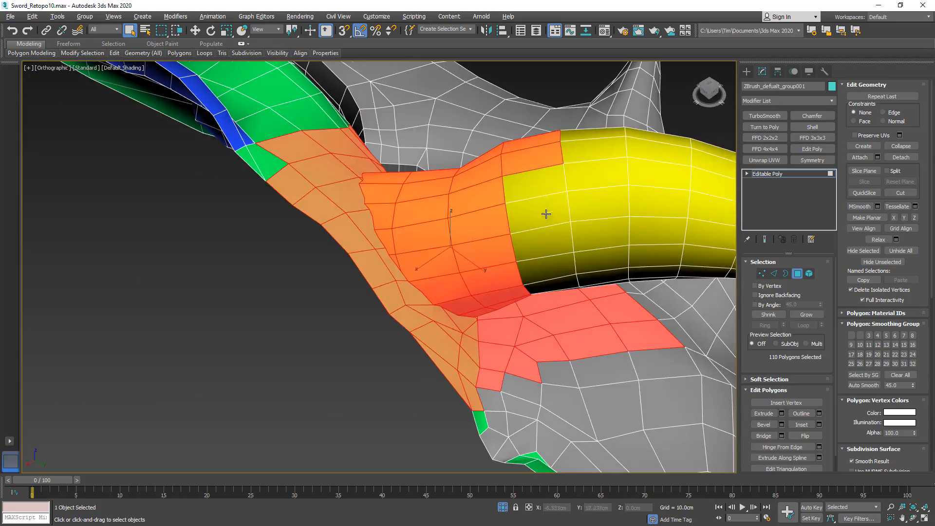
left_click_drag(589, 124, 561, 179, "alt")
Deselect the surplus grey guard polygons beneath the horn, keeping those bordering the junction.
middle_click_drag(561, 179, 378, 256, "alt")
left_click_drag(208, 282, 277, 338, "alt")
left_click_drag(279, 391, 323, 364, "alt")
middle_click_drag(323, 364, 297, 334, "alt")
left_click_drag(332, 370, 381, 364, "alt")
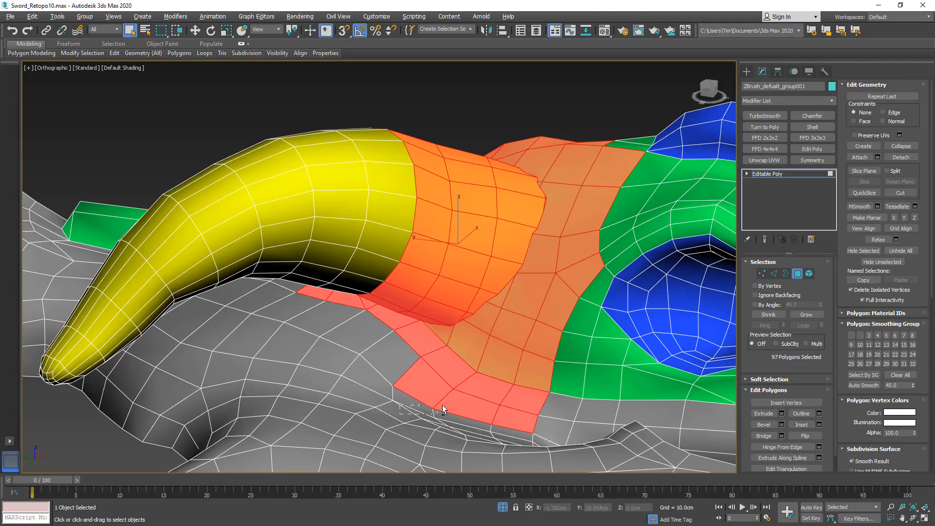
left_click_drag(442, 405, 537, 442, "alt")
middle_click_drag(537, 441, 353, 210, "alt")
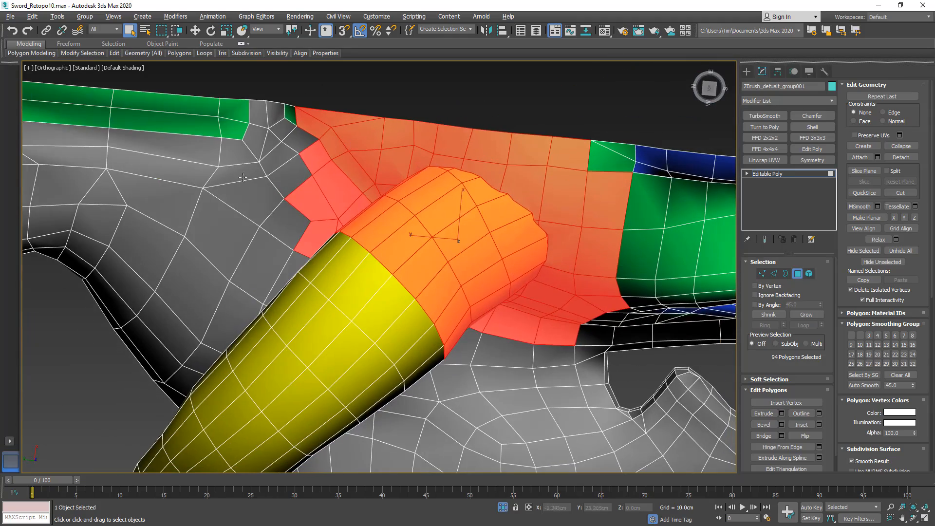
middle_click_drag(243, 177, 344, 144, "alt")
left_click(491, 390, "alt")
left_click(487, 366, "alt")
left_click(437, 393, "alt")
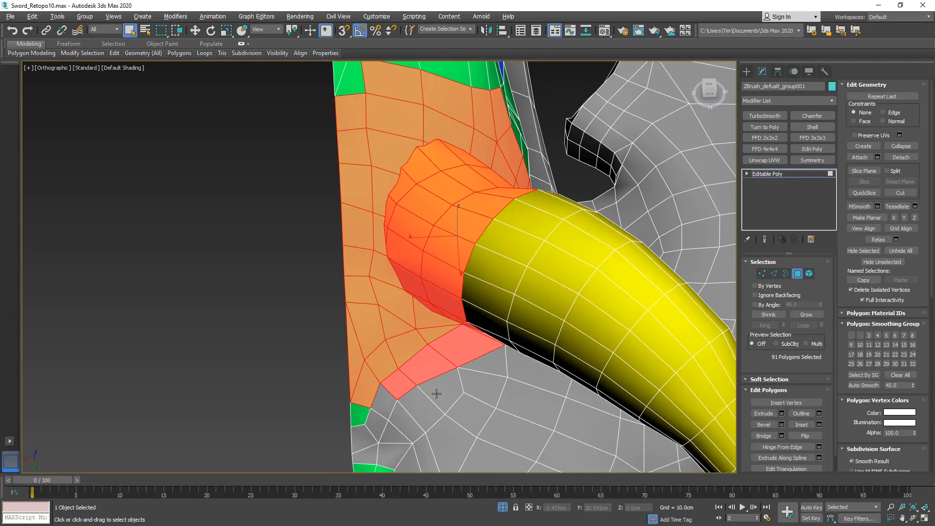
Hide the unselected polygons to isolate the horn junction and switch to vertex editing.
middle_click_drag(437, 394, 454, 363, "alt")
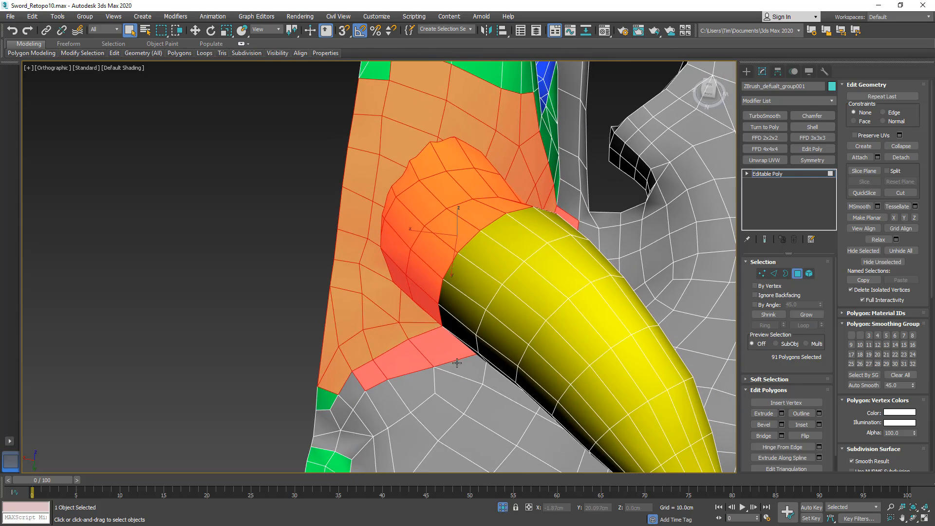
left_click(883, 263)
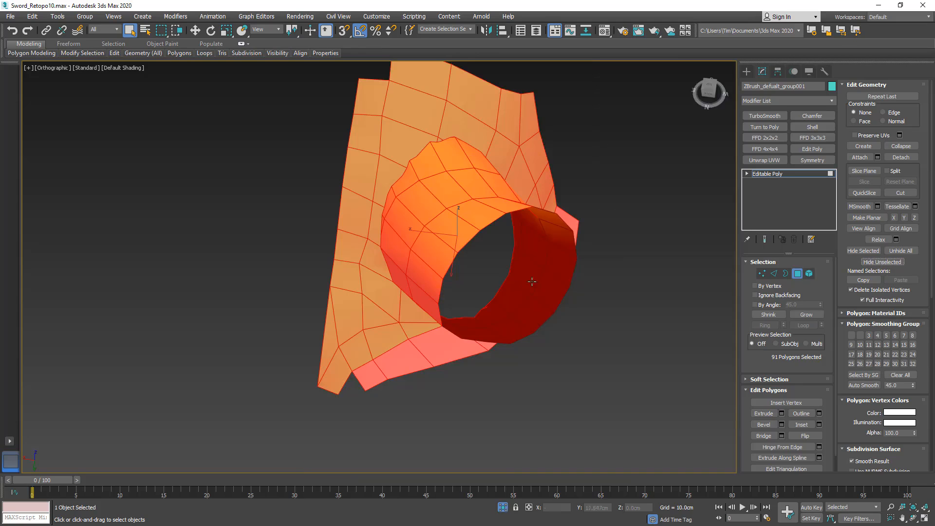
mouse_move(533, 277)
middle_mouse_down("alt")
mouse_move(460, 288)
mouse_move(525, 263)
middle_mouse_up("alt")
key("1")
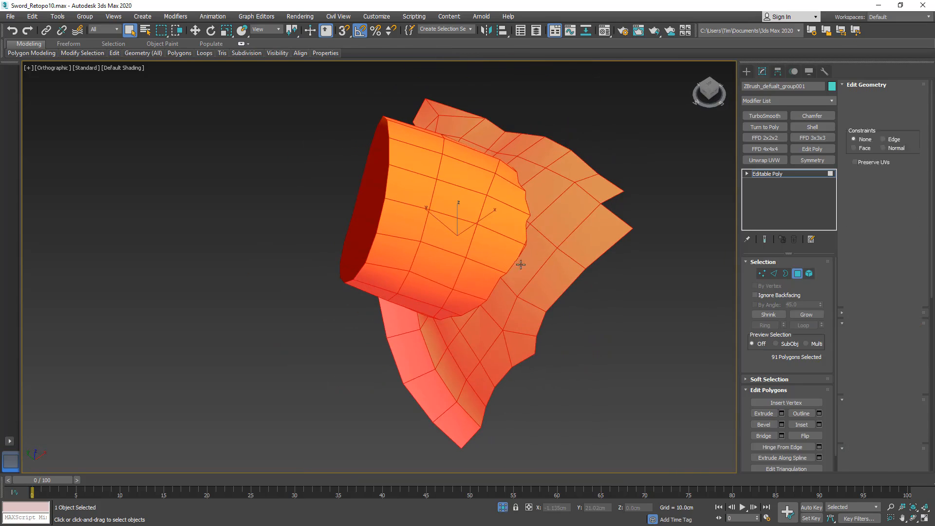
scroll(538, 232, "up", 2)
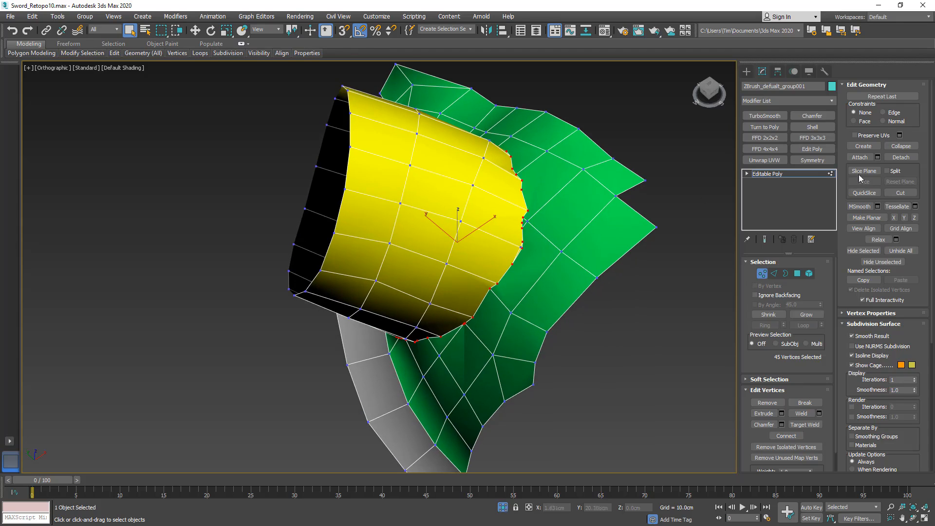
Save the scene as Sword_Retopo11.max and target weld the first stray seam vertices along the horn's lower green junction onto neighbouring corners.
key("ctrl+s")
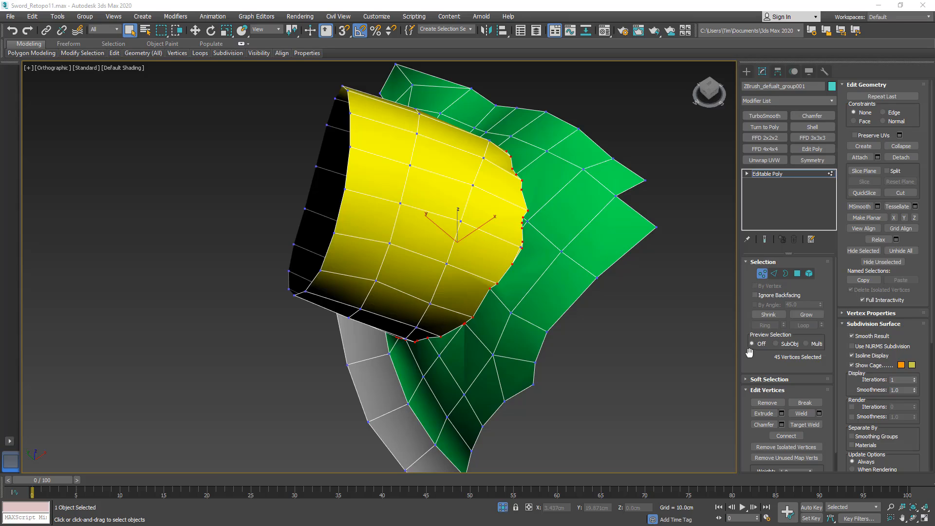
left_click(804, 424)
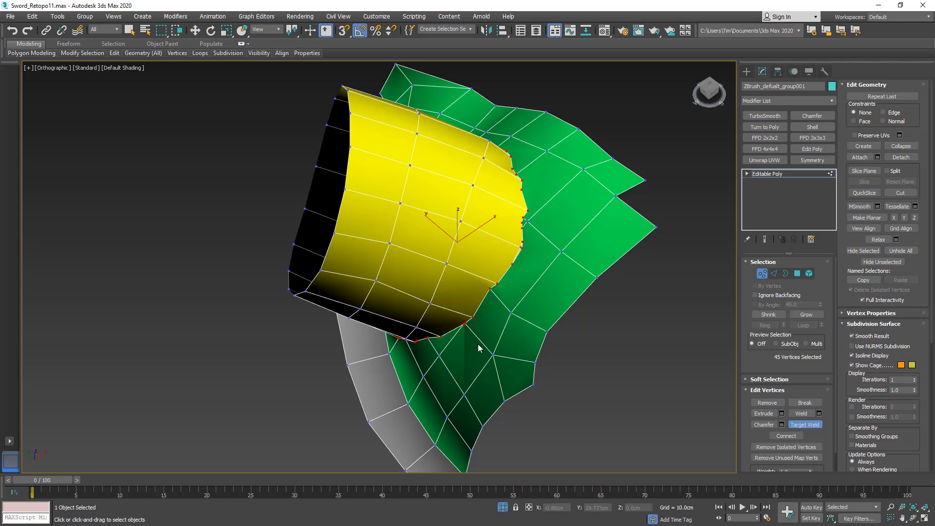
scroll(505, 291, "up", 4)
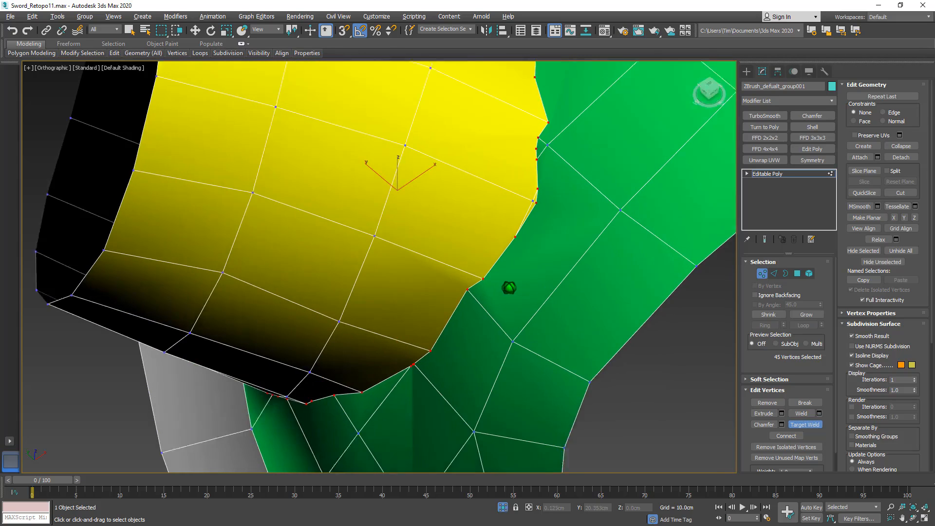
left_click(462, 288)
left_click(480, 278)
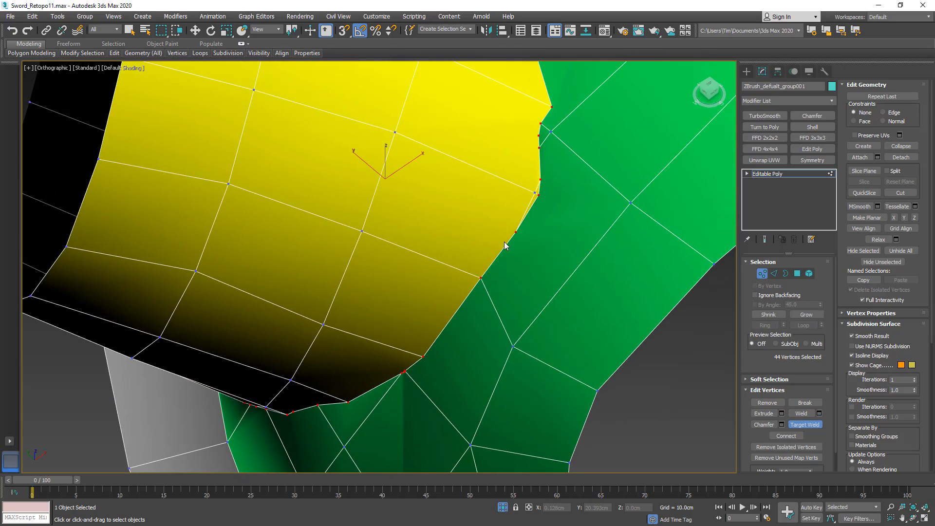
middle_click_drag(505, 244, 462, 305)
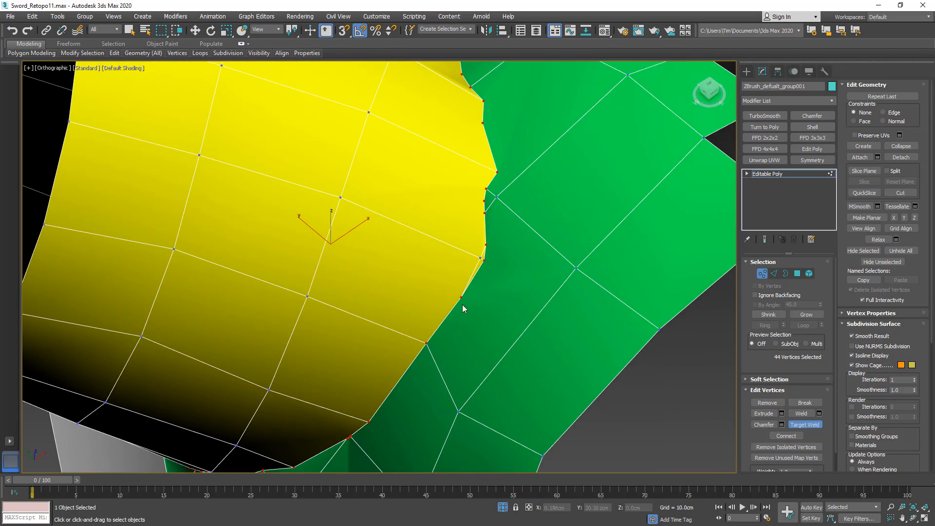
left_click(486, 261)
left_click(486, 262)
left_click(485, 262)
Target weld the cluster of close vertices on the horn's outer side into the corner where the yellow edge meets the green head.
middle_click_drag(489, 260, 490, 273)
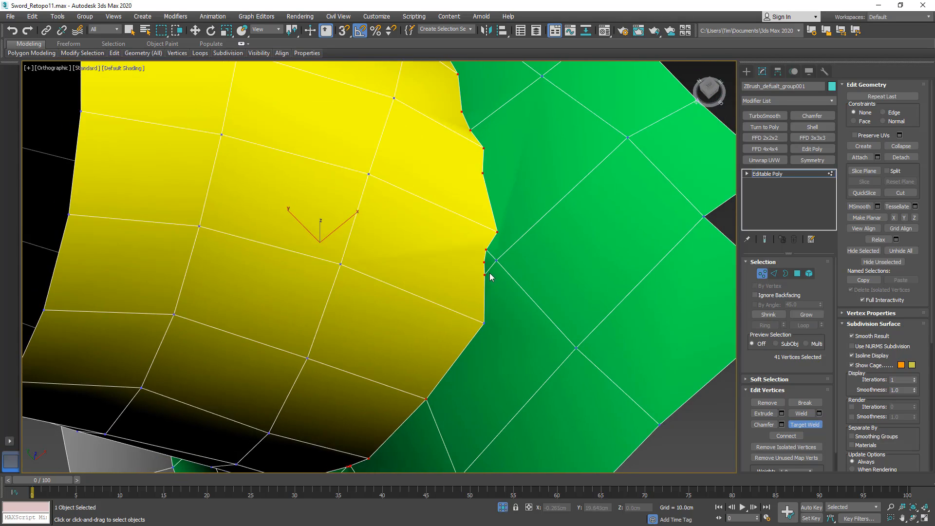
left_click(483, 261)
left_click(485, 249)
left_click(495, 259)
left_click(487, 248)
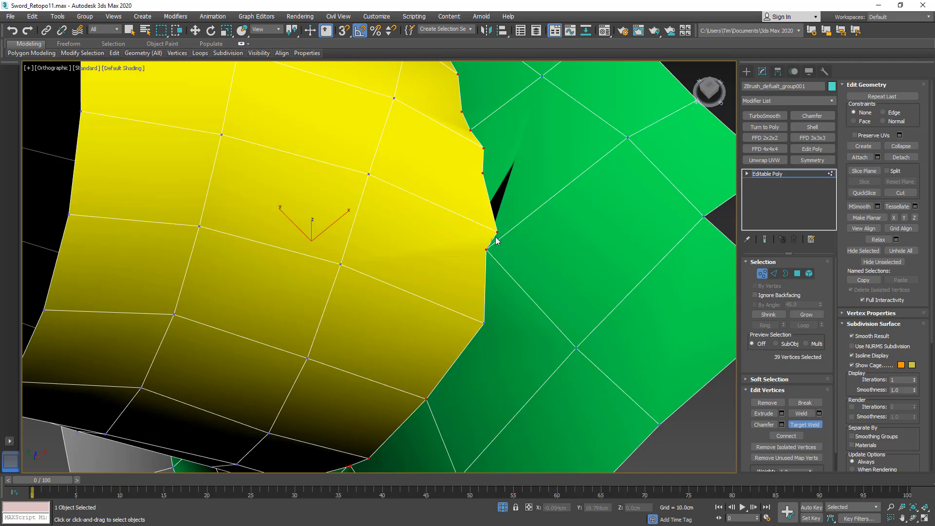
left_click(497, 232)
Target weld the surplus vertices farther up the horn seam onto the adjacent corner vertices, continuing around to the opposite side.
middle_click_drag(491, 224, 485, 334)
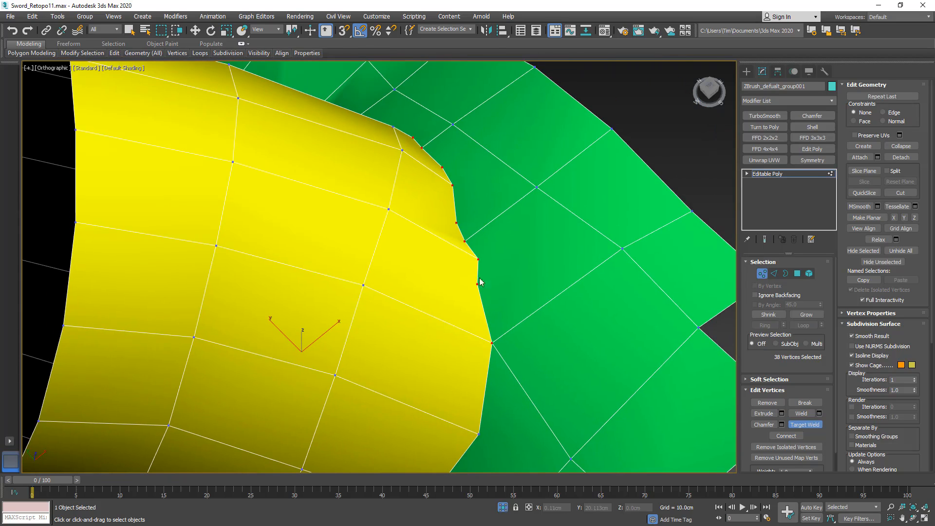
left_click(481, 259)
scroll(481, 259, "down", 5)
middle_click_drag(481, 259, 363, 250, "alt")
scroll(428, 260, "up", 5)
left_click(441, 244)
left_click(444, 262)
Target weld the doubled vertices midway along the opposite seam into the junction where the green edge meets the horn.
scroll(362, 250, "up", 3)
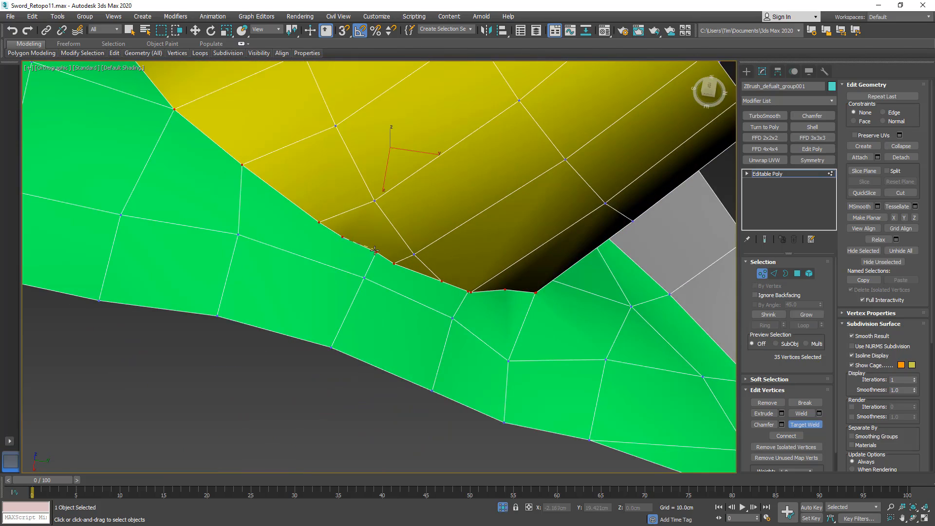
left_click(375, 251)
middle_click_drag(376, 253, 355, 249, "alt")
left_click(354, 249)
left_click(371, 265)
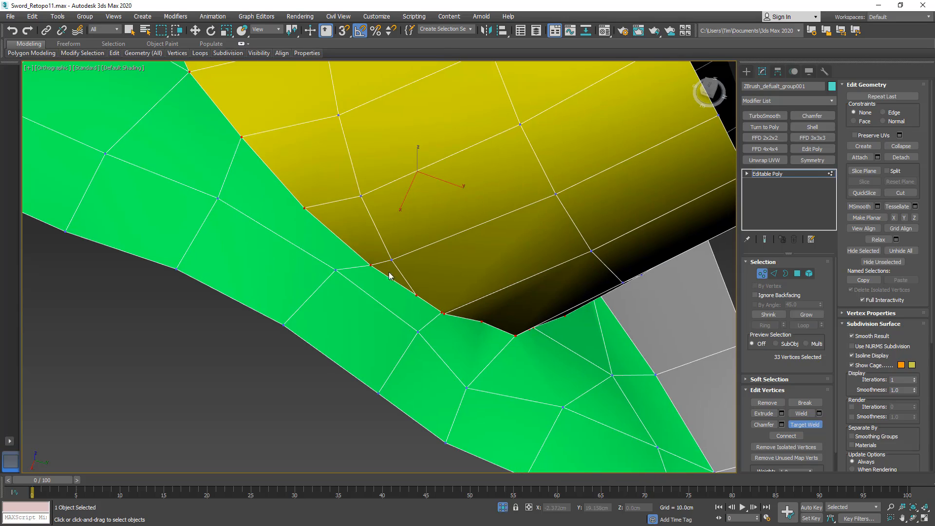
Target weld the seam vertices just before the horn's dark underside into one corner shared by the yellow and green edges.
left_click(417, 296)
left_click(443, 313)
scroll(442, 313, "up", 4)
left_click(411, 261)
left_click(418, 265)
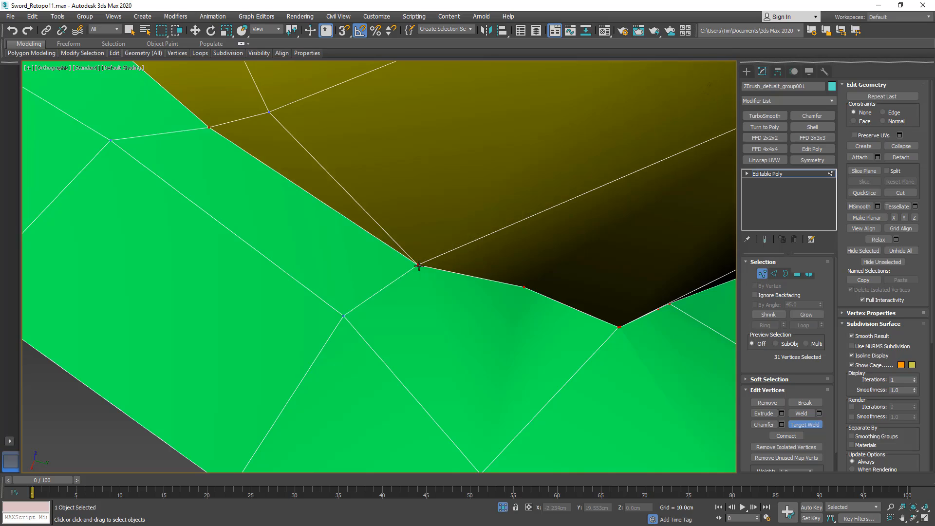
Target weld the lone mid-seam vertex between two horn edges onto the next corner vertex toward the underside.
scroll(385, 226, "down", 8)
scroll(385, 226, "up", 5)
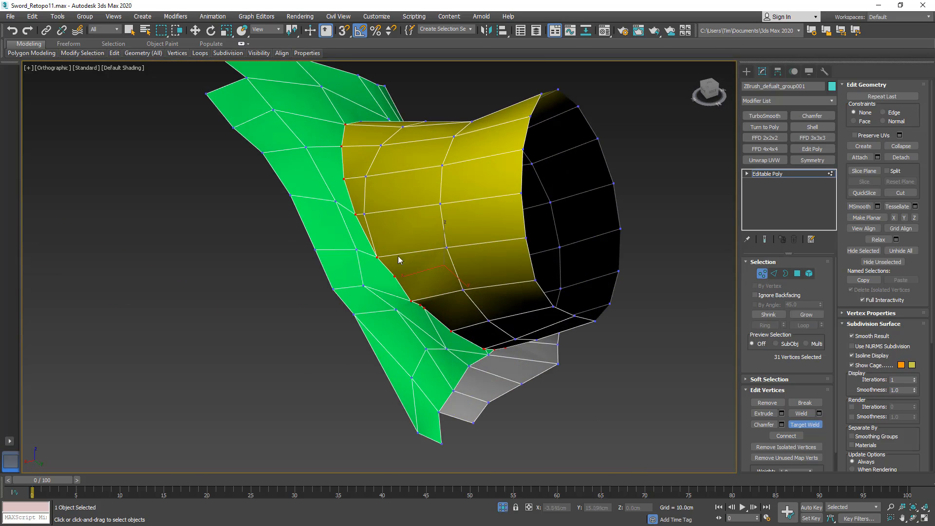
right_click(409, 294)
scroll(385, 270, "up", 5)
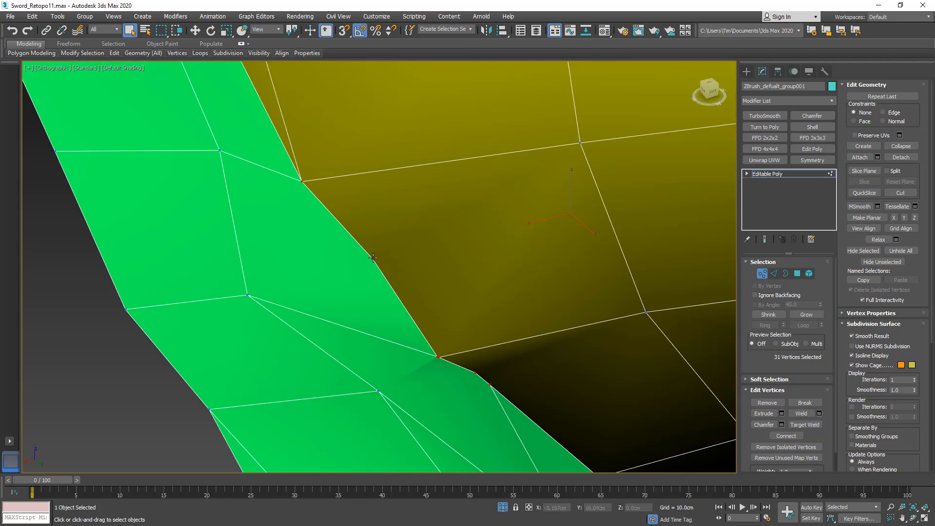
left_click(373, 258)
scroll(413, 337, "up", 2)
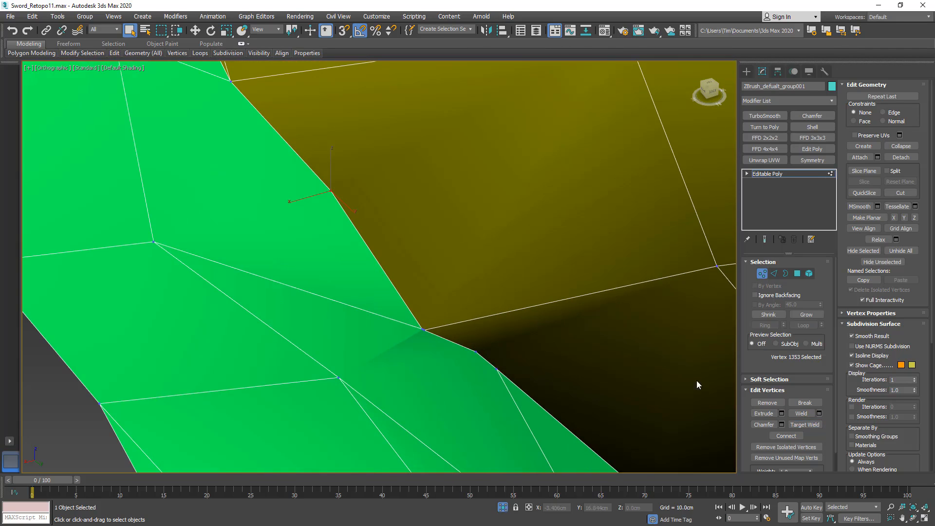
left_click(805, 424)
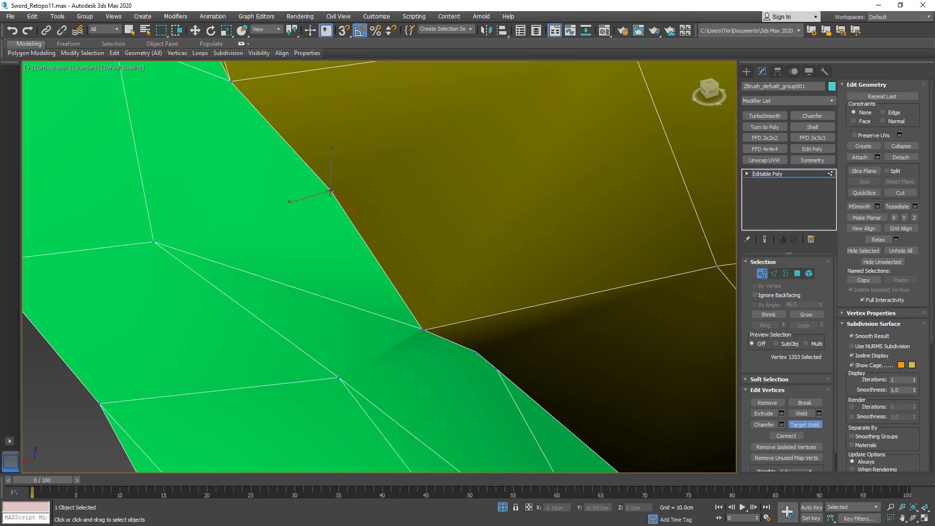
left_click(422, 328)
scroll(422, 331, "up", 4)
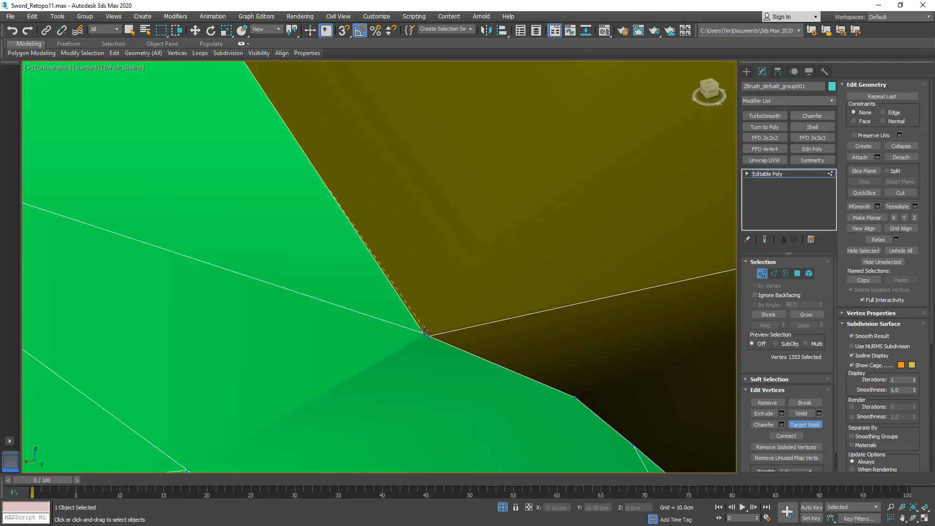
scroll(425, 332, "down", 5)
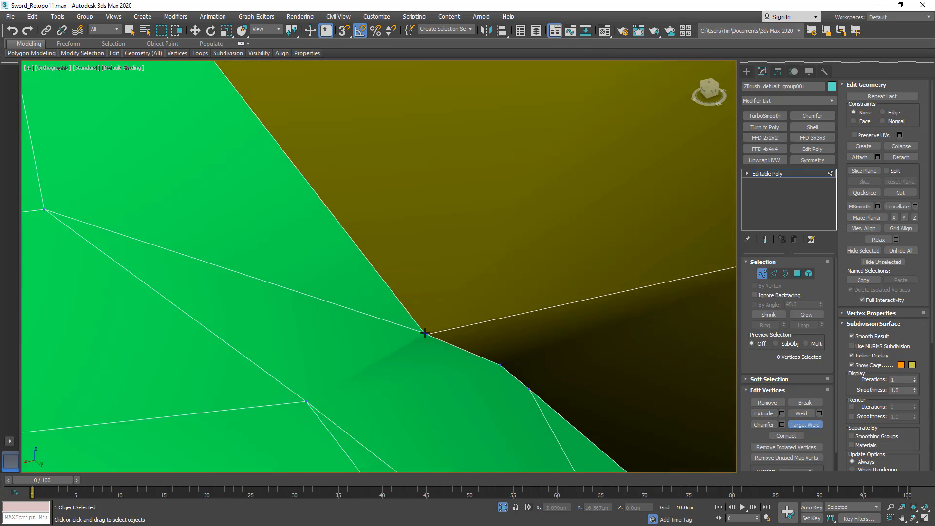
Target weld the loose vertex beside that corner onto the next seam vertex where the short green edge ends.
scroll(311, 208, "up", 3)
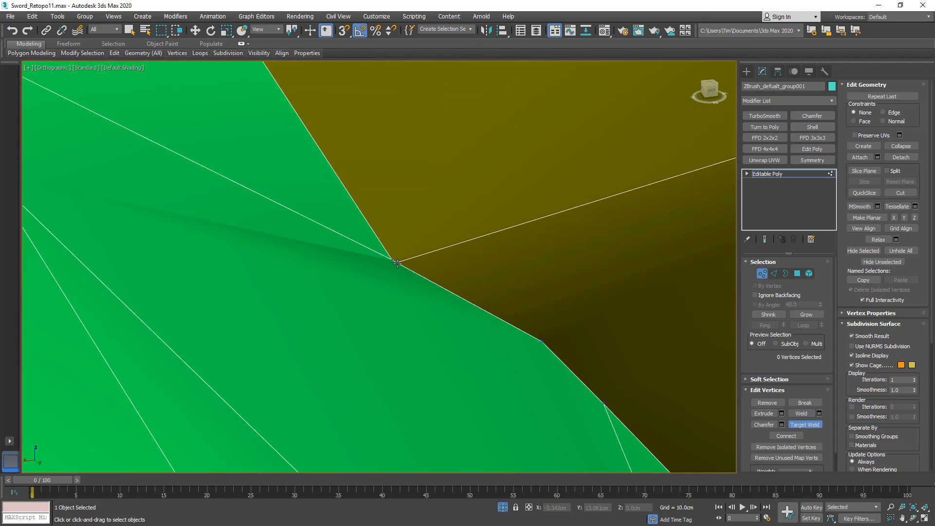
scroll(392, 260, "down", 8)
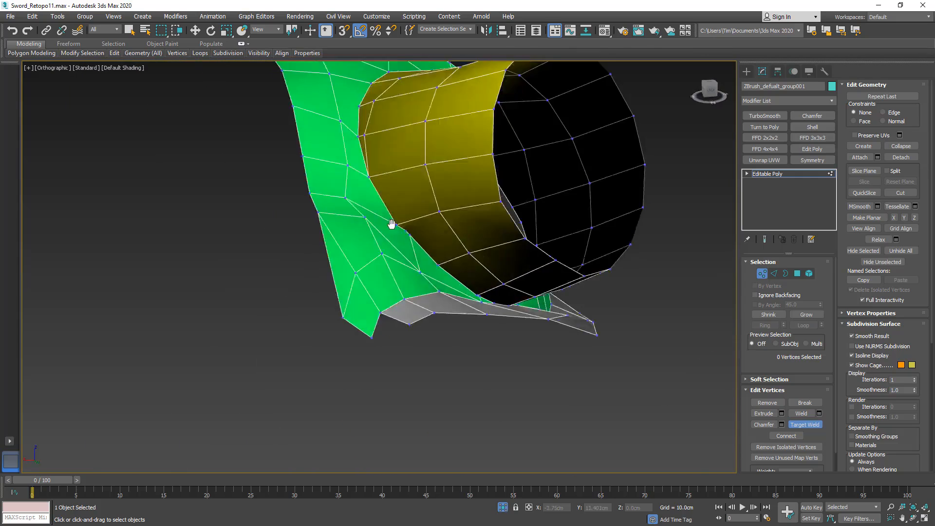
middle_click_drag(392, 224, 360, 207, "alt")
scroll(368, 201, "up", 5)
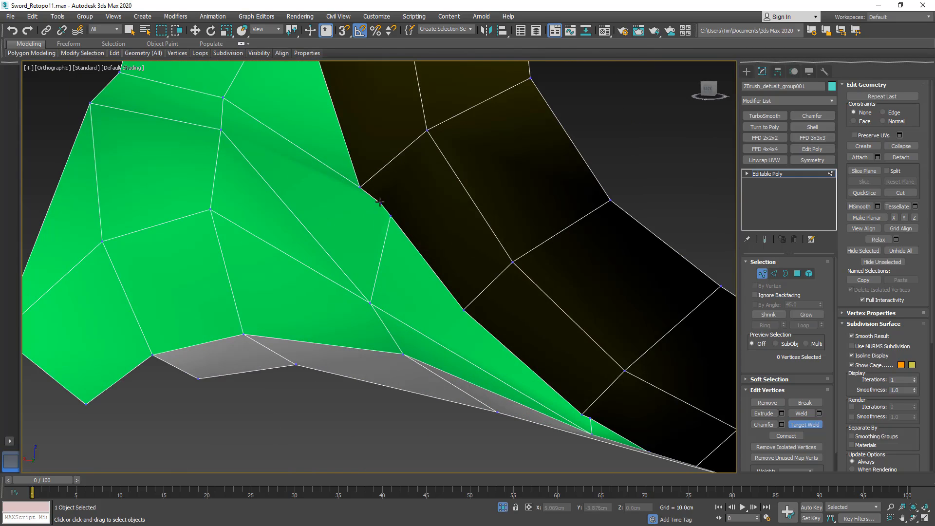
left_click(389, 214)
Target weld the stray vertices beneath the horn, along the grey guard, onto the bottom corner vertices of the horn's edges.
scroll(385, 229, "down", 5)
middle_click_drag(390, 238, 358, 240, "alt")
scroll(390, 268, "up", 5)
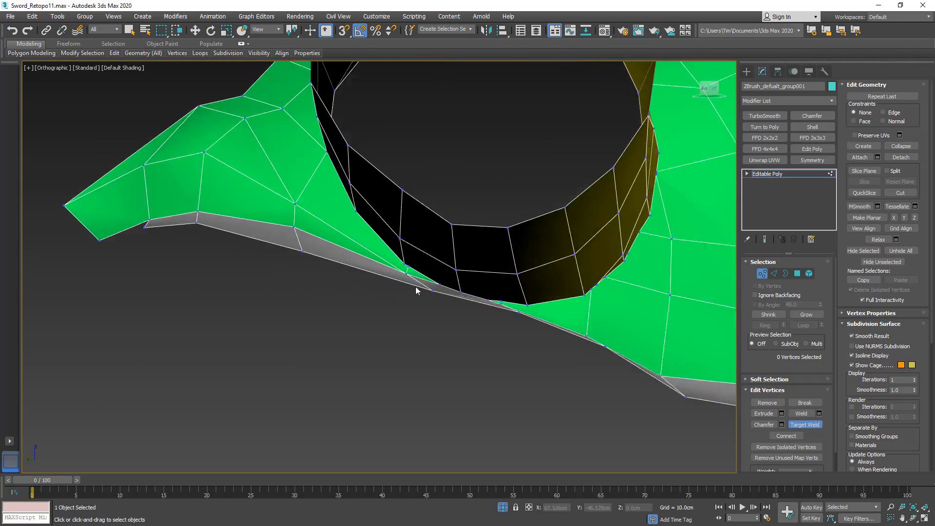
scroll(416, 290, "up", 3)
middle_click_drag(409, 268, 428, 270, "alt")
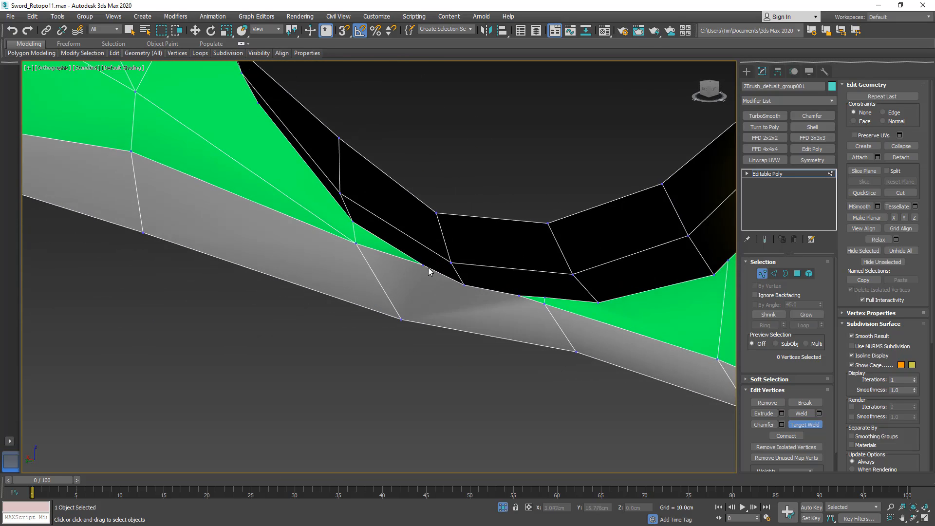
left_click(463, 285)
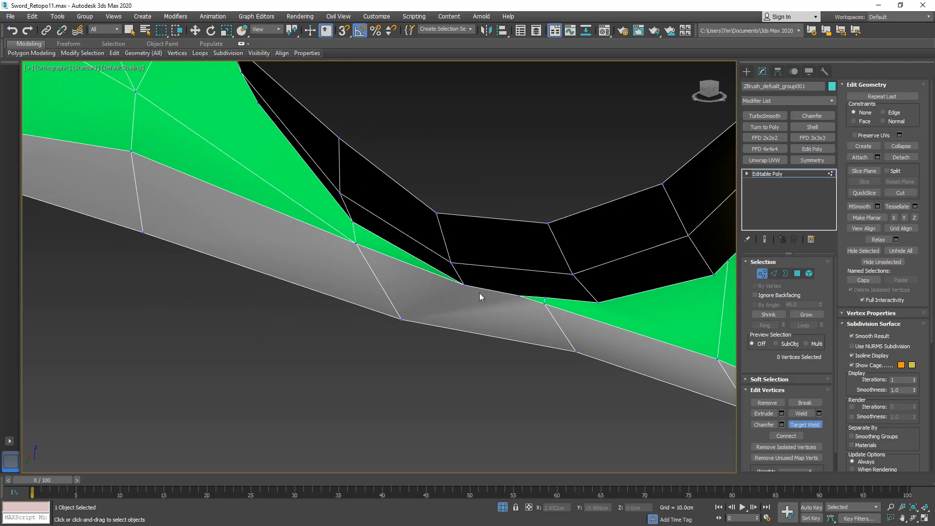
left_click(464, 287)
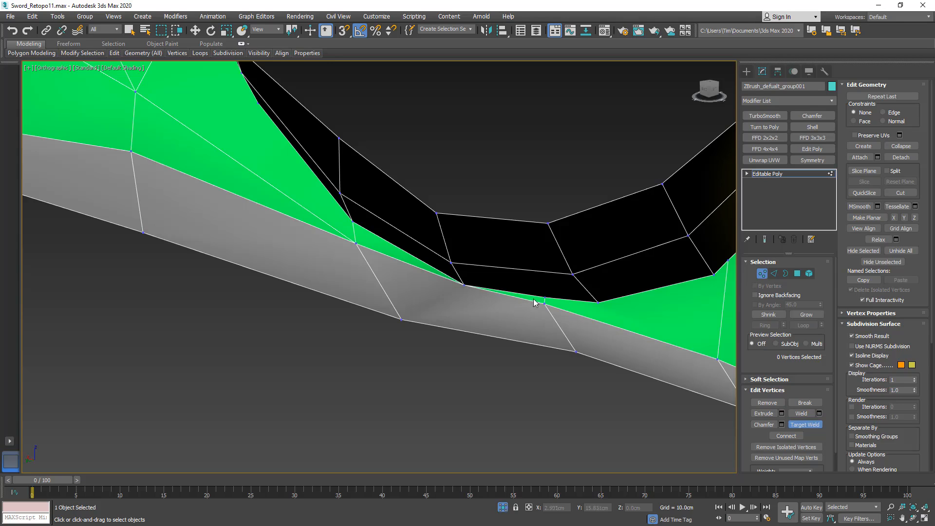
left_click(596, 302)
Target weld the surplus seam vertices past the horn's underside so each green edge meets a corner of the yellow grid.
mouse_move(597, 302)
middle_mouse_down("alt")
mouse_move(548, 297)
mouse_move(589, 295)
middle_mouse_up("alt")
scroll(589, 292, "up", 4)
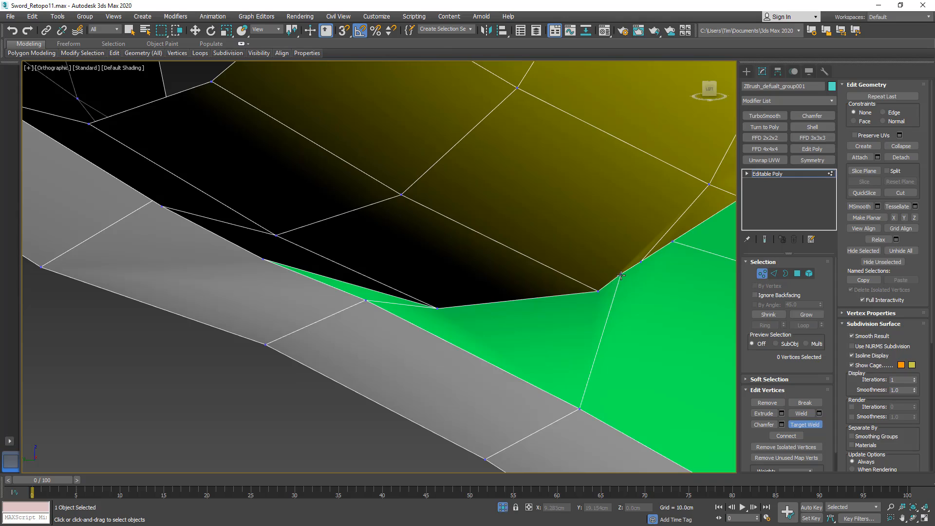
left_click(595, 292)
middle_click_drag(609, 291, 472, 324)
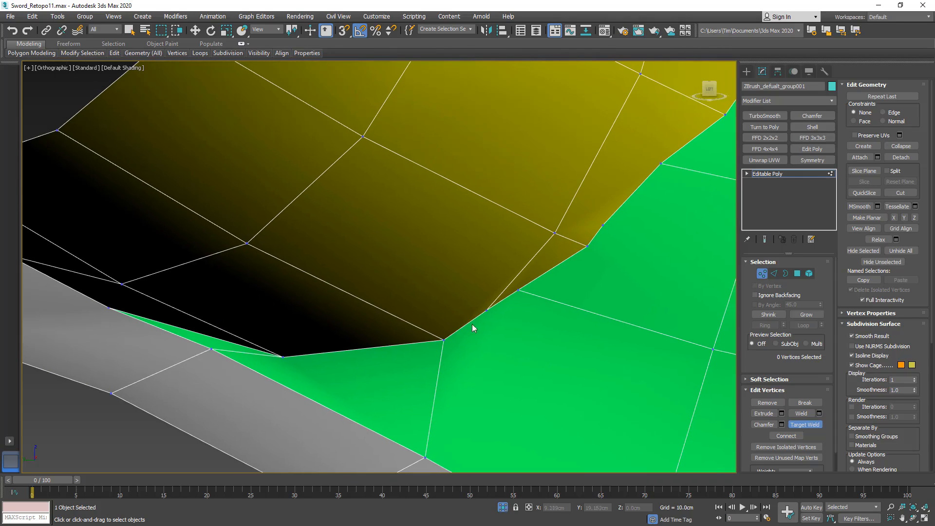
left_click(518, 292)
middle_click_drag(518, 292, 406, 366)
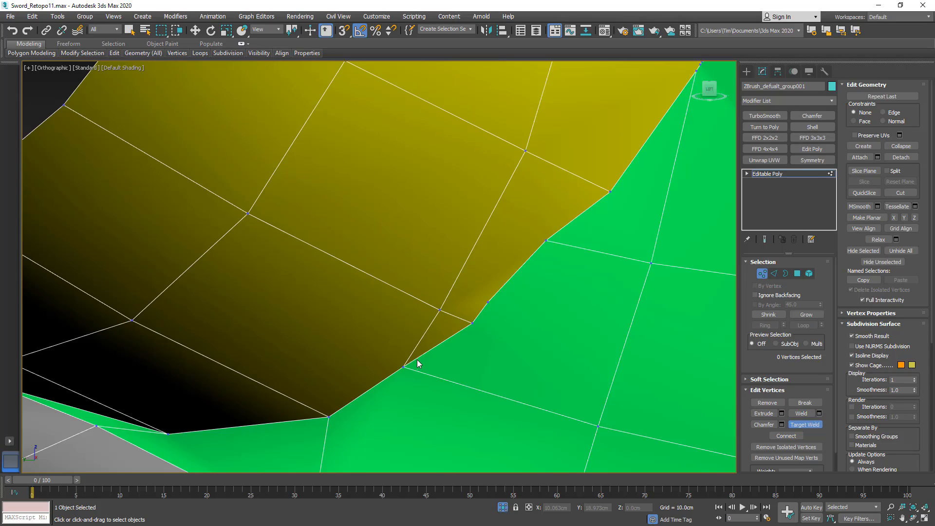
left_click(473, 324)
left_click(473, 323)
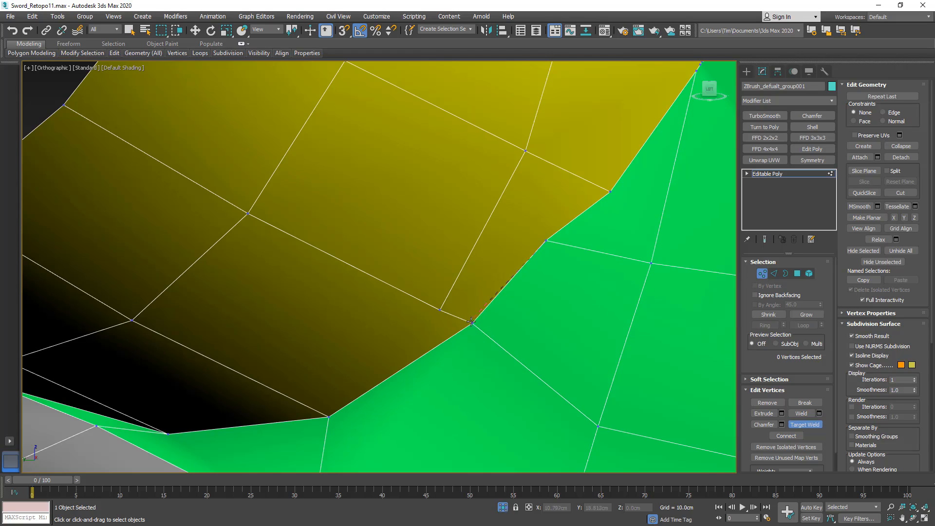
left_click(471, 322)
Target weld the close pair of vertices higher on the seam where the green edges converge at the horn.
scroll(474, 323, "down", 4)
middle_click_drag(477, 323, 453, 325, "alt")
scroll(526, 270, "up", 2)
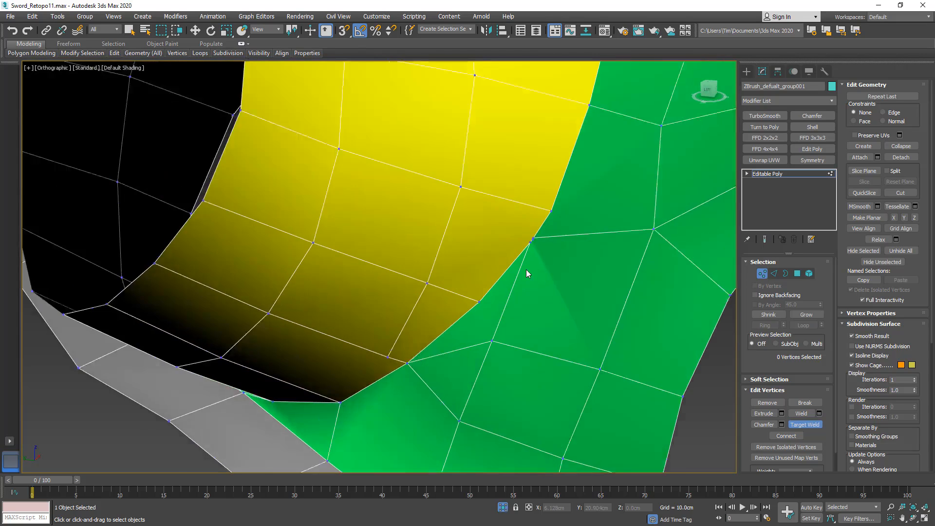
scroll(526, 270, "up", 3)
left_click(532, 216)
left_click(539, 209)
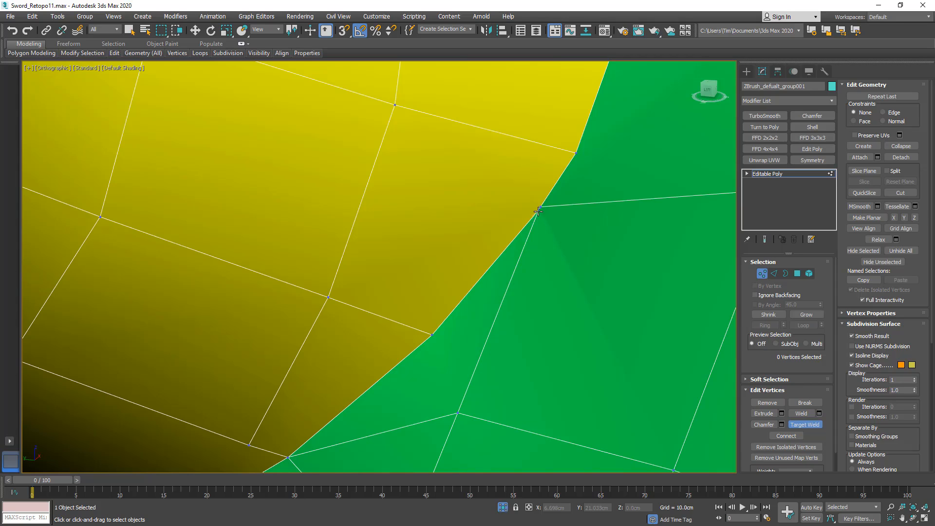
middle_click_drag(542, 208, 485, 322)
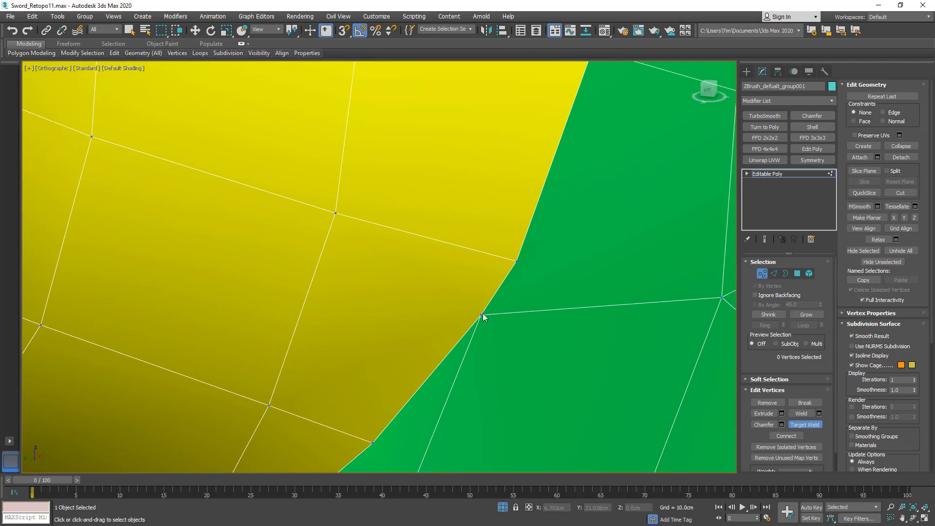
Leave Target Weld and connect the horn's inner grid vertex near the lower seam with the adjacent seam corner below it.
scroll(515, 269, "down", 10)
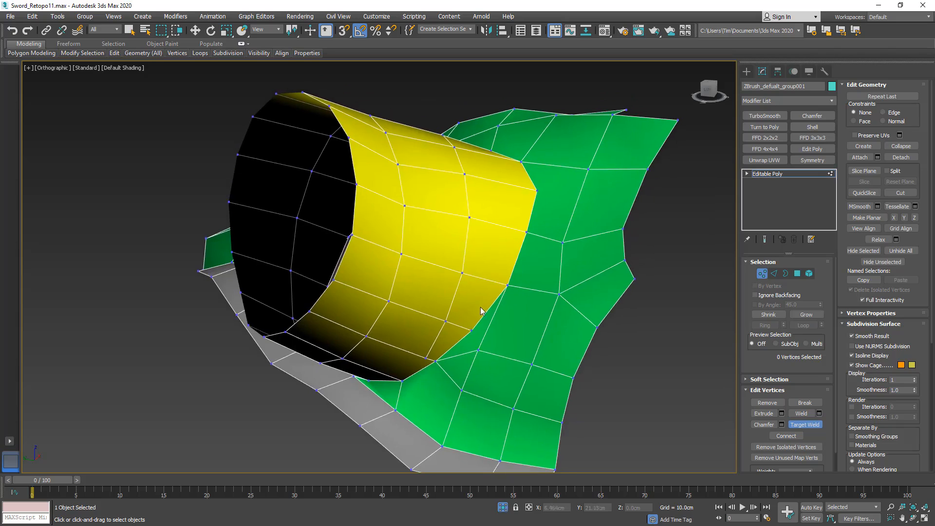
scroll(440, 314, "up", 5)
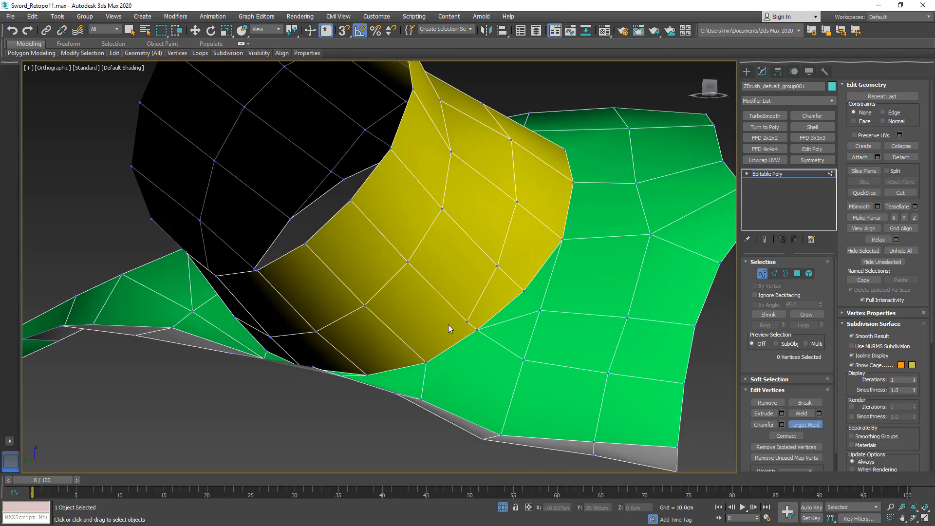
left_click(804, 424)
scroll(457, 331, "up", 5)
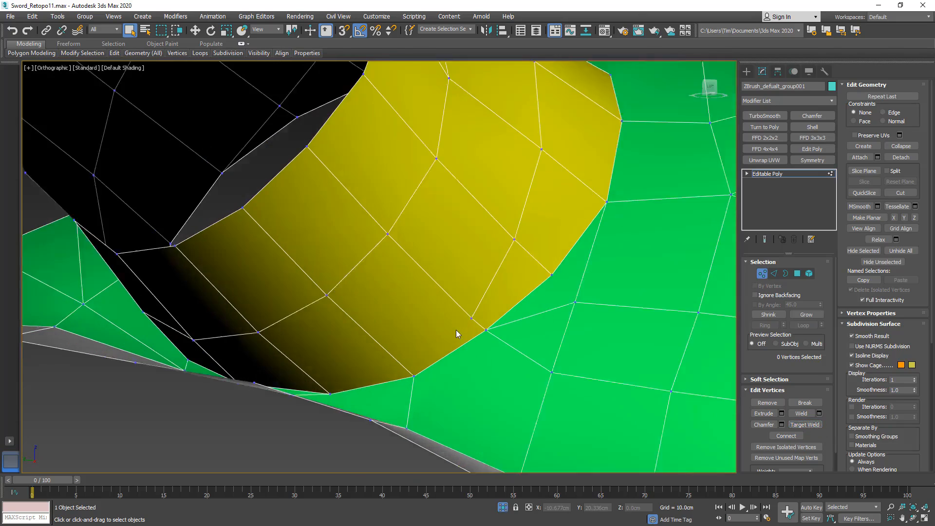
left_click(474, 338)
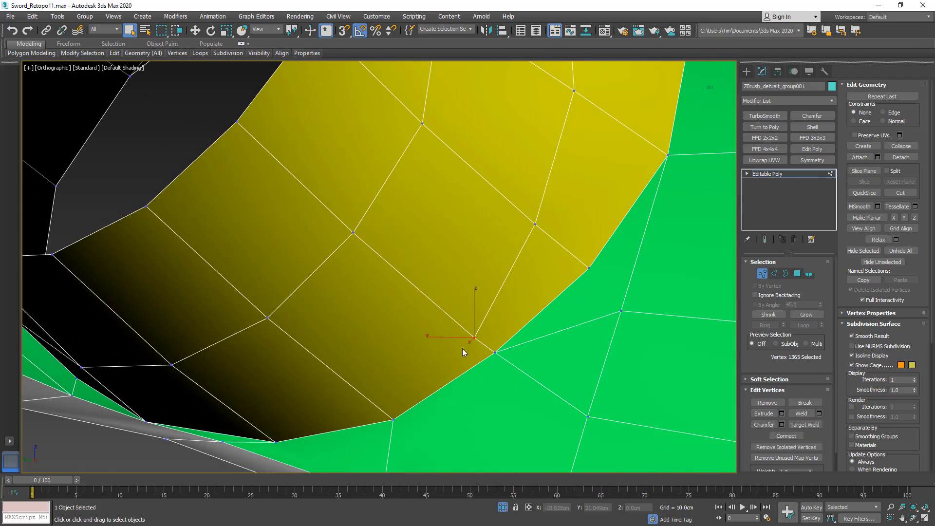
left_click(394, 418, "ctrl")
left_click(781, 432)
Connect the horn's lowest seam vertex to the vertex on the green and grey border diagonally across the green face.
middle_click_drag(242, 354, 406, 217)
scroll(388, 199, "down", 3)
scroll(408, 221, "up", 2)
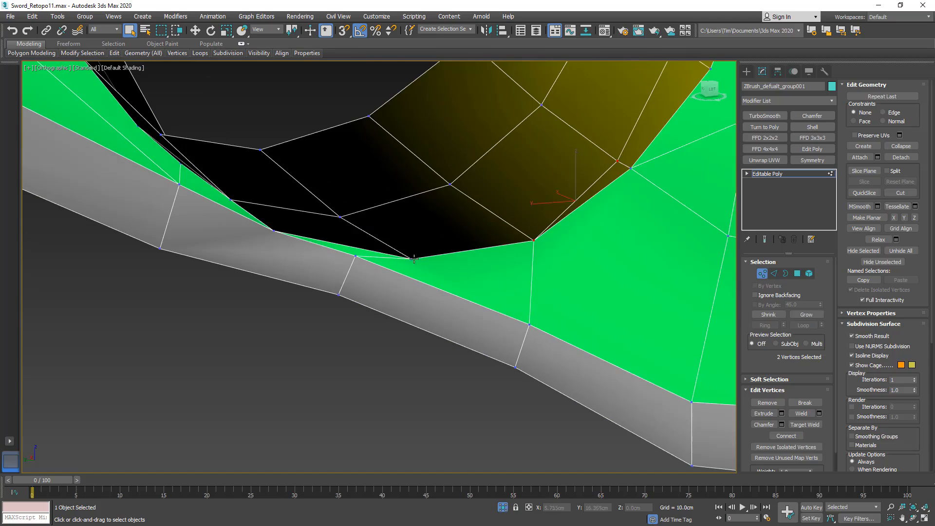
left_click(411, 260)
left_click(528, 326, "ctrl")
left_click(786, 436)
Connect the vertex where the horn's underside meets the grey guard to the guard's lower edge vertex.
middle_click_drag(375, 263, 414, 295, "alt")
left_click(403, 289)
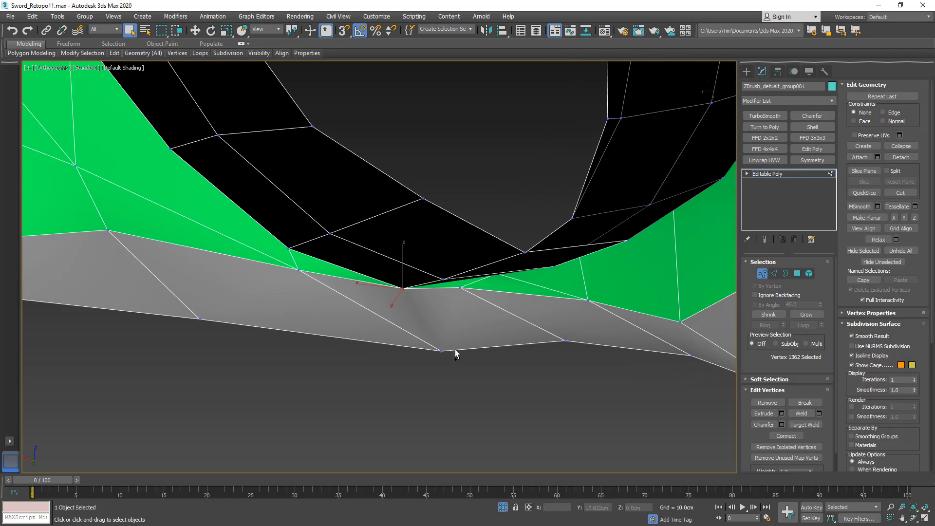
left_click(441, 350, "ctrl")
left_click(786, 436)
Connect the seam vertex on the horn's inner side to the nearest interior green vertex, splitting the large green face.
middle_click_drag(501, 343, 411, 307, "alt")
left_click(337, 232)
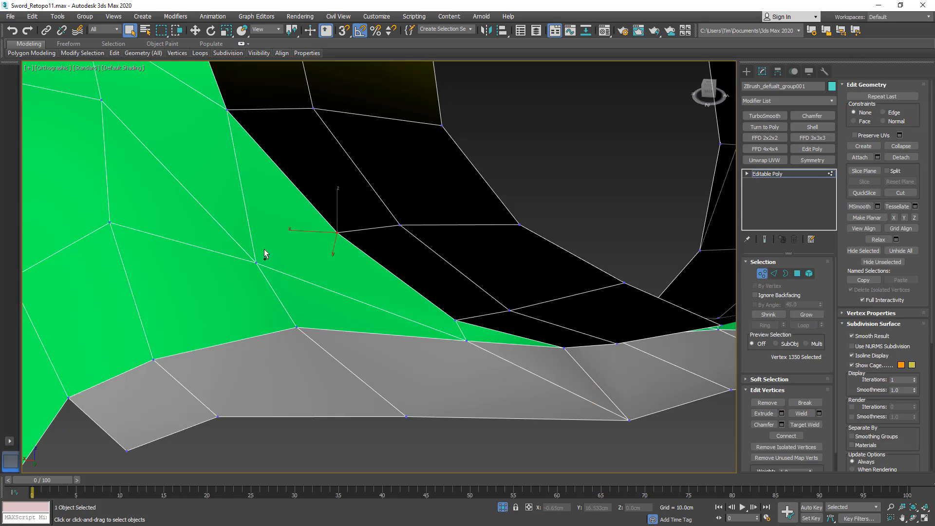
left_click(256, 263, "ctrl")
left_click(783, 436)
Connect the seam vertex partway up the horn's far side to the interior green vertex diagonally beside it.
middle_click_drag(217, 174, 334, 258, "alt")
scroll(362, 225, "up", 3)
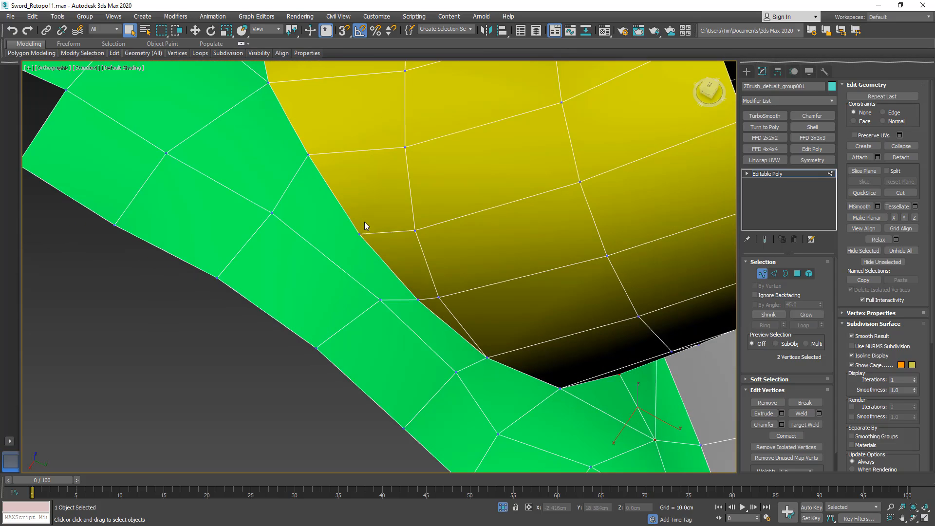
left_click(359, 234)
left_click(380, 300, "ctrl")
left_click(785, 436)
Connect the unlinked seam vertex around the horn's upper side to the interior vertex of the adjacent green face.
middle_click_drag(366, 265, 207, 226, "alt")
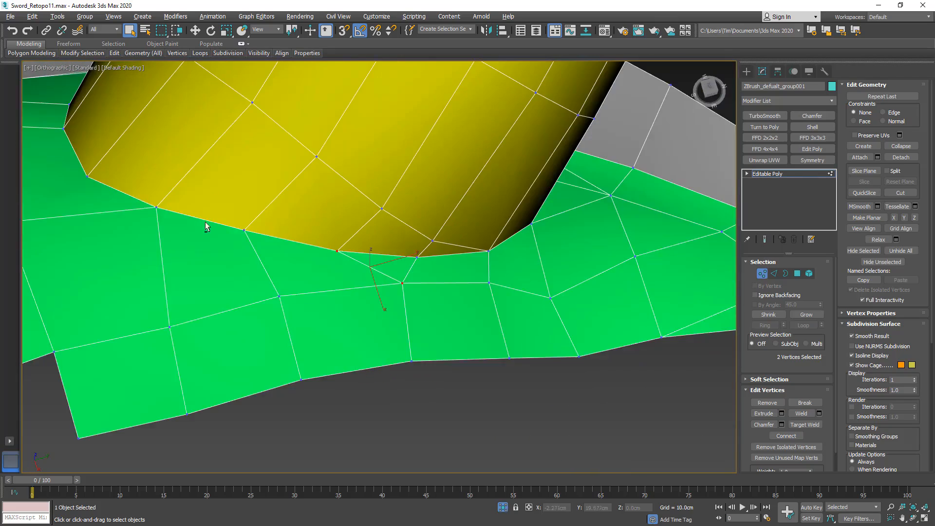
middle_click_drag(51, 228, 469, 271)
scroll(418, 255, "down", 5)
scroll(463, 241, "up", 5)
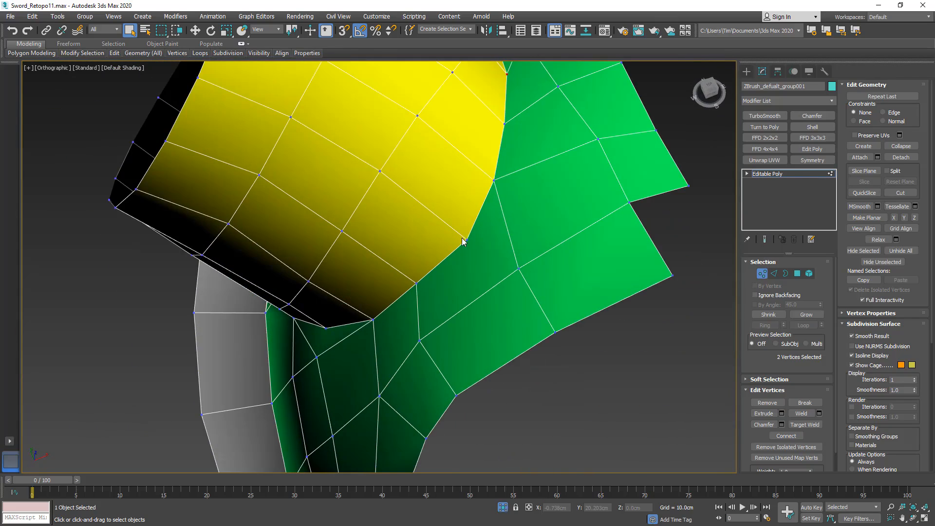
left_click(467, 239)
left_click(518, 268, "ctrl")
left_click(789, 436)
Connect the loose seam vertex on the horn's lower outer side to the nearby interior green vertex.
middle_click_drag(367, 300, 434, 270, "alt")
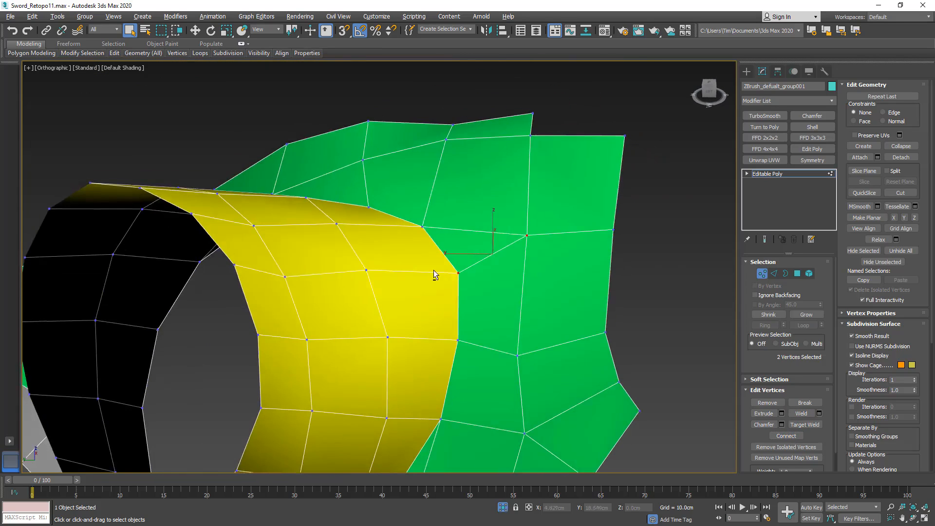
middle_click_drag(453, 405, 433, 256)
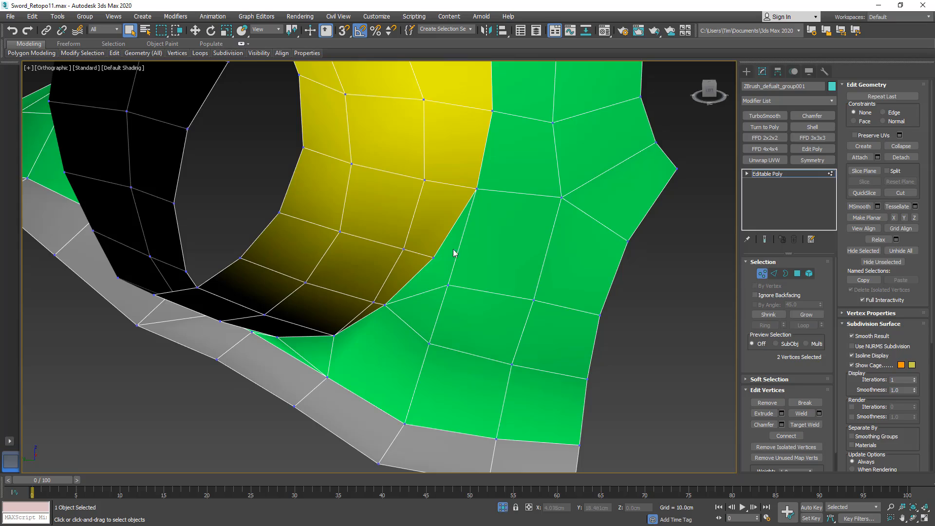
left_click_drag(425, 296, 422, 296)
left_click(784, 435)
middle_click_drag(378, 268, 333, 355, "alt")
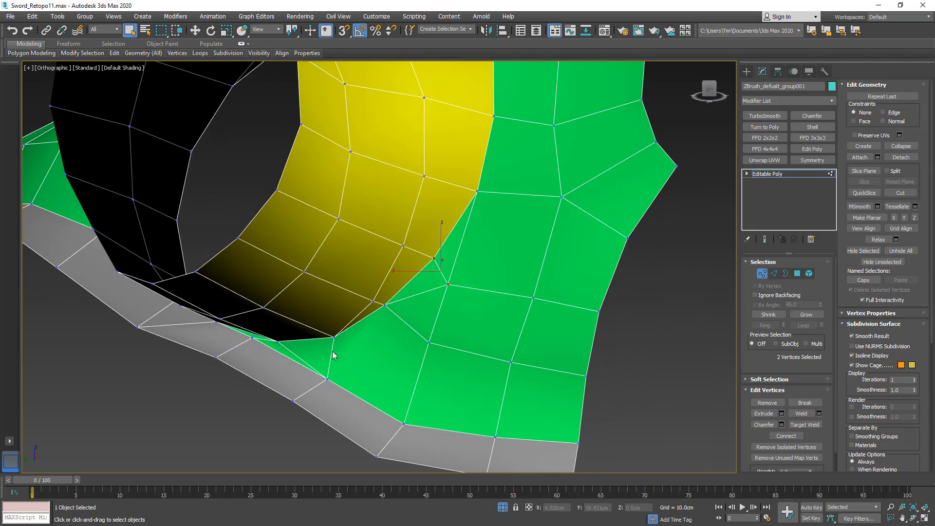
Connect the green and grey border vertex beneath the horn to the interior green vertex and leave vertex editing.
left_click(328, 379)
left_click(429, 342, "ctrl")
left_click(785, 436)
middle_click_drag(413, 314, 417, 254, "alt")
key("1")
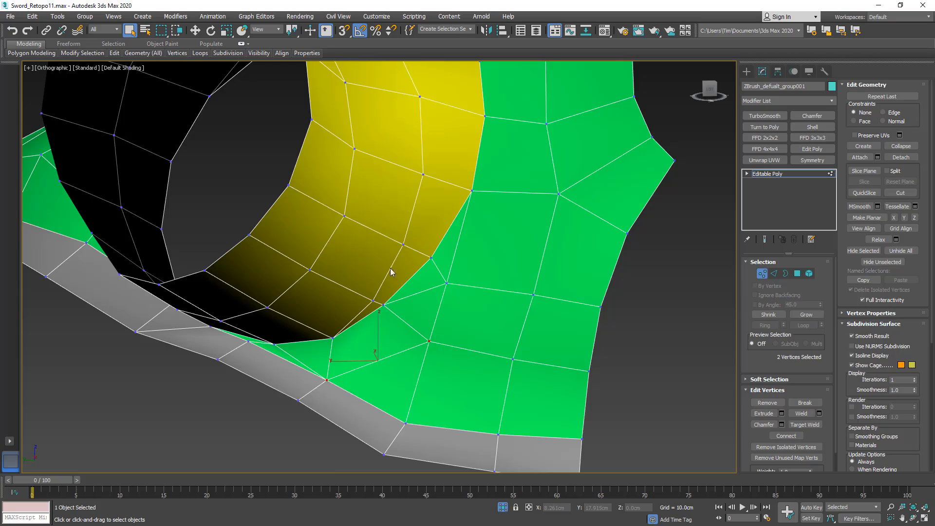
Unhide all of the sword's polygons and save the scene as Sword_Retopo12.max.
middle_click_drag(386, 212, 373, 270)
scroll(373, 270, "down", 2)
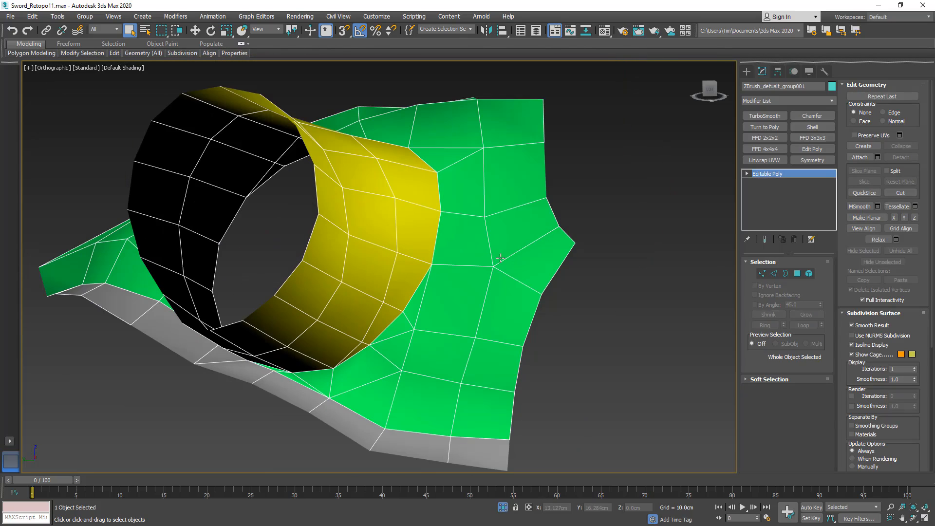
left_click(797, 273)
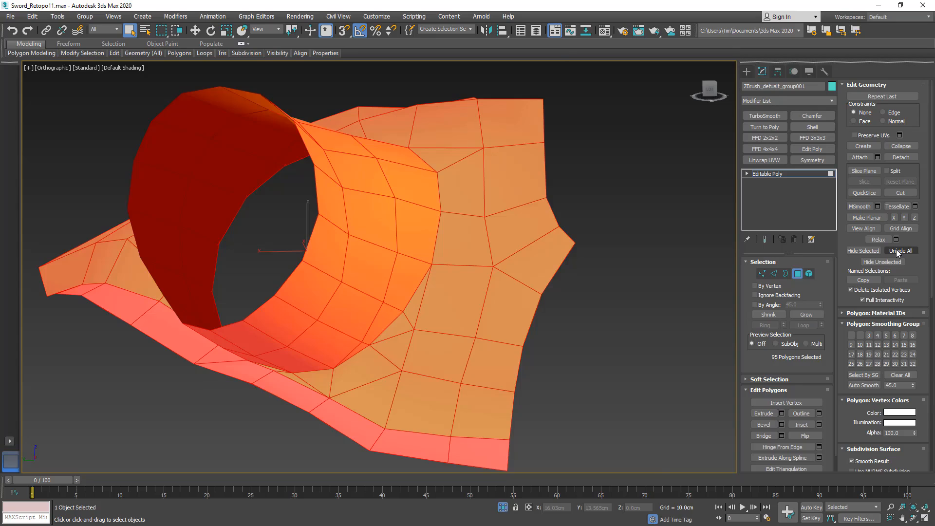
left_click(897, 251)
key("4")
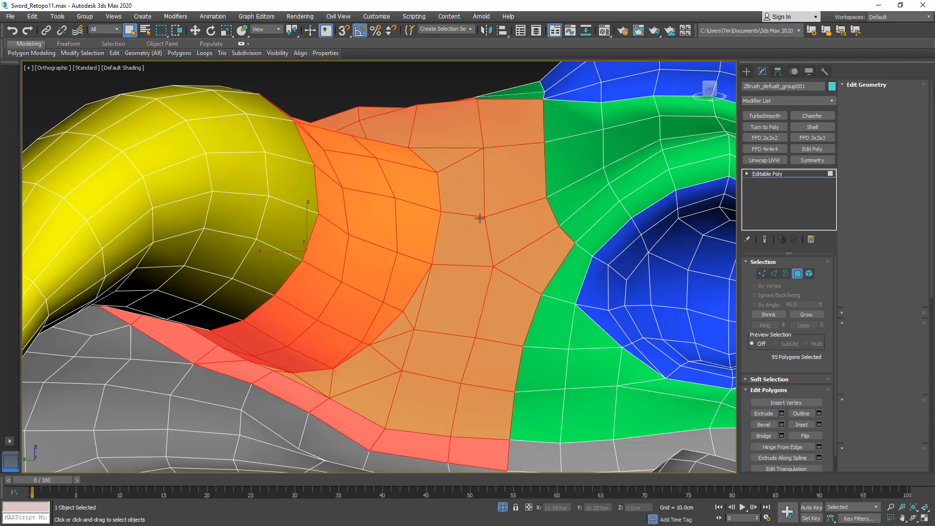
scroll(480, 218, "down", 5)
middle_click_drag(480, 218, 460, 247, "alt")
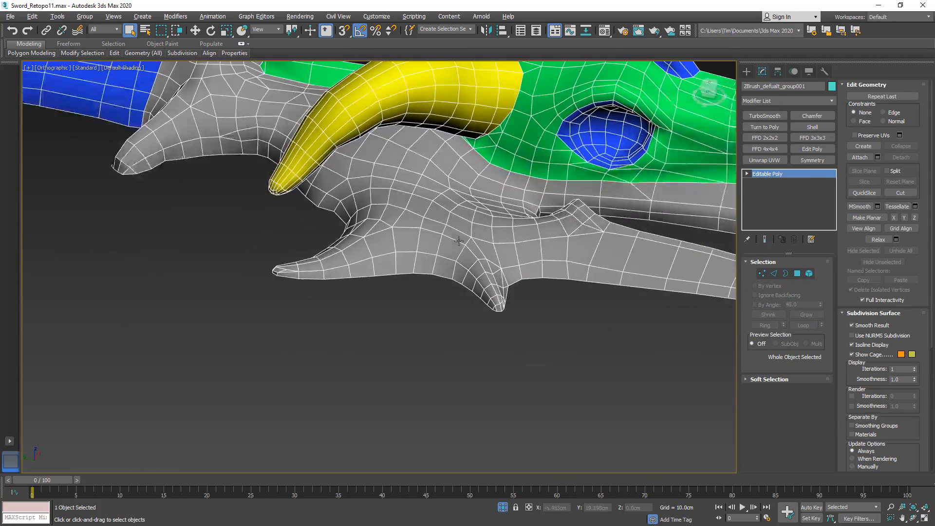
middle_click_drag(538, 136, 440, 275)
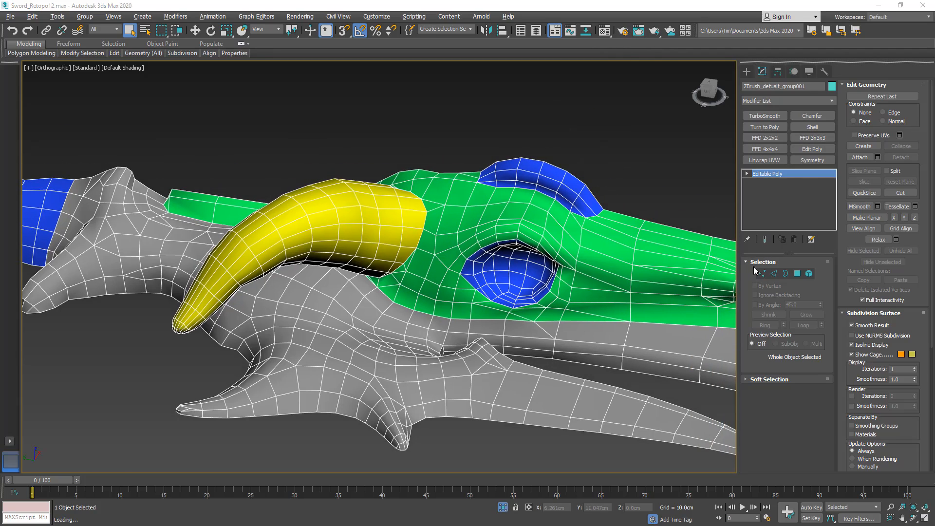
Clear the previous polygon selection and select all polygons at the tip of the yellow horn.
left_click(798, 274)
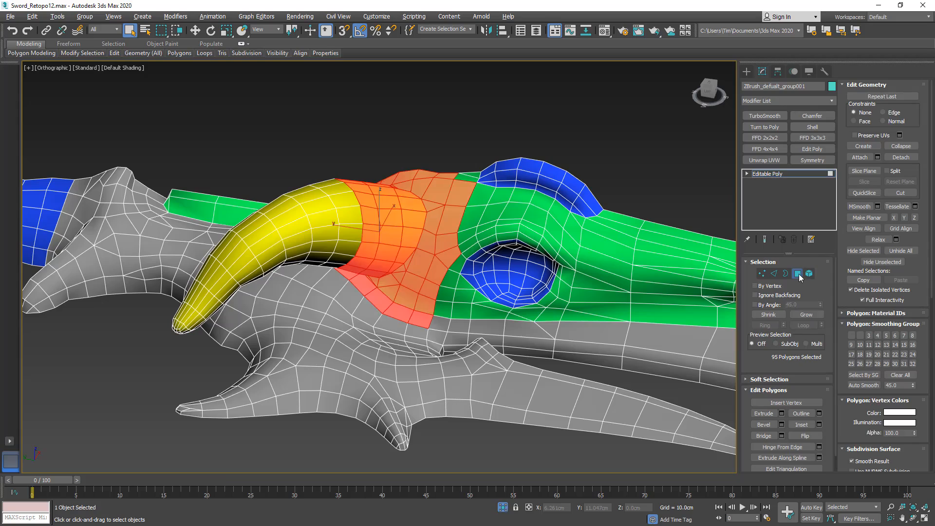
left_click(560, 118)
middle_click_drag(411, 188, 414, 218, "alt")
middle_click_drag(400, 274, 469, 113)
middle_click_drag(382, 190, 359, 188, "alt")
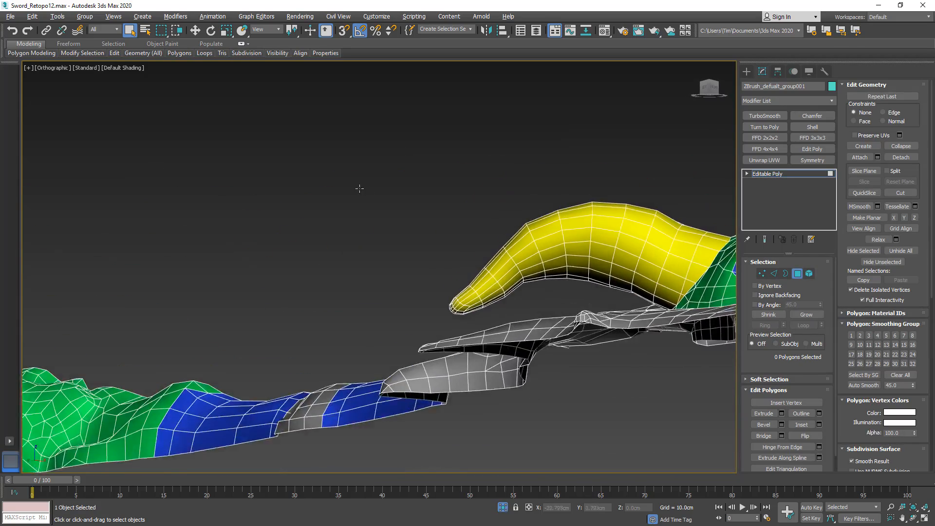
middle_click_drag(418, 239, 413, 144)
scroll(413, 144, "up", 5)
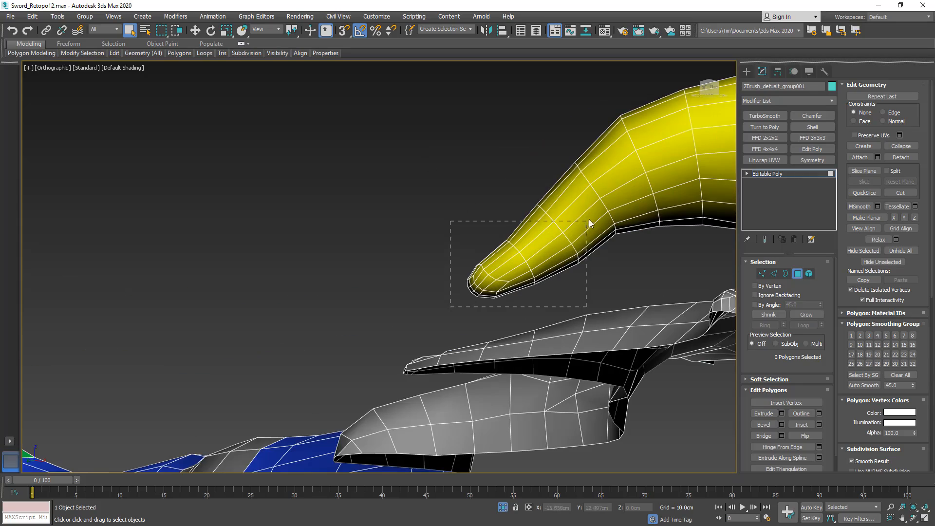
left_click_drag(589, 219, 586, 195)
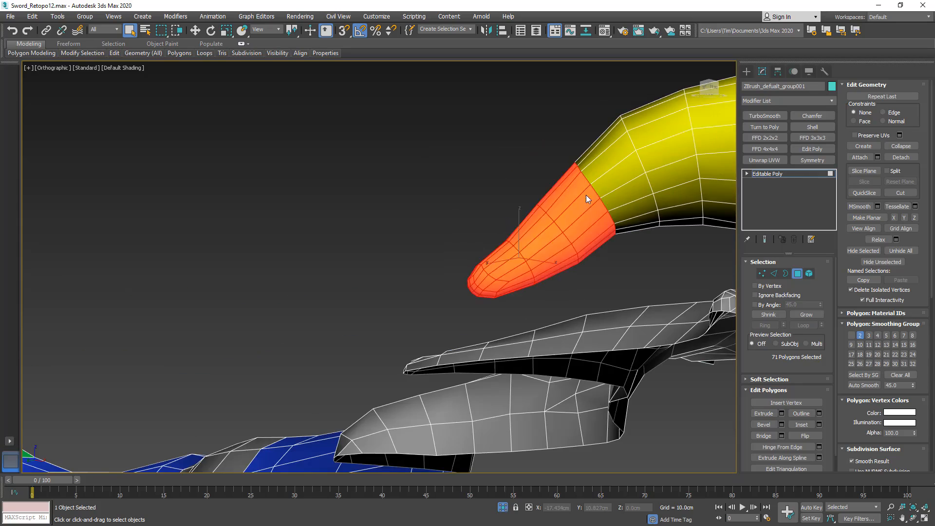
Grow the polygon selection seven times from the horn's tip toward its base.
scroll(585, 195, "down", 2)
middle_click_drag(586, 195, 768, 301, "alt")
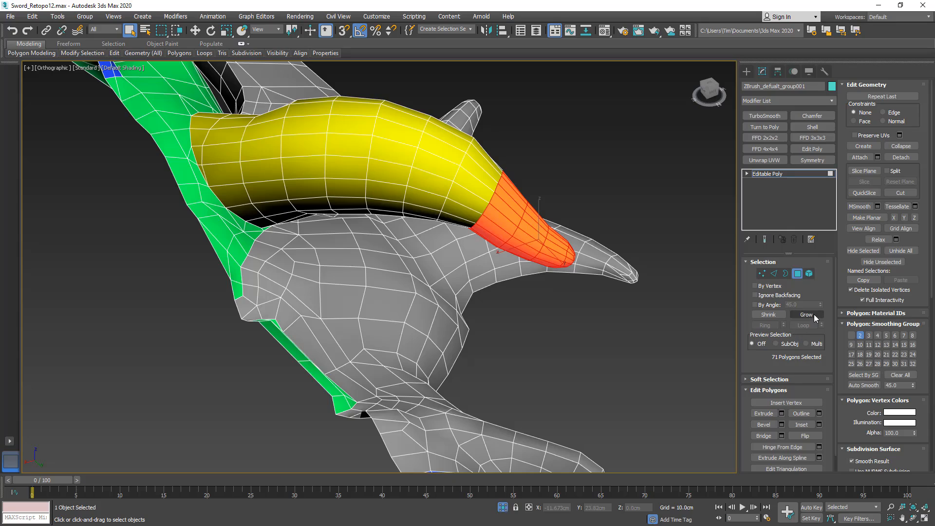
left_click(815, 316)
left_click(815, 316)
left_click(814, 317)
left_click(815, 316)
left_click(815, 317)
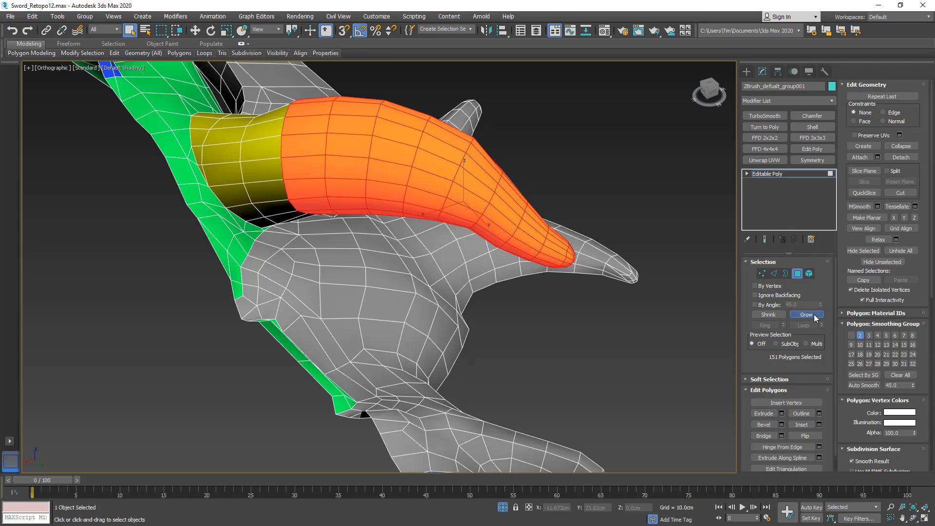
left_click(815, 317)
left_click(815, 316)
middle_click_drag(637, 276, 416, 215, "alt")
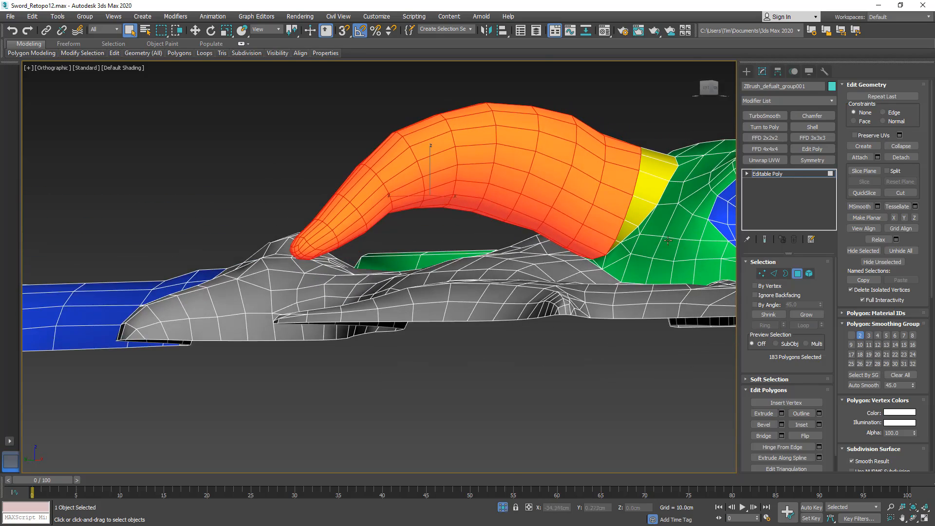
Add the remaining yellow polygons around the horn's base, along the green seam, to the selection.
scroll(625, 242, "up", 3)
left_click(602, 248, "ctrl")
left_click(623, 225, "ctrl")
left_click(645, 173, "ctrl")
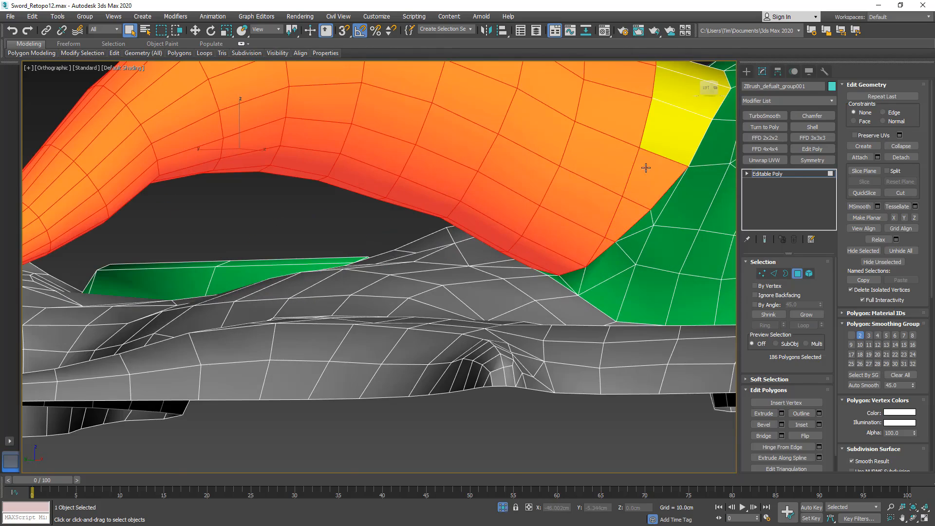
middle_click_drag(646, 167, 570, 268, "alt")
left_click(569, 267, "ctrl")
left_click(591, 226, "ctrl")
left_click(612, 180, "ctrl")
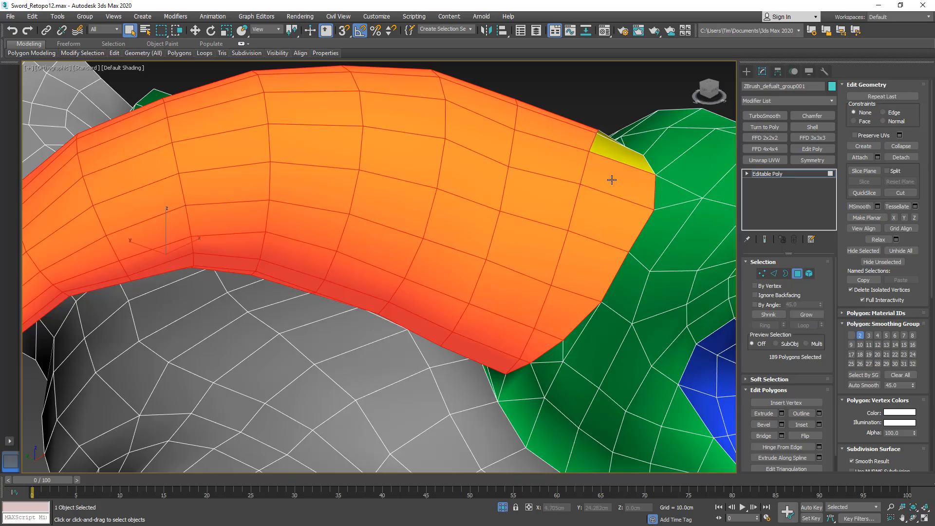
middle_click_drag(612, 180, 472, 158, "alt")
left_click(469, 238, "ctrl")
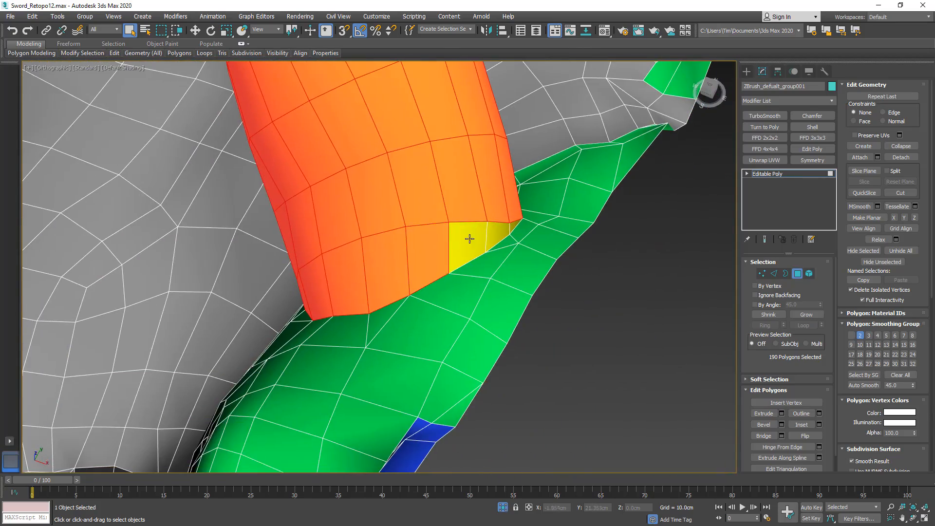
Add the last three polygons at the yellow horn's base to the selection and detach the horn as Object001.
middle_click_drag(469, 239, 103, 295, "alt")
left_click(371, 208, "ctrl")
left_click(355, 222, "ctrl")
left_click(364, 241, "ctrl")
scroll(486, 225, "up", 3)
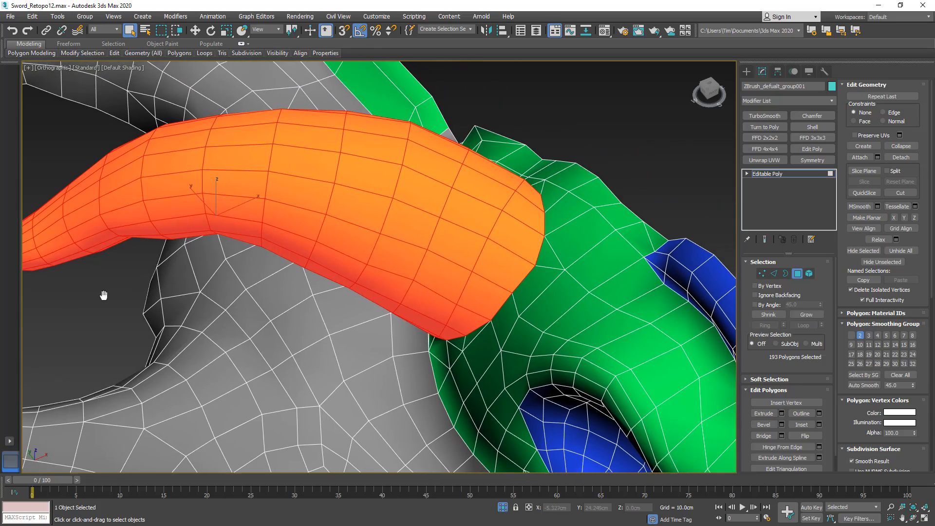
left_click(900, 157)
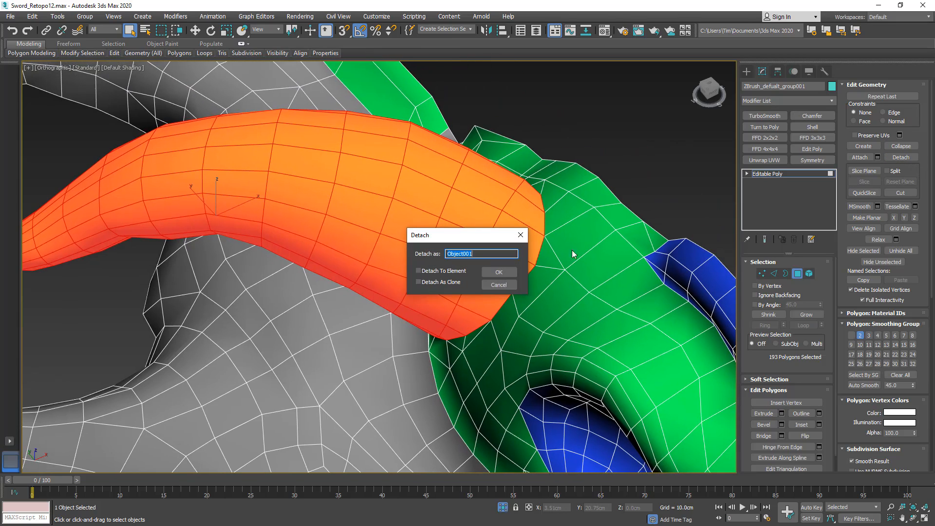
left_click(494, 271)
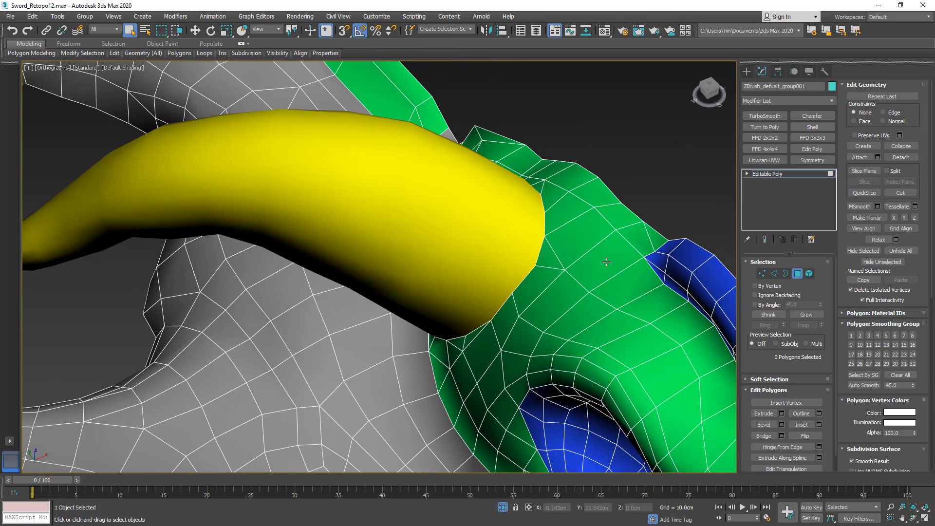
left_click(794, 272)
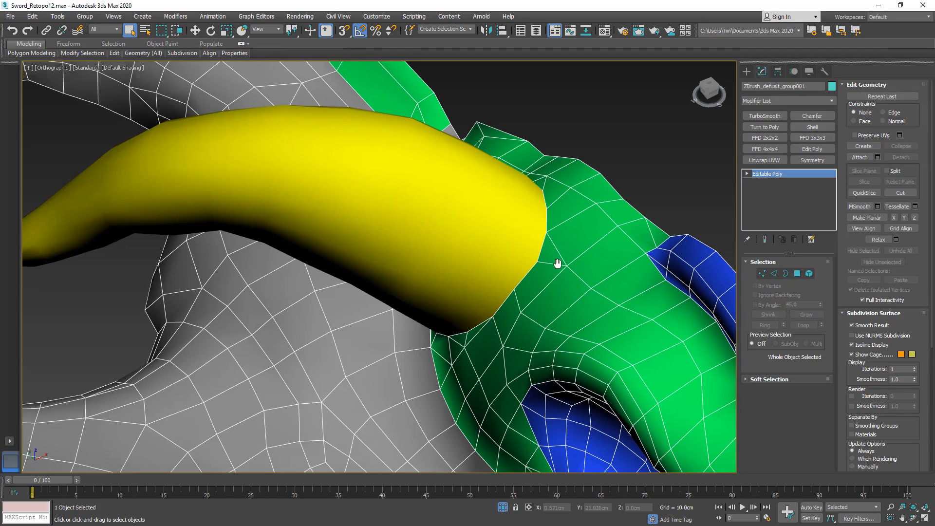
Isolate the sword body with edged faces shown and cap the open border where the horn was attached.
middle_click_drag(557, 265, 557, 239)
key("F4")
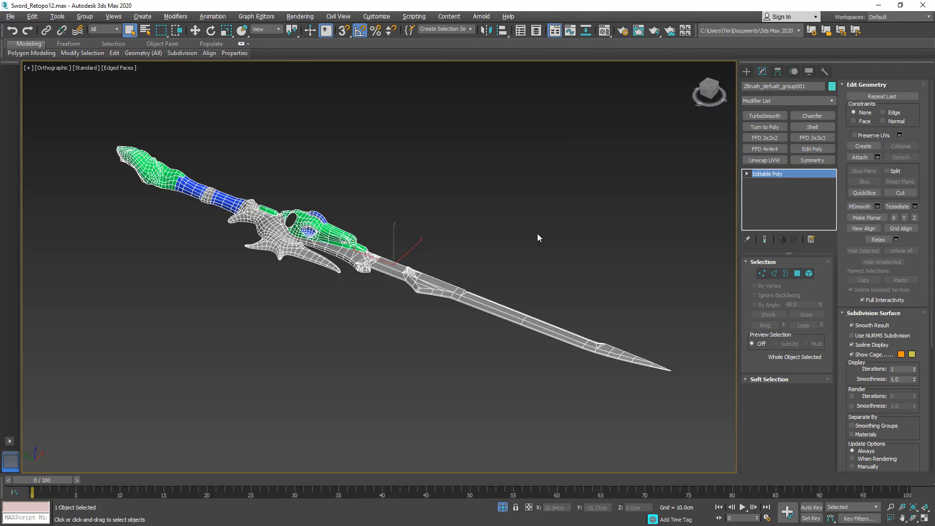
middle_click_drag(296, 229, 411, 233, "alt")
scroll(483, 213, "up", 5)
scroll(484, 213, "up", 2)
middle_click_drag(483, 213, 401, 334, "alt")
middle_click_drag(401, 334, 470, 269)
scroll(381, 335, "up", 4)
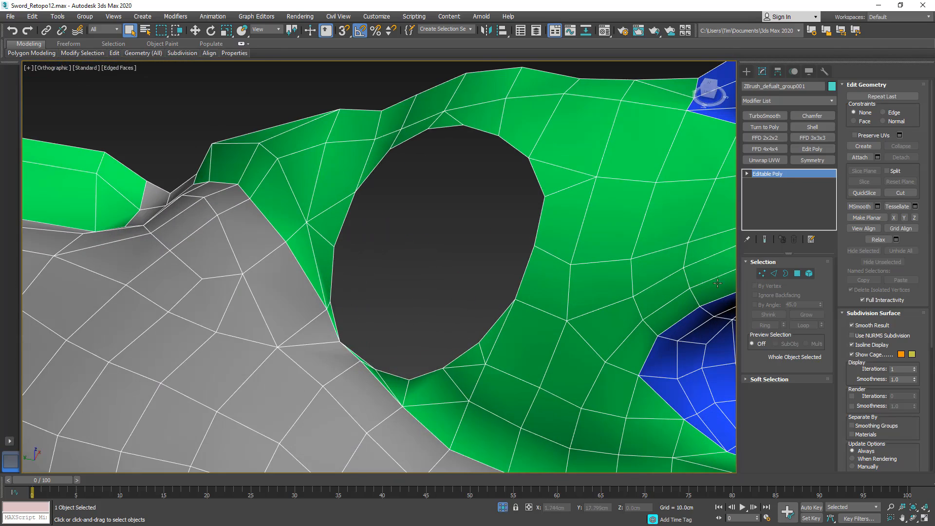
left_click(785, 274)
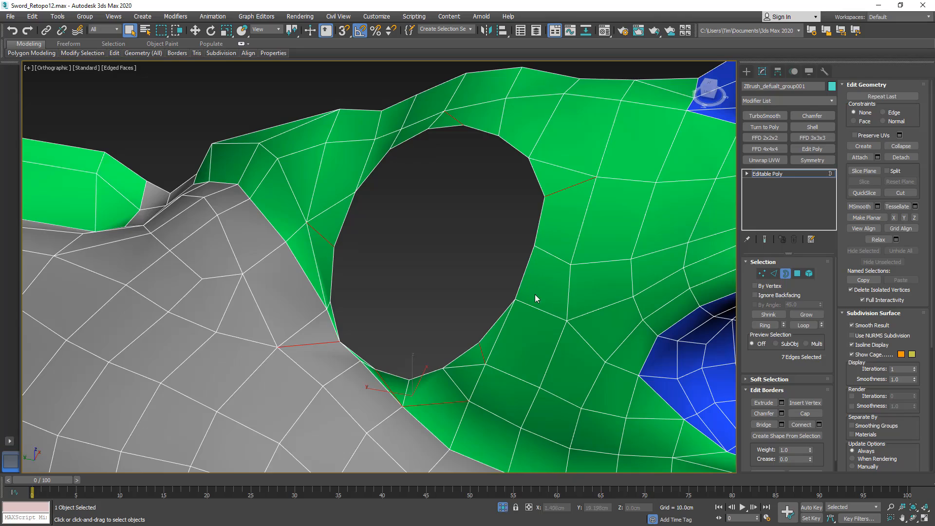
left_click(521, 286)
middle_click_drag(521, 286, 509, 302, "alt")
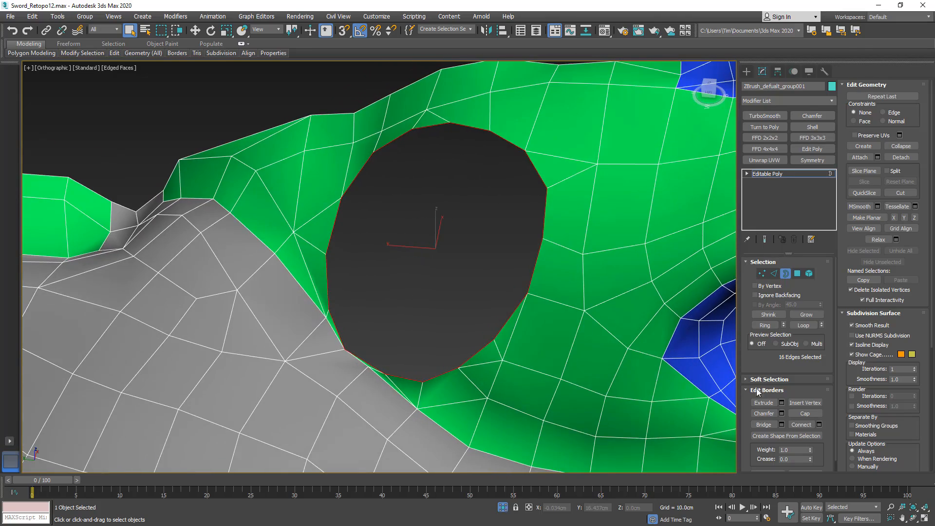
left_click(803, 414)
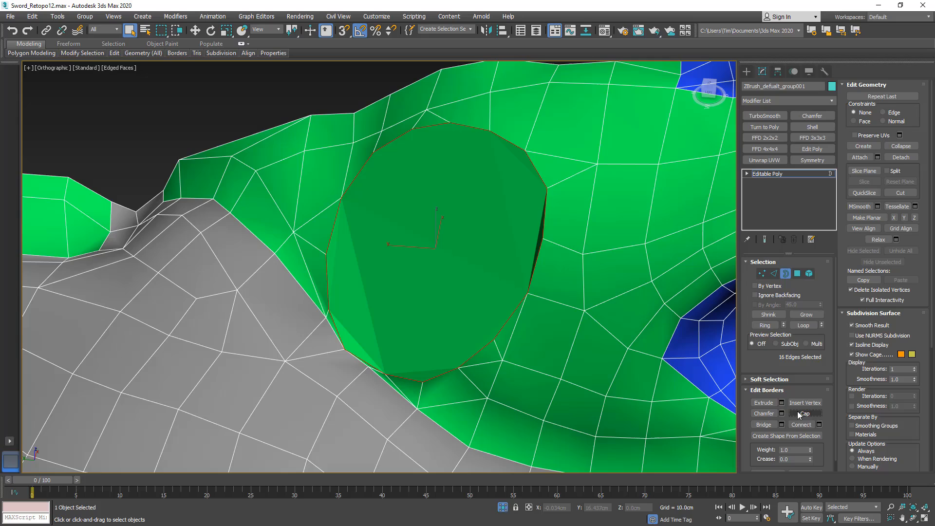
Inset the new cap polygon by 1.0 cm and collapse the inner polygon into a single central vertex.
left_click(798, 274)
left_click(499, 219)
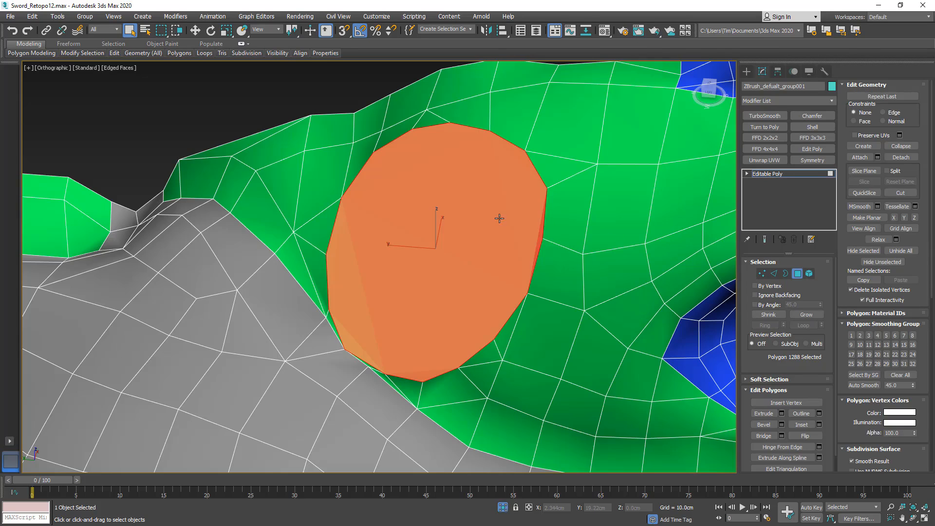
left_click(819, 425)
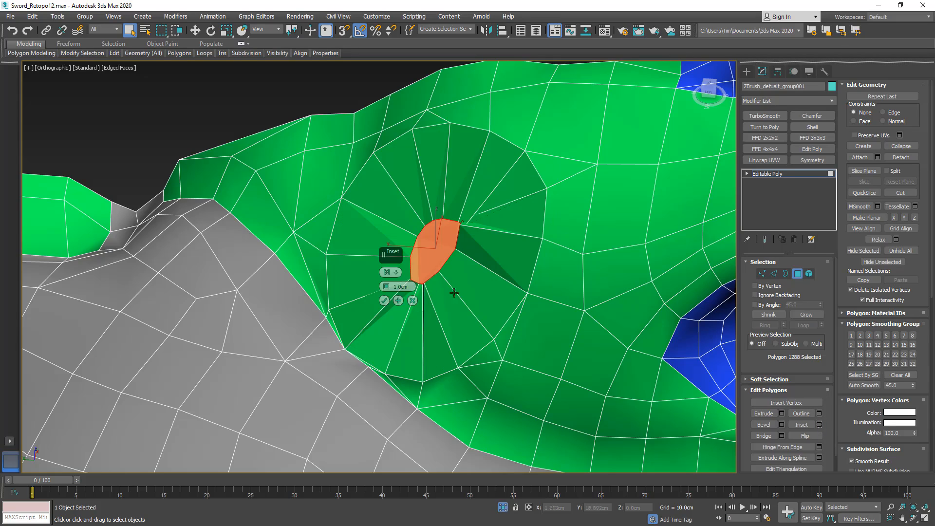
left_click(384, 301)
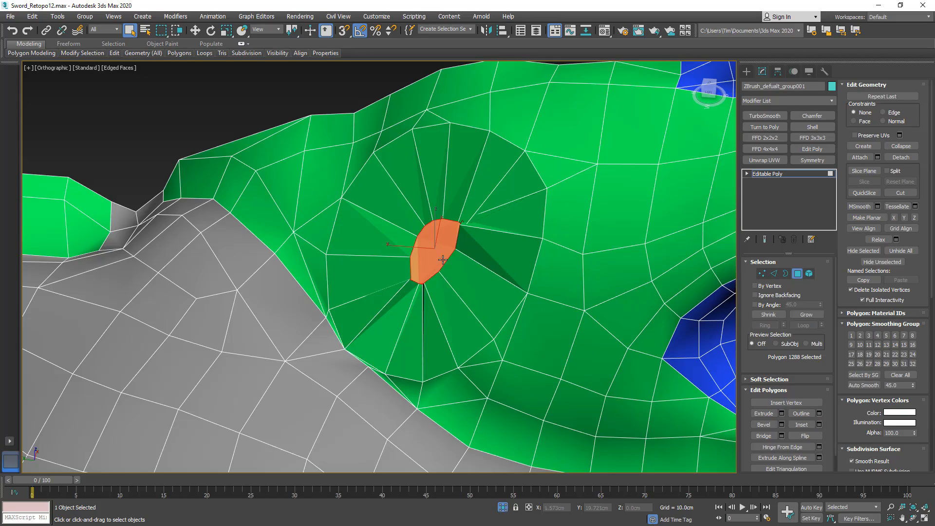
left_click(903, 147)
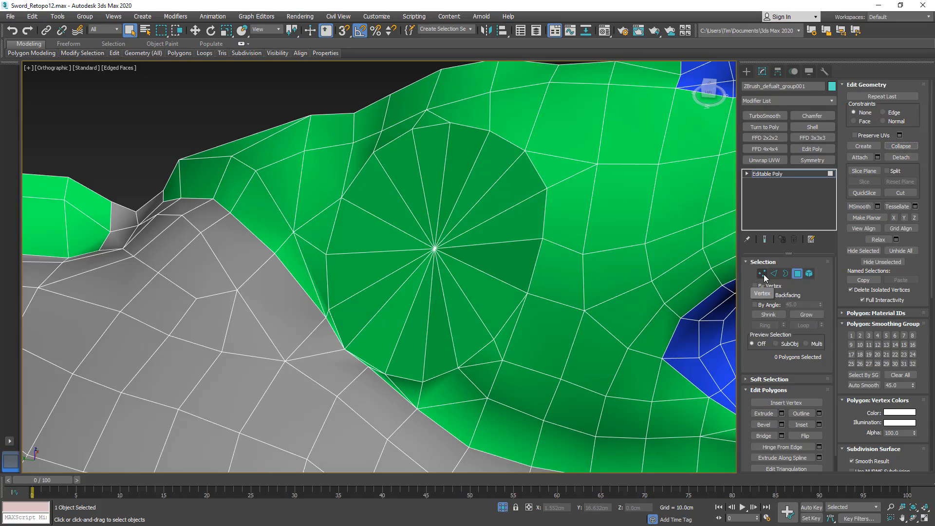
middle_click_drag(508, 205, 496, 234, "alt")
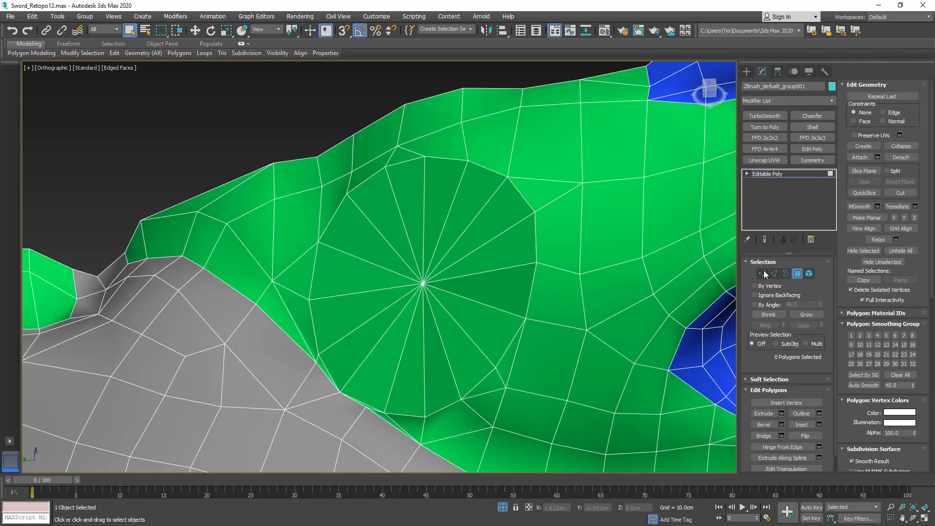
left_click(763, 274)
left_click(423, 282)
middle_click_drag(423, 283, 361, 281, "alt")
key("1")
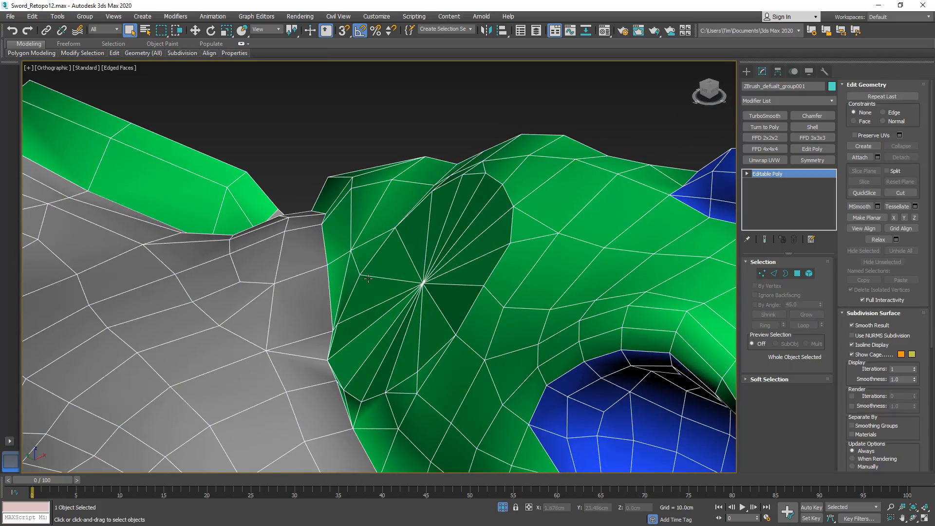
Exit isolation and hide the Sword_Highpoly layer so that only the low-poly sword parts are shown.
key("alt+q")
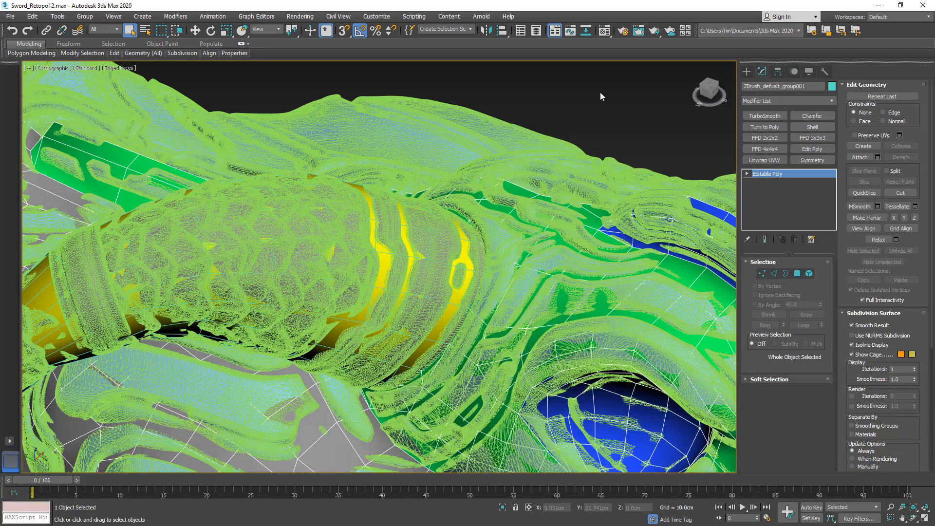
left_click(535, 32)
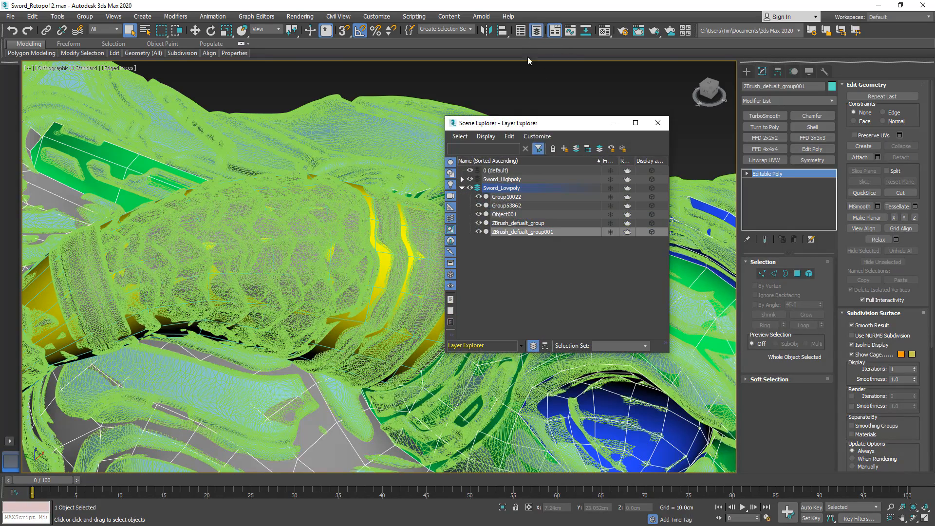
left_click(471, 179)
left_click_drag(530, 124, 653, 144)
key("m")
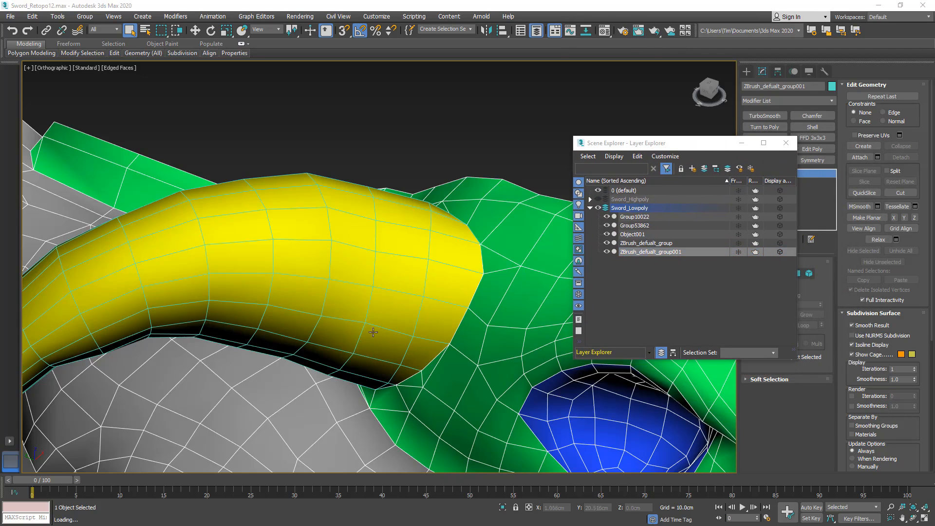
scroll(264, 383, "down", 10)
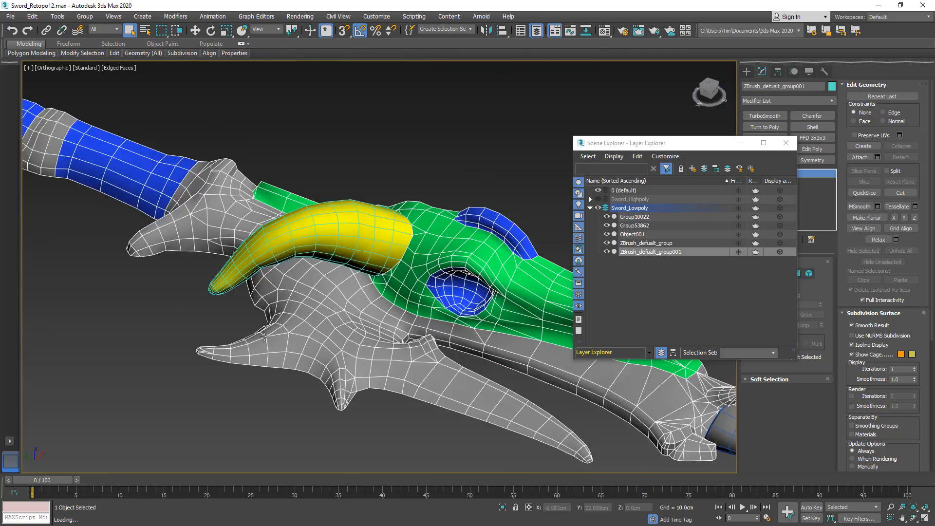
middle_click_drag(274, 364, 363, 344, "alt")
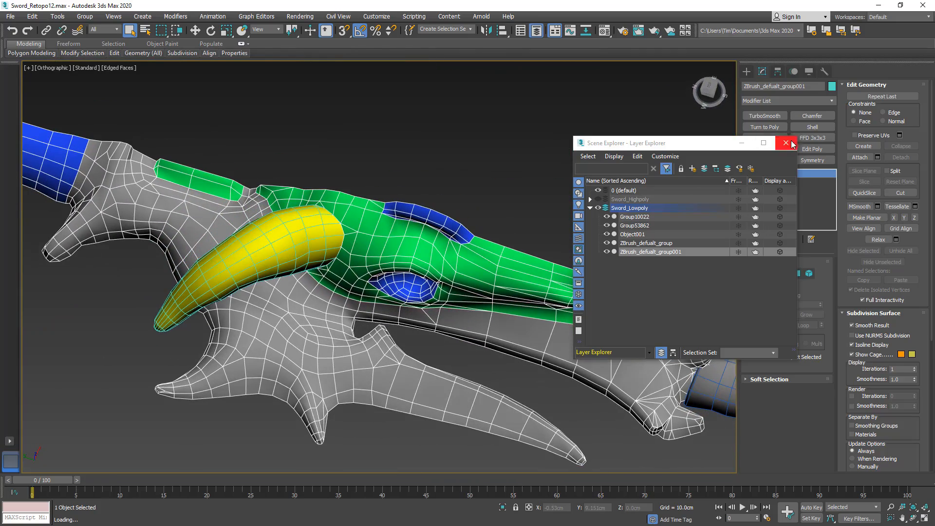
left_click(785, 142)
Select the edge ring through the small hook on the guard, and clear the selection.
left_click(774, 274)
scroll(355, 363, "up", 6)
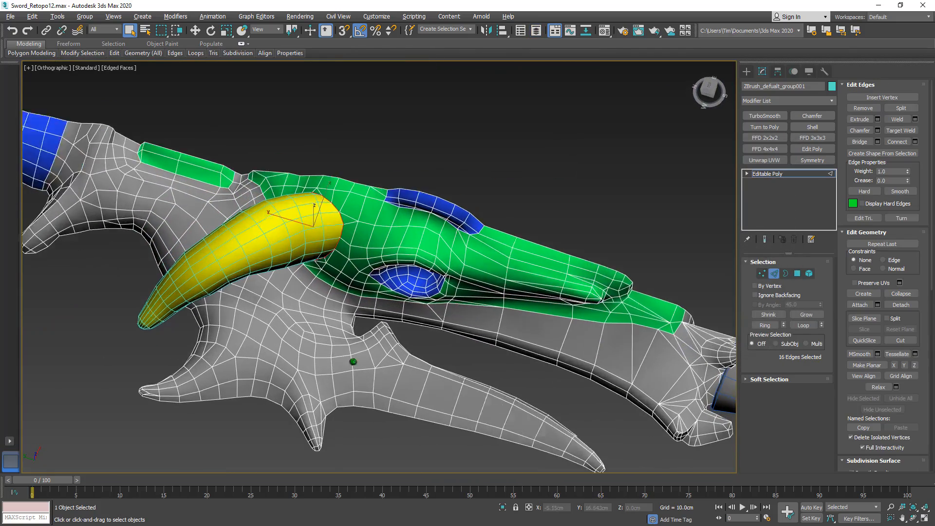
left_click(429, 301)
middle_click_drag(429, 301, 532, 307, "alt")
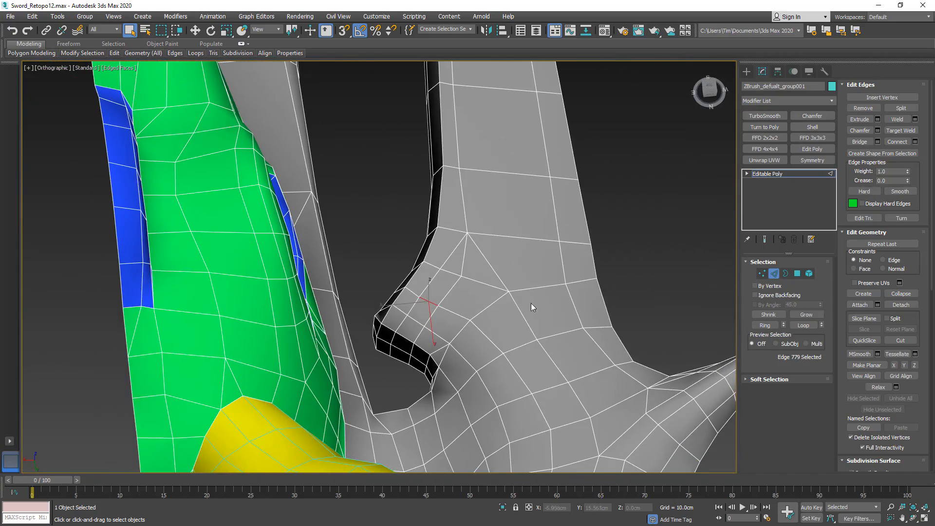
left_click(763, 325)
left_click(454, 284)
scroll(448, 286, "down", 5)
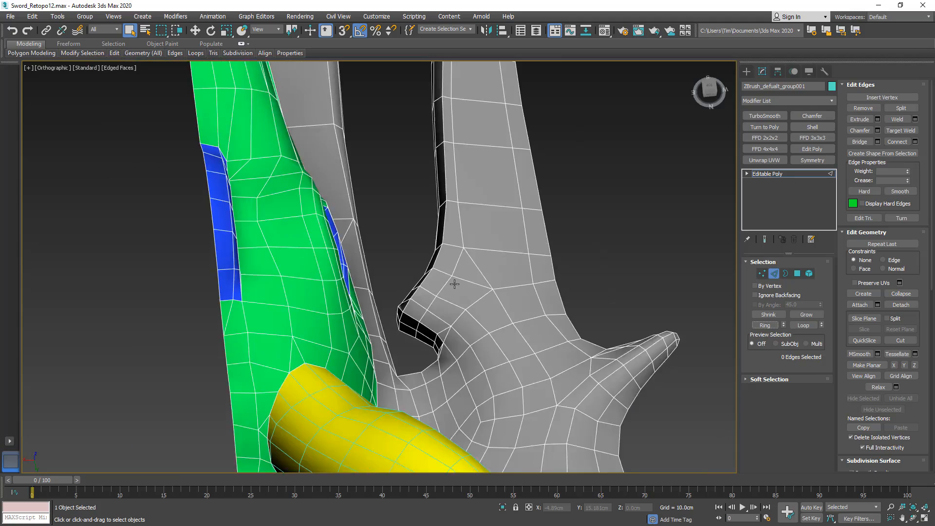
Select the edge ring along the guard arm's underside, drop the edges near the lower spike's tip, and clear the selection.
middle_click_drag(441, 288, 355, 309, "alt")
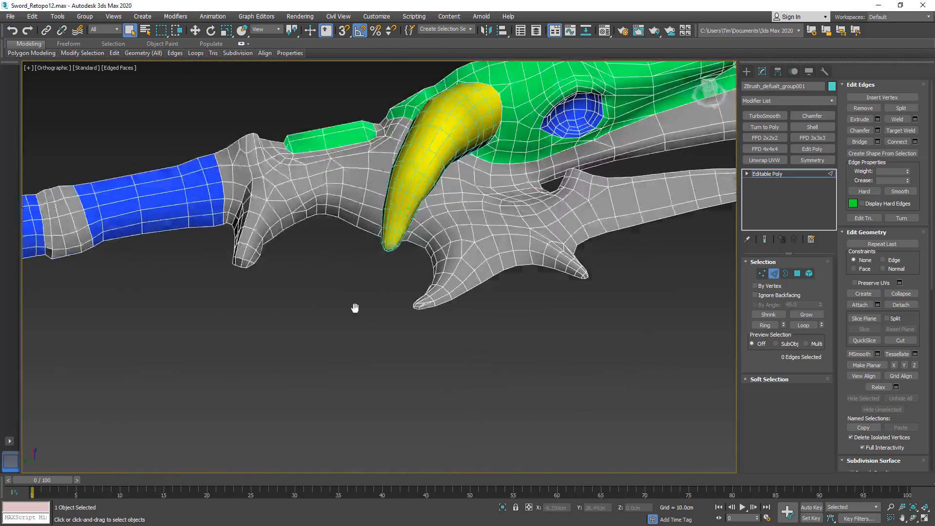
scroll(344, 263, "up", 6)
middle_click_drag(329, 255, 332, 241, "alt")
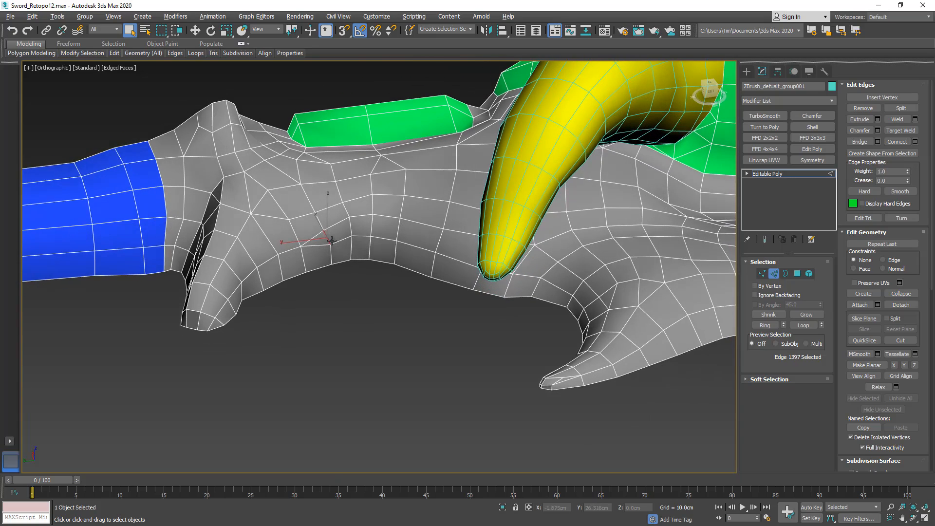
left_click(765, 325)
middle_click_drag(608, 336, 636, 361, "alt")
left_click_drag(643, 319, 642, 321, "alt")
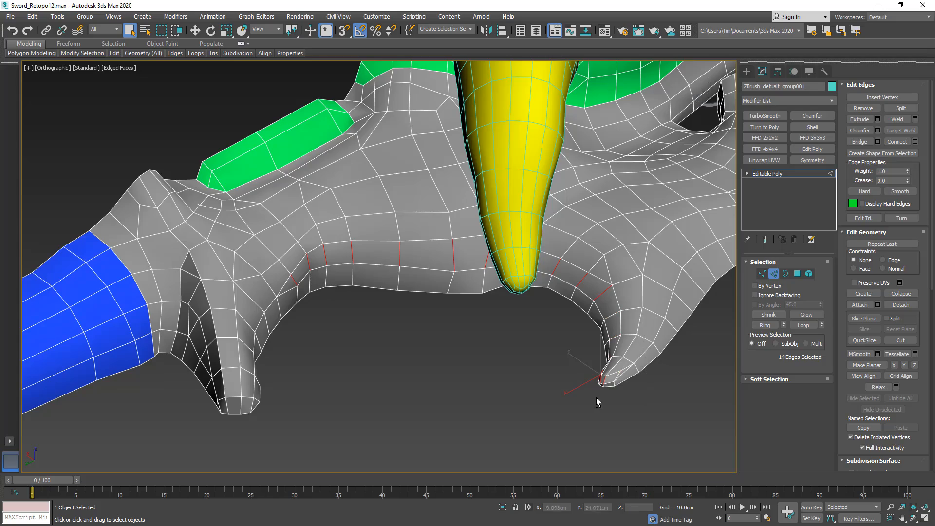
left_click_drag(587, 398, 638, 327, "alt")
mouse_move(621, 336)
middle_mouse_down("alt")
mouse_move(626, 306)
mouse_move(620, 318)
middle_mouse_up("alt")
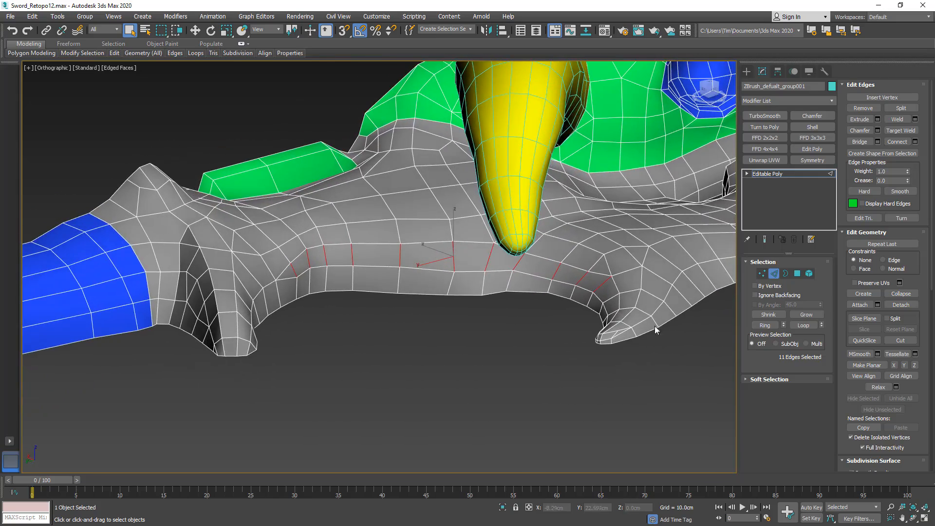
key("ctrl+d")
Collapse the edge on the side of the guard arm below the green strip.
middle_click_drag(602, 245, 409, 158, "alt")
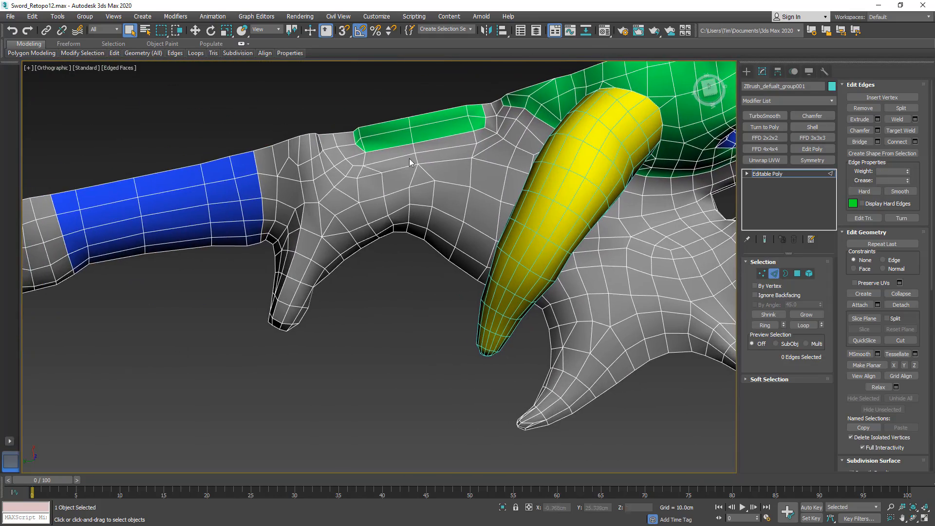
left_click(418, 186)
key("ctrl+alt+c")
middle_click_drag(369, 155, 477, 206, "alt")
middle_click_drag(542, 144, 519, 178)
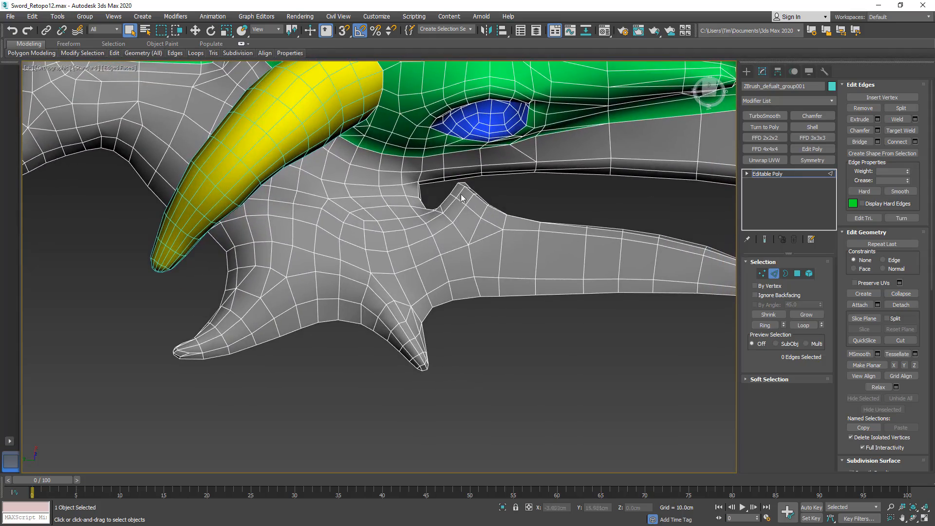
Select the edge ring across the guard from beside the hook, exclude the handle spike and arm edges, and clear the selection.
left_click(421, 219)
middle_click_drag(422, 220, 363, 196, "alt")
left_click(765, 326)
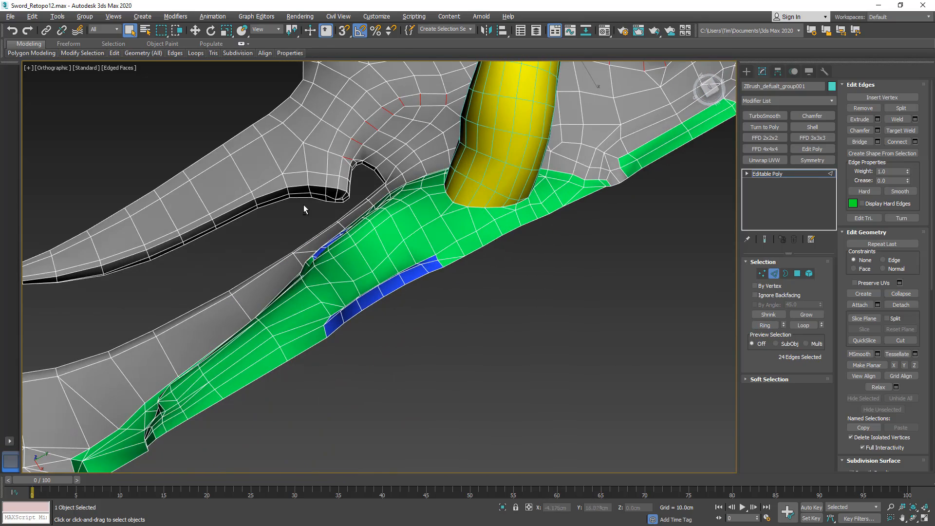
middle_click_drag(394, 136, 349, 295, "alt")
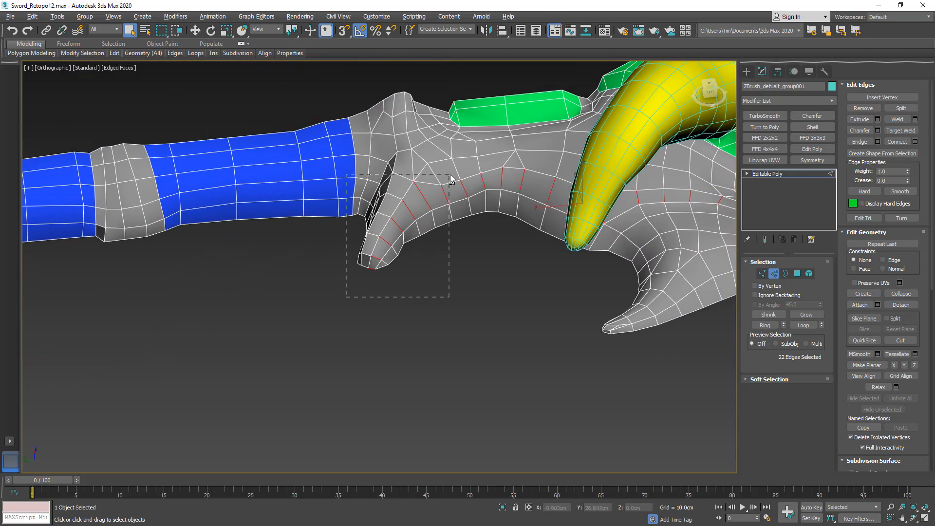
left_click_drag(449, 179, 452, 172, "alt")
middle_click_drag(451, 171, 436, 221, "alt")
left_click_drag(347, 145, 471, 232, "alt")
key("F3")
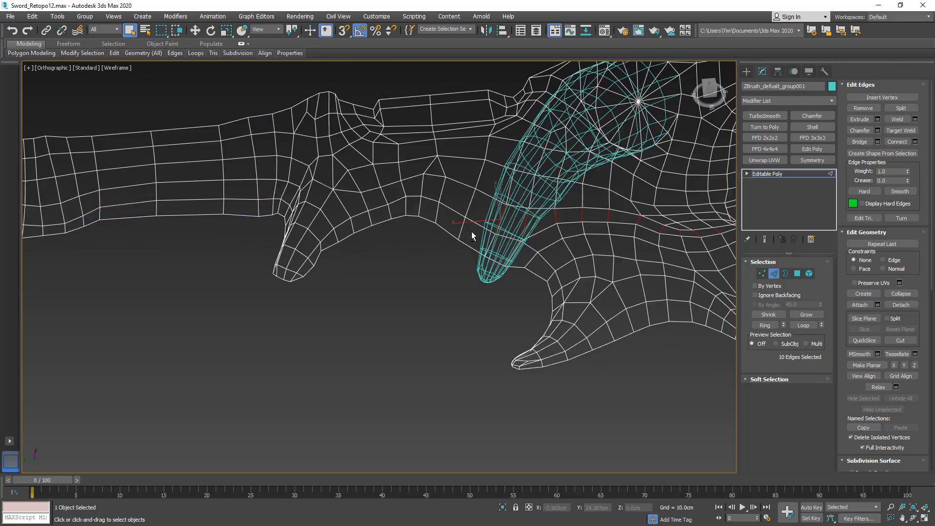
left_click_drag(449, 293, 536, 191, "alt")
mouse_move(536, 191)
middle_mouse_down("alt")
mouse_move(569, 184)
mouse_move(426, 196)
mouse_move(417, 226)
mouse_move(403, 198)
mouse_move(423, 206)
mouse_move(429, 224)
mouse_move(406, 238)
mouse_move(421, 286)
middle_mouse_up("alt")
key("F3")
left_click(442, 217)
Isolate the sword body and examine its topology around the capped hole, the green head section, the guard and the blade base.
key("alt+q")
middle_click_drag(329, 244, 491, 226)
scroll(379, 204, "up", 5)
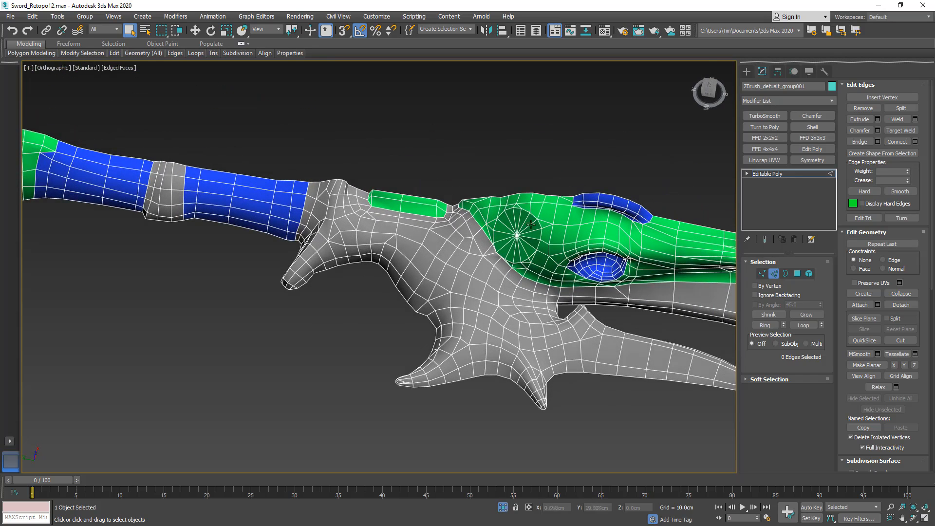
scroll(531, 223, "up", 10)
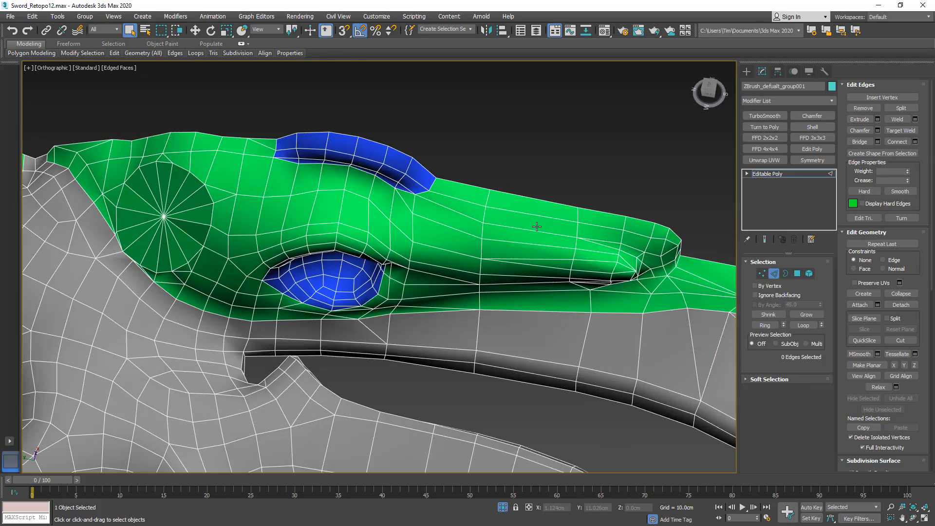
scroll(633, 308, "down", 4)
middle_click_drag(632, 309, 589, 243, "alt")
middle_click_drag(589, 243, 471, 265)
scroll(592, 274, "up", 6)
scroll(593, 277, "down", 4)
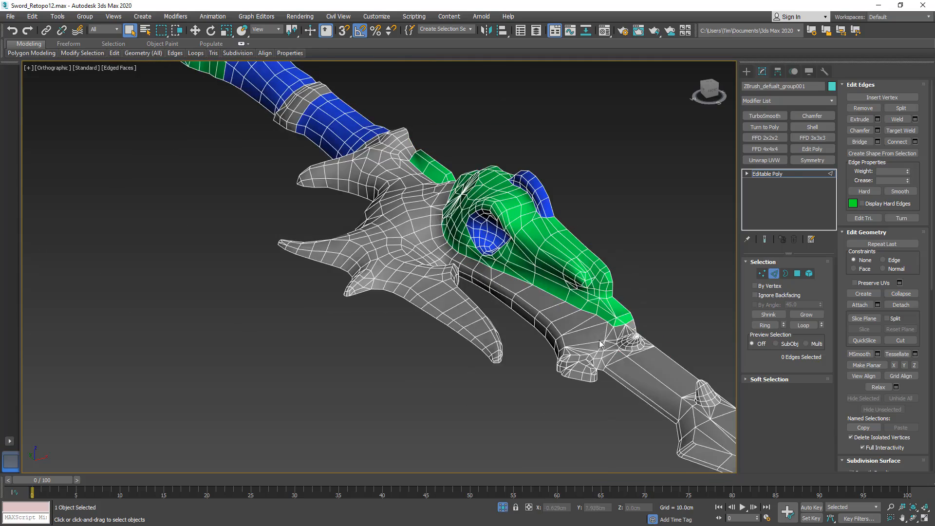
Select the edge ring around the small spike at the blade base and collapse it.
middle_click_drag(598, 340, 496, 210)
scroll(379, 275, "up", 4)
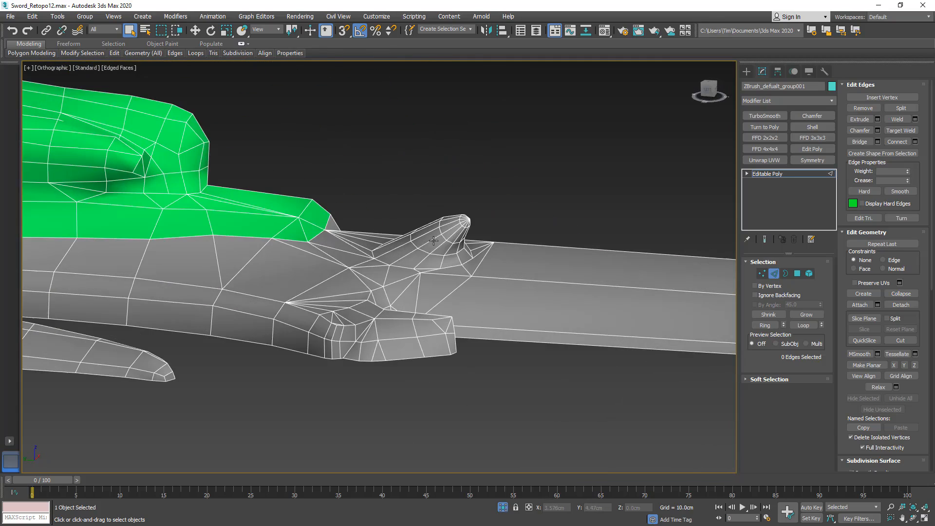
left_click(438, 244)
middle_click_drag(439, 244, 456, 235, "alt")
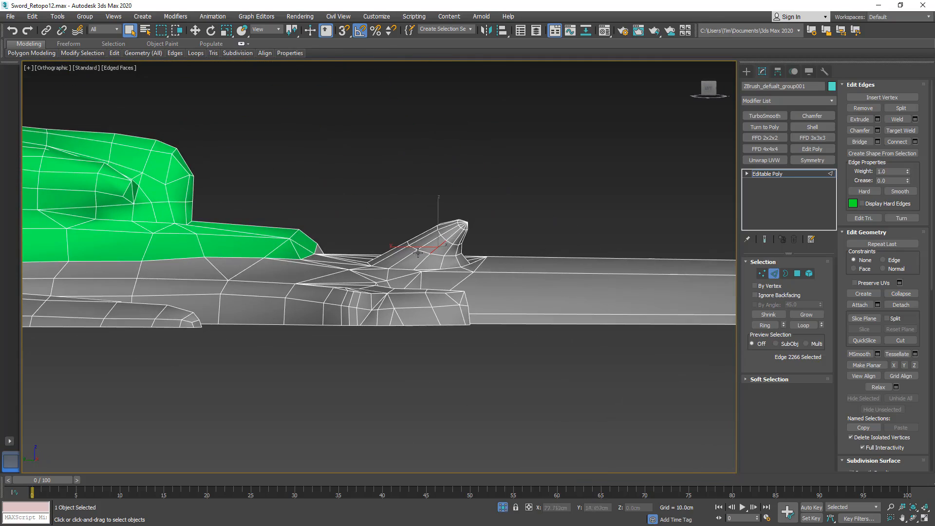
middle_click_drag(576, 257, 285, 275)
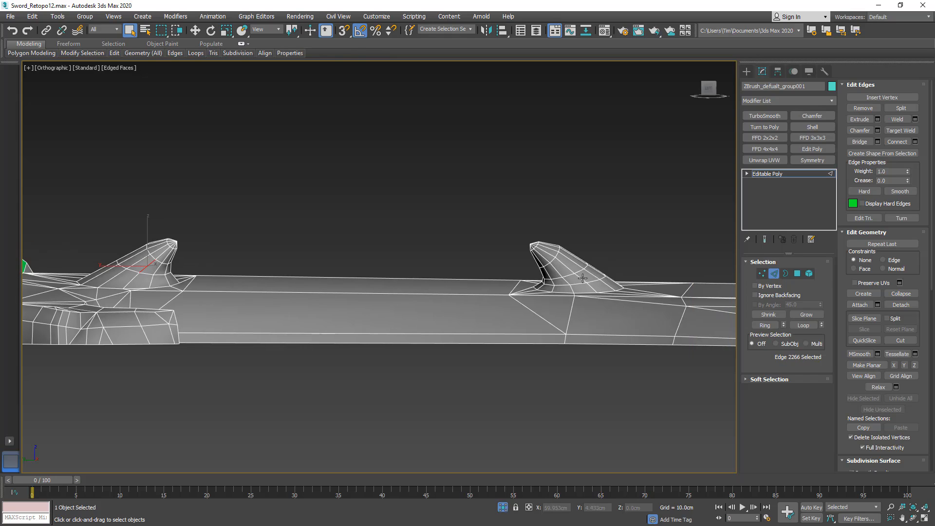
left_click(761, 326)
middle_click_drag(195, 322, 350, 385)
key("ctrl+alt+c")
scroll(347, 300, "down", 2)
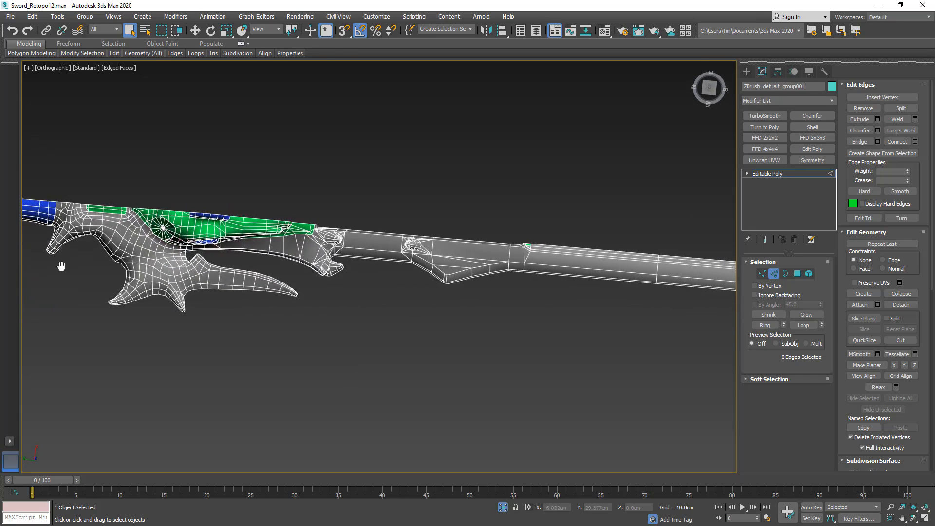
Switch to vertex editing and move the vertex on the underside of the guard spike beside the blue handle to smooth its contour.
middle_click_drag(61, 266, 469, 236)
key("2")
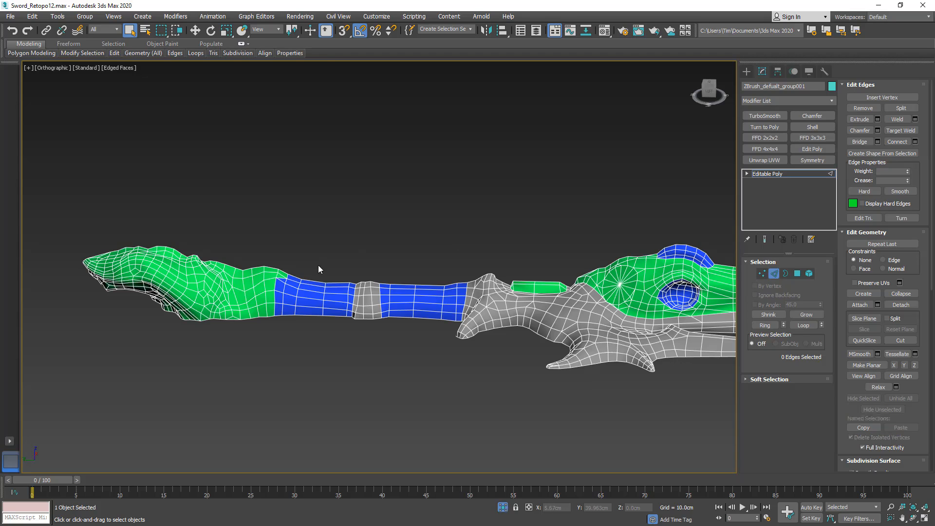
middle_click_drag(471, 249, 535, 229, "alt")
scroll(592, 232, "up", 10)
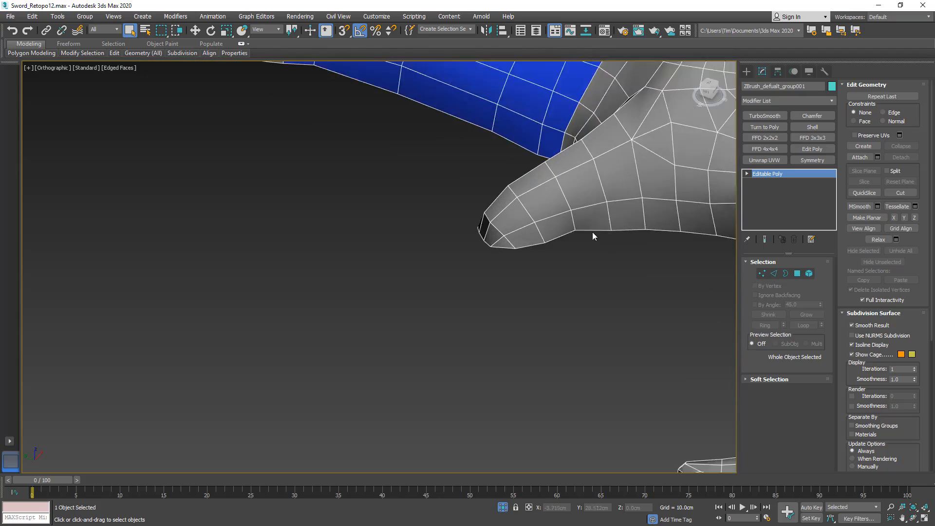
left_click(762, 274)
left_click(557, 227)
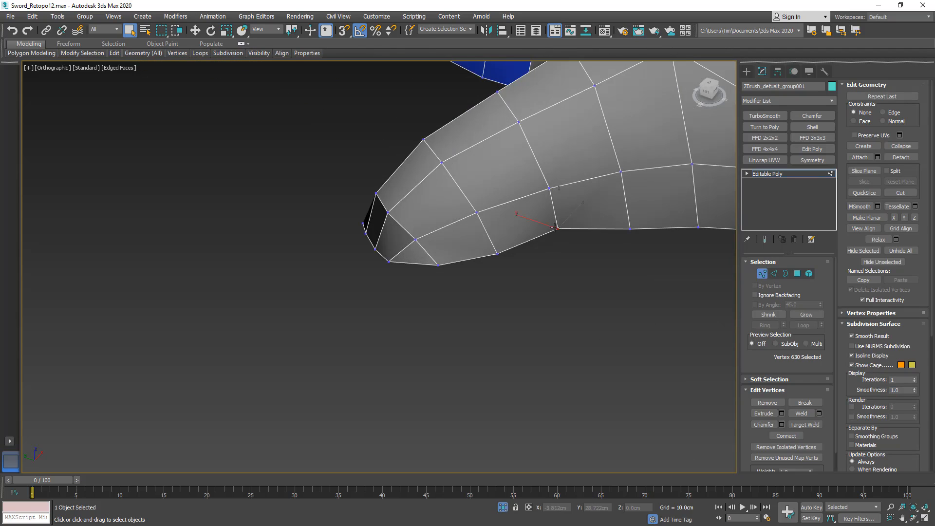
middle_click_drag(557, 228, 564, 263, "alt")
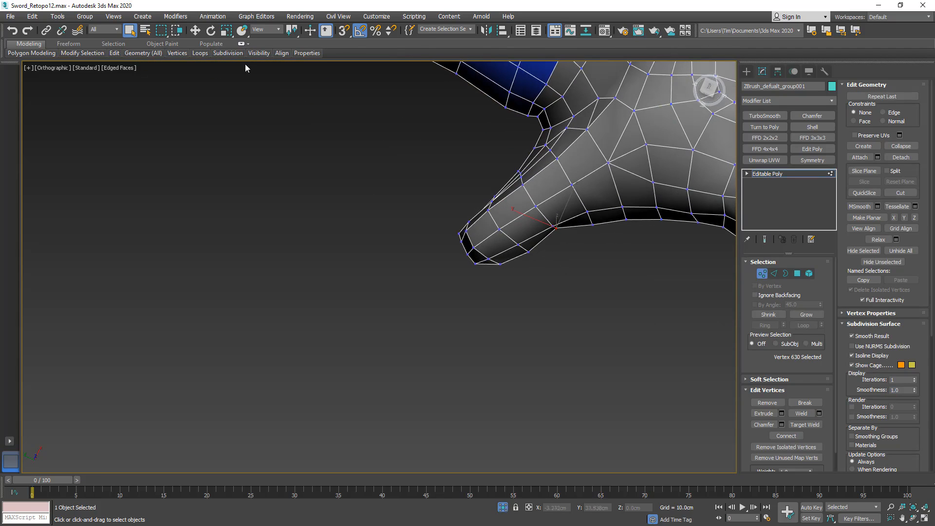
left_click(195, 30)
left_click_drag(573, 237, 569, 246)
middle_click_drag(570, 247, 587, 370, "alt")
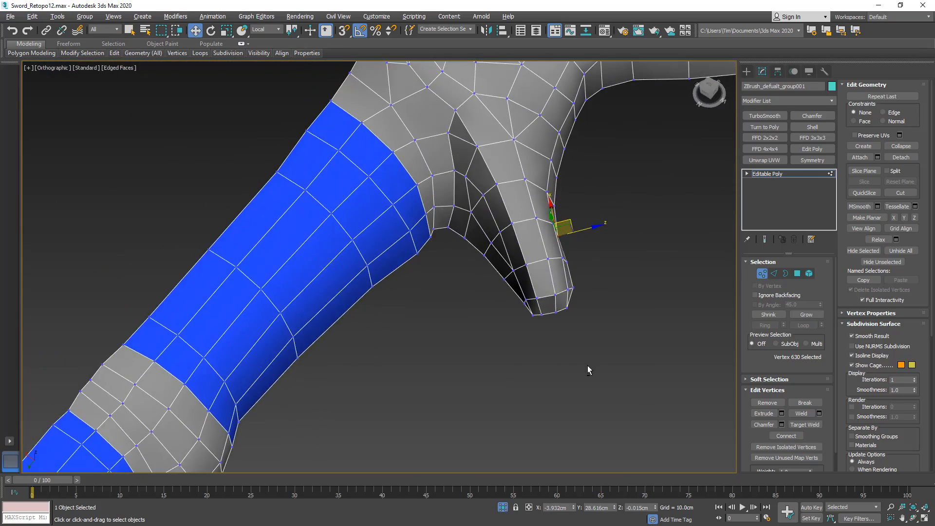
Examine the edges on the inner side of the handle spike and the topology across the guard and green head, and leave edge editing.
middle_click_drag(532, 286, 548, 276, "alt")
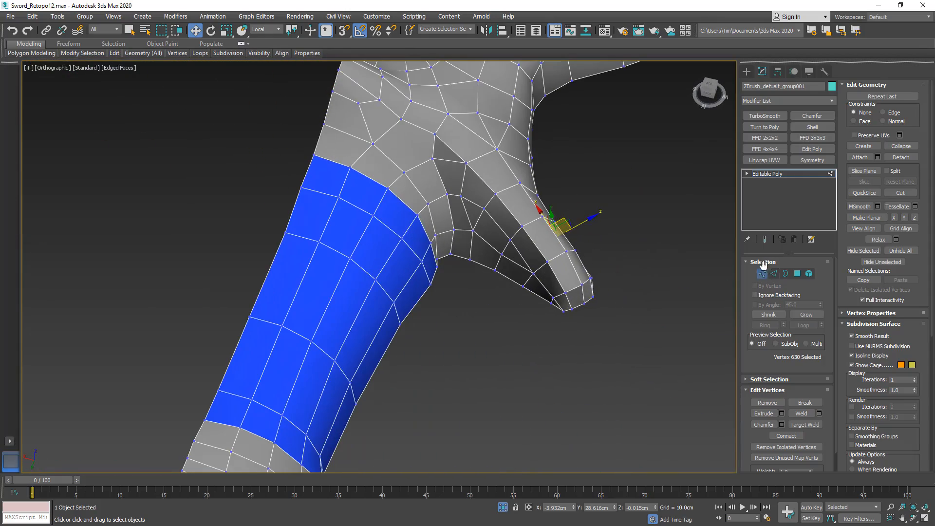
left_click(774, 274)
left_click(476, 220)
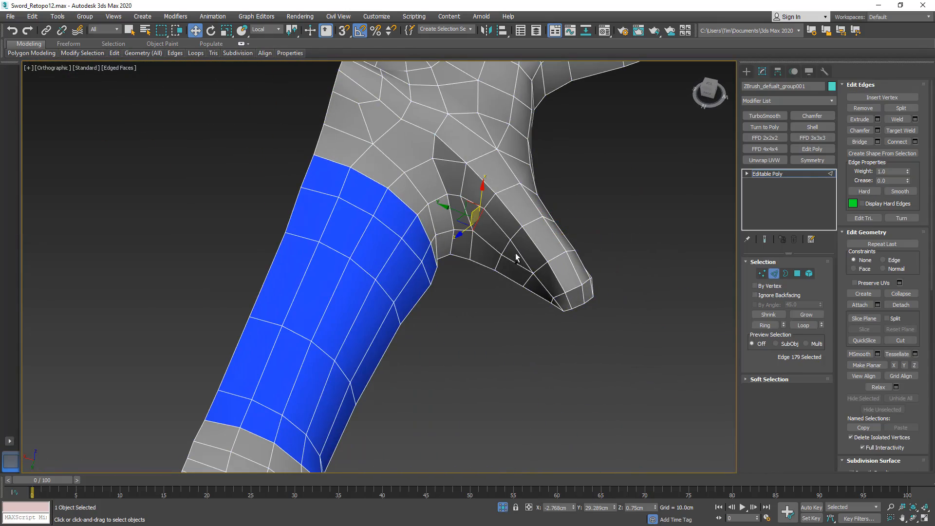
left_click(518, 268)
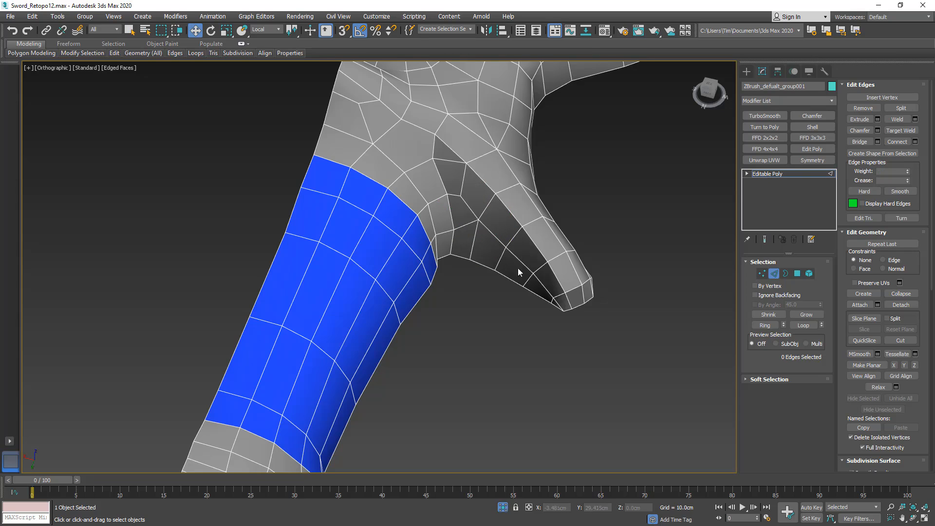
middle_click_drag(538, 229, 484, 322)
scroll(519, 302, "down", 4)
middle_click_drag(219, 151, 407, 298)
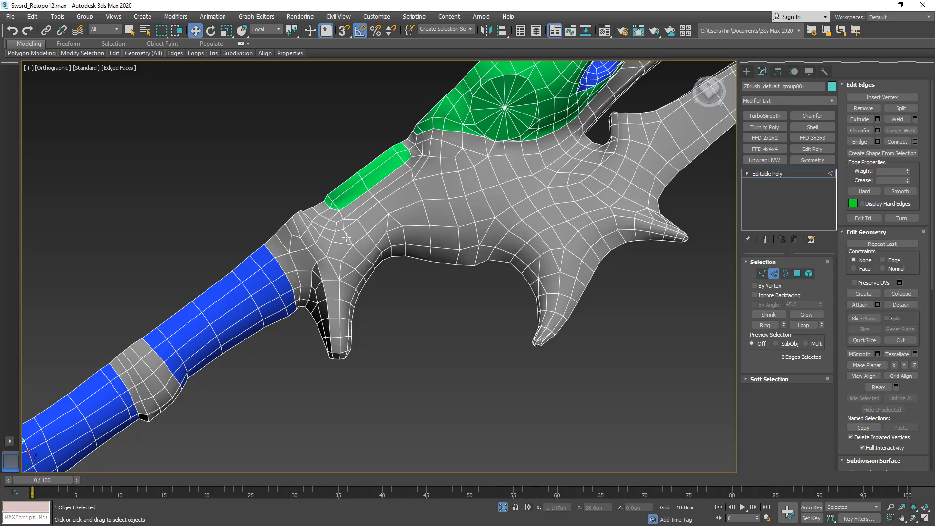
middle_click_drag(383, 213, 280, 241, "alt")
scroll(330, 324, "down", 5)
scroll(293, 185, "up", 4)
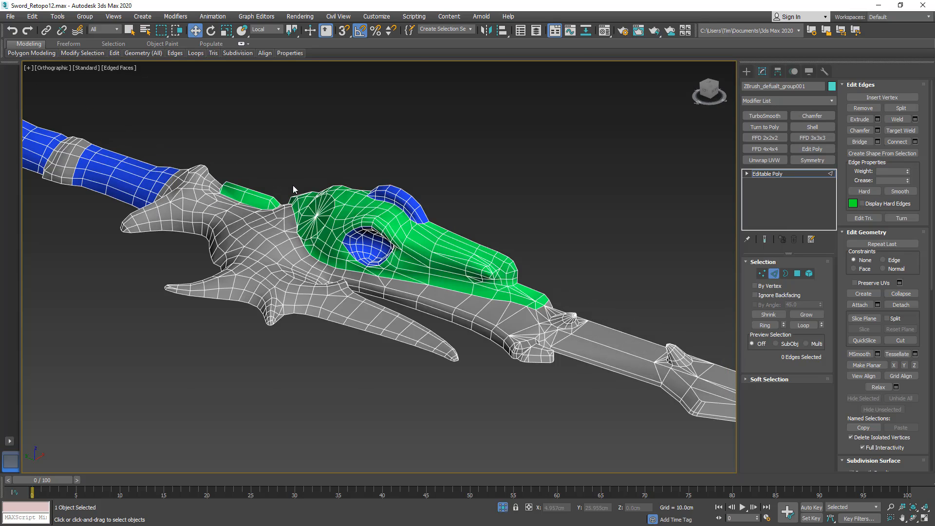
key("2")
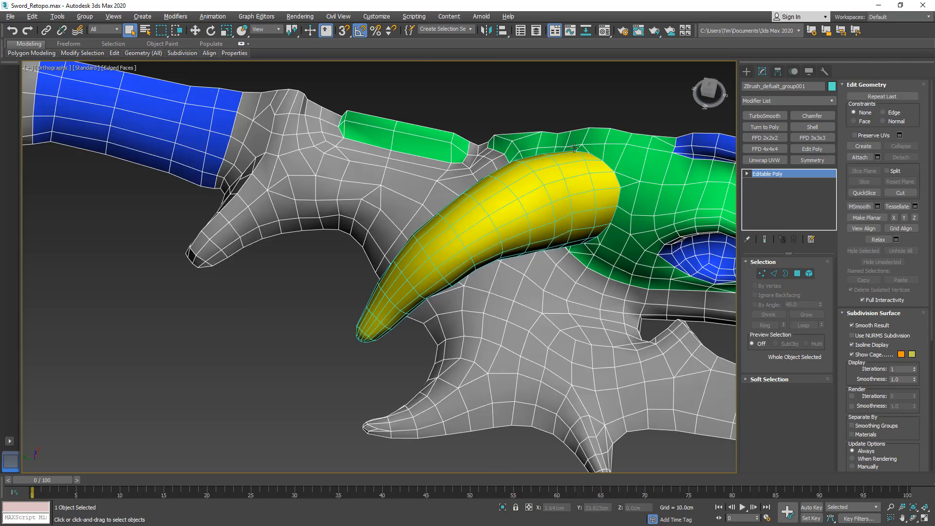
Select the yellow horn and isolate it for a close view of its tip.
middle_click_drag(575, 148, 450, 182)
left_click(413, 228)
scroll(413, 222, "down", 5)
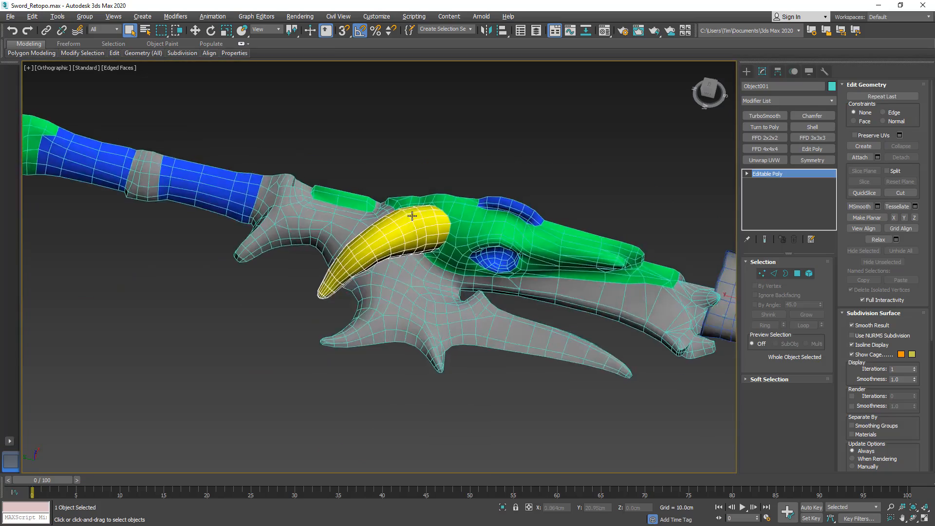
middle_click_drag(413, 213, 494, 181, "alt")
scroll(394, 236, "up", 3)
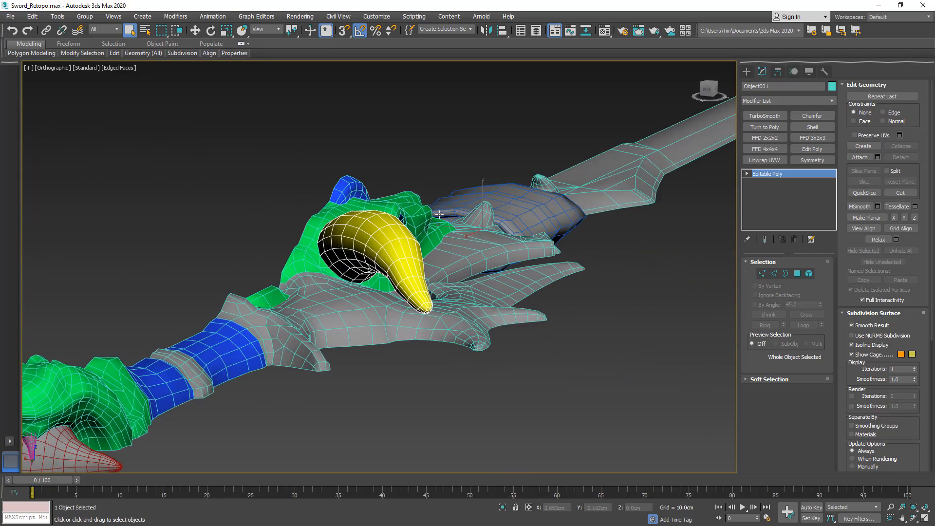
key("w")
middle_click_drag(366, 181, 411, 118, "alt")
key("alt+q")
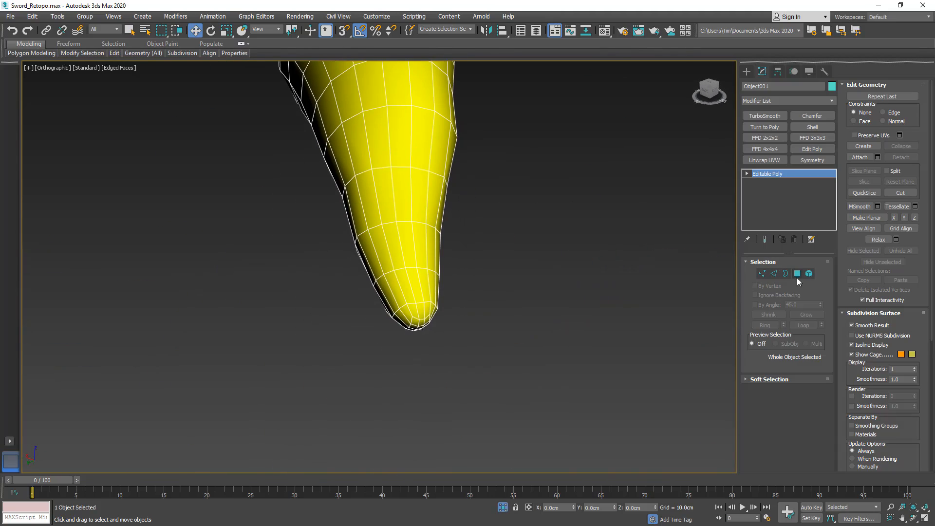
middle_click_drag(573, 284, 570, 261, "alt")
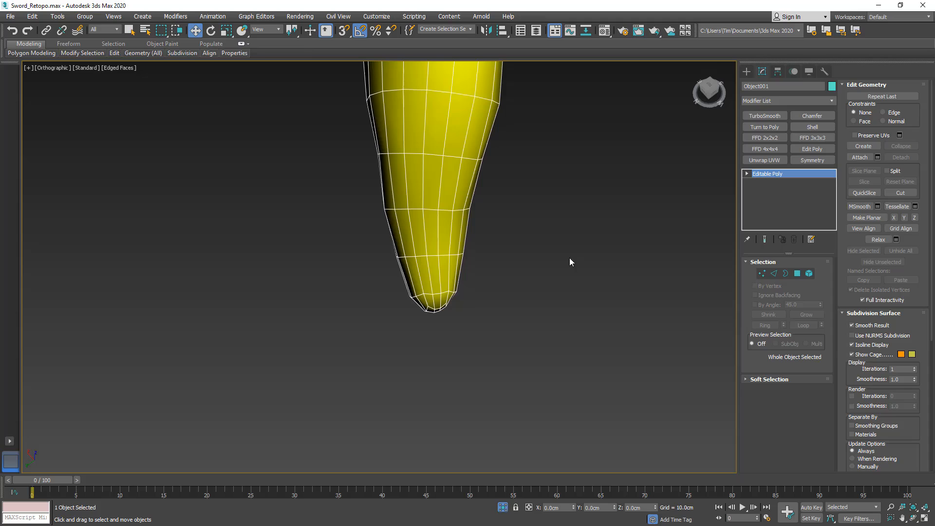
Select eight edges in alternation around the loop near the horn's tip and extend the selection to their edge rings.
left_click(772, 273)
left_click(421, 258)
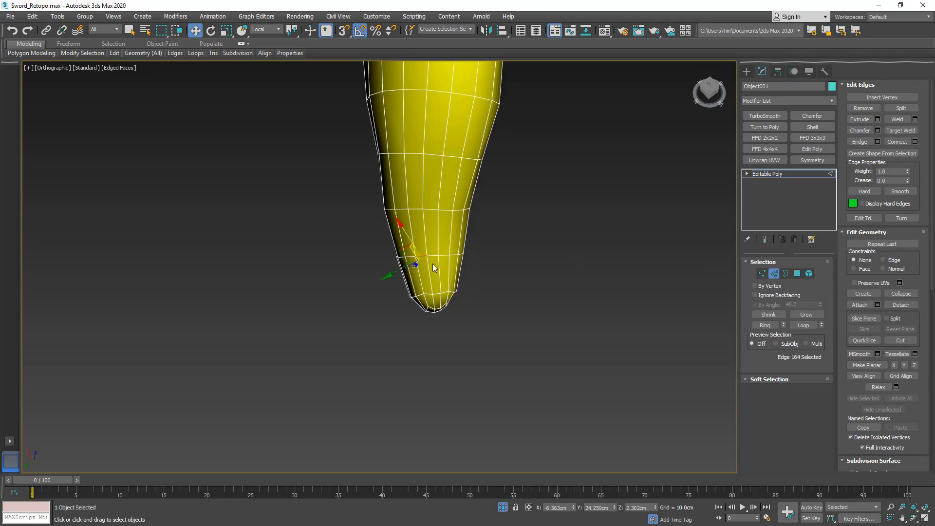
middle_click_drag(433, 264, 413, 245, "alt")
left_click(438, 266, "ctrl")
scroll(445, 279, "up", 2)
left_click(447, 273, "ctrl")
middle_click_drag(447, 274, 409, 336, "alt")
left_click(459, 284, "ctrl")
left_click(504, 278, "ctrl")
left_click(441, 270, "ctrl")
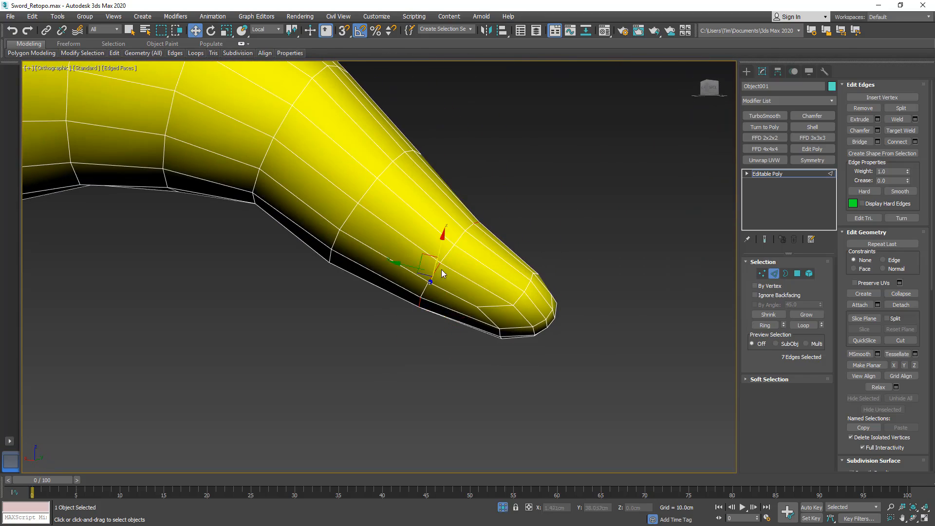
middle_click_drag(441, 270, 701, 354, "alt")
left_click(443, 269, "ctrl")
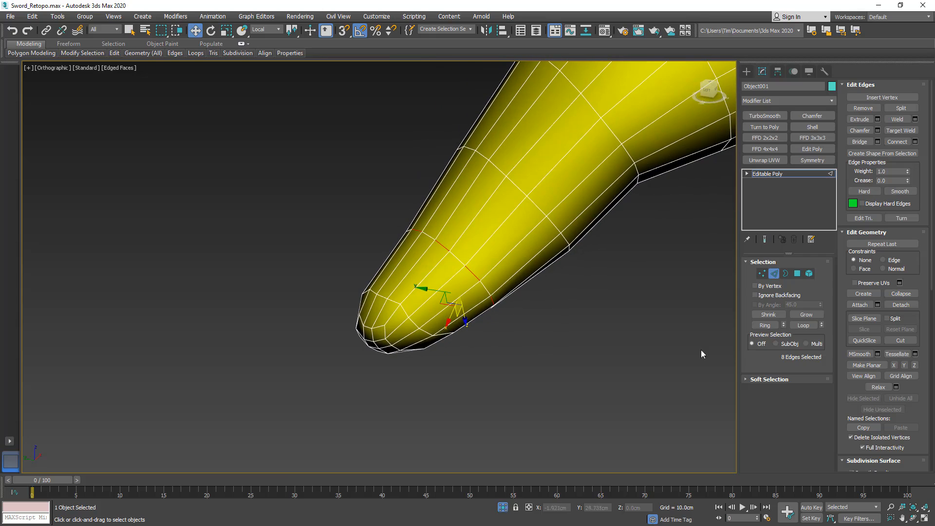
left_click(765, 326)
scroll(459, 317, "down", 3)
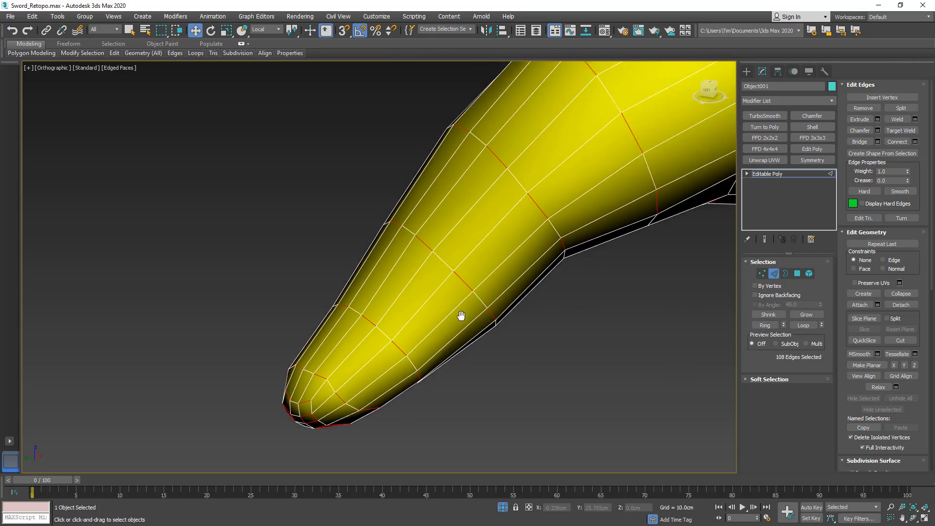
Drop the edges along the horn's body and base from the selection, keeping those near the tip.
middle_click_drag(459, 317, 496, 344, "alt")
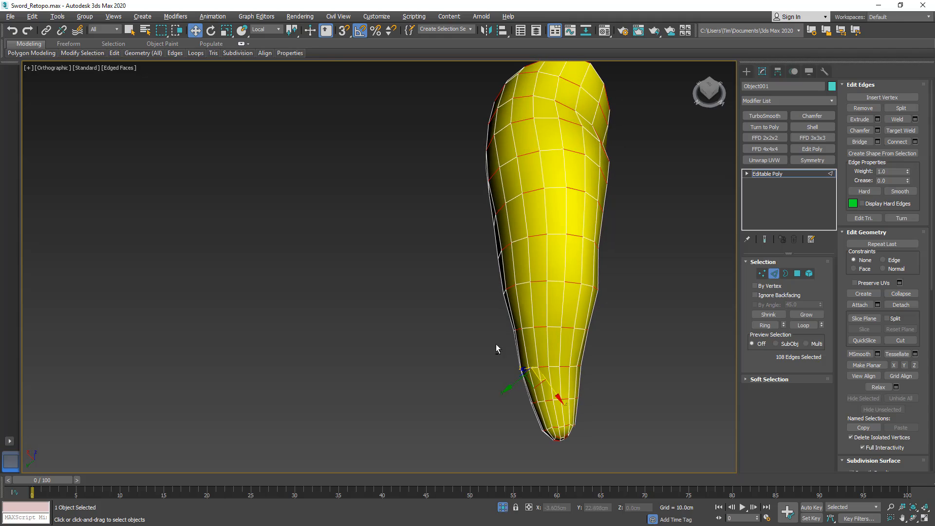
left_click_drag(632, 129, 629, 111, "alt")
scroll(551, 203, "down", 3)
middle_click_drag(551, 202, 376, 314, "alt")
left_click_drag(222, 425, 222, 425, "alt")
Exclude the individual edges on the rounded end of the horn's tip from the selection.
middle_click_drag(318, 347, 534, 397, "alt")
scroll(534, 398, "up", 4)
middle_click_drag(579, 364, 512, 308, "alt")
scroll(578, 355, "up", 4)
middle_click_drag(515, 325, 482, 318, "alt")
left_click(482, 317, "alt")
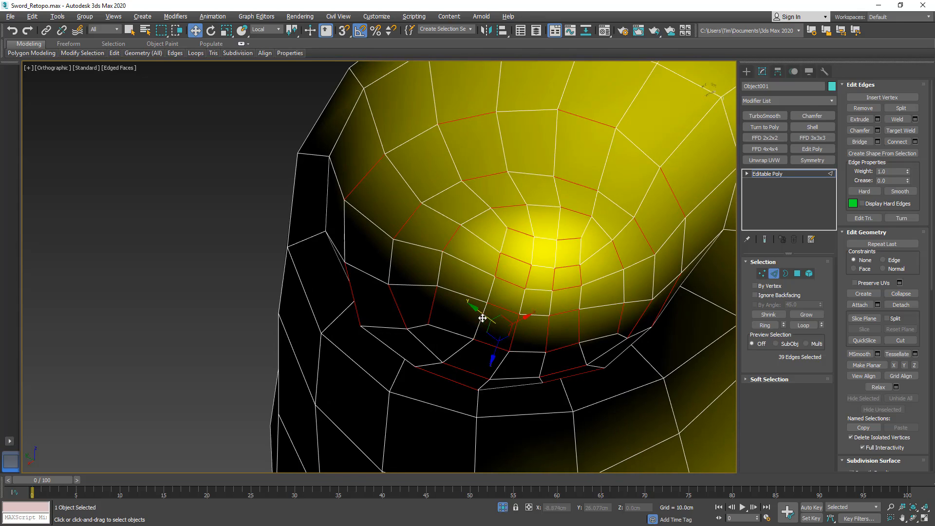
left_click(517, 328, "alt")
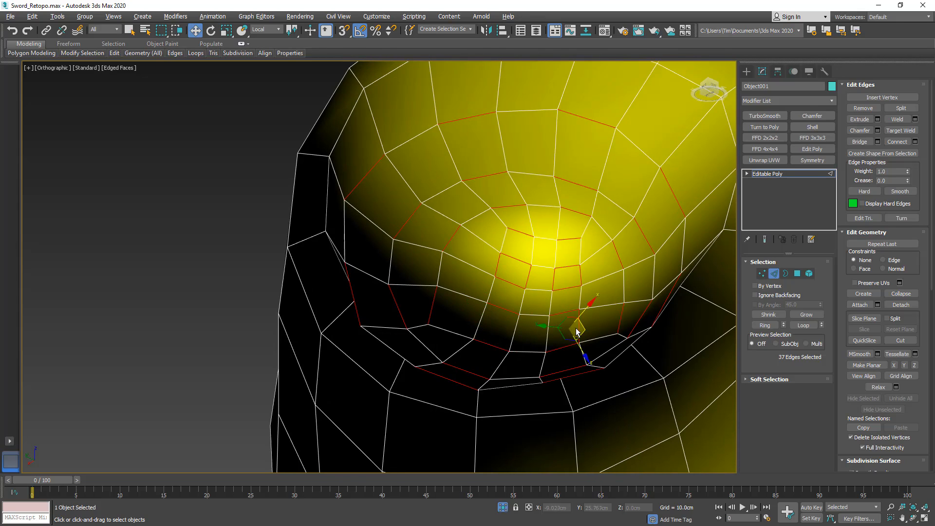
left_click(578, 327, "alt")
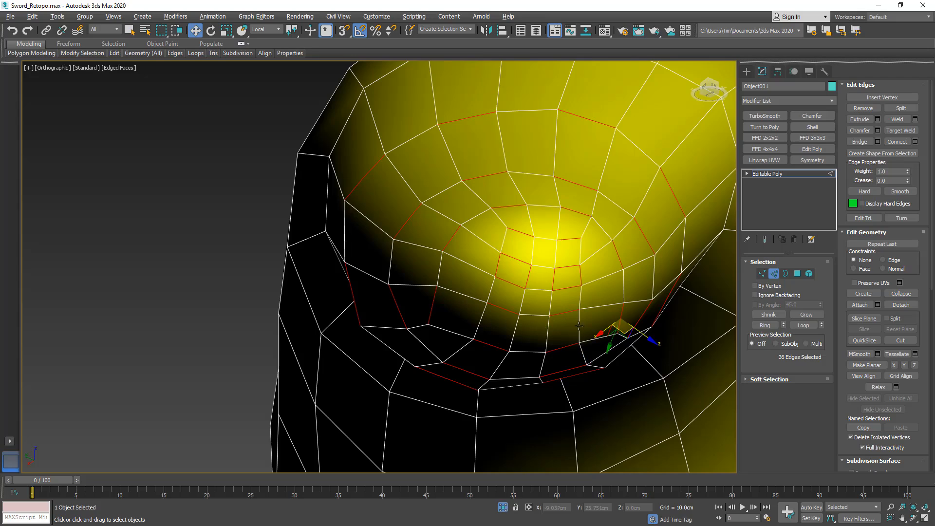
left_click(580, 273, "alt")
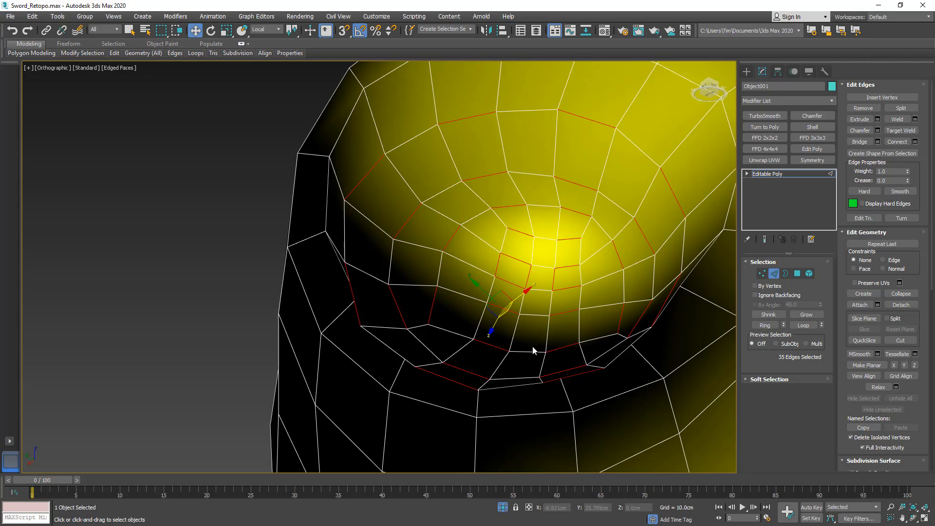
left_click(528, 273, "alt")
Clear the horn's edge selection and undo the last two operations.
scroll(548, 310, "down", 5)
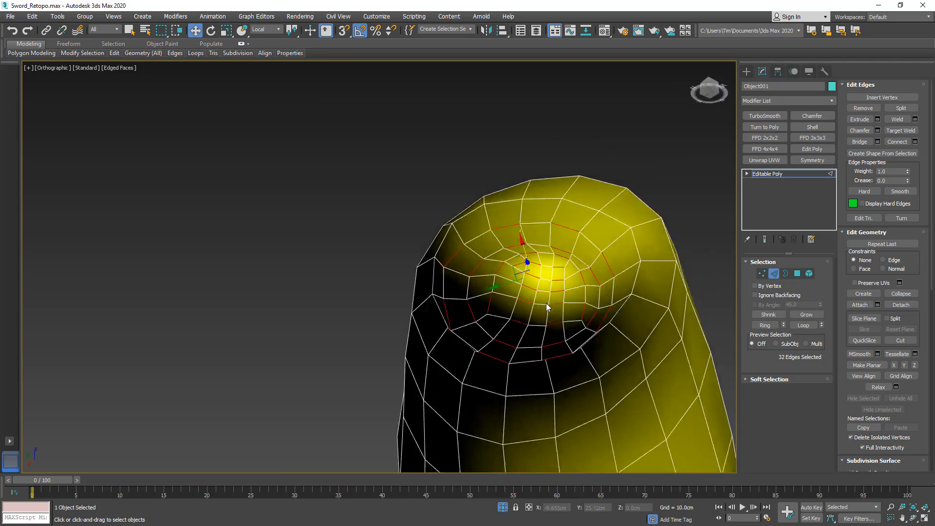
middle_click_drag(545, 303, 434, 341, "alt")
left_click(573, 375)
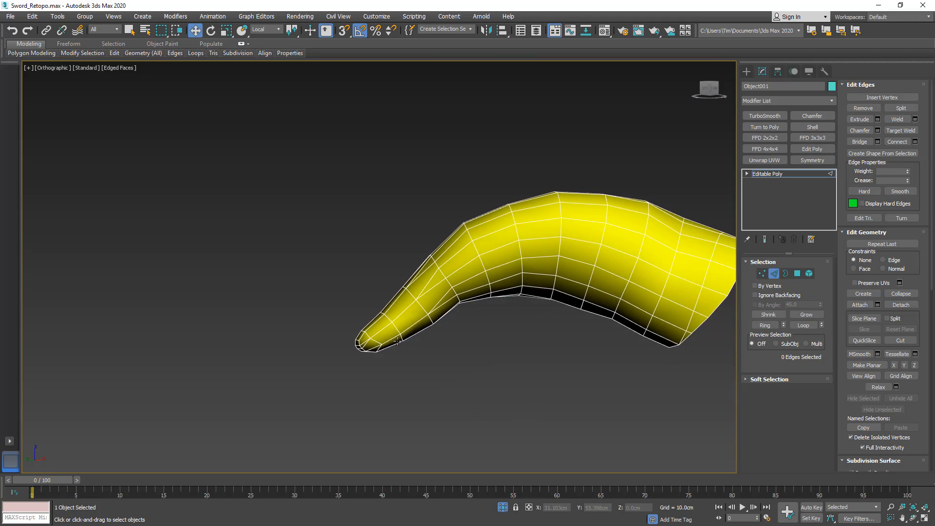
key("ctrl+z")
key("ctrl+z")
Leave edge editing, deselect the horn and turn off the edged-faces display.
scroll(425, 284, "down", 5)
middle_click_drag(484, 294, 586, 238, "alt")
scroll(543, 265, "up", 4)
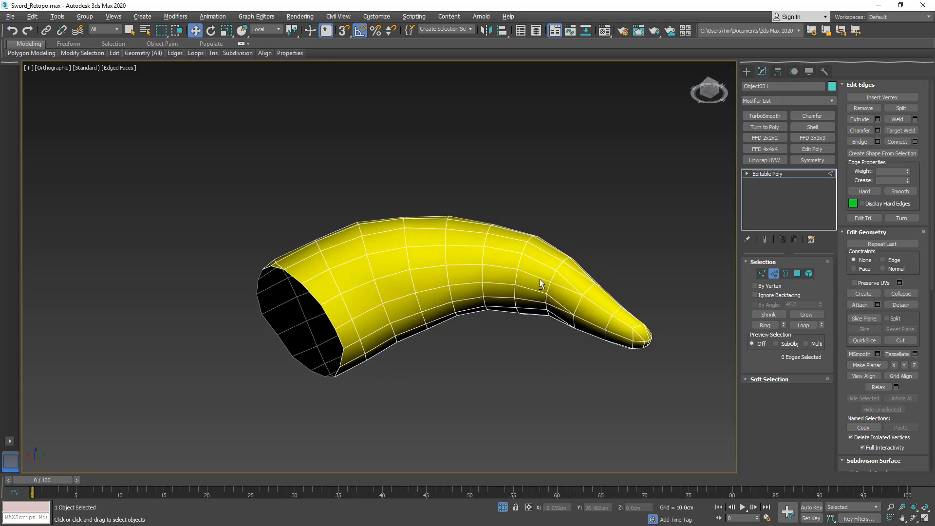
middle_click_drag(520, 295, 380, 333, "alt")
key("2")
scroll(437, 319, "down", 6)
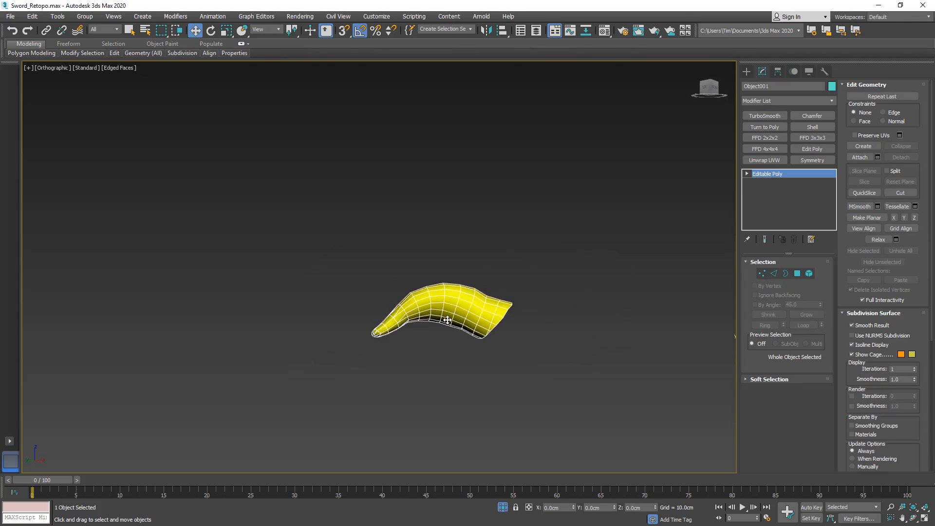
scroll(482, 350, "up", 1)
left_click(501, 358)
key("F4")
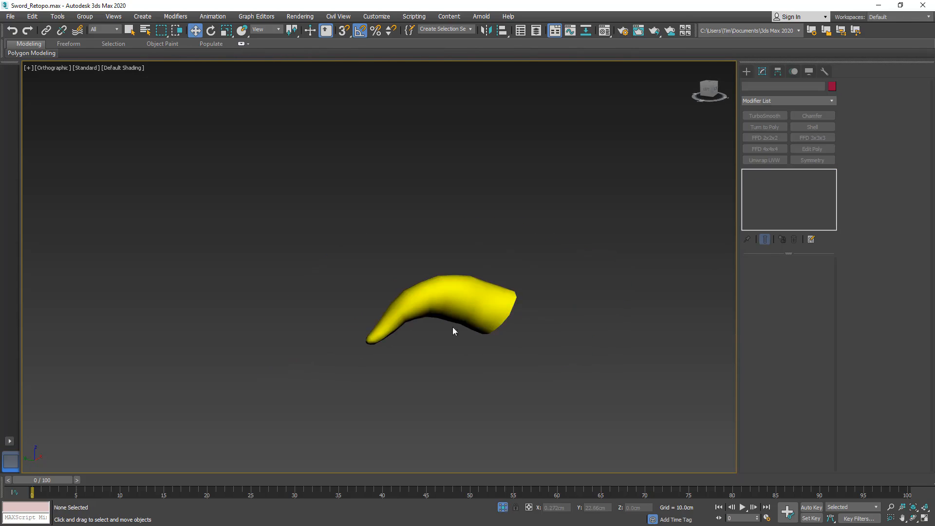
Inspect the smooth shading and silhouette of the horn from both sides with nothing selected.
key("q")
left_click(472, 304)
middle_click_drag(473, 304, 575, 344, "alt")
left_click(575, 344)
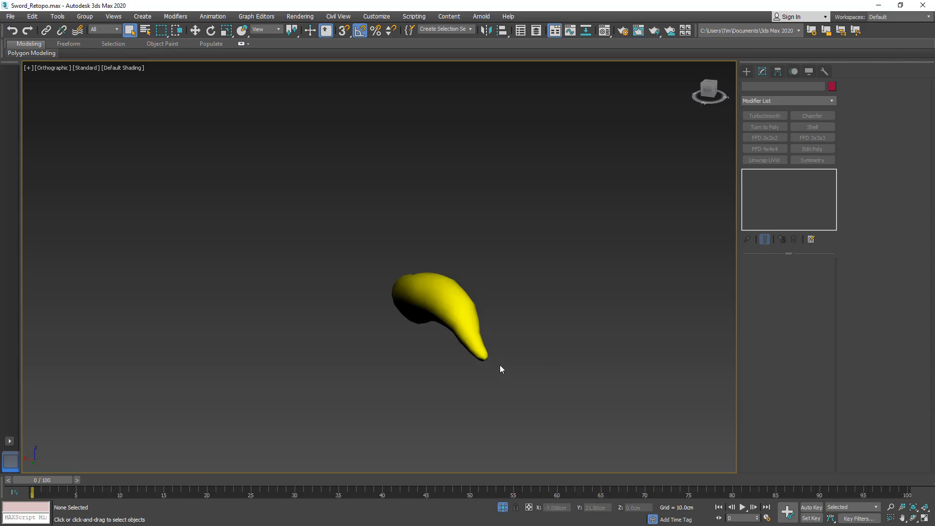
middle_click_drag(500, 369, 651, 336, "alt")
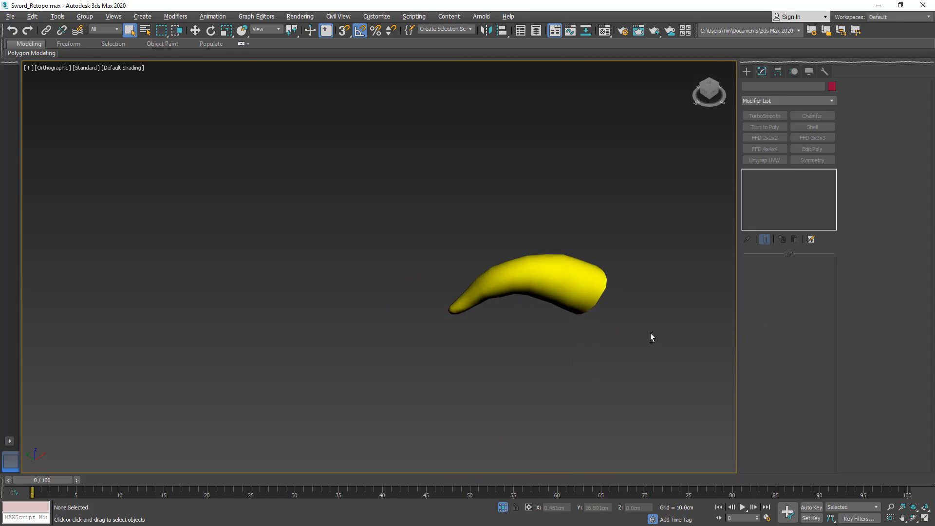
End the horn's isolation and select the sword's main low-poly mesh, focusing on the blue arch from the Left view.
key("alt+q")
middle_click_drag(461, 291, 457, 240, "alt")
left_click(537, 260)
scroll(458, 255, "up", 4)
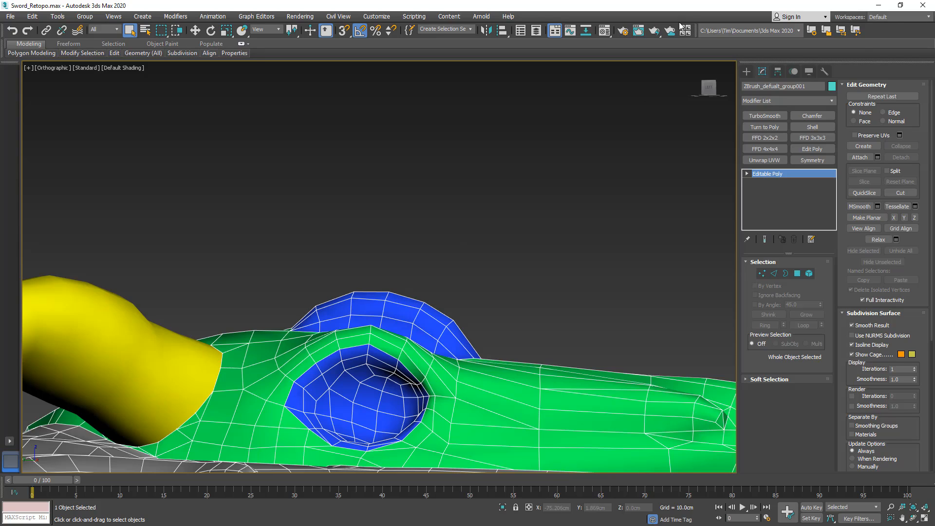
left_click(711, 91)
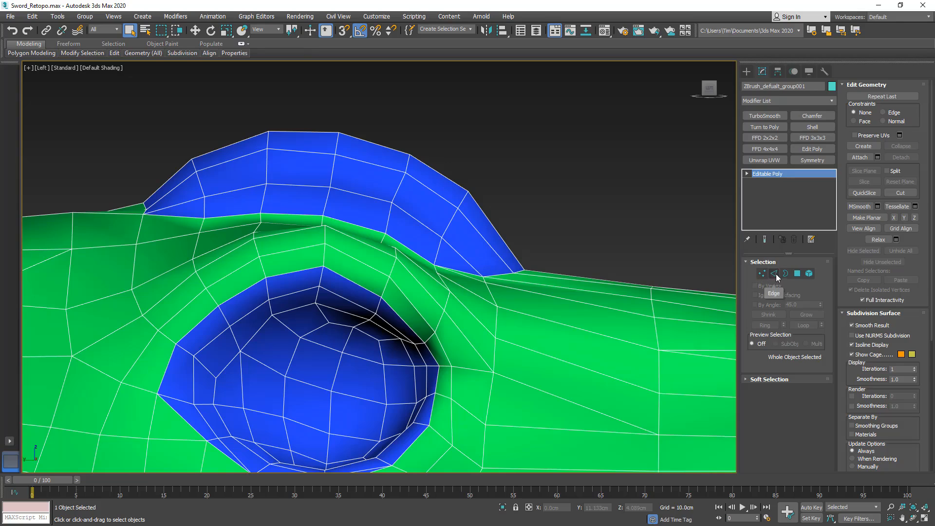
Connect the three edges at the blue arch's lower end and move the resulting edges outward to round its silhouette.
left_click(774, 273)
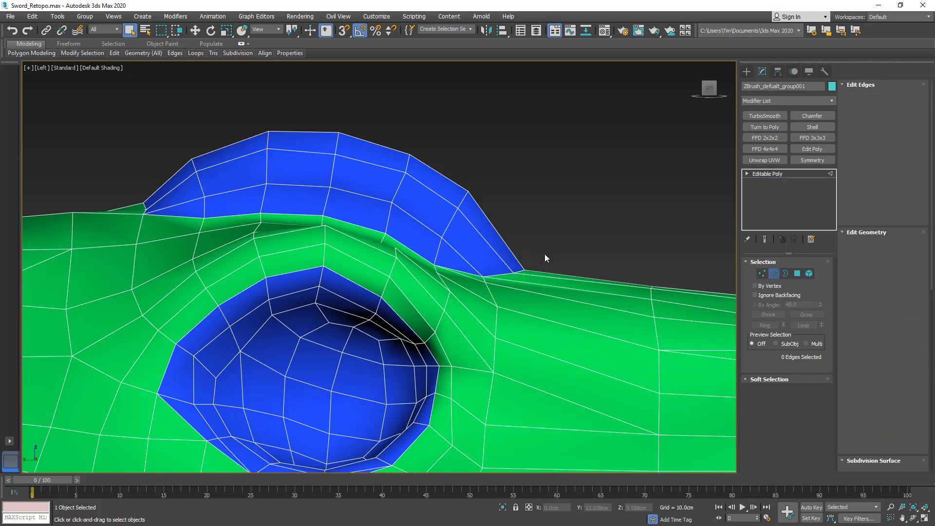
left_click_drag(519, 229, 470, 261)
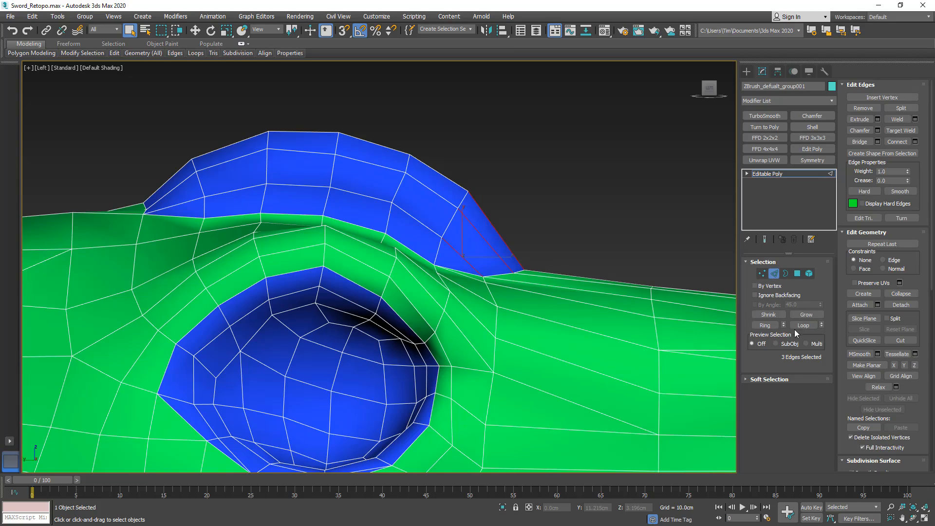
left_click(897, 142)
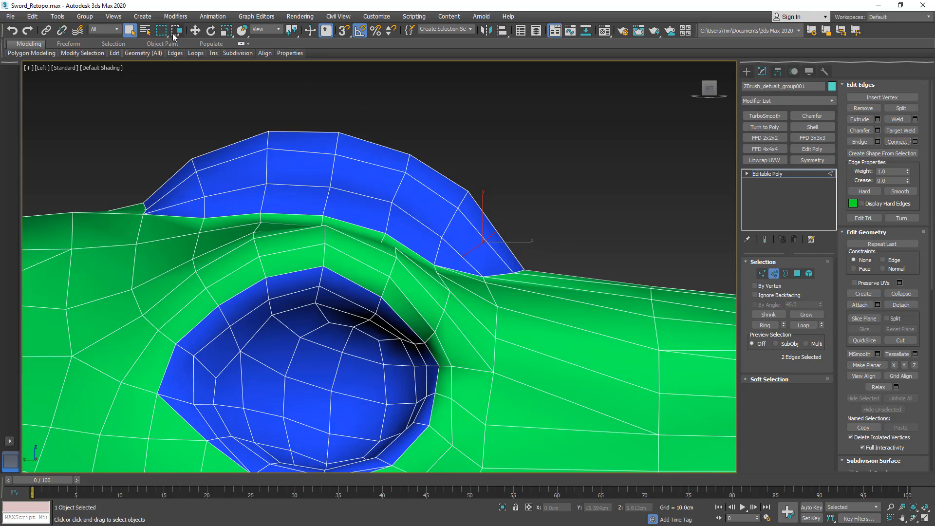
left_click(194, 30)
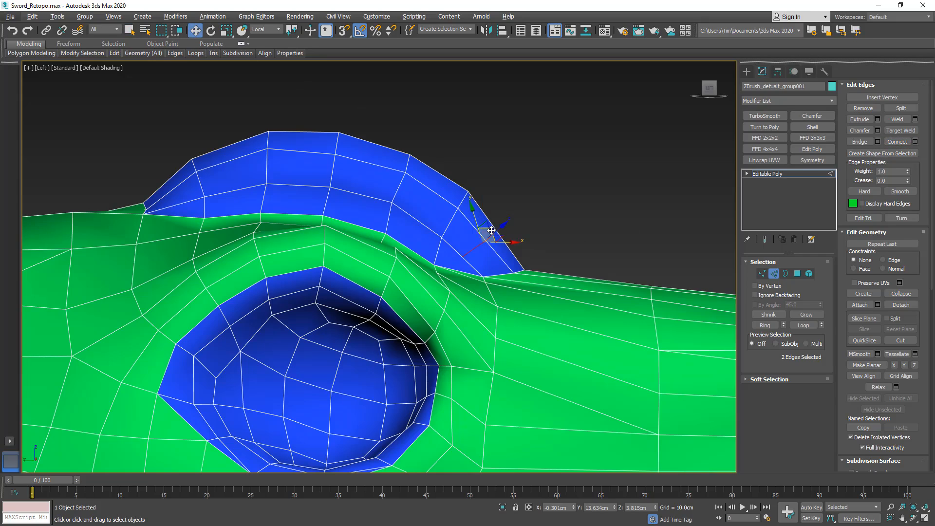
right_click(489, 228, "alt")
left_click(504, 187)
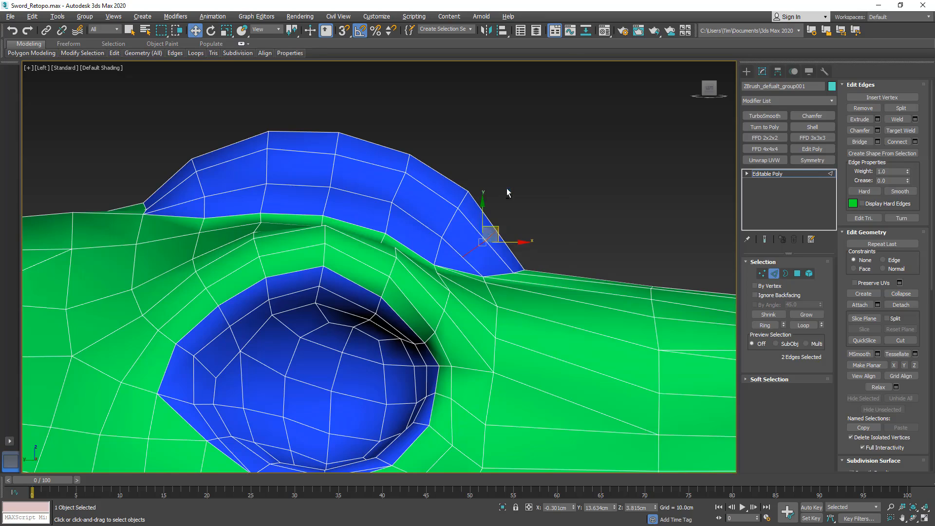
left_click_drag(501, 225, 505, 223)
Nudge the blue arch's new inner vertex, connect it to the nearby vertex on the green border, and leave vertex editing.
left_click(762, 273)
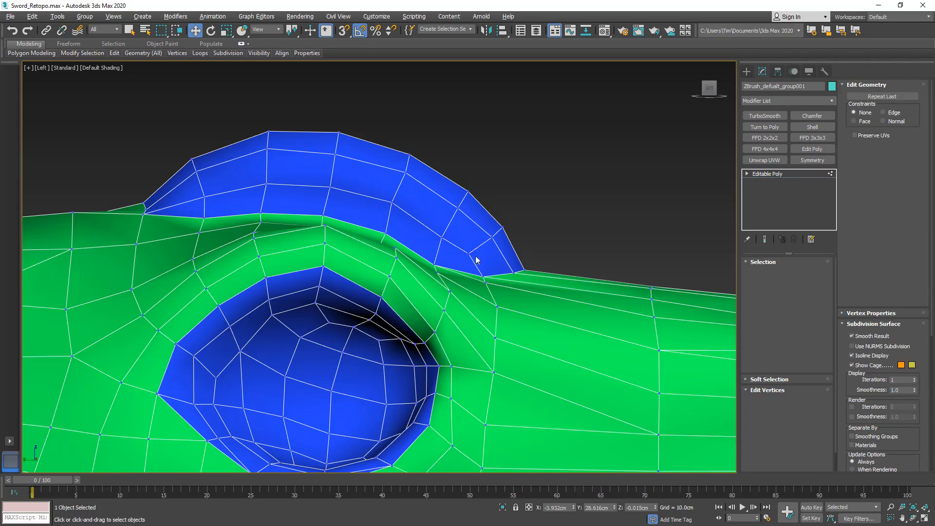
left_click(468, 253)
left_click_drag(481, 241, 476, 242)
middle_click_drag(475, 242, 453, 272, "alt")
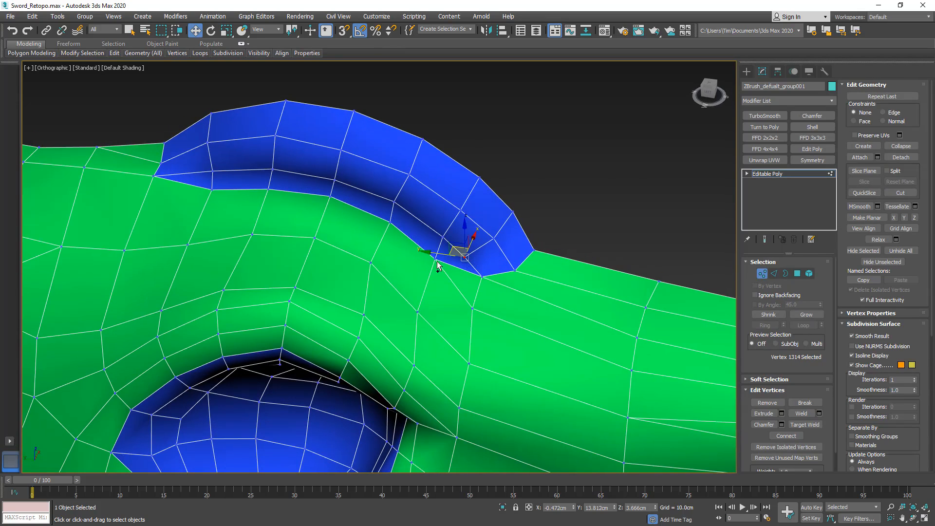
left_click(435, 260, "ctrl")
left_click(786, 436)
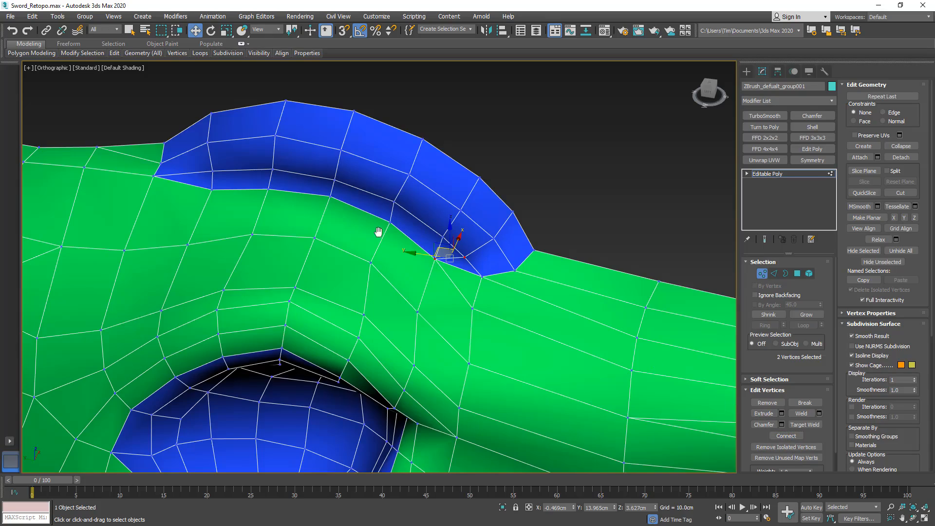
scroll(379, 231, "down", 4)
middle_click_drag(379, 232, 435, 229)
middle_click_drag(435, 229, 440, 203, "alt")
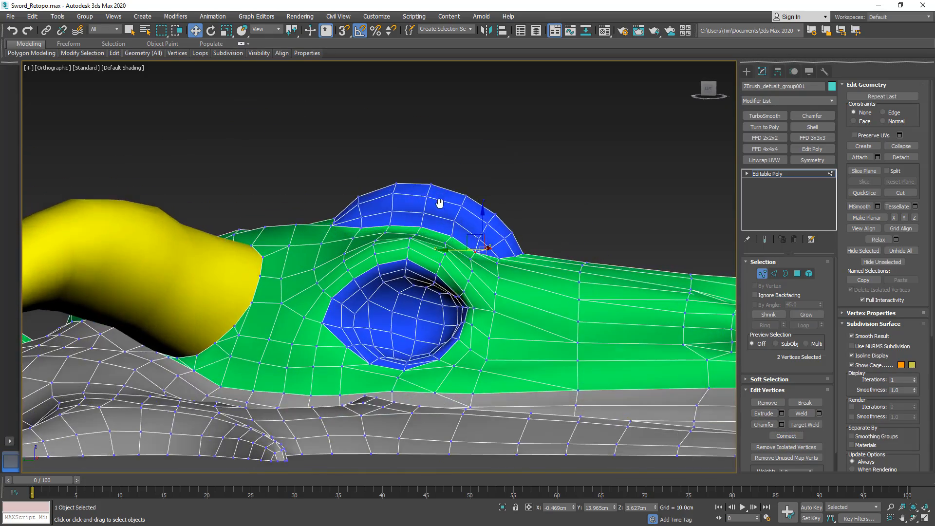
scroll(327, 237, "down", 6)
middle_click_drag(258, 265, 419, 280)
key("1")
Make the grey grip band's middle edge loop planar in Y, shift it toward the green section, and flatten the opposite border loop in Y.
middle_click_drag(539, 250, 365, 282)
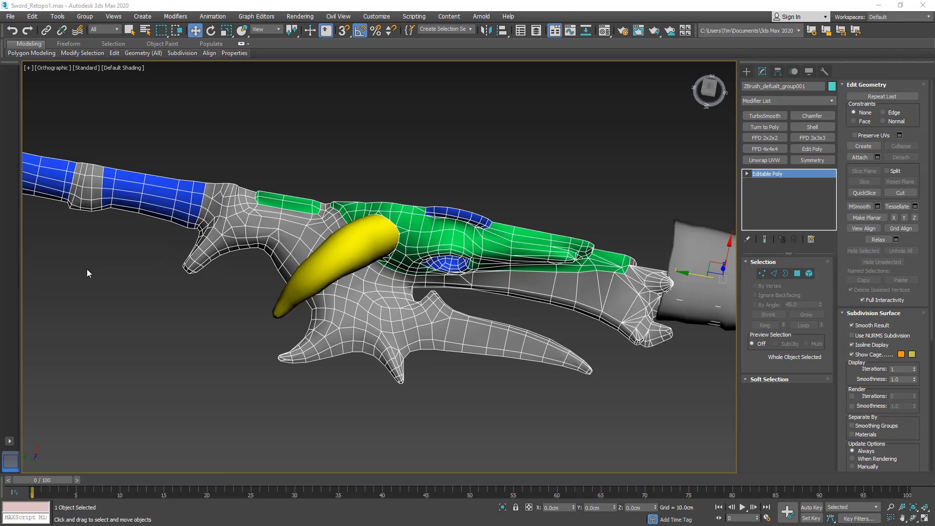
middle_click_drag(87, 269, 426, 328)
scroll(439, 242, "up", 5)
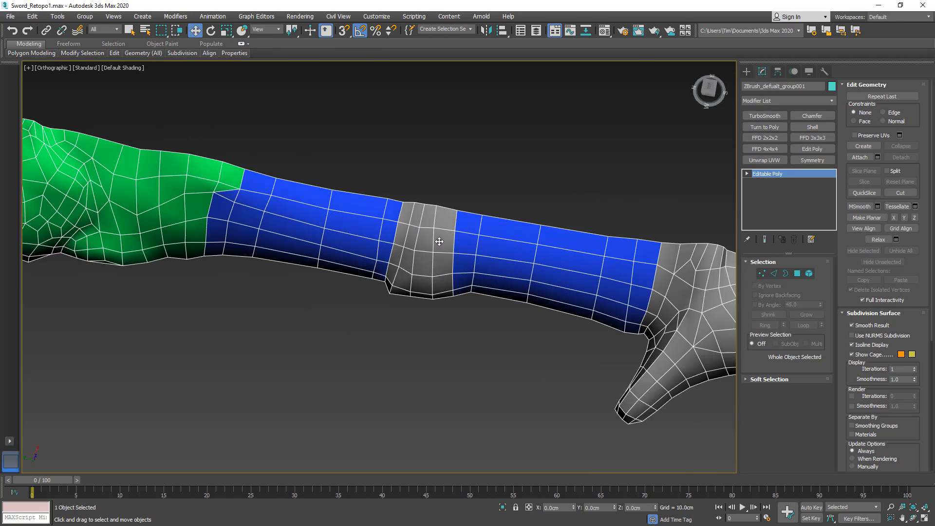
left_click(775, 274)
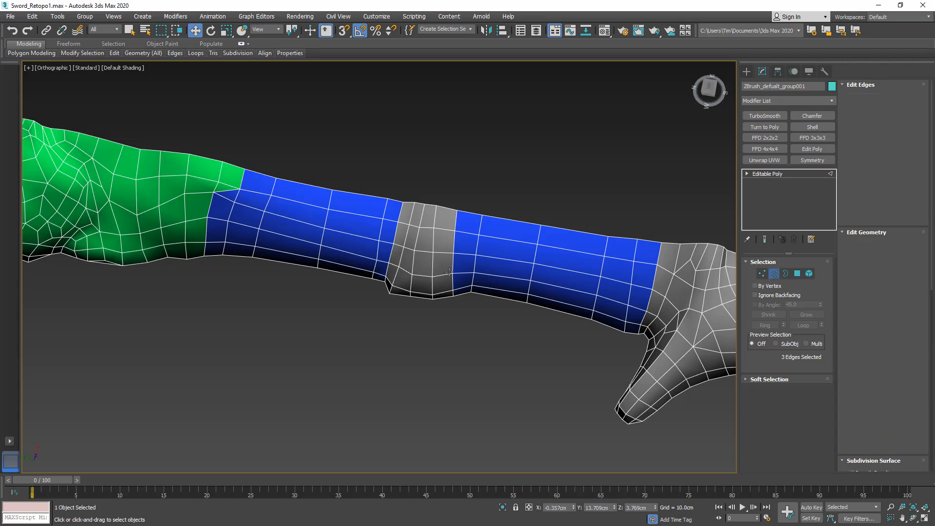
double_click(433, 240)
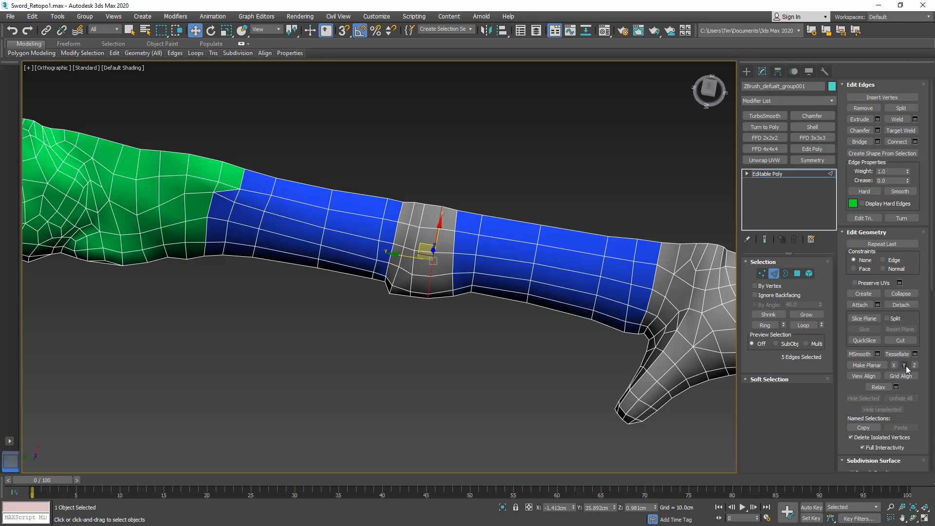
left_click_drag(419, 238, 400, 235)
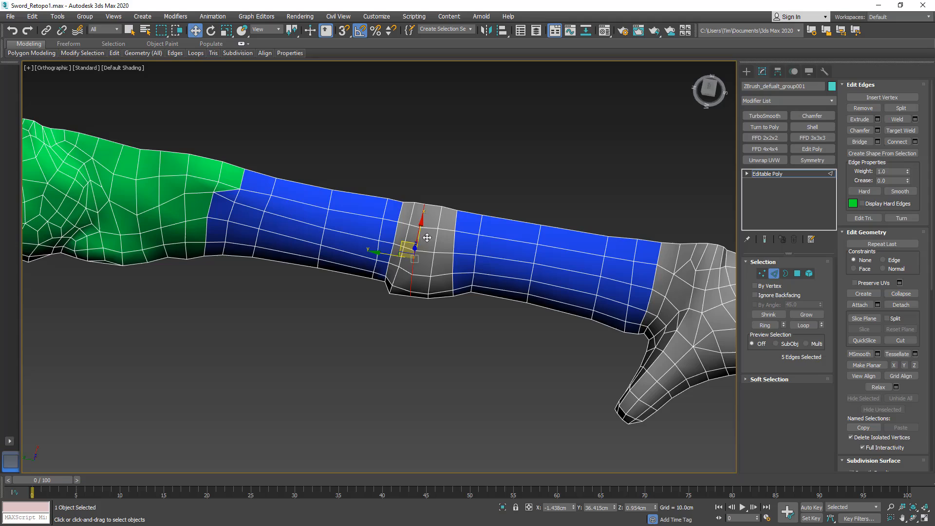
double_click(454, 265)
left_click(904, 364)
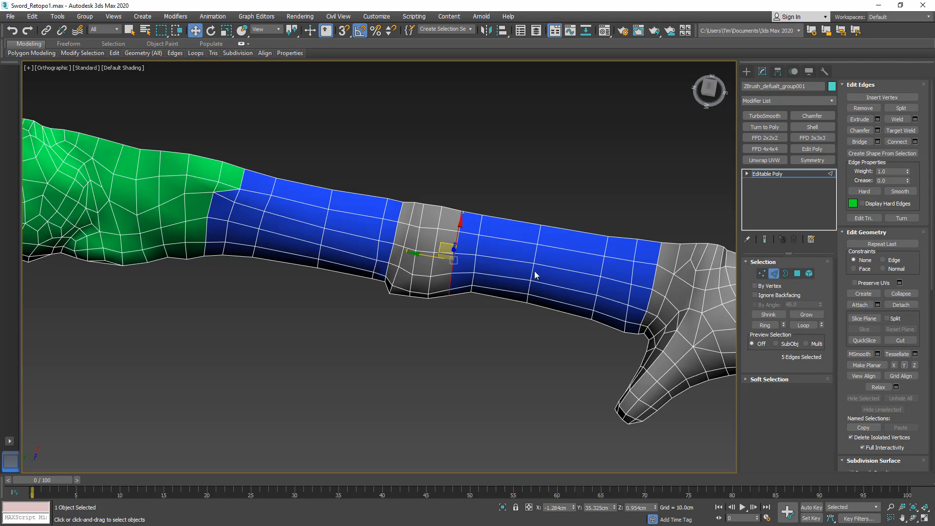
Make the edge loops at the grey band's end nearest the green section planar in Y and adjust their spacing.
double_click(405, 239)
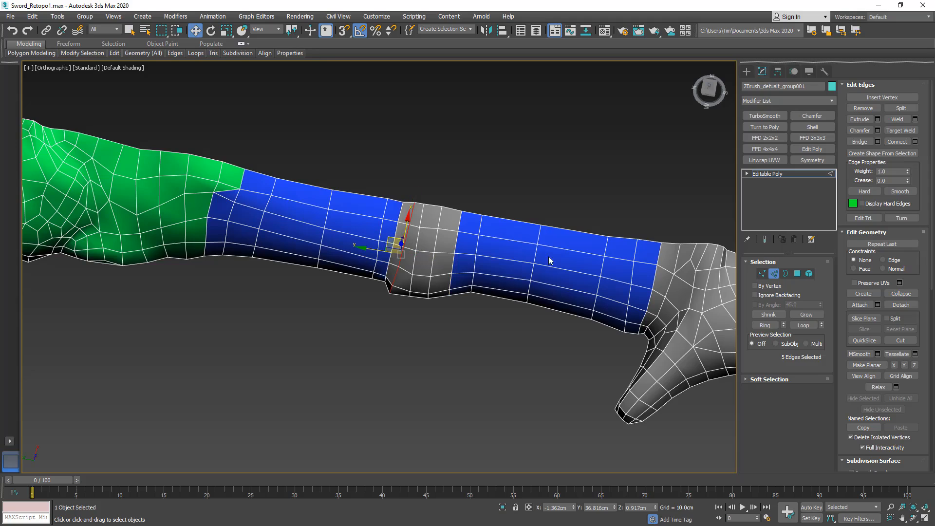
left_click(904, 364)
left_click_drag(411, 249, 403, 245)
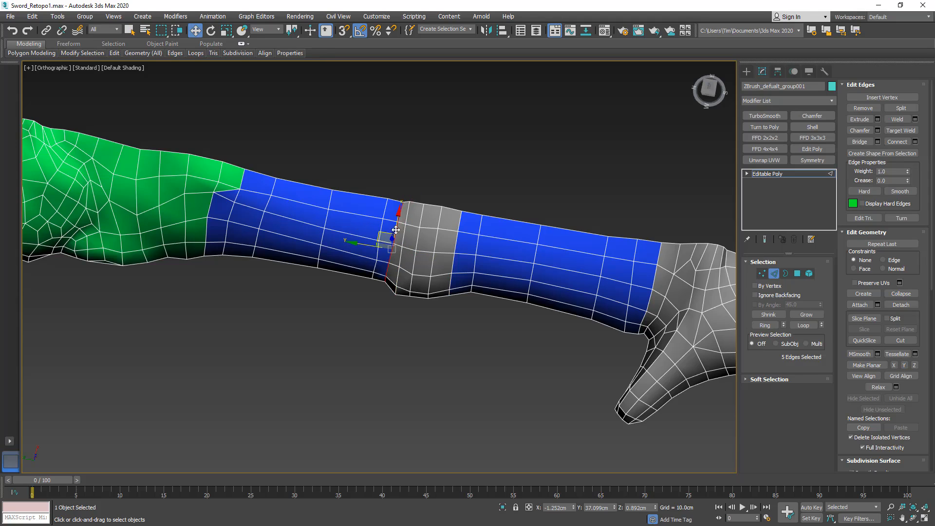
left_click(905, 365)
Remove the grey band's central edge loop and move the remaining inner loop toward the end away from the green section.
middle_click_drag(433, 230, 441, 164, "alt")
scroll(421, 214, "up", 3)
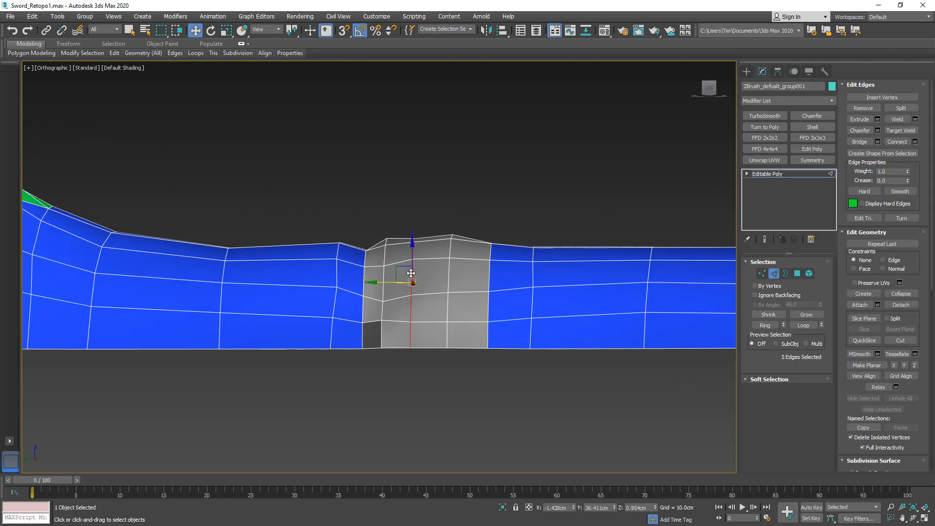
left_click(412, 269)
middle_click_drag(413, 257, 422, 235)
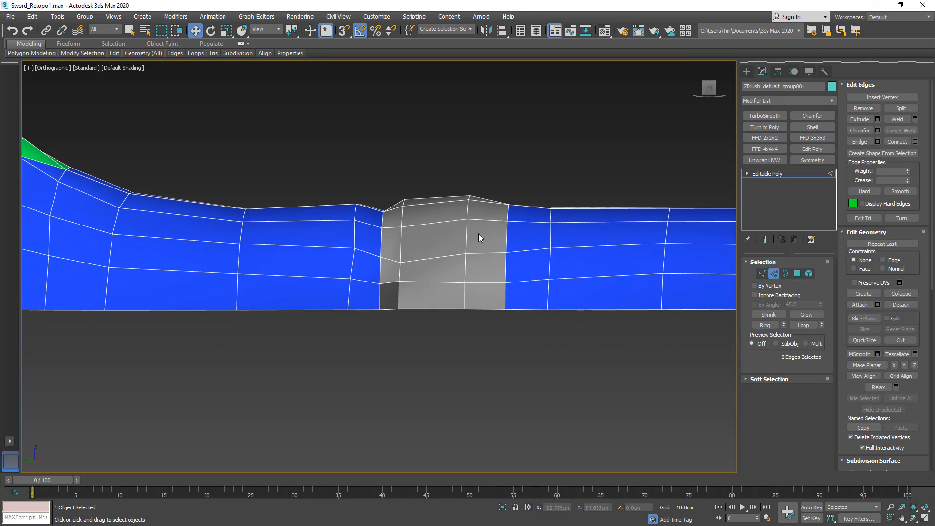
double_click(465, 235)
left_click_drag(438, 242, 456, 241)
middle_click_drag(456, 241, 457, 192, "alt")
Make the lengthwise edges across the grey band planar in Z one at a time, from the upper edge downward.
left_click(458, 189)
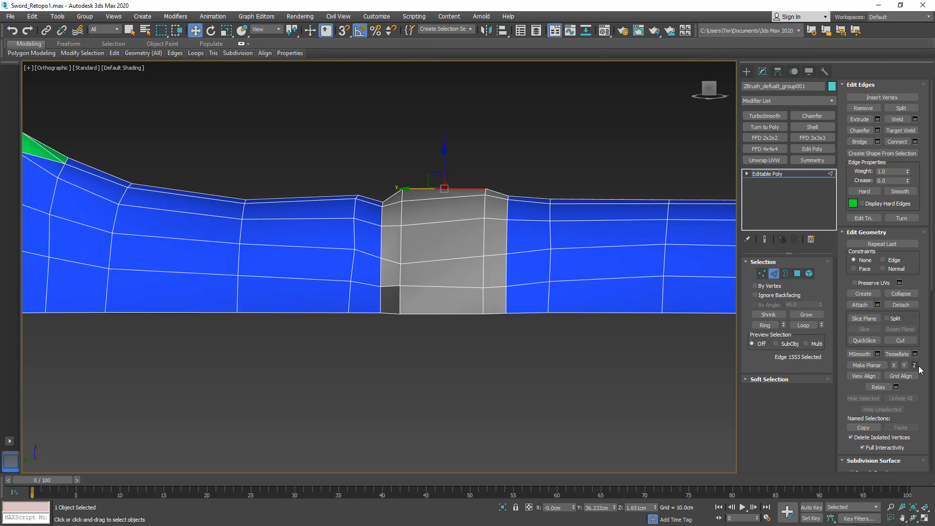
left_click(452, 196)
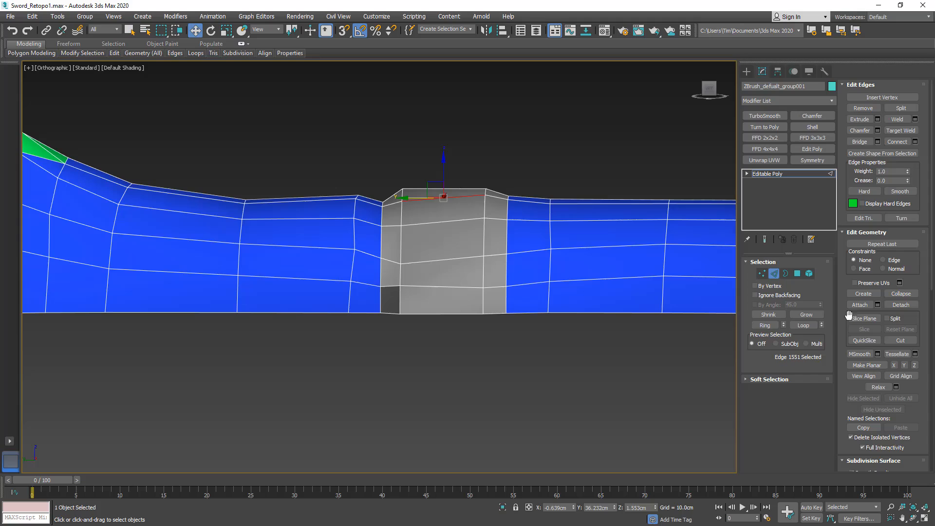
left_click(913, 365)
left_click(460, 221)
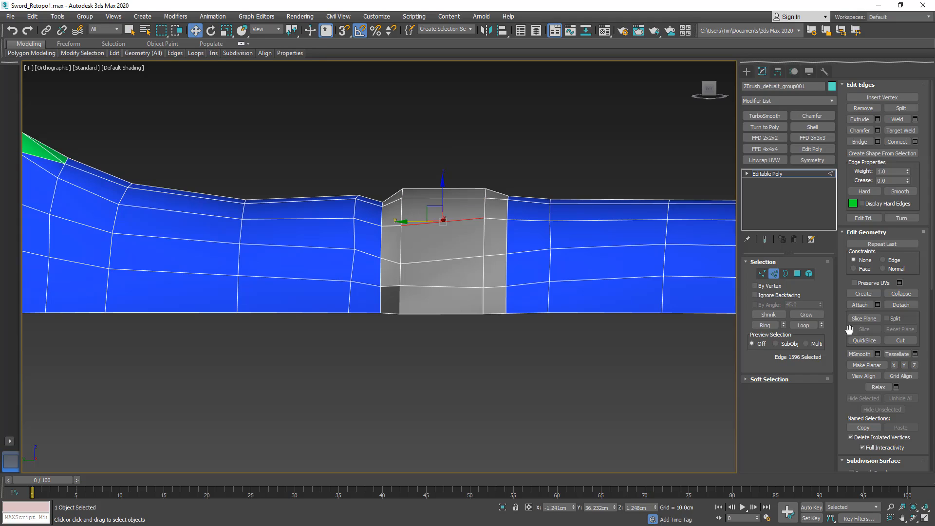
left_click(914, 365)
left_click(444, 258)
left_click(914, 365)
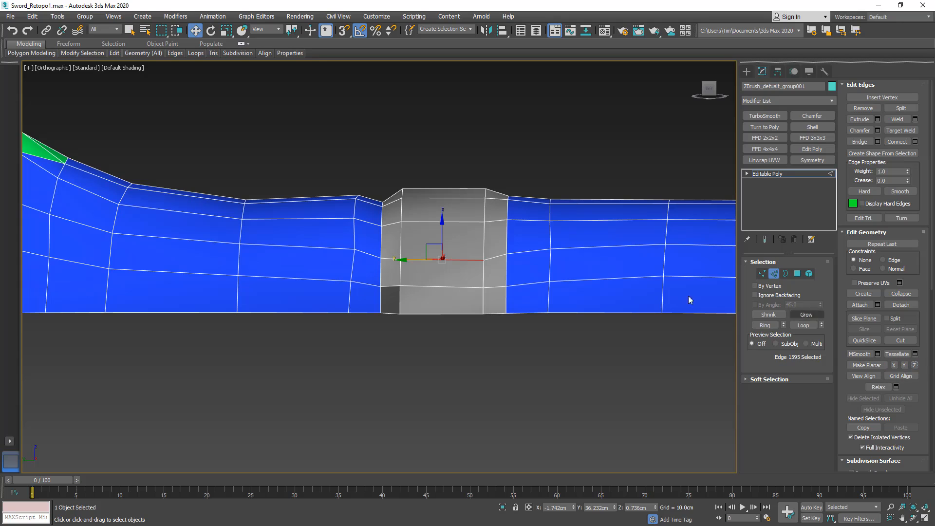
left_click(459, 288)
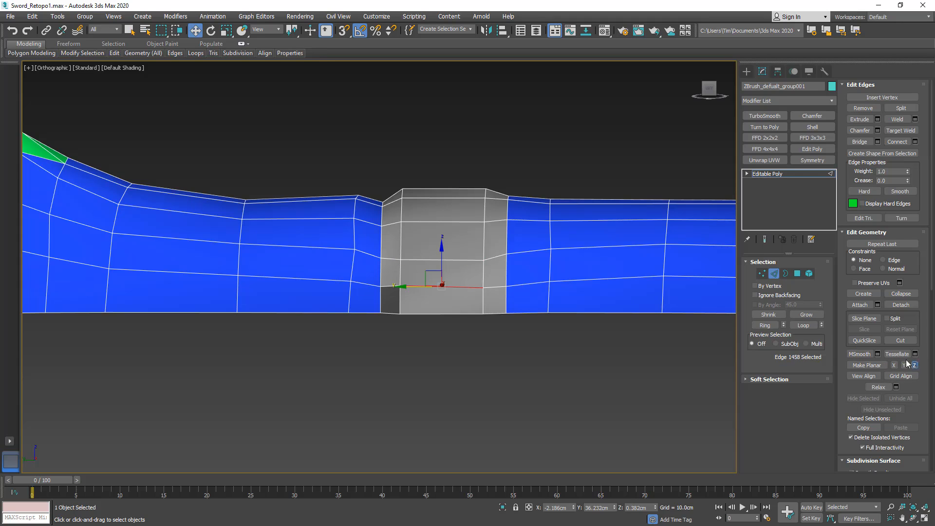
Show the Sword_Highpoly layer over the low-poly grip to compare the grey band with the buckle.
middle_click_drag(465, 173, 500, 101, "alt")
key("2")
left_click(536, 34)
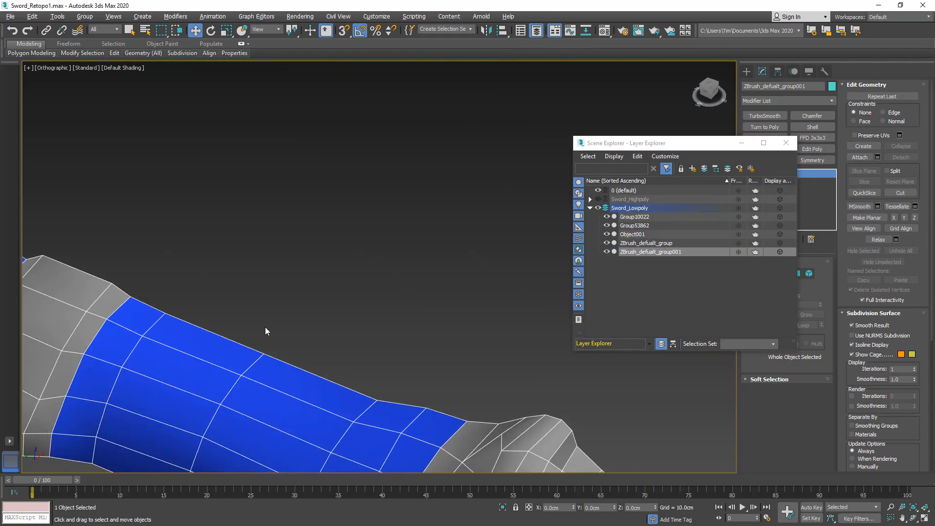
middle_click_drag(265, 331, 383, 272, "alt")
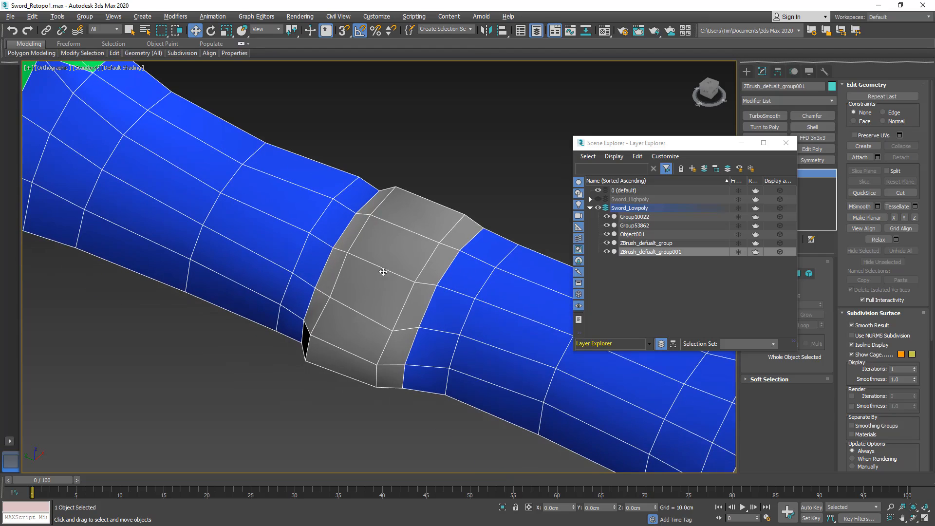
key("2")
middle_click_drag(386, 324, 440, 317, "alt")
left_click(598, 199)
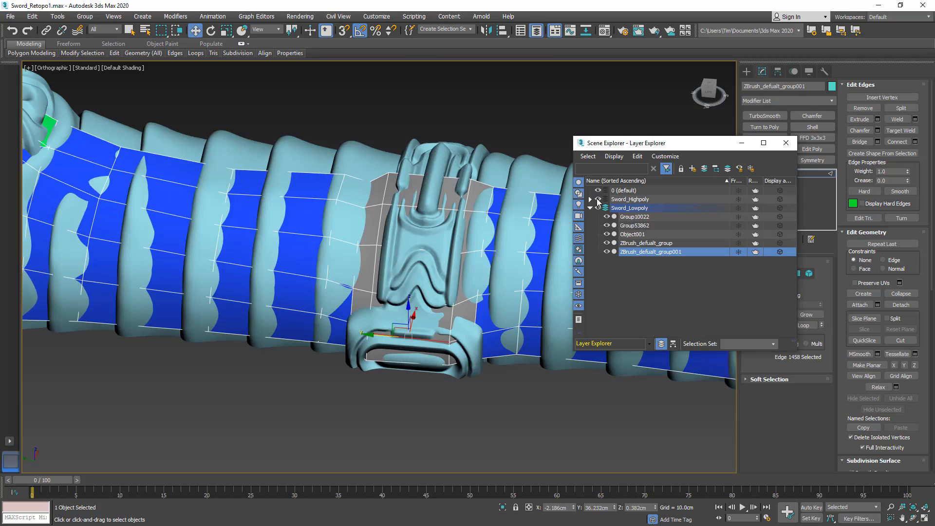
middle_click_drag(437, 298, 449, 322, "alt")
left_click(786, 143)
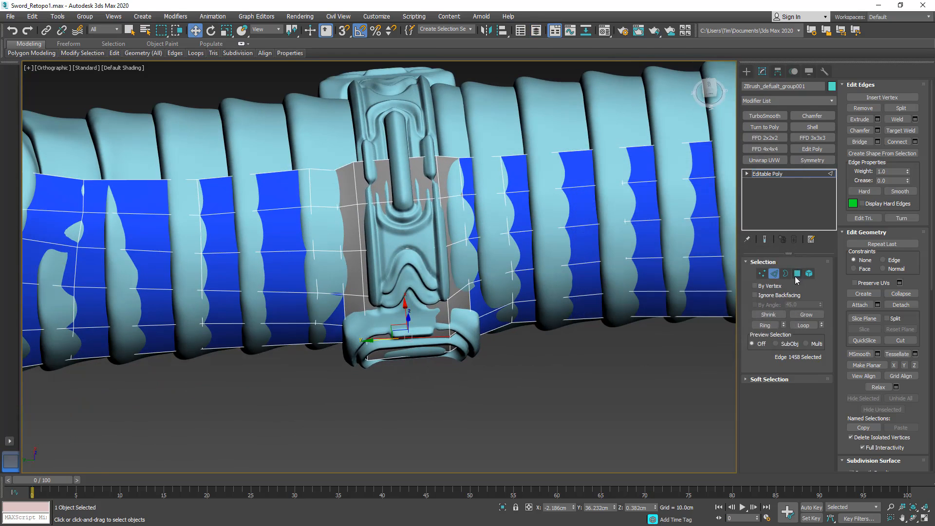
Move the grey band's lowest polygon outward along X to fit the high-poly buckle and make it planar in X.
left_click(400, 348)
mouse_move(411, 340)
middle_mouse_down("alt")
mouse_move(482, 298)
mouse_move(408, 345)
middle_mouse_up("alt")
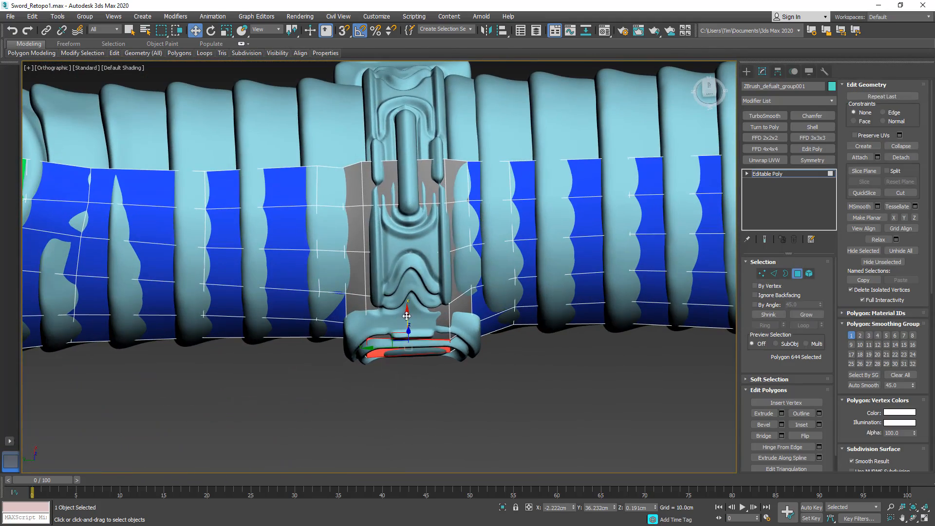
left_click_drag(408, 321, 408, 327)
middle_click_drag(408, 321, 429, 336, "alt")
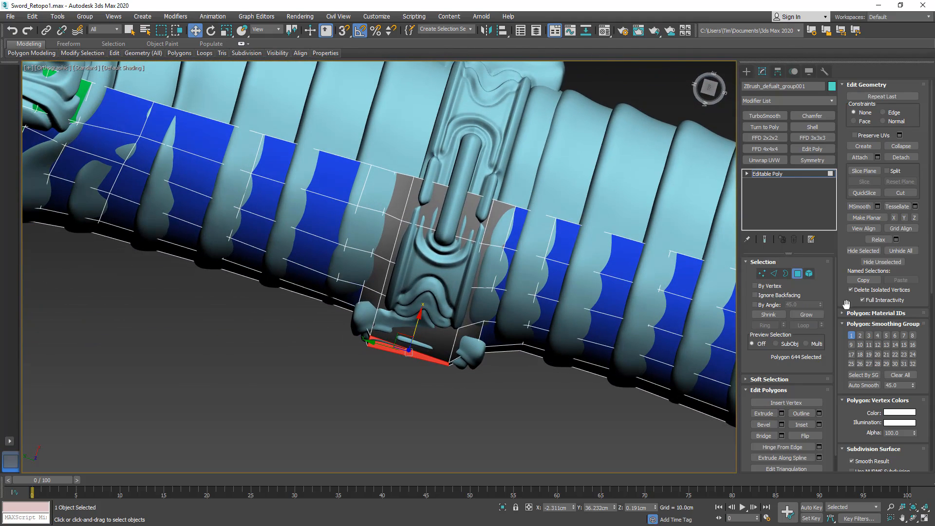
left_click(895, 220)
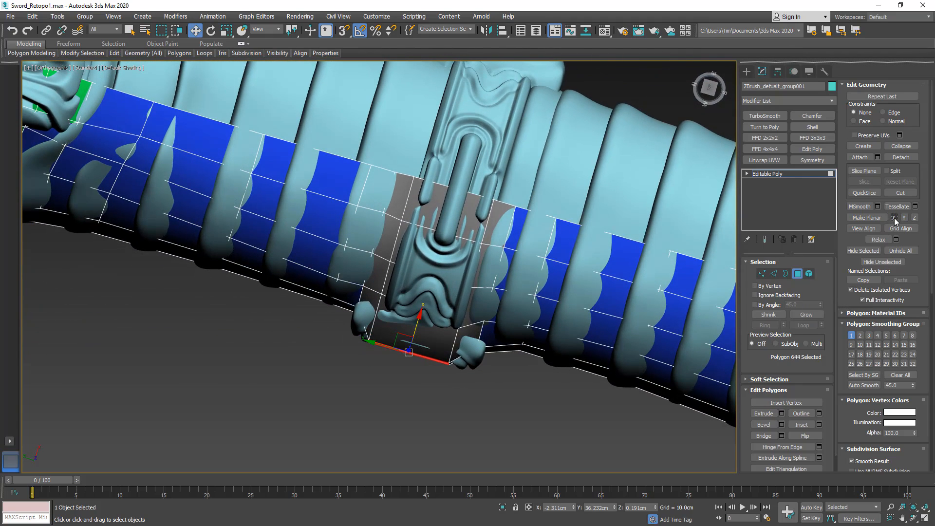
middle_click_drag(490, 382, 421, 352, "alt")
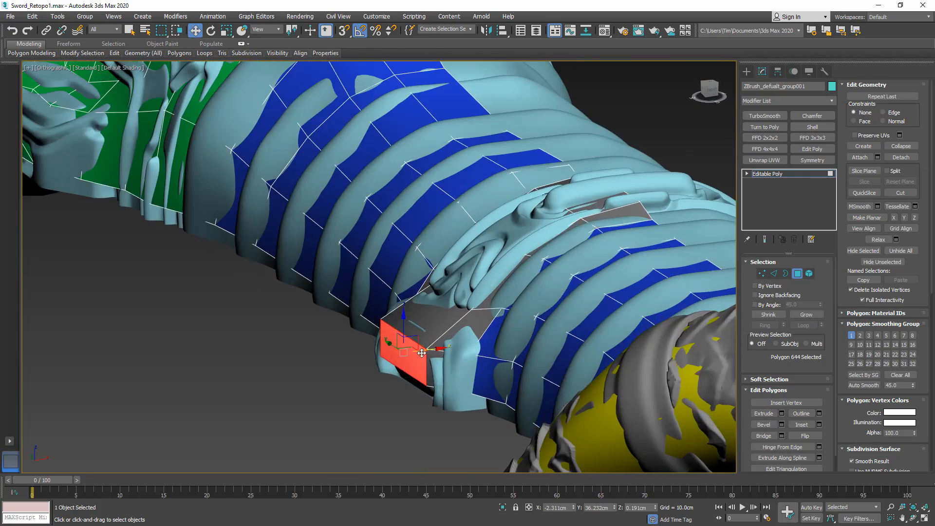
Move the upper edge of the grey band's end polygon up and inward to follow the buckle base on the high-poly.
left_click(774, 274)
key("alt+x")
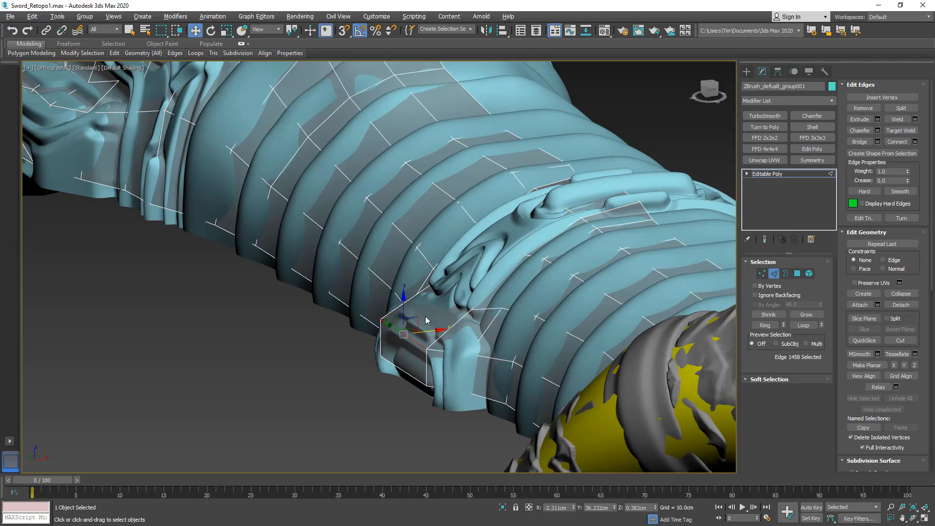
left_click_drag(419, 318, 430, 307)
Reposition the side edge and the two neighbouring corner vertices on one side of the buckle base to fit the high-poly outline.
middle_click_drag(430, 307, 507, 346, "alt")
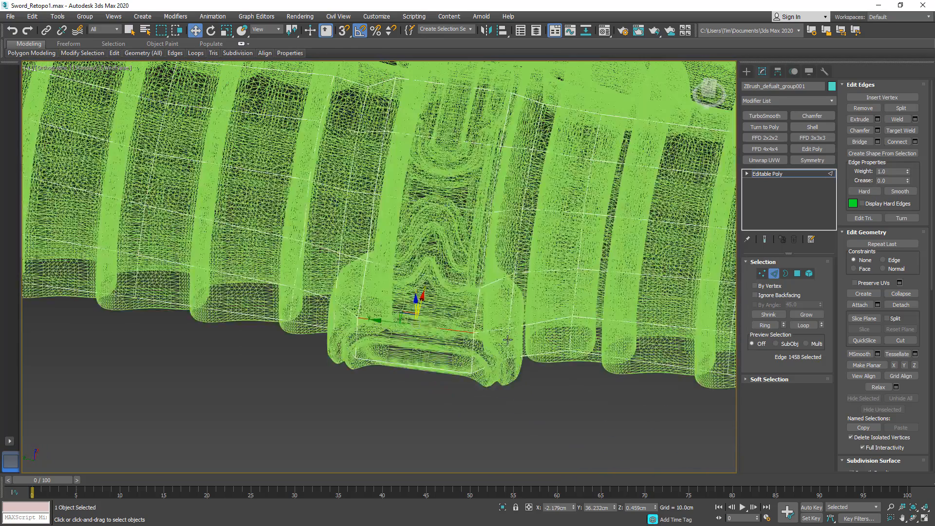
left_click(507, 341)
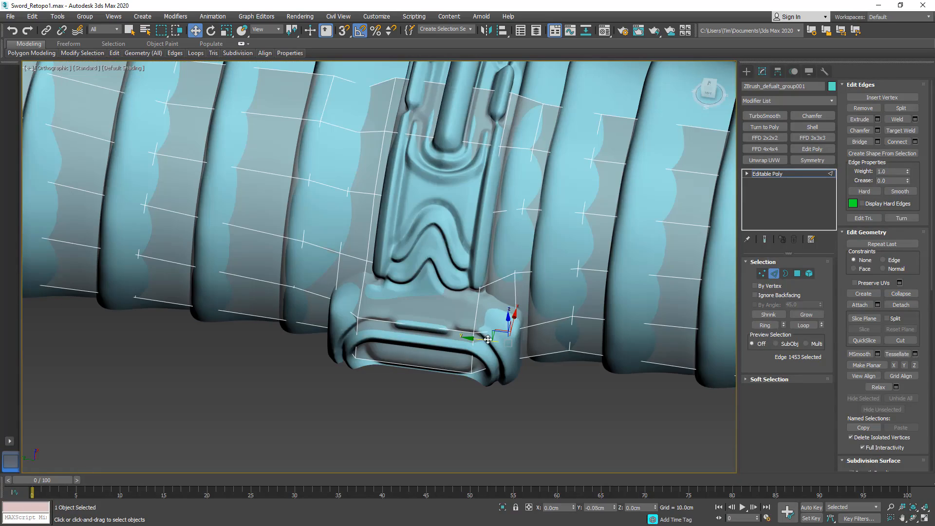
middle_click_drag(480, 341, 496, 380, "alt")
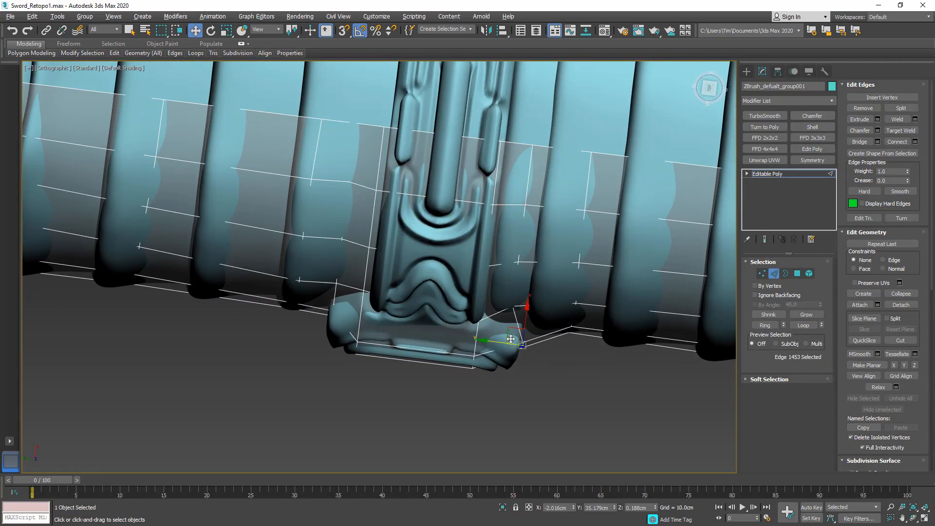
middle_click_drag(363, 325, 376, 317, "alt")
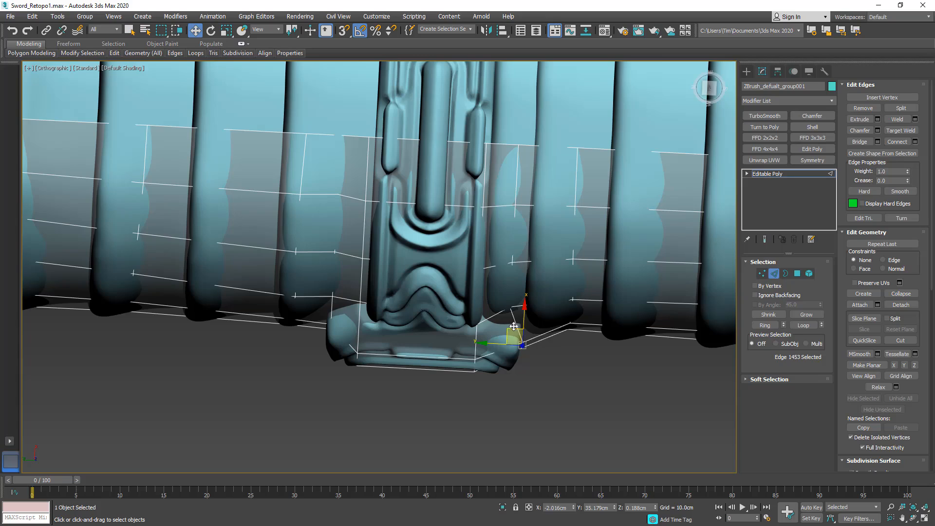
left_click_drag(515, 320, 512, 339)
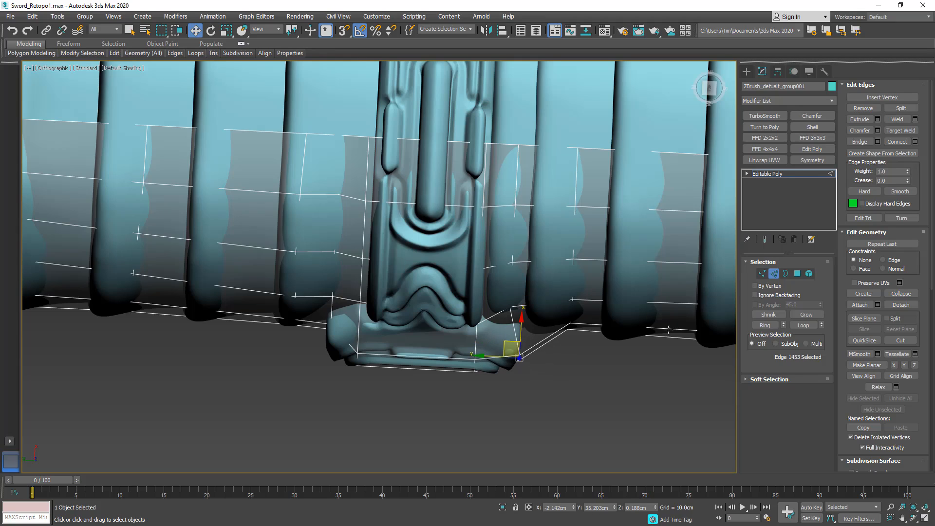
left_click(760, 272)
left_click_drag(451, 388, 489, 344)
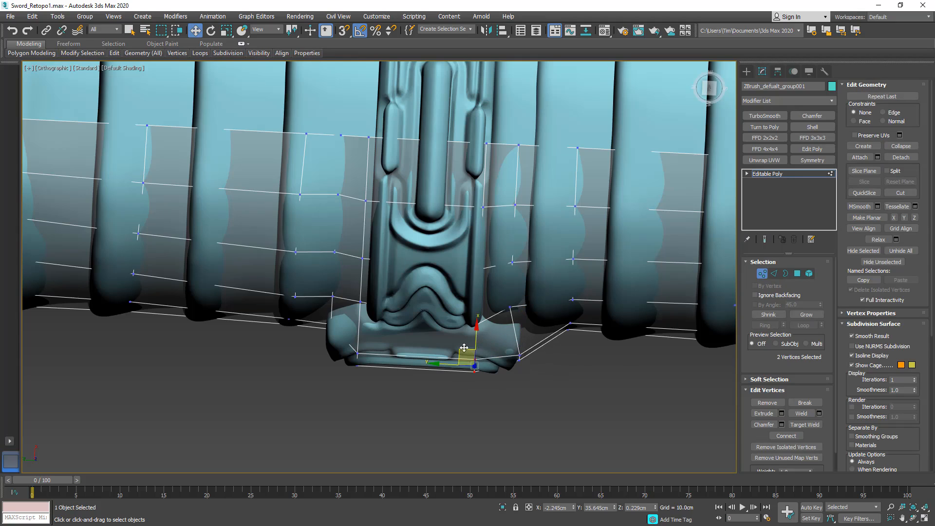
left_click_drag(448, 366, 475, 366)
left_click_drag(504, 332, 522, 314)
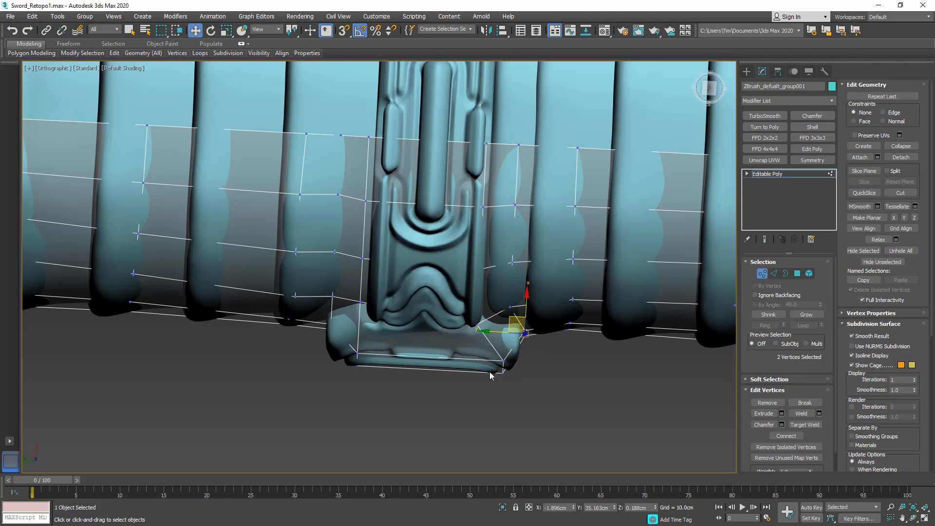
left_click_drag(481, 395, 502, 348)
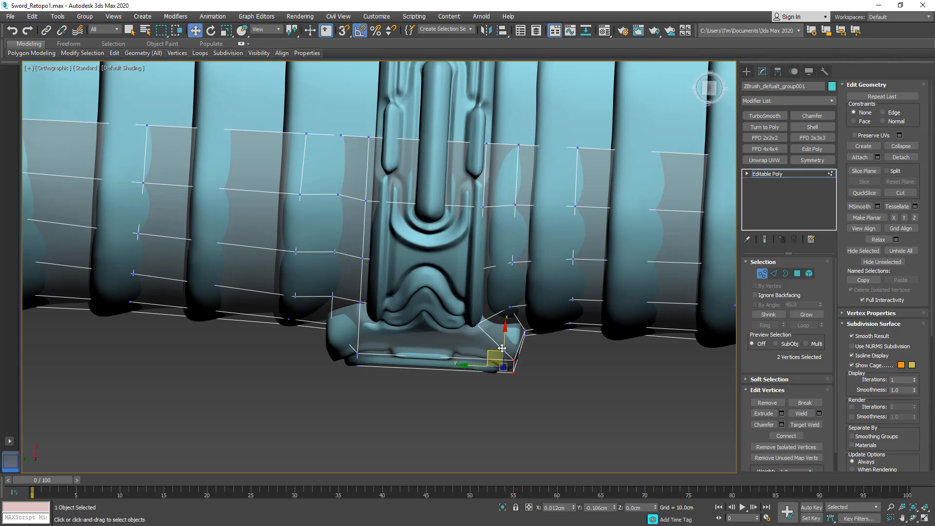
left_click_drag(440, 363, 459, 384)
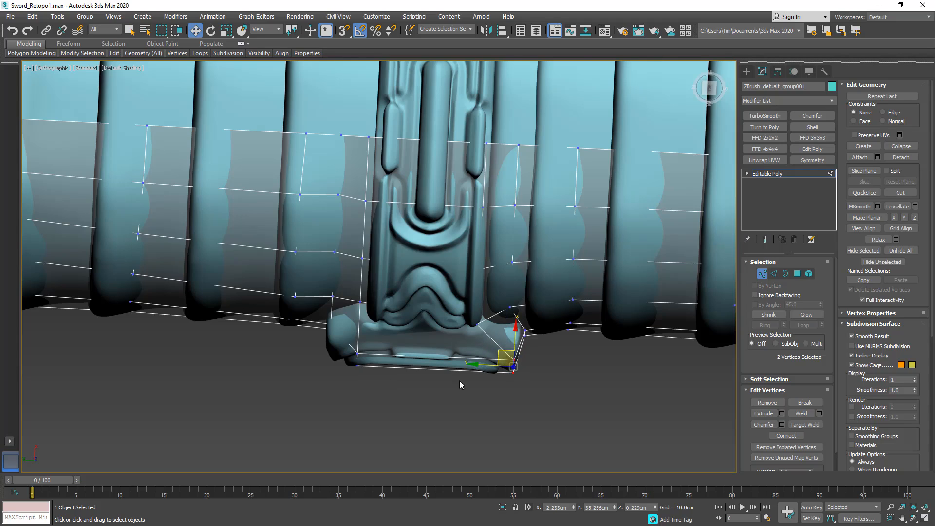
Move the corner and side vertices on the opposite side of the buckle base outward to match the high-poly silhouette.
middle_click_drag(329, 385, 372, 365)
middle_click_drag(434, 369, 459, 373)
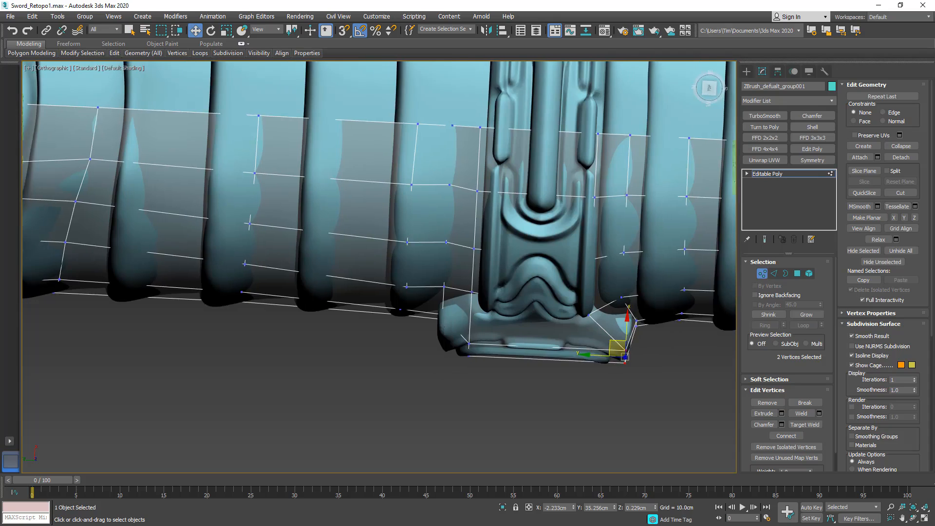
key("F3")
key("F3")
mouse_move(448, 306)
left_mouse_down()
mouse_move(426, 288)
mouse_move(465, 353)
mouse_move(446, 359)
mouse_move(413, 343)
left_mouse_up()
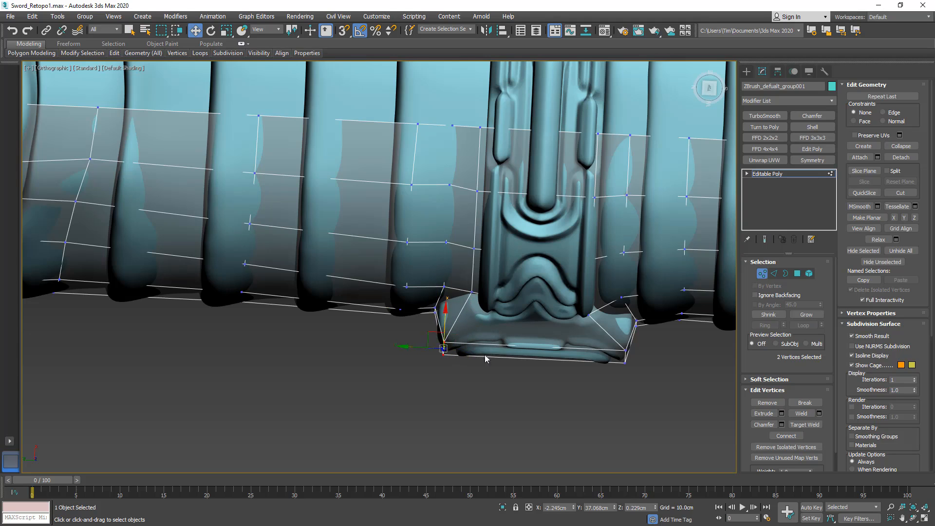
Pull the strap's four side vertices and the adjacent four-vertex column inward along Y to line up with the high-poly strap.
mouse_move(484, 355)
middle_mouse_down("alt")
mouse_move(504, 340)
mouse_move(505, 283)
mouse_move(535, 286)
middle_mouse_up("alt")
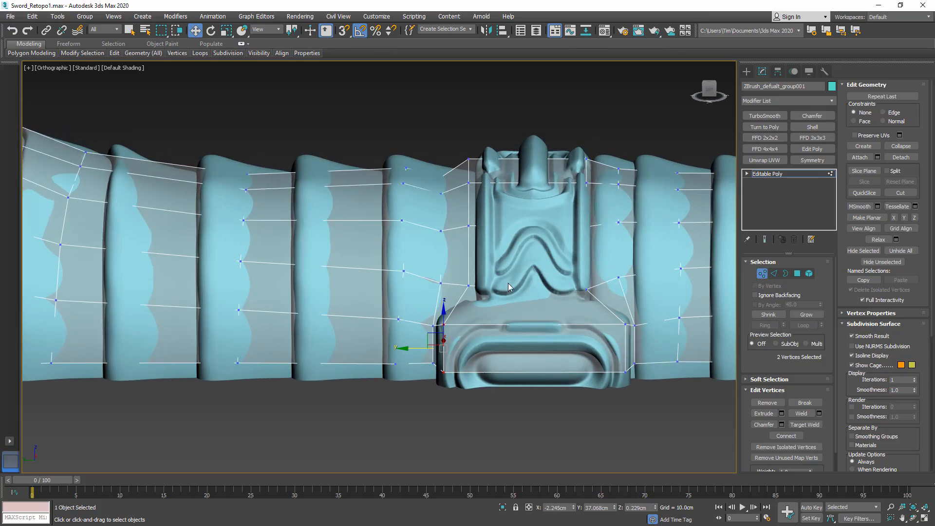
key("F3")
key("F3")
left_click_drag(492, 146, 491, 153)
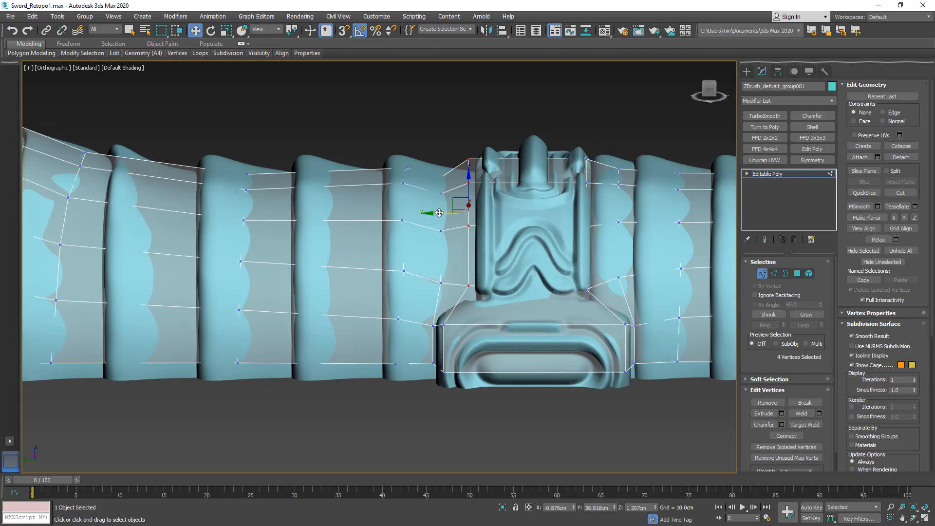
left_click_drag(439, 213, 469, 212)
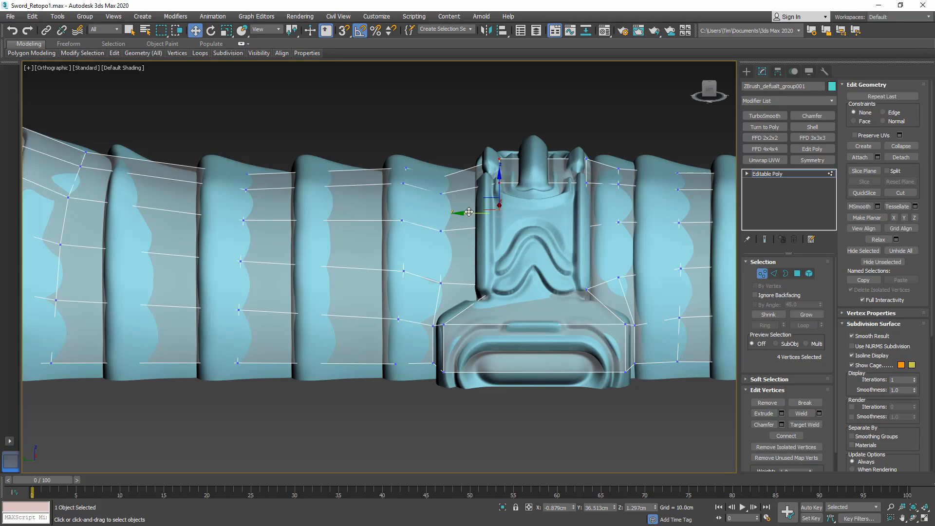
key("F3")
key("ctrl+z")
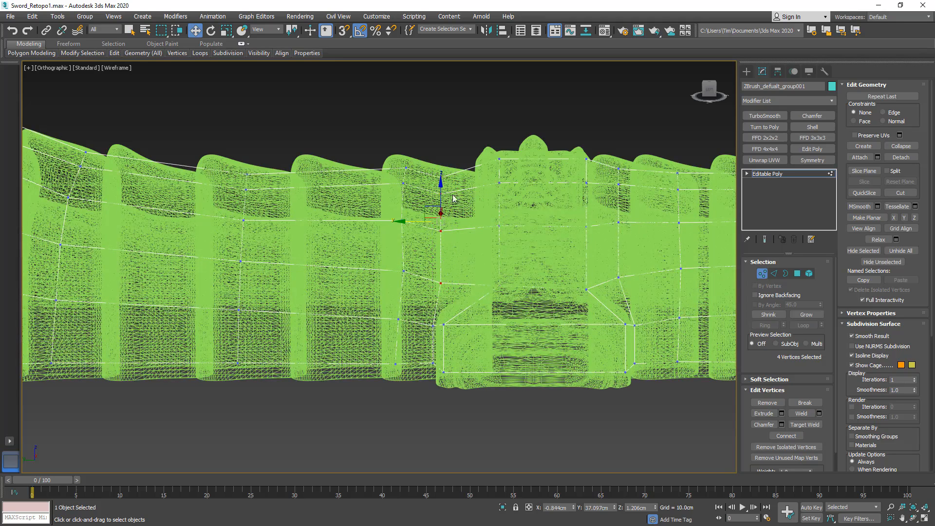
left_click_drag(415, 221, 483, 214)
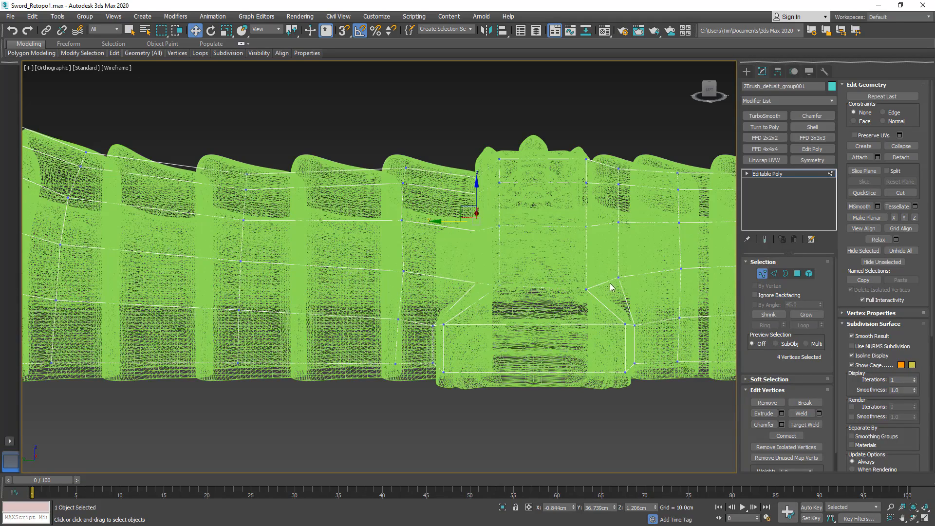
Move the four-vertex column on the strap's other side inward along Y and check the fit in opaque shading.
left_click_drag(636, 152, 636, 151)
left_click_drag(587, 213, 575, 228)
mouse_move(575, 228)
middle_mouse_down("alt")
mouse_move(560, 261)
mouse_move(537, 228)
middle_mouse_up("alt")
key("F3")
key("alt+x")
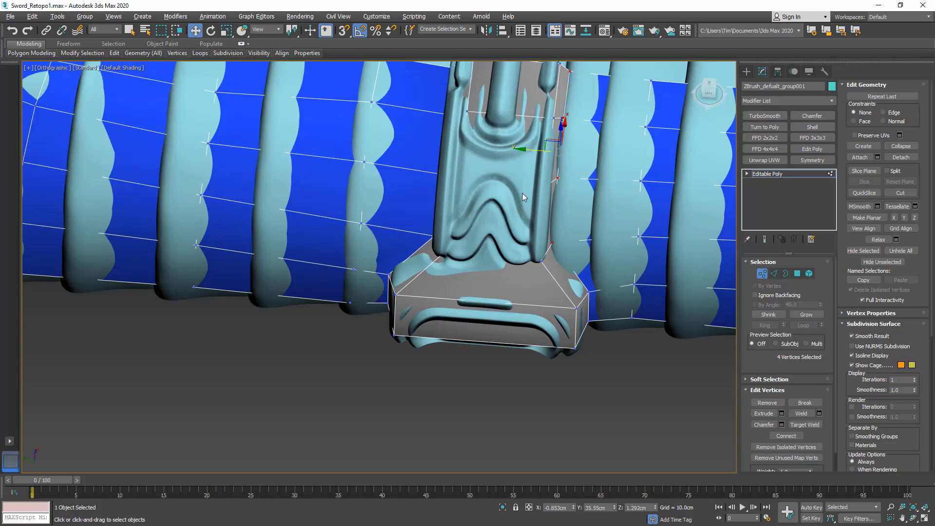
Nudge the first outer vertex column slightly away from the strap along Y so it sits at the buckle's outer wall.
mouse_move(522, 193)
middle_mouse_down("alt")
mouse_move(507, 303)
mouse_move(511, 240)
middle_mouse_up("alt")
key("F3")
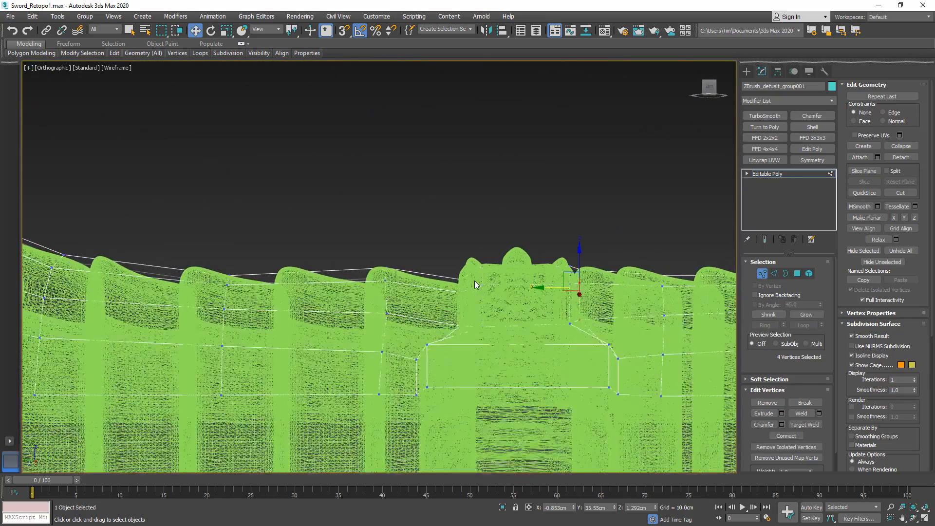
scroll(462, 315, "up", 4)
left_click_drag(466, 247, 466, 236)
key("F3")
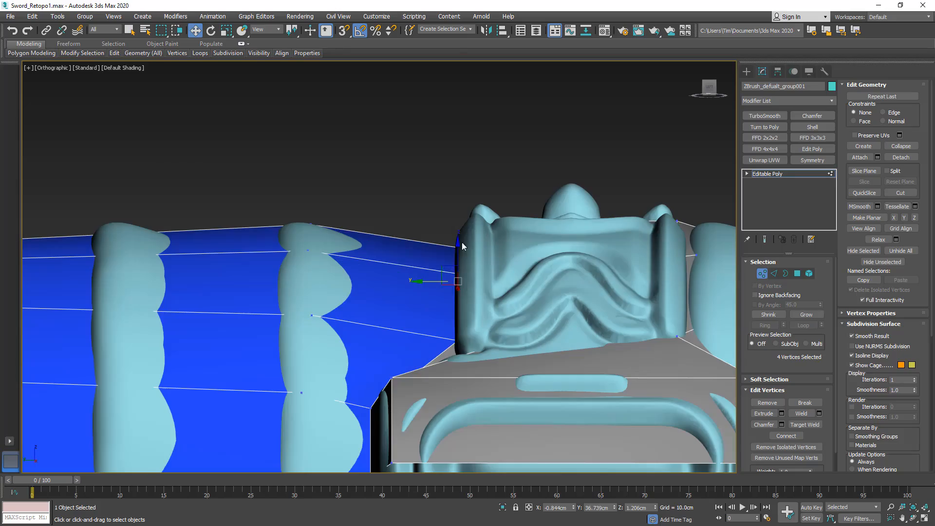
left_click_drag(430, 282, 426, 282)
key("F3")
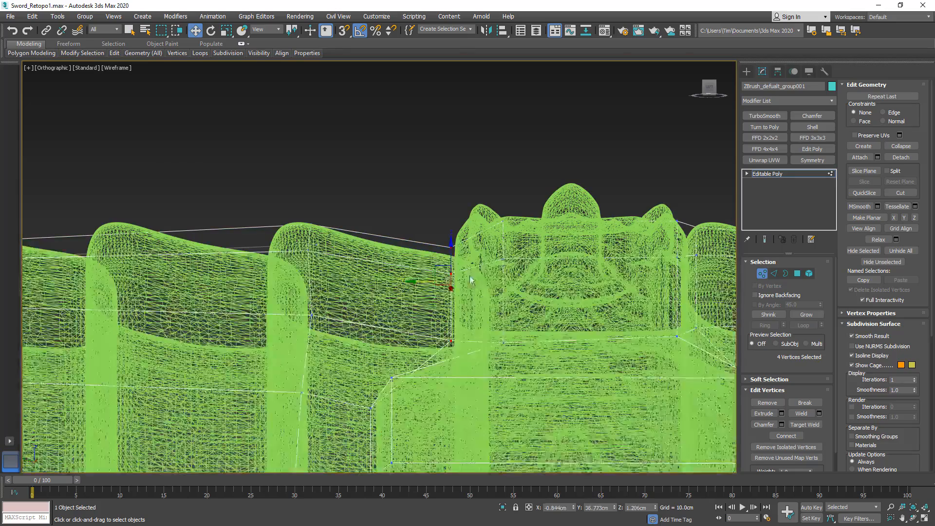
Raise the four vertices at the top of the strap by about 0.044 cm along Z.
middle_click_drag(493, 277, 458, 264)
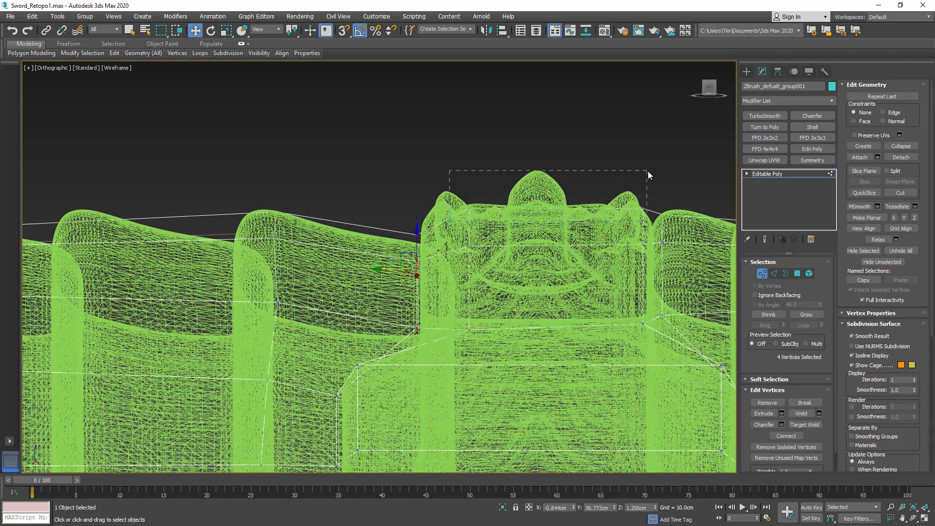
left_click_drag(647, 171, 647, 171)
key("F3")
left_click_drag(556, 182, 557, 174)
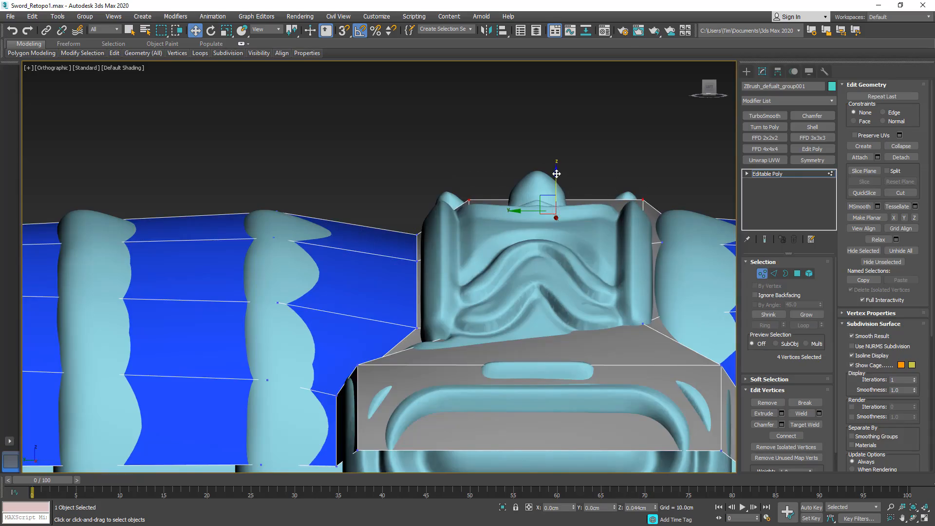
Move the strap's opposite inner vertex column inward along Y, and shift it together with the adjacent outer column farther inward.
key("F3")
middle_click_drag(605, 219, 521, 181)
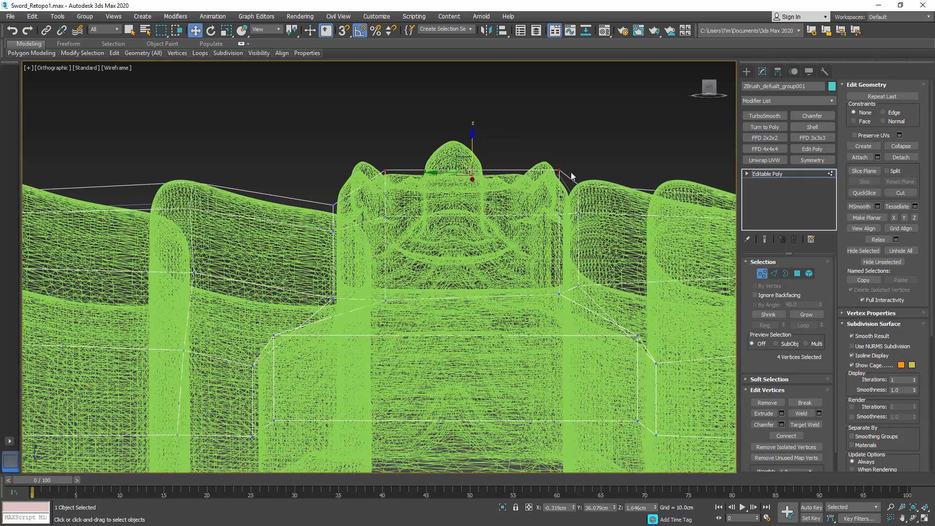
left_click_drag(543, 304, 542, 304)
left_click_drag(531, 213, 510, 212)
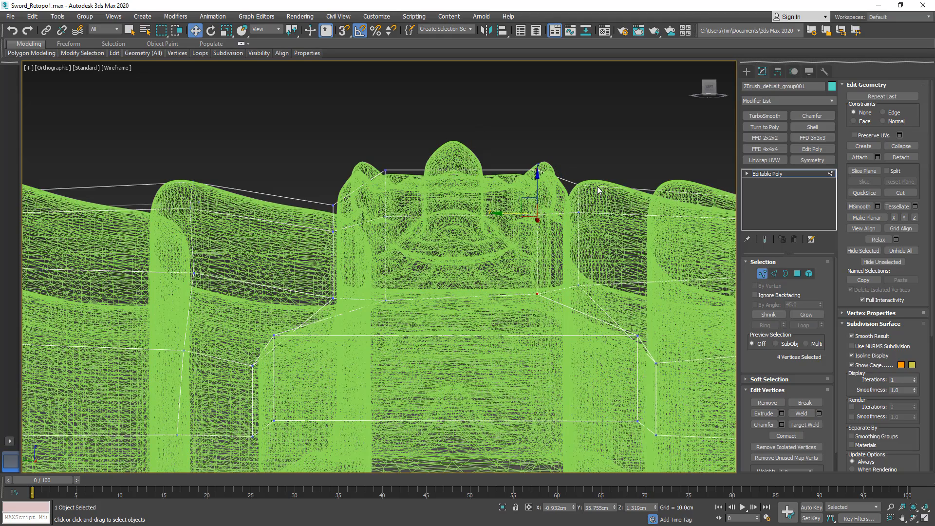
left_click_drag(592, 178, 592, 169)
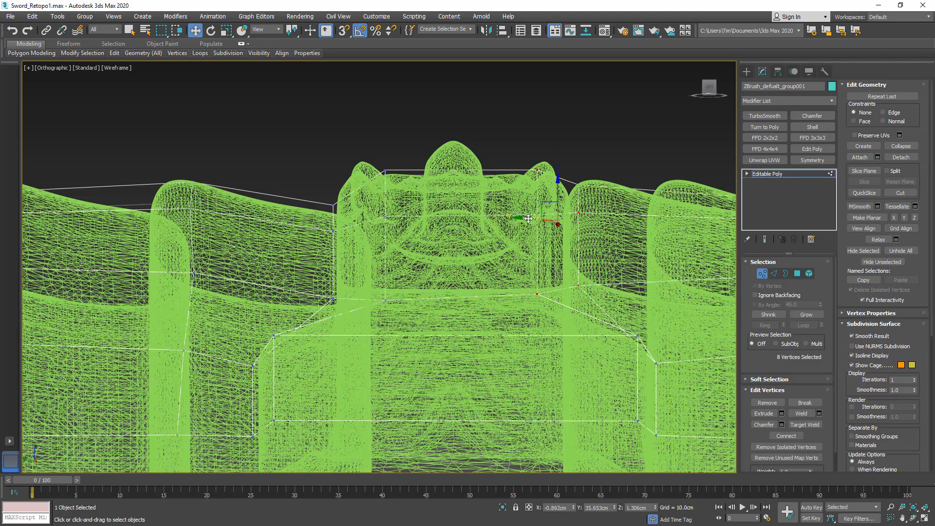
left_click_drag(528, 218, 517, 218)
Raise the polygon on top of the strap slightly along Z to meet the high-poly surface.
key("F3")
scroll(517, 218, "down", 2)
mouse_move(517, 217)
middle_mouse_down("alt")
mouse_move(511, 309)
mouse_move(567, 228)
mouse_move(574, 258)
mouse_move(496, 177)
middle_mouse_up("alt")
key("4")
left_click(490, 171)
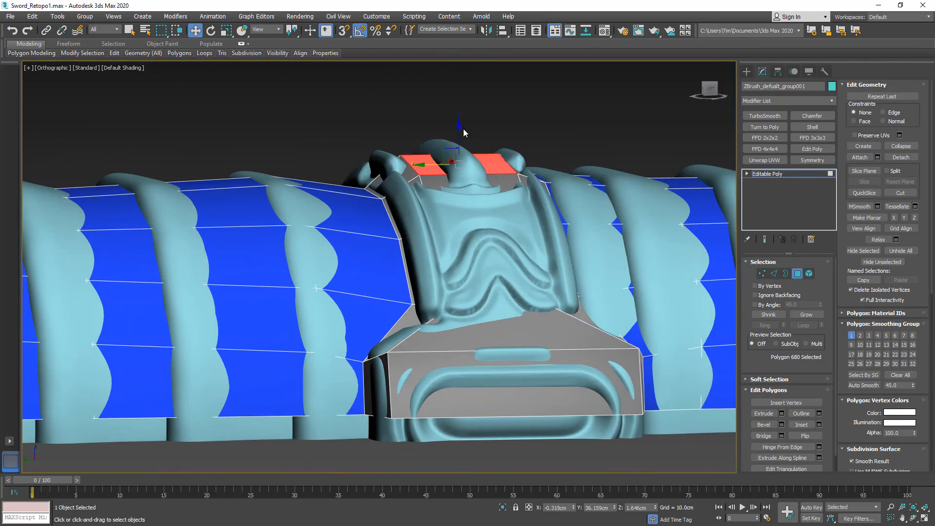
left_click_drag(457, 127, 457, 123)
Move the crosswise edge on the strap's upper curve outward in X and Z to fit the high-poly buckle.
middle_click_drag(458, 124, 580, 224, "alt")
left_click(530, 195)
key("F3")
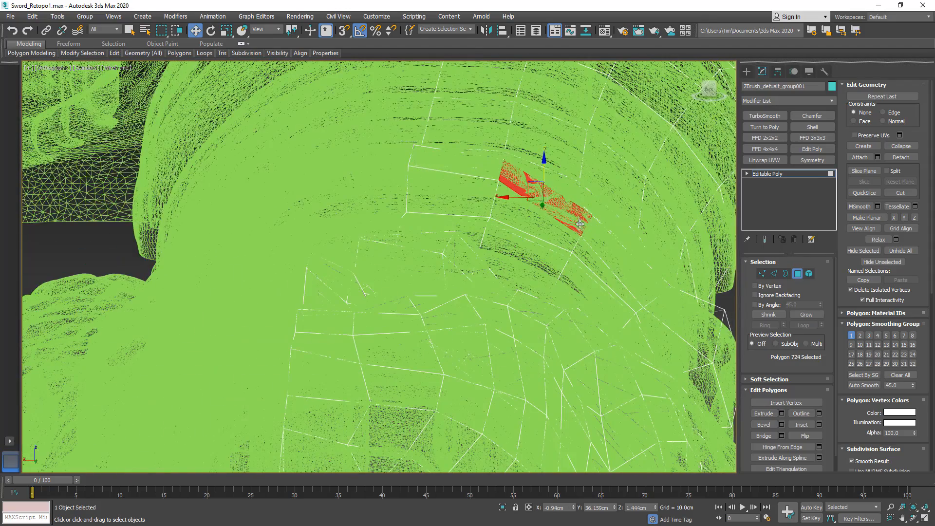
left_click(775, 275)
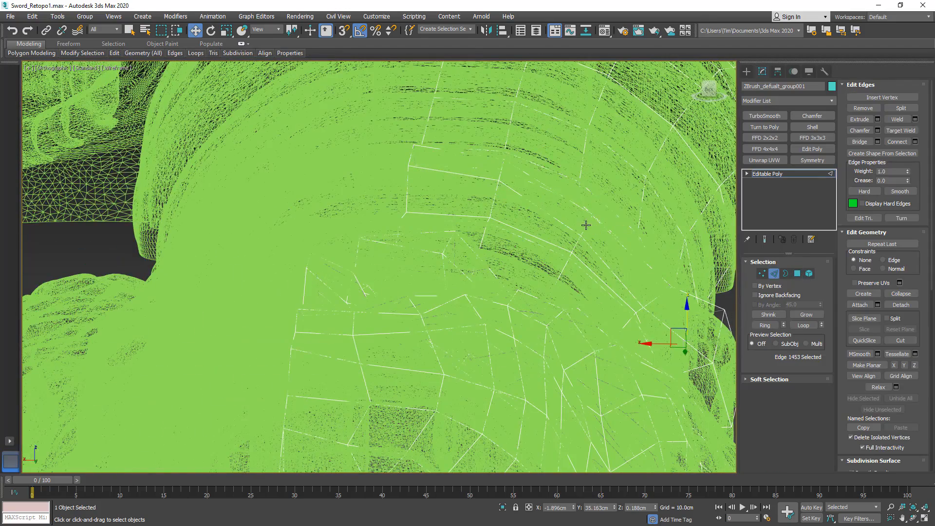
left_click(578, 213)
key("F3")
left_click_drag(578, 211, 587, 204)
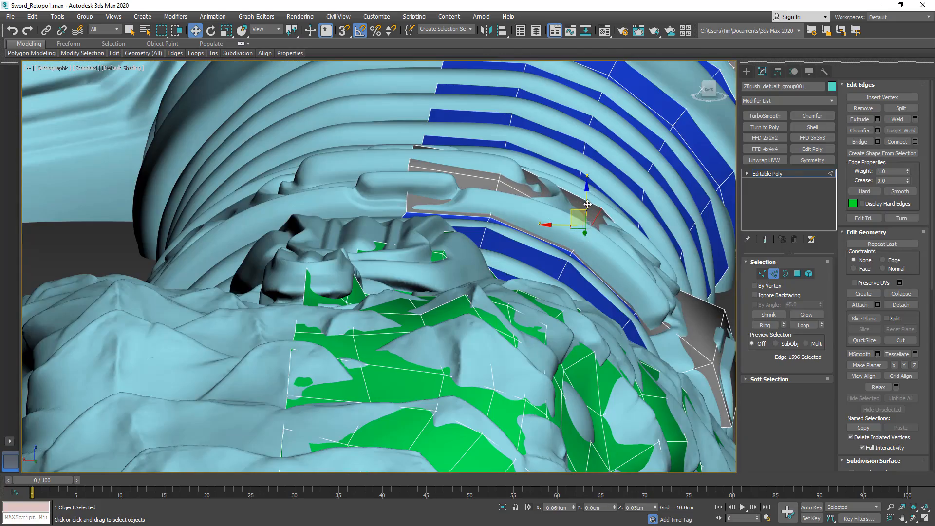
Move the next crosswise edge down the strap outward in X and Z to follow the high-poly curve.
key("F3")
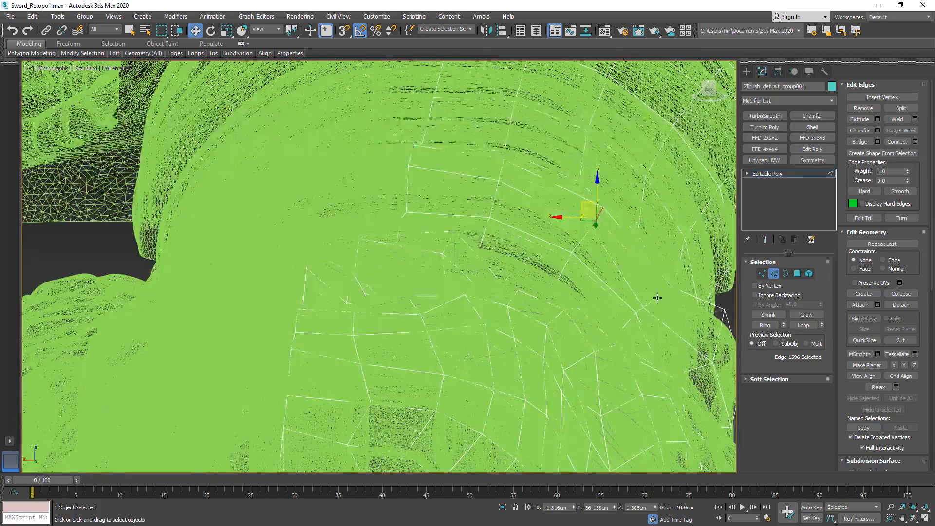
left_click(656, 295)
mouse_move(656, 295)
middle_mouse_down("alt")
mouse_move(633, 292)
mouse_move(657, 283)
middle_mouse_up("alt")
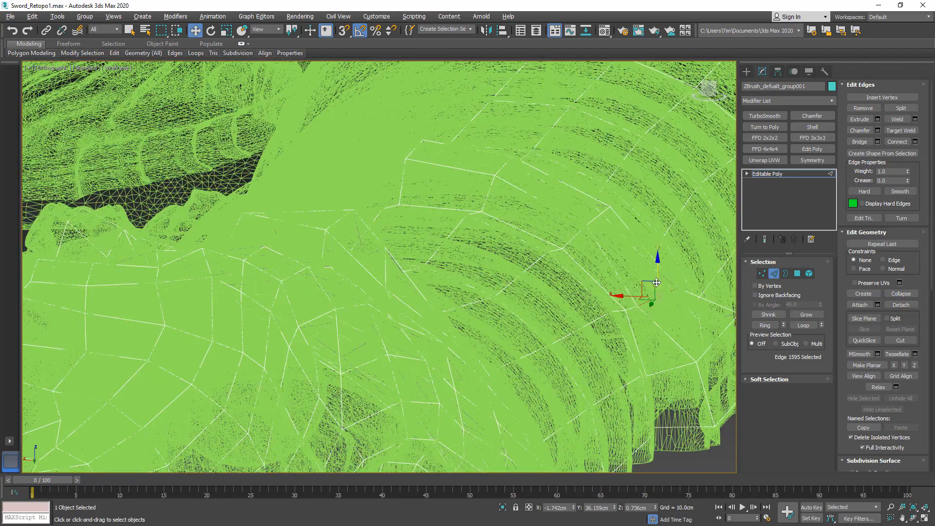
left_click_drag(648, 281, 666, 271)
key("F3")
middle_click_drag(666, 272, 629, 302, "alt")
scroll(580, 318, "down", 3)
scroll(629, 302, "up", 3)
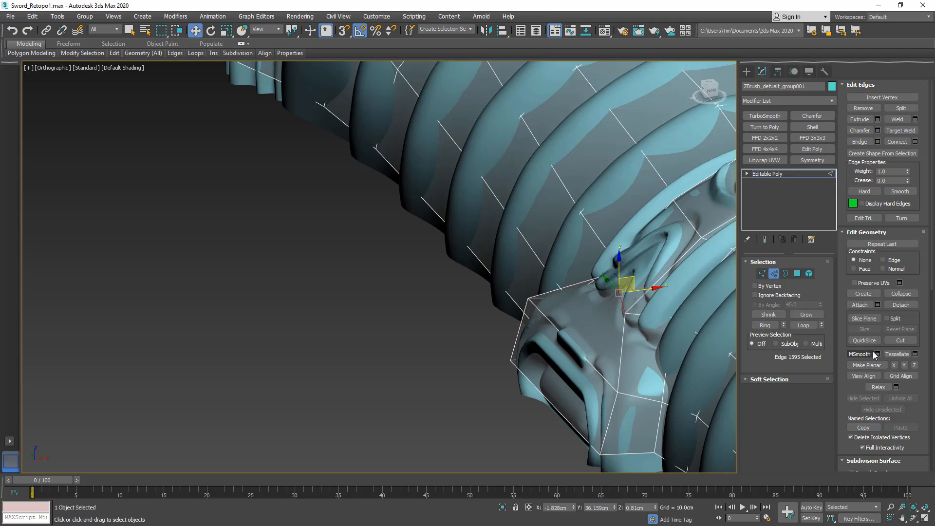
Make the strap's crosswise edge and the buckle's upper and lower front edges planar along X, one after another.
left_click(894, 365)
mouse_move(535, 266)
middle_mouse_down("alt")
mouse_move(621, 206)
mouse_move(480, 239)
mouse_move(536, 270)
middle_mouse_up("alt")
left_click(536, 273)
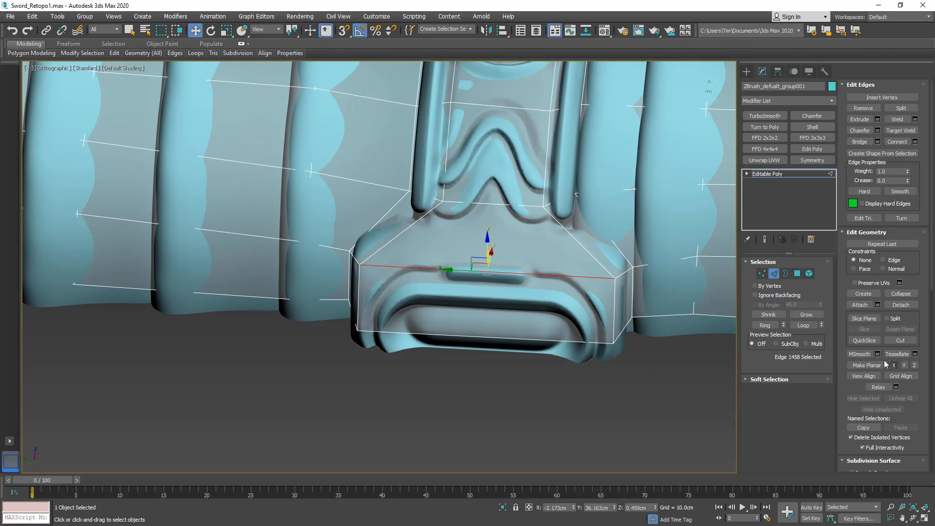
left_click(590, 343)
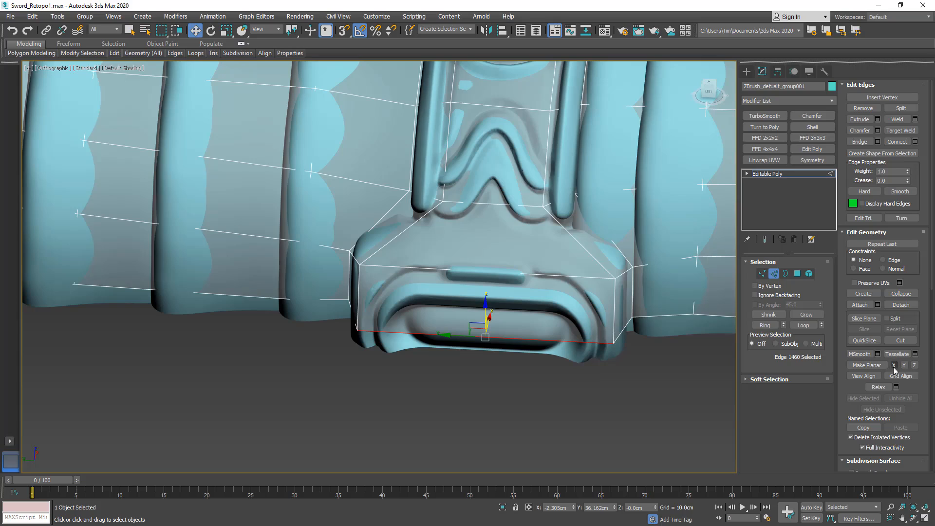
Move the four-vertex column where the grip's last ring meets the guard along Y toward the grip.
middle_click_drag(483, 146, 536, 227)
scroll(485, 185, "down", 6)
scroll(495, 193, "up", 3)
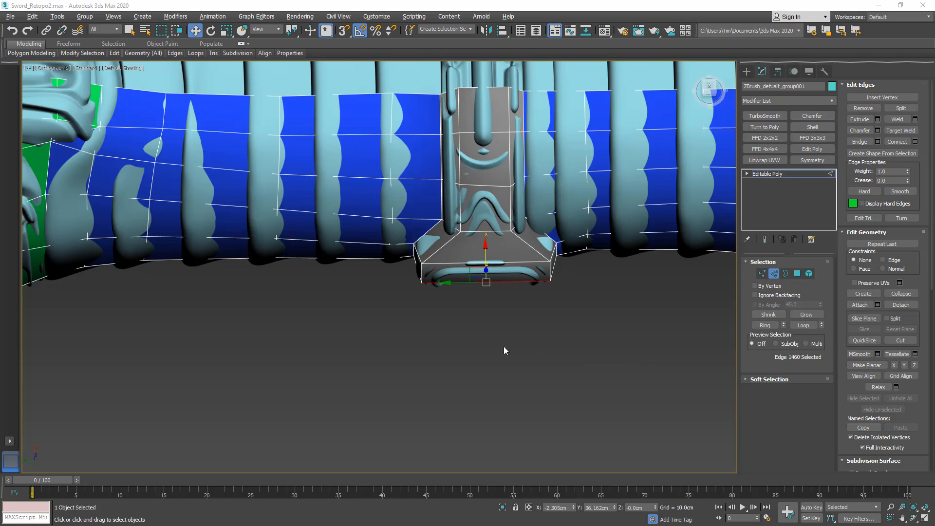
middle_click_drag(261, 350, 223, 355)
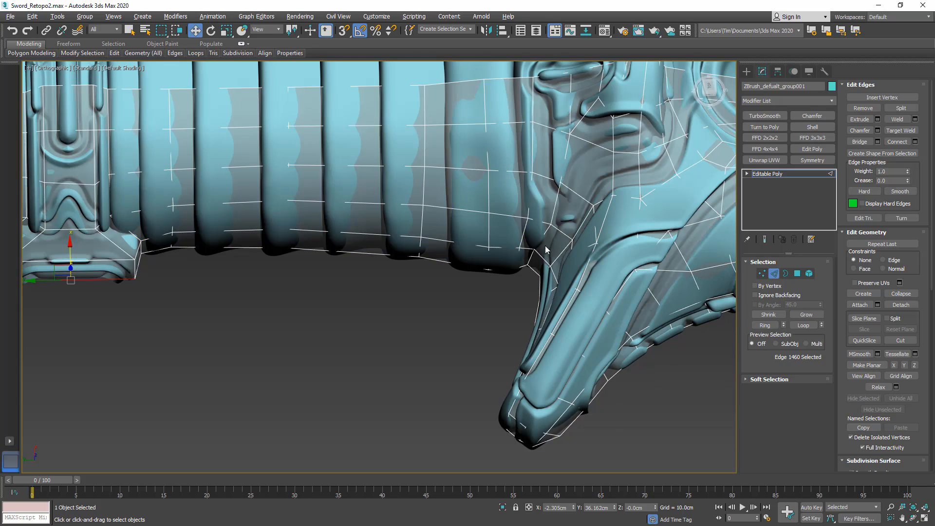
left_click(762, 273)
key("F3")
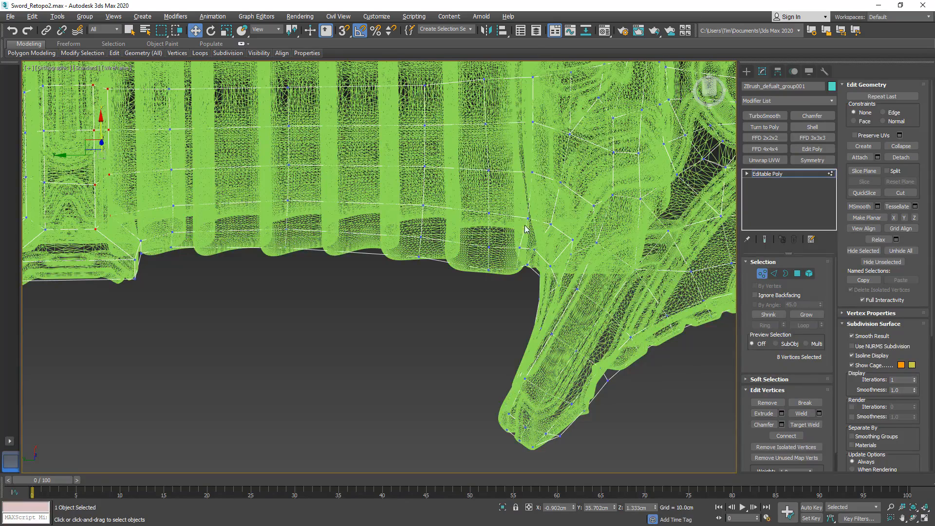
left_click_drag(546, 94, 545, 74)
key("F3")
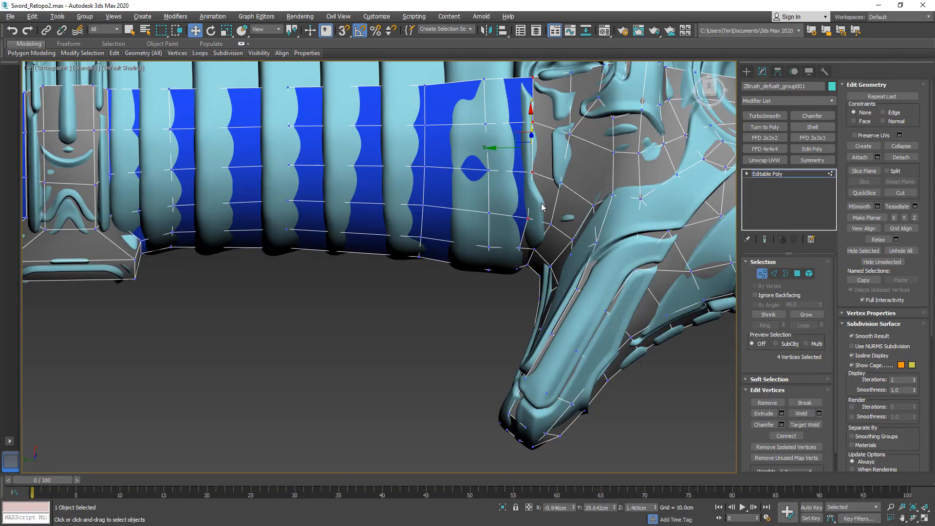
middle_click_drag(521, 129, 533, 193)
left_click_drag(511, 213, 497, 213)
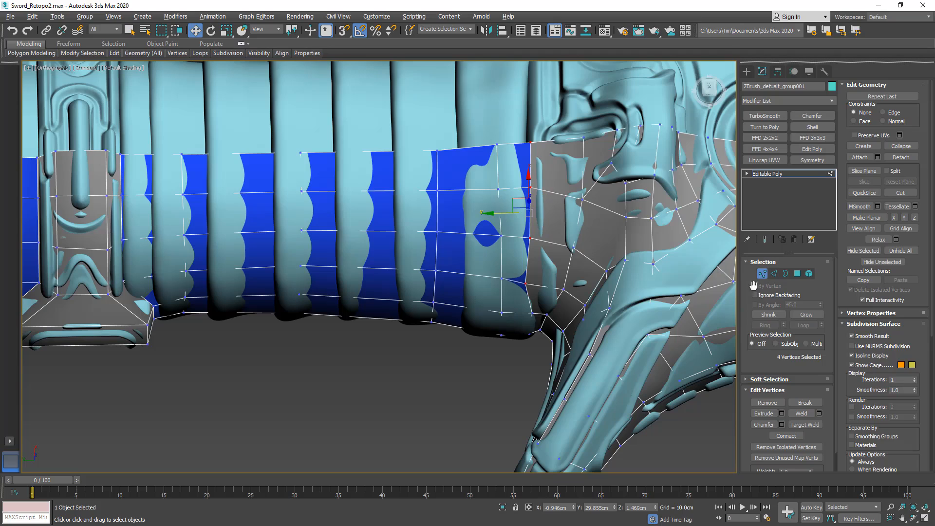
Make the four-vertex column at the guard end planar in Y and nudge it slightly back toward the guard.
left_click(904, 218)
key("alt+x")
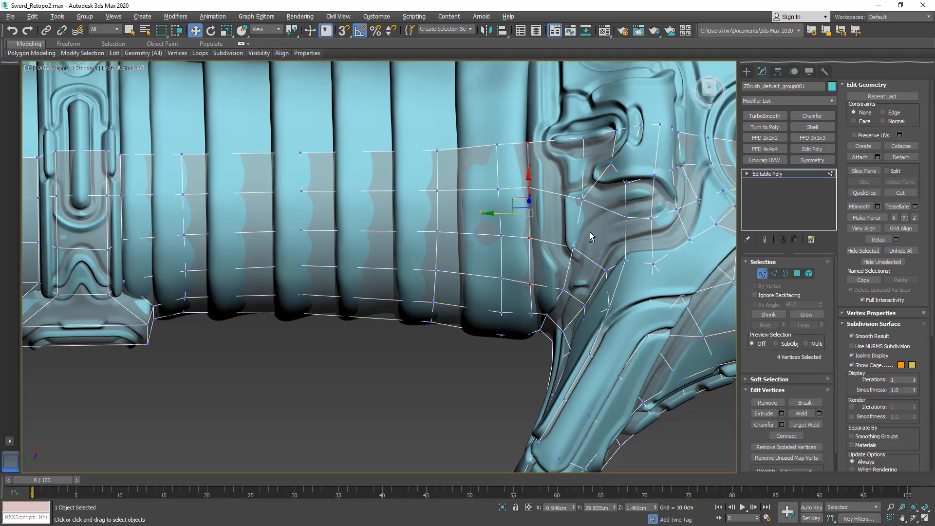
left_click_drag(508, 211, 510, 212)
Move the four lower vertices between the grip's last ring and the guard about 0.034 cm along Y toward the guard.
scroll(542, 321, "up", 6)
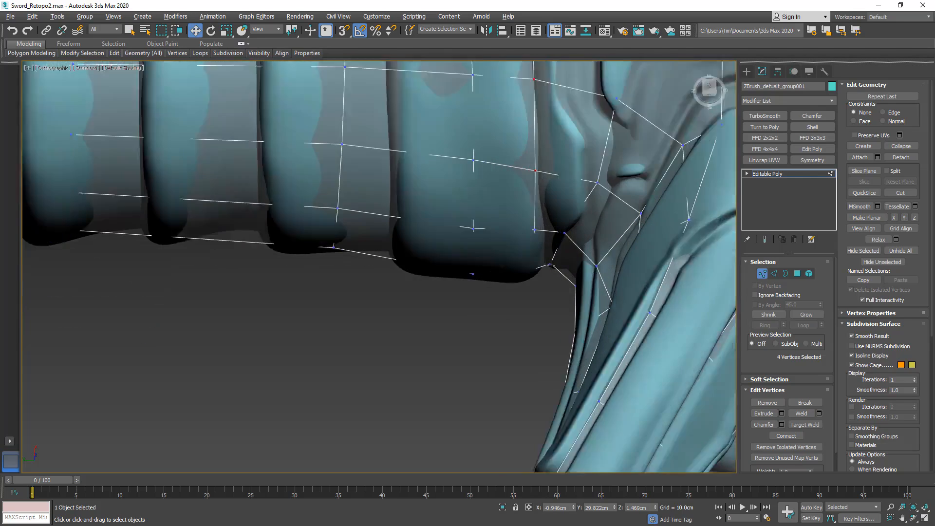
key("F3")
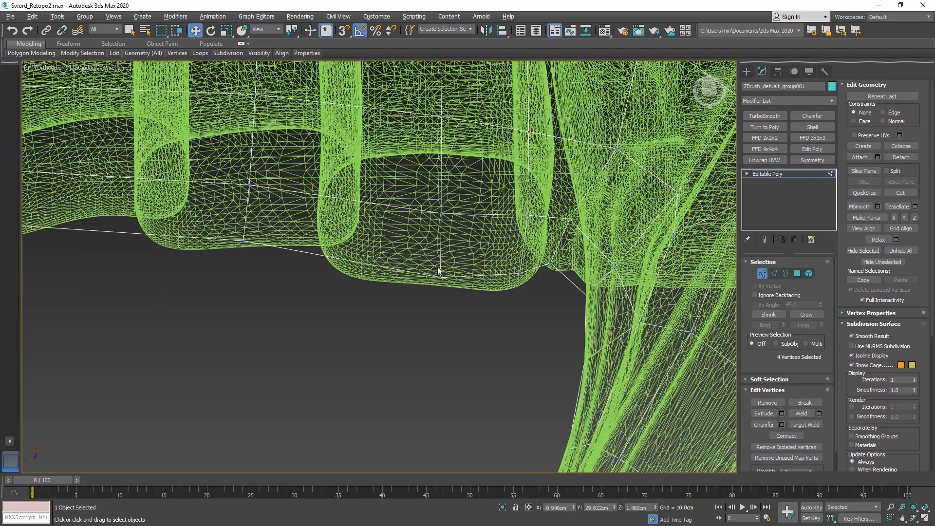
left_click(520, 277)
key("F3")
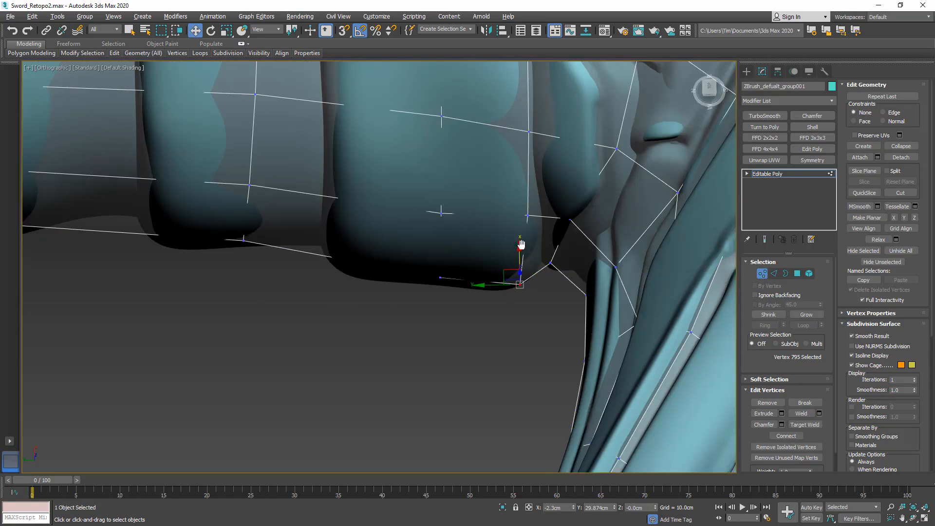
scroll(521, 253, "up", 3)
middle_click_drag(521, 252, 507, 325)
scroll(508, 340, "down", 2)
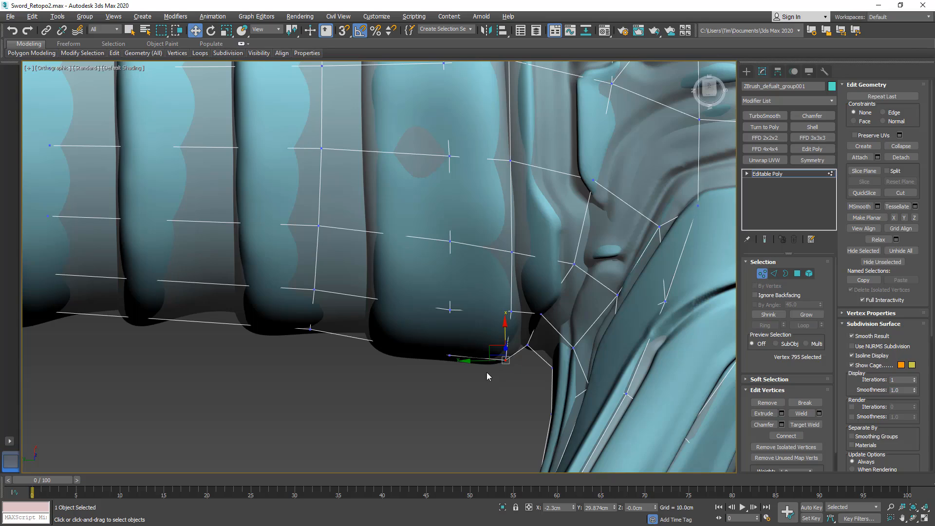
left_click_drag(532, 309, 544, 294)
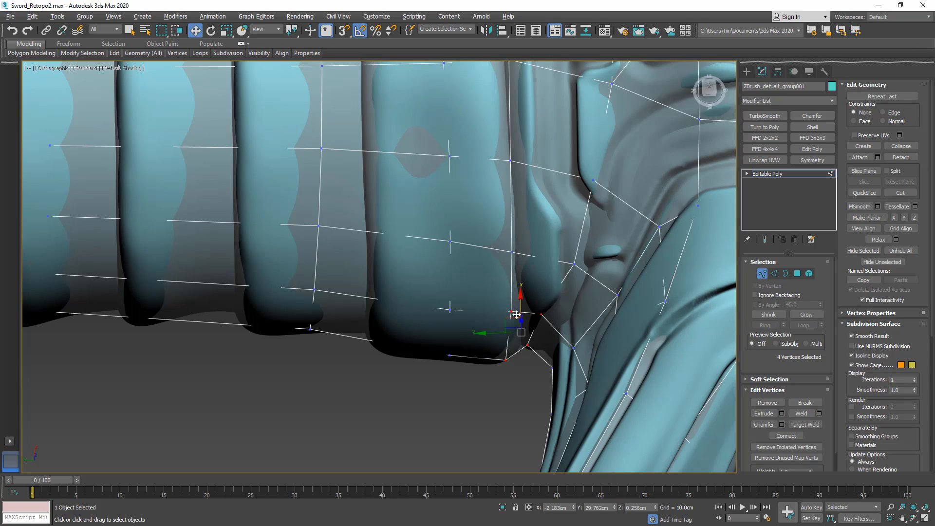
left_click_drag(509, 320, 514, 319)
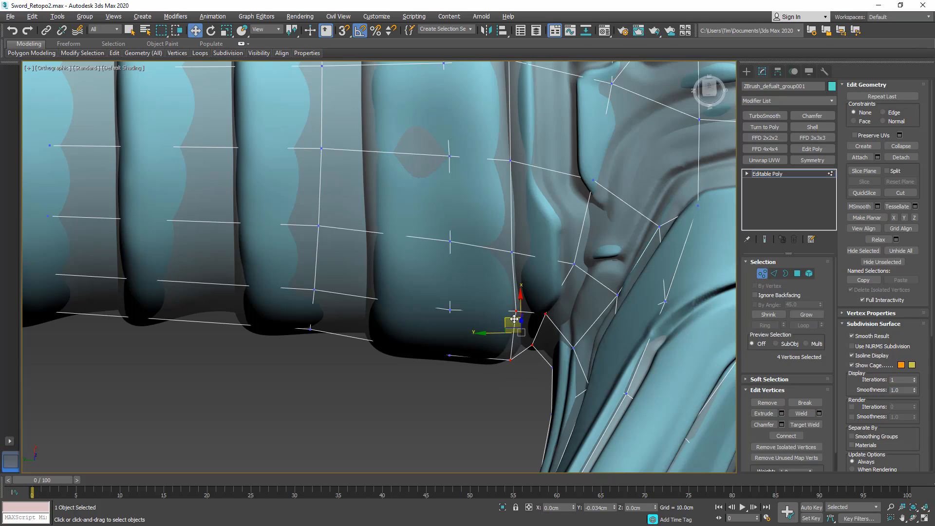
Reposition the vertex in the gap below the last ring and the adjacent guard vertex to follow the high-poly outline.
key("F3")
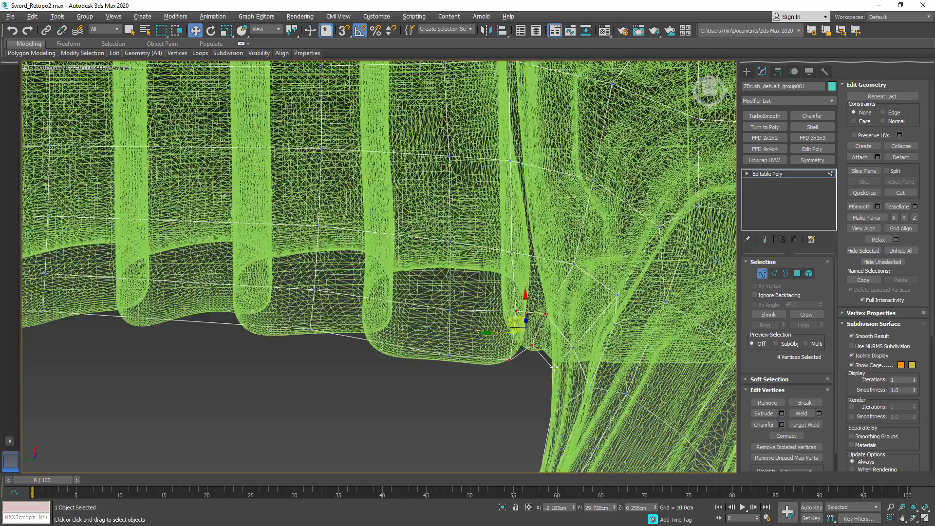
middle_click_drag(552, 360, 558, 291)
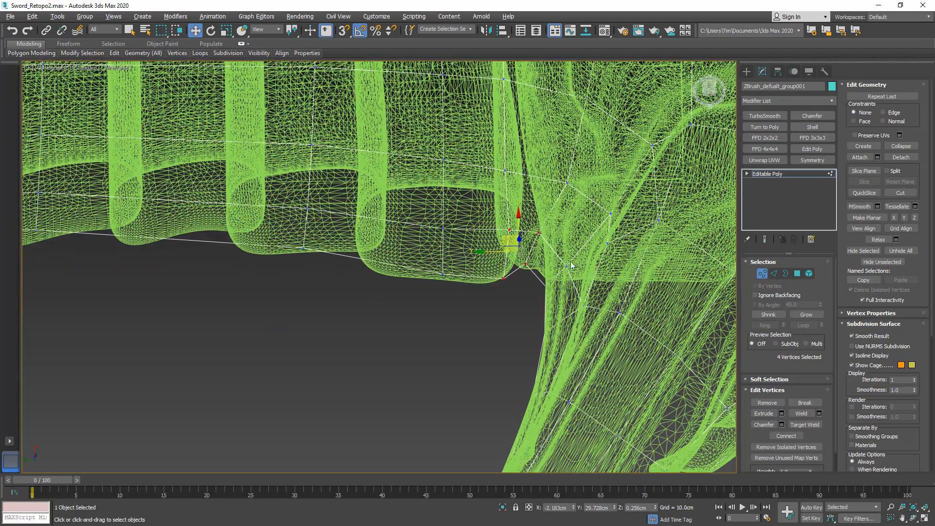
left_click(526, 262)
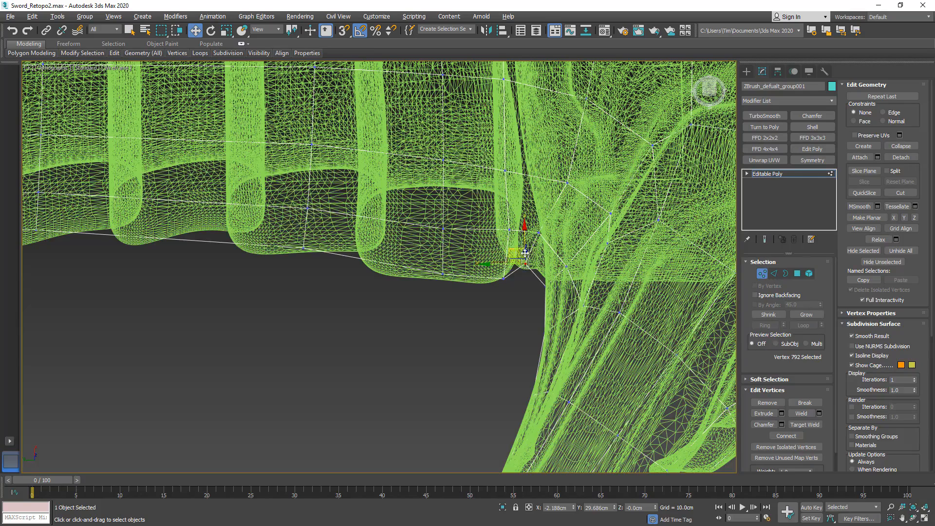
mouse_move(517, 247)
left_mouse_down()
mouse_move(539, 273)
mouse_move(540, 261)
left_mouse_up()
left_click(544, 286)
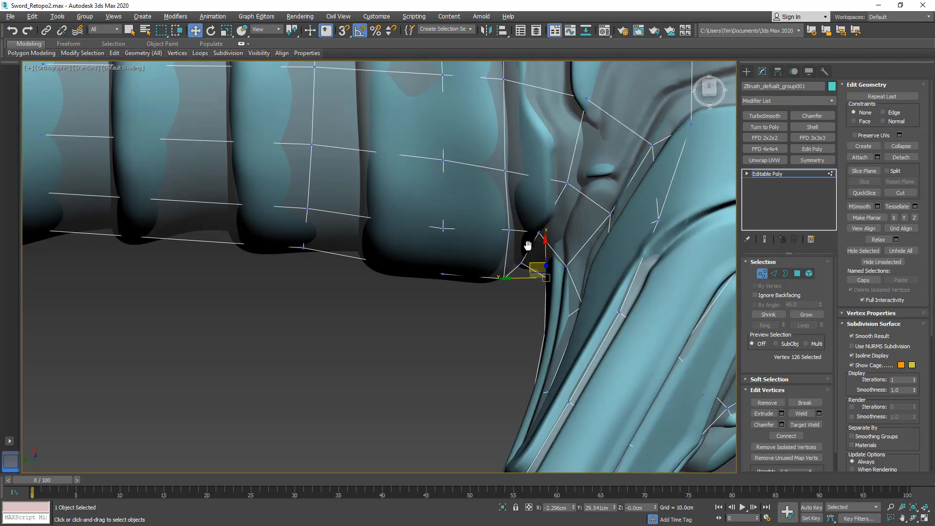
Align the last ring's lower end vertex with its column along Y and connect it to the gap vertex beside it.
middle_click_drag(527, 245, 526, 322)
left_click(507, 306)
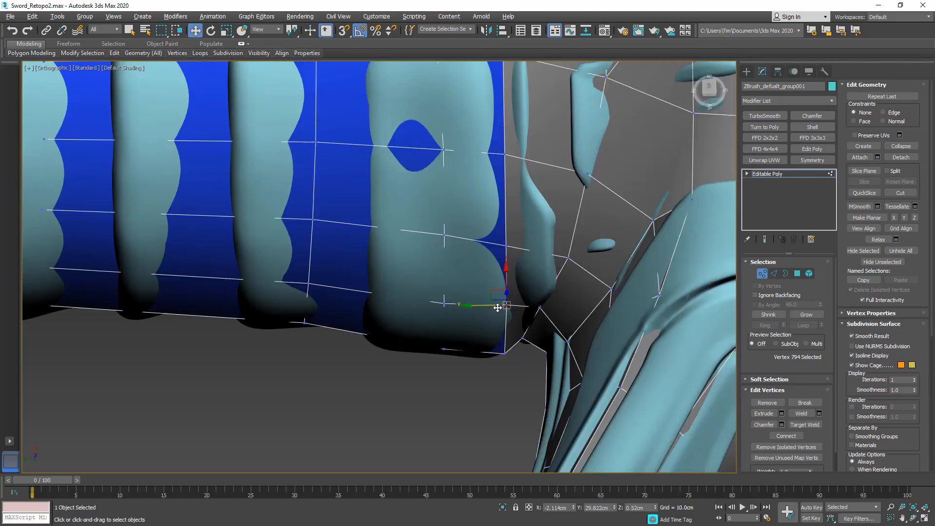
scroll(499, 267, "down", 3)
middle_click_drag(500, 266, 495, 309, "alt")
scroll(520, 335, "up", 5)
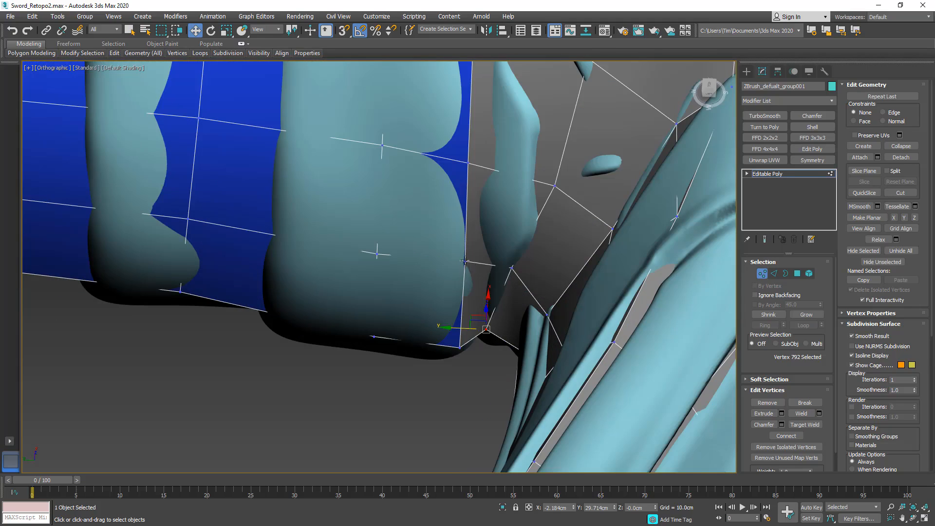
left_click(486, 331, "ctrl")
left_click(786, 435)
scroll(460, 297, "down", 8)
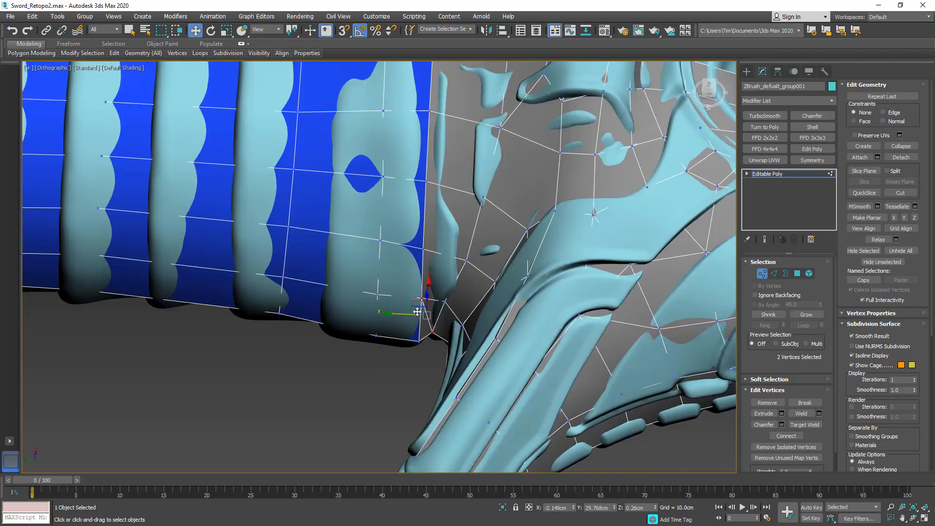
Cut an edge from the guard recess's inner corner vertex to its grip-side corner edge, and move the new vertex outward onto the rounded corner.
mouse_move(425, 337)
middle_mouse_down("alt")
mouse_move(410, 294)
mouse_move(424, 340)
middle_mouse_up("alt")
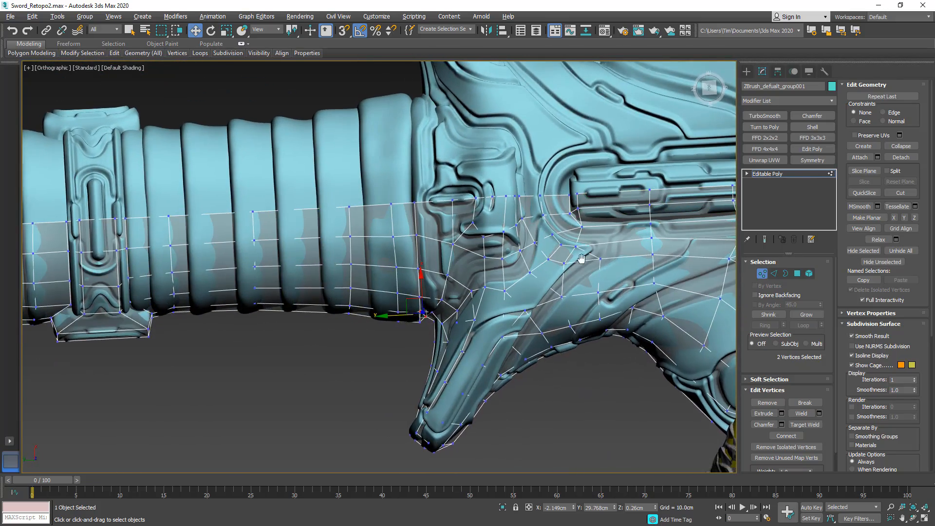
middle_click_drag(581, 258, 457, 295)
scroll(464, 267, "up", 1)
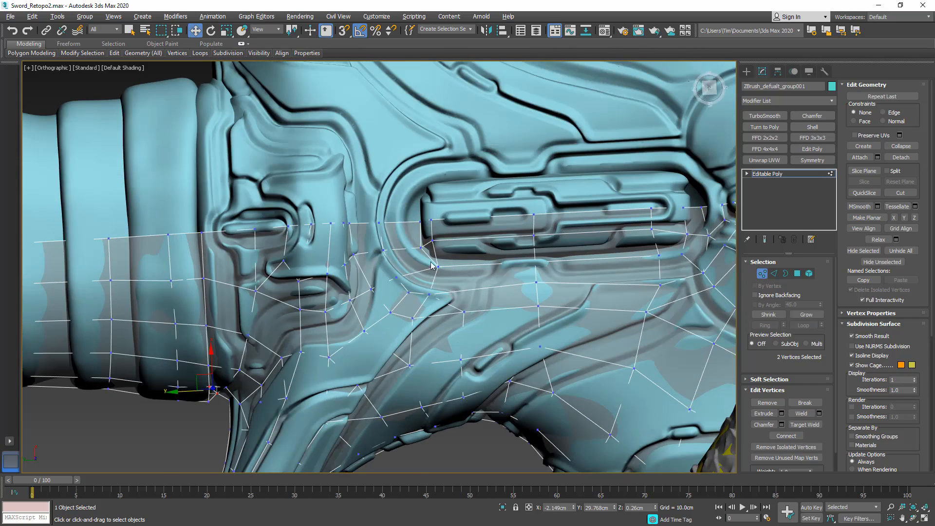
scroll(469, 256, "up", 1)
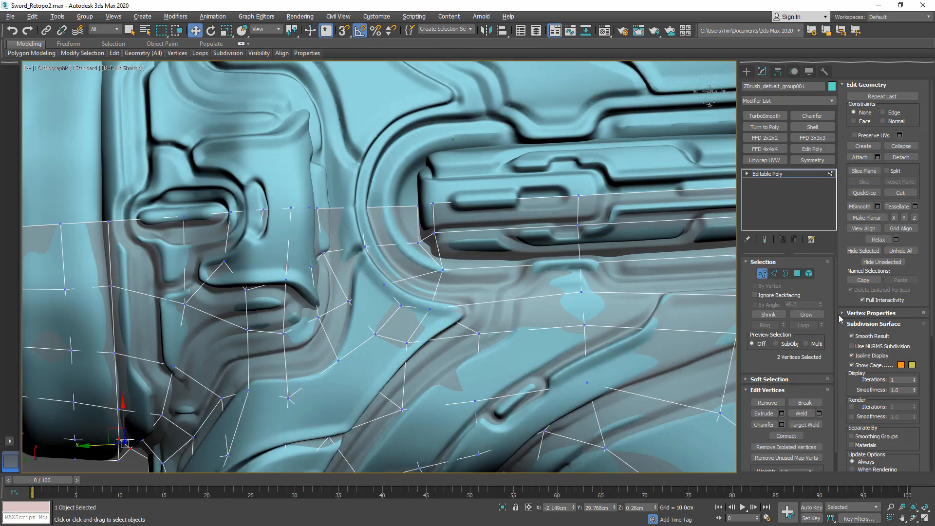
left_click(901, 193)
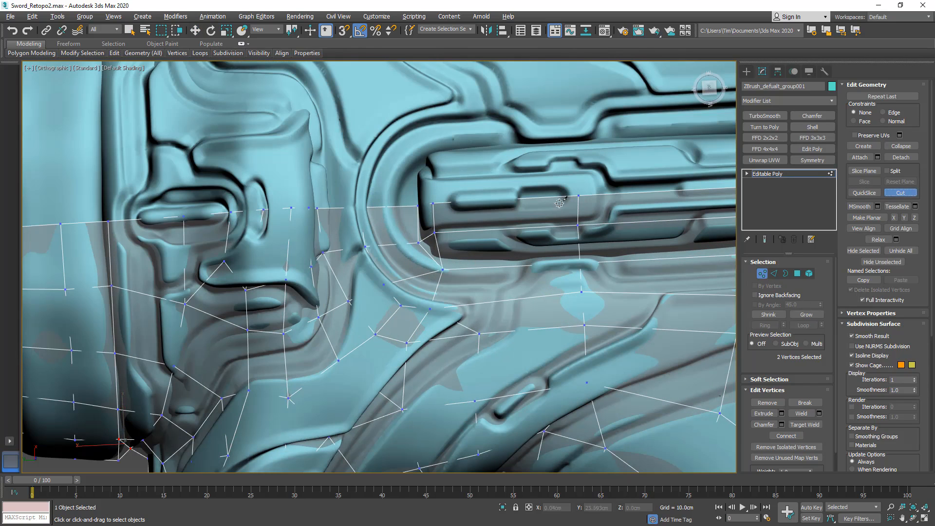
left_click(435, 233)
left_click(428, 254)
right_click(448, 229)
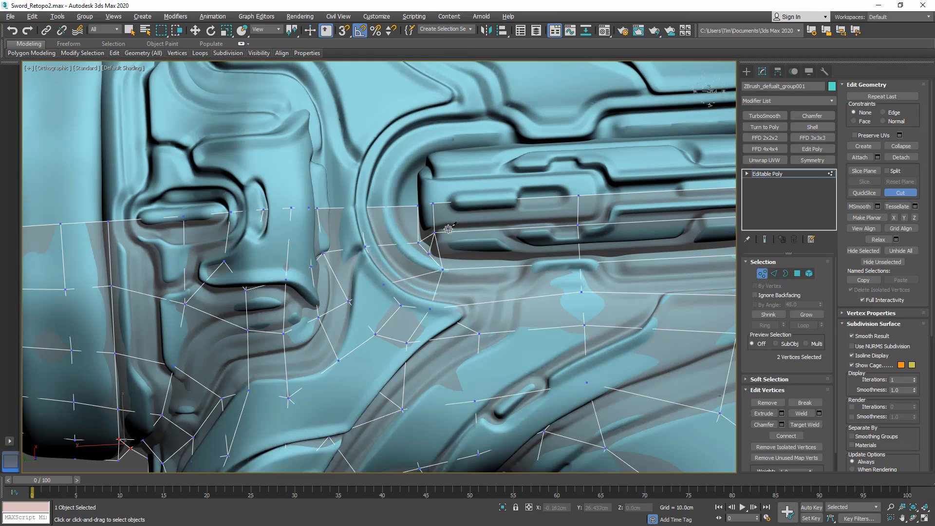
key("Escape")
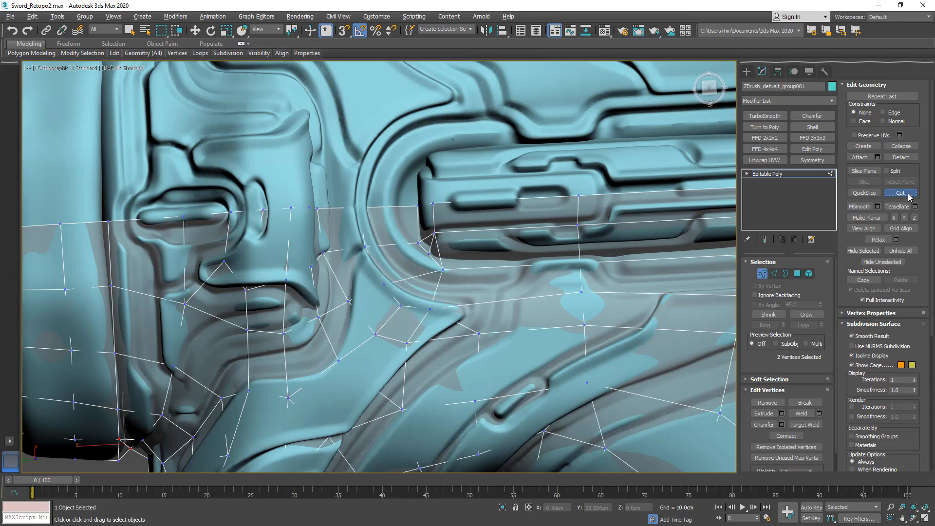
middle_click_drag(427, 253, 420, 247, "alt")
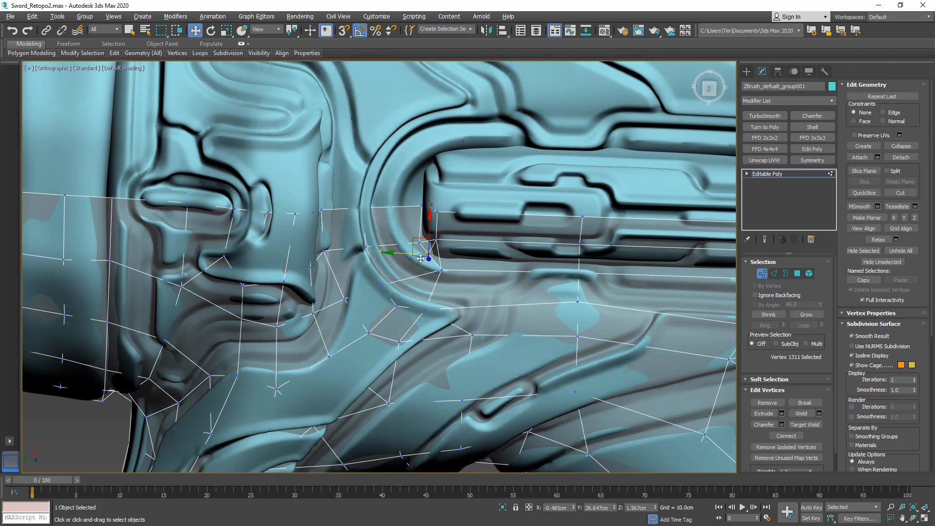
left_click(428, 253)
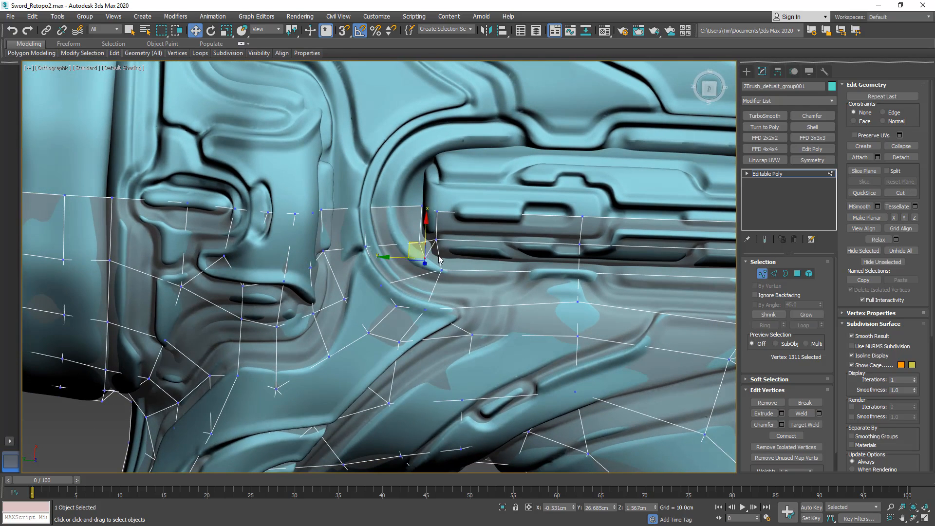
Move the inner vertex at the recess's far end slightly upward along X to fit the high-poly panel.
scroll(478, 264, "up", 2)
middle_click_drag(477, 263, 244, 261)
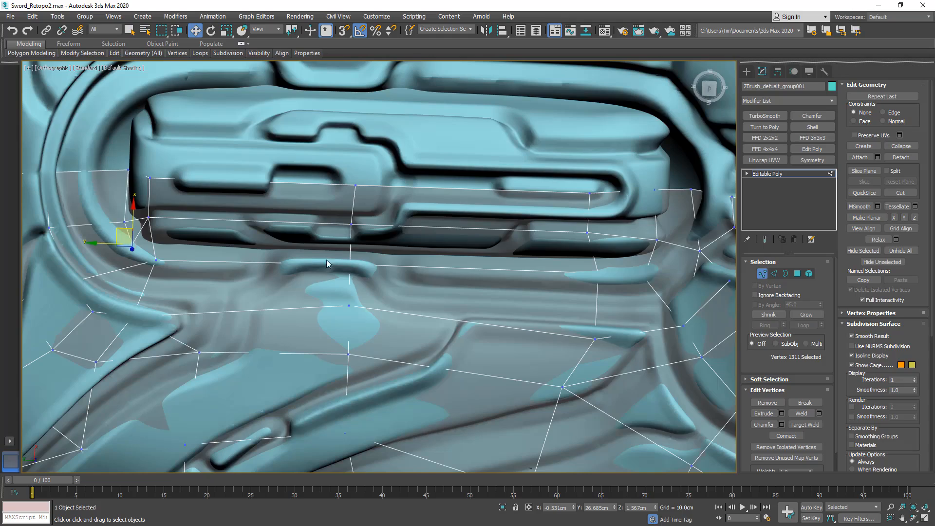
middle_click_drag(437, 281, 464, 284)
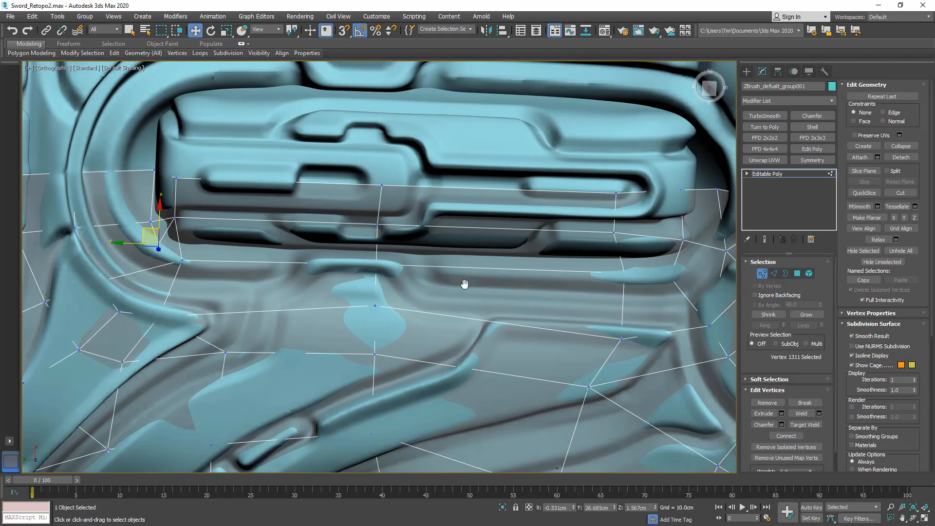
left_click(683, 238)
left_click_drag(685, 214, 684, 209)
key("alt+x")
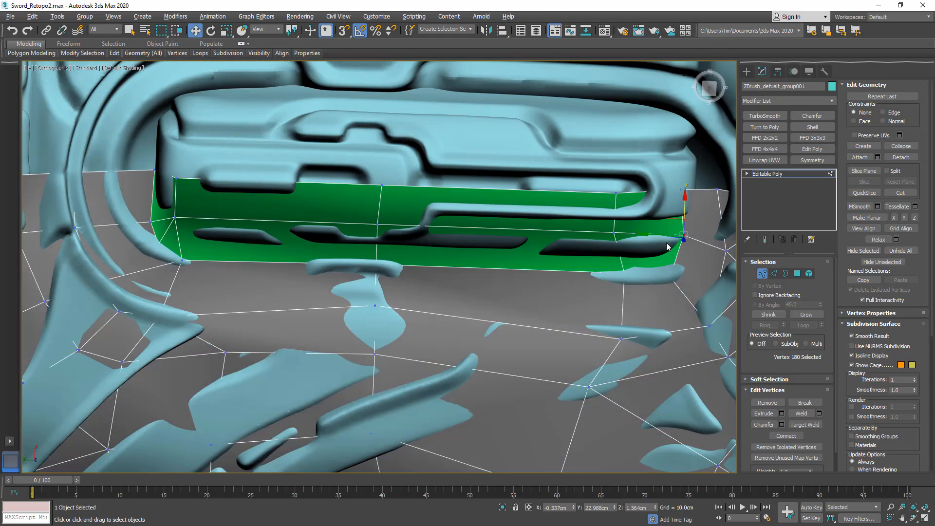
Move the three vertices along the guard recess's lower border up along X, and raise the far-end corner vertex to match the high-poly.
key("F3")
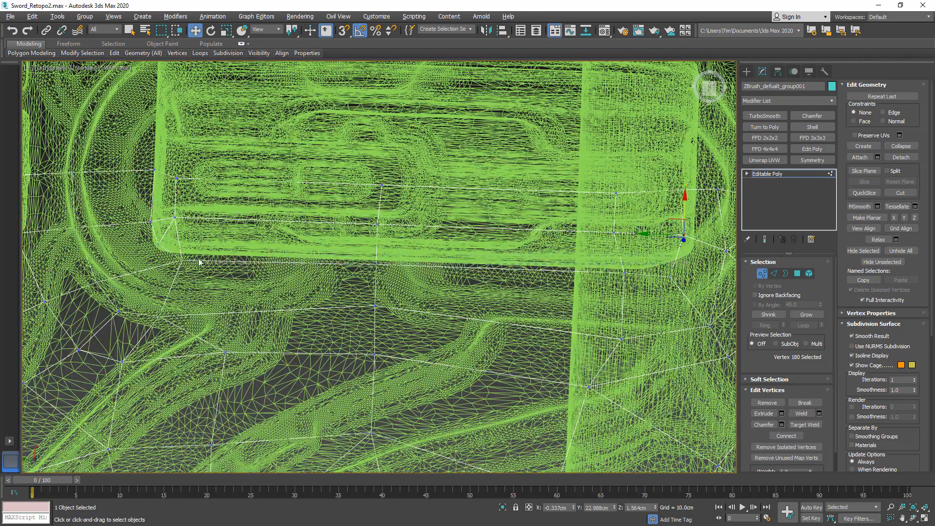
left_click_drag(163, 279, 164, 278)
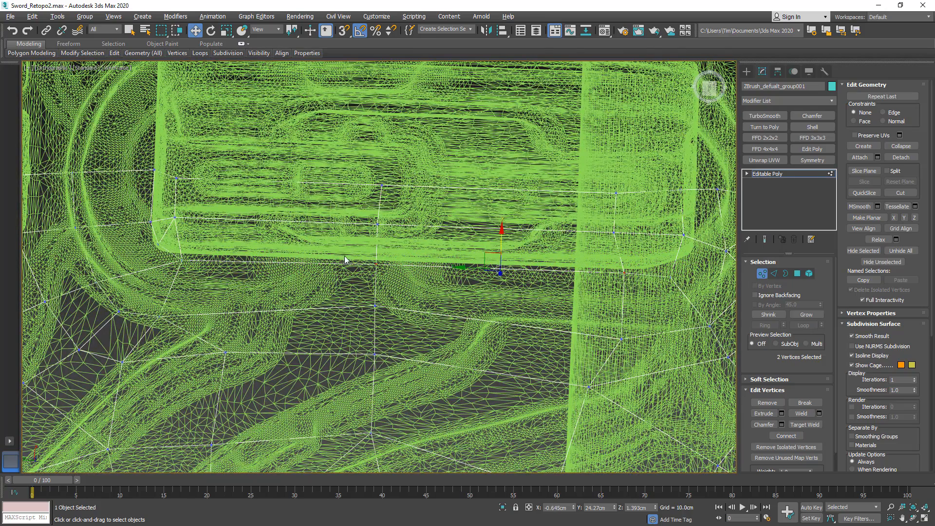
left_click(182, 260, "ctrl")
key("F3")
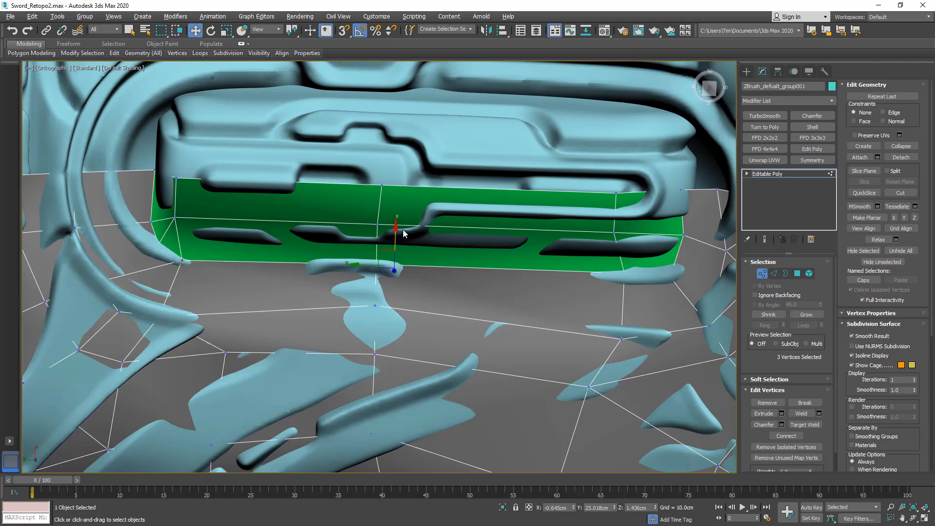
left_click_drag(395, 237, 404, 224)
left_click(677, 269)
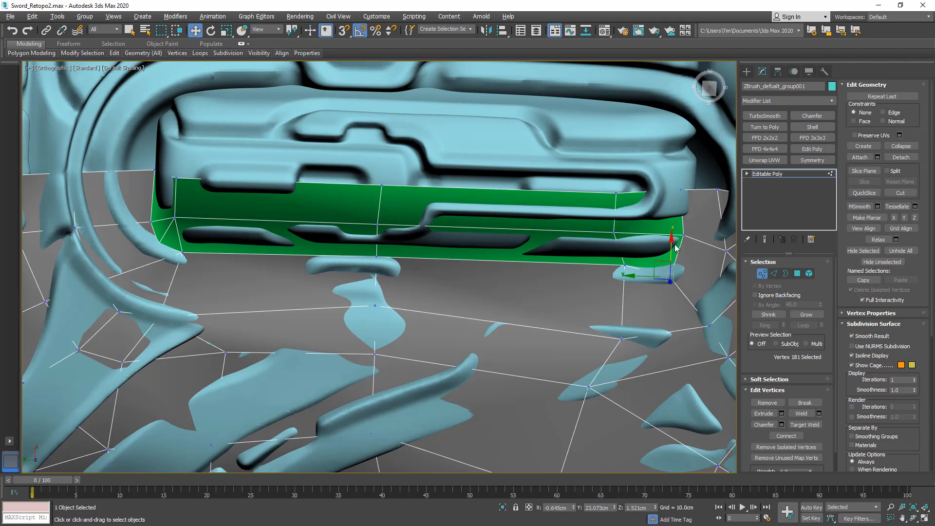
left_click_drag(669, 240, 667, 221)
Connect the vertex on the guard recess's rounded grip-side corner to the guard vertex diagonally below it.
middle_click_drag(206, 269, 452, 319)
key("F3")
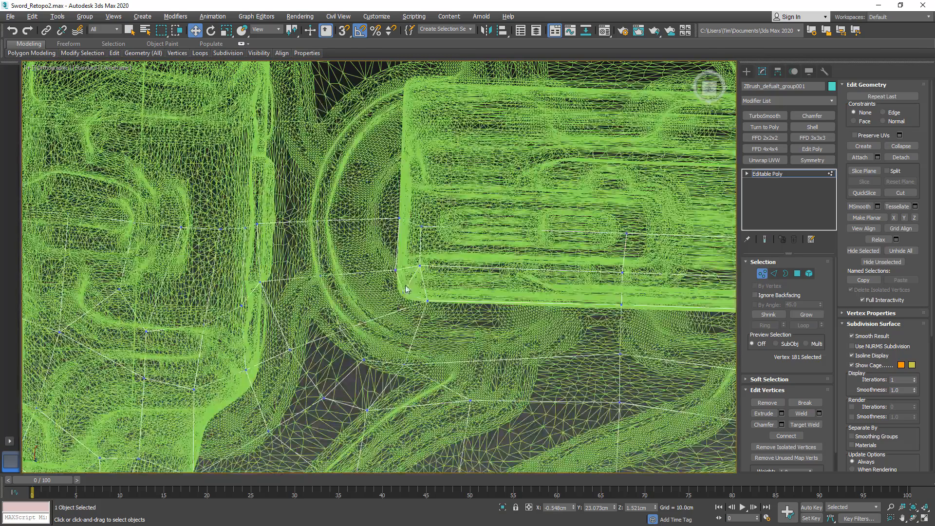
left_click(397, 293)
scroll(397, 293, "down", 5)
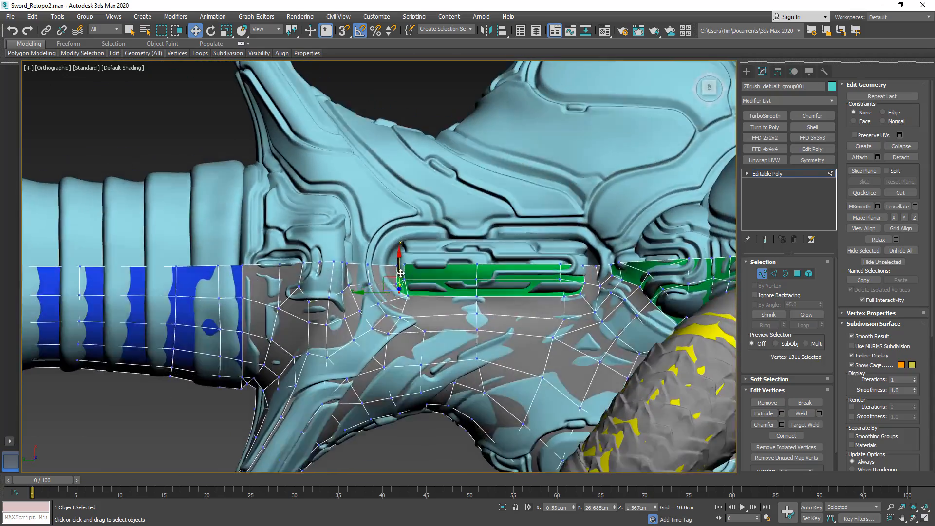
key("alt+x")
mouse_move(397, 293)
middle_mouse_down("alt")
mouse_move(402, 260)
mouse_move(388, 302)
middle_mouse_up("alt")
key("alt+x")
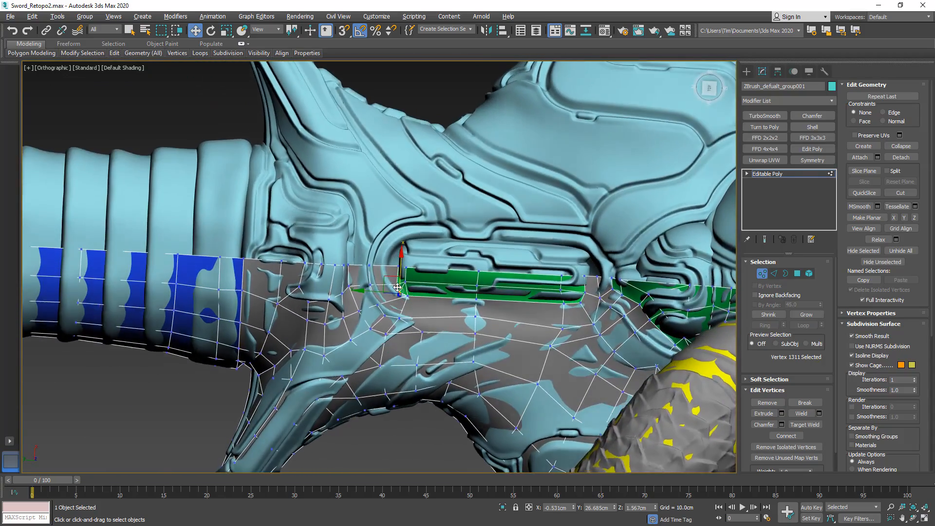
scroll(388, 303, "up", 5)
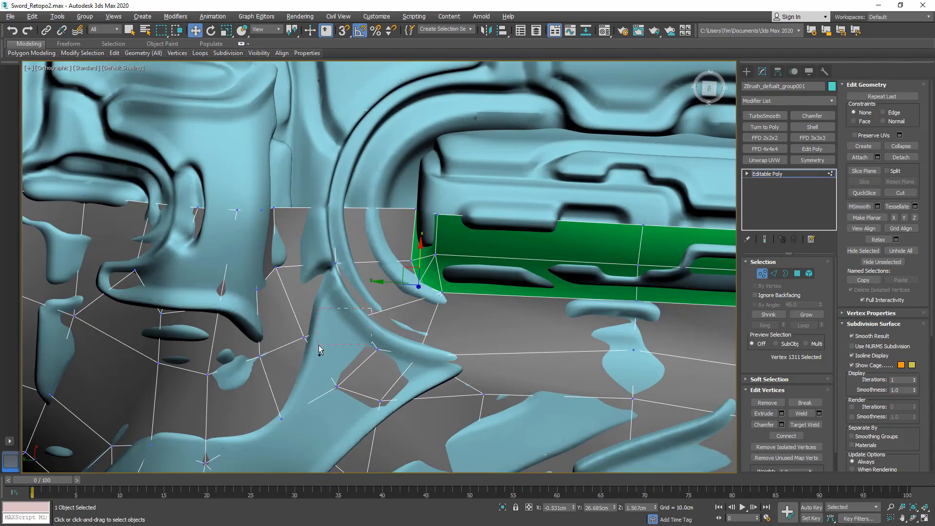
left_click_drag(319, 349, 322, 346, "ctrl")
key("F3")
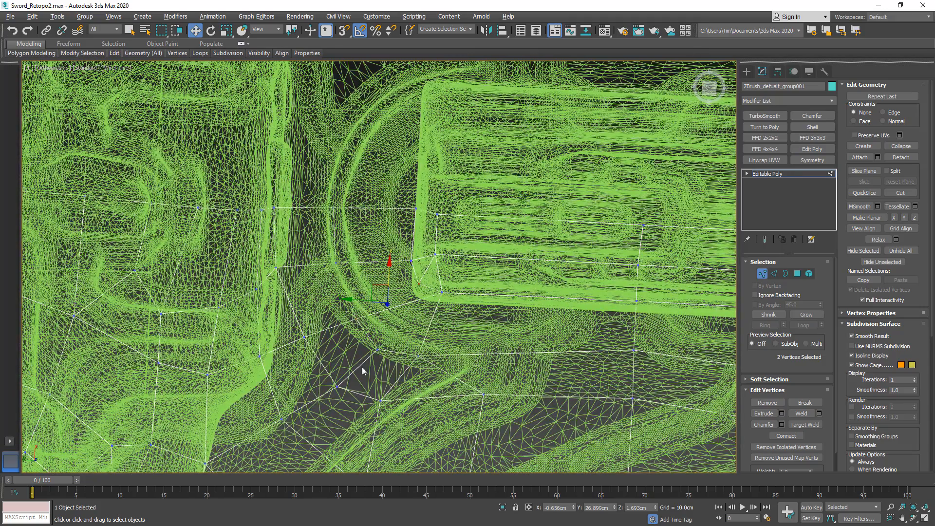
left_click(786, 436)
key("F3")
scroll(430, 332, "down", 4)
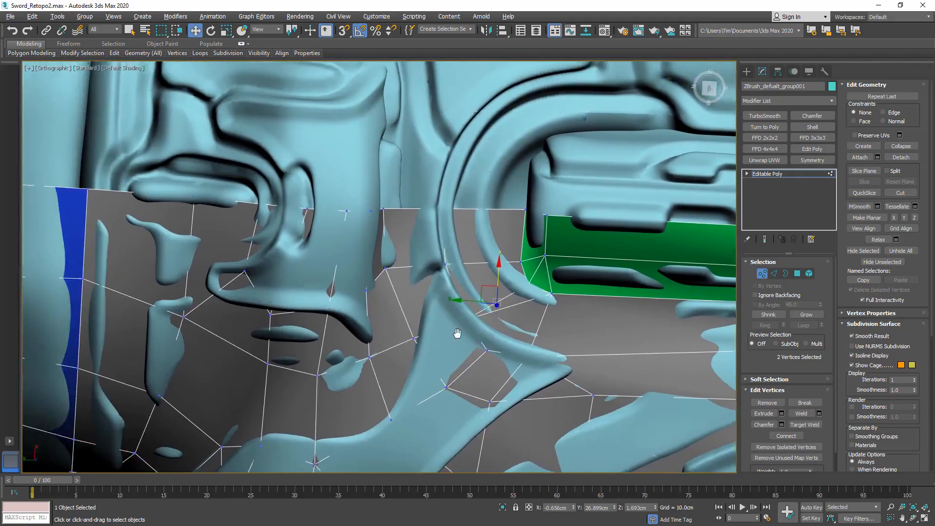
Select the ring of lengthwise edges around the grip between the buckle and the guard, and collapse it.
middle_click_drag(429, 332, 411, 309, "alt")
key("F3")
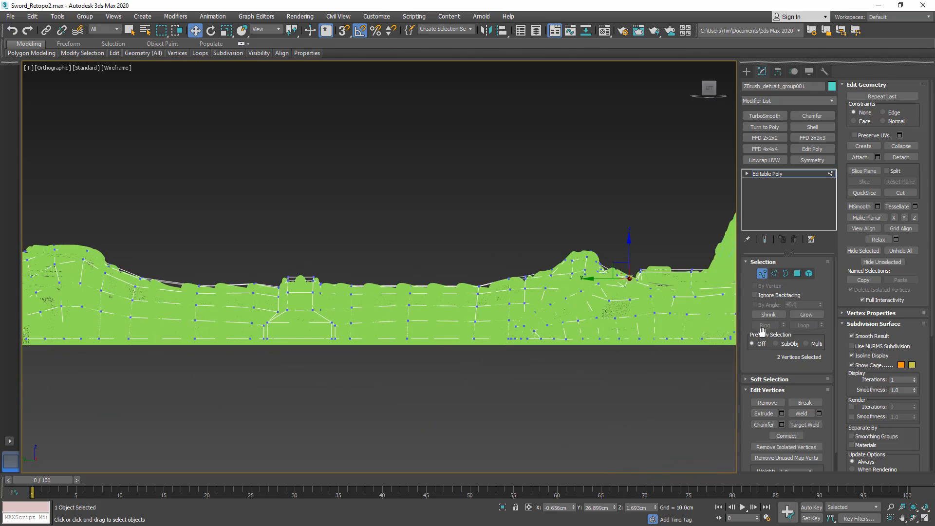
left_click(774, 273)
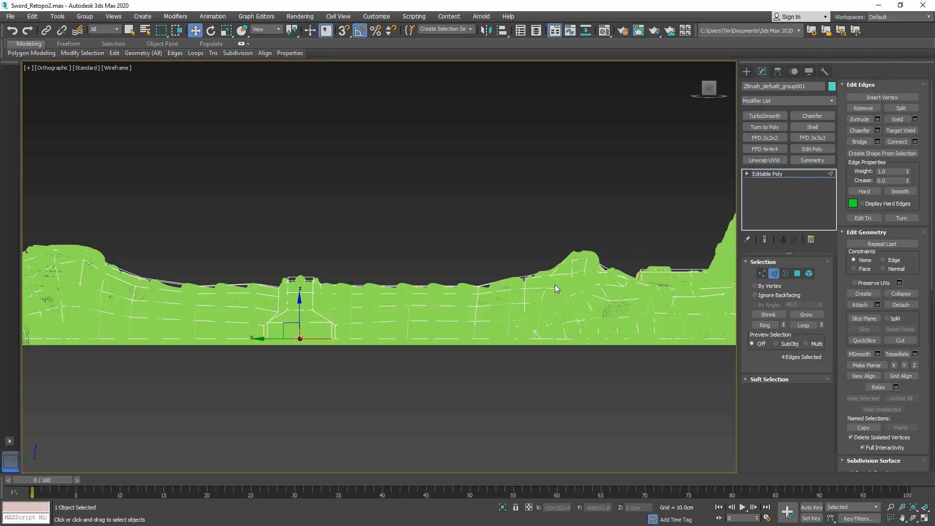
middle_click_drag(447, 306, 412, 287, "alt")
left_click(412, 286)
left_click(765, 325)
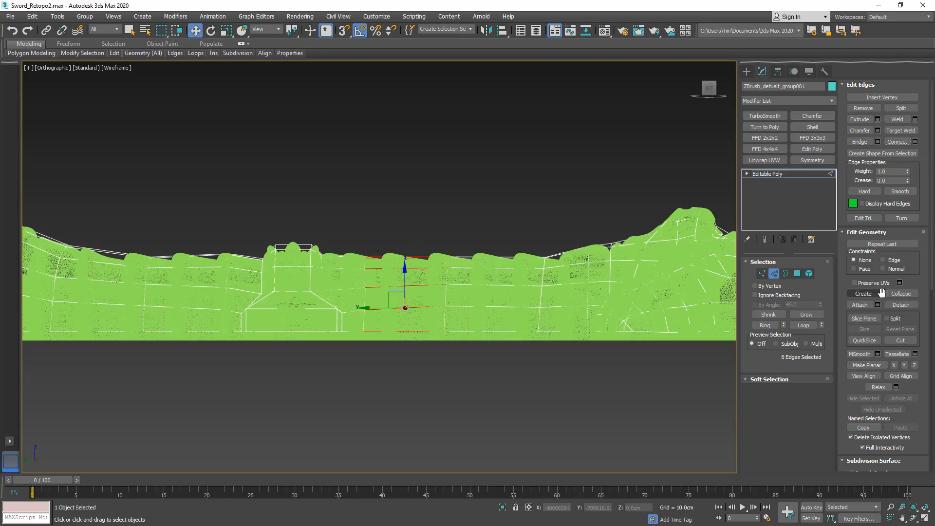
left_click(900, 293)
key("F3")
middle_click_drag(321, 314, 649, 308)
scroll(404, 303, "down", 3)
middle_click_drag(402, 303, 400, 342, "alt")
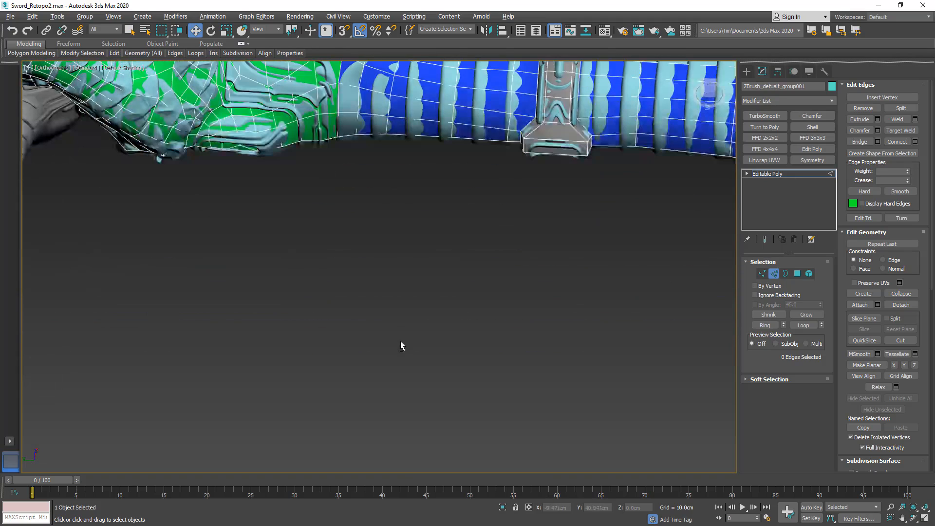
middle_click_drag(334, 191, 353, 364)
scroll(354, 187, "up", 2)
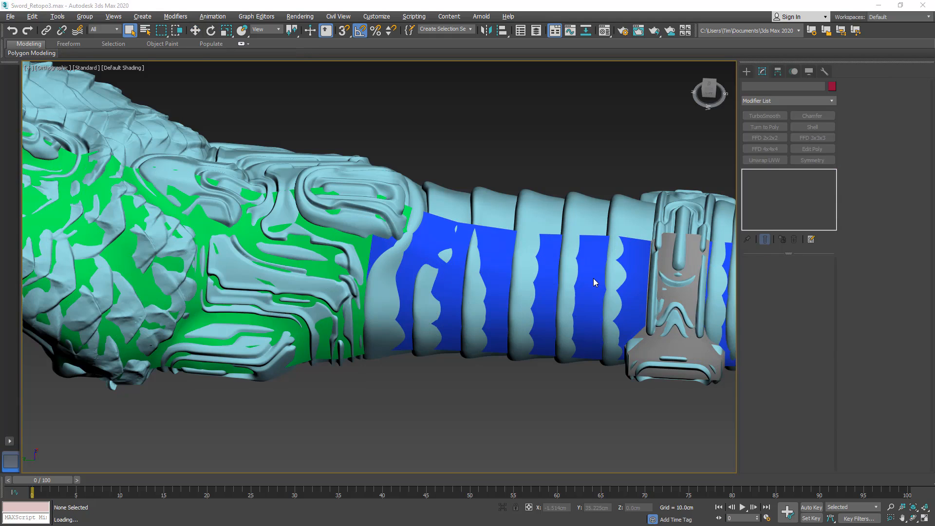
Make the retopology mesh see-through and move the vertex beside the oval panel at the guard's grip end outward along X.
left_click(593, 278)
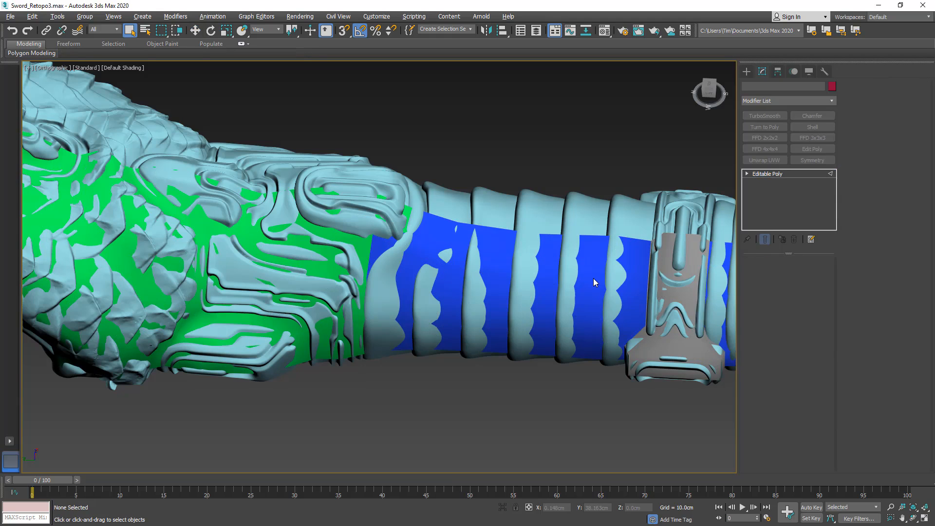
key("2")
key("w")
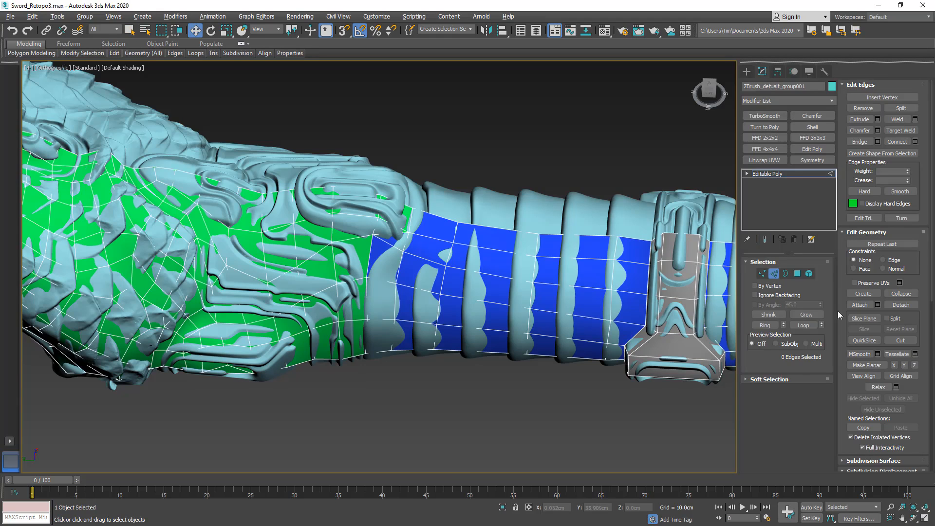
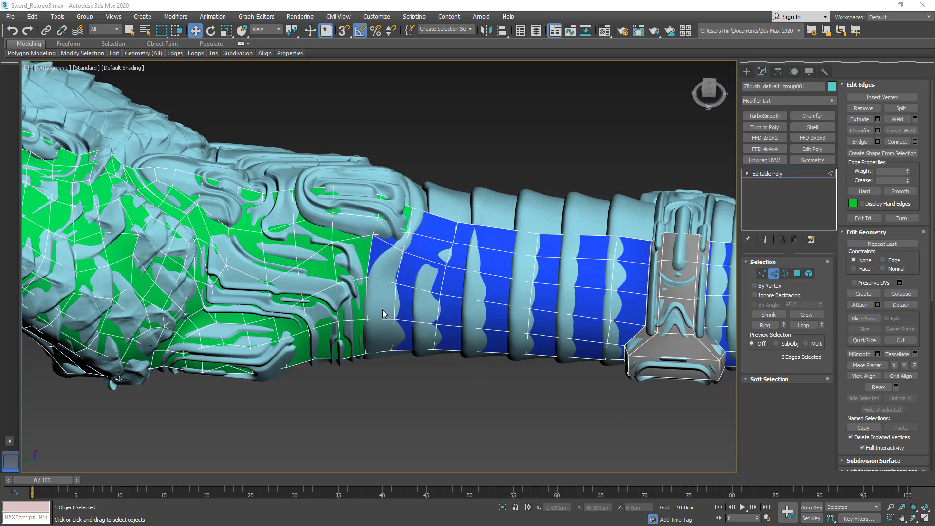
middle_click_drag(388, 237, 386, 259, "alt")
key("alt+x")
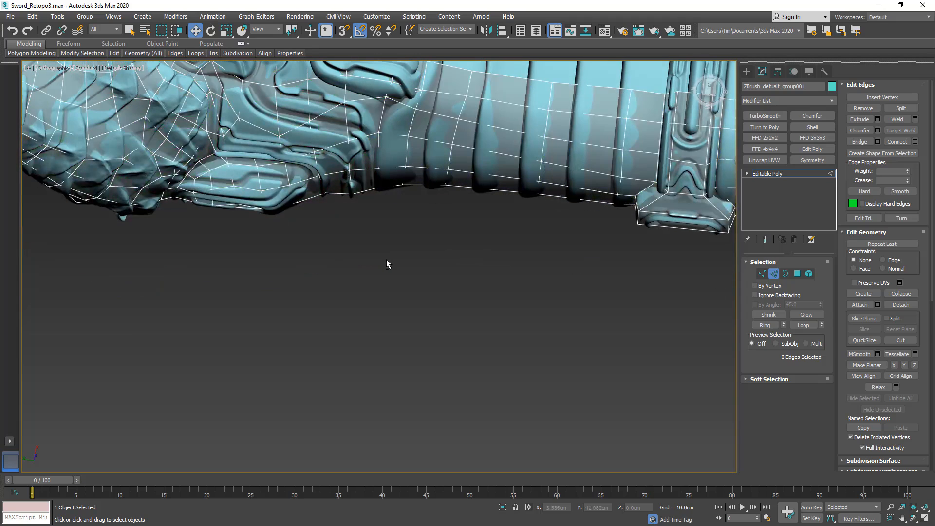
middle_click_drag(370, 298, 368, 280, "alt")
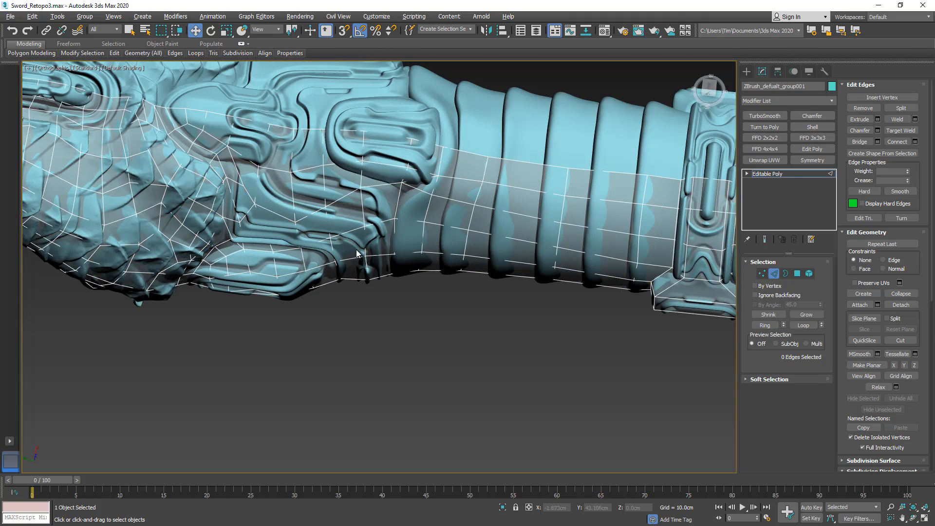
left_click(762, 273)
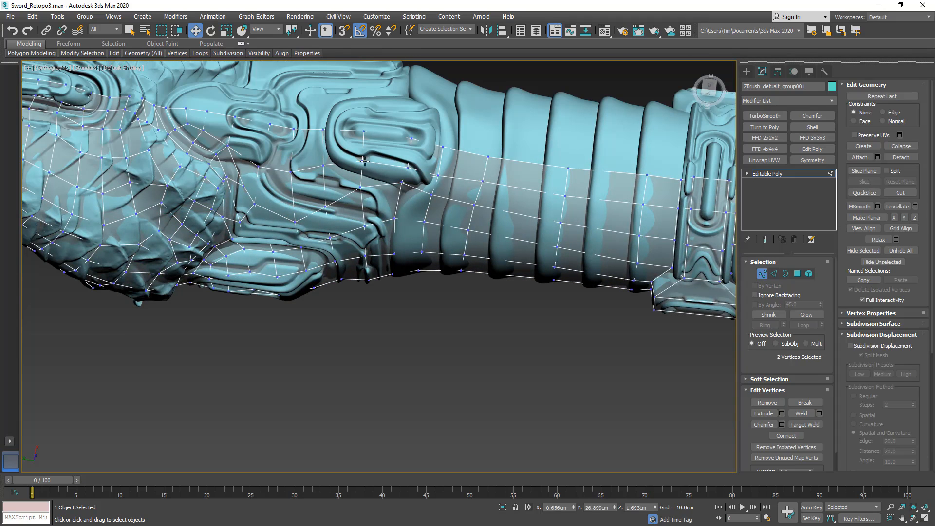
left_click(363, 157)
mouse_move(365, 161)
middle_mouse_down("alt")
mouse_move(366, 209)
mouse_move(351, 201)
mouse_move(358, 162)
mouse_move(376, 159)
middle_mouse_up("alt")
key("F3")
key("F3")
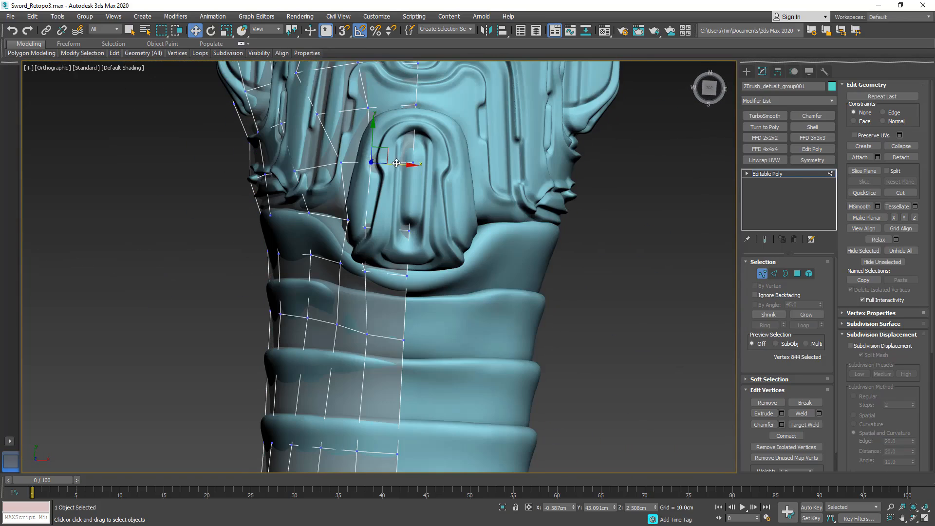
left_click_drag(393, 162, 383, 162)
Move the two vertices beside the oval panel's grip-side end outward in XY to follow its outline, and nudge the vertex above the panel.
left_click(348, 220)
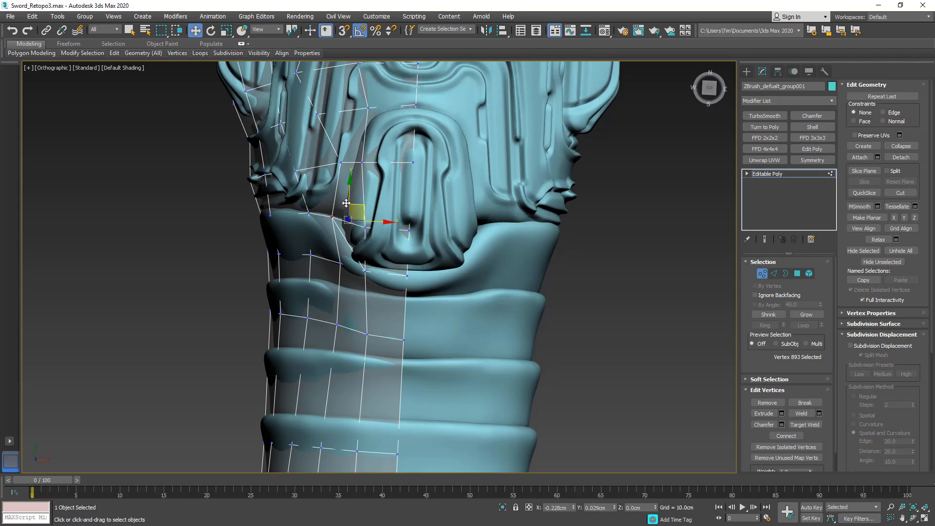
left_click(366, 227)
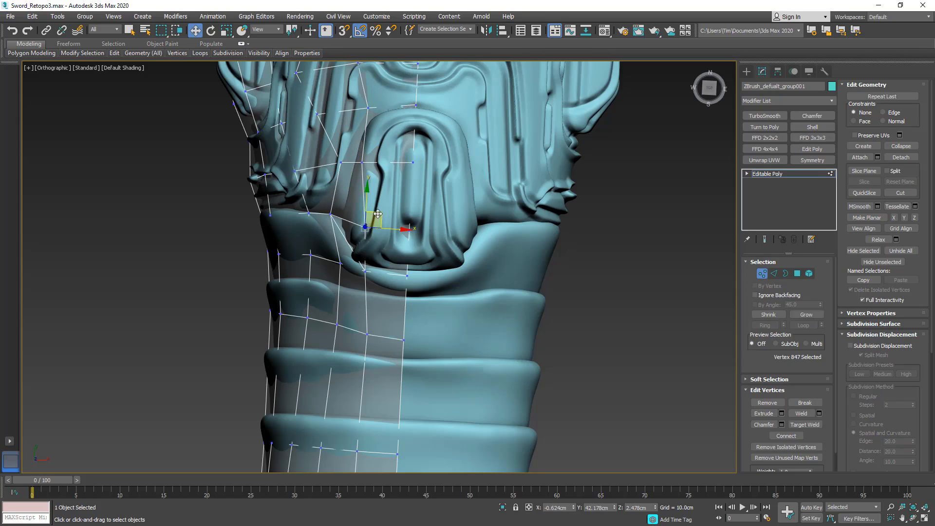
left_click_drag(378, 214, 351, 207)
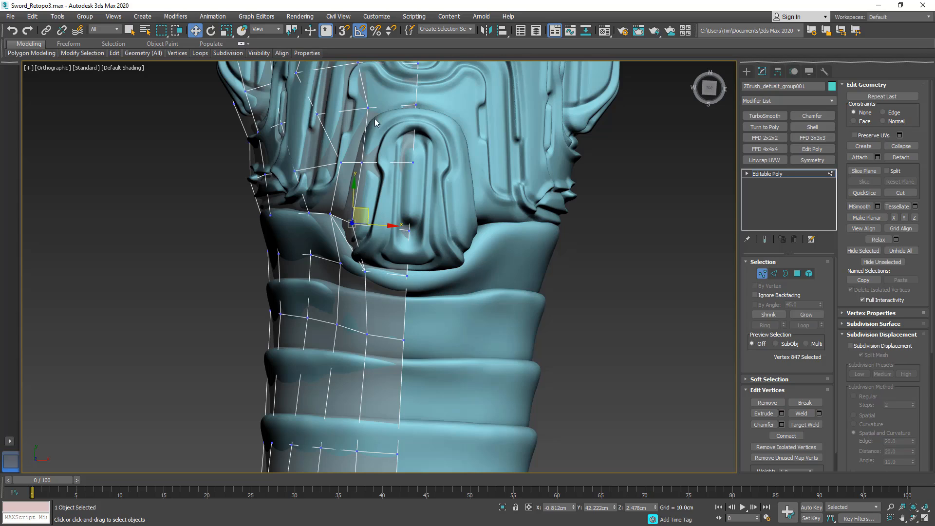
left_click(368, 106)
left_click_drag(387, 96, 386, 104)
Lower the vertex where the oval panel meets the first grip ring along Z onto the high-poly surface.
middle_click_drag(386, 104, 444, 94, "alt")
left_click(438, 118)
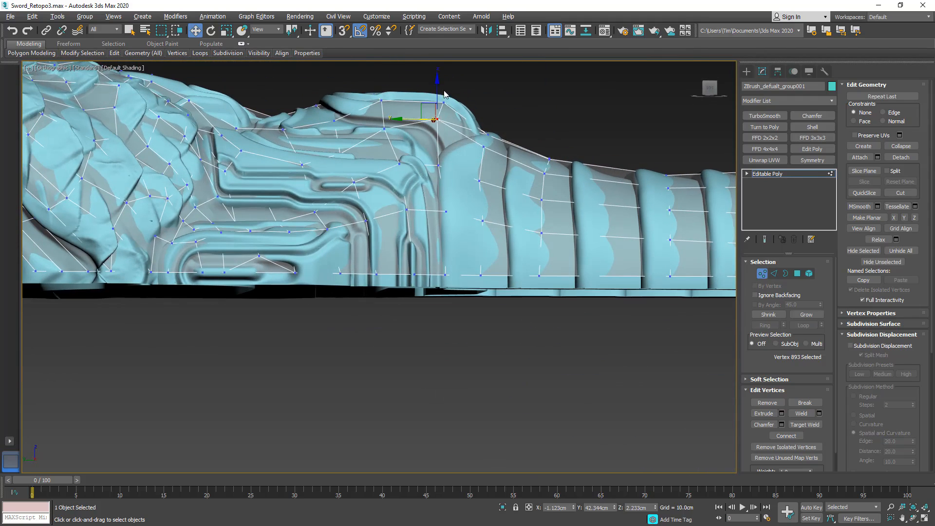
left_click_drag(439, 89, 440, 107)
middle_click_drag(439, 107, 419, 147, "alt")
scroll(448, 141, "up", 3)
scroll(506, 173, "down", 10)
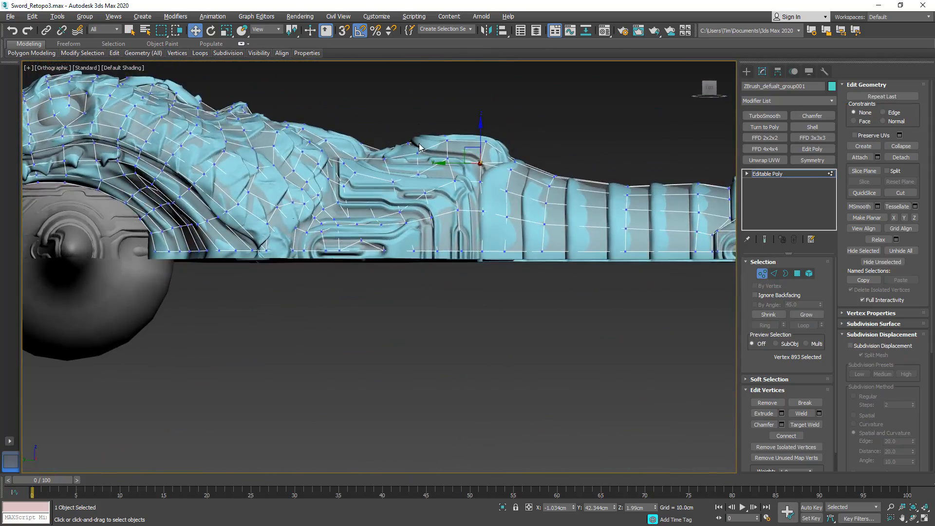
Select the two topmost centreline vertices of the oval panel and make them planar along Z.
scroll(419, 146, "up", 5)
key("F3")
left_click_drag(422, 180, 428, 196)
left_click_drag(397, 145, 367, 149)
left_click_drag(475, 144, 403, 130)
middle_click_drag(564, 134, 561, 159, "alt")
left_click_drag(626, 109, 593, 131)
left_click(430, 103, "ctrl")
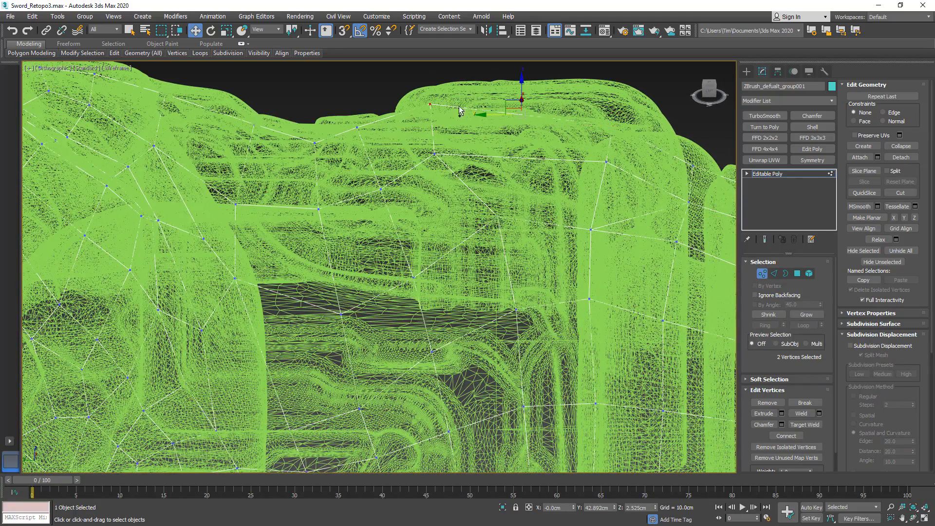
left_click(914, 219)
Make the two vertices along the oval panel's outer side planar along Z.
left_click(607, 161)
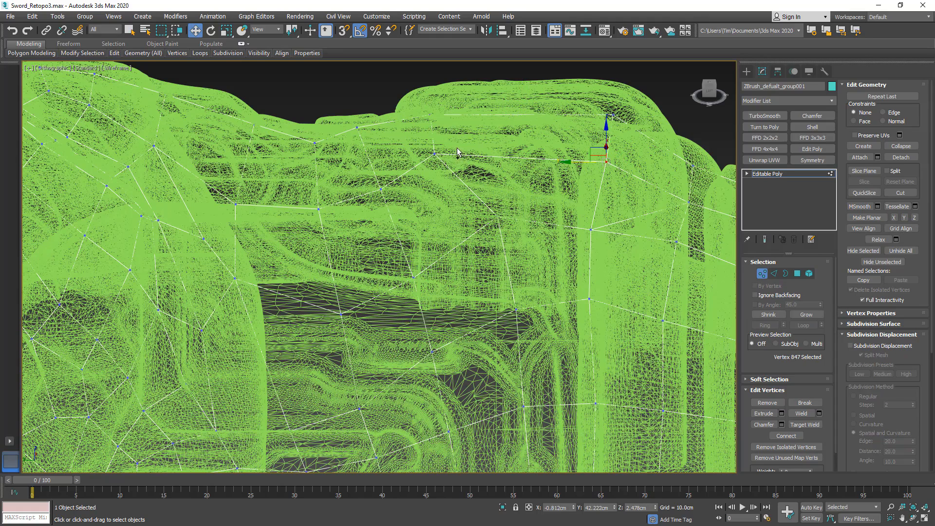
left_click(435, 154, "ctrl")
left_click(914, 219)
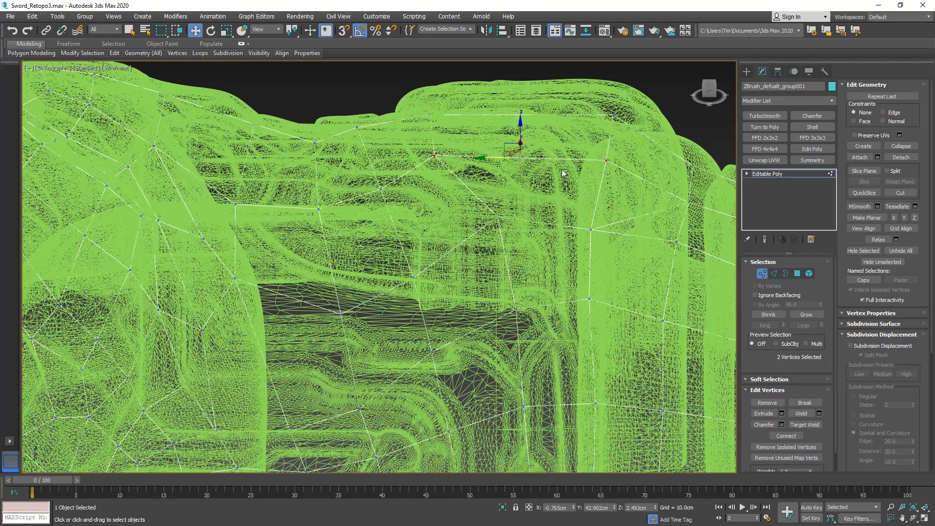
Raise the oval panel's two centreline vertices along Z to fit the top of the high-poly panel.
middle_click_drag(588, 173, 587, 145, "alt")
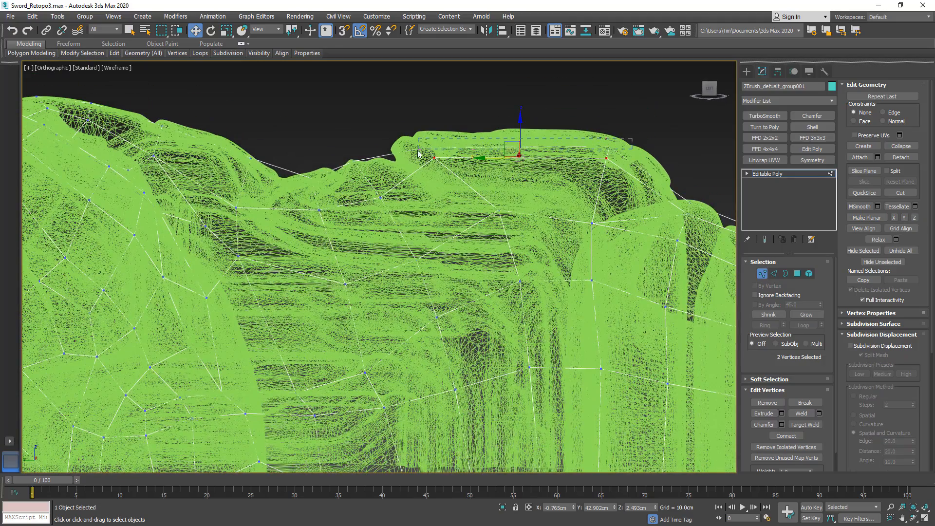
left_click_drag(418, 154, 417, 154)
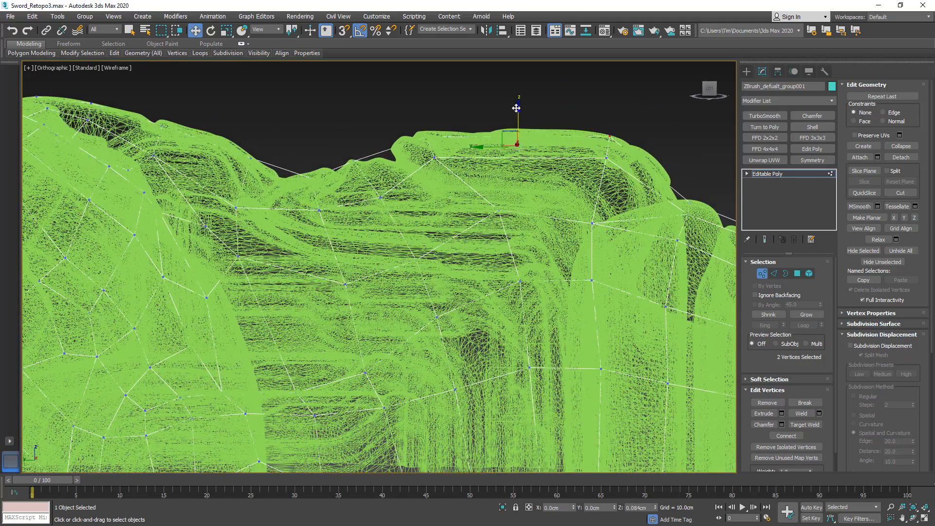
left_click_drag(517, 143, 520, 131)
key("F3")
scroll(520, 130, "down", 4)
middle_click_drag(520, 130, 518, 176, "alt")
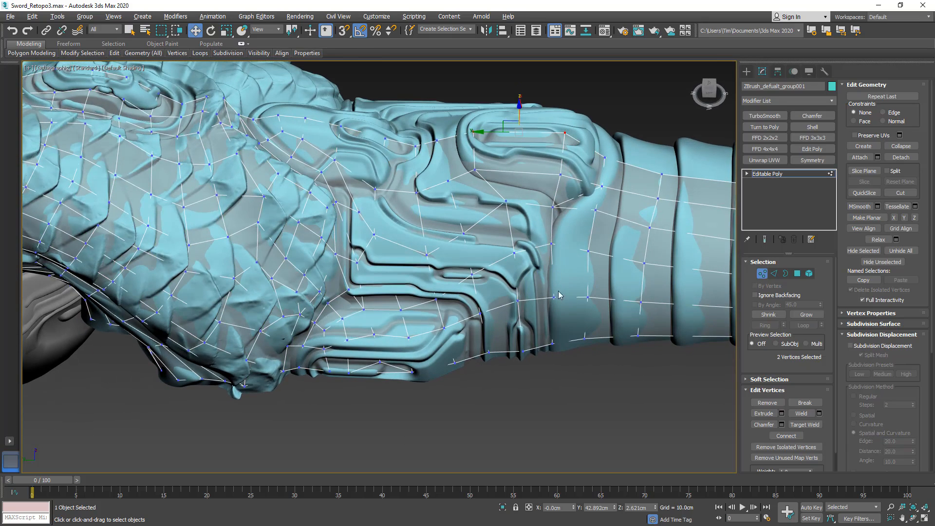
Shift the two lower vertices on the seam between guard and grip along Y, and align the seam vertex above them.
left_click_drag(544, 352, 546, 352)
left_click_drag(527, 321, 522, 323)
middle_click_drag(548, 244, 555, 252, "alt")
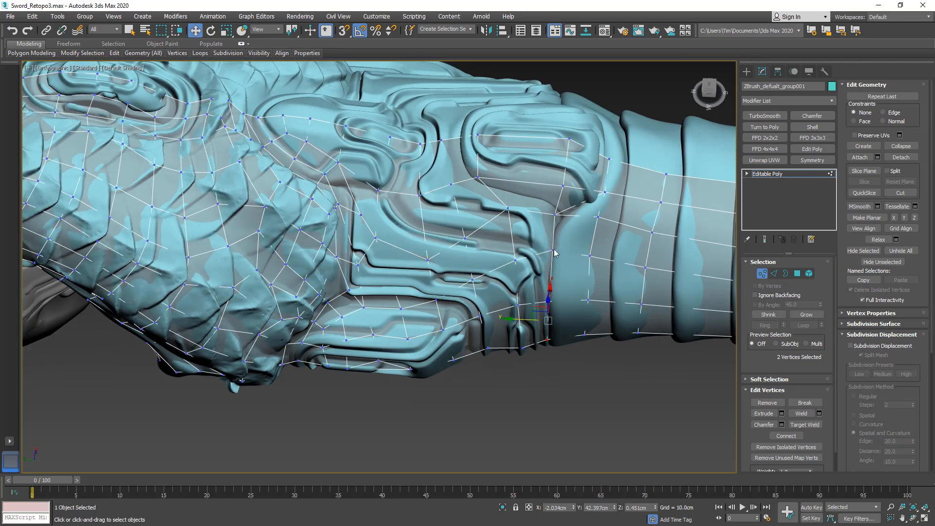
left_click(551, 250)
left_click_drag(531, 251, 529, 251)
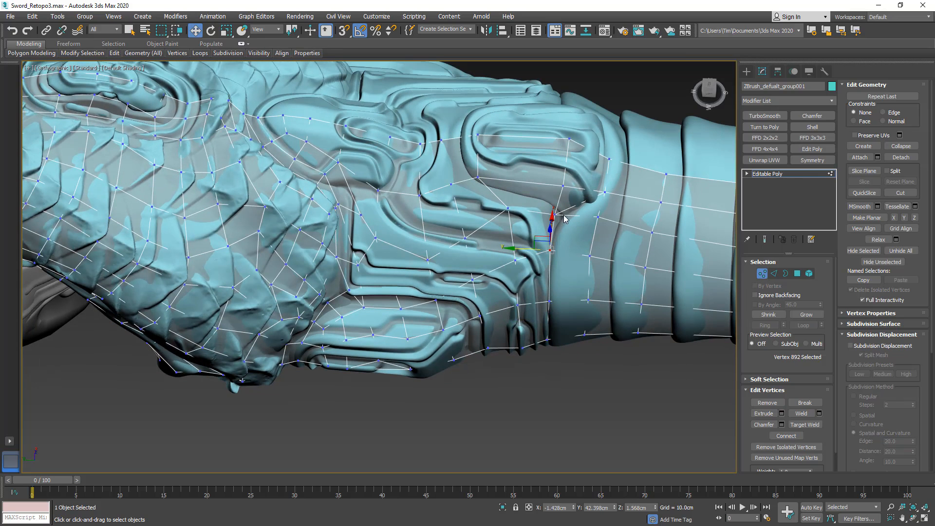
Shift the next two vertices up the seam between guard and grip along Y, just below the oval panel's end.
left_click(554, 214)
left_click_drag(532, 214, 536, 214)
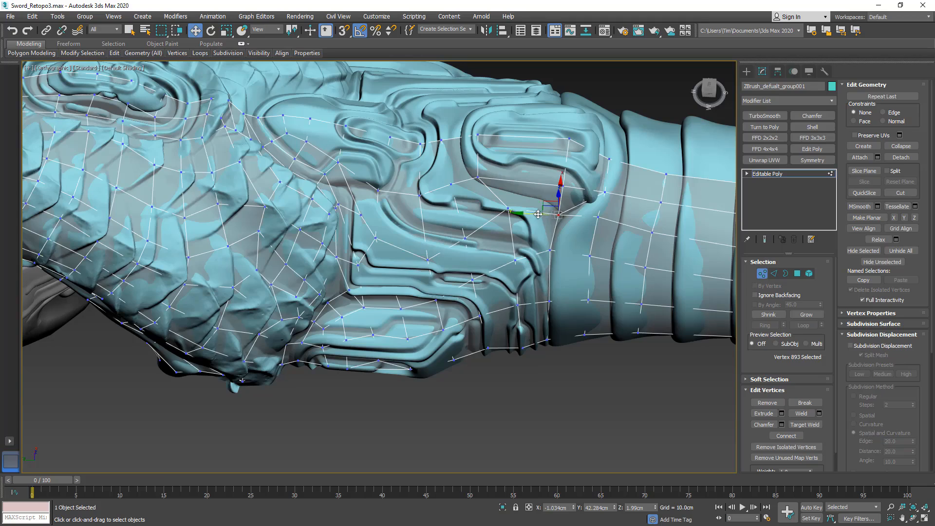
key("alt+x")
middle_click_drag(539, 209, 551, 228, "alt")
key("alt+x")
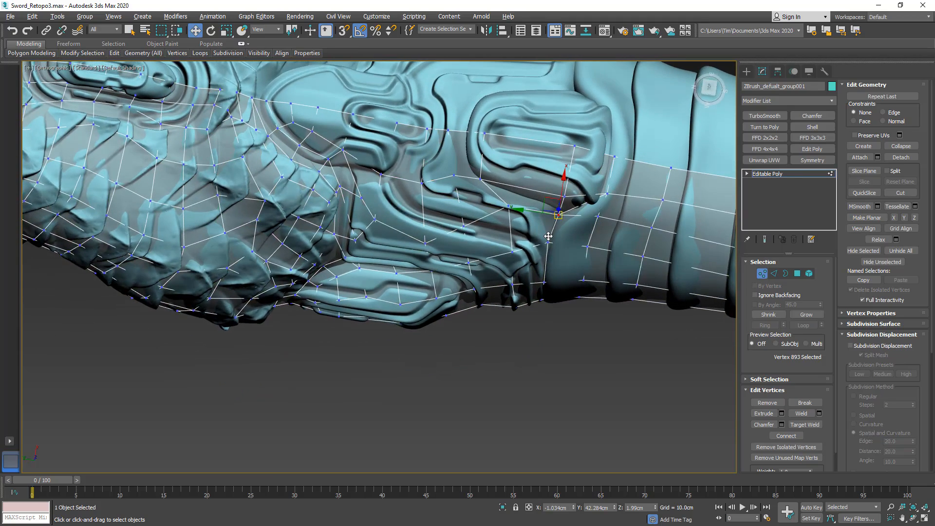
left_click_drag(616, 186, 577, 190)
scroll(589, 216, "down", 2)
scroll(589, 219, "down", 2)
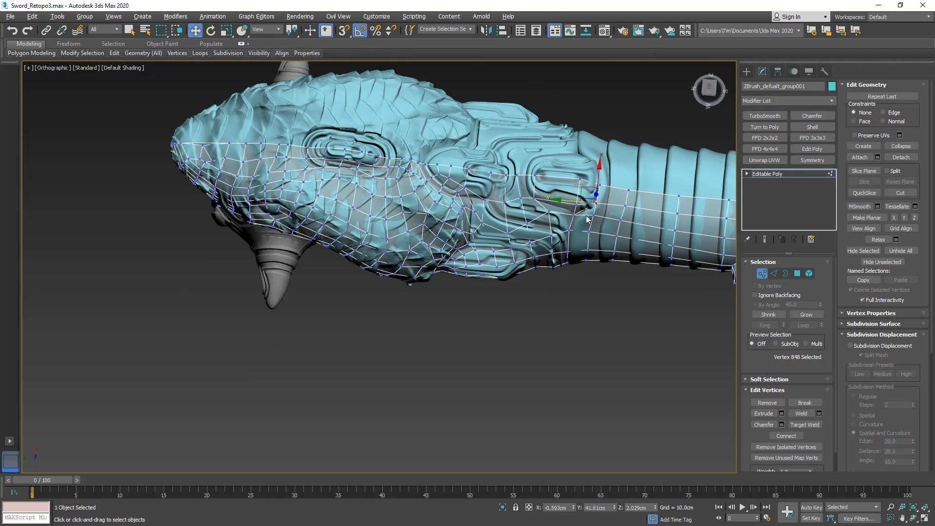
Switch to polygon editing, select a polygon behind the serpent's mouth, and save the scene as Sword_Retopo4.max.
key("1")
middle_click_drag(417, 243, 434, 223, "alt")
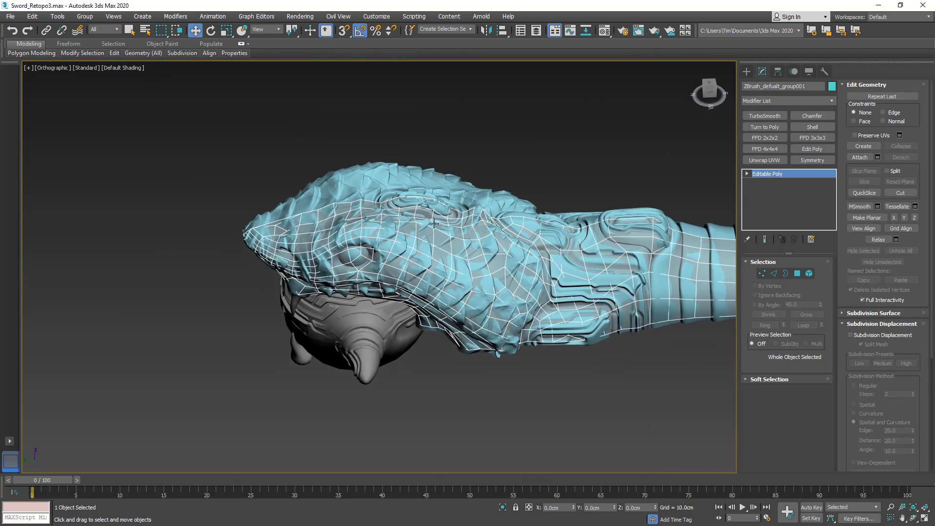
left_click(797, 273)
left_click(439, 300)
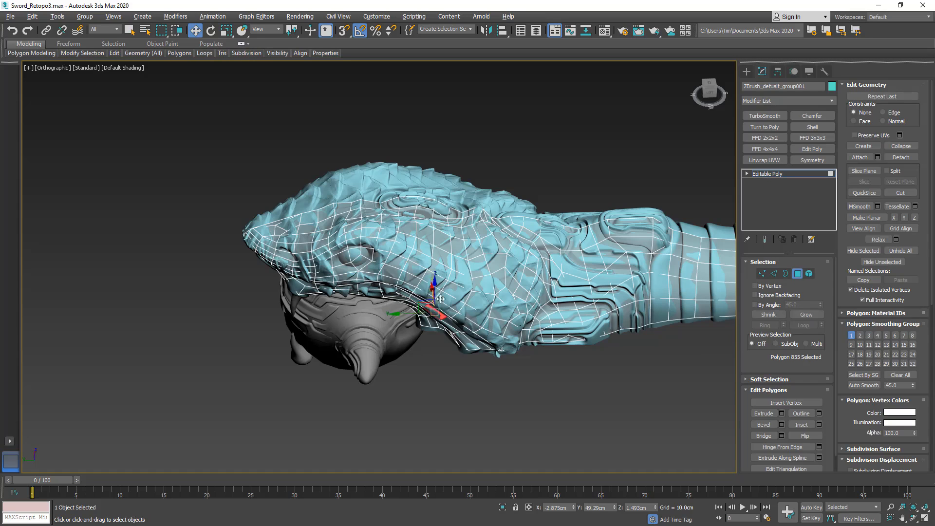
middle_click_drag(440, 299, 453, 260, "alt")
scroll(453, 263, "up", 3)
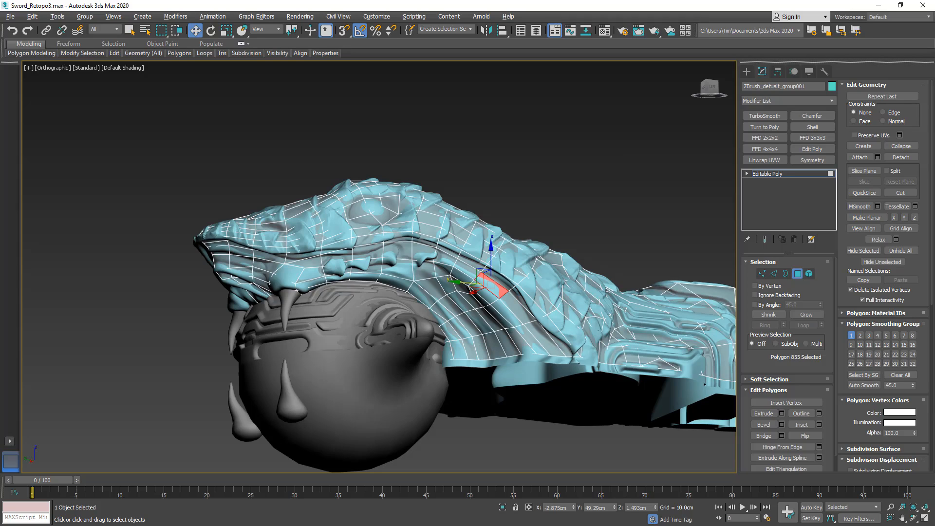
key("ctrl+s")
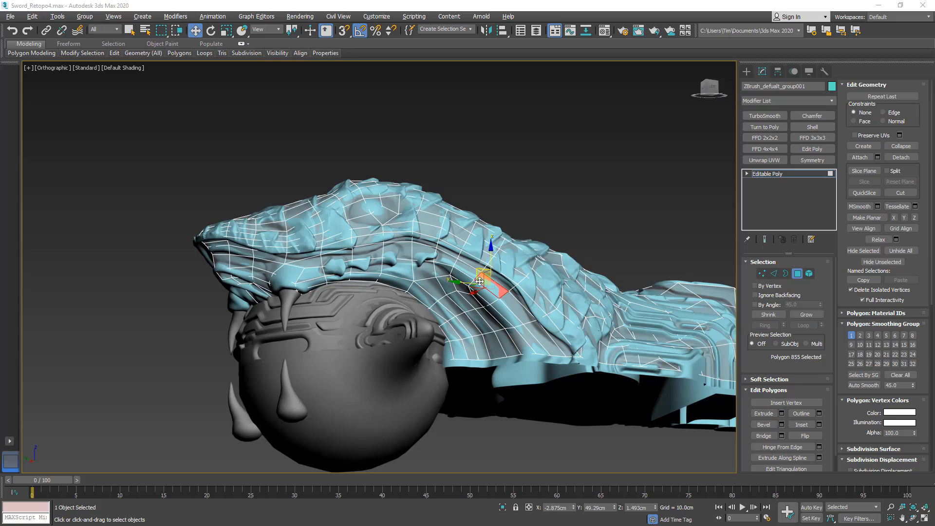
In the Left view, select the polygons of the recessed band below the head scales, from the rear end forward past the teeth.
left_click(708, 87)
key("F3")
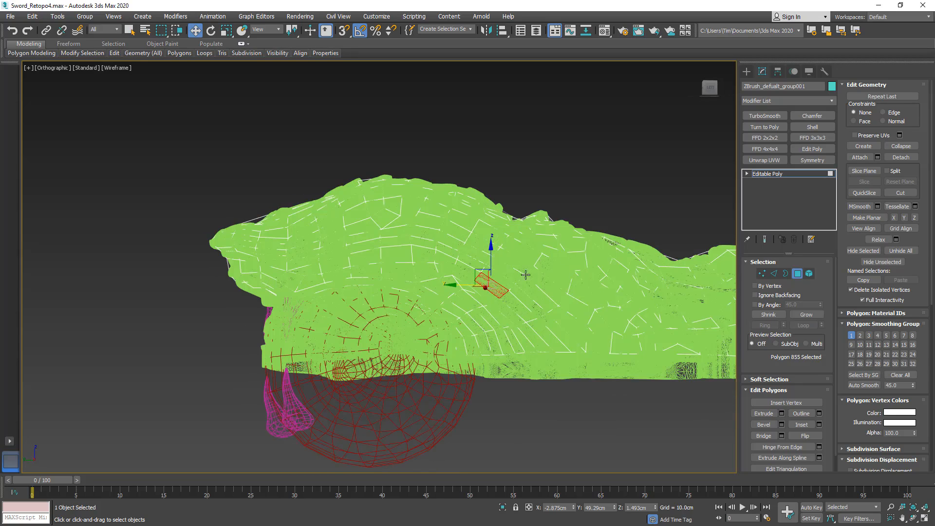
left_click(709, 88)
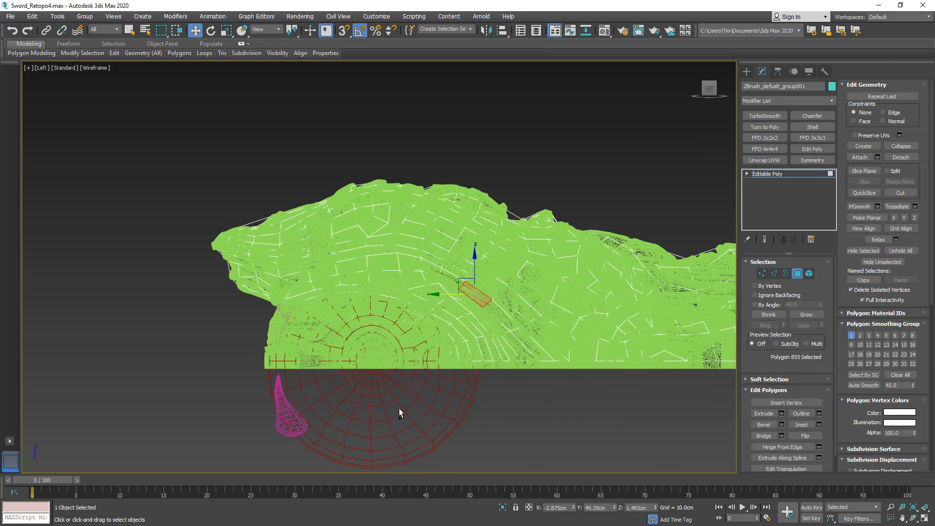
mouse_move(496, 309)
left_mouse_down()
mouse_move(490, 326)
mouse_move(526, 334)
left_mouse_up()
key("F3")
scroll(417, 303, "up", 3)
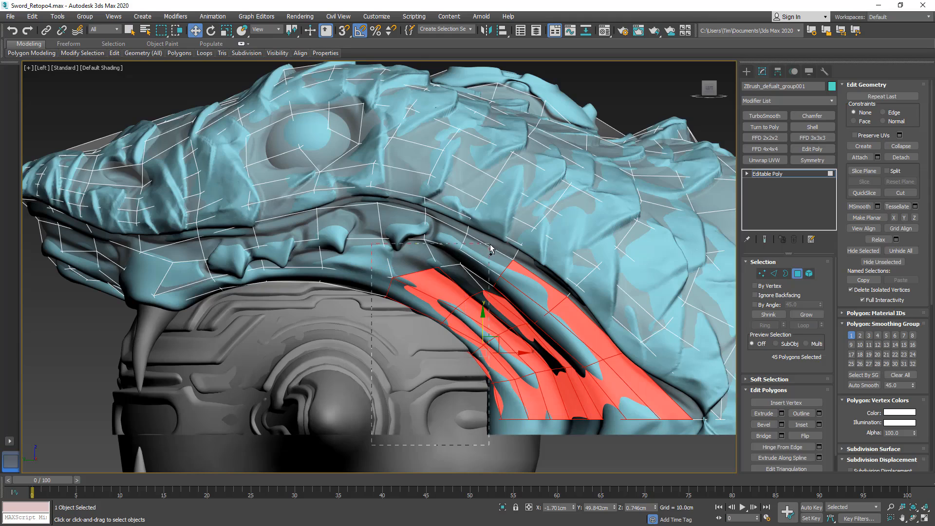
left_click_drag(490, 247, 484, 247, "ctrl")
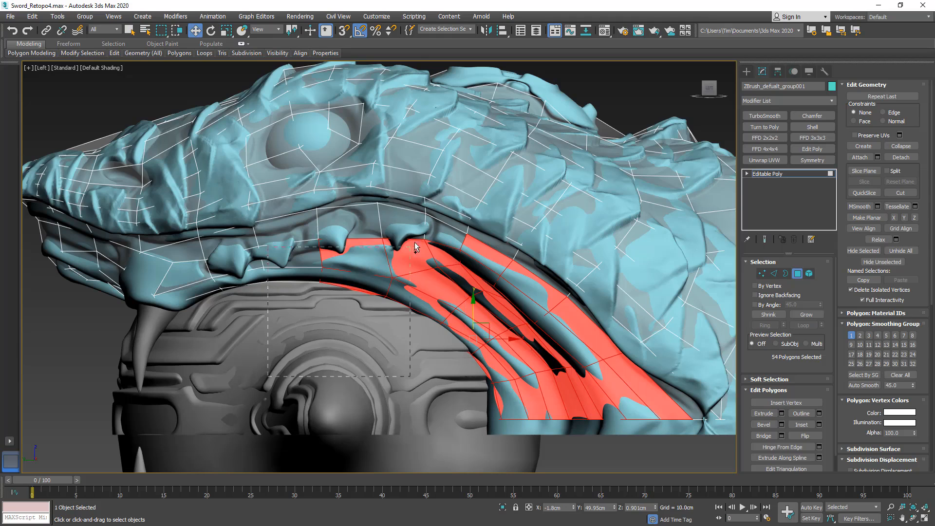
left_click_drag(414, 247, 413, 246, "ctrl")
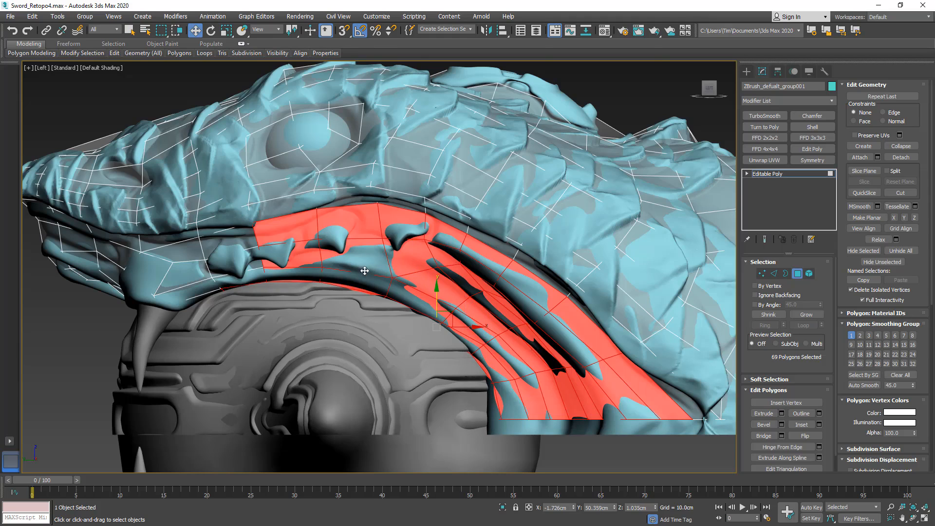
Extend the polygon selection forward around the fang to the snout tip, including the missed polygon under the front lip.
middle_click_drag(221, 293, 339, 273)
middle_click_drag(285, 299, 306, 317)
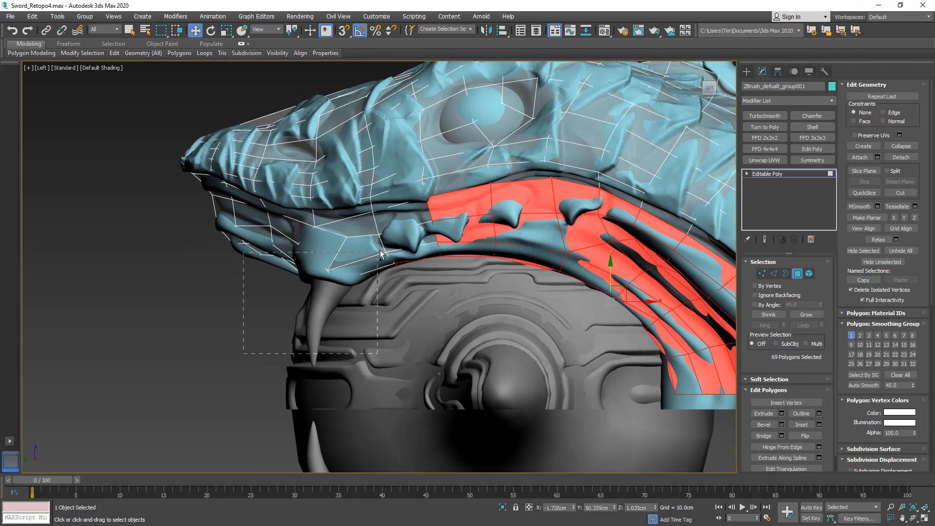
left_click_drag(380, 253, 425, 239, "ctrl")
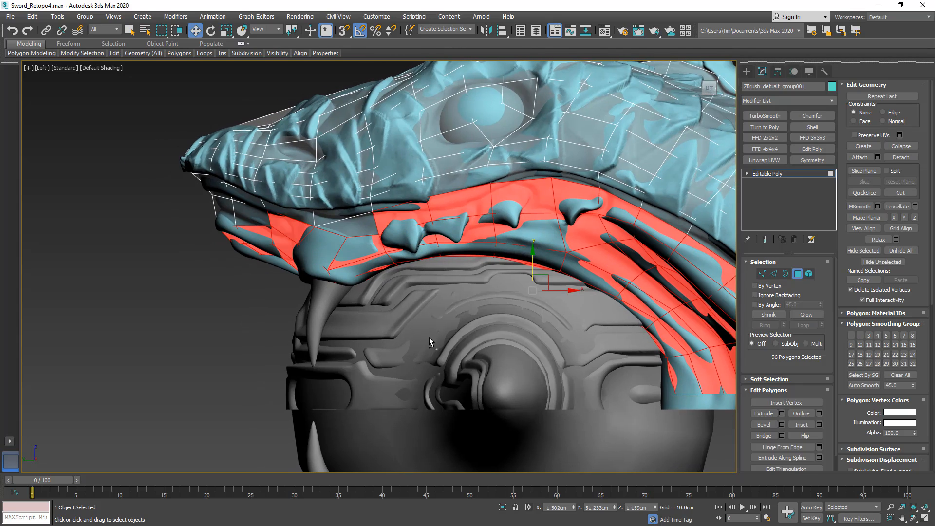
left_click_drag(358, 229, 357, 230, "ctrl")
left_click_drag(237, 224, 241, 195, "ctrl")
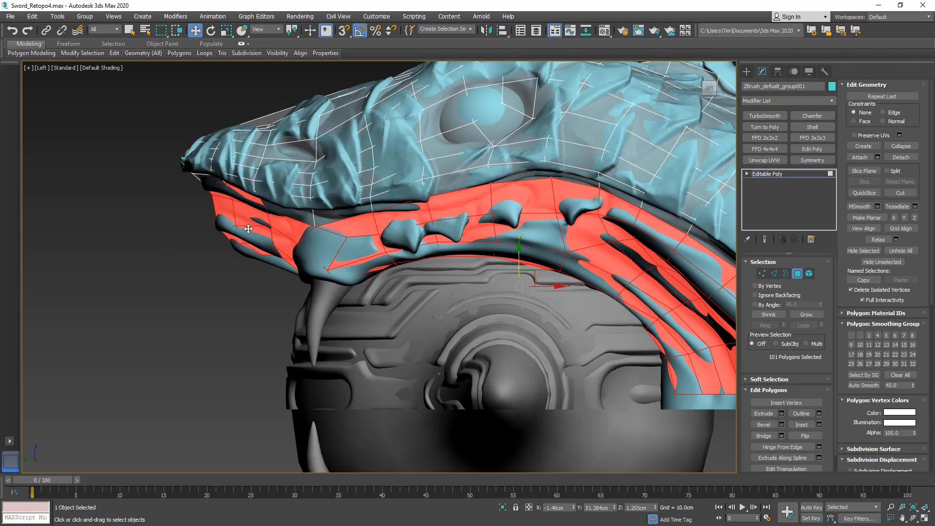
mouse_move(248, 227)
middle_mouse_down("alt")
mouse_move(323, 223)
mouse_move(351, 202)
mouse_move(364, 189)
mouse_move(362, 116)
middle_mouse_up("alt")
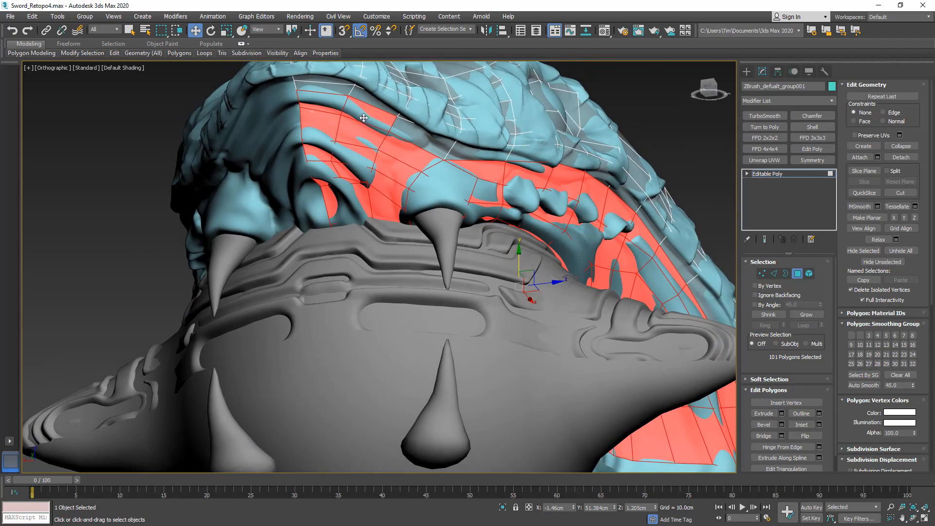
middle_click_drag(359, 163, 366, 166)
left_click(410, 187, "ctrl")
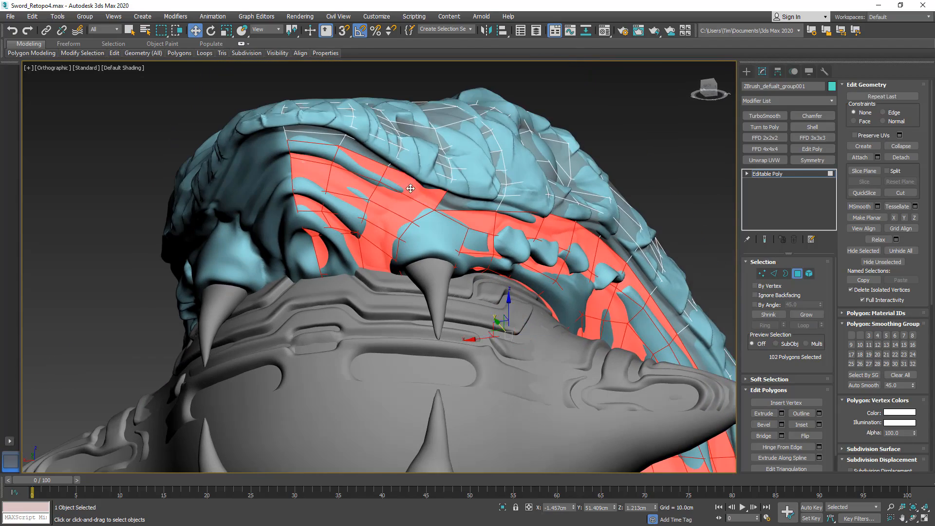
Connect the two vertices on the lower edge of the head scales above the fang with a new edge.
middle_click_drag(412, 191, 369, 200, "alt")
scroll(351, 246, "up", 4)
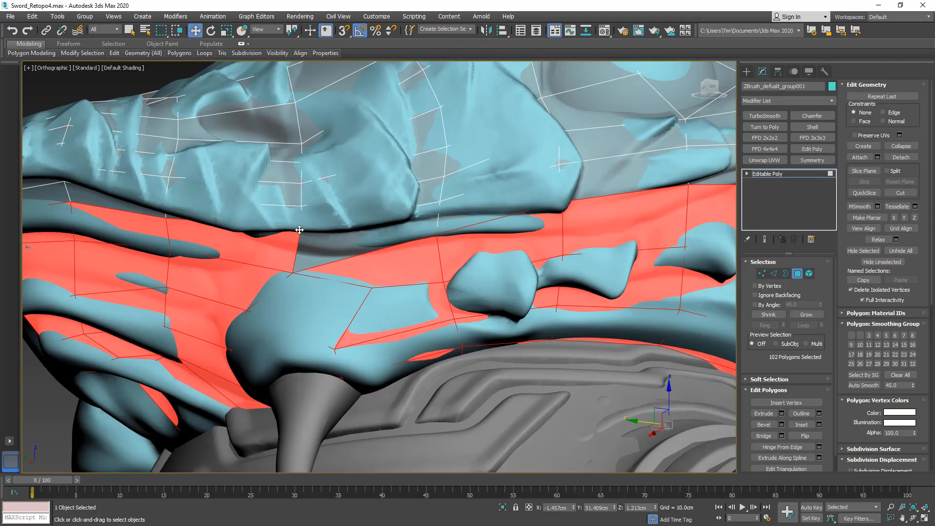
key("F3")
key("F3")
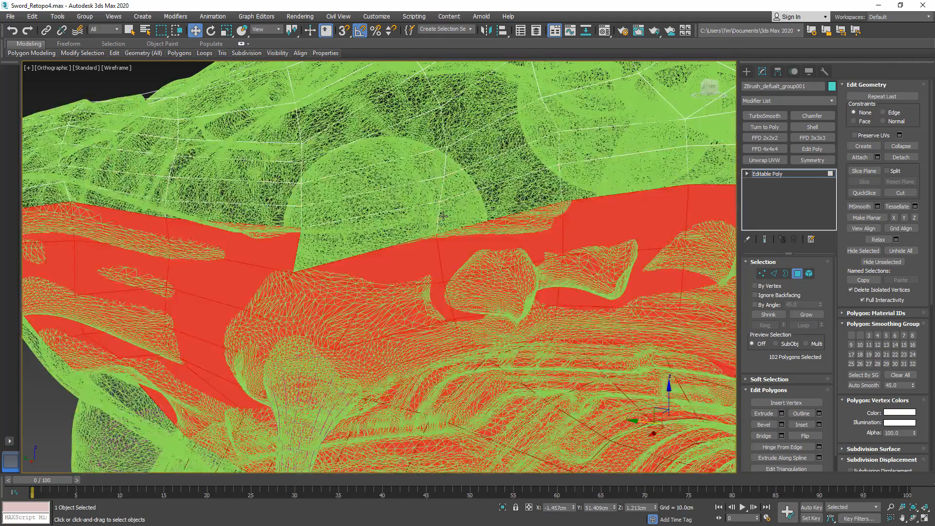
scroll(442, 216, "down", 2)
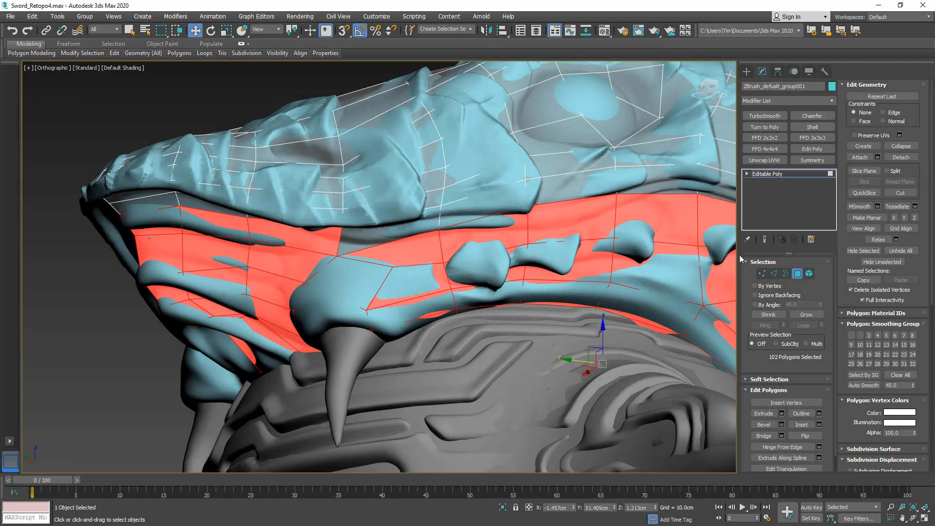
left_click(763, 273)
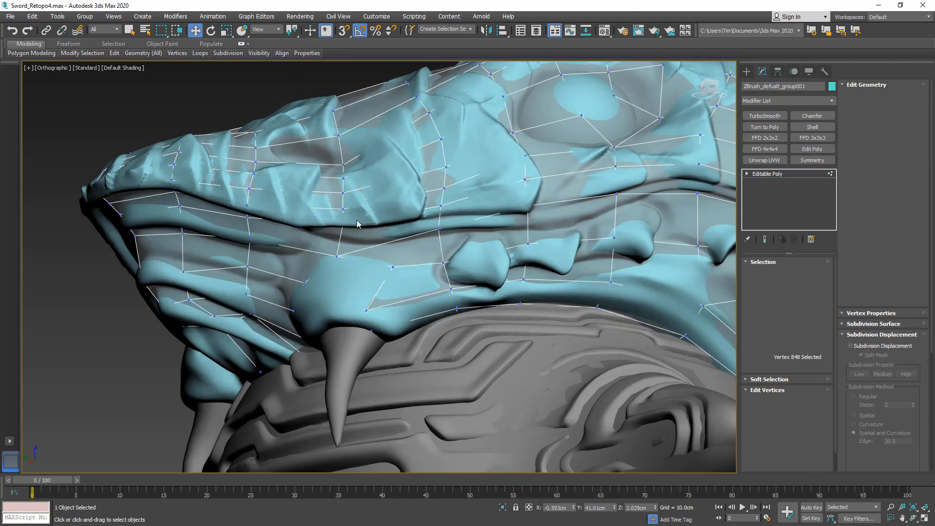
key("F3")
left_click(343, 209)
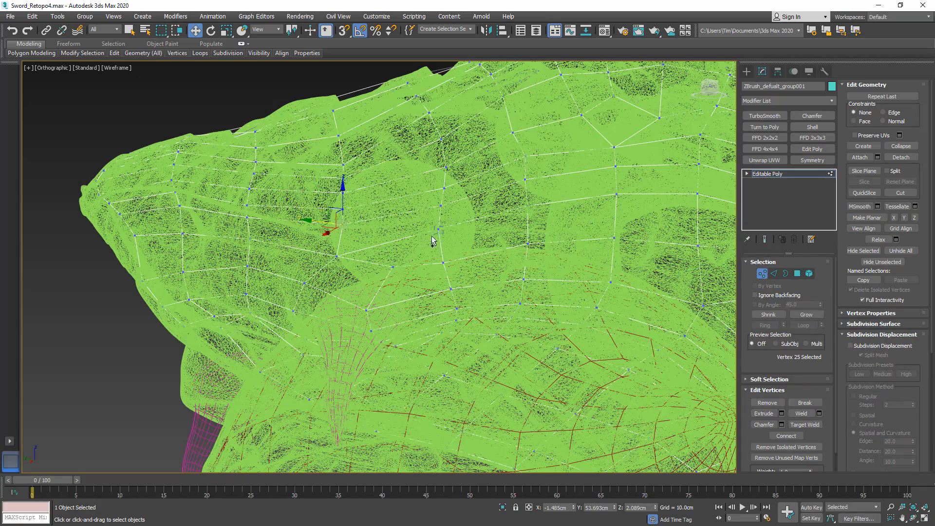
left_click(438, 228, "ctrl")
left_click(786, 436)
key("F3")
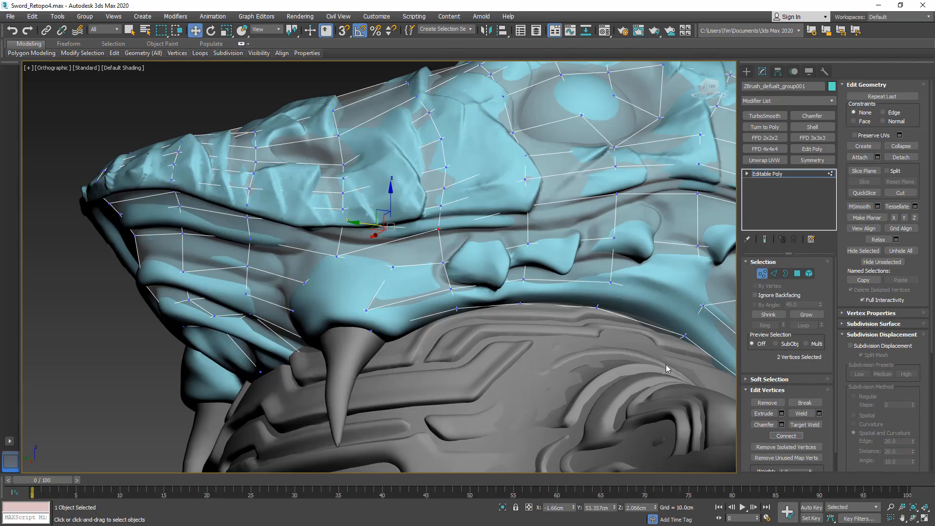
Add the newly split polygon above the fang and the missing lip polygon near the snout to the mouth polygon selection.
left_click(796, 274)
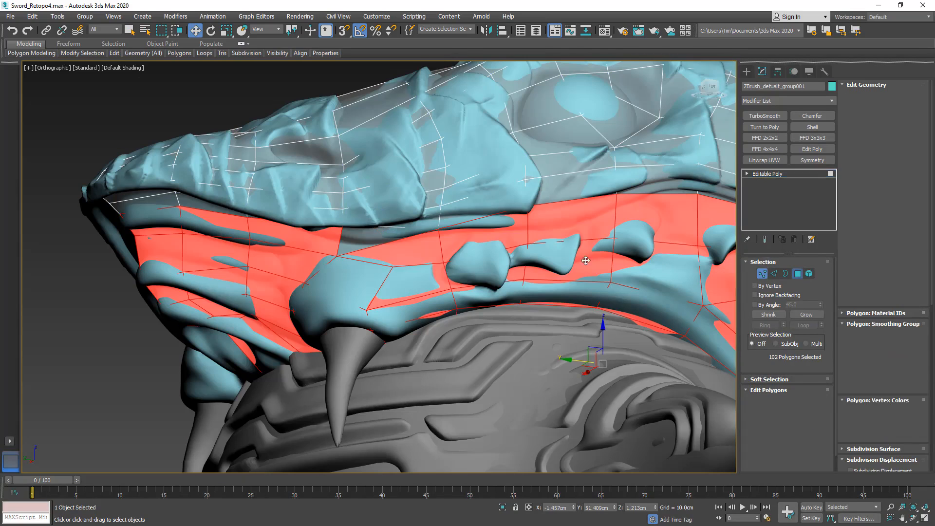
left_click(367, 239, "ctrl")
middle_click_drag(366, 239, 467, 261, "alt")
middle_click_drag(546, 262, 199, 224, "alt")
middle_click_drag(331, 256, 338, 207, "alt")
left_click(352, 207, "ctrl")
scroll(276, 190, "up", 5)
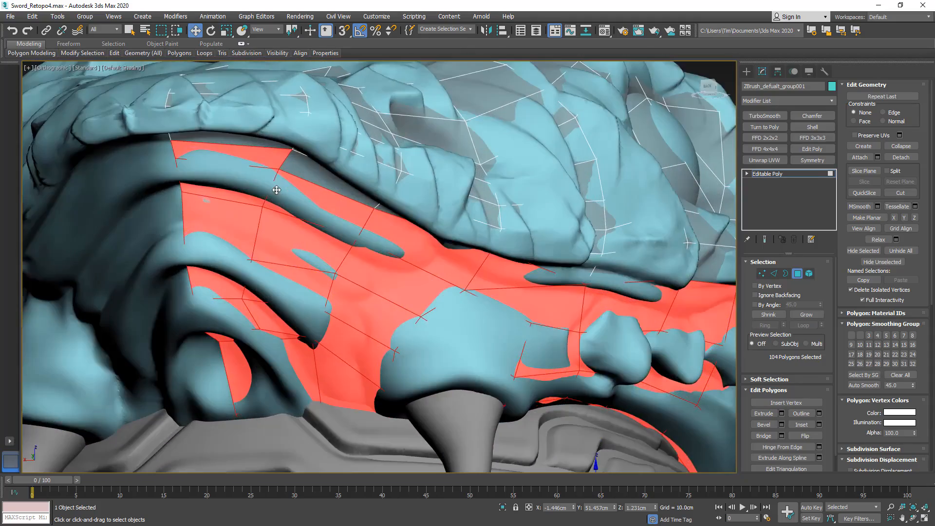
Connect the two vertices across the gap under the front lip and add the resulting polygon to the mouth selection.
left_click(762, 273)
left_click(293, 149)
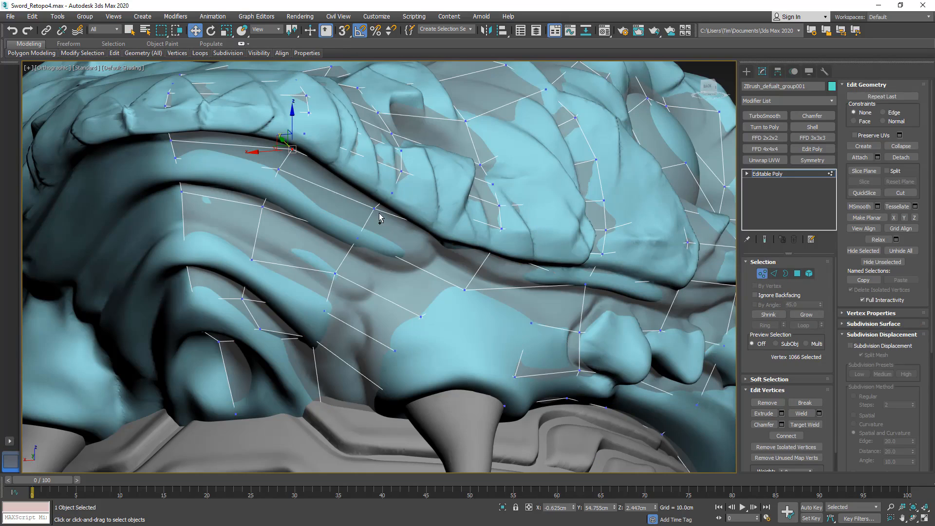
left_click(374, 210, "ctrl")
left_click(791, 436)
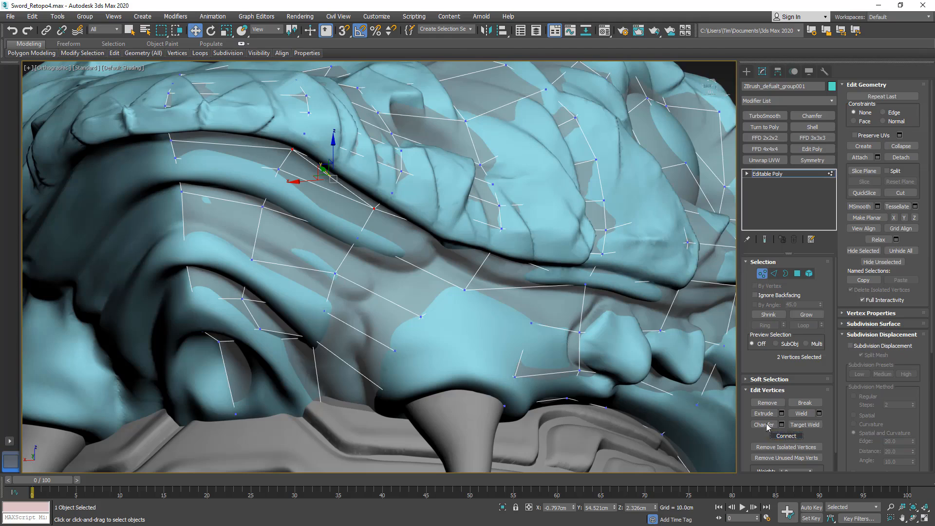
left_click(797, 273)
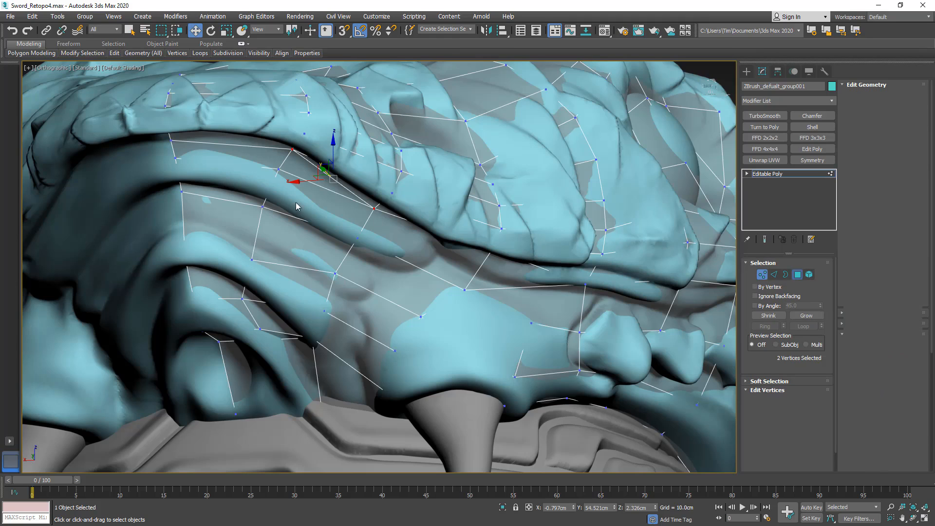
left_click(302, 170, "ctrl")
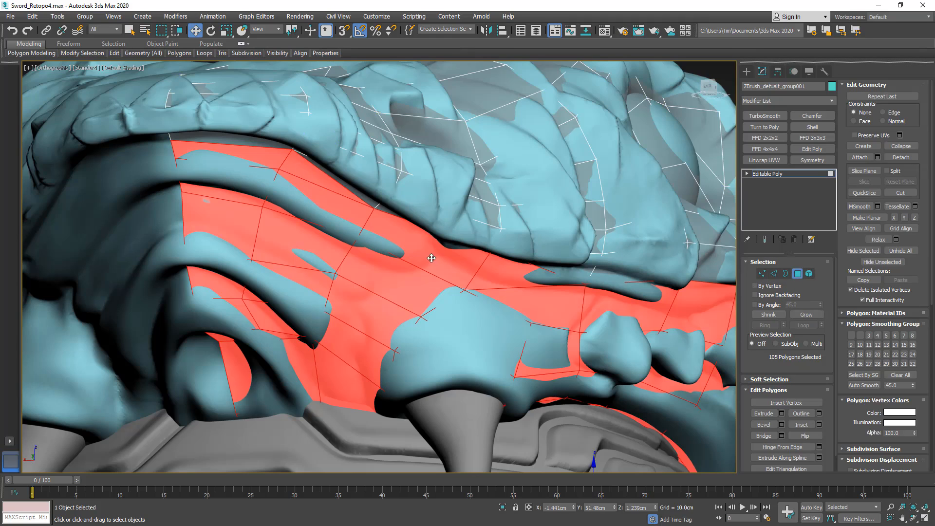
Check the completed mouth selection, choose the green 02 - Default material in the Material Editor, leave polygon editing and turn off see-through display.
scroll(431, 258, "down", 4)
middle_click_drag(430, 258, 281, 261, "alt")
key("F3")
key("F3")
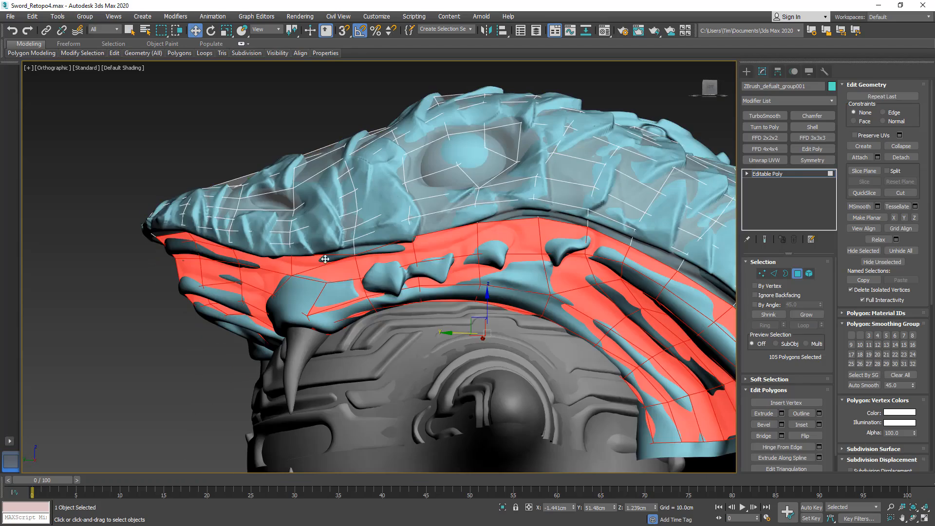
middle_click_drag(498, 285, 241, 246)
middle_click_drag(387, 254, 516, 268)
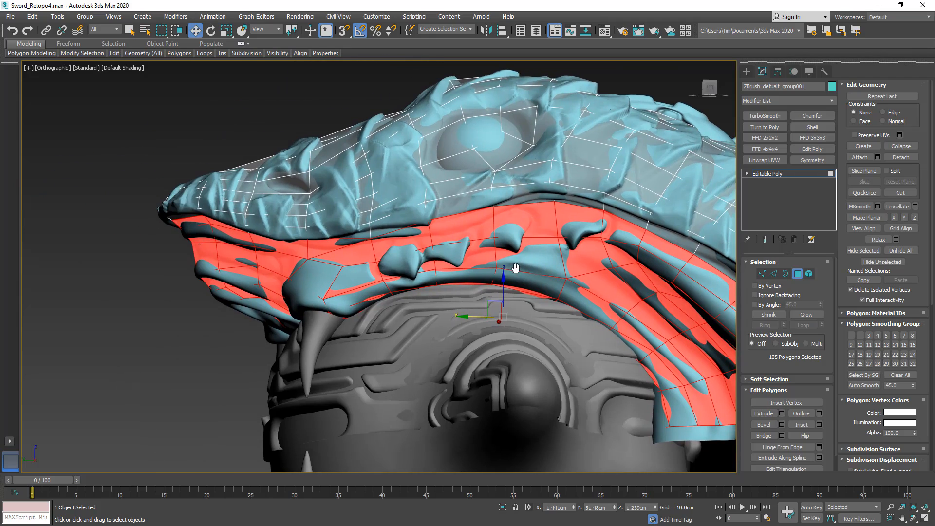
left_click(604, 30)
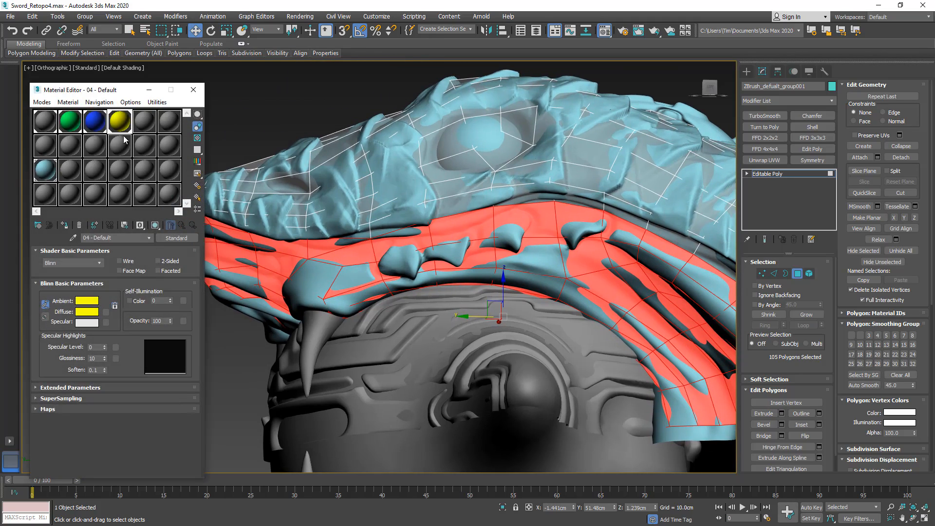
left_click(70, 123)
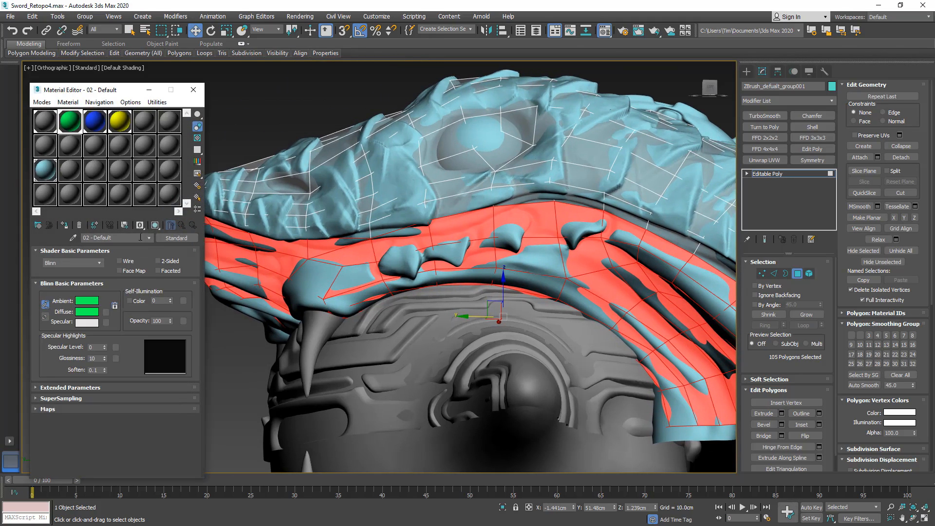
middle_click_drag(340, 281, 439, 265)
key("4")
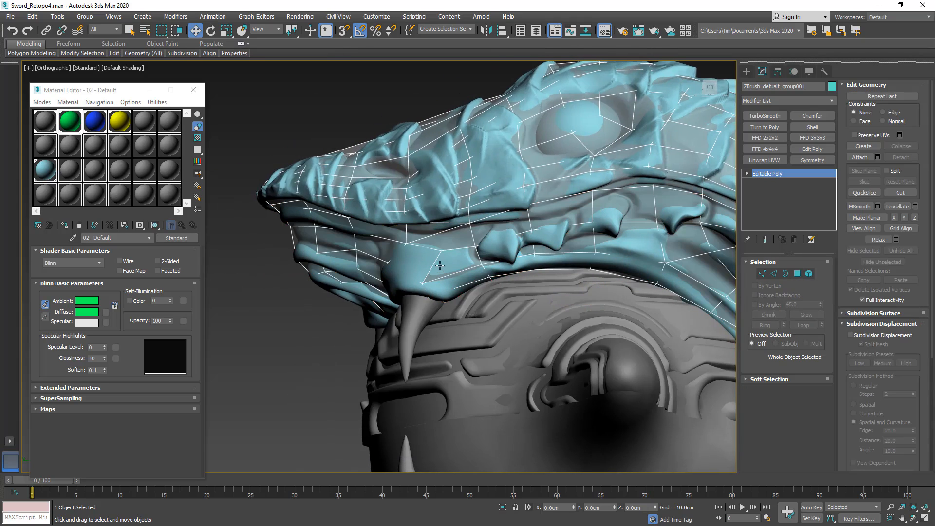
key("alt+x")
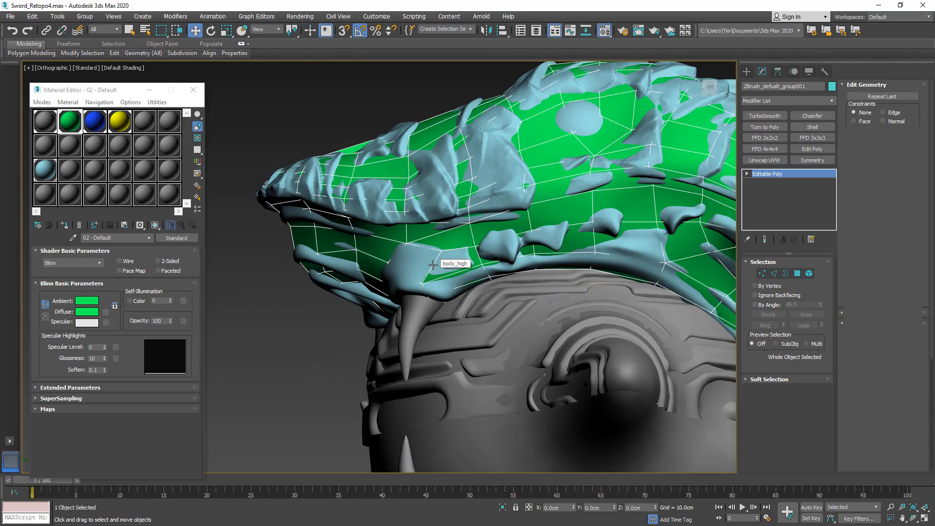
Assign the blue 03 - Default material to the selected mouth polygons, leave polygon editing and save the scene as Sword_Retopo5.max.
key("4")
left_click(95, 121)
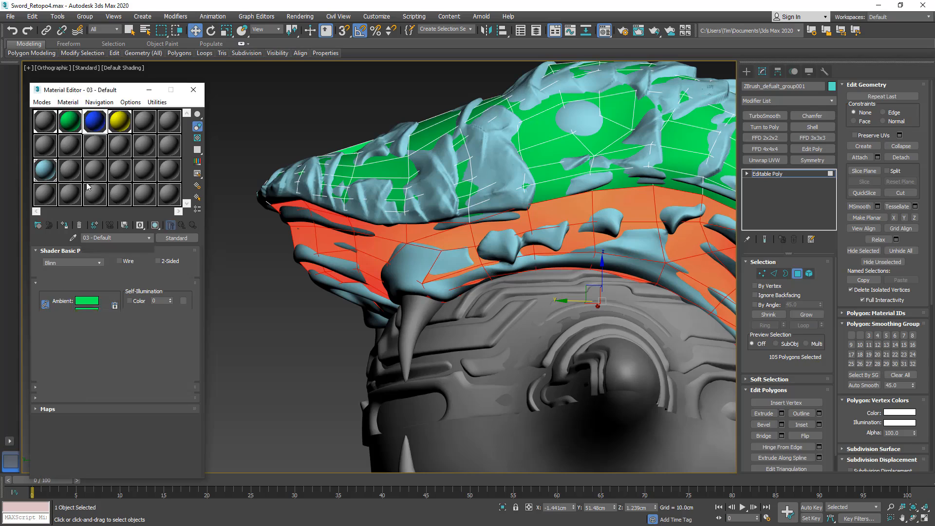
left_click_drag(95, 121, 433, 268)
middle_click_drag(433, 269, 384, 250)
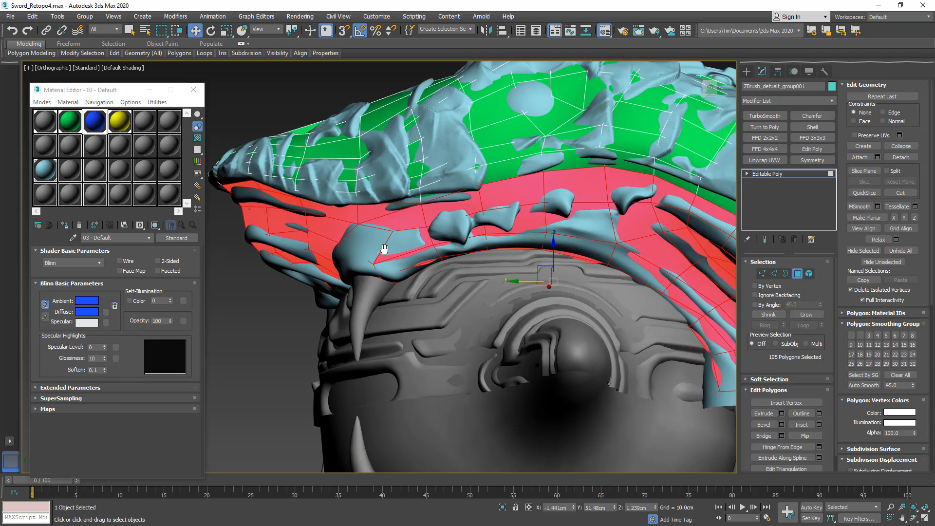
key("4")
scroll(435, 249, "down", 2)
scroll(435, 249, "down", 2)
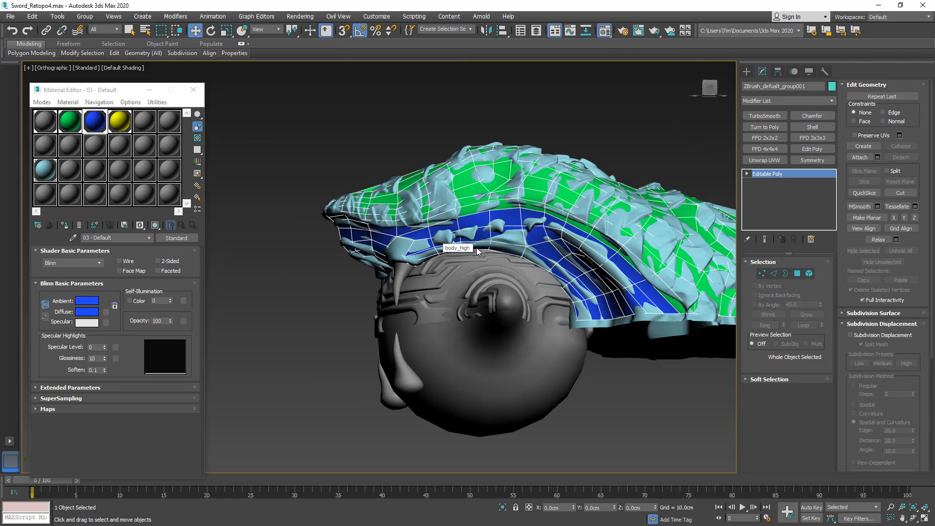
key("ctrl+s")
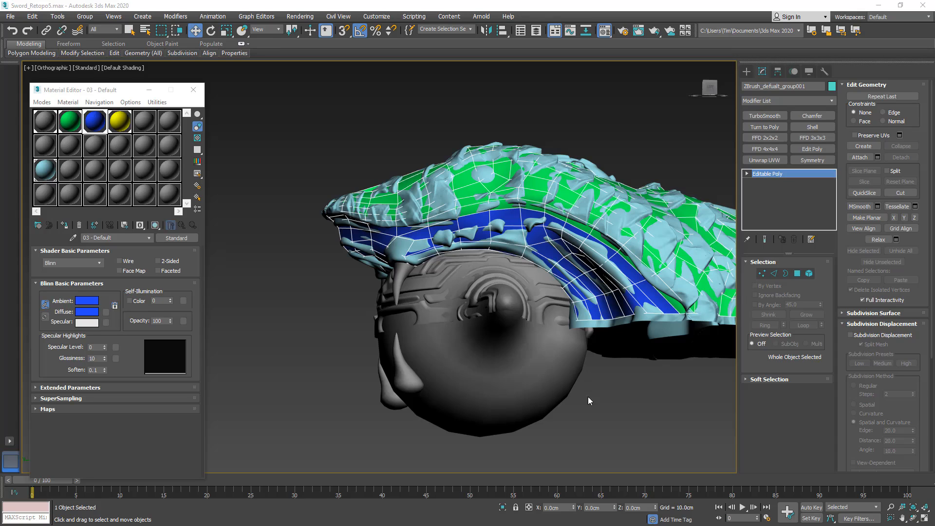
Add the upper fang and body_high to the selection with the low-poly mesh and isolate the three objects.
middle_click_drag(588, 397, 530, 394)
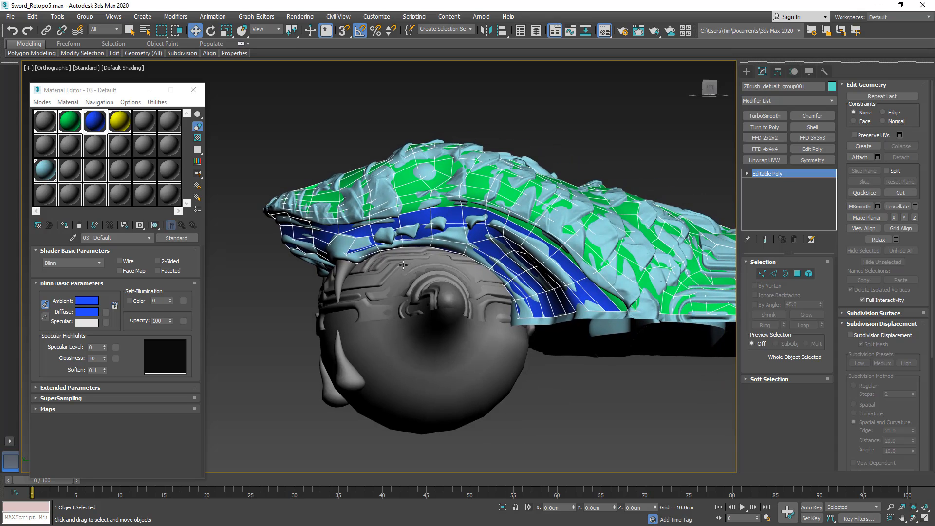
scroll(333, 251, "up", 3)
left_click(353, 281, "ctrl")
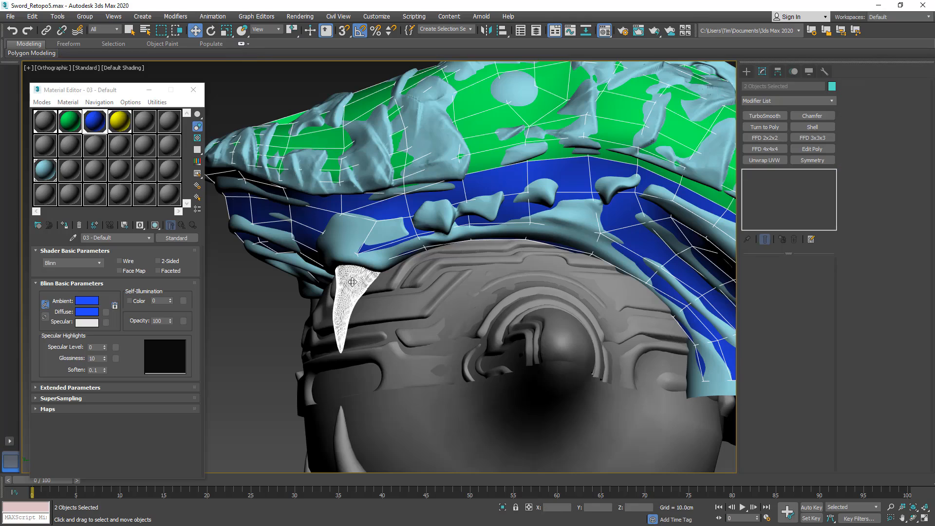
left_click(349, 236, "ctrl")
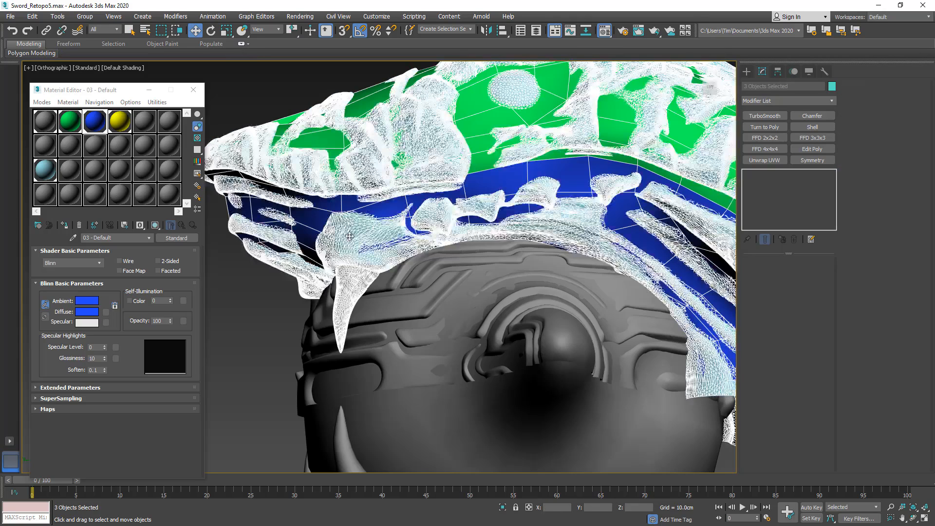
scroll(349, 239, "down", 3)
middle_click_drag(349, 238, 271, 225, "alt")
key("alt+q")
scroll(272, 219, "up", 5)
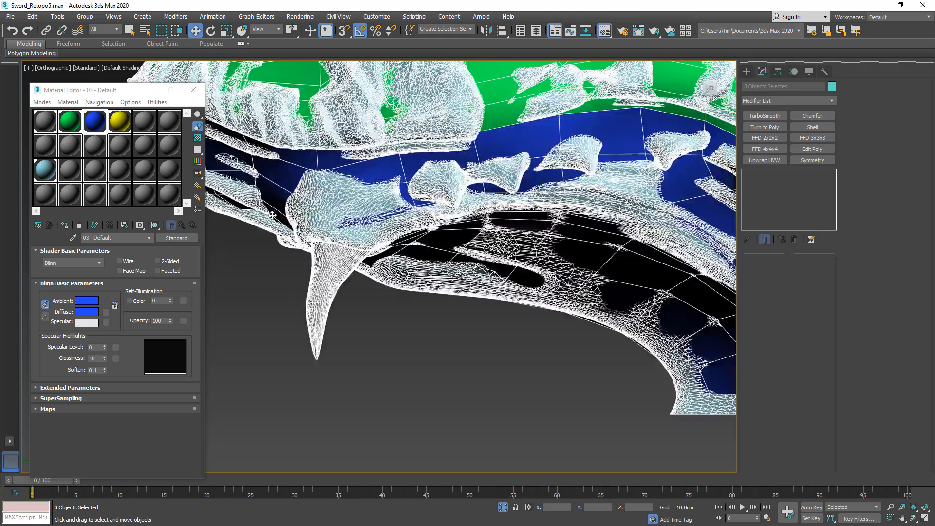
Make only the low-poly head mesh see-through and select its vertex above the fang for editing.
left_click(294, 178)
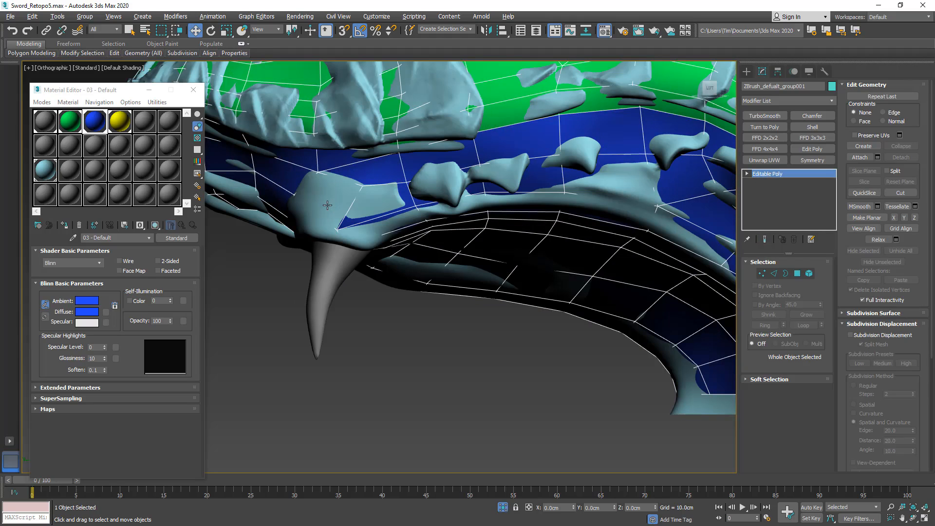
left_click(332, 191)
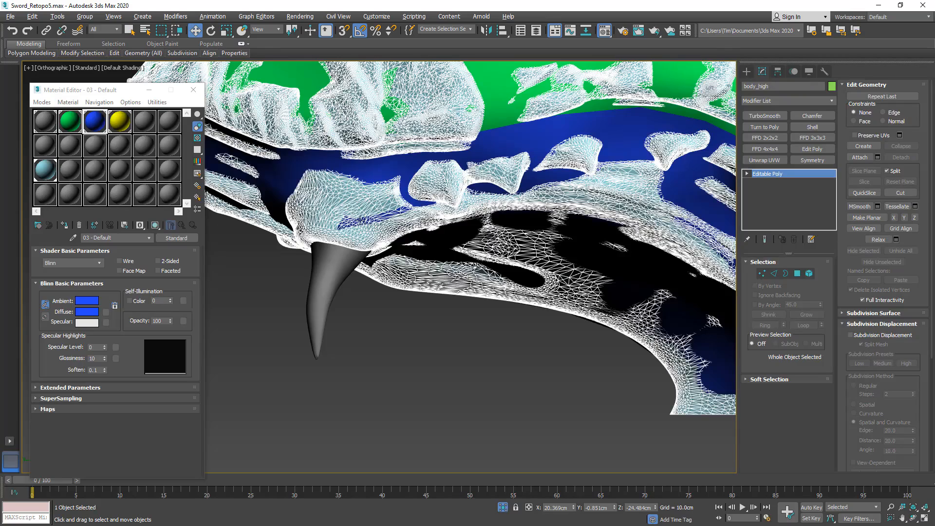
left_click(402, 362)
left_click(397, 173)
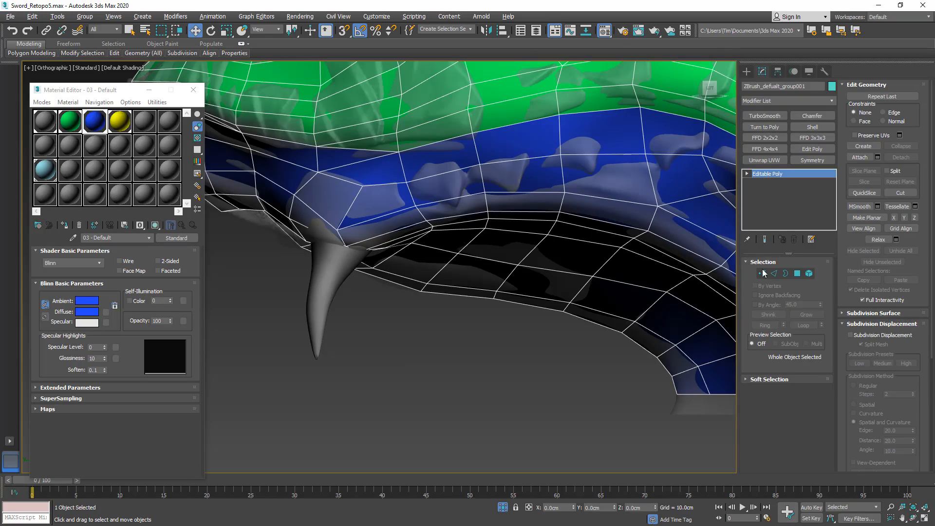
left_click(763, 274)
left_click(362, 187)
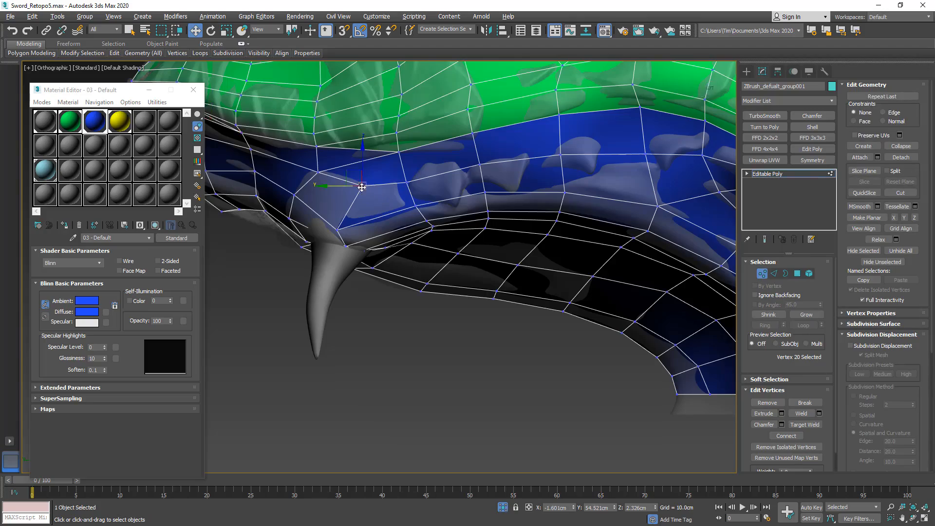
middle_click_drag(361, 187, 433, 260, "alt")
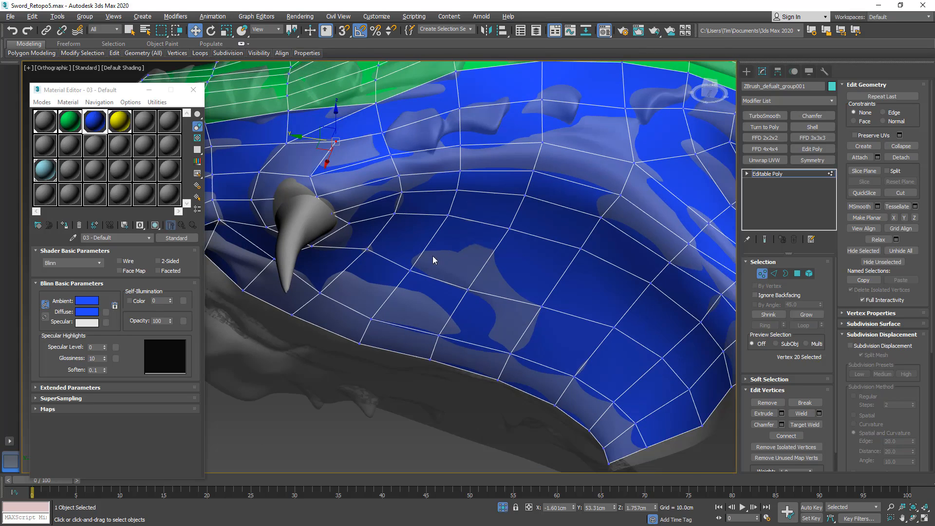
Collapse the short edge behind the fang and the edge ring following the inner side of the upper lip.
left_click(774, 274)
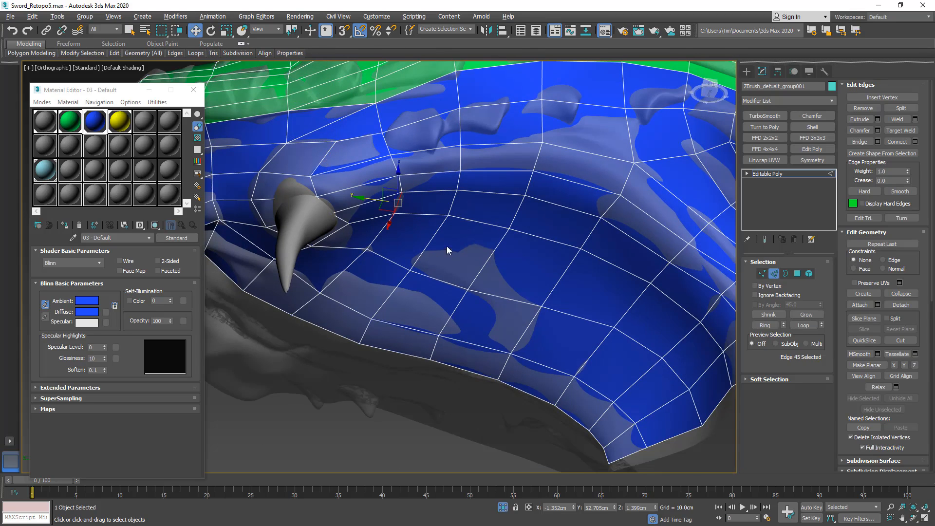
left_click(401, 216)
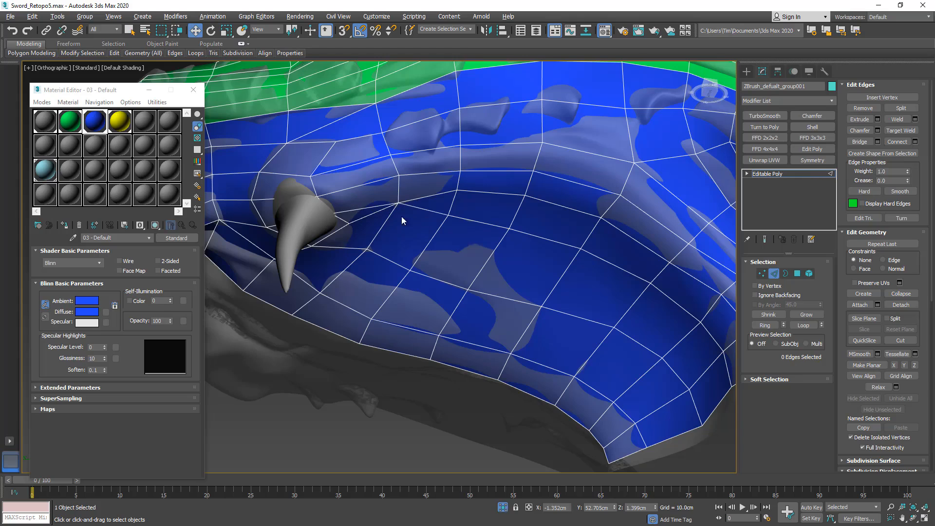
left_click(453, 204)
middle_click_drag(453, 204, 442, 240, "alt")
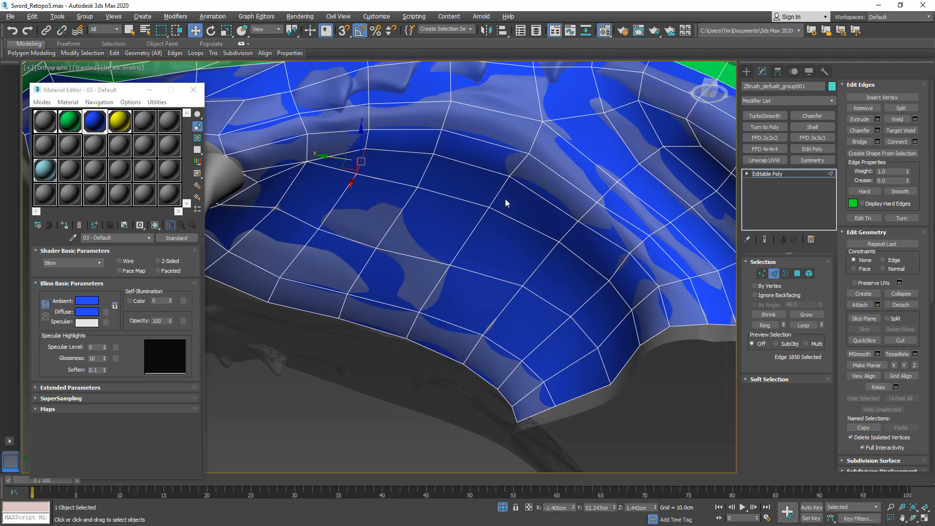
left_click(653, 331)
key("ctrl+z")
left_click(768, 325)
key("ctrl+alt+c")
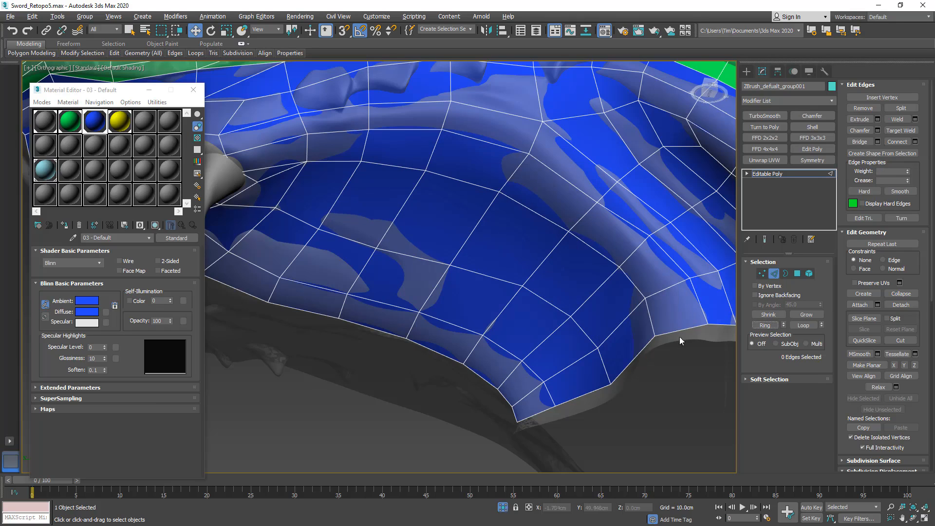
Collapse a further edge on the mouth roof beside the fang and the edge ring running along the middle of the roof.
middle_click_drag(389, 290, 486, 322, "alt")
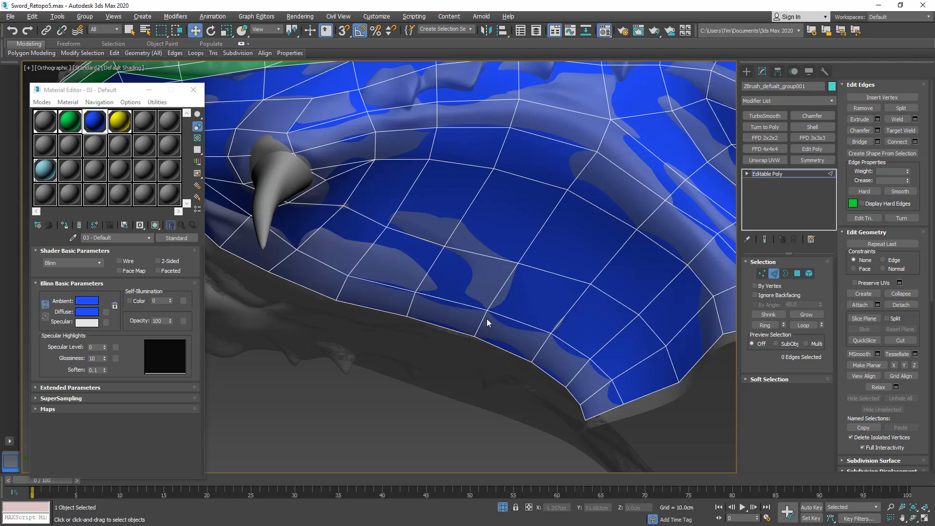
left_click(361, 258)
key("ctrl+alt+c")
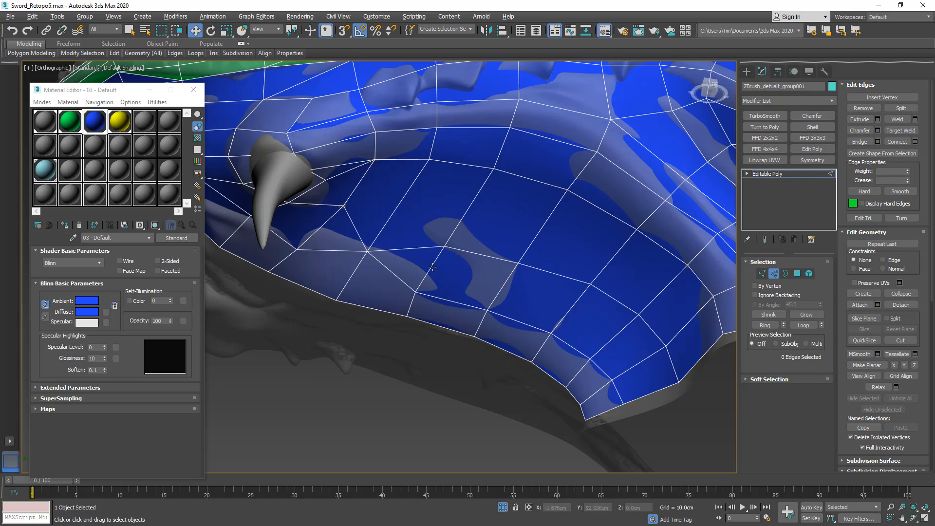
left_click(433, 267)
key("ctrl+alt+c")
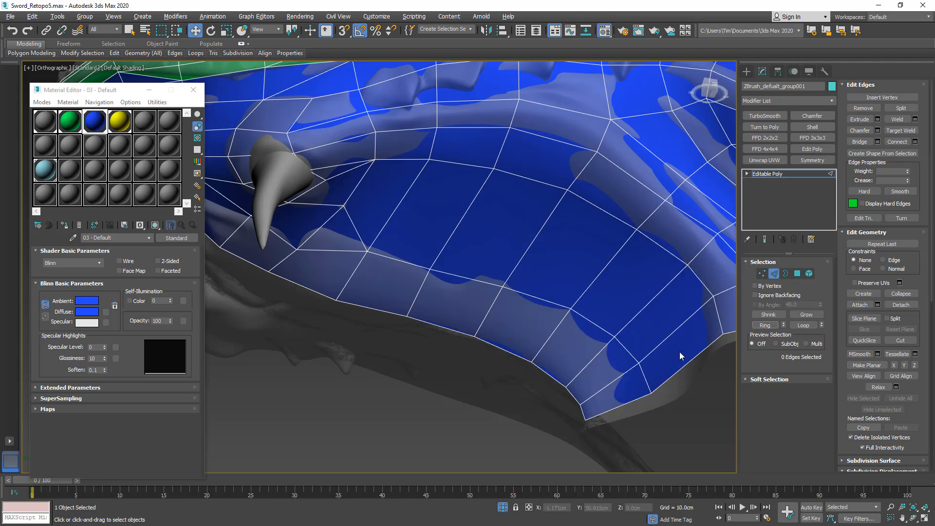
Collapse the edge ring through the fold at the rear corner of the mouth, excluding its edges on the far side of the head.
middle_click_drag(587, 332, 539, 381)
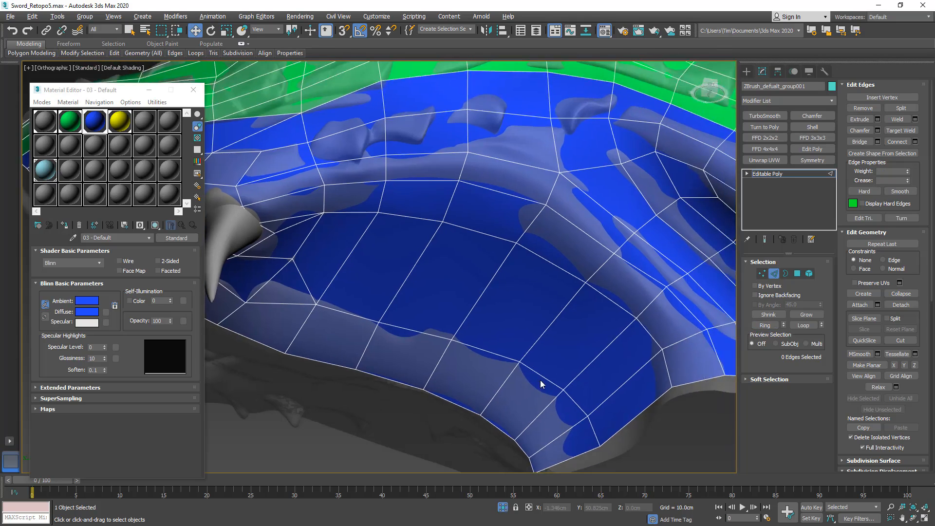
scroll(539, 381, "down", 5)
scroll(645, 337, "up", 4)
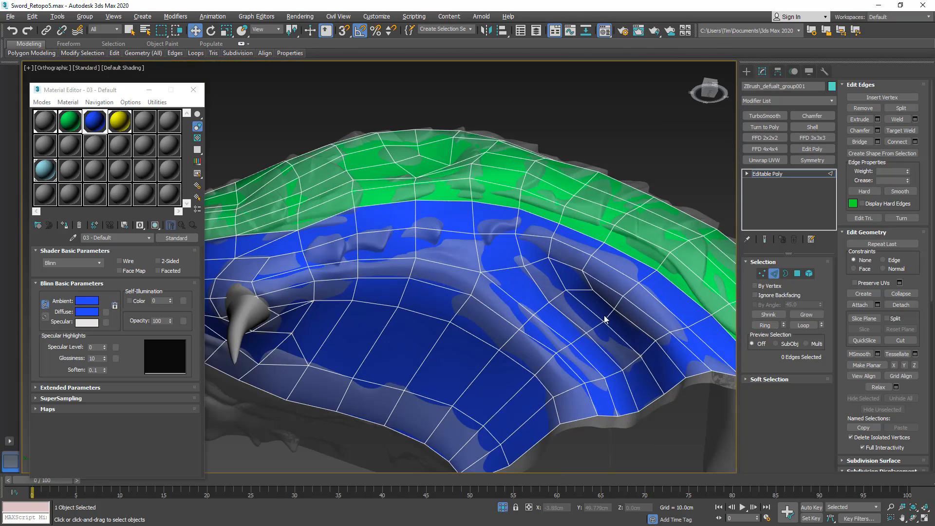
left_click(608, 316)
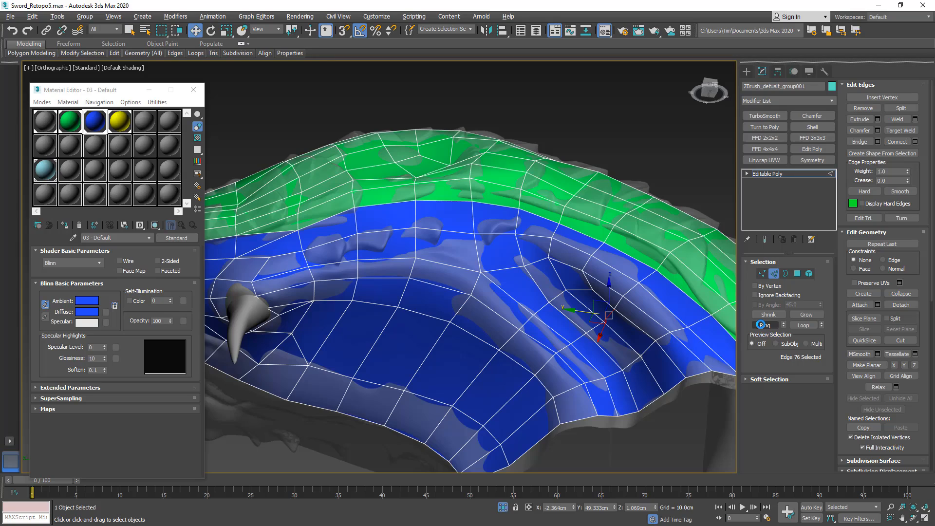
left_click(760, 324)
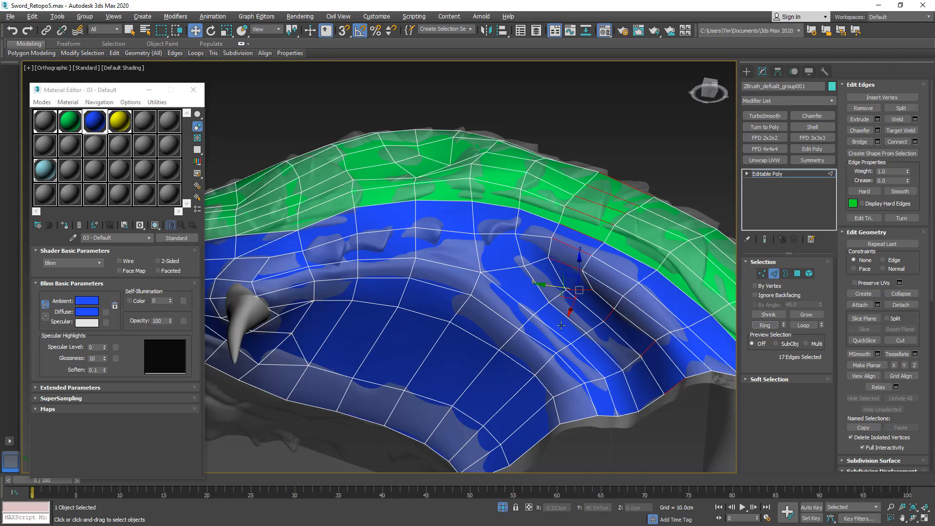
middle_click_drag(560, 326, 571, 130, "alt")
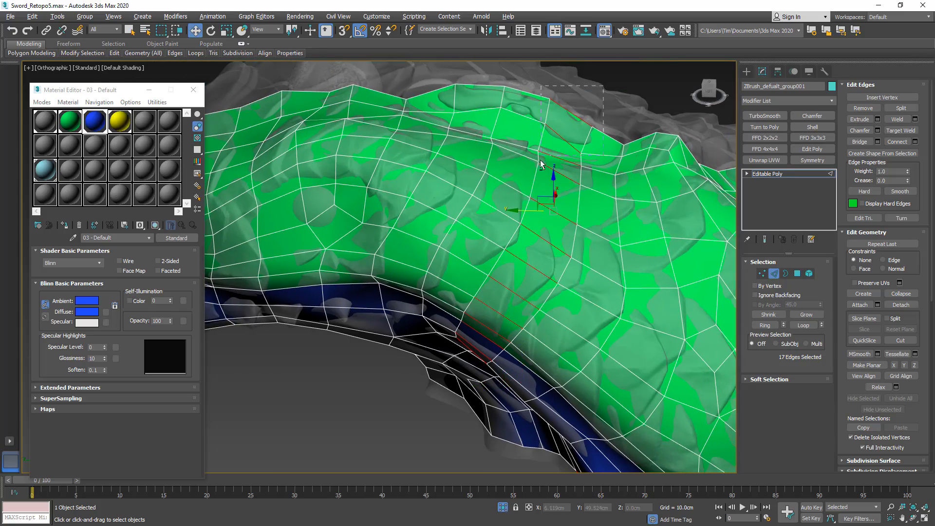
left_click_drag(533, 175, 533, 177, "alt")
middle_click_drag(535, 214, 556, 200, "alt")
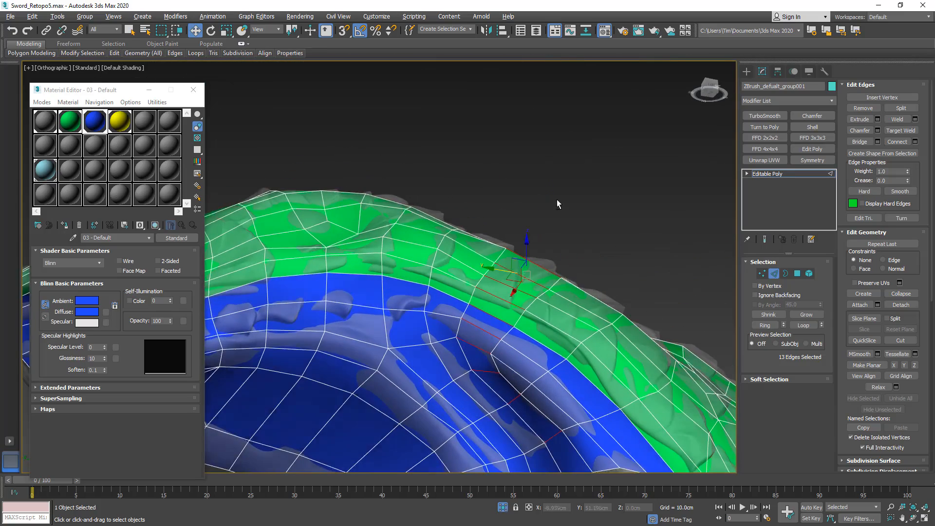
middle_click_drag(527, 299, 481, 299)
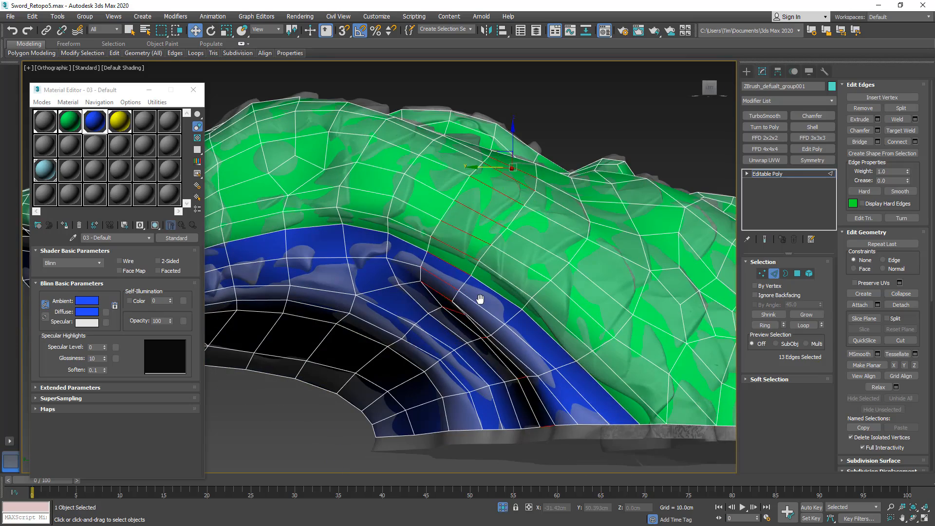
key("ctrl+d")
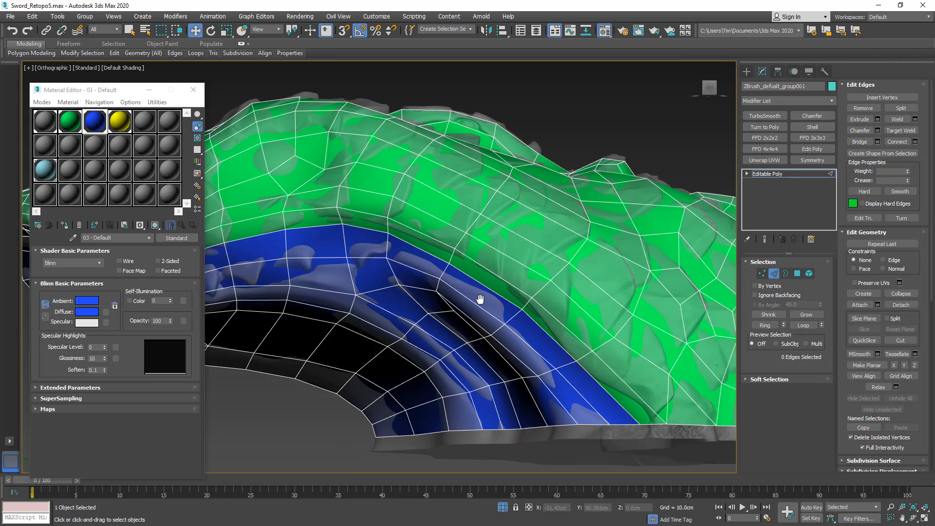
Remove the edge loop running down inside the fold at the rear corner of the mouth.
left_click(499, 353)
middle_click_drag(500, 335, 520, 331, "alt")
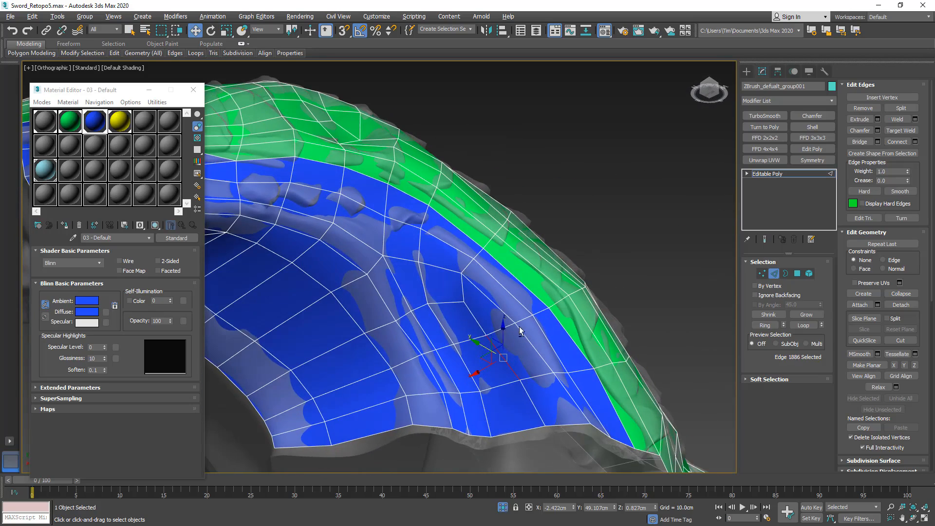
double_click(472, 316)
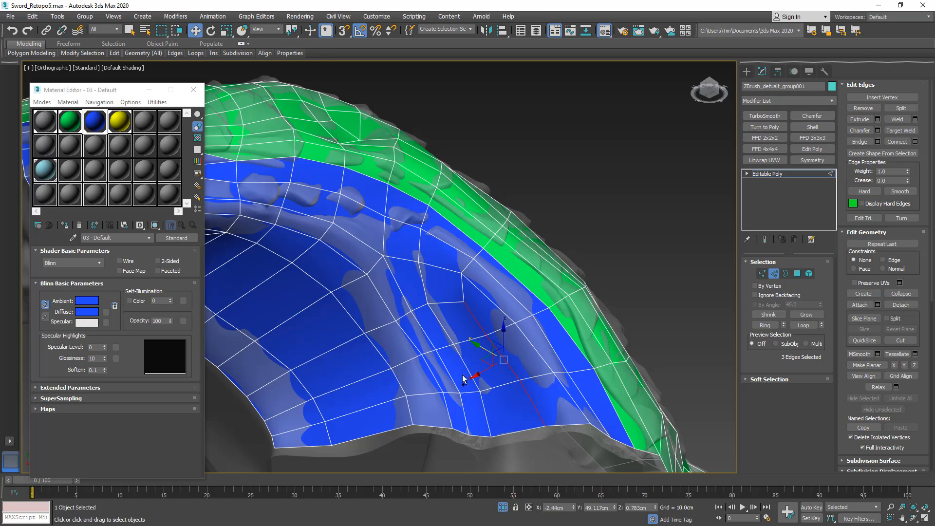
left_click(465, 313)
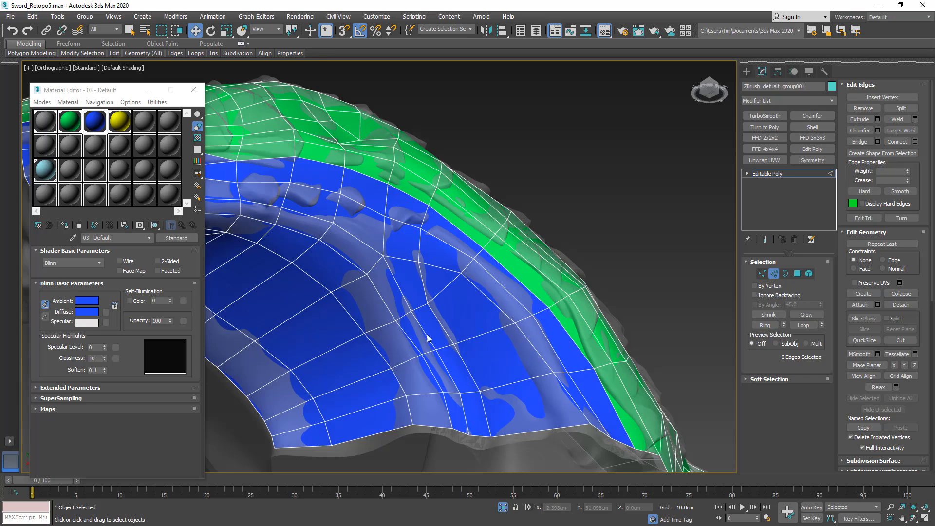
Remove the edge loop crossing the long polygons on the mouth roof behind the fang.
middle_click_drag(428, 338, 379, 299, "alt")
double_click(402, 278)
left_click(378, 300)
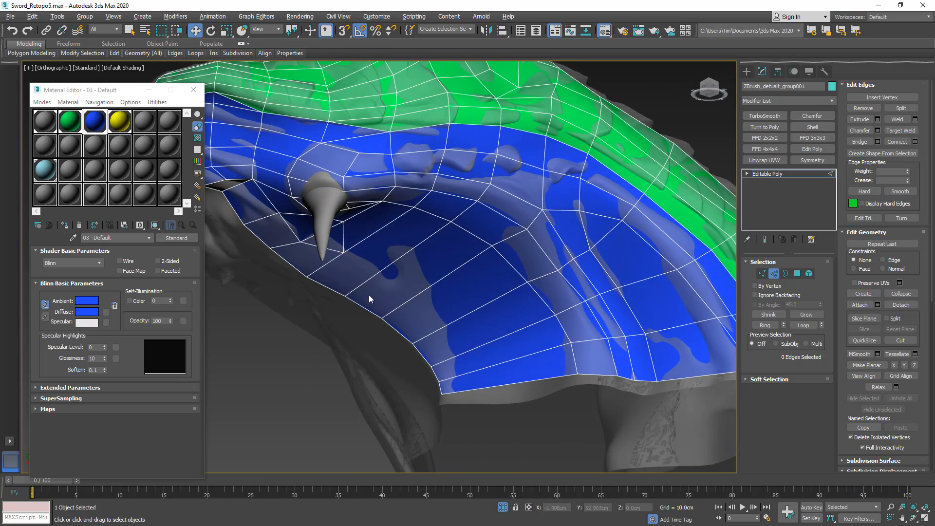
Target-weld the leftover vertex on the mouth roof beside the fang onto the neighbouring vertex on the open centre border.
left_click(333, 225)
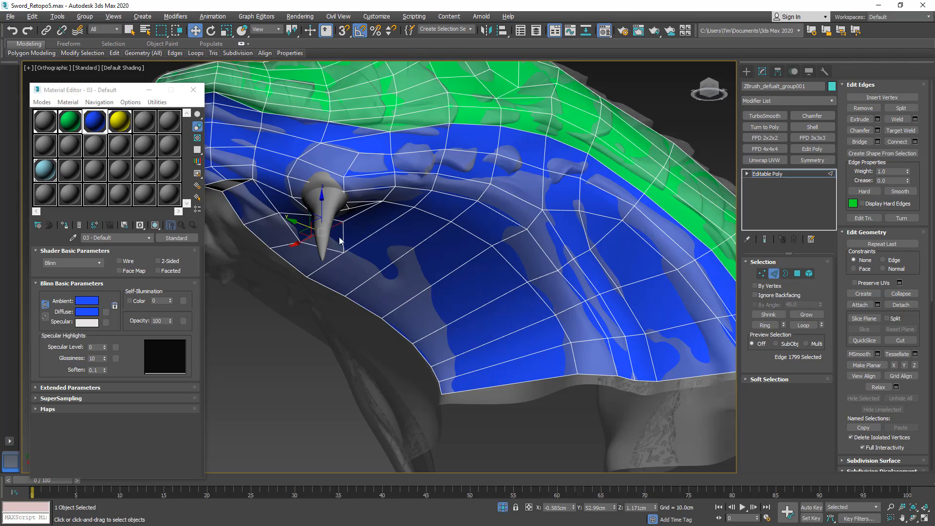
middle_click_drag(339, 237, 372, 249, "alt")
left_click(316, 247)
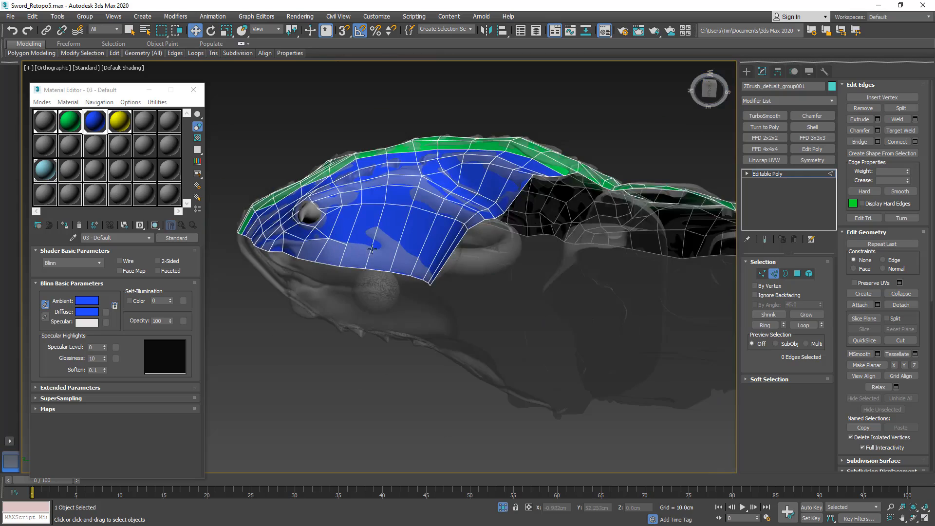
scroll(345, 244, "up", 4)
left_click(760, 272)
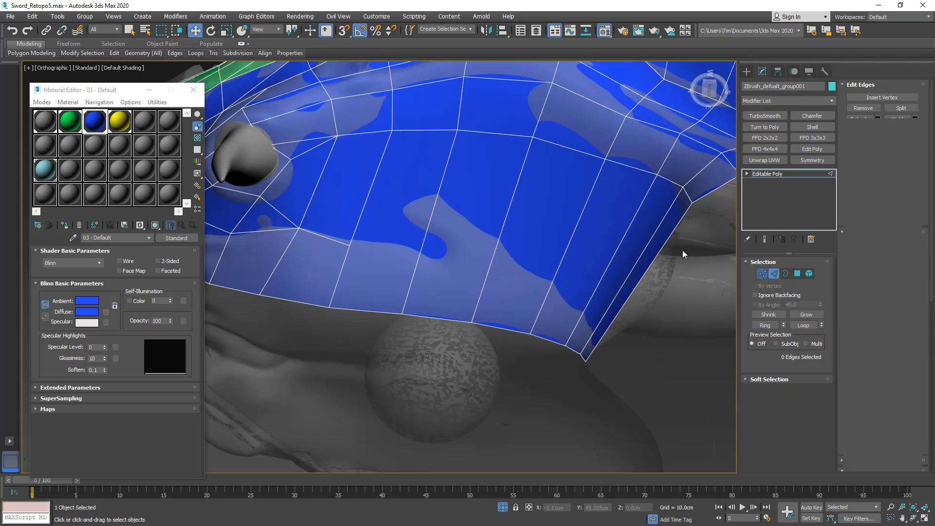
left_click(349, 244)
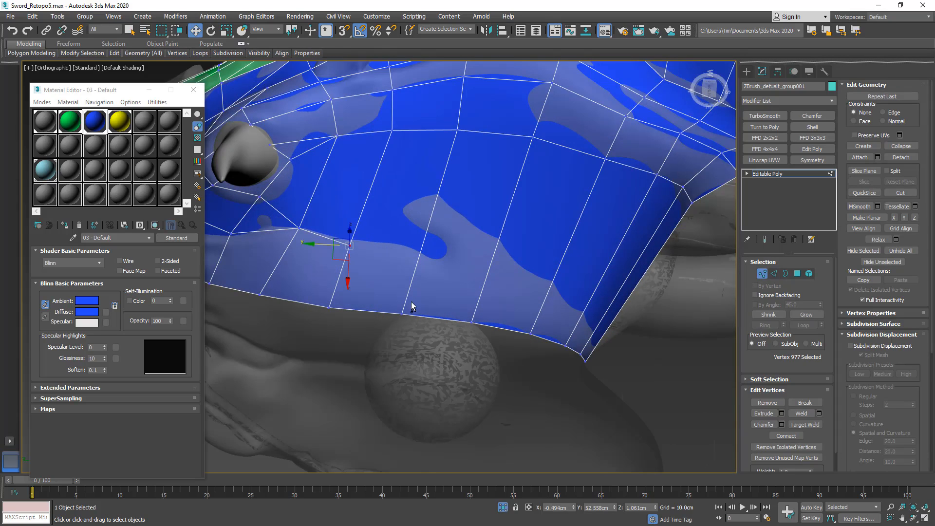
left_click(804, 424)
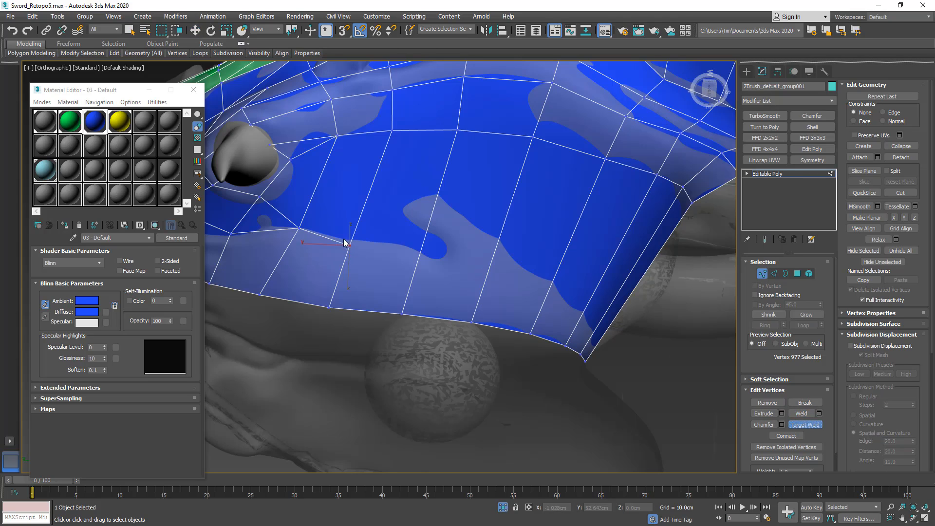
scroll(358, 267, "down", 5)
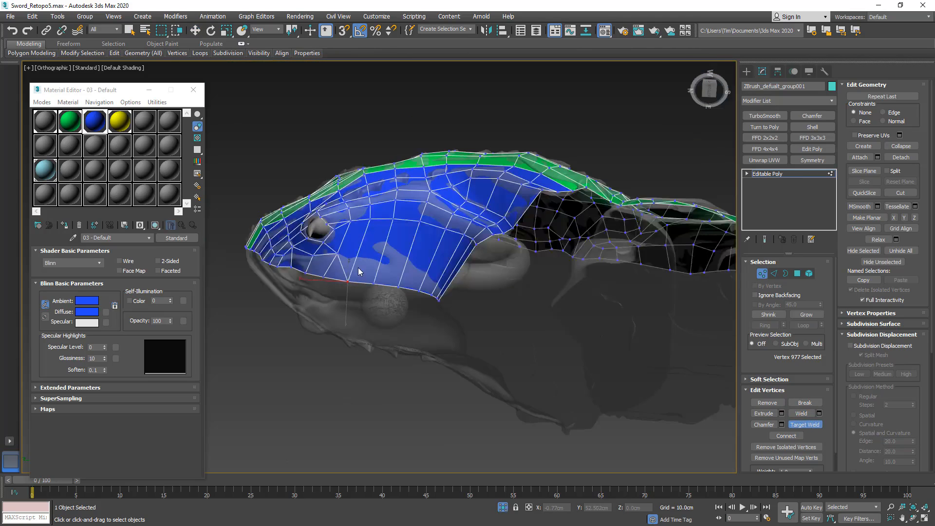
middle_click_drag(358, 267, 390, 340, "alt")
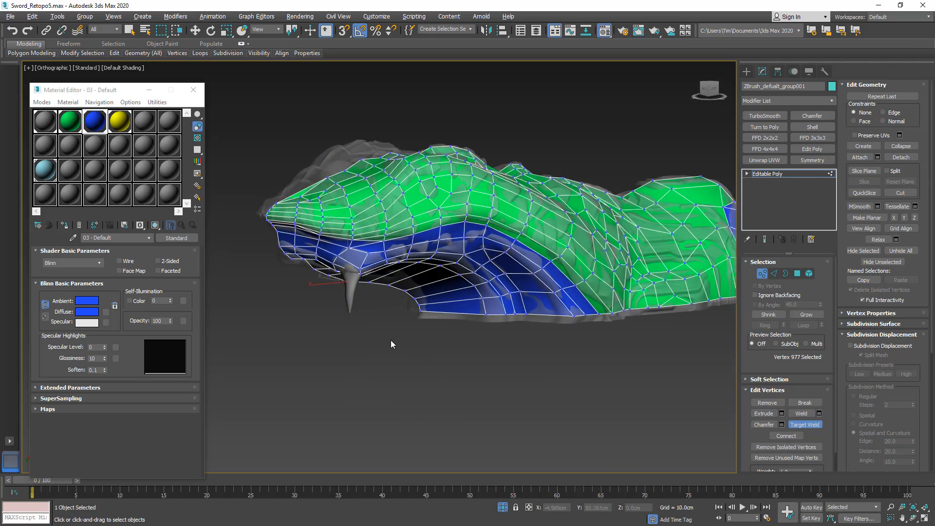
scroll(271, 220, "up", 4)
scroll(272, 220, "up", 2)
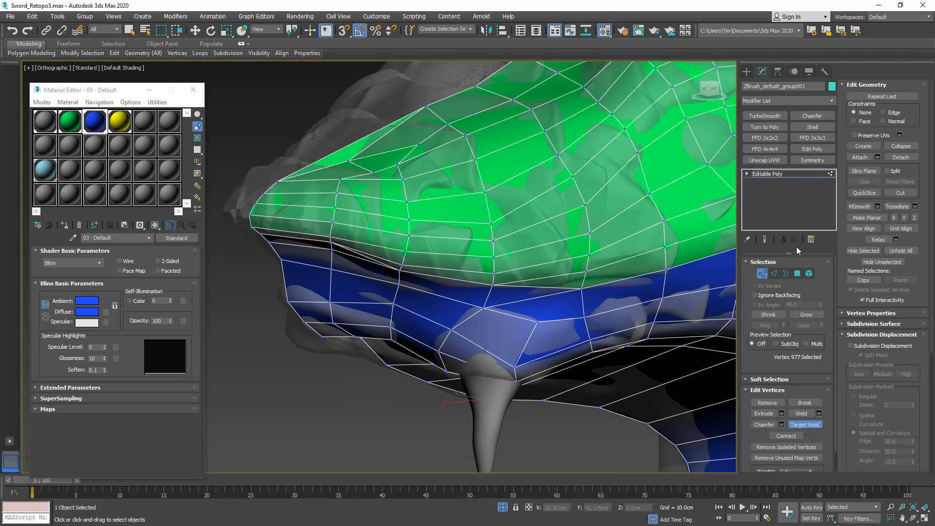
left_click(774, 273)
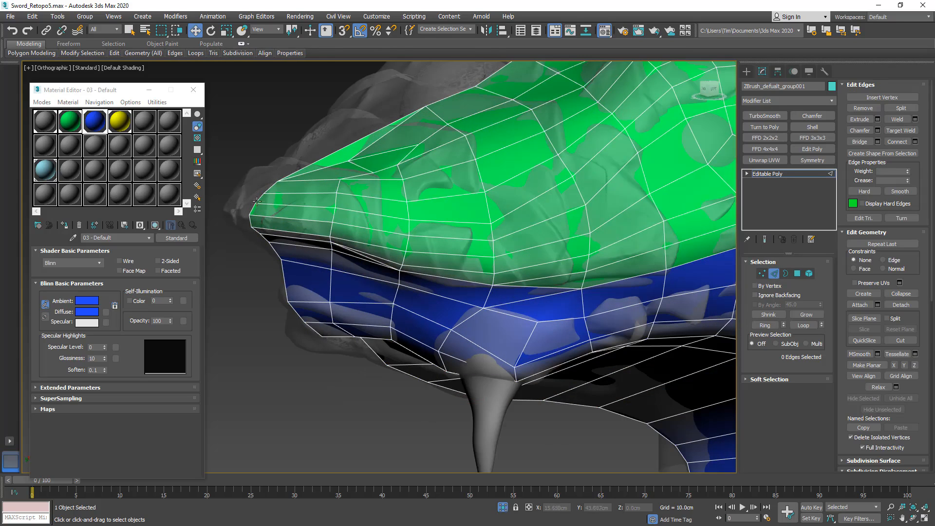
left_click(332, 200)
left_click(408, 210, "ctrl")
left_click(486, 209, "ctrl")
scroll(442, 201, "up", 2)
left_click(460, 210, "ctrl")
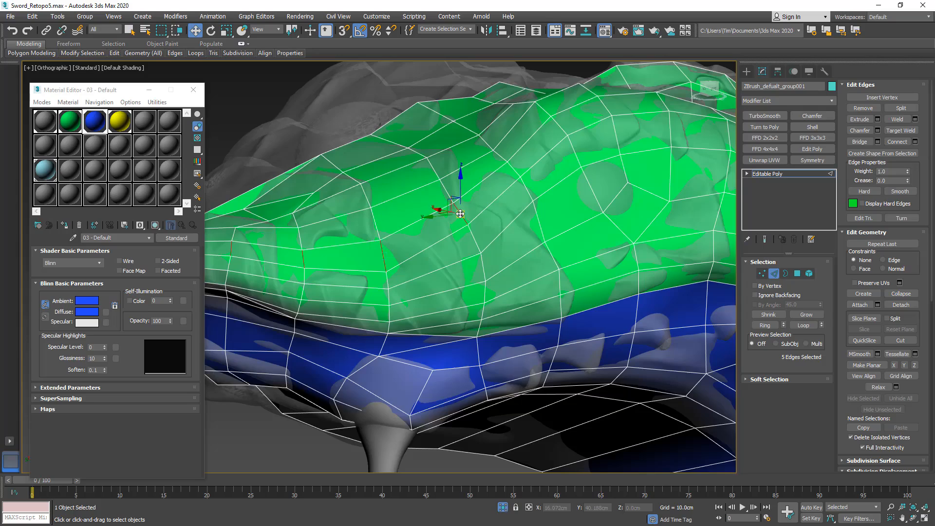
scroll(448, 222, "down", 3)
middle_click_drag(438, 229, 446, 178, "alt")
left_click(460, 223)
Save the scene as the incremented file Sword_Retopo6.max.
middle_click_drag(555, 180, 373, 383)
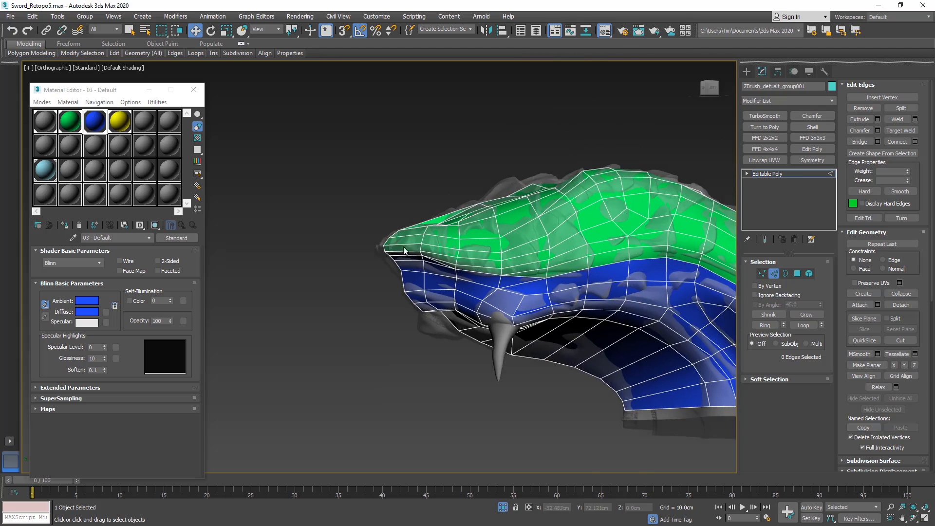
scroll(416, 251, "up", 5)
scroll(495, 286, "up", 2)
middle_click_drag(494, 287, 431, 240)
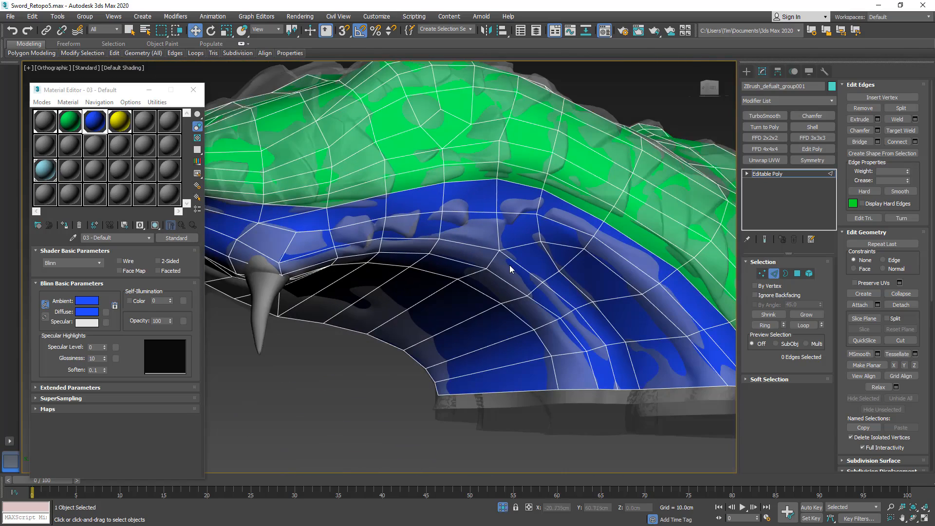
scroll(509, 269, "down", 2)
middle_click_drag(510, 270, 478, 270, "alt")
middle_click_drag(393, 305, 613, 267)
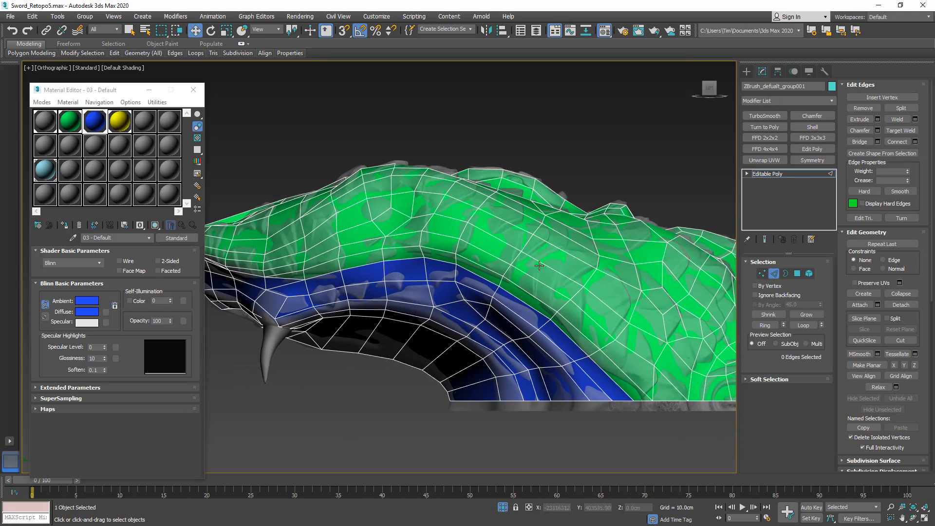
middle_click_drag(471, 267, 575, 266)
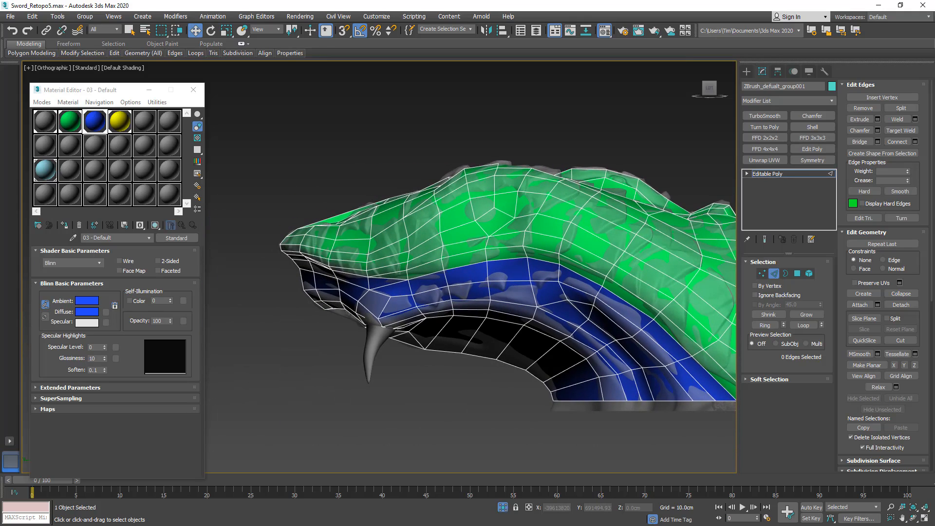
key("q")
key("ctrl+s")
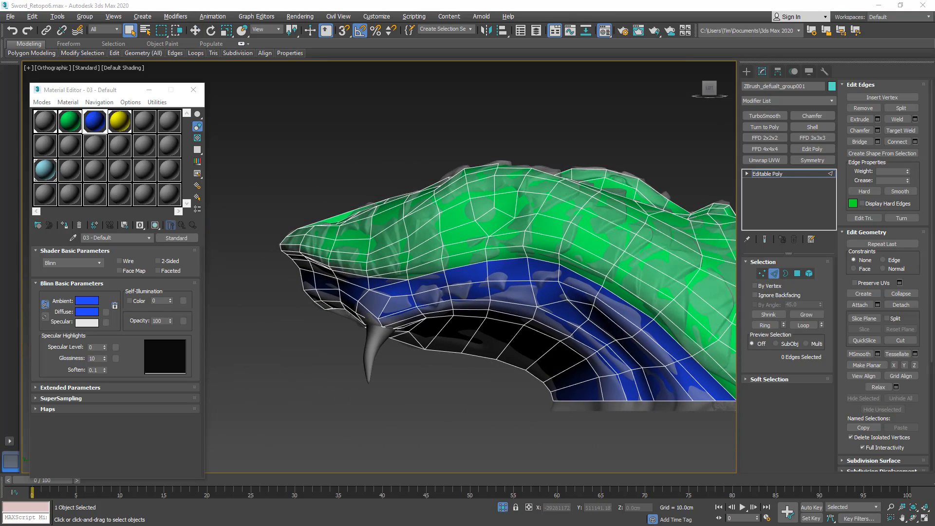
Constrain vertex movement to edges and slide the upper-lip vertex just behind the fang slightly upward.
left_click(761, 274)
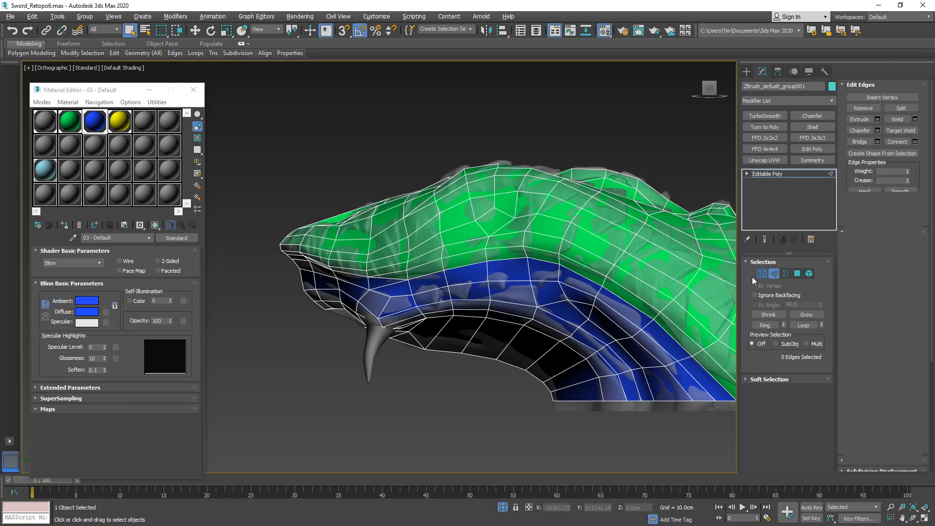
left_click(485, 261)
scroll(476, 285, "up", 5)
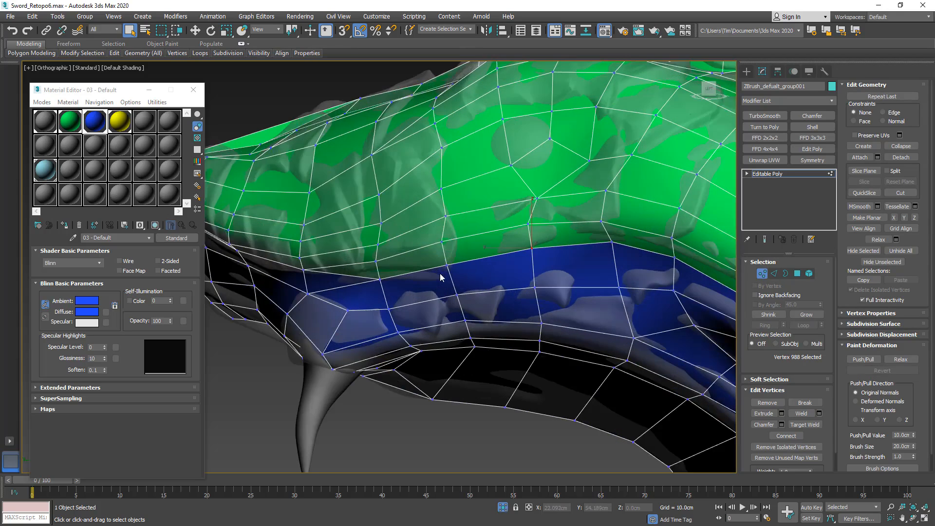
middle_click_drag(442, 273, 404, 250)
left_click(425, 274)
key("w")
left_click(883, 113)
left_click_drag(429, 246, 429, 236)
Slide the vertex on the green-blue boundary in front of the fang slightly upward along its edge.
middle_click_drag(429, 236, 378, 263, "alt")
left_click(385, 259)
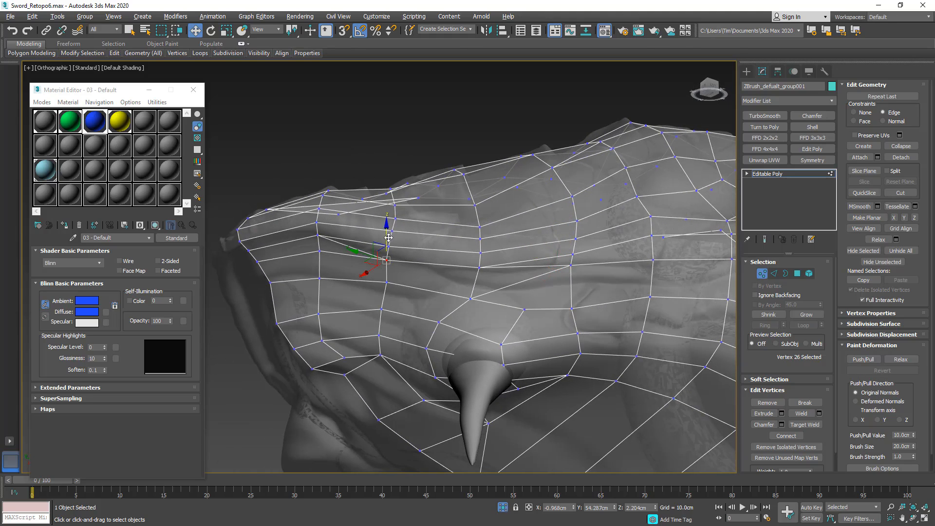
left_click_drag(389, 237, 388, 229)
middle_click_drag(388, 254, 375, 241, "alt")
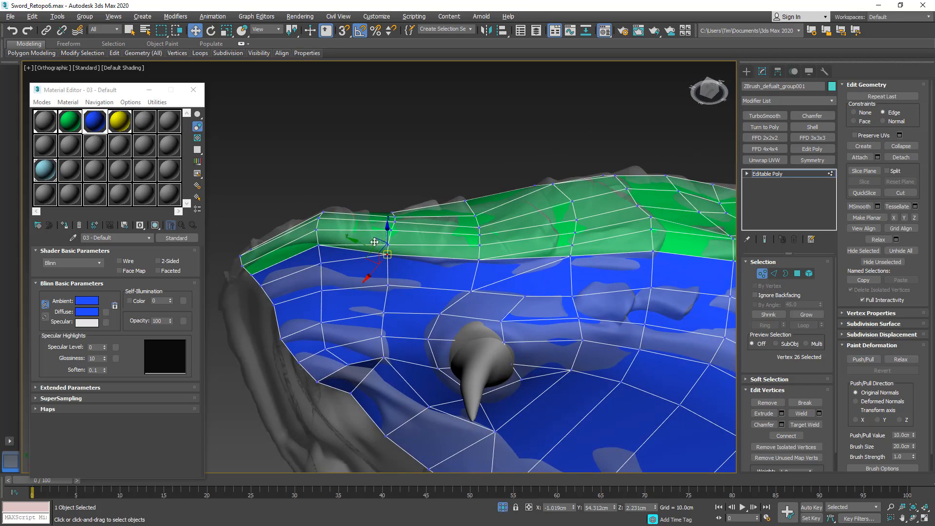
mouse_move(524, 291)
middle_mouse_down("alt")
mouse_move(526, 278)
mouse_move(491, 278)
mouse_move(501, 285)
middle_mouse_up("alt")
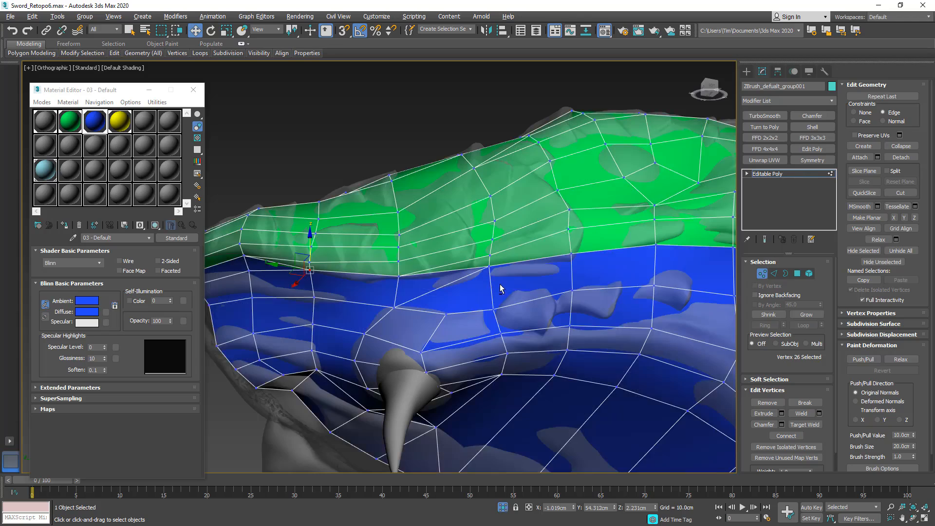
Use Target Weld to merge a vertex into the green-blue boundary of the upper lip behind the fang.
key("ctrl+w")
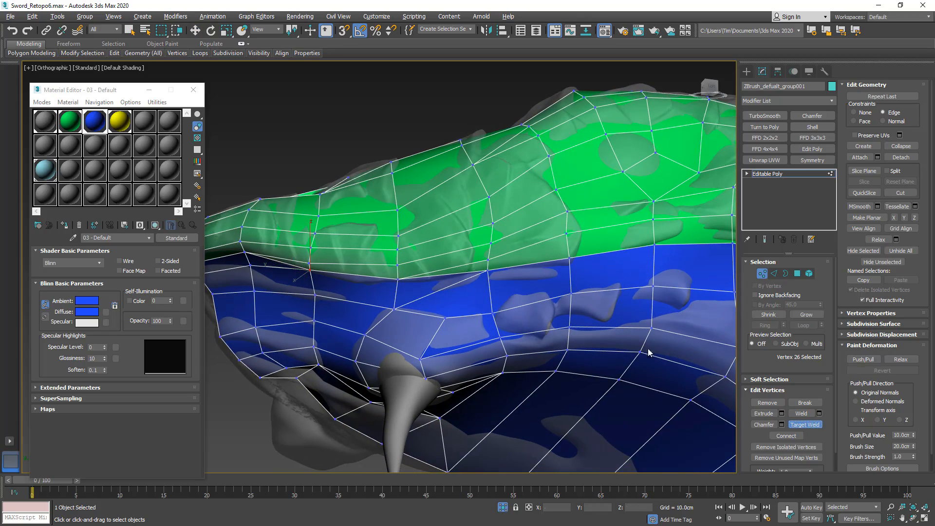
mouse_move(349, 260)
middle_mouse_down("alt")
mouse_move(366, 255)
mouse_move(279, 244)
mouse_move(461, 244)
mouse_move(460, 218)
mouse_move(454, 244)
mouse_move(494, 271)
mouse_move(371, 253)
mouse_move(366, 266)
mouse_move(409, 257)
mouse_move(417, 209)
middle_mouse_up("alt")
left_click(485, 261)
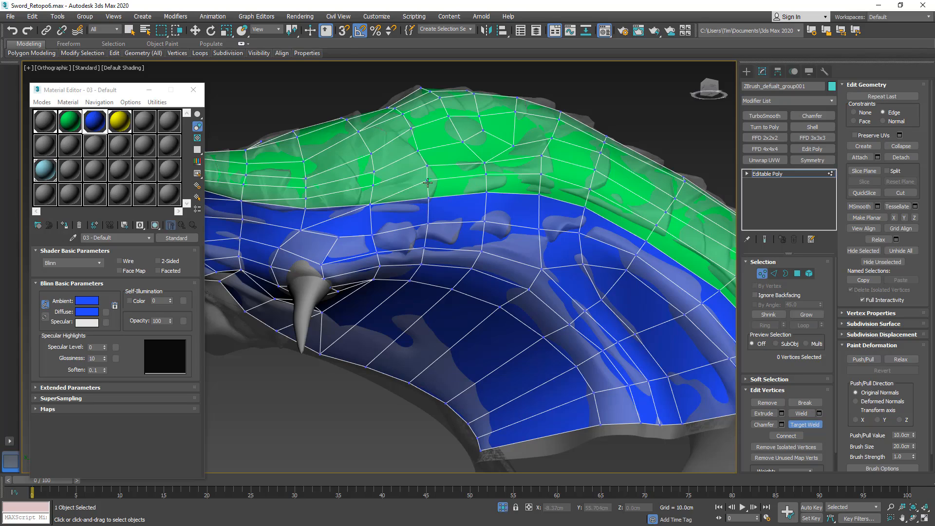
left_click(428, 200)
left_click(814, 422)
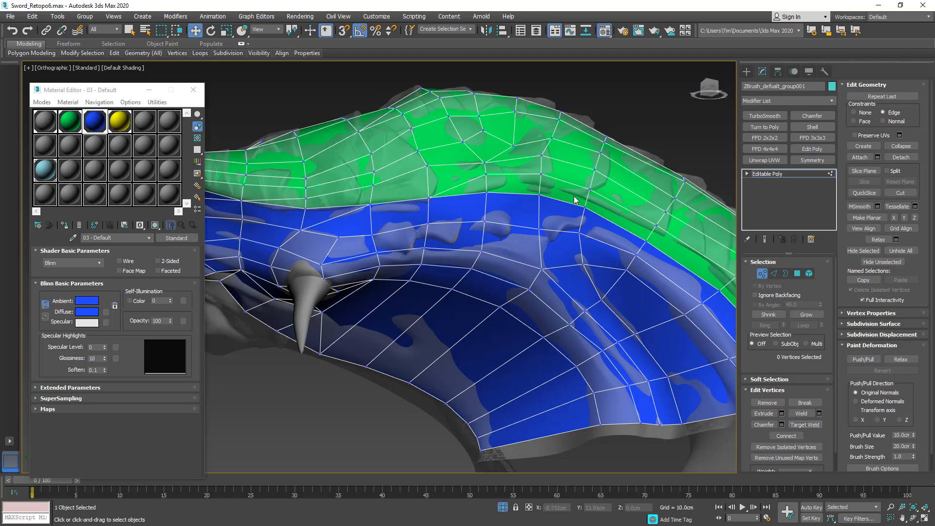
Slide the upper-lip edge vertex midway behind the fang forward and upward, and the lip vertex below it forward.
left_click(540, 173)
mouse_move(541, 173)
middle_mouse_down("alt")
mouse_move(495, 218)
mouse_move(542, 214)
mouse_move(541, 204)
middle_mouse_up("alt")
left_click(543, 190)
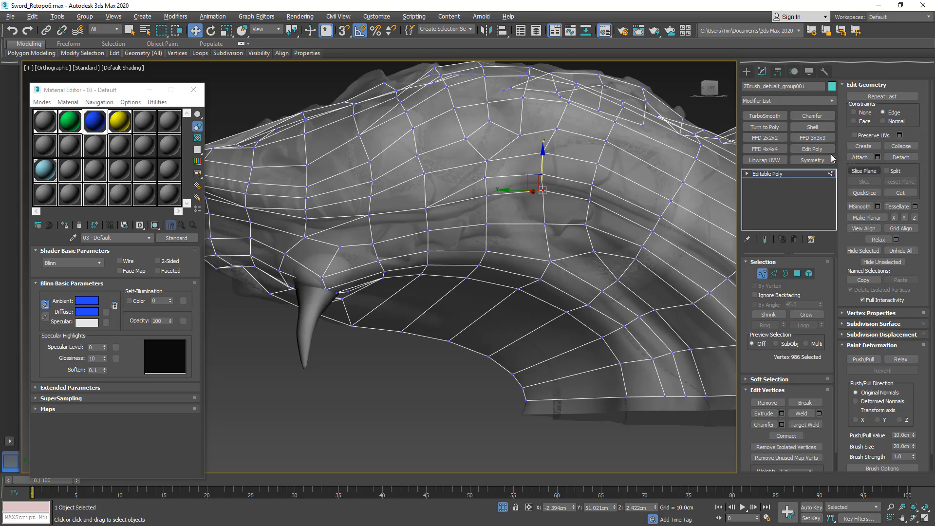
left_click_drag(514, 190, 507, 191)
left_click_drag(536, 160, 540, 146)
left_click(540, 174)
left_click(543, 224)
left_click_drag(520, 224, 512, 224)
Slide the next vertices toward the rear of the upper-lip edge slightly upward along their edges.
middle_click_drag(560, 215, 428, 191)
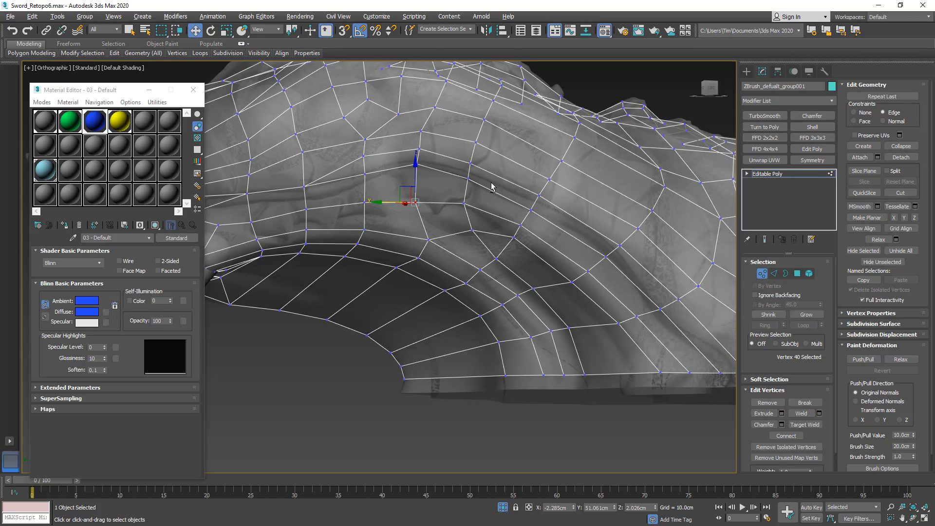
key("alt+x")
key("alt+x")
left_click(470, 163)
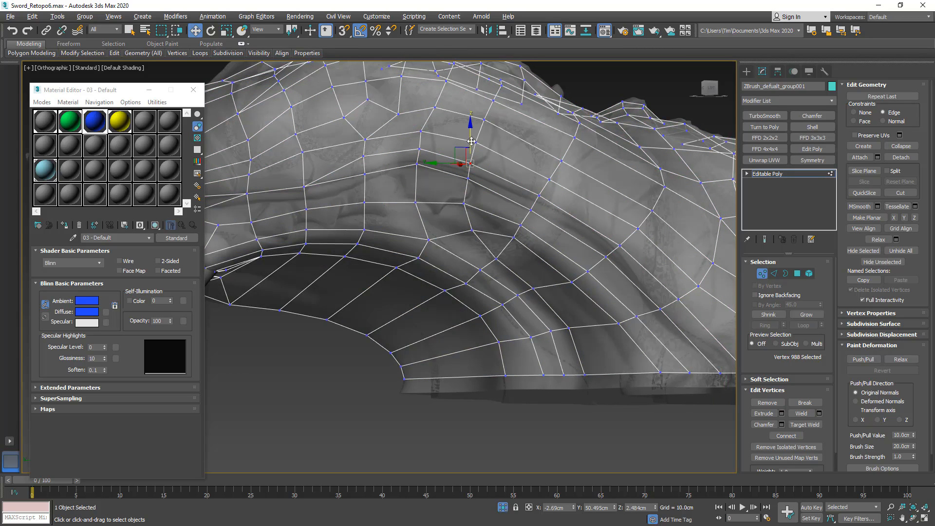
left_click_drag(471, 142, 470, 140)
left_click(469, 177)
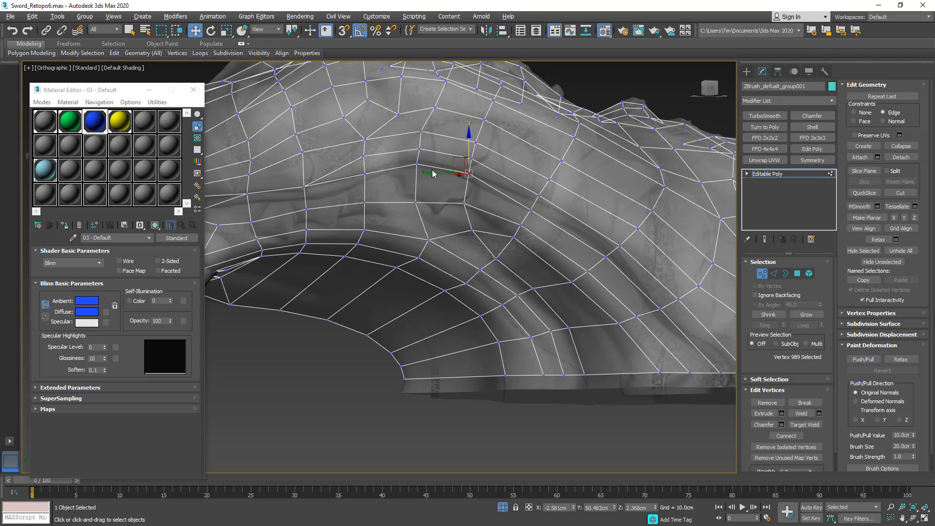
left_click(539, 196)
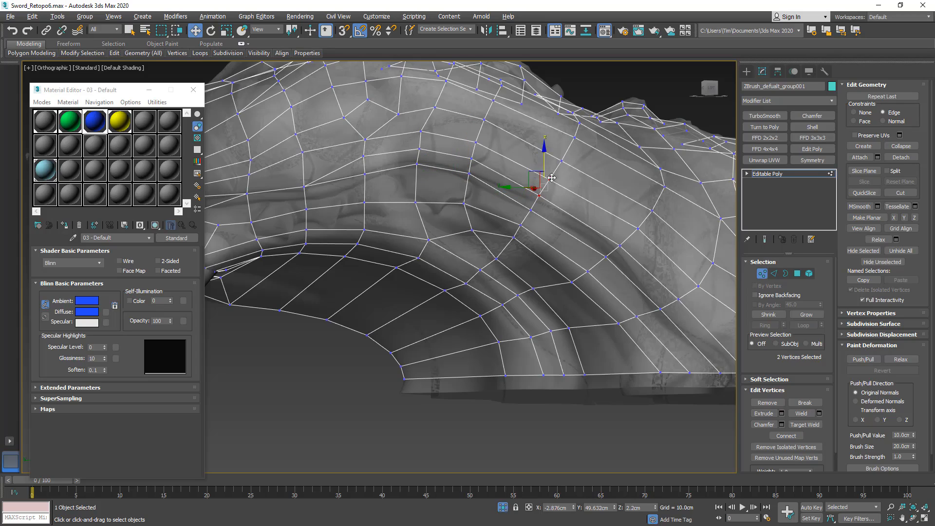
Move three vertices up along the ridge above the mouth arch and reposition the neighbouring vertex just below them.
left_click(564, 157, "ctrl")
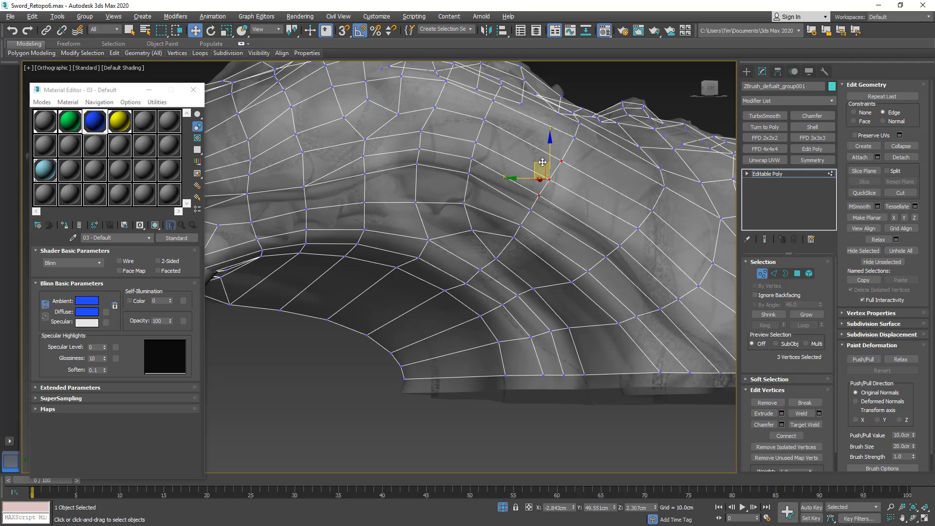
left_click_drag(543, 157, 544, 154)
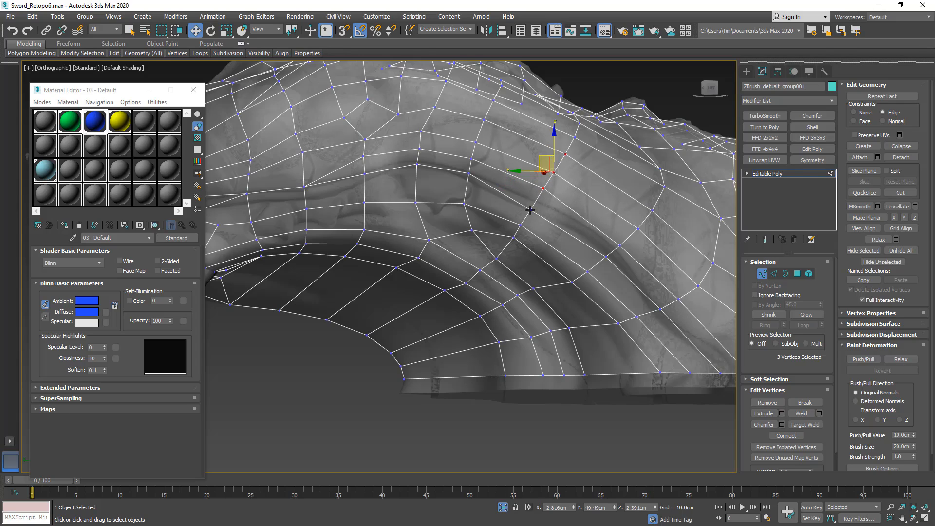
left_click(530, 210)
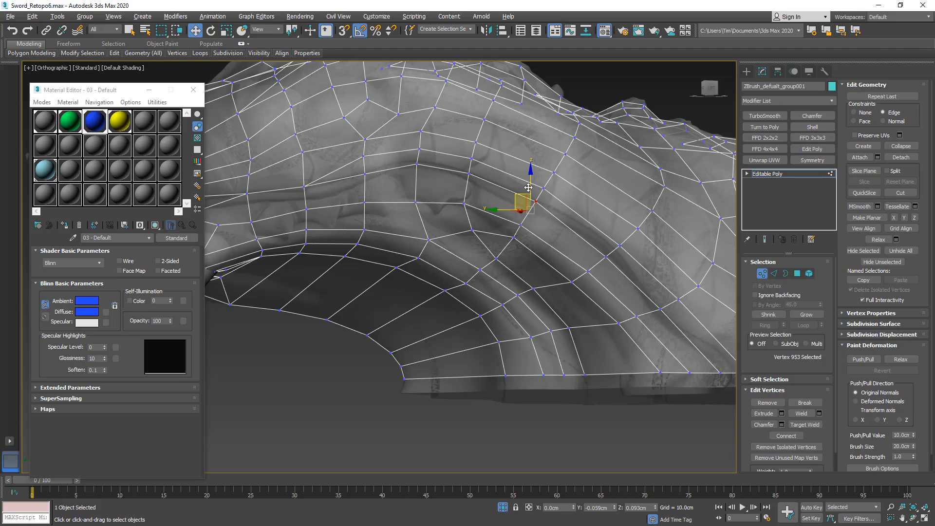
left_click_drag(528, 187, 560, 214)
Shift the next three vertices further back along the ridge up and outward, and move the vertex just below them onto the crease.
key("alt+x")
middle_click_drag(565, 218, 575, 227, "alt")
left_click(635, 228)
left_click(617, 246, "ctrl")
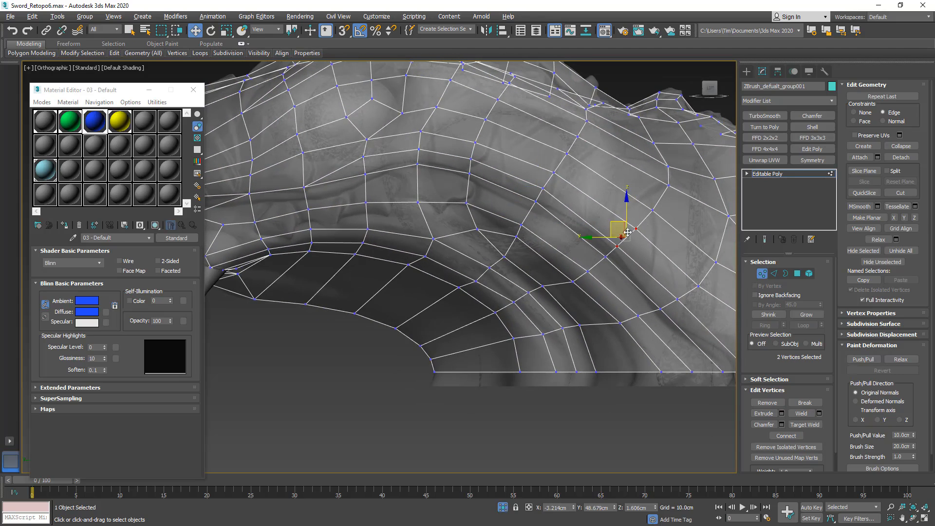
left_click(653, 209, "ctrl")
left_click_drag(624, 218, 634, 198)
left_click(605, 255)
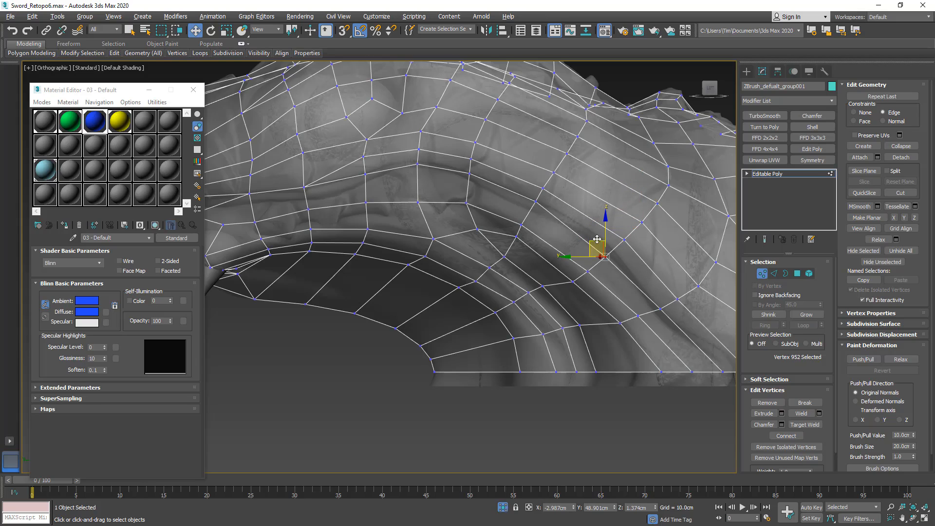
left_click_drag(596, 242, 611, 226)
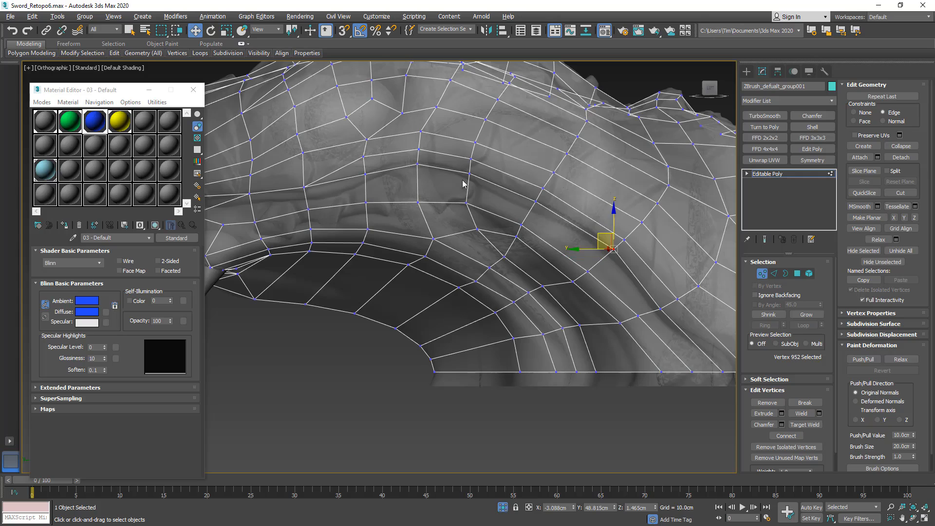
Examine how the retopology mesh follows the sculpt's crease down to the rear lower border, with see-through shading switched on and off.
middle_click_drag(656, 296, 535, 238)
key("alt+x")
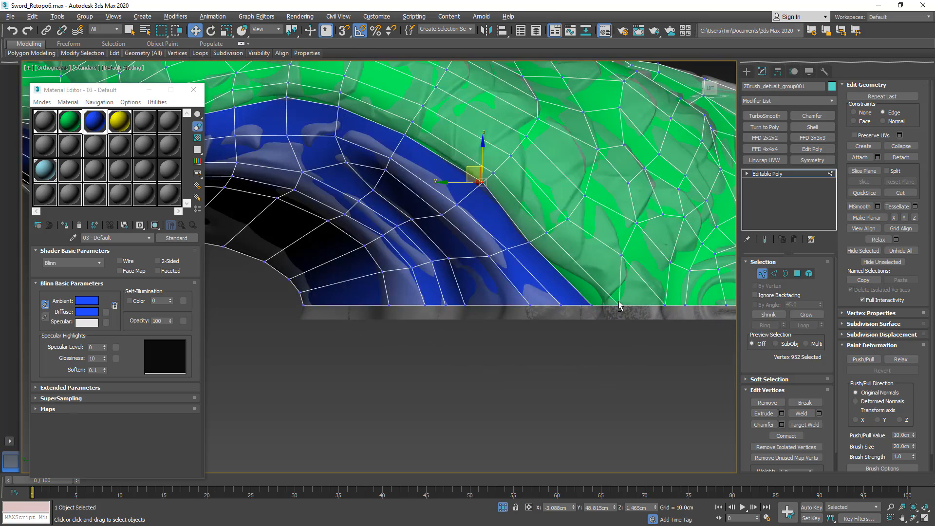
key("alt+x")
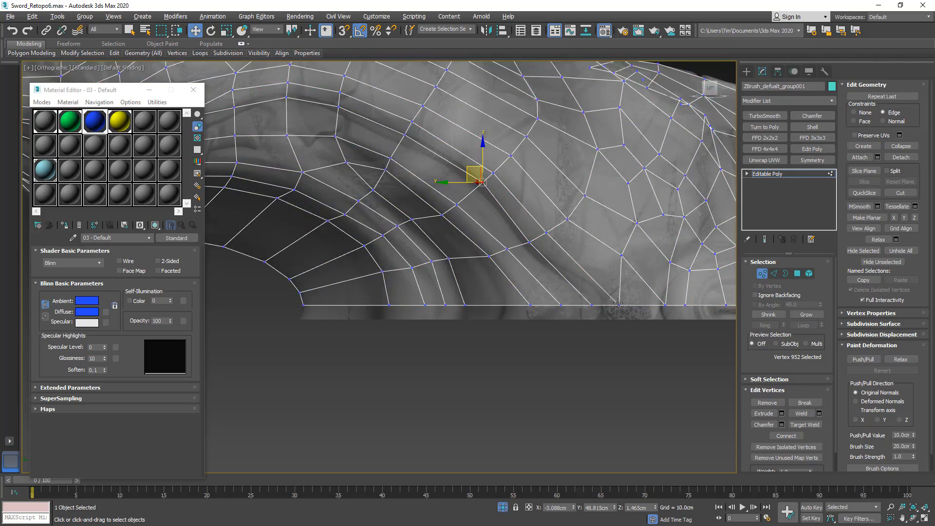
left_click(618, 303)
key("alt+x")
mouse_move(619, 306)
middle_mouse_down("alt")
mouse_move(609, 328)
mouse_move(572, 326)
mouse_move(606, 285)
mouse_move(617, 308)
mouse_move(628, 293)
middle_mouse_up("alt")
key("alt+x")
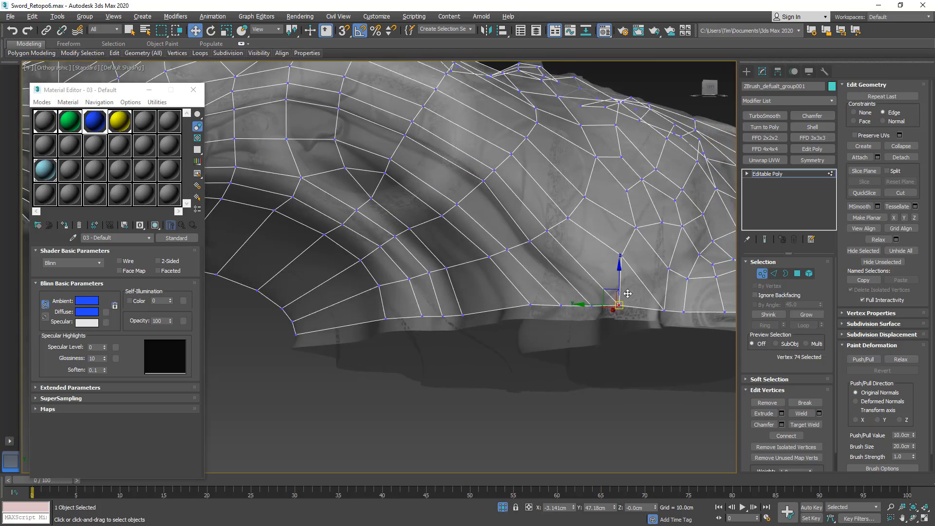
mouse_move(454, 247)
middle_mouse_down()
mouse_move(570, 268)
mouse_move(561, 294)
mouse_move(550, 299)
mouse_move(534, 293)
mouse_move(563, 286)
mouse_move(434, 267)
mouse_move(448, 218)
middle_mouse_up()
key("alt+x")
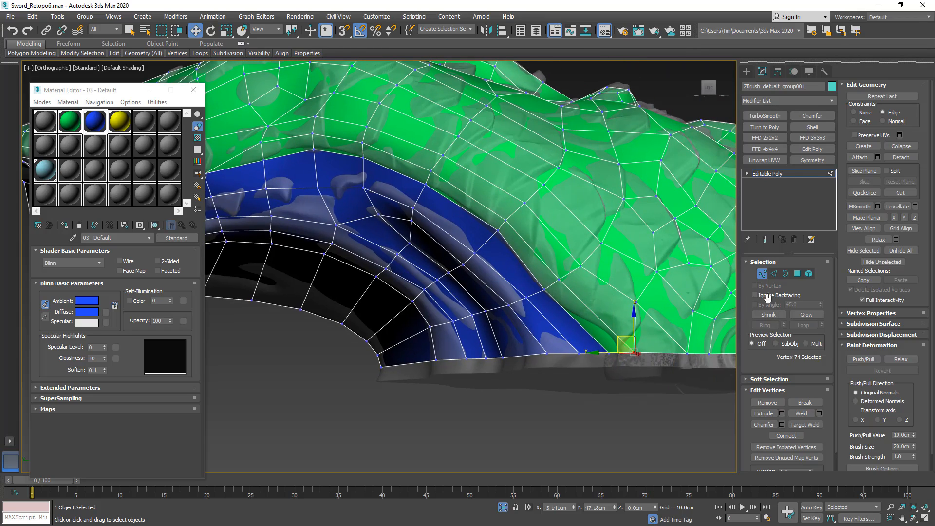
Collapse six cross edges of the green polygon row above the blue band to merge the two parallel loops.
left_click(774, 273)
left_click(643, 290)
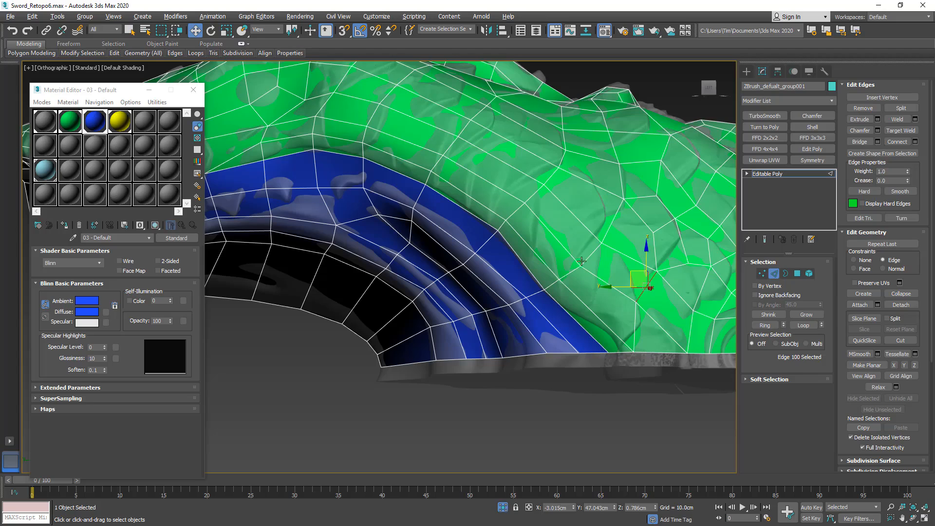
left_click(586, 257, "ctrl")
left_click(465, 156, "ctrl")
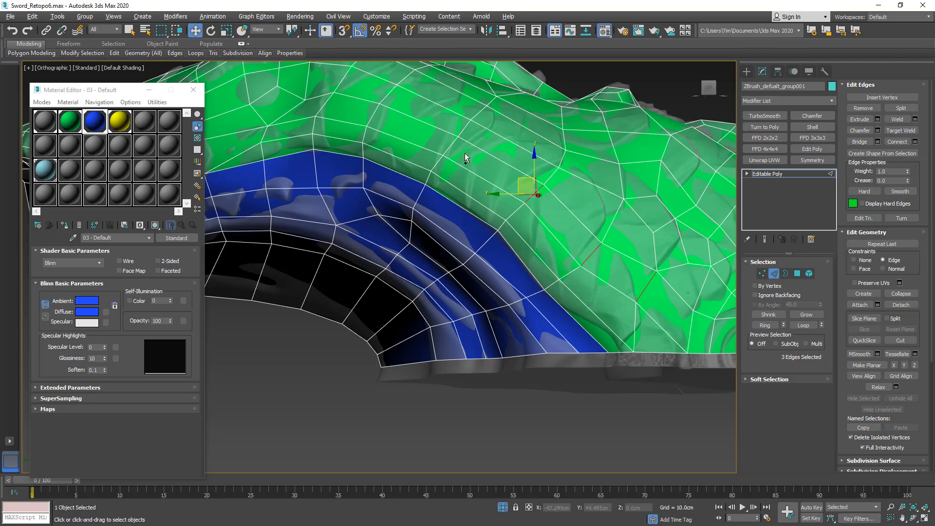
left_click(373, 114, "ctrl")
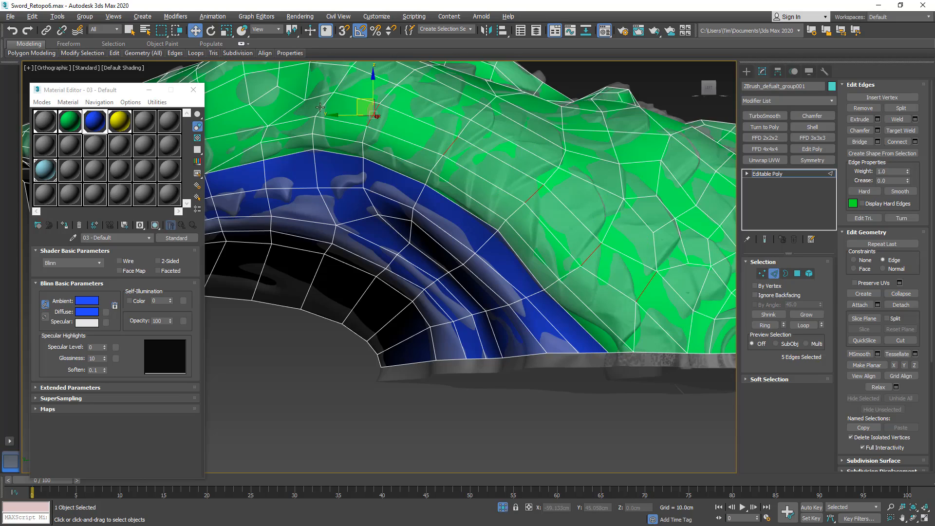
left_click(320, 108, "ctrl")
middle_click_drag(333, 116, 465, 199, "alt")
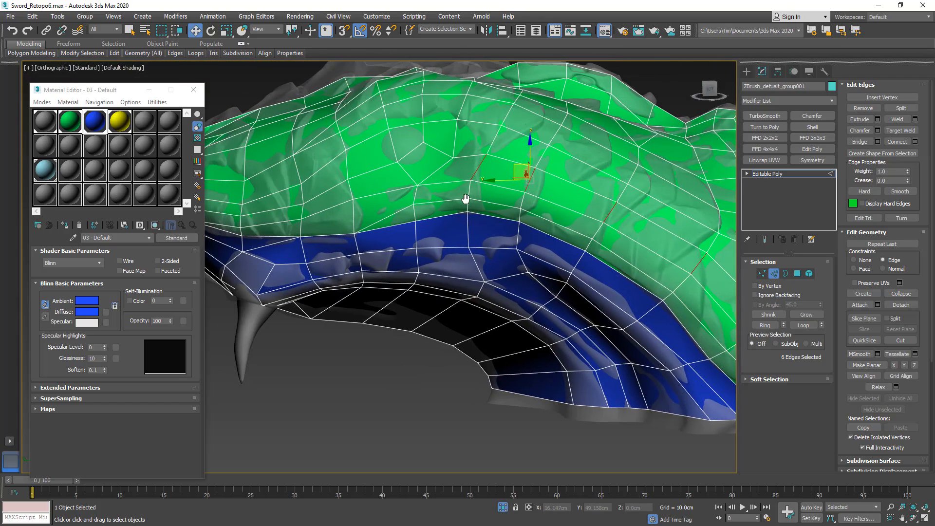
key("ctrl+alt+c")
key("alt+x")
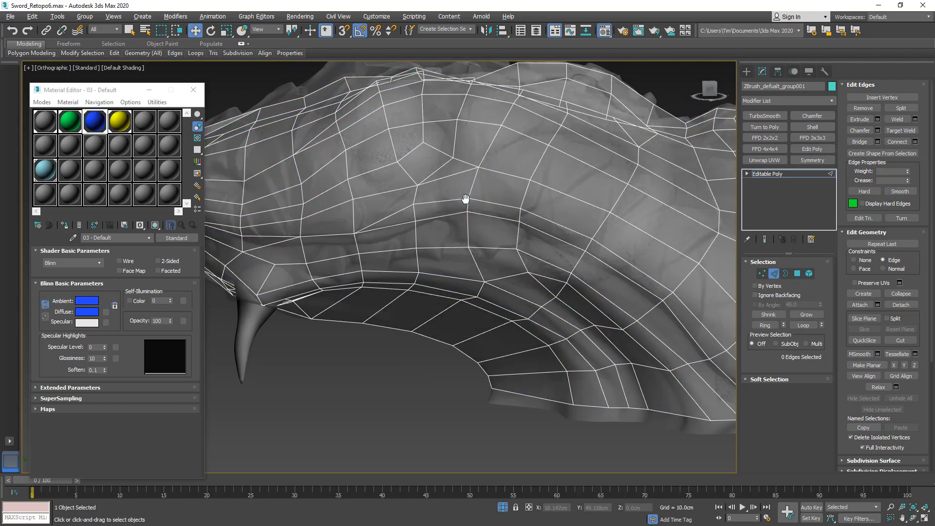
key("alt+x")
Select the two edges under the lip at the snout tip and shift them against the sculpt.
scroll(466, 199, "down", 6)
middle_click_drag(466, 199, 465, 244, "alt")
middle_click_drag(465, 243, 383, 211)
scroll(383, 211, "up", 8)
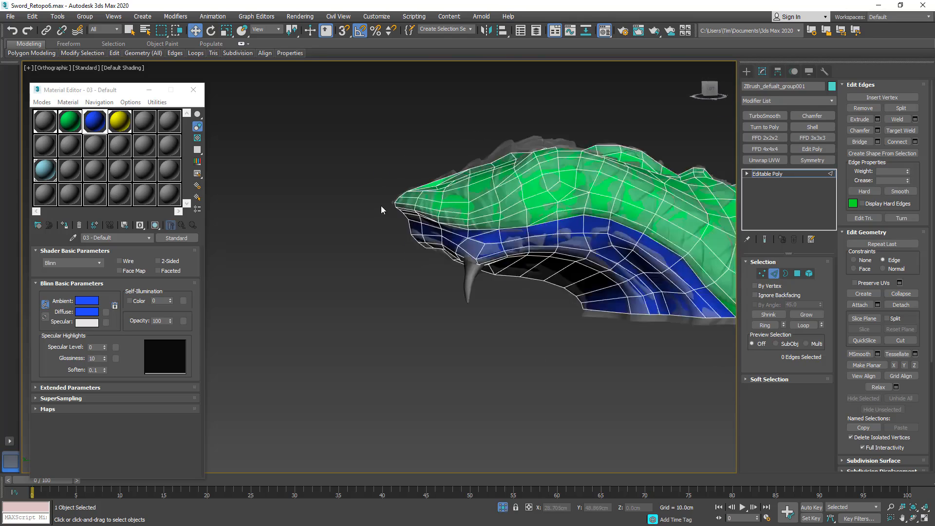
left_click(462, 225)
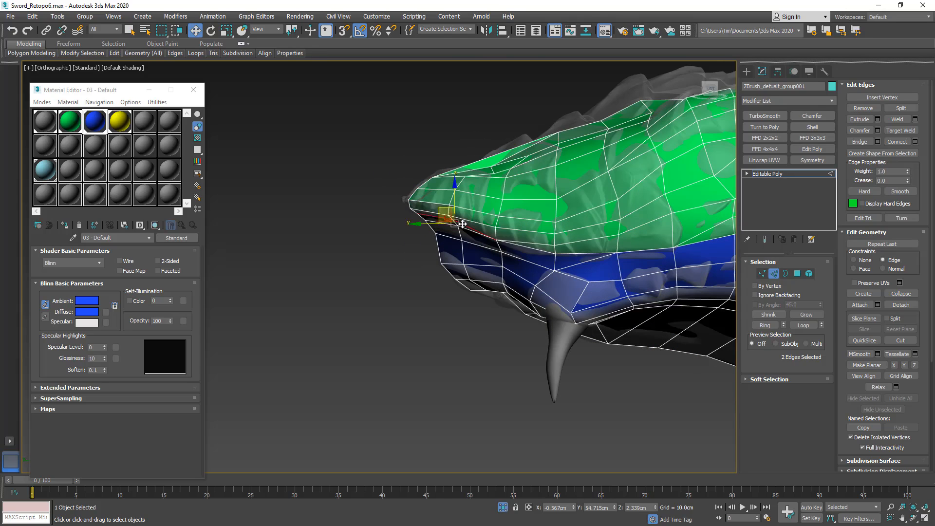
middle_click_drag(461, 225, 475, 208, "alt")
left_click_drag(469, 228, 434, 253)
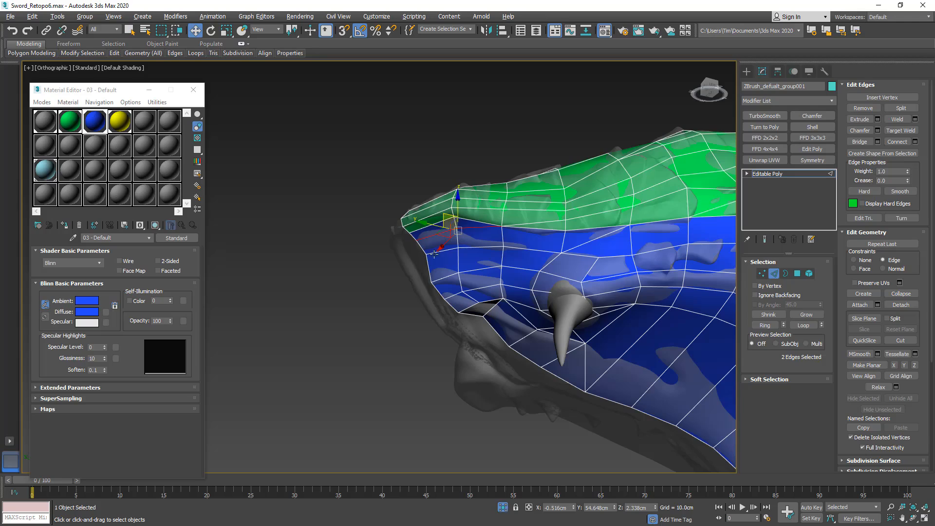
left_click(480, 265)
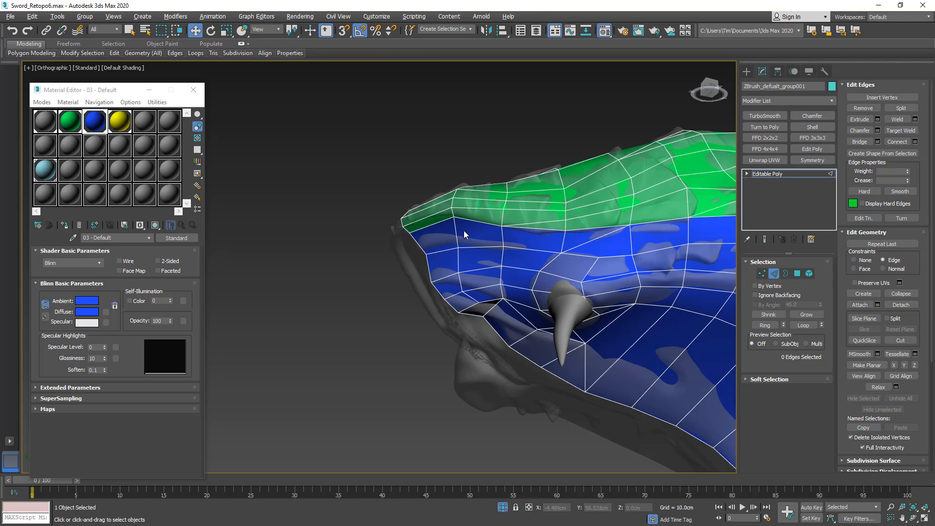
Move the lip vertex beside the snout tip slightly inward to fit the sculpted surface.
key("1")
left_click(454, 218)
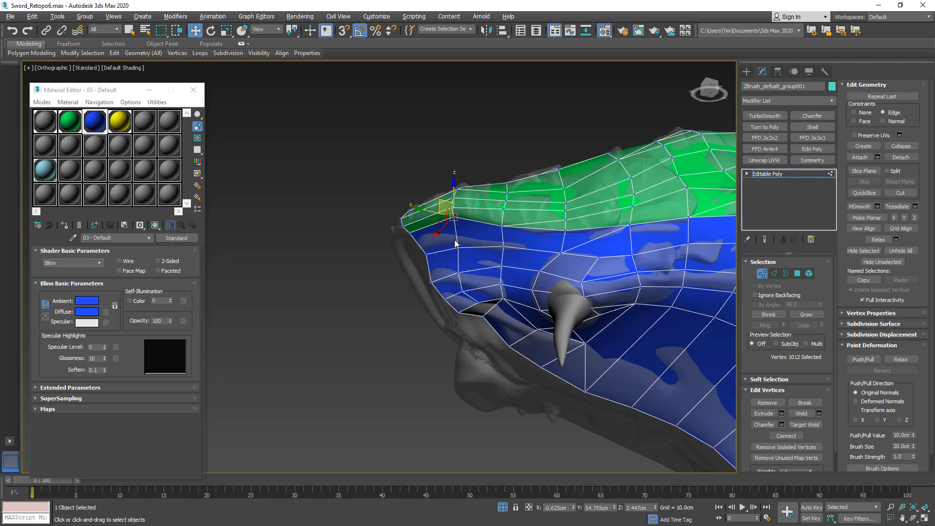
middle_click_drag(458, 243, 452, 207, "alt")
left_click_drag(433, 221, 436, 224)
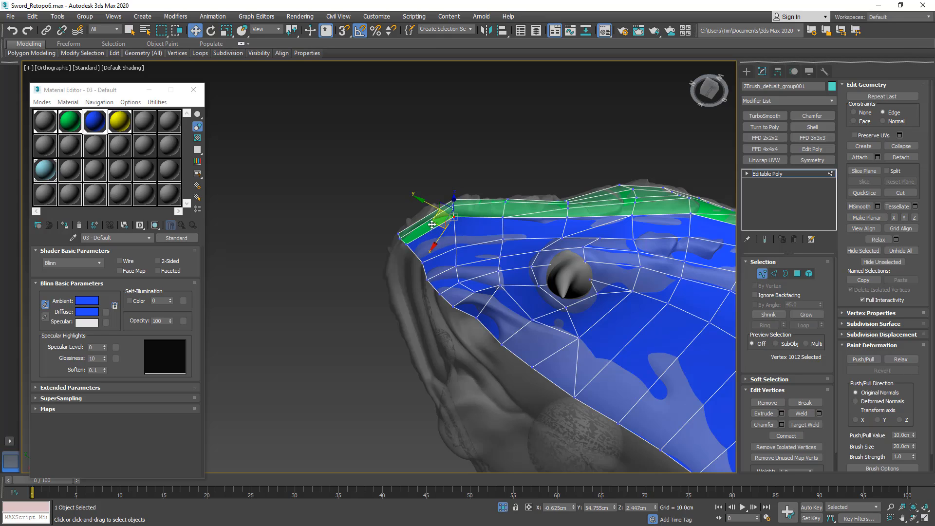
left_click_drag(431, 227, 433, 227)
middle_click_drag(433, 227, 481, 360, "alt")
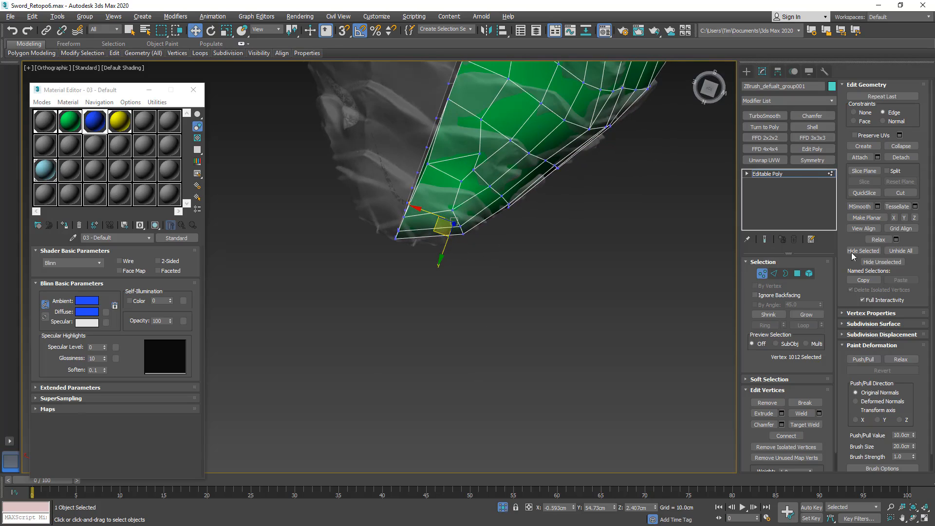
Connect the edges running across the front of the snout tip to add a new edge loop.
left_click(774, 273, "ctrl")
key("F3")
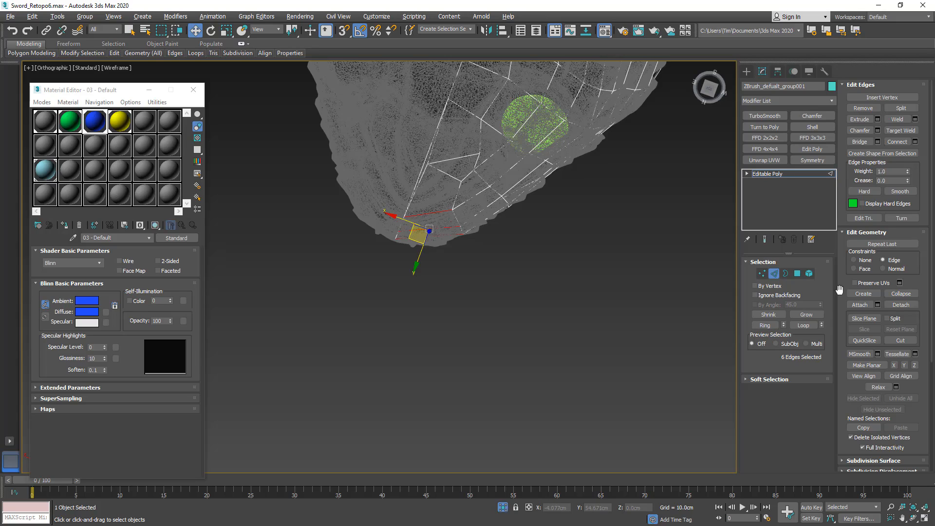
left_click(897, 141)
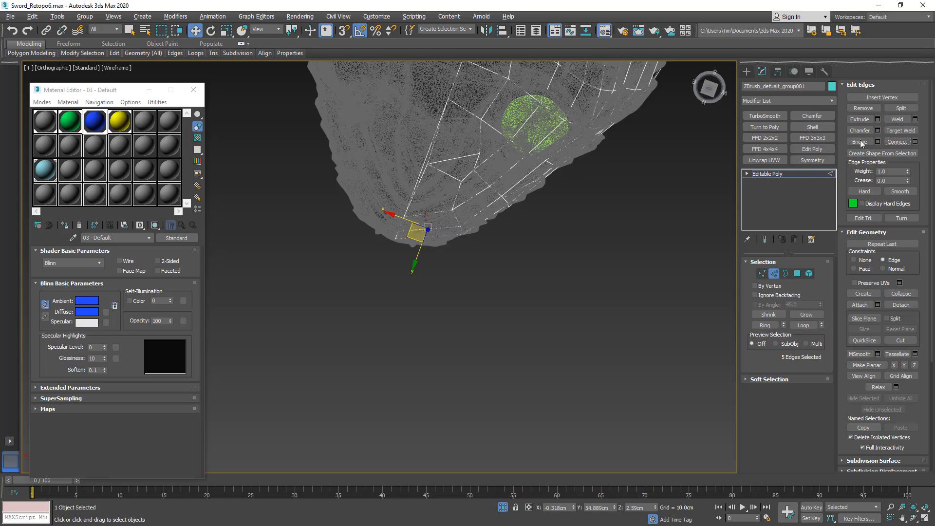
Set the edit constraint to None and move the new edge loop outward to match the snout tip.
left_click(860, 261)
left_click_drag(413, 239, 420, 241)
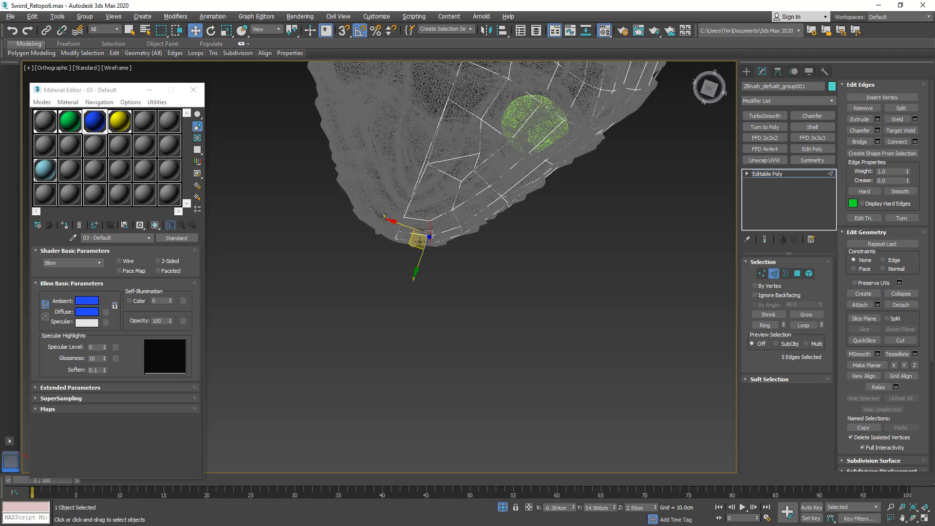
middle_click_drag(419, 241, 442, 172, "alt")
key("F3")
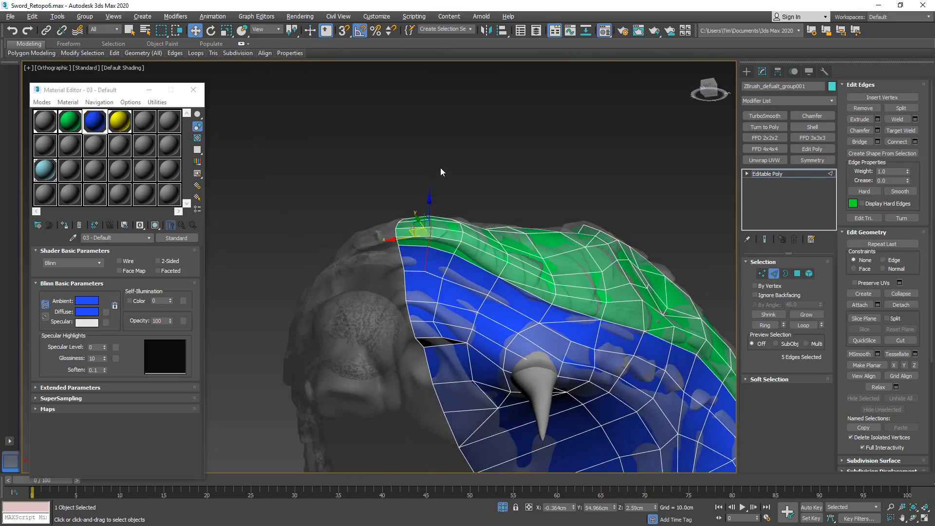
middle_click_drag(432, 282, 573, 251, "alt")
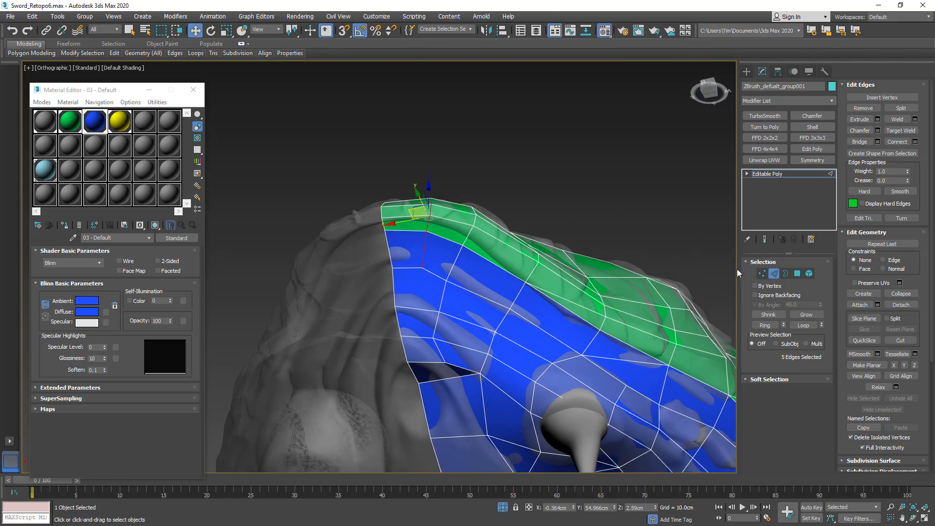
left_click(762, 273)
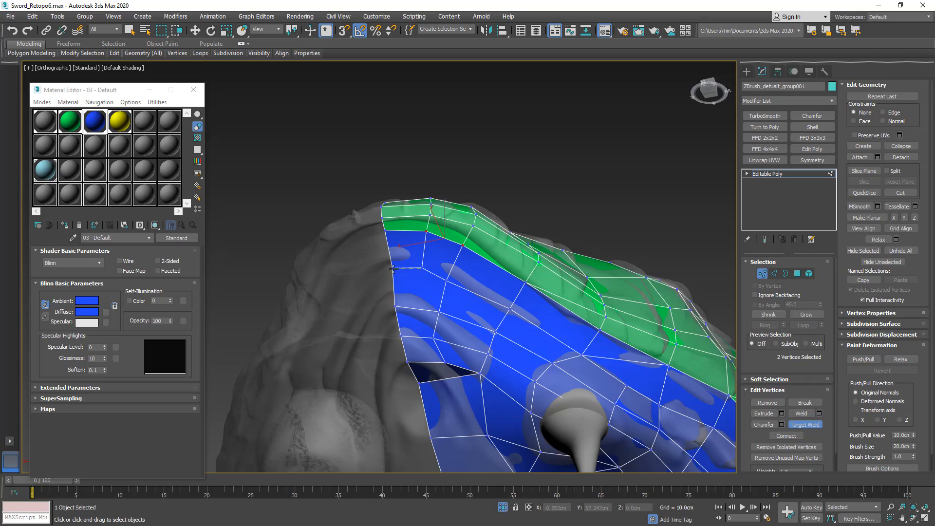
middle_click_drag(393, 268, 408, 321, "alt")
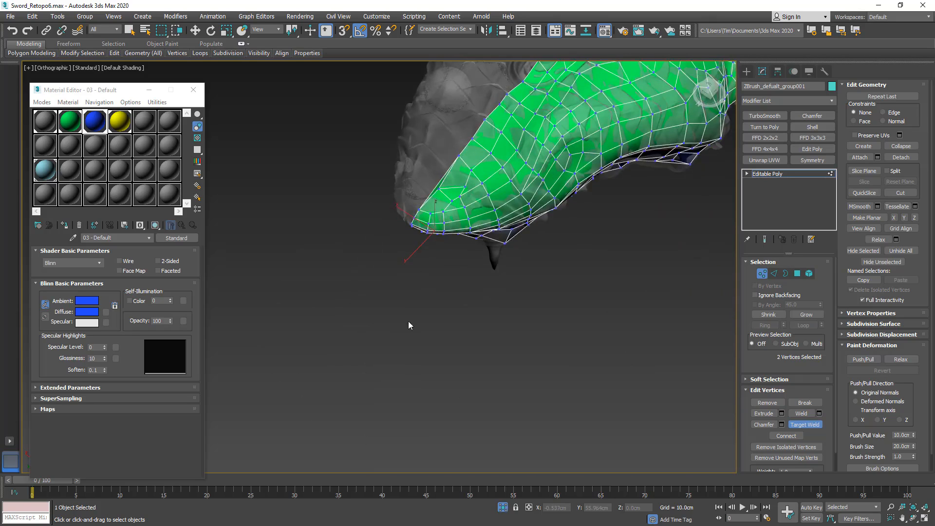
scroll(430, 217, "up", 5)
key("w")
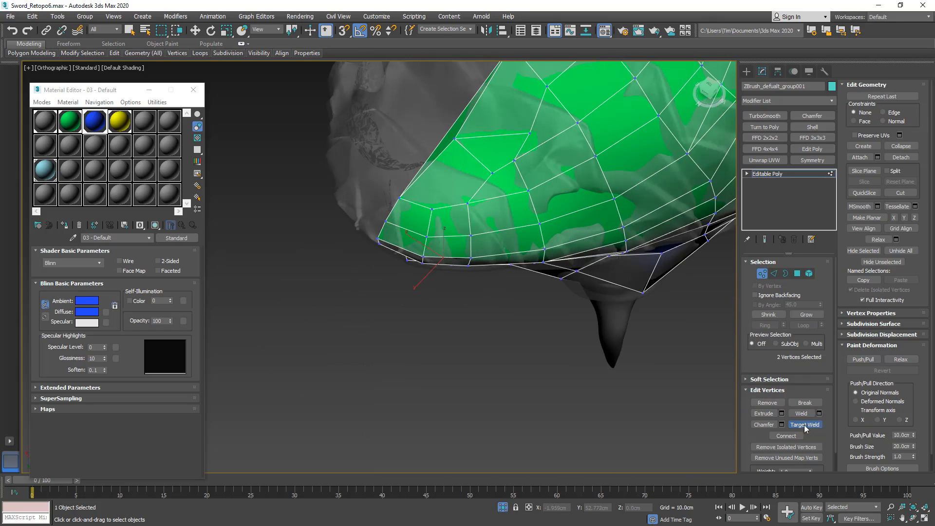
left_click(431, 209)
left_click(454, 139, "ctrl")
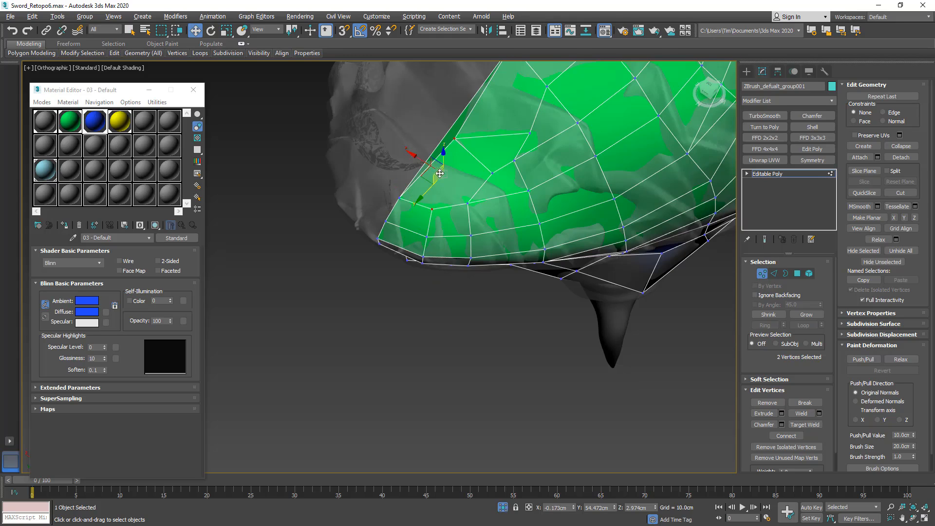
Delete the thin sliver polygon along the centre seam on top of the snout.
middle_click_drag(440, 173, 463, 241, "alt")
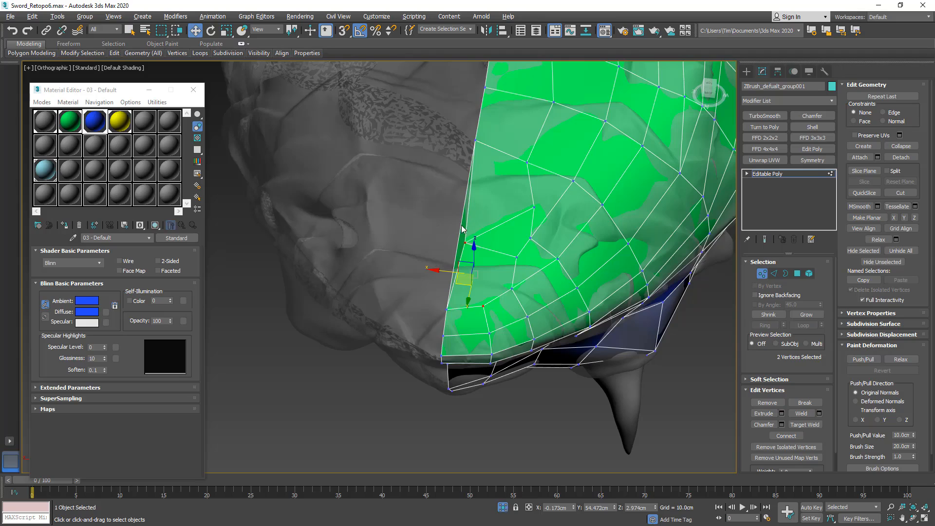
left_click(798, 274)
left_click(465, 237)
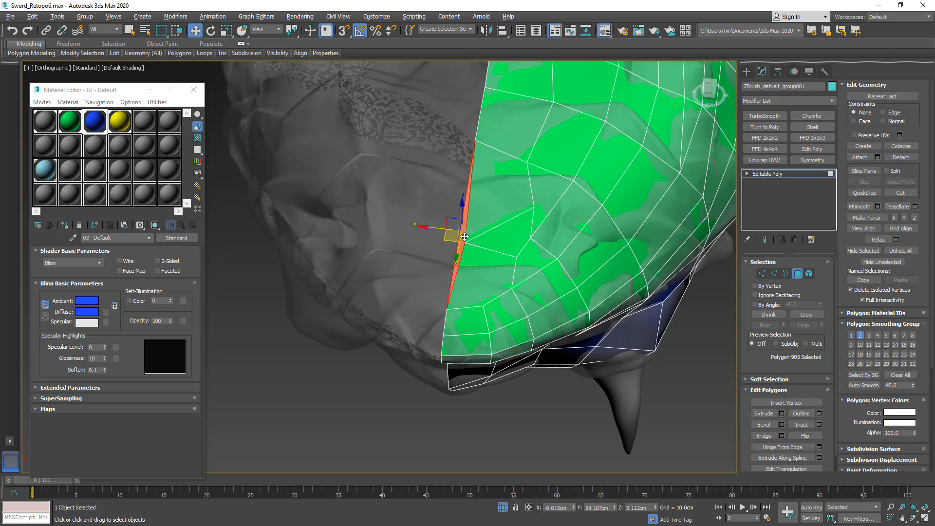
key("Delete")
Snap the centre-seam vertex on top of the snout to the symmetry plane by setting its X position to 0.
left_click(762, 273)
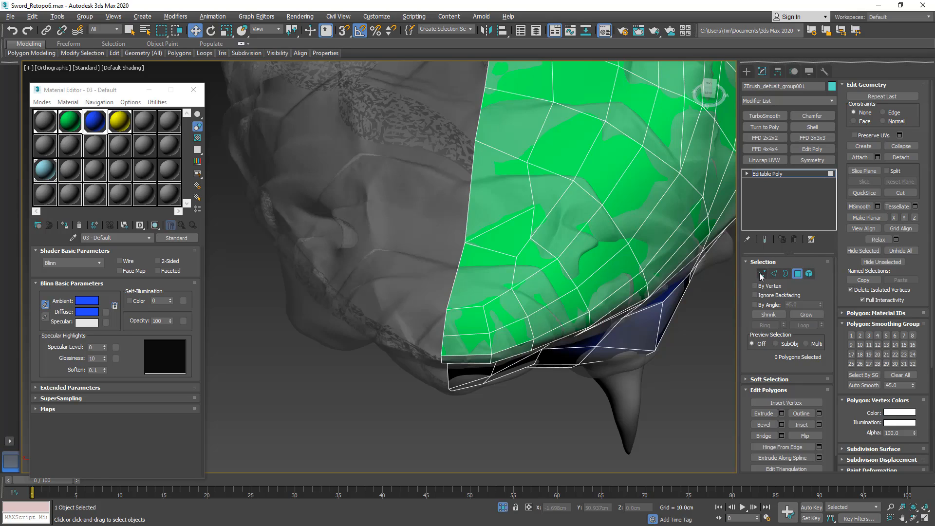
left_click(466, 243)
left_click(464, 242)
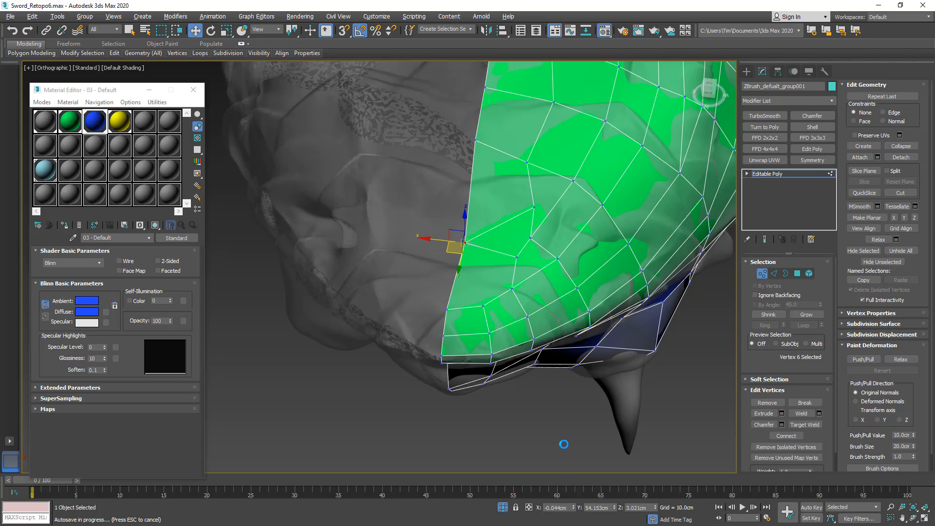
right_click(573, 509)
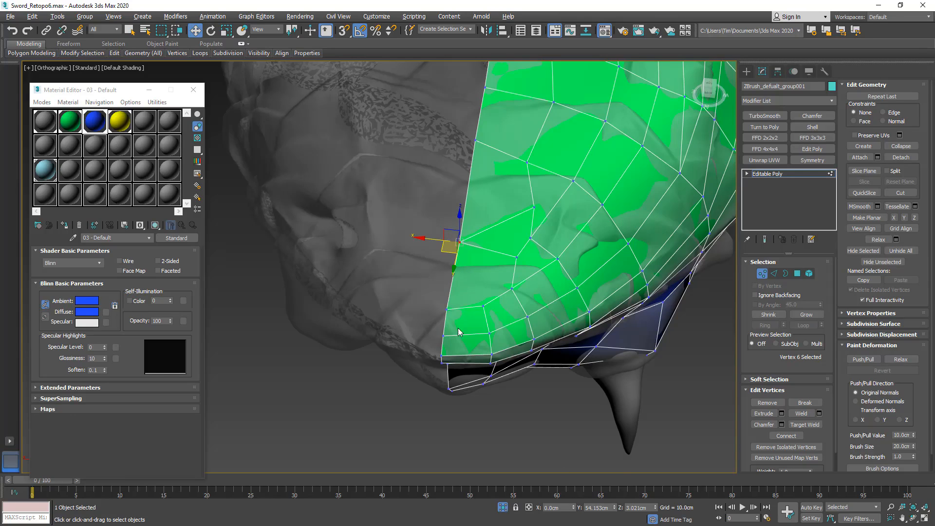
Target-weld the extra vertex beside the snout's centre seam to its neighbour, and save the scene as Sword_Retopo7.max.
middle_click_drag(458, 285, 448, 310)
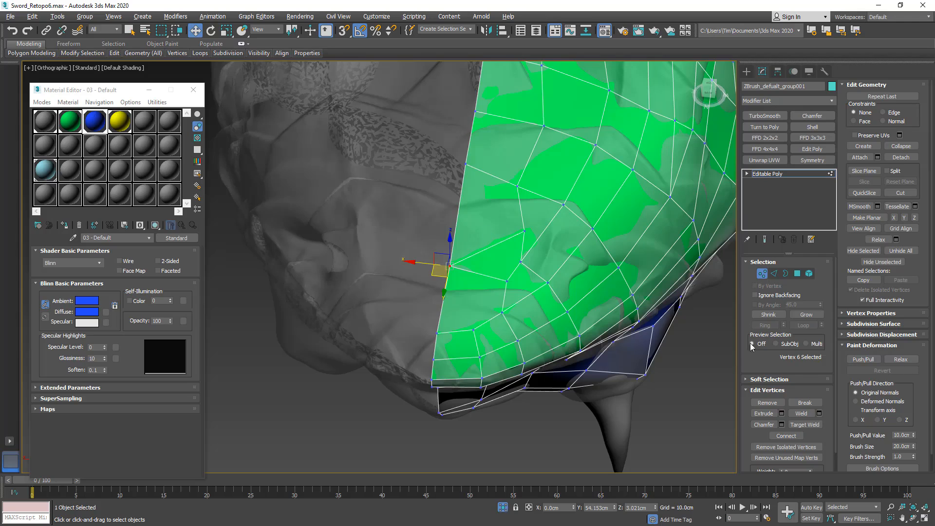
left_click(806, 425)
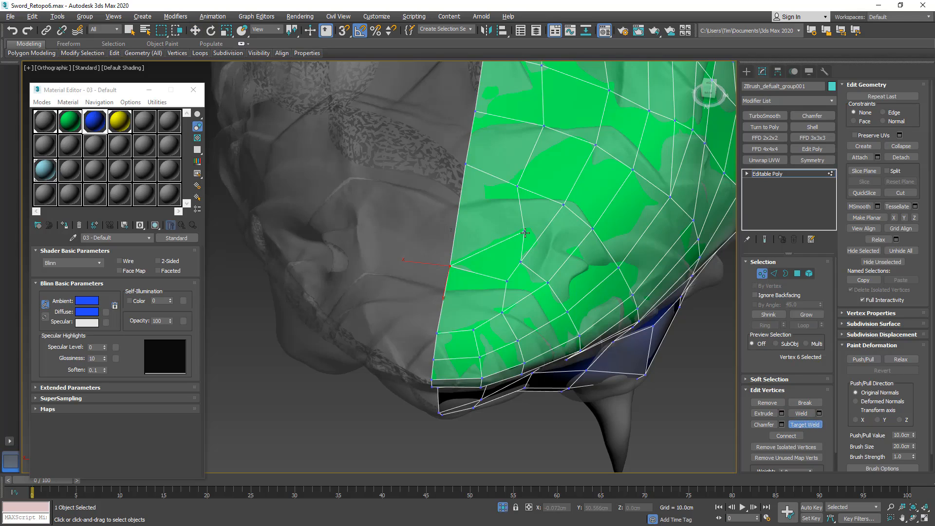
left_click(519, 264)
middle_click_drag(520, 264, 442, 227, "alt")
middle_click_drag(587, 268, 347, 210)
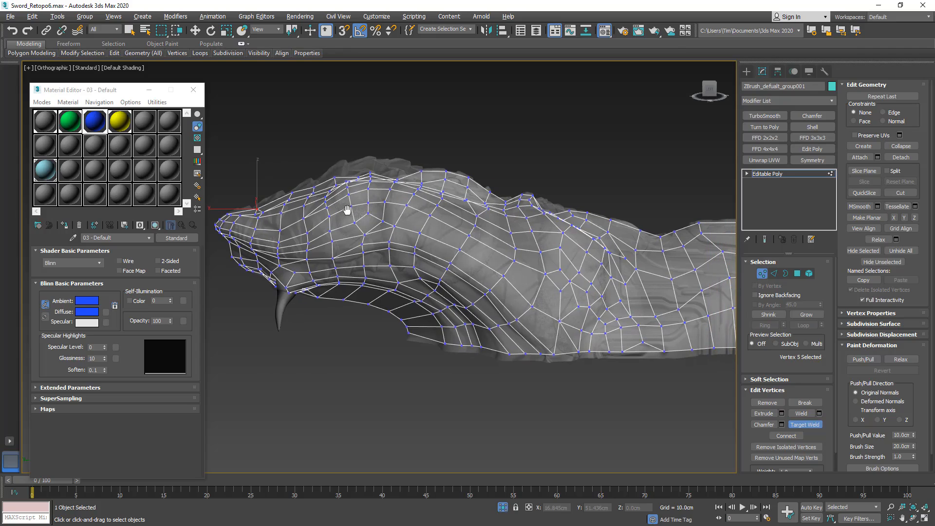
key("ctrl+s")
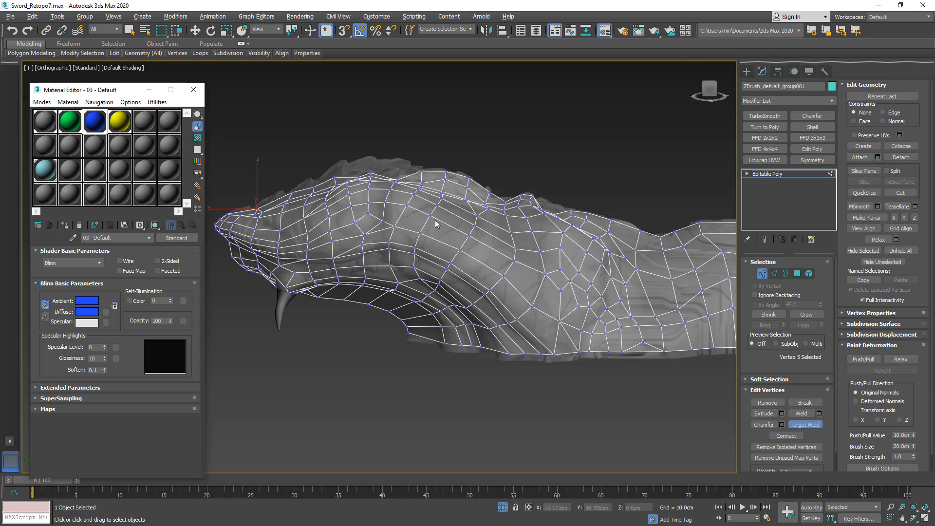
Collapse the edge ring crossing the middle of the head down into the mouth, leaving out the edges near the top of the head.
middle_click_drag(435, 223, 420, 274, "alt")
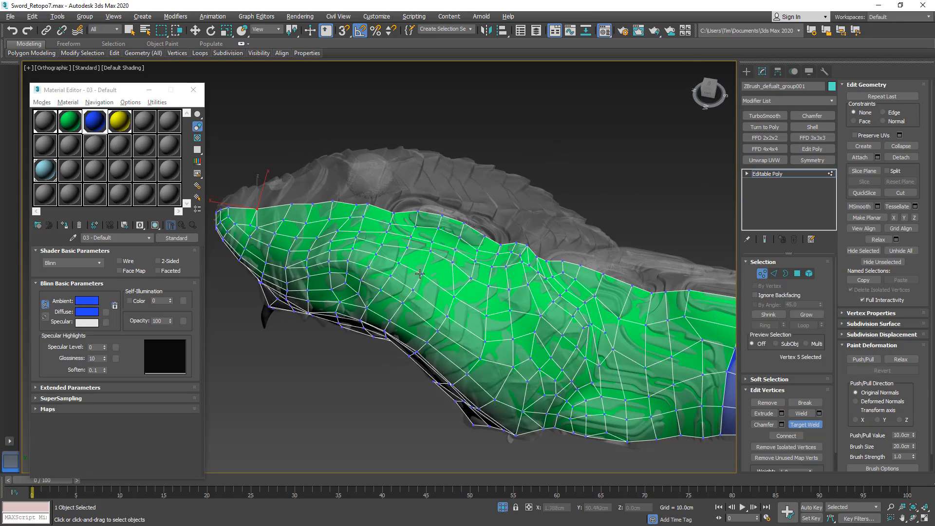
key("w")
left_click(775, 274)
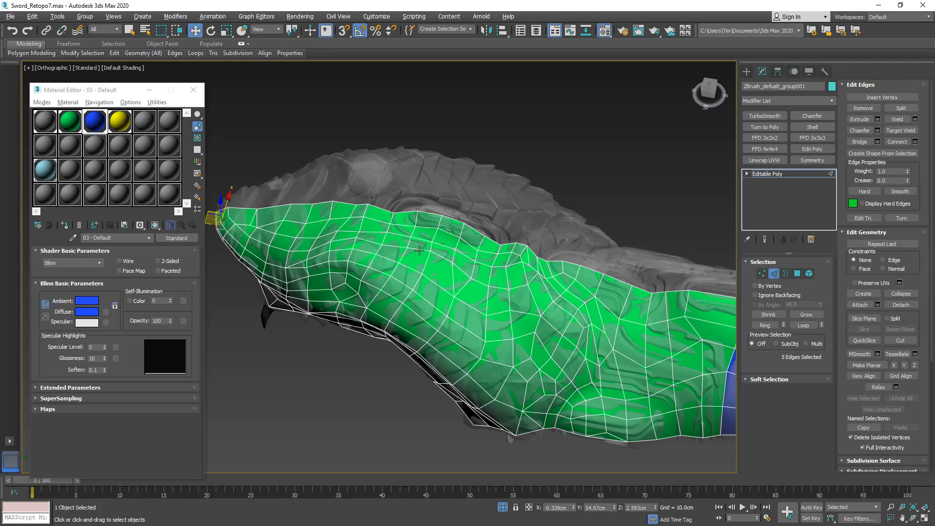
left_click(420, 251)
left_click(764, 325)
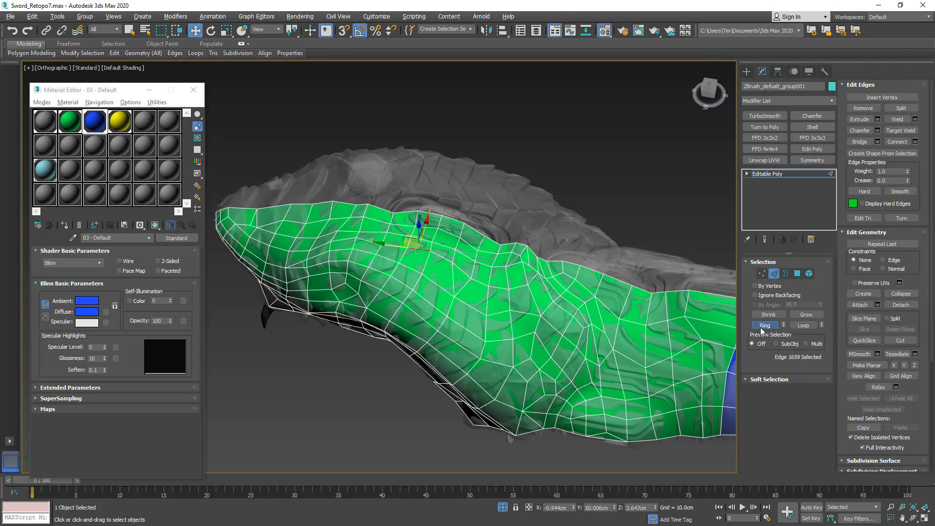
middle_click_drag(436, 264, 448, 248, "alt")
scroll(419, 235, "up", 3)
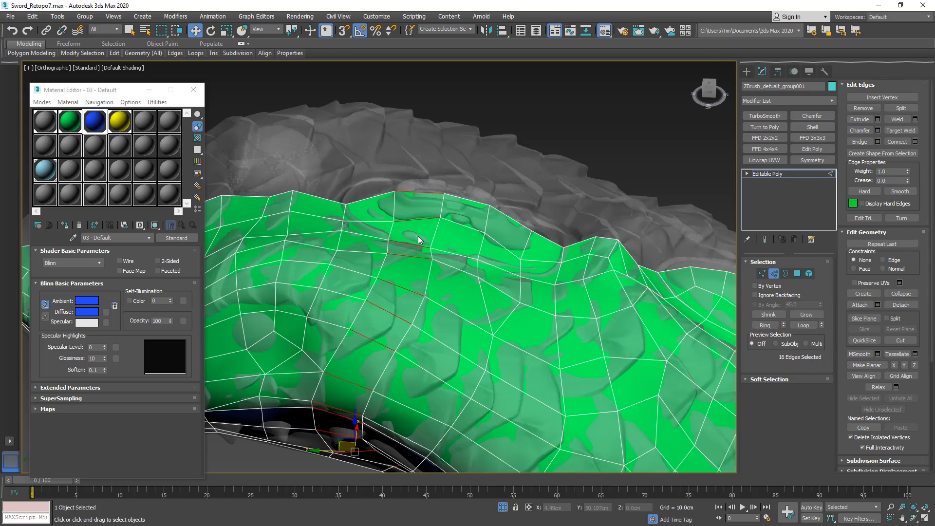
left_click_drag(469, 168, 384, 263, "alt")
middle_click_drag(400, 307, 417, 215)
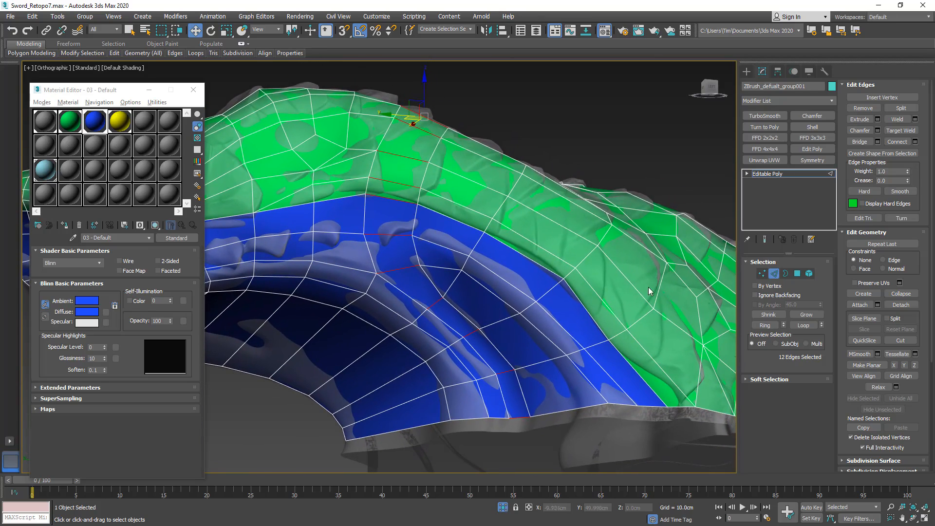
key("ctrl+BackSpace")
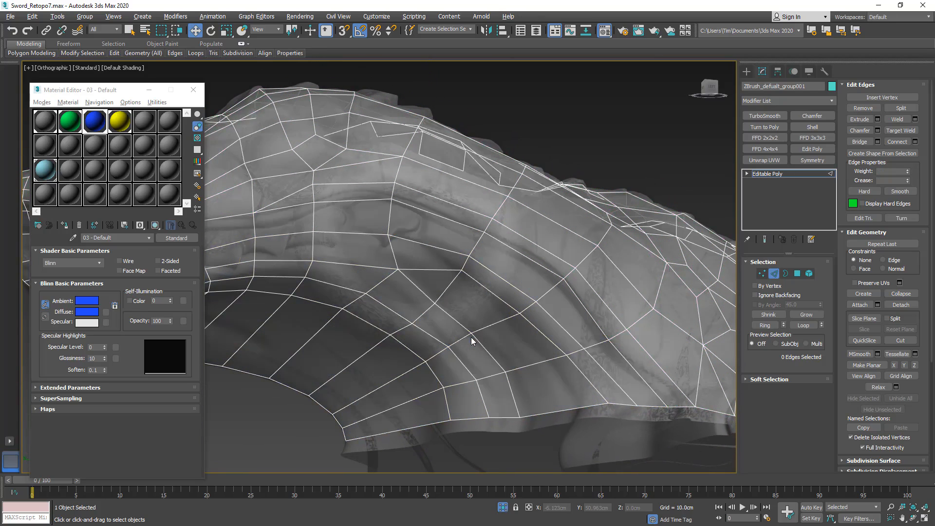
Collapse the edge ring running lengthwise along the side of the head, and save the scene as Sword_Retopo8.max.
left_click(495, 277)
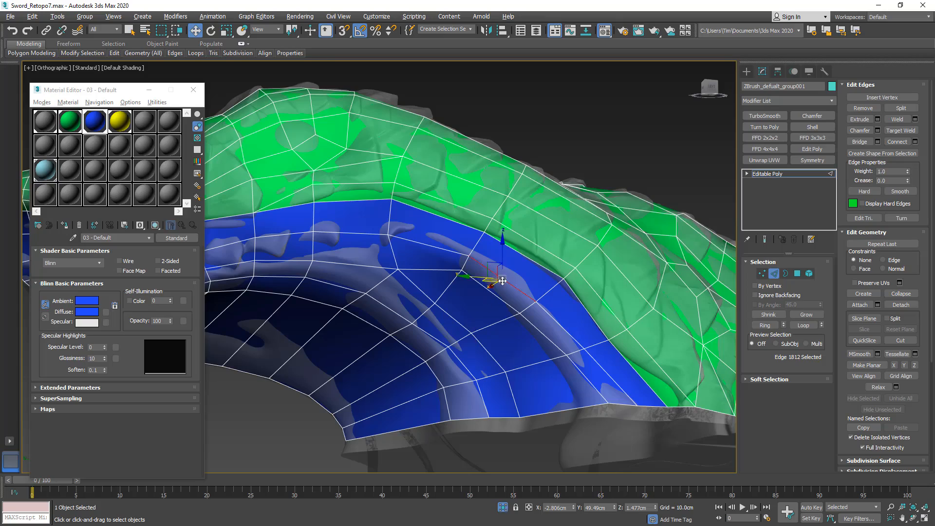
middle_click_drag(495, 278, 482, 335, "alt")
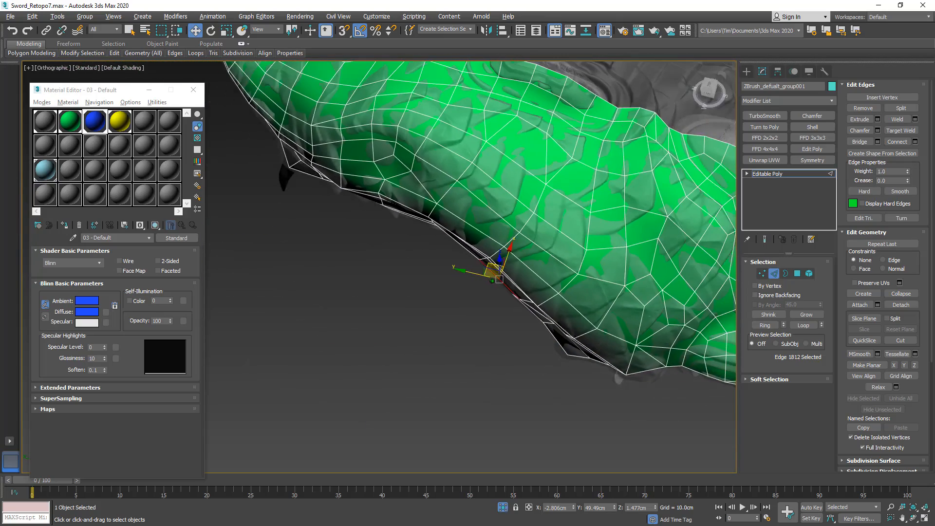
middle_click_drag(449, 231, 412, 230, "alt")
left_click(389, 193)
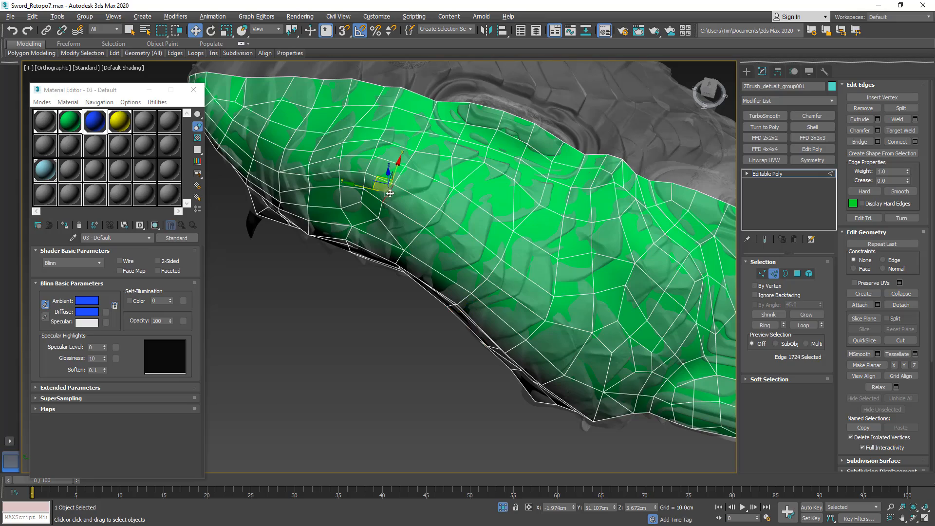
left_click(761, 324)
middle_click_drag(594, 307, 554, 378, "alt")
left_click_drag(563, 302, 569, 267, "alt")
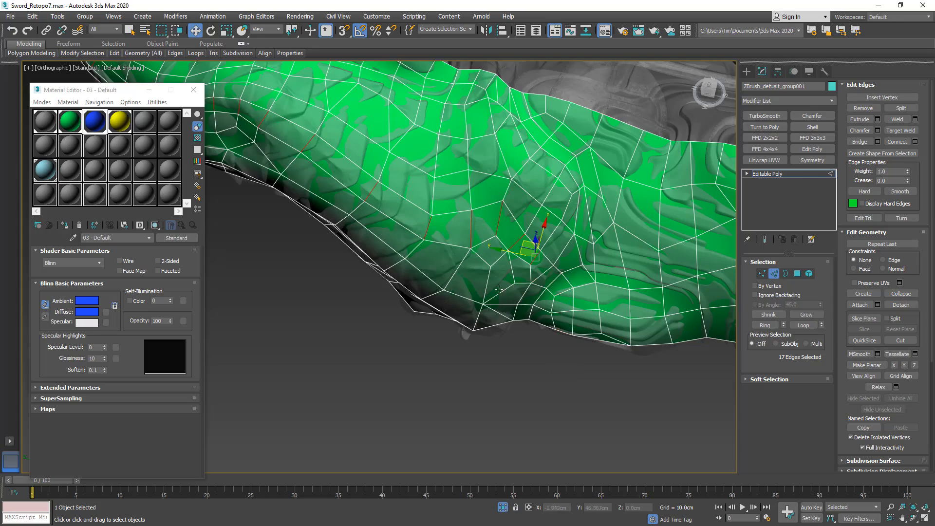
middle_click_drag(394, 299, 662, 313)
mouse_move(631, 323)
middle_mouse_down("alt")
mouse_move(591, 323)
mouse_move(616, 315)
middle_mouse_up("alt")
left_click(275, 164, "ctrl")
key("ctrl+alt+c")
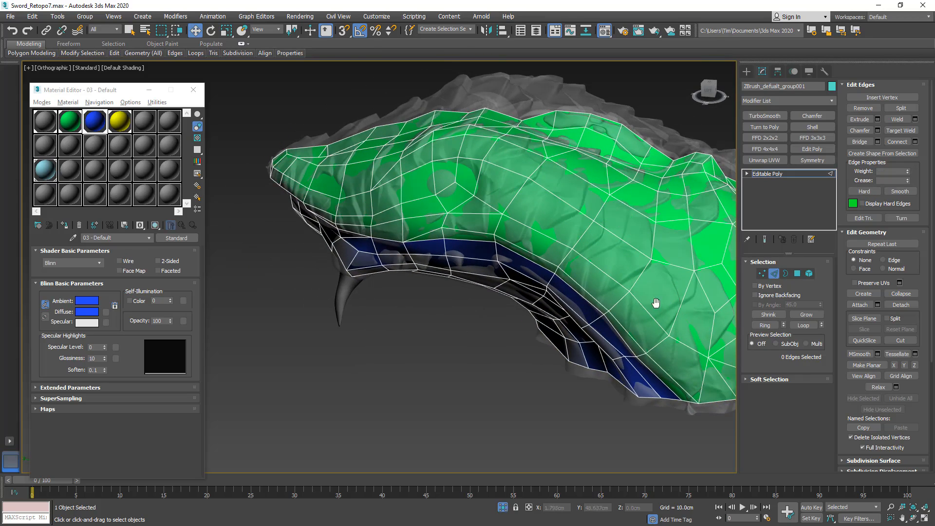
middle_click_drag(656, 303, 405, 257)
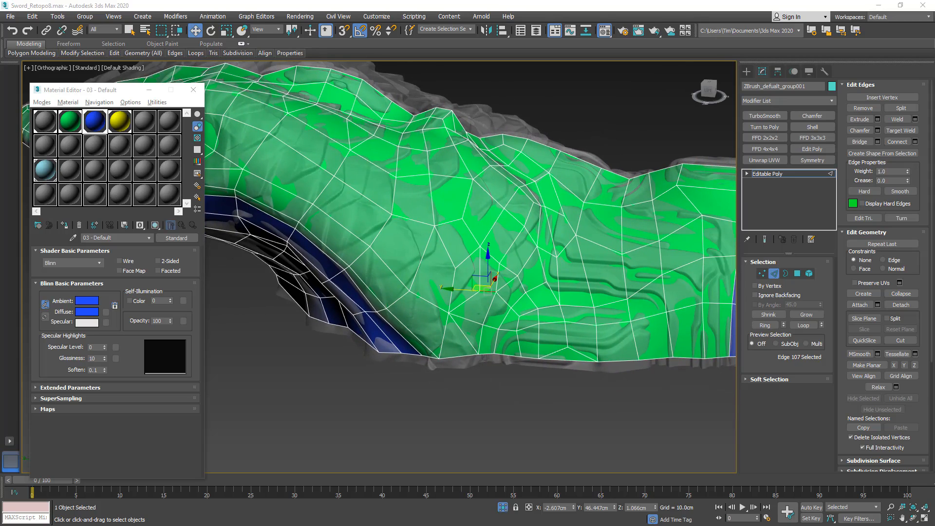
Connect the two neighbouring vertices above the raised ridge behind the jaw corner with a new edge.
left_click(762, 273)
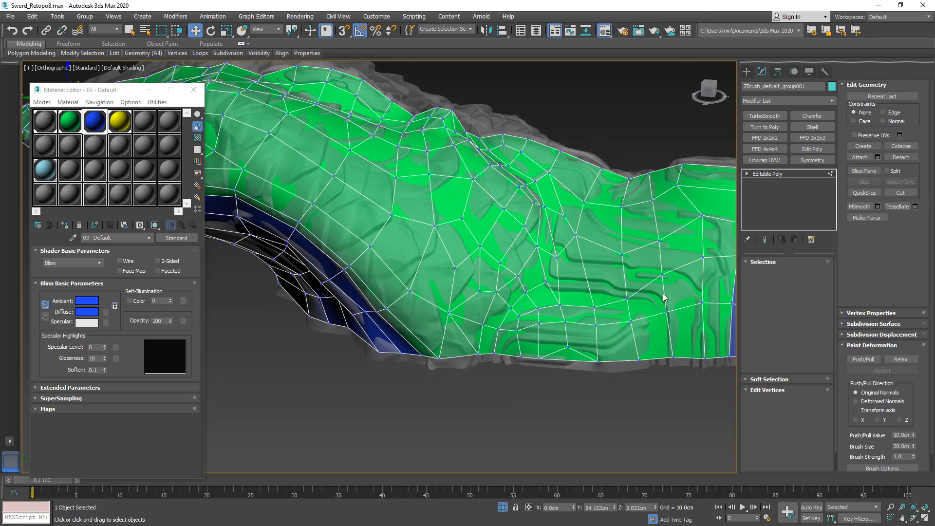
left_click(545, 281)
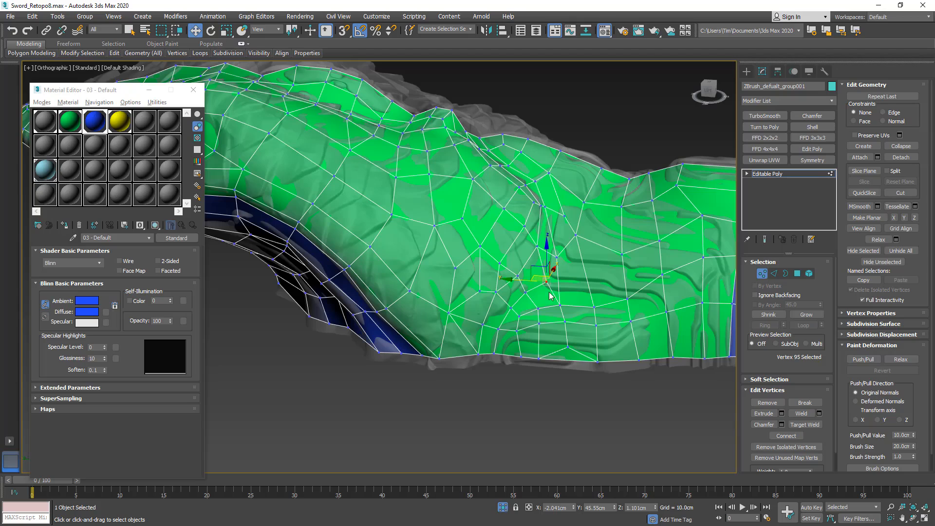
middle_click_drag(551, 294, 537, 312, "alt")
key("alt+x")
key("alt+x")
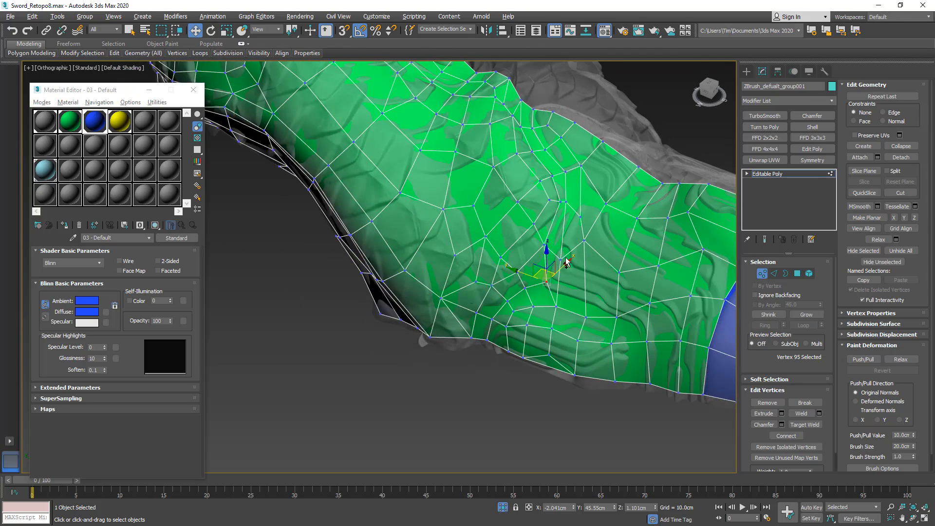
left_click(561, 258, "ctrl")
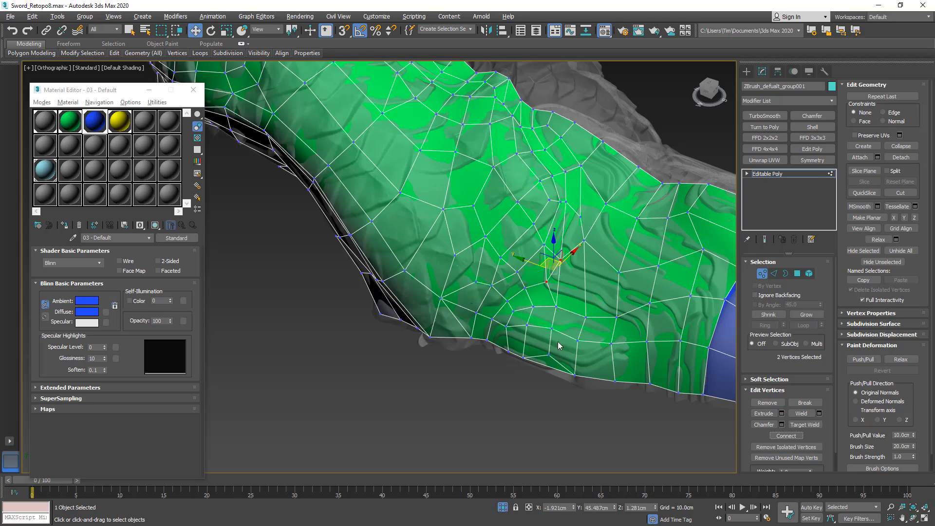
middle_click_drag(554, 360, 593, 369, "alt")
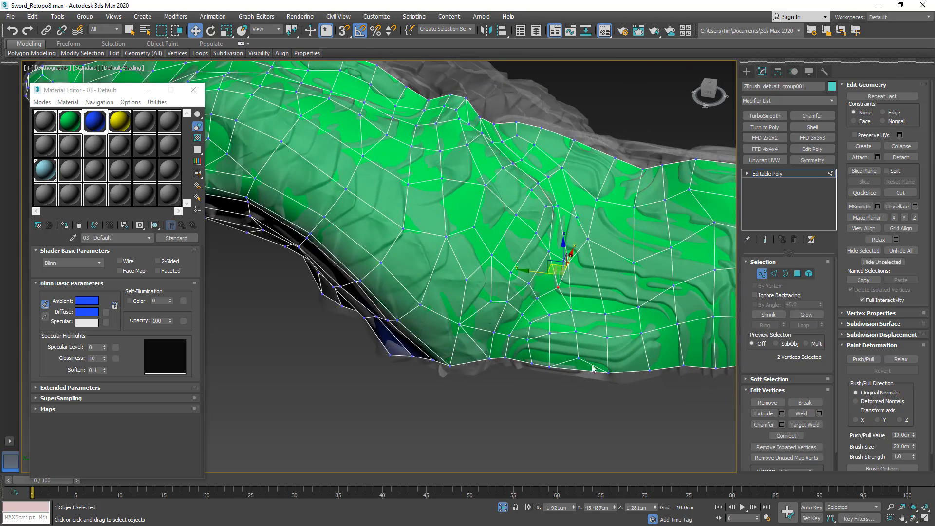
Move the vertex near the ridge's lower border upward, and connect it to the border vertex below.
left_click(577, 359)
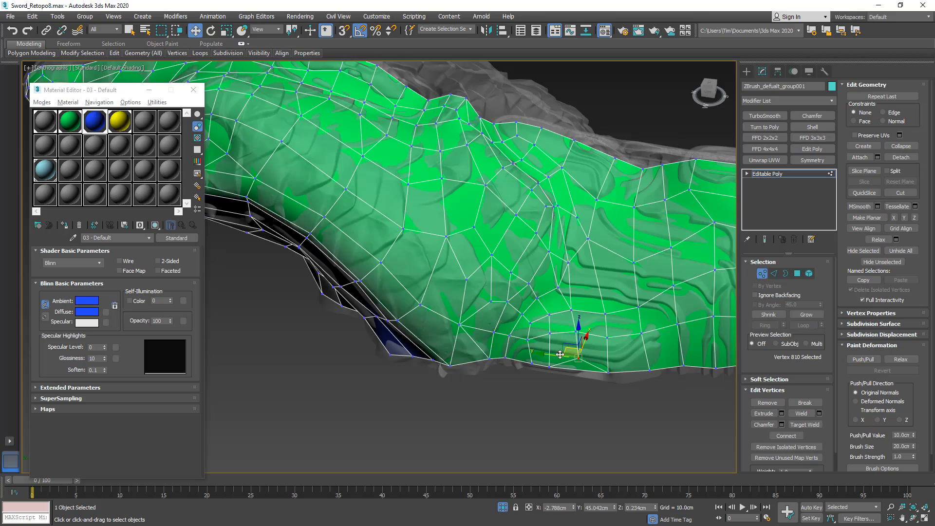
left_click(571, 423)
left_click(575, 332)
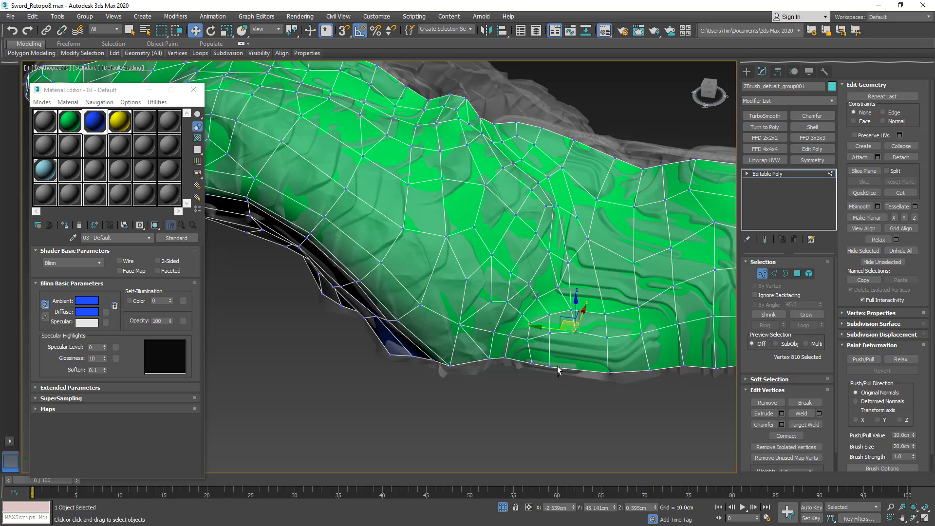
left_click(550, 366, "ctrl")
left_click(778, 435)
middle_click_drag(598, 380, 579, 384, "alt")
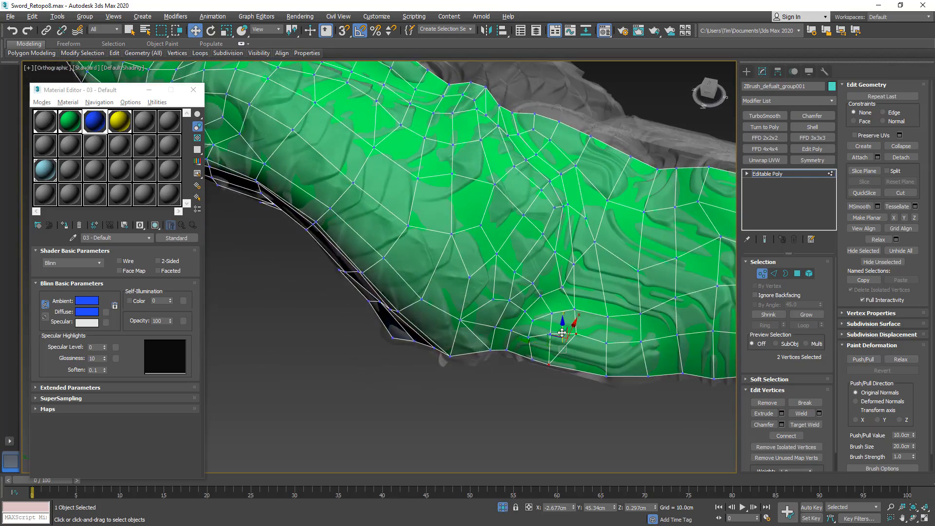
Shift the repositioned ridge vertex slightly toward the lower border, and target-weld it to the adjacent vertex nearer the jaw corner.
scroll(562, 335, "up", 2)
middle_click_drag(562, 335, 583, 350, "alt")
left_click(583, 349)
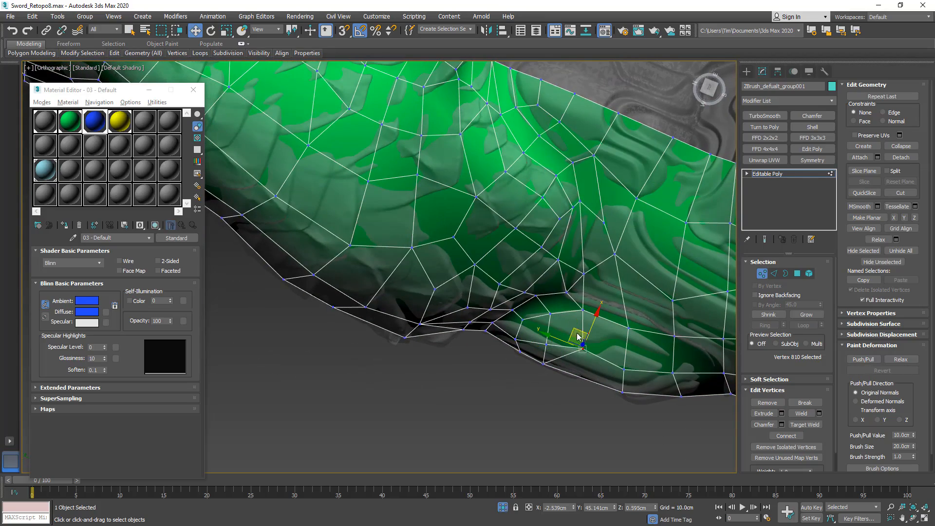
left_click_drag(578, 336, 580, 339)
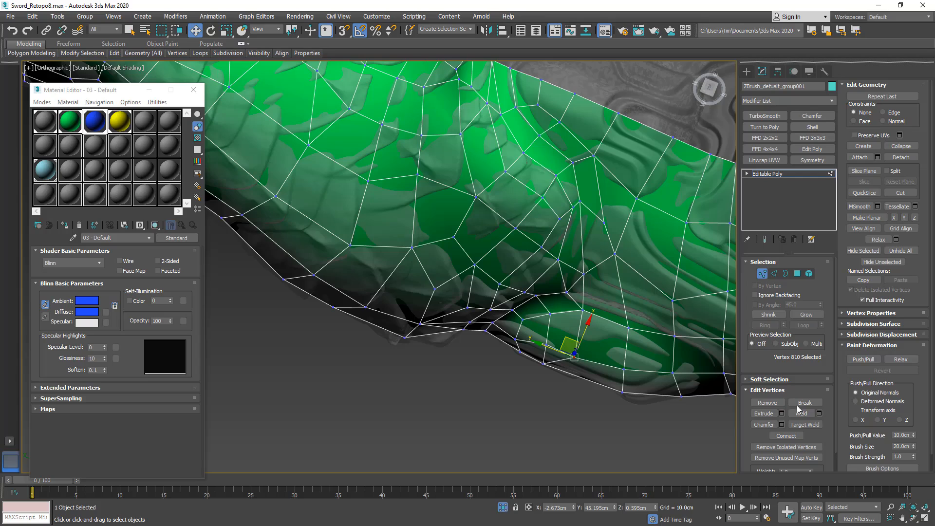
left_click(804, 424)
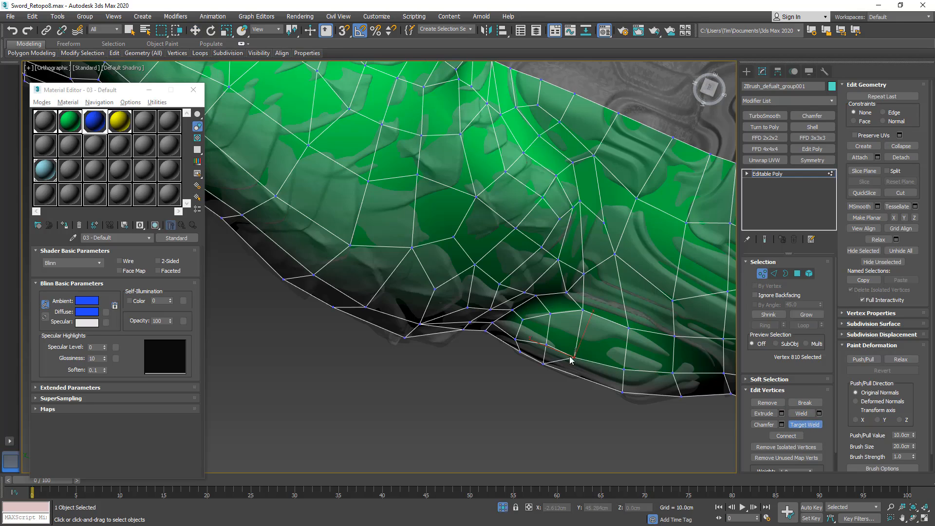
left_click(545, 346)
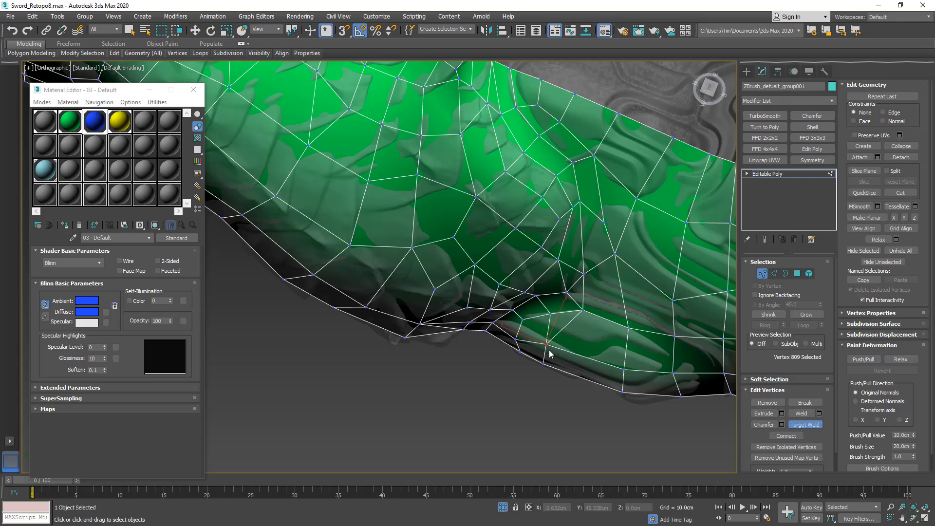
Target-weld two closely spaced vertex pairs along the crease above the ridge to thin out the narrow faces.
middle_click_drag(548, 348, 645, 221, "alt")
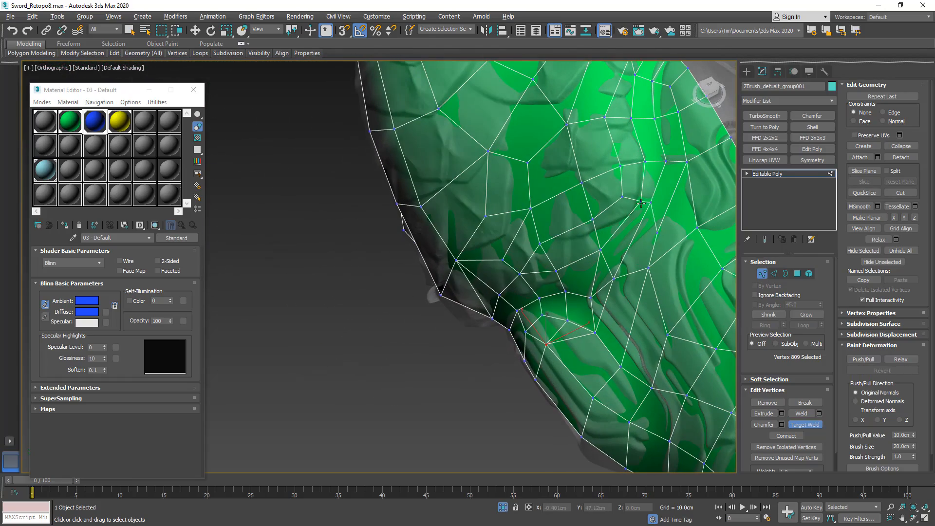
left_click(641, 204)
left_click(649, 206)
middle_click_drag(632, 243, 578, 287)
key("alt+x")
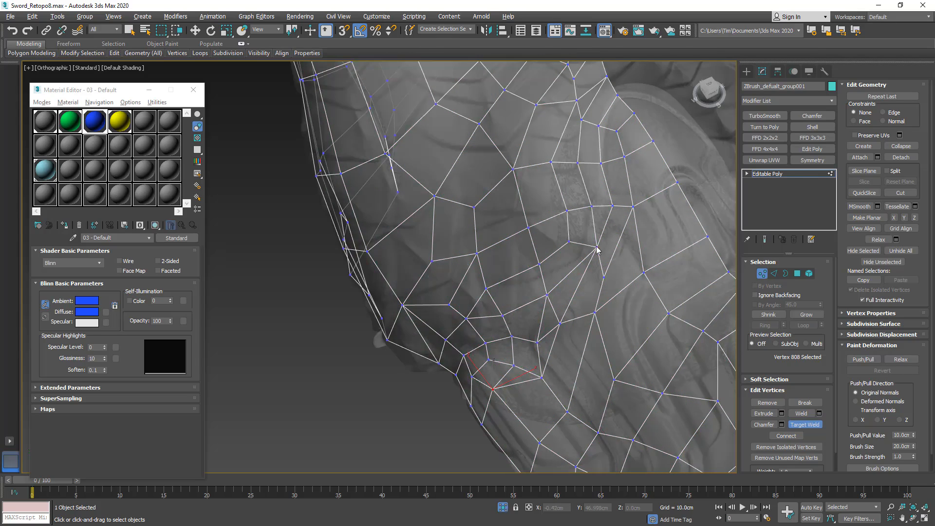
key("alt+x")
left_click(612, 206)
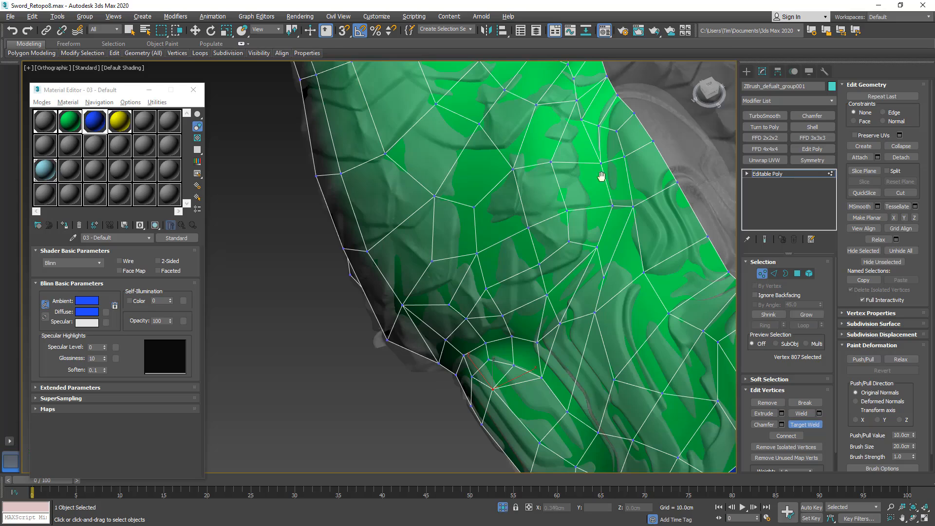
middle_click_drag(601, 177, 583, 204)
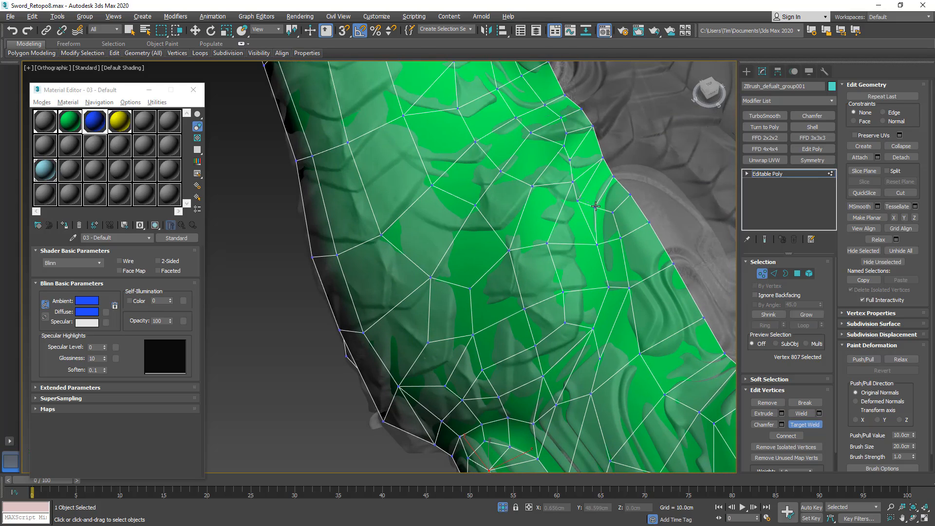
Leave Target Weld and connect the vertex beside the narrow crease to its diagonal neighbour on the neck side with a new edge.
left_click(595, 206)
middle_click_drag(613, 234, 581, 312, "alt")
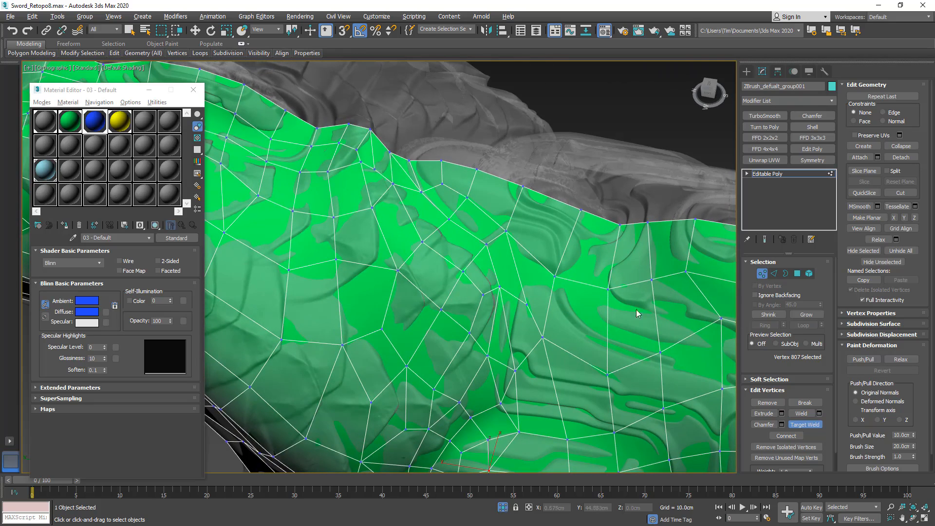
left_click(804, 424)
key("w")
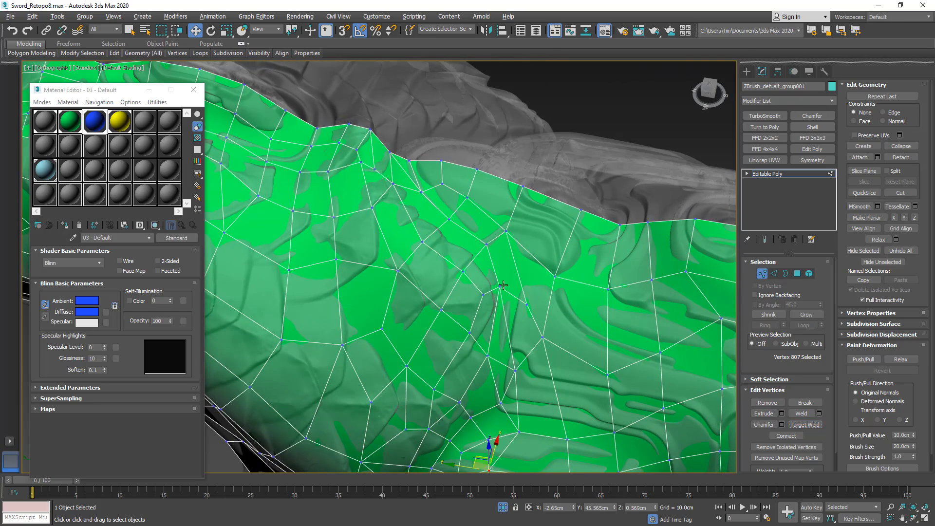
left_click(527, 304)
left_click(554, 276, "ctrl")
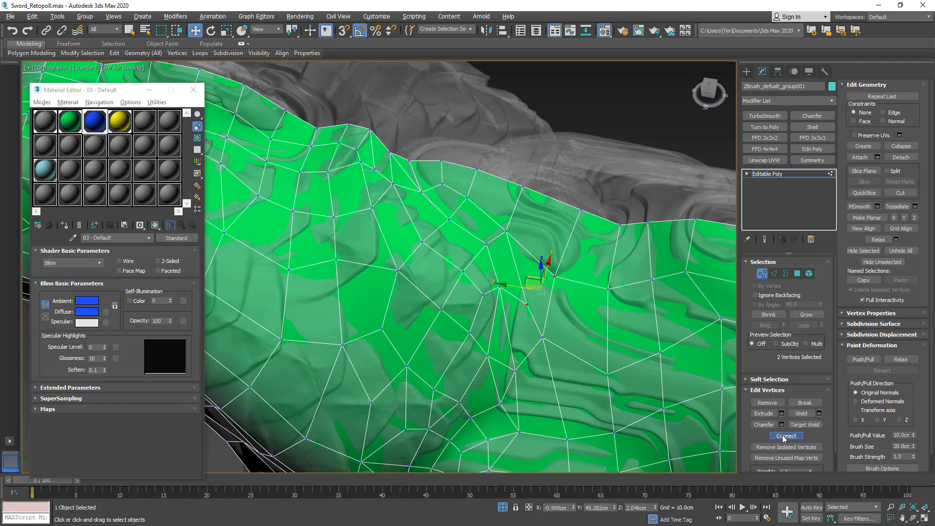
left_click(785, 436)
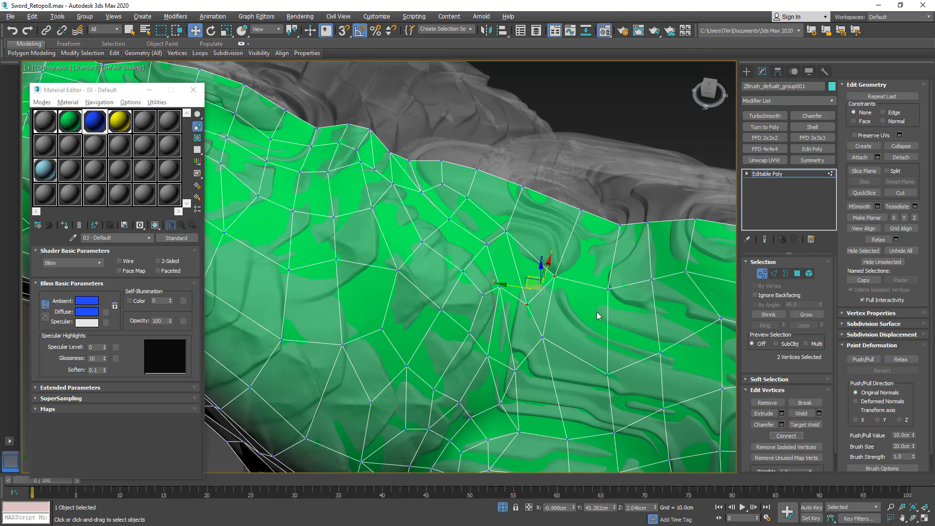
Inspect the retopology mesh along the neck, the side of the head and the open upper jaw.
middle_click_drag(598, 310, 565, 257)
scroll(598, 313, "down", 3)
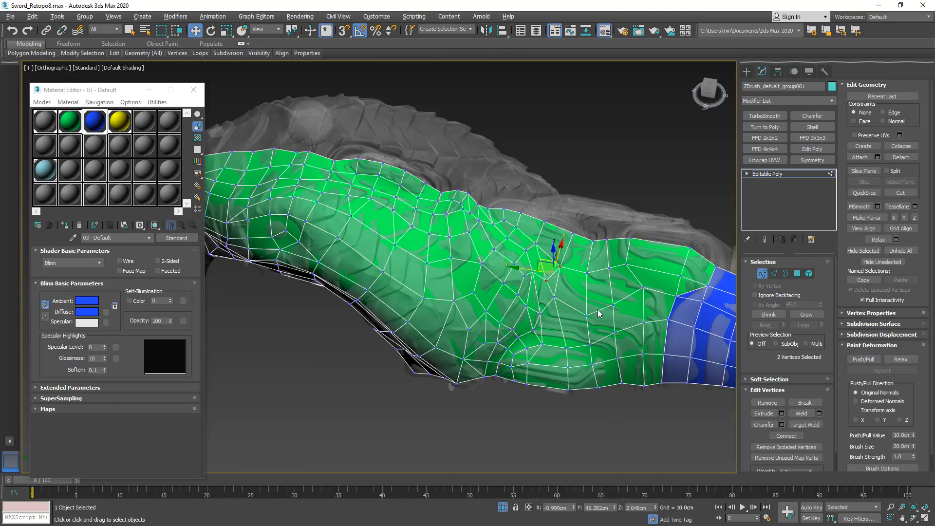
left_click(644, 288)
left_click_drag(616, 280, 615, 280)
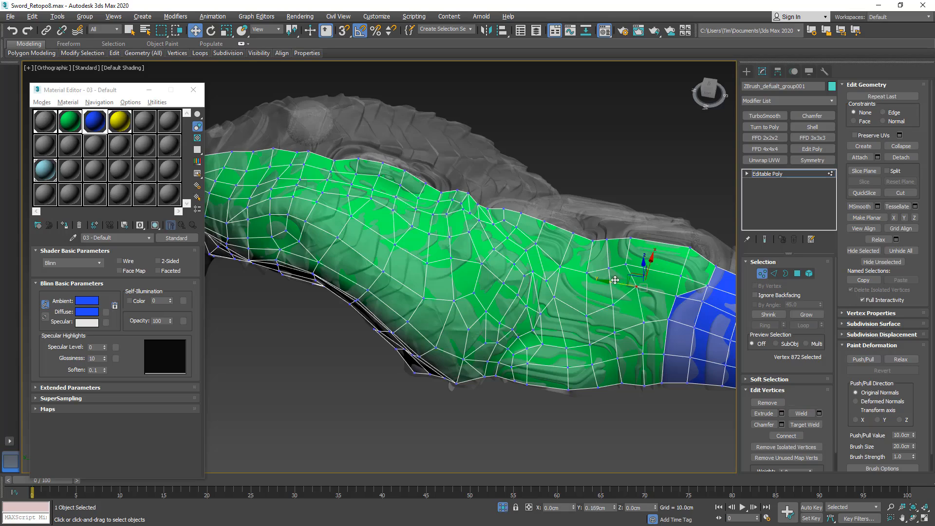
middle_click_drag(609, 278, 631, 288, "alt")
mouse_move(448, 337)
middle_mouse_down("alt")
mouse_move(505, 317)
mouse_move(560, 385)
mouse_move(554, 263)
mouse_move(557, 320)
mouse_move(566, 217)
mouse_move(549, 231)
mouse_move(556, 255)
mouse_move(590, 267)
mouse_move(591, 209)
mouse_move(659, 284)
mouse_move(390, 223)
middle_mouse_up("alt")
scroll(548, 231, "up", 6)
scroll(390, 240, "down", 4)
middle_click_drag(396, 284, 539, 292)
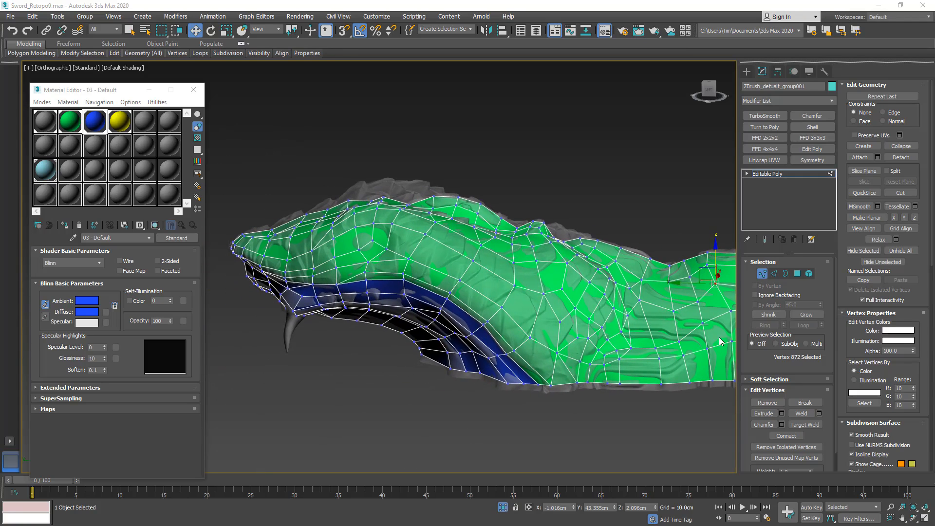
Close the Material Editor and set the Freeform PolyDraw tools to draw on the surface of body_high.
left_click(192, 89)
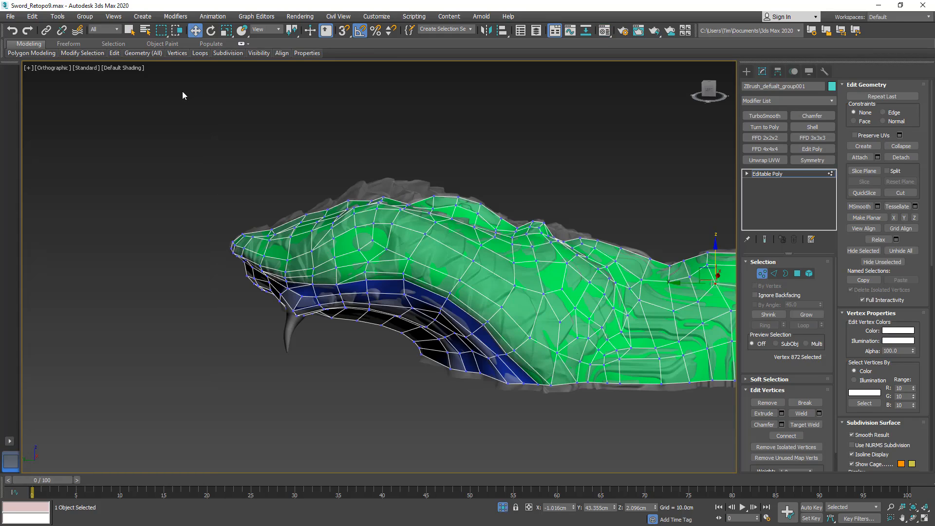
left_click(242, 43)
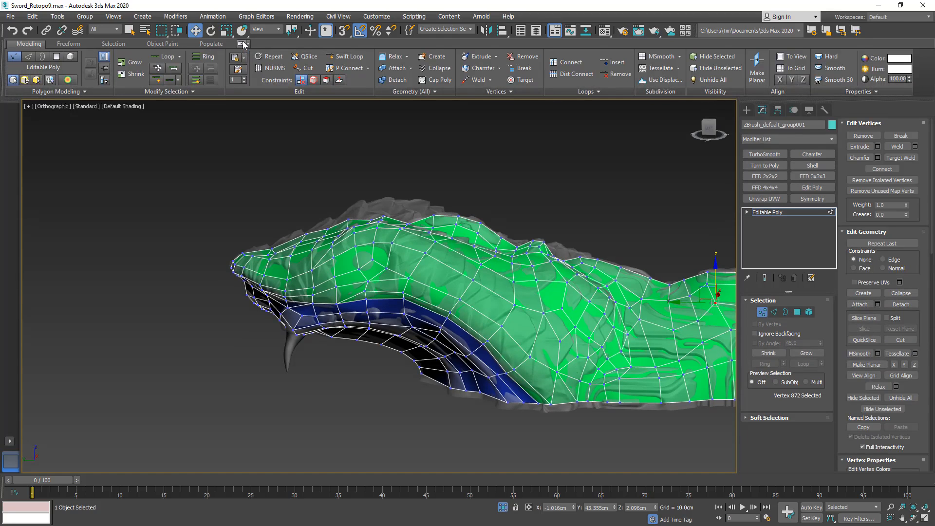
left_click(63, 44)
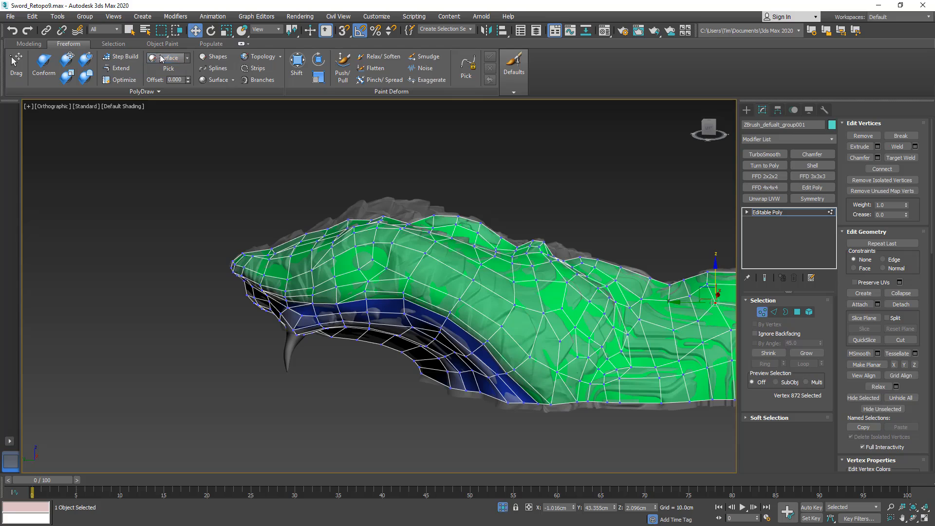
left_click(186, 58)
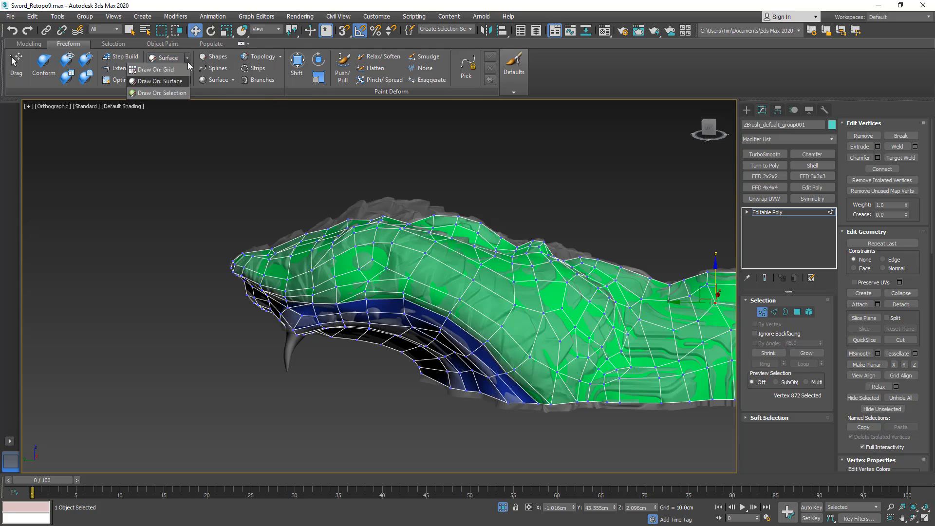
left_click(165, 81)
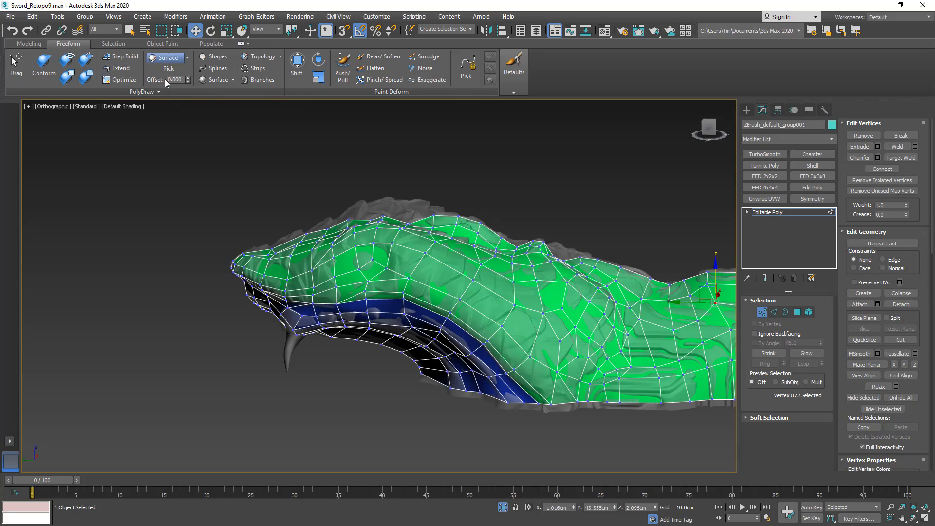
left_click(169, 68)
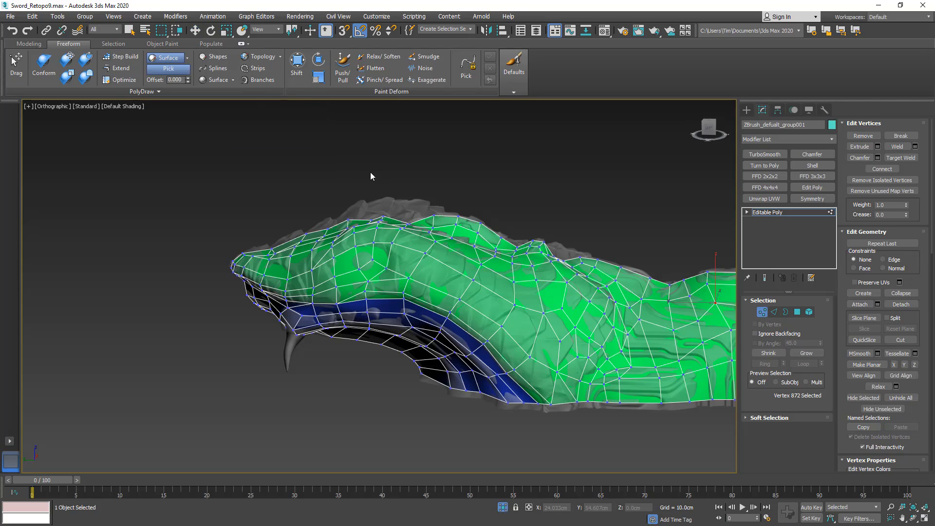
left_click(388, 207)
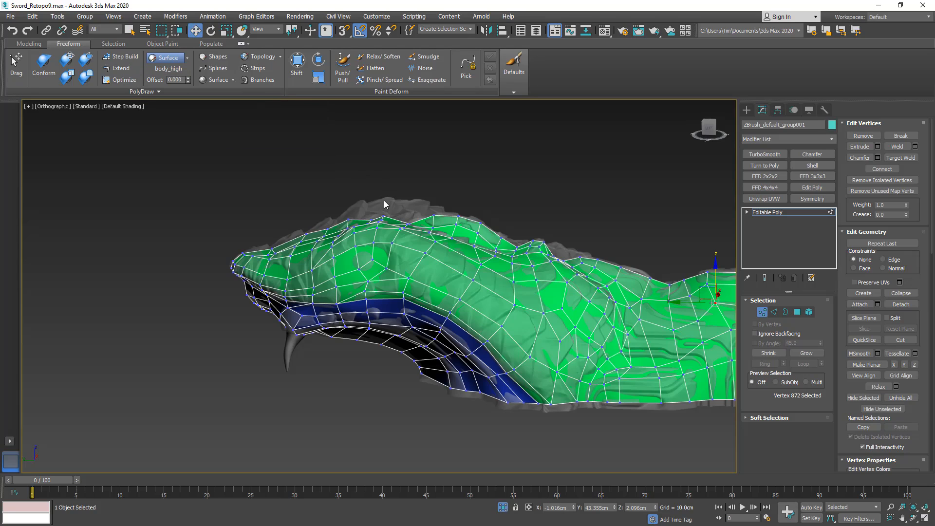
Activate PolyDraw Optimize and reposition the mesh vertices beside the base of the fang to follow the sculpt.
scroll(394, 182, "up", 2)
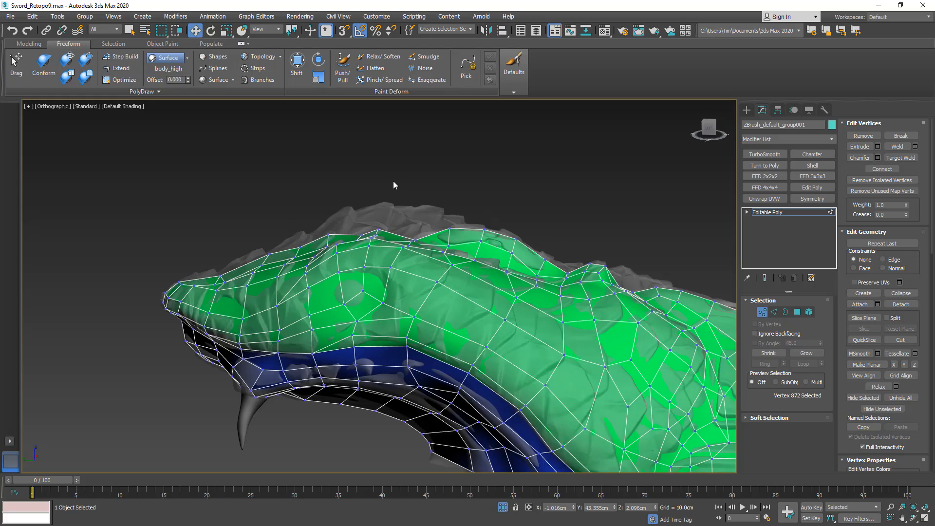
middle_click_drag(318, 412, 560, 275)
scroll(493, 281, "up", 3)
scroll(477, 238, "down", 1)
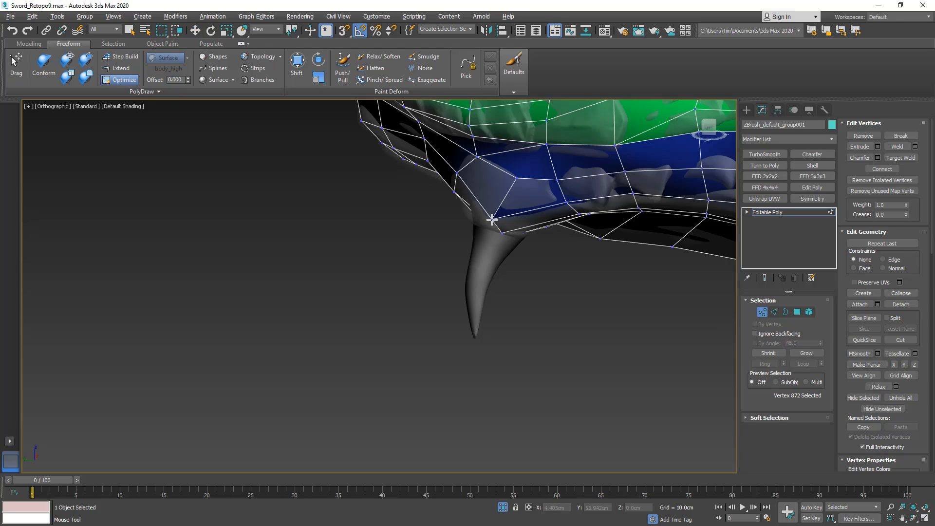
middle_click_drag(491, 219, 502, 242, "alt")
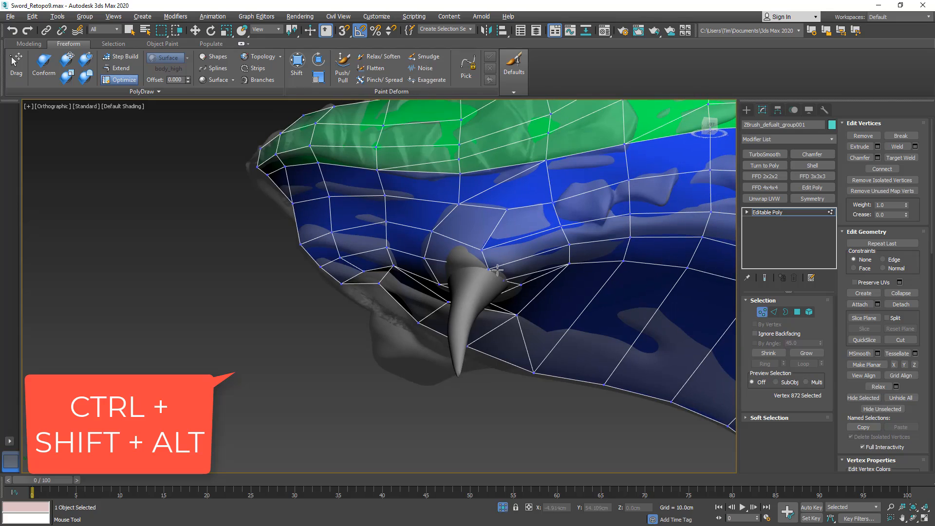
left_click_drag(502, 242, 502, 265, "ctrl+alt+shift")
mouse_move(509, 280)
middle_mouse_down("alt")
mouse_move(507, 229)
mouse_move(511, 294)
middle_mouse_up("alt")
left_click_drag(510, 294, 533, 292, "ctrl+alt+shift")
Adjust the vertices on the front side of the fang and shift the one above its base slightly downward.
middle_click_drag(528, 276, 564, 357, "alt")
key("alt+x")
left_click(436, 283)
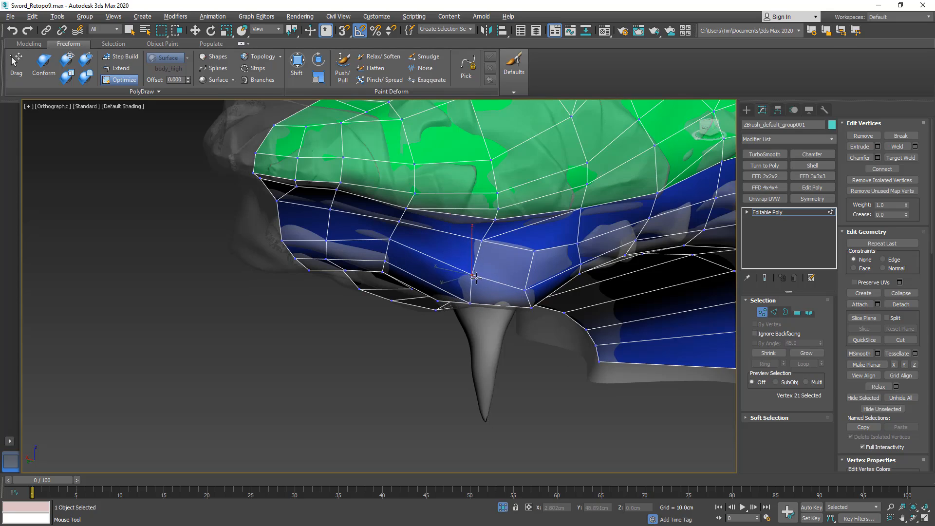
left_click_drag(482, 241, 479, 249)
middle_click_drag(486, 277, 471, 236, "alt")
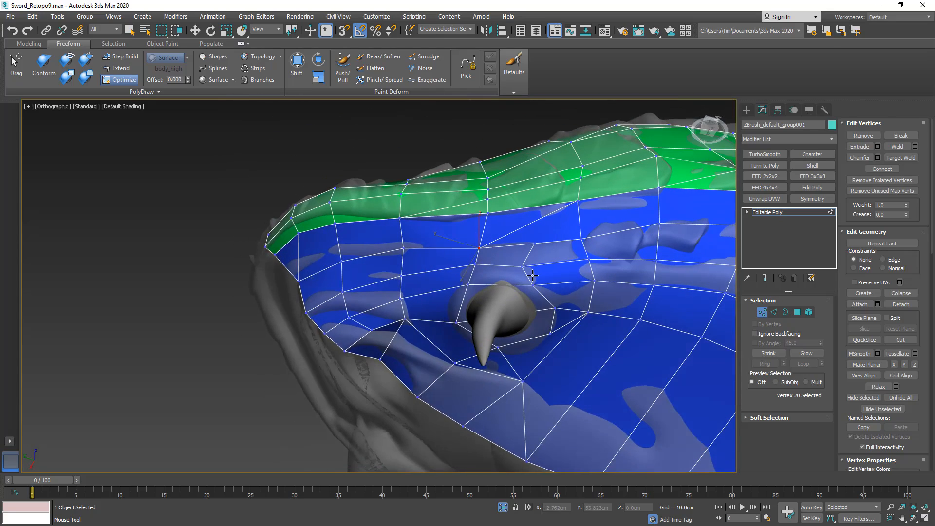
Cut a new edge from the vertex above the fang diagonally down across the face loop towards the fang opening.
scroll(526, 272, "up", 2)
middle_click_drag(523, 272, 630, 290, "alt")
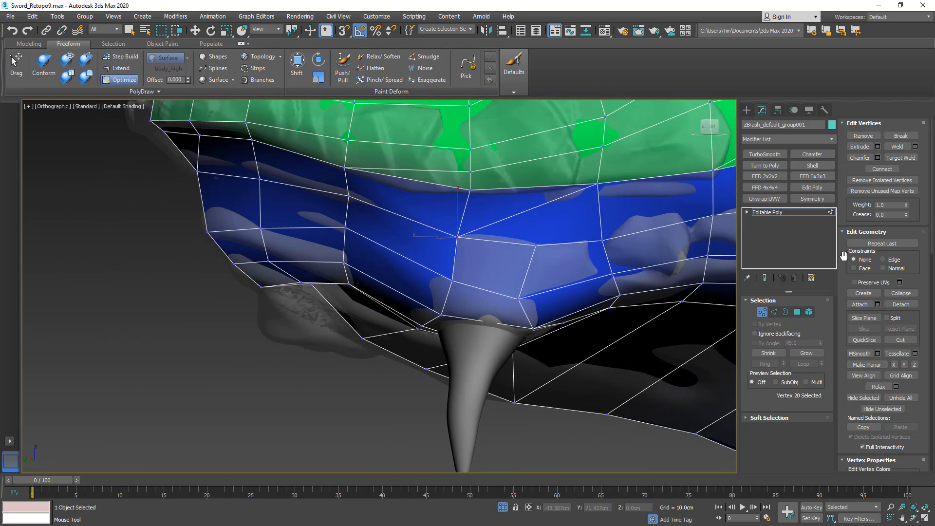
key("w")
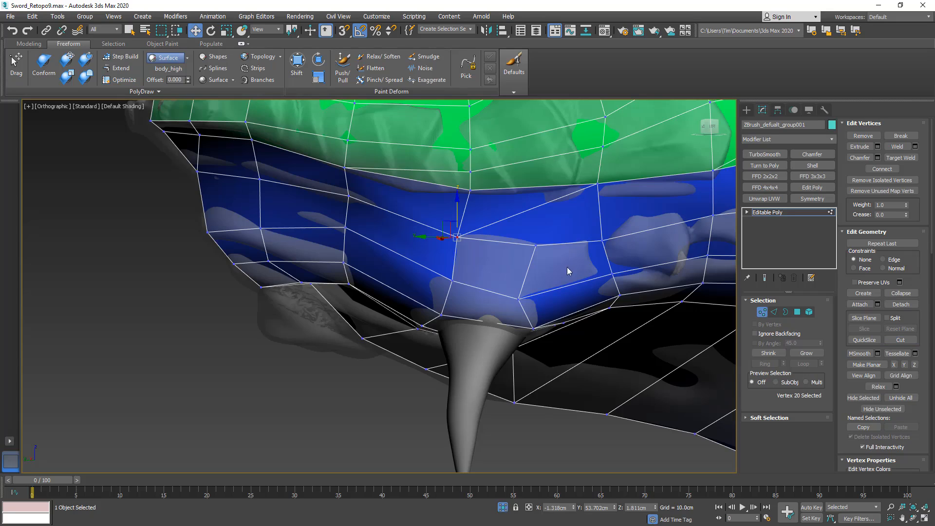
left_click(900, 339)
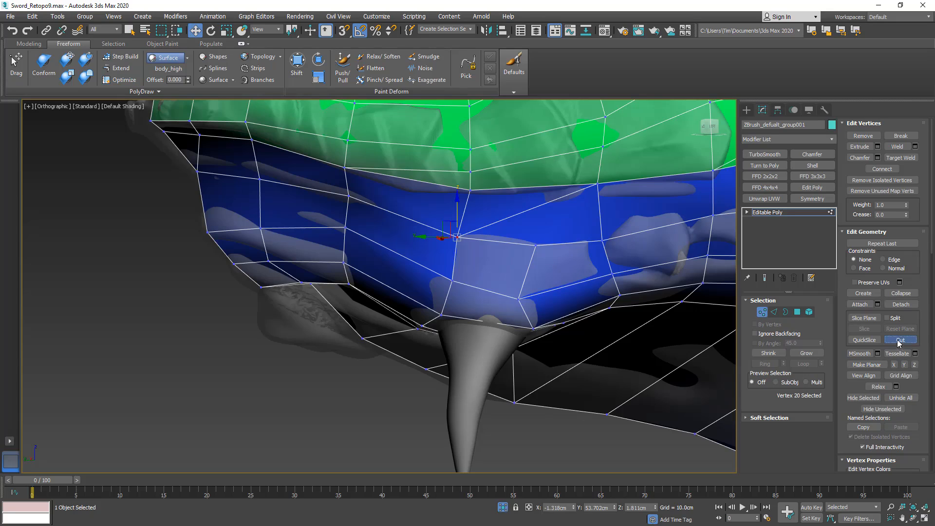
left_click(535, 244)
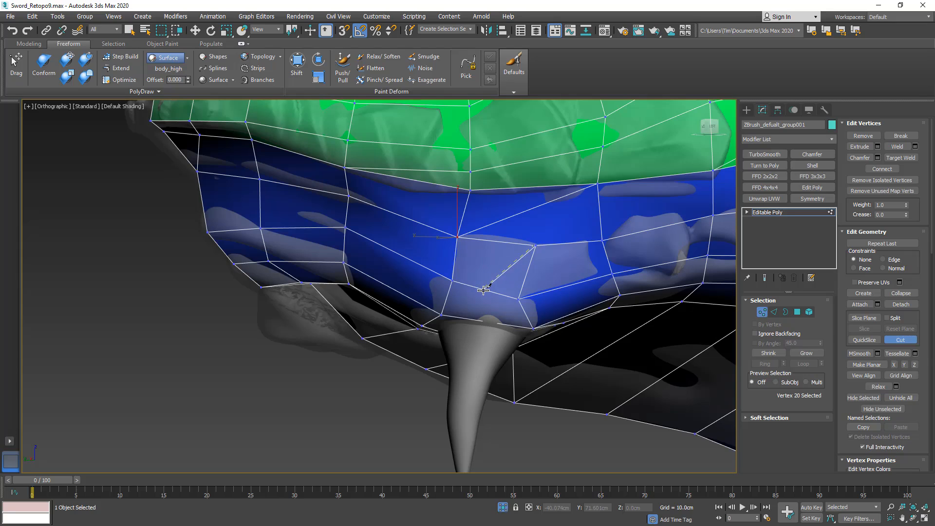
left_click(483, 290)
left_click(475, 319)
right_click(476, 319)
Use wireframe display to complete the cut down to the fang opening's border, and restore the shaded view.
middle_click_drag(477, 283, 488, 229, "alt")
key("F3")
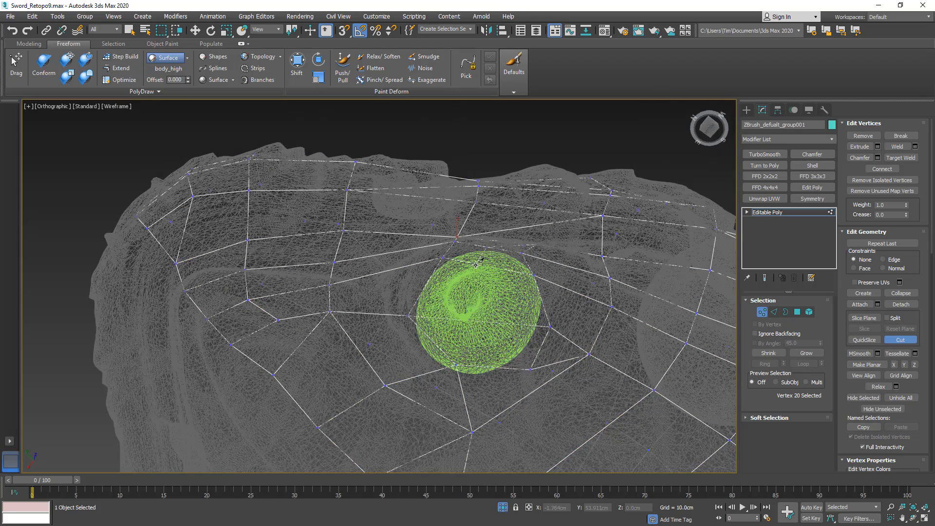
left_click(475, 265)
left_click(470, 321)
middle_click_drag(472, 308, 462, 252, "alt")
key("F3")
left_click(894, 341)
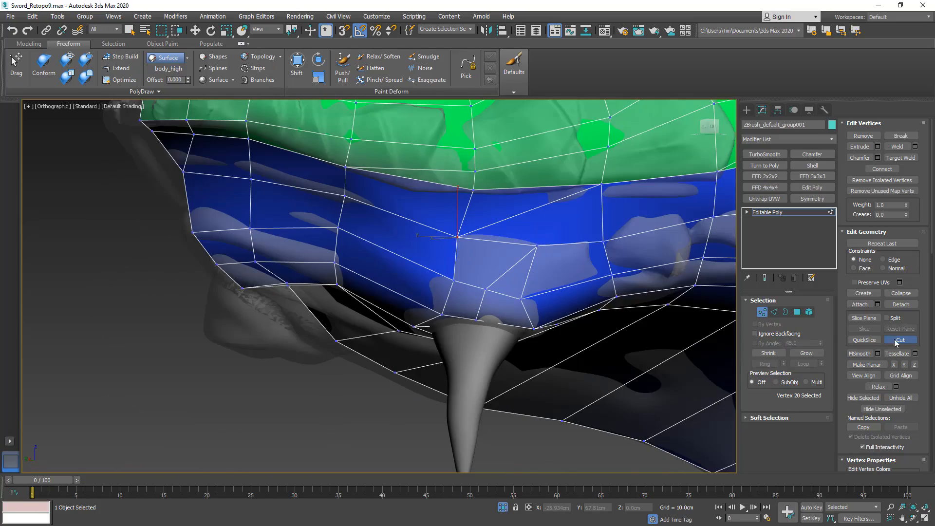
With PolyDraw Optimize, move the new cut vertices above the fang and the adjacent rear border vertex to round the opening.
left_click(124, 78)
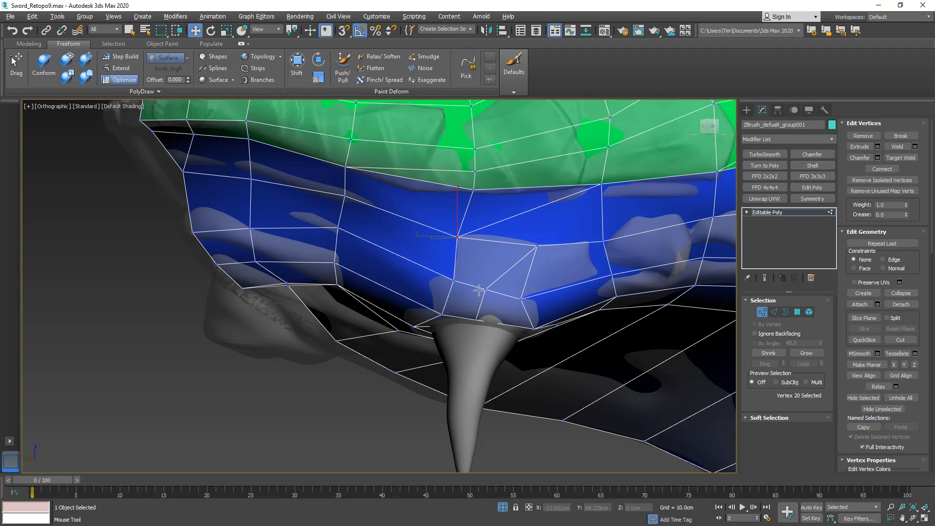
middle_click_drag(476, 253, 475, 283, "alt")
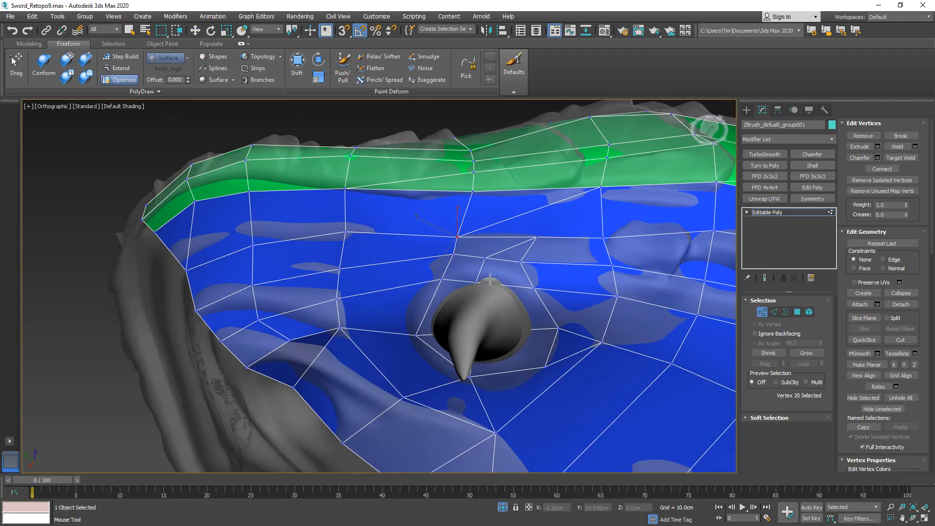
left_click(476, 282)
left_click_drag(476, 282, 479, 270)
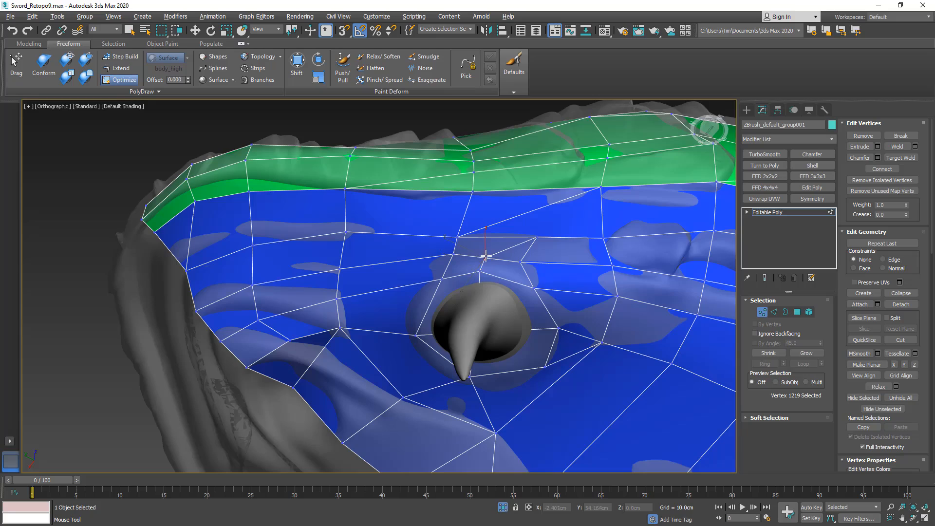
middle_click_drag(486, 255, 483, 258, "alt")
left_click_drag(487, 254, 543, 296)
left_click(536, 295)
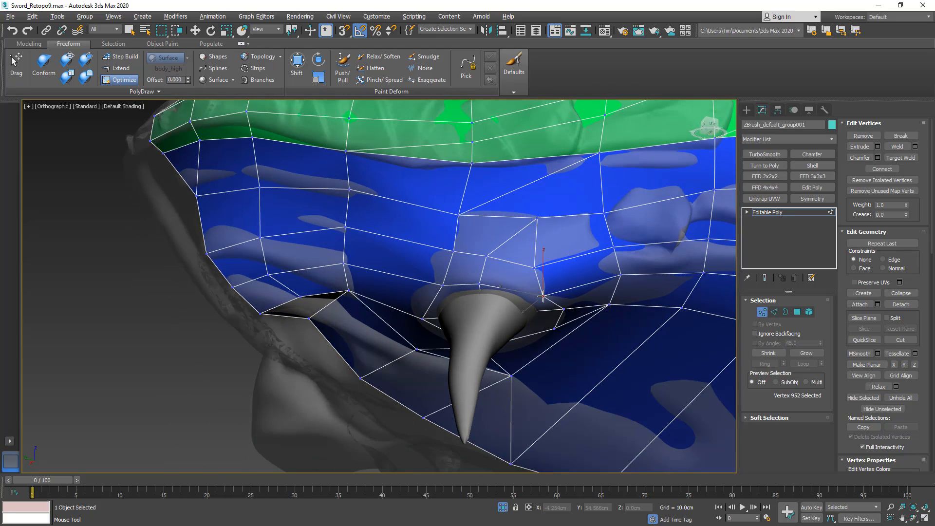
Nudge the front border vertices of the fang opening and adjust the vertex inside the mouth to even out the surrounding loop.
middle_click_drag(548, 305, 506, 272, "alt")
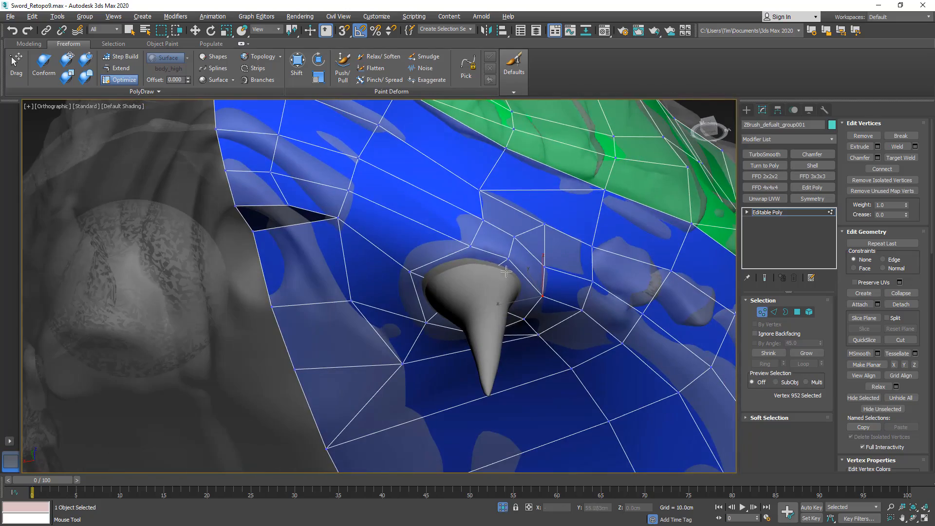
left_click_drag(473, 247, 468, 251)
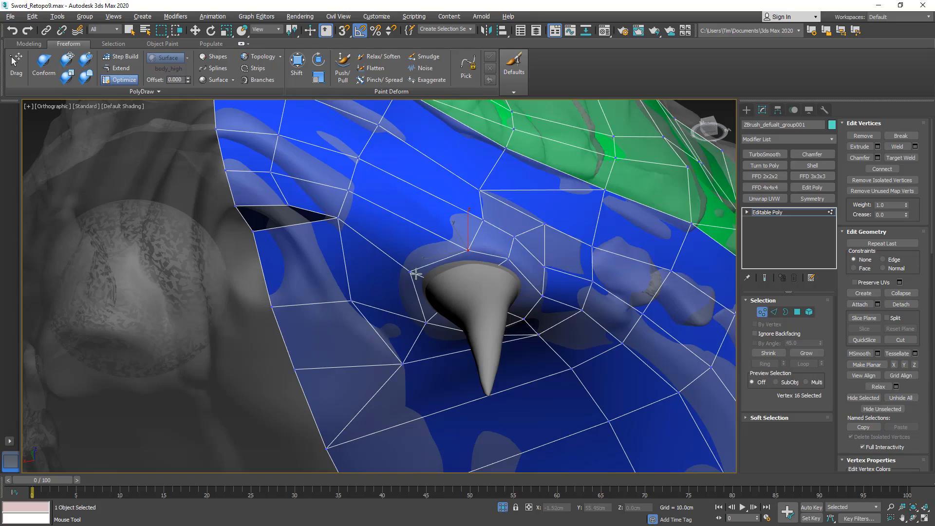
left_click_drag(416, 274, 423, 269)
middle_click_drag(423, 265, 559, 278, "alt")
left_click(566, 272)
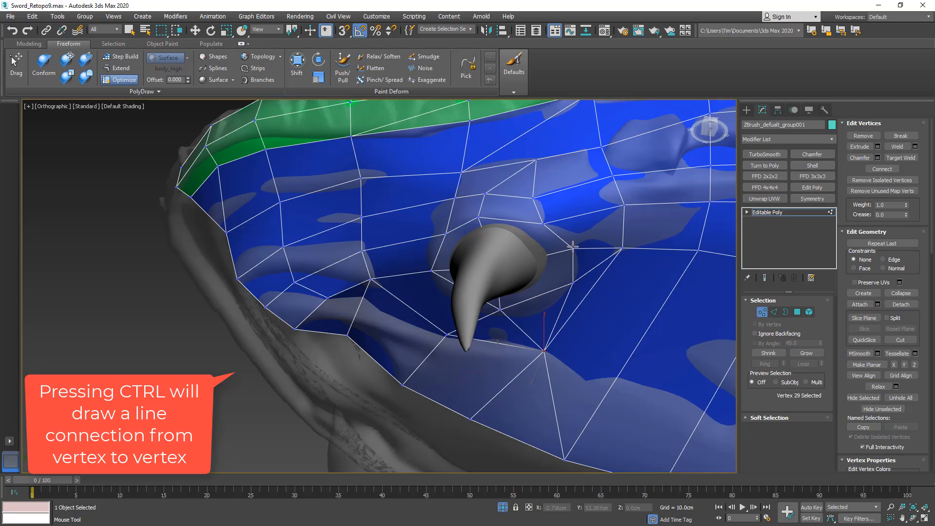
Draw a connecting edge from the vertex above the fang to the vertex on the green-blue lip border, and leave Optimize.
middle_click_drag(590, 203, 589, 260, "alt")
middle_click_drag(548, 207, 516, 231, "alt")
left_click_drag(508, 245, 569, 191, "ctrl")
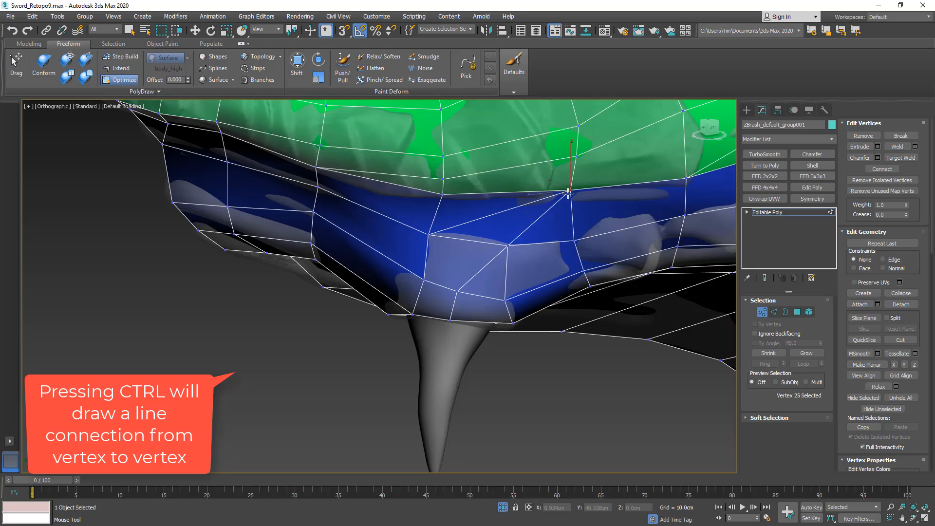
mouse_move(483, 240)
middle_mouse_down("alt")
mouse_move(511, 235)
mouse_move(523, 220)
mouse_move(507, 221)
mouse_move(510, 190)
mouse_move(498, 230)
middle_mouse_up("alt")
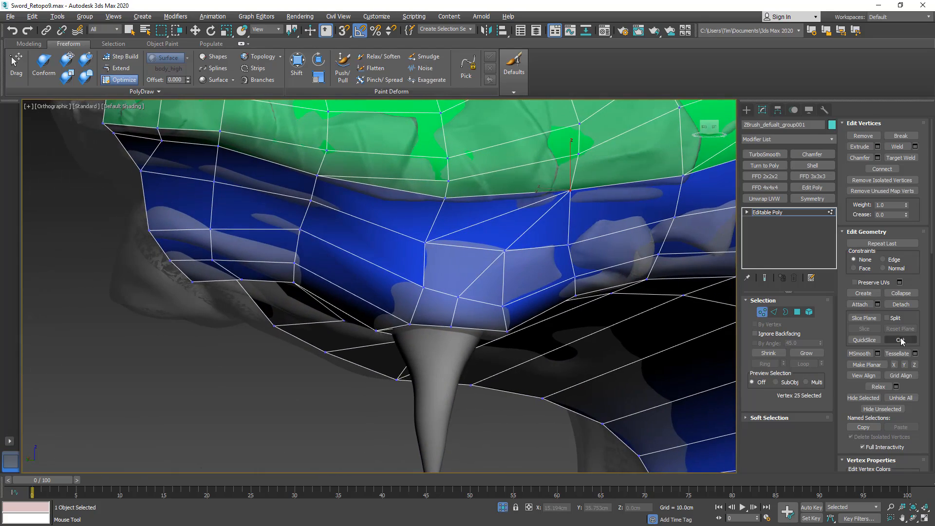
key("w")
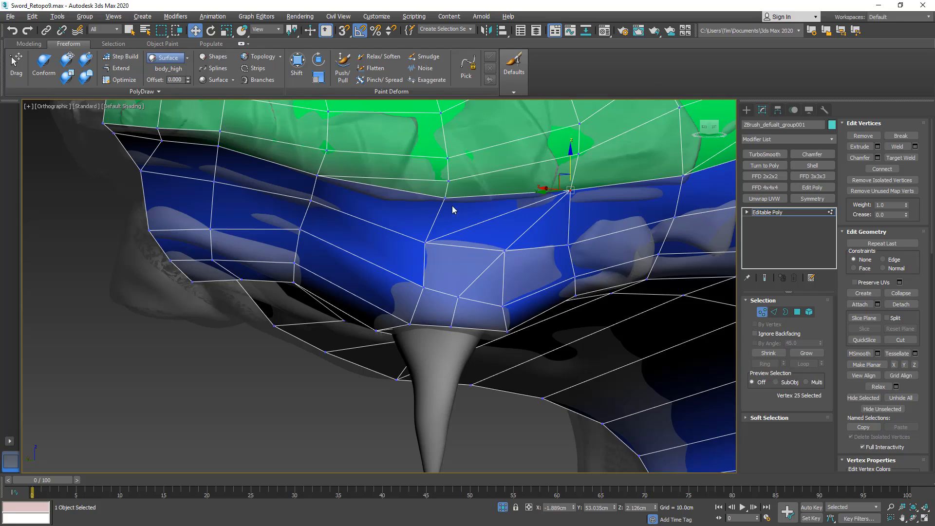
Cut a new edge line from the lip-border vertex above the fang, forward and down across the blue lip to the vertex inside the mouth.
left_click(904, 339)
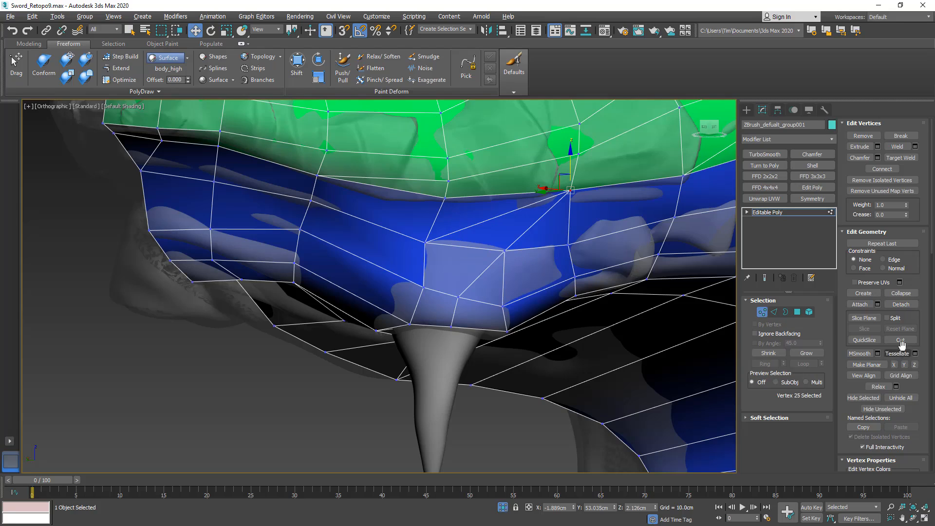
left_click(446, 198)
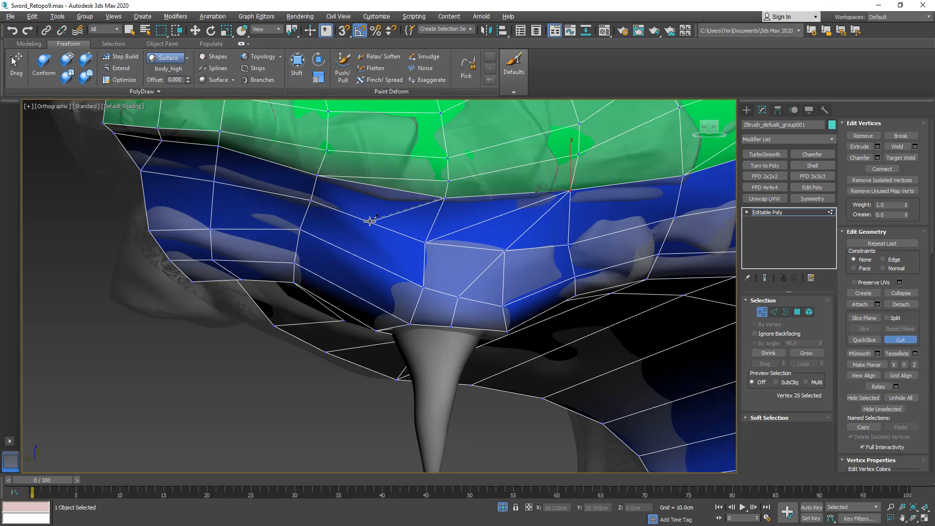
left_click(370, 221)
left_click(355, 255)
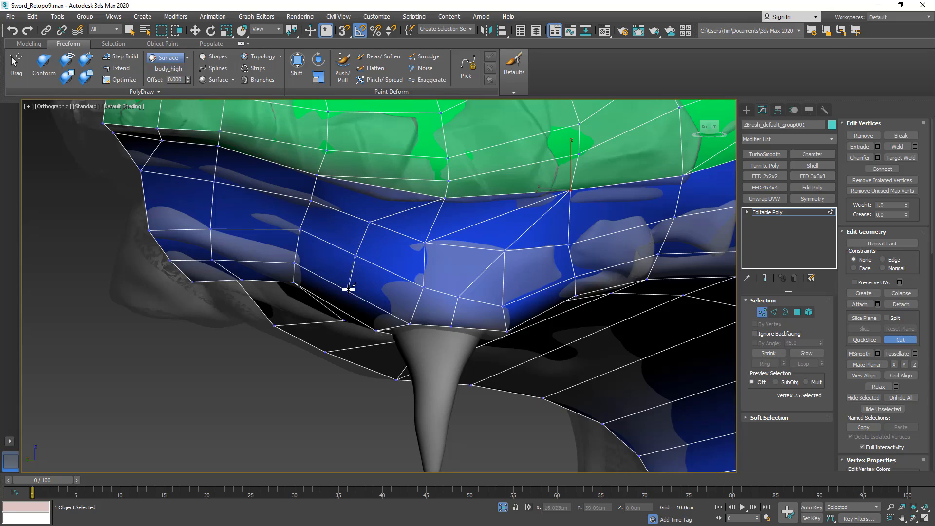
middle_click_drag(338, 233, 366, 237, "alt")
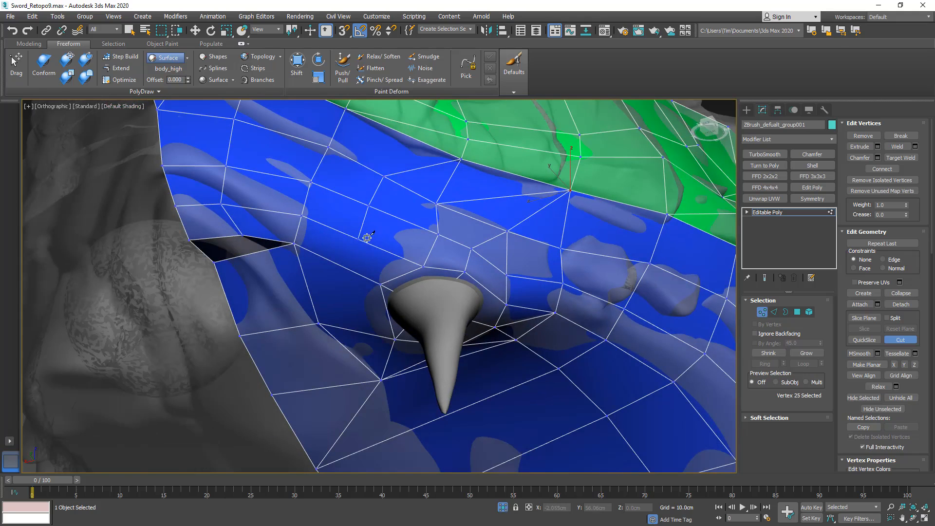
left_click(342, 267)
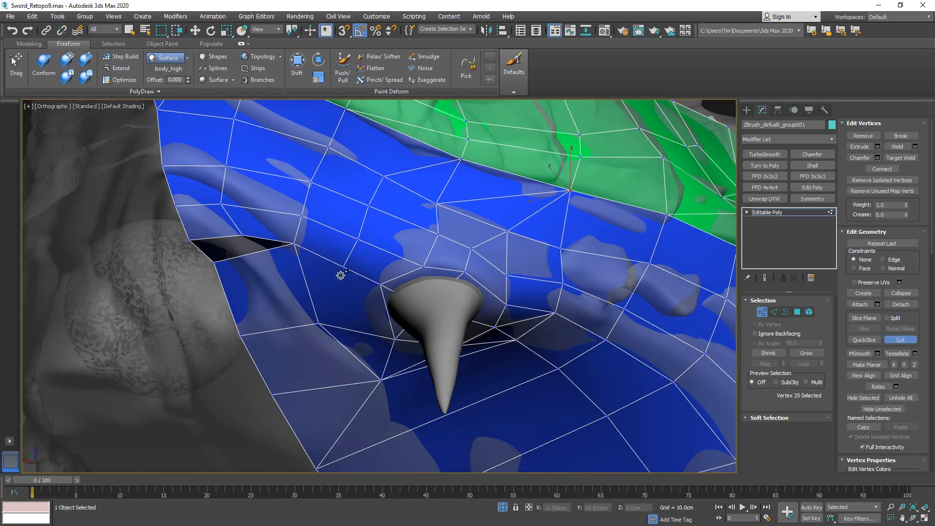
left_click(318, 324)
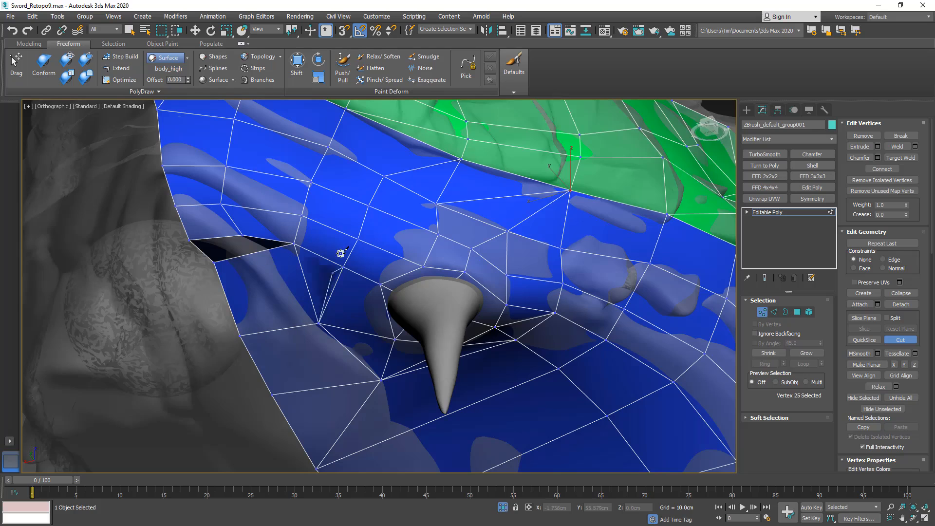
right_click(341, 252)
With PolyDraw Optimize, move the new lower cut vertices in front of the fang to round the surrounding loop.
middle_click_drag(369, 171, 366, 191, "alt")
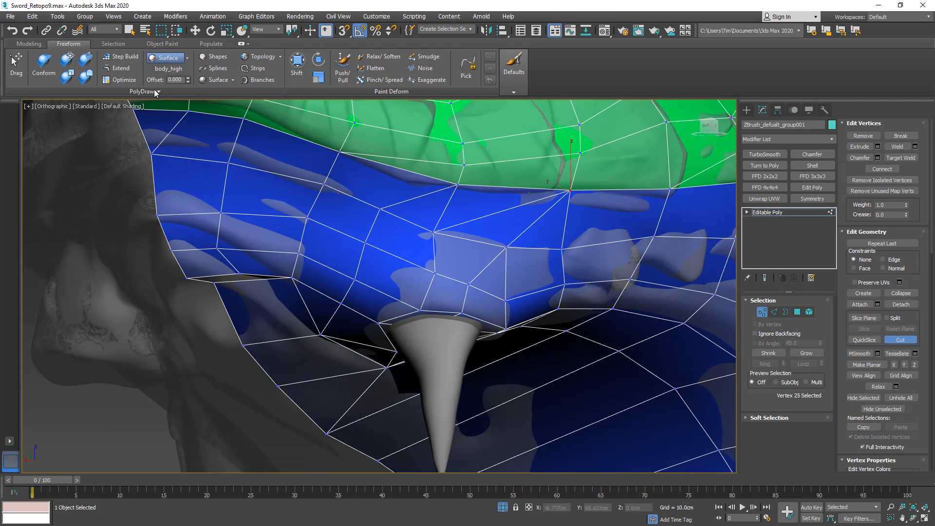
left_click(119, 79)
middle_click_drag(332, 220, 346, 247, "alt")
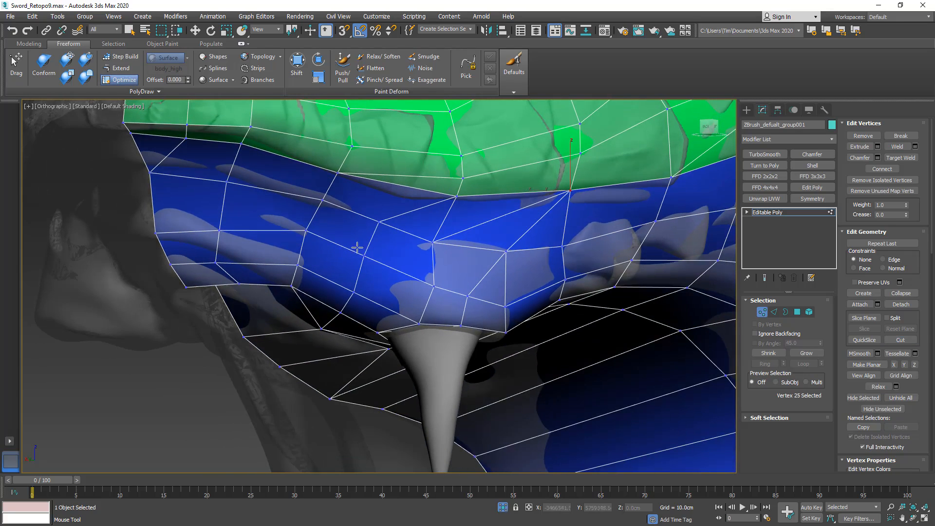
key("alt+x")
key("ctrl+a")
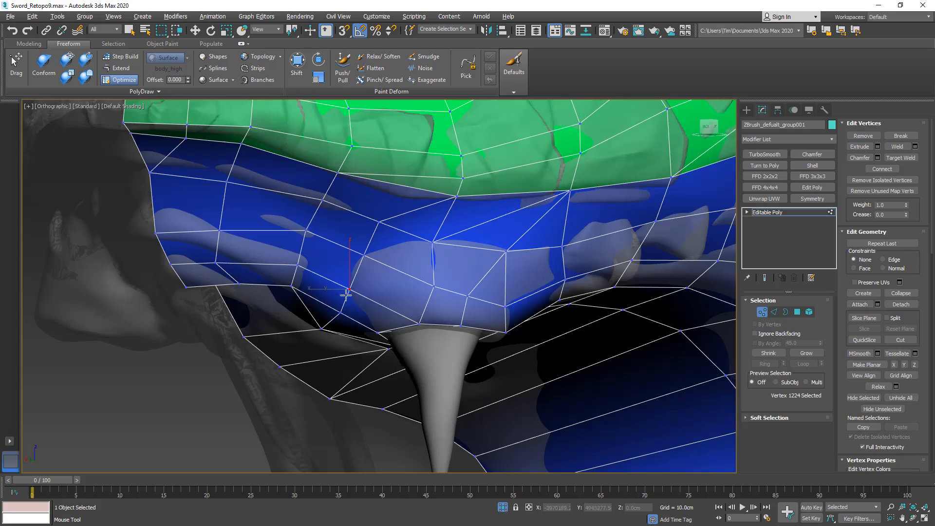
middle_click_drag(345, 295, 363, 292, "alt")
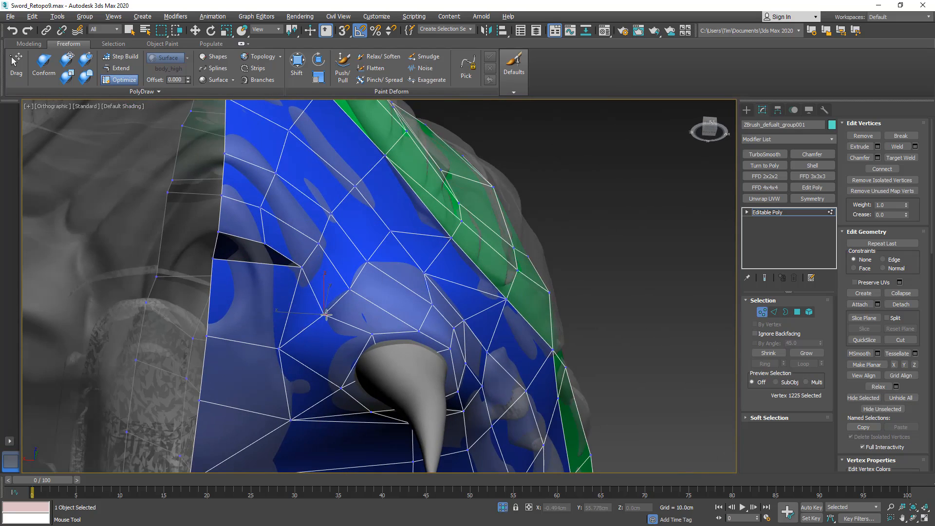
mouse_move(326, 314)
middle_mouse_down("alt")
mouse_move(307, 301)
mouse_move(330, 298)
mouse_move(324, 314)
middle_mouse_up("alt")
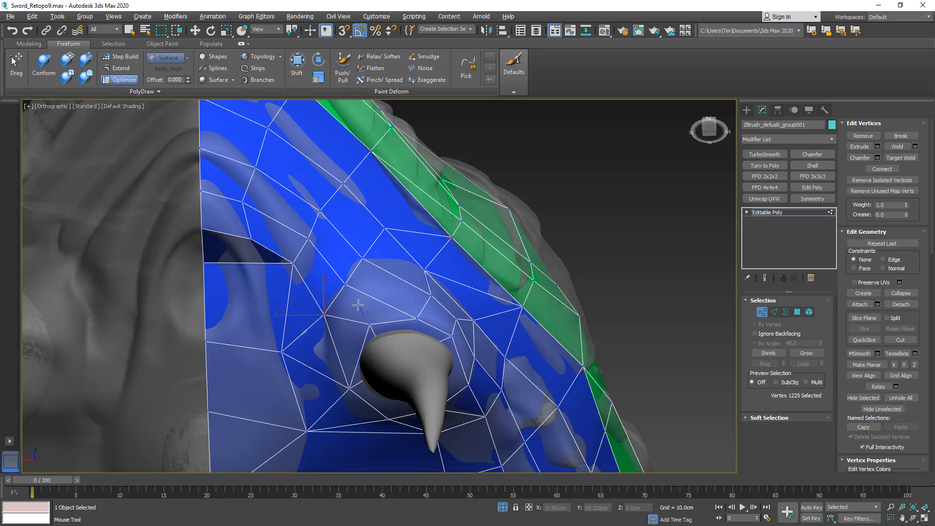
Reposition the vertex directly above the fang to even out the lip faces around it.
middle_click_drag(358, 305, 340, 277, "alt")
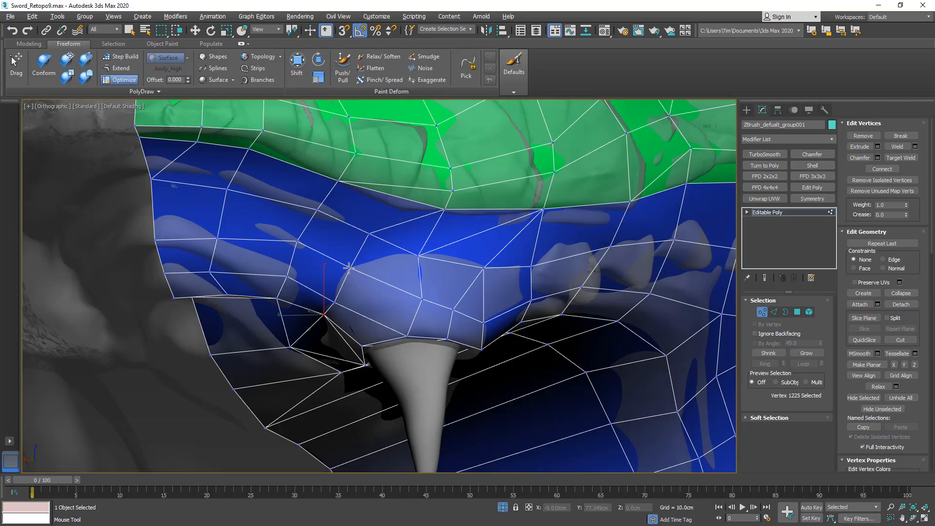
middle_click_drag(418, 262, 377, 254, "alt")
scroll(377, 255, "down", 3)
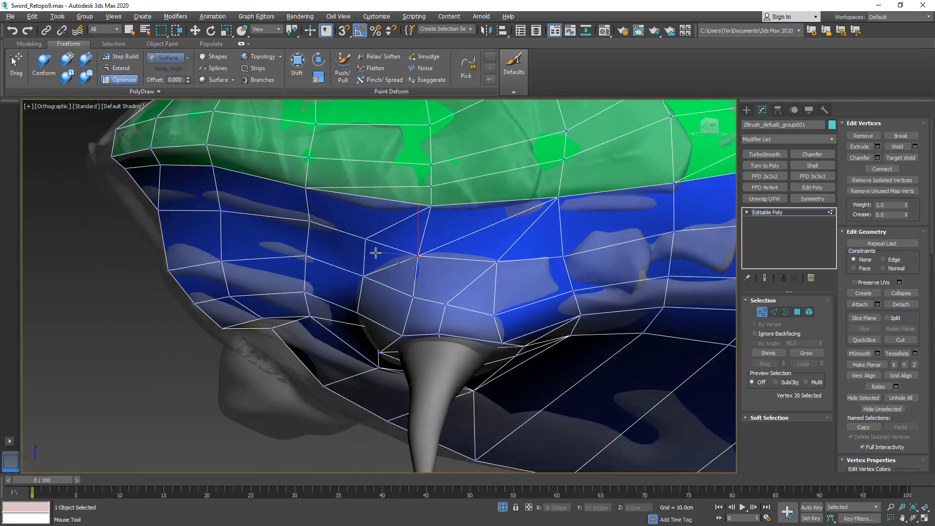
middle_click_drag(469, 279, 457, 302, "alt")
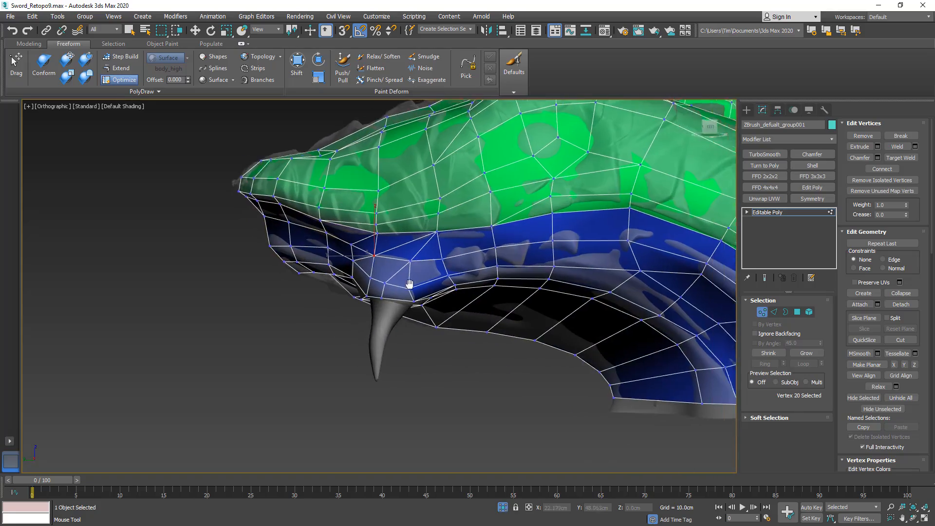
middle_click_drag(409, 284, 357, 393, "alt")
Move the vertices at the lower edge of the eye and just behind it to smooth the eye's surrounding edge flow.
middle_click_drag(374, 356, 388, 370)
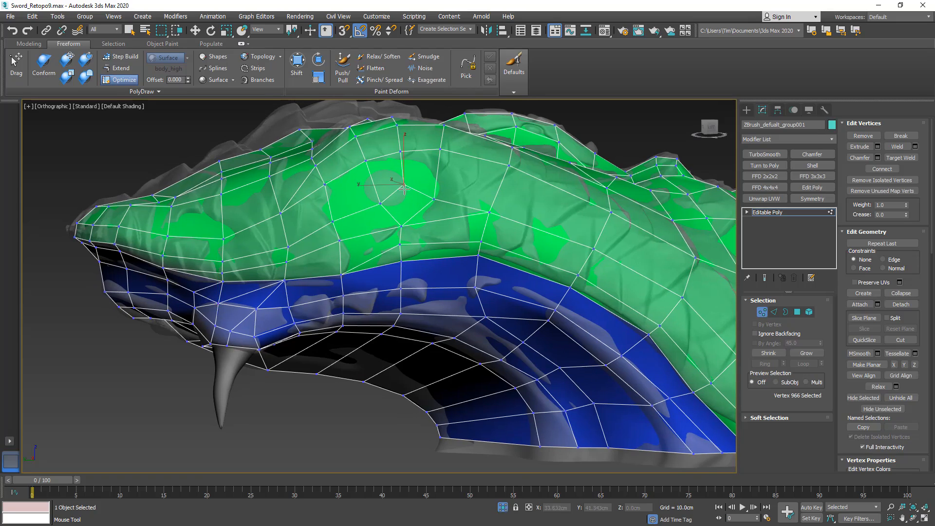
middle_click_drag(418, 198, 394, 224, "alt")
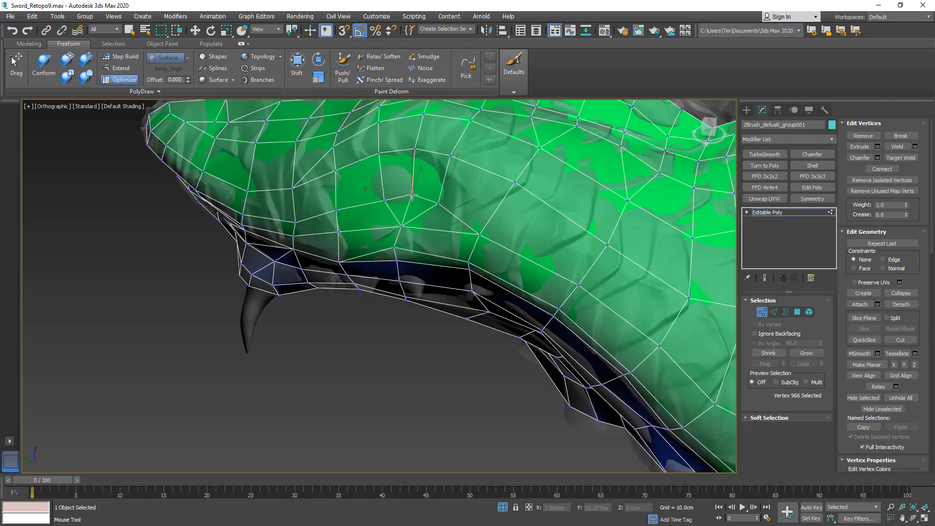
middle_click_drag(425, 194, 451, 155, "alt")
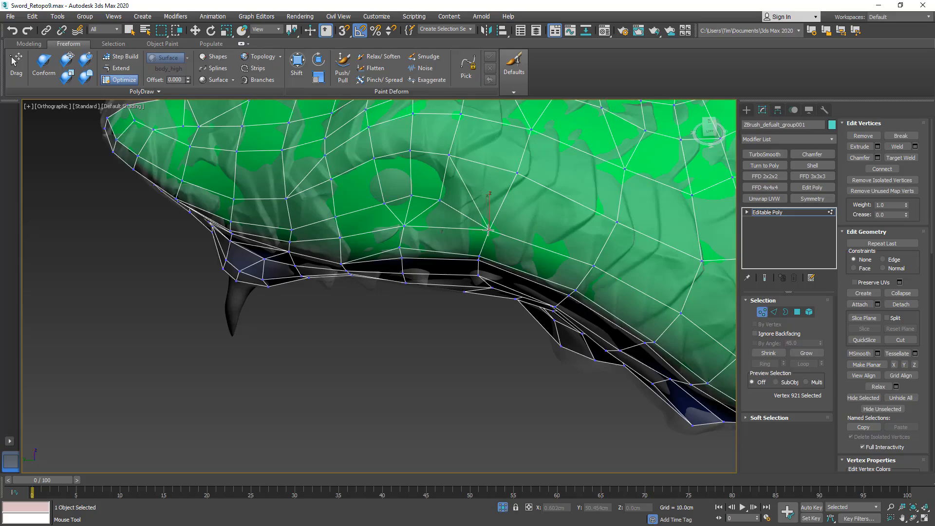
middle_click_drag(489, 230, 588, 268, "alt")
Shift vertices on the green cheek behind the jaw corner to even out the stretched faces.
left_click(437, 202)
left_click(449, 205)
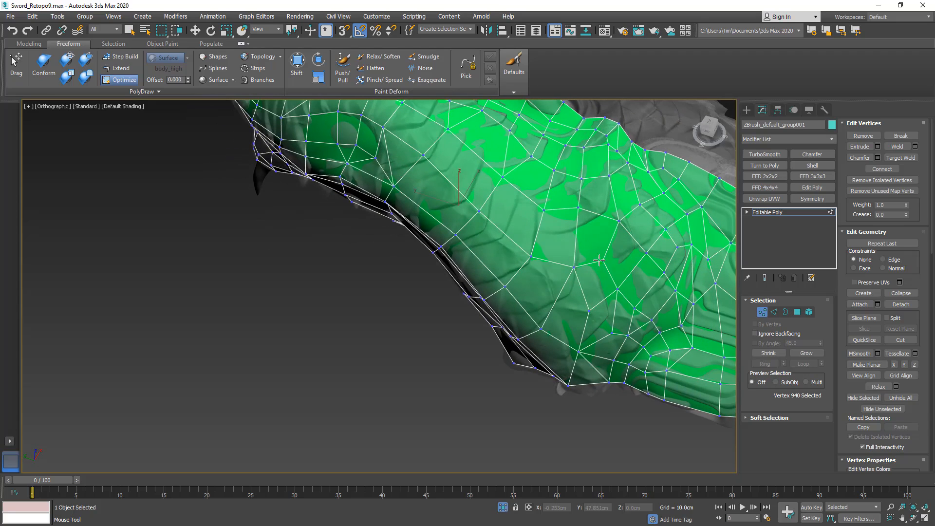
middle_click_drag(589, 307, 603, 273, "alt")
left_click_drag(618, 271, 609, 283)
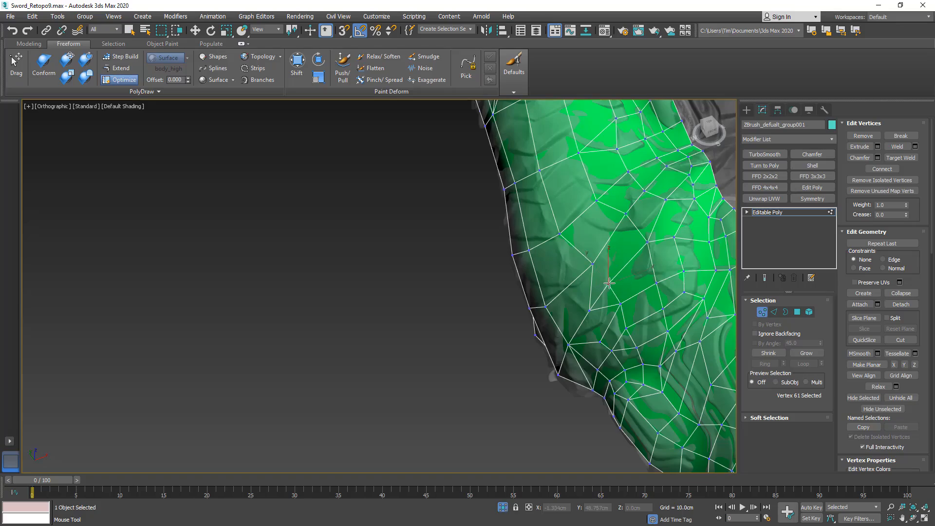
middle_click_drag(608, 288, 506, 236, "alt")
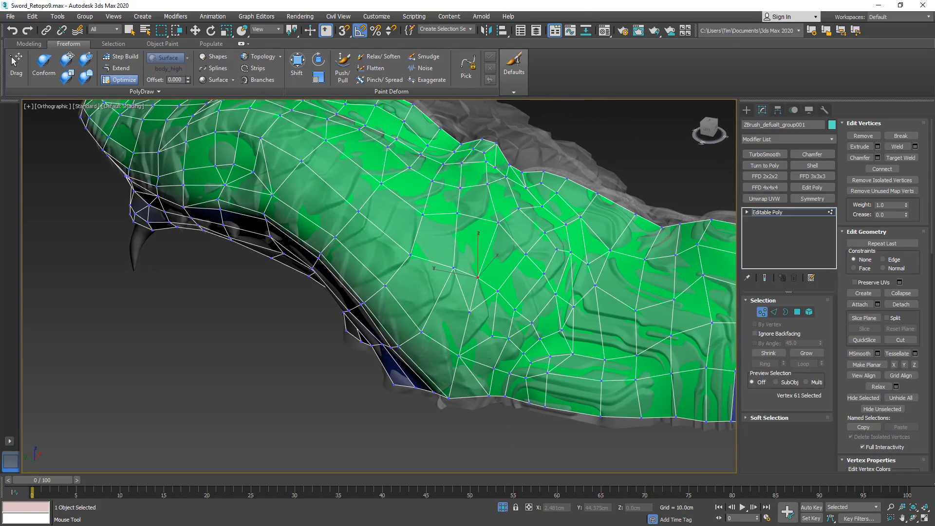
Save the scene as Sword_Retopo10.max and refine the neighbouring vertices where the cheek meets the neck.
key("ctrl+s")
left_click(478, 278)
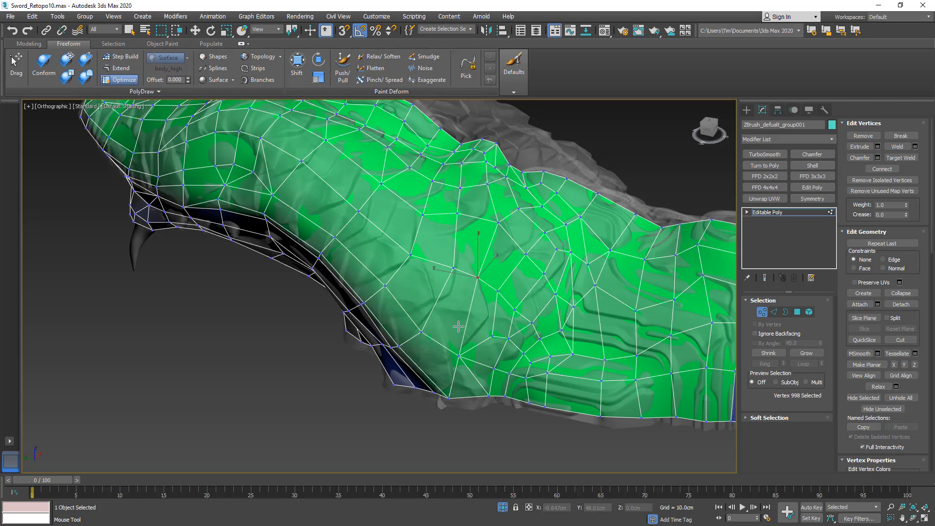
left_click(508, 337)
left_click(514, 309)
middle_click_drag(476, 287, 506, 312, "alt")
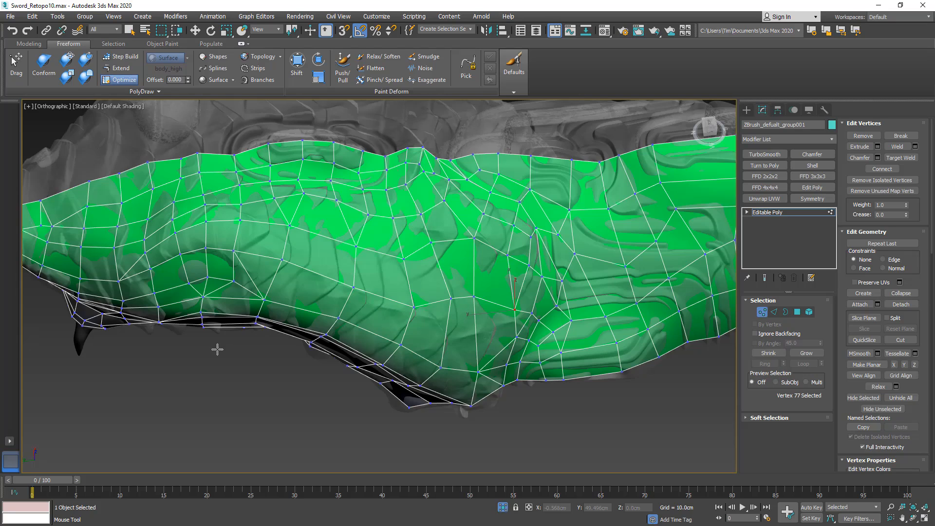
Nudge the vertex above the fang again and adjust the vertices on top of the snout.
middle_click_drag(217, 349, 478, 213, "alt")
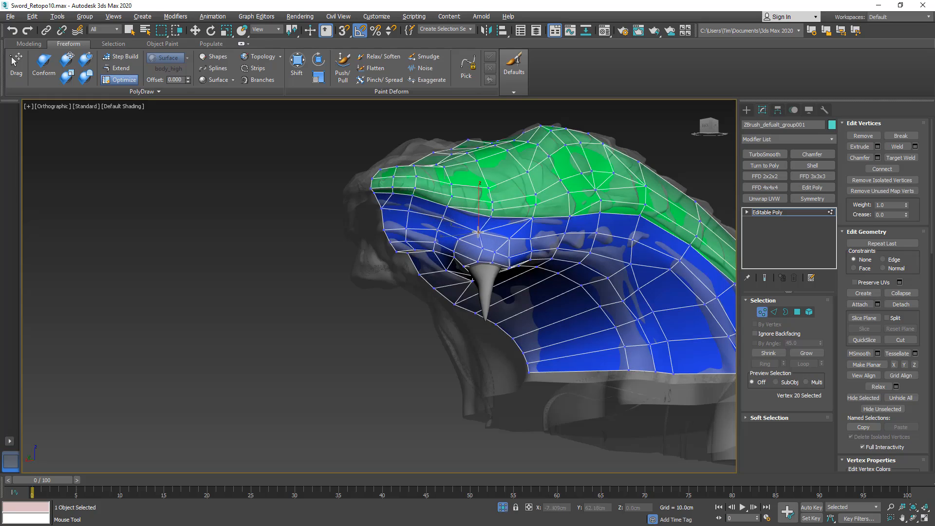
mouse_move(526, 271)
middle_mouse_down("alt")
mouse_move(476, 278)
mouse_move(528, 269)
middle_mouse_up("alt")
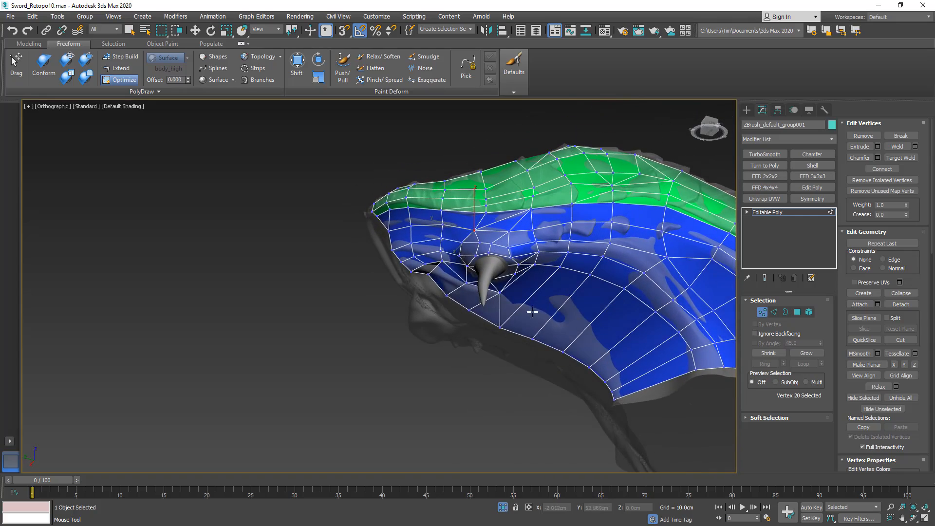
middle_click_drag(532, 312, 504, 407, "alt")
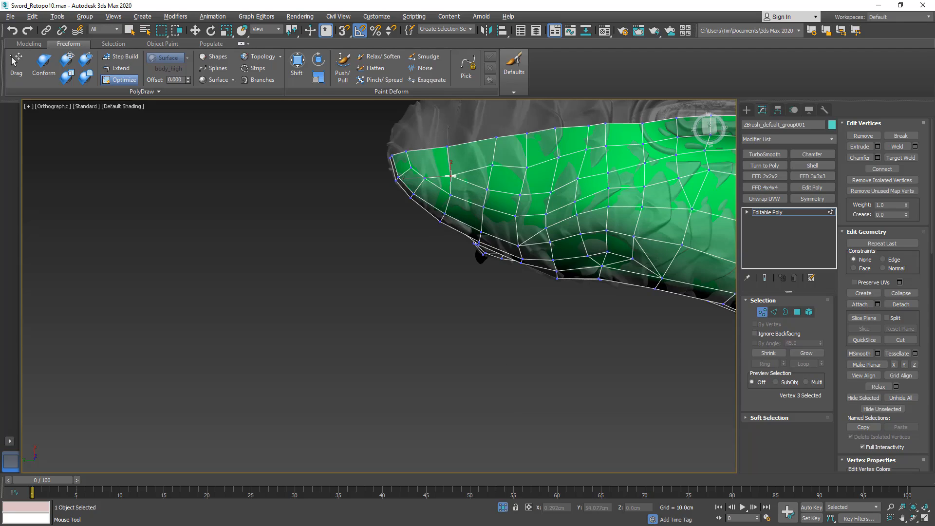
middle_click_drag(529, 221, 493, 263)
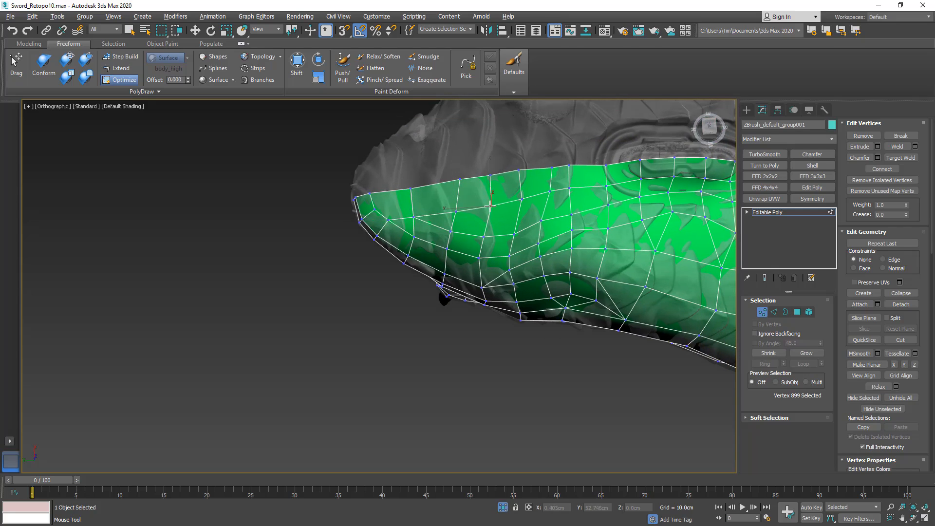
Adjust the vertex just below the mesh's centre border behind the brow to even out the dense faces there.
middle_click_drag(517, 213, 265, 237, "alt")
middle_click_drag(540, 254, 436, 247, "alt")
scroll(436, 248, "up", 2)
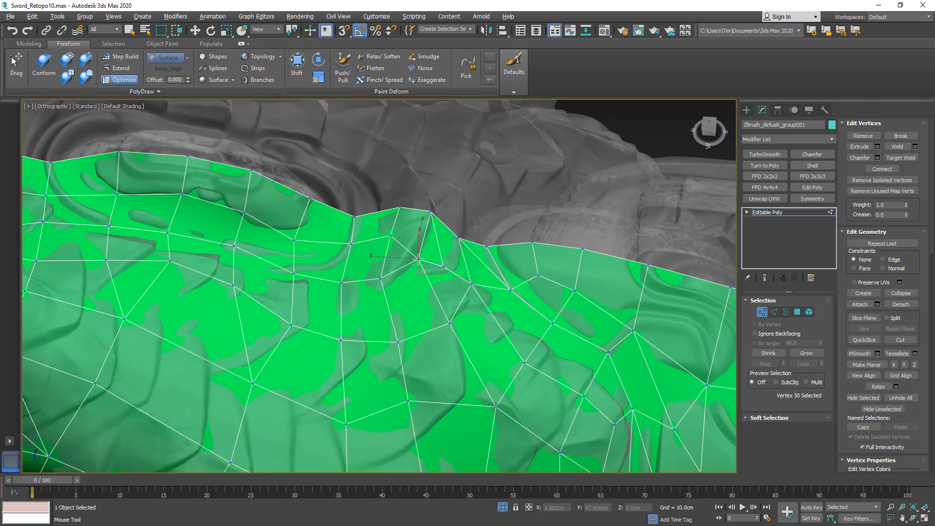
middle_click_drag(465, 268, 398, 239, "alt")
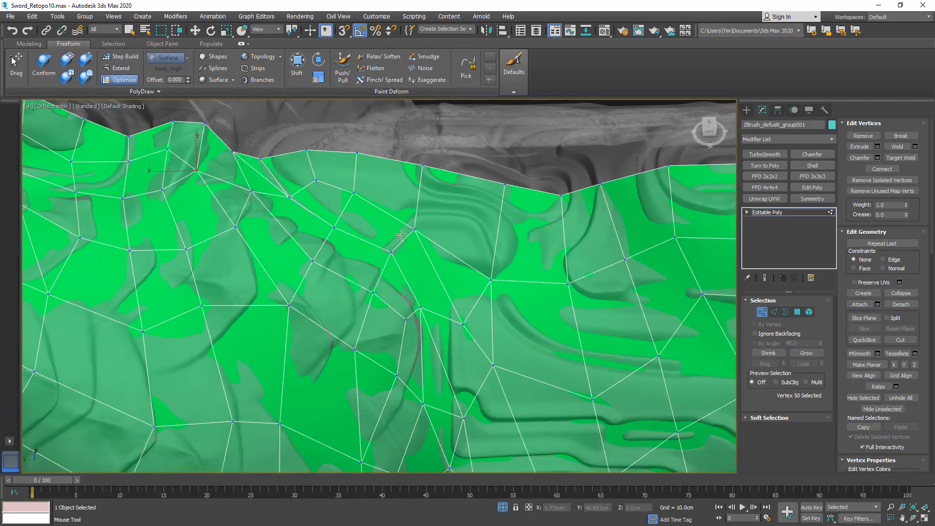
Move vertices along the front and lower rim of the blue recess and on the green-grey border beneath it.
scroll(397, 239, "down", 3)
middle_click_drag(463, 291, 490, 271)
middle_click_drag(503, 330, 133, 291)
middle_click_drag(529, 361, 162, 277)
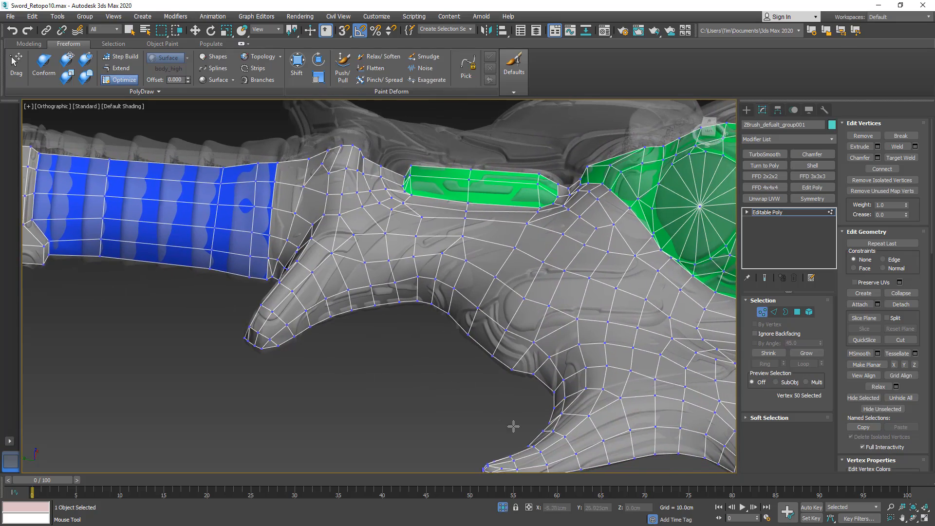
middle_click_drag(513, 427, 235, 406)
middle_click_drag(588, 382, 544, 342, "alt")
scroll(545, 341, "up", 3)
left_click(529, 319)
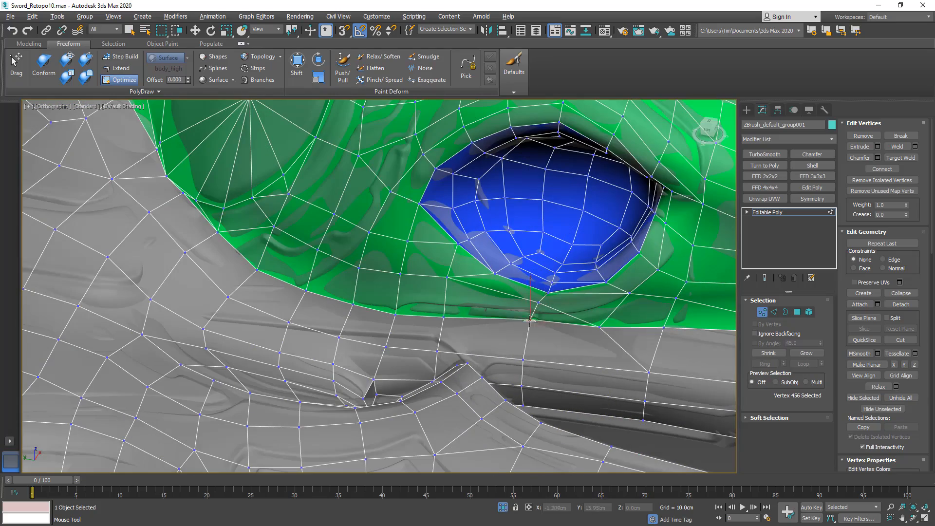
mouse_move(547, 306)
middle_mouse_down("alt")
mouse_move(505, 294)
mouse_move(534, 299)
middle_mouse_up("alt")
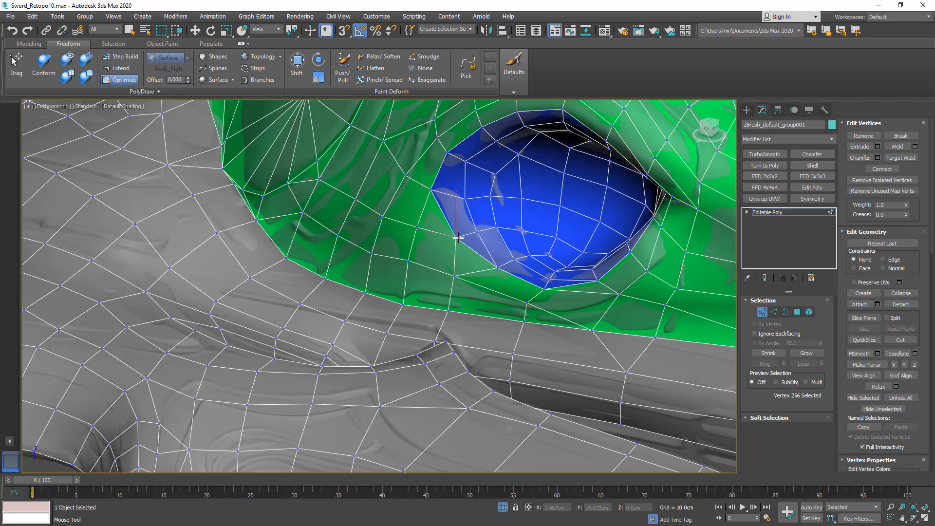
middle_click_drag(483, 251, 462, 246, "alt")
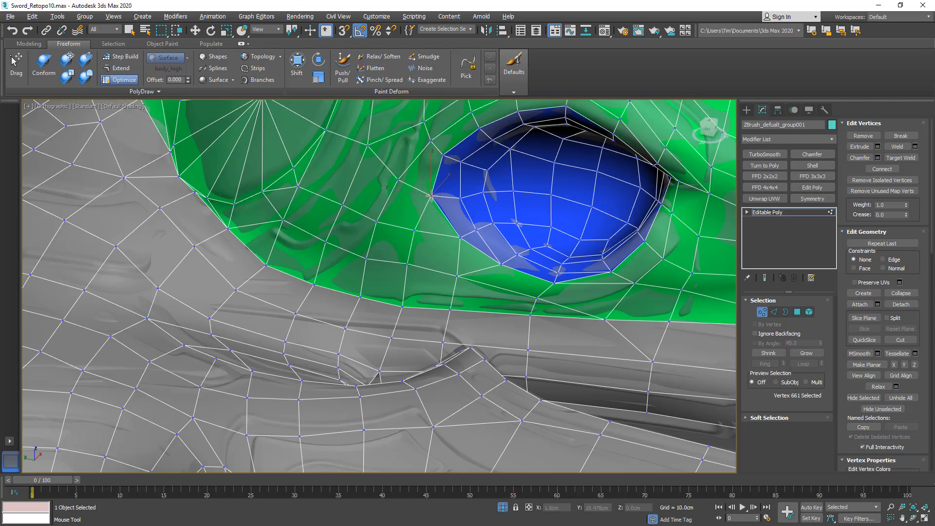
Save the scene as the next incremental version, Sword_Retopo11.max.
middle_click_drag(462, 201, 580, 287, "alt")
scroll(421, 306, "down", 5)
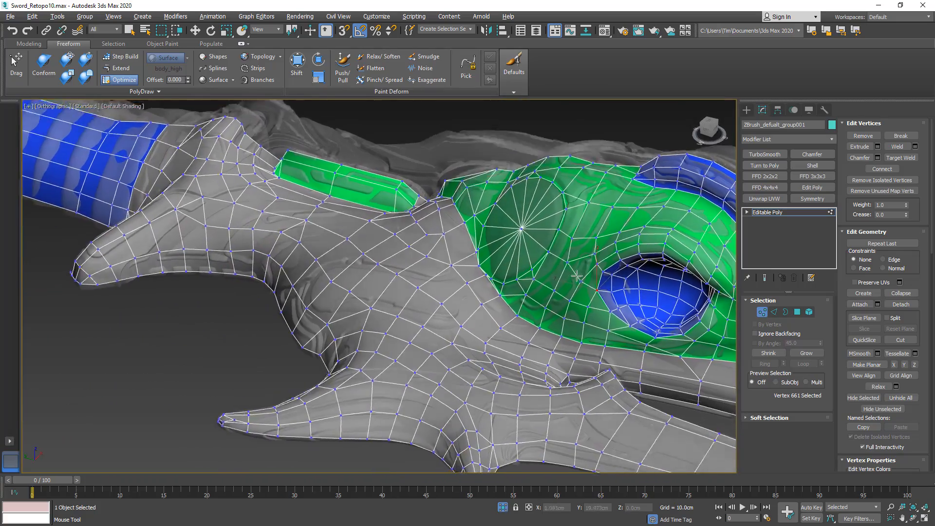
scroll(580, 286, "up", 2)
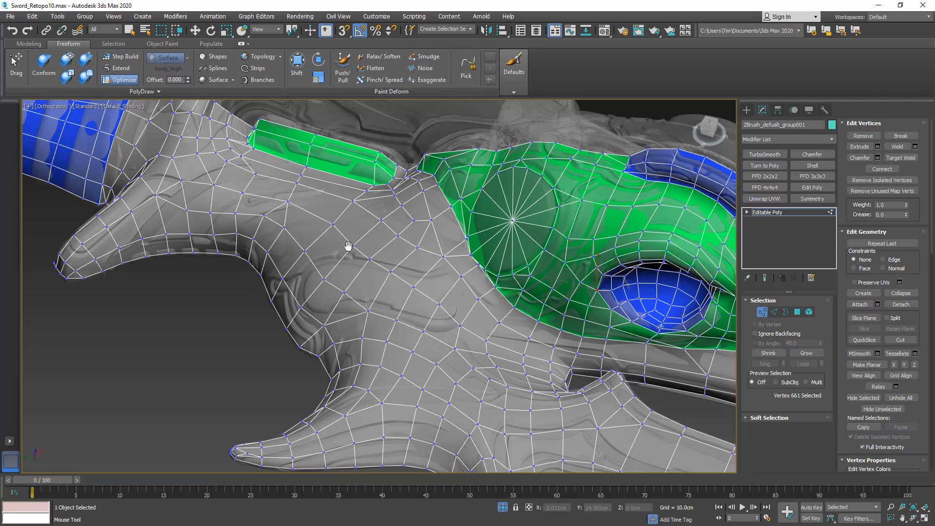
middle_click_drag(349, 246, 507, 274)
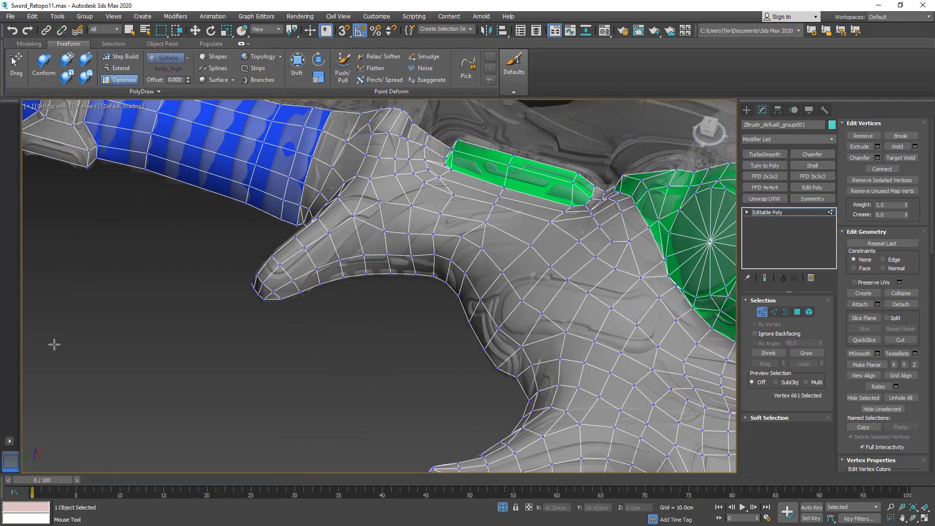
Hide the modeling ribbon, activate Move and leave vertex editing on the head's retopology mesh.
middle_click_drag(313, 376, 542, 405)
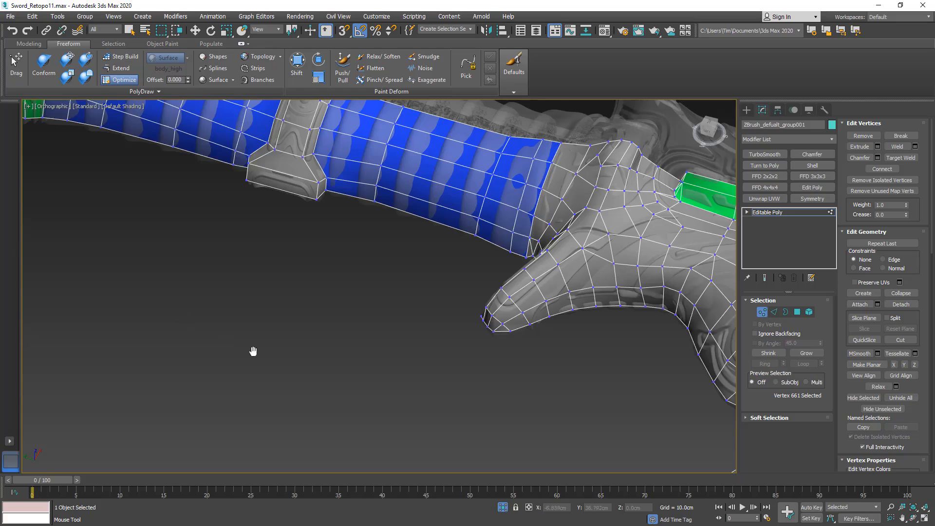
middle_click_drag(253, 351, 530, 408)
scroll(359, 334, "down", 5)
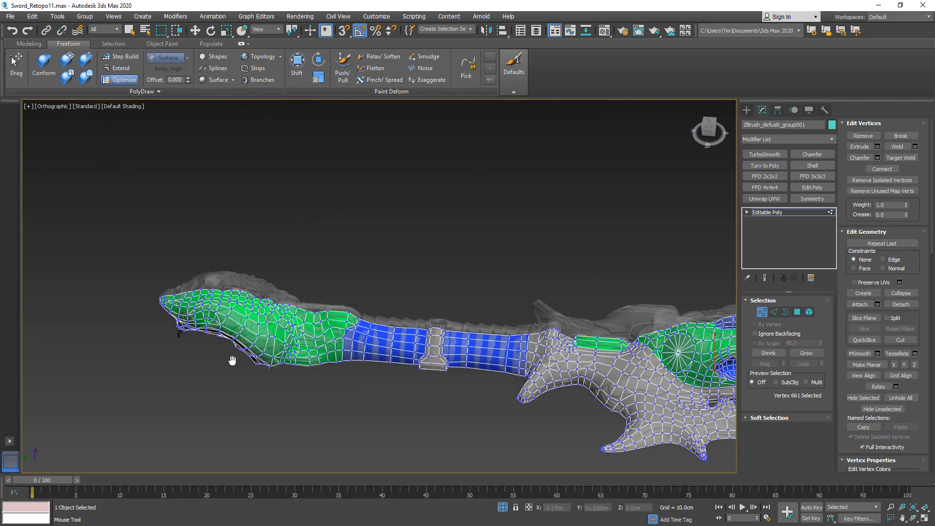
middle_click_drag(232, 361, 418, 292)
scroll(365, 379, "up", 5)
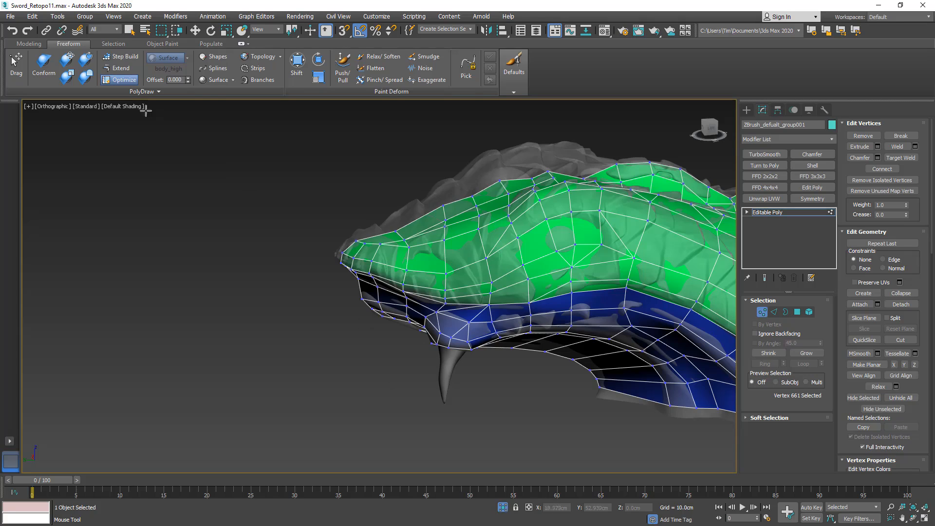
mouse_move(121, 72)
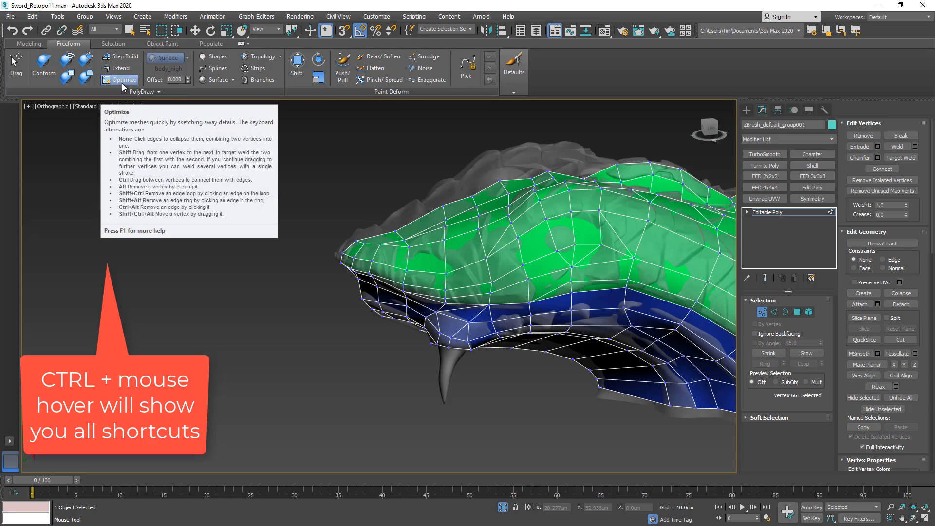
left_click(121, 82)
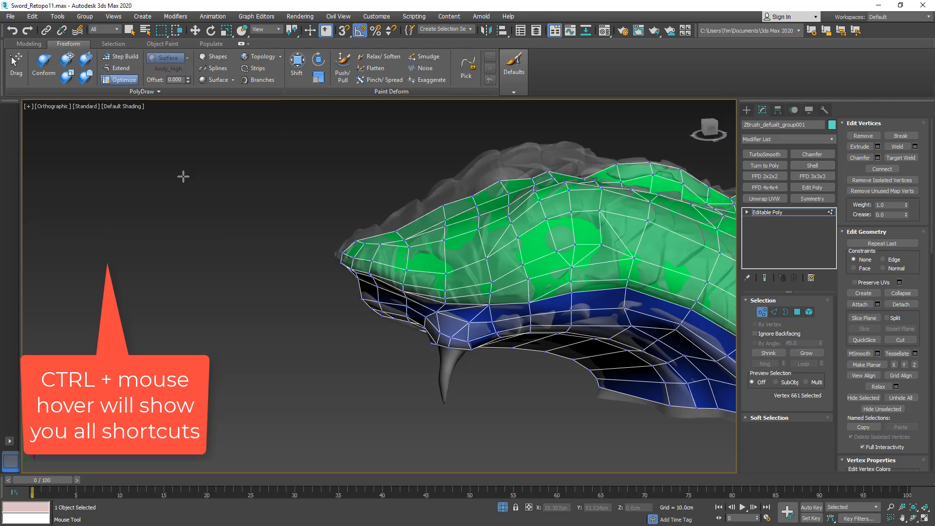
left_click(555, 31)
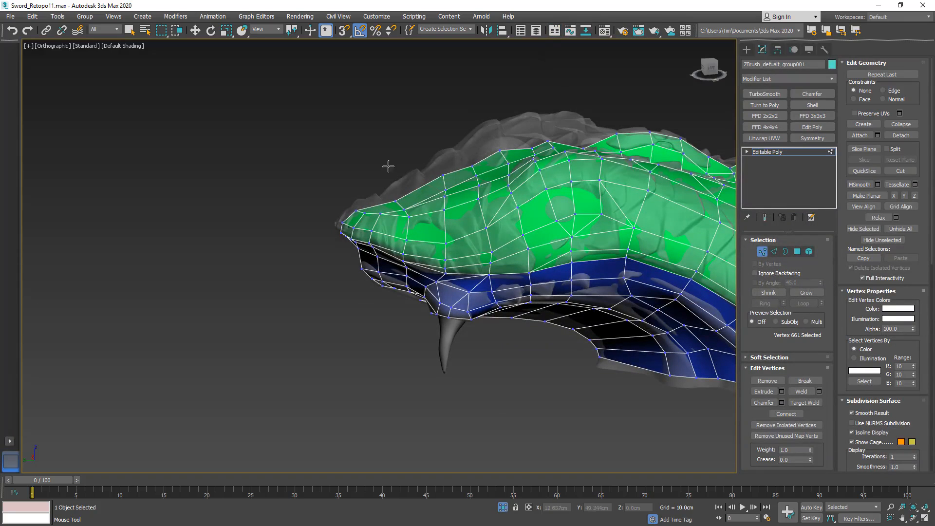
key("w")
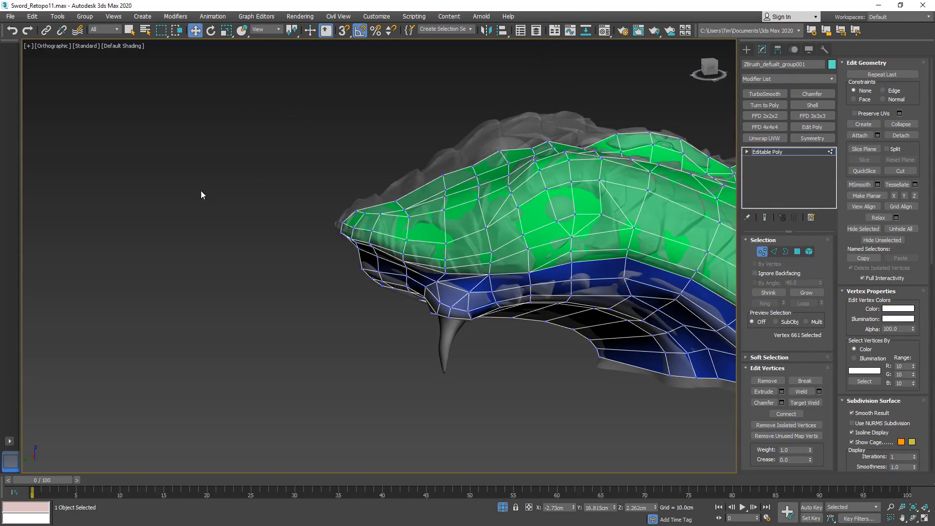
left_click(762, 252)
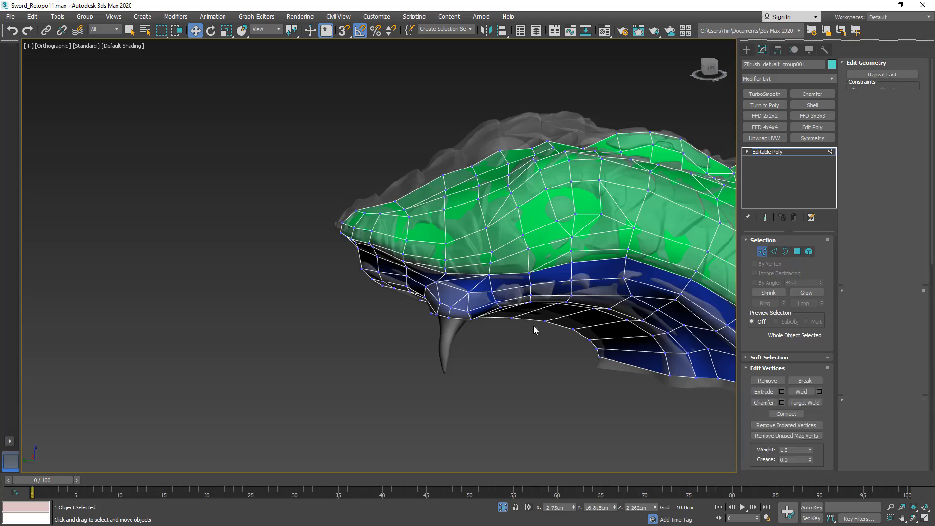
End isolation around the fangs and select the low-poly fang object Group10022.
left_click(447, 333)
scroll(446, 336, "up", 8)
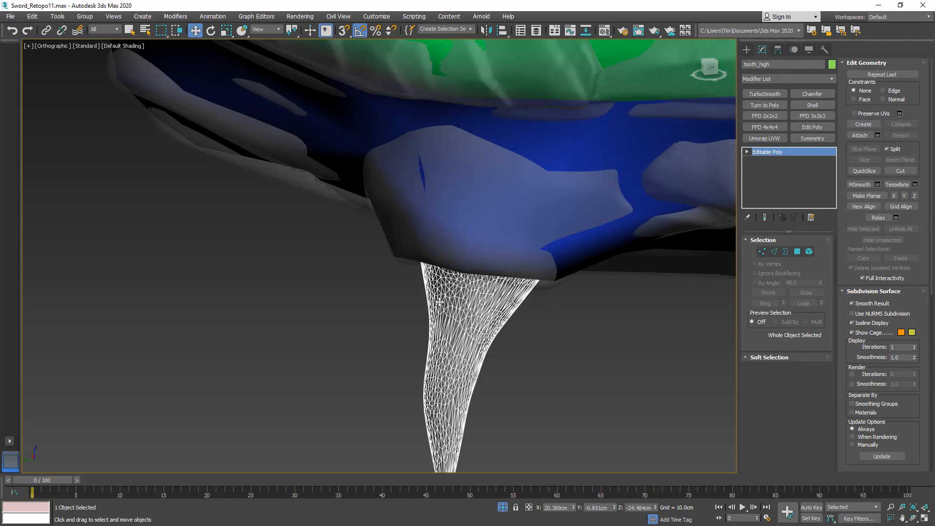
scroll(439, 301, "down", 8)
key("alt+q")
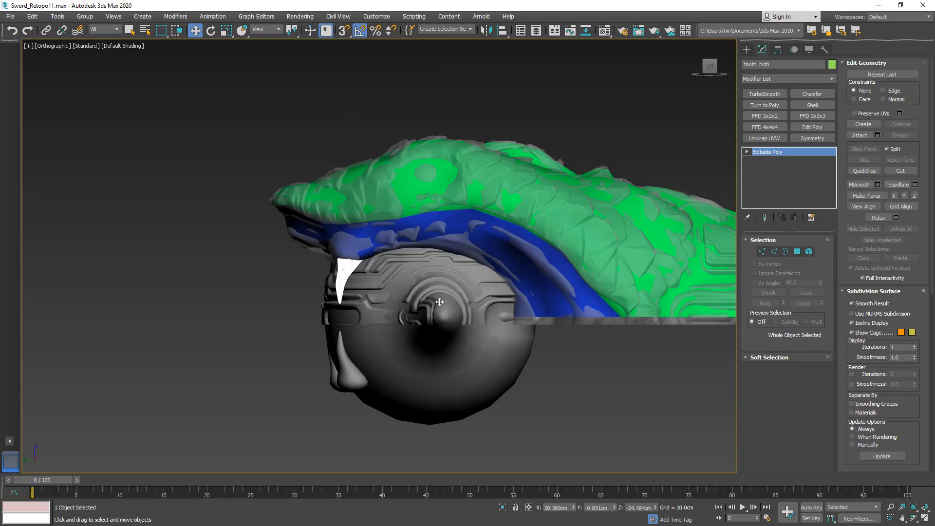
left_click(344, 357)
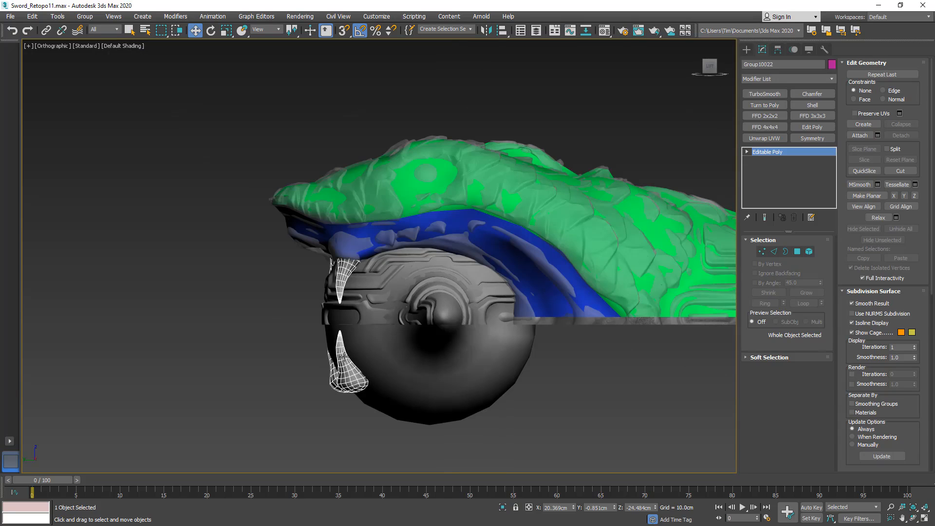
middle_click_drag(323, 297, 350, 304, "alt")
scroll(350, 304, "up", 5)
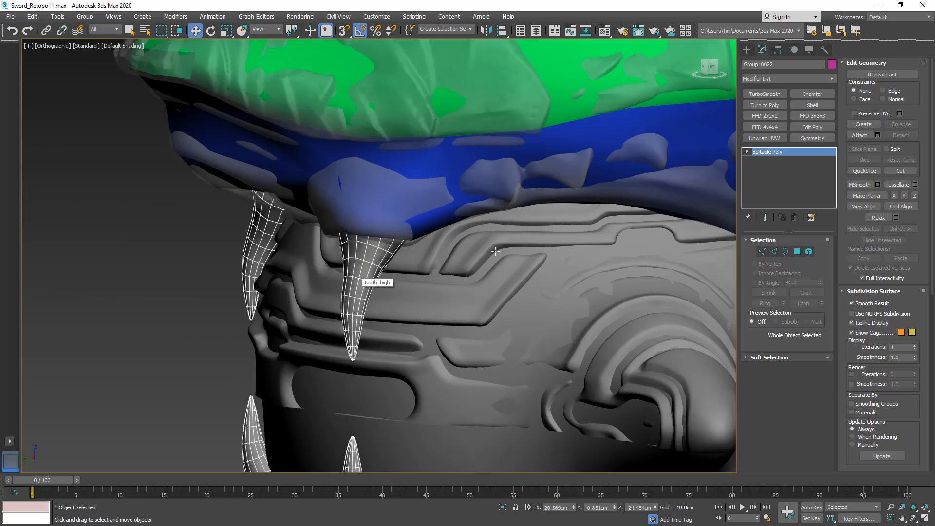
Save the scene as Sword_Retopo12.max and isolate the low-poly fangs with viewport statistics shown.
key("ctrl+s")
key("7")
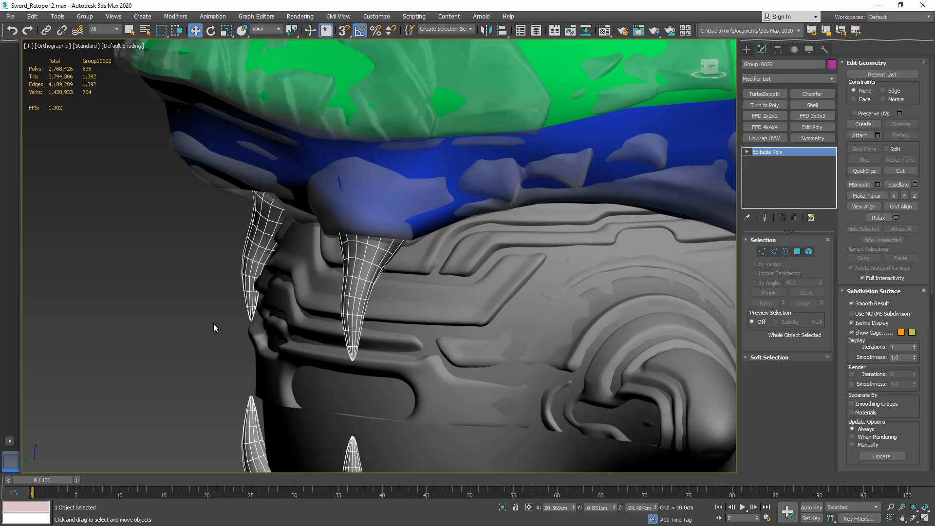
key("alt+q")
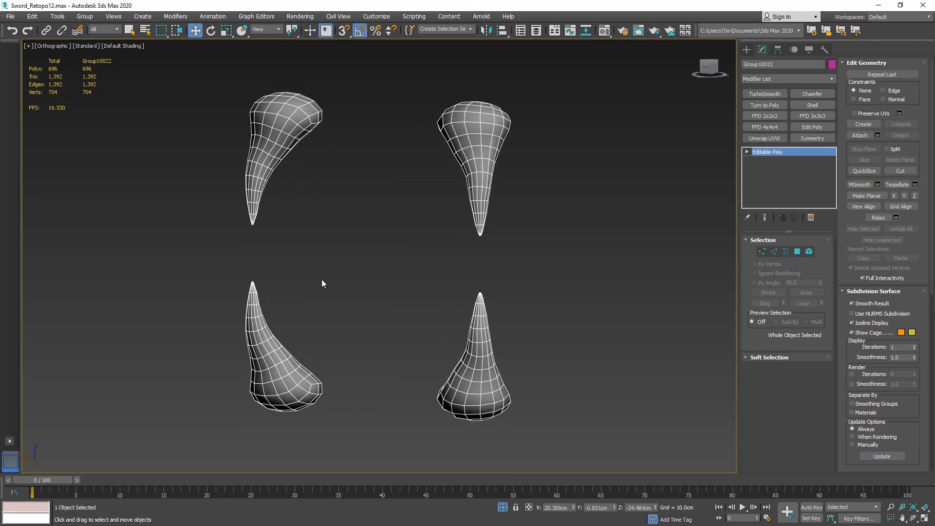
Set the fang object's pivot to the world origin, with X, Y and Z at 0.0 cm, using Affect Pivot Only.
scroll(504, 253, "down", 5)
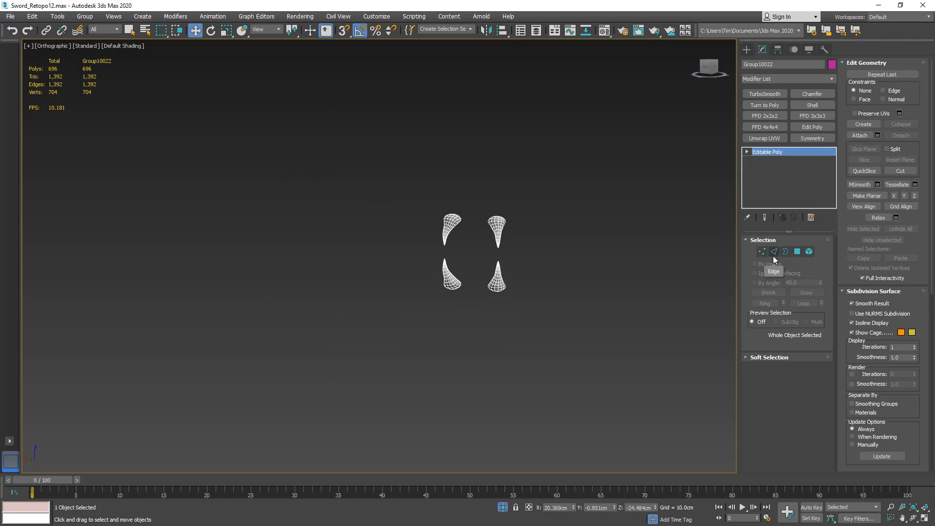
left_click(778, 48)
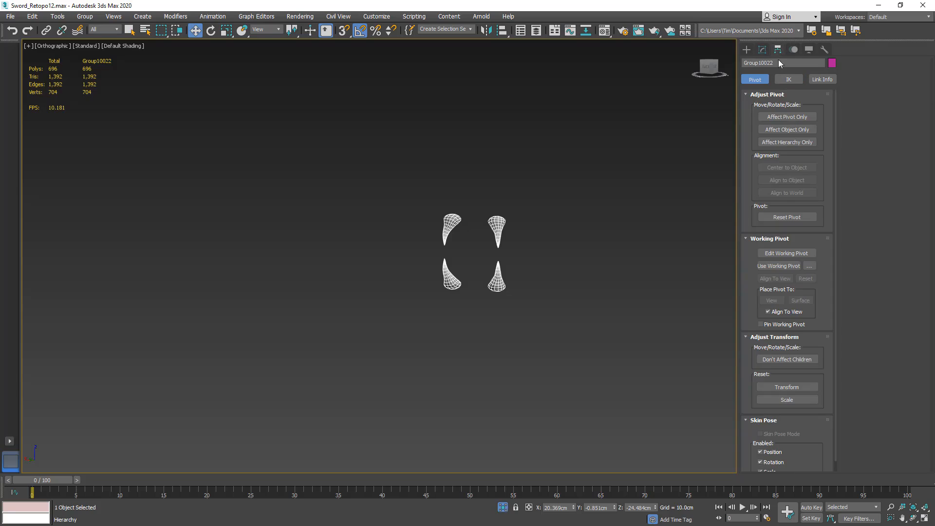
left_click(772, 120)
scroll(536, 250, "down", 6)
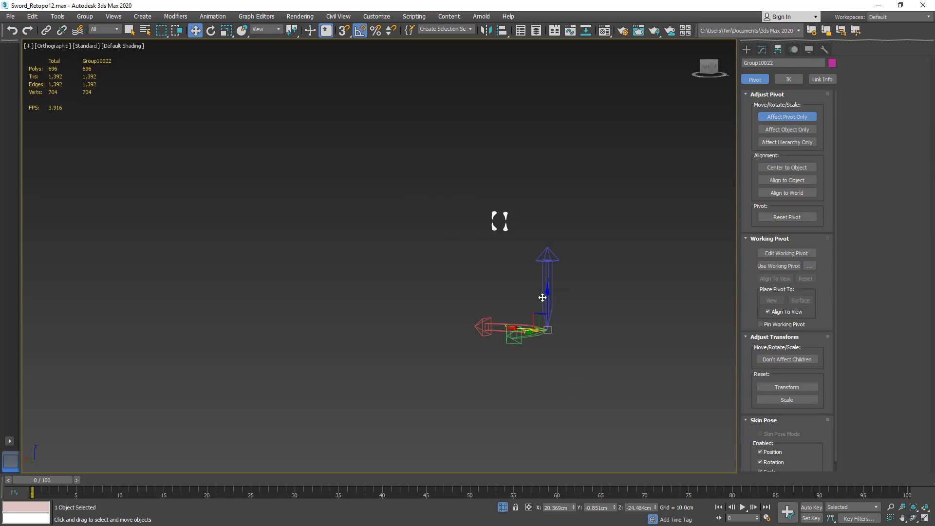
right_click(574, 508)
right_click(615, 509)
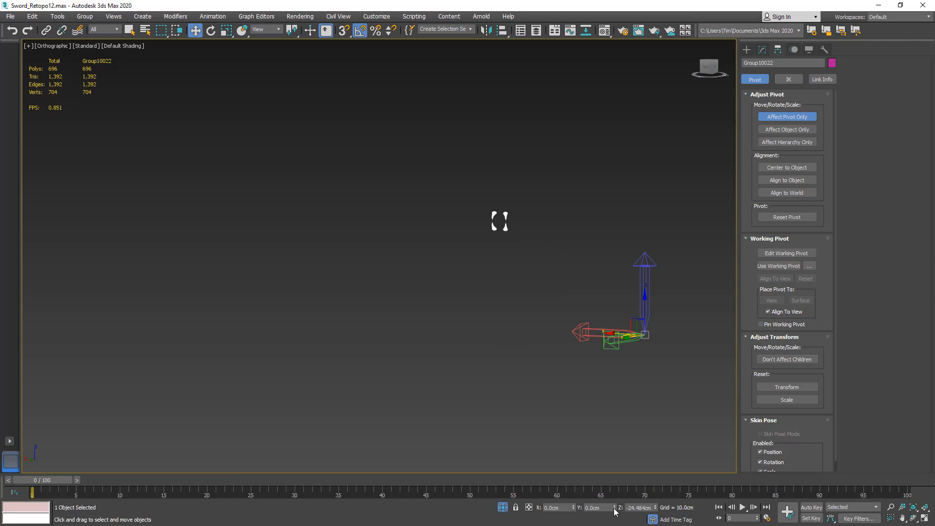
right_click(655, 508)
middle_click_drag(574, 311, 427, 335, "alt")
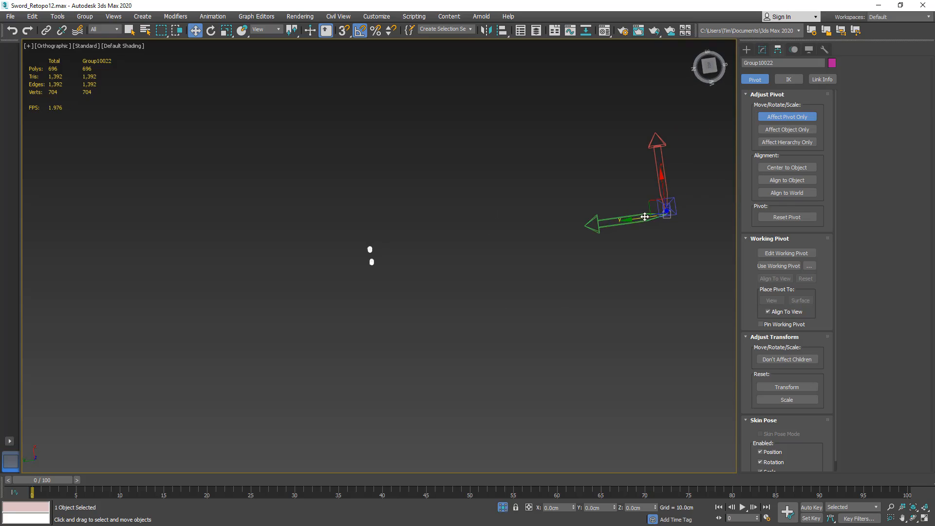
Move the fang object's pivot along Y to about 53.6 cm so it sits between the four fangs.
left_click_drag(639, 217, 341, 257)
middle_click_drag(418, 290, 451, 246, "alt")
scroll(335, 274, "up", 6)
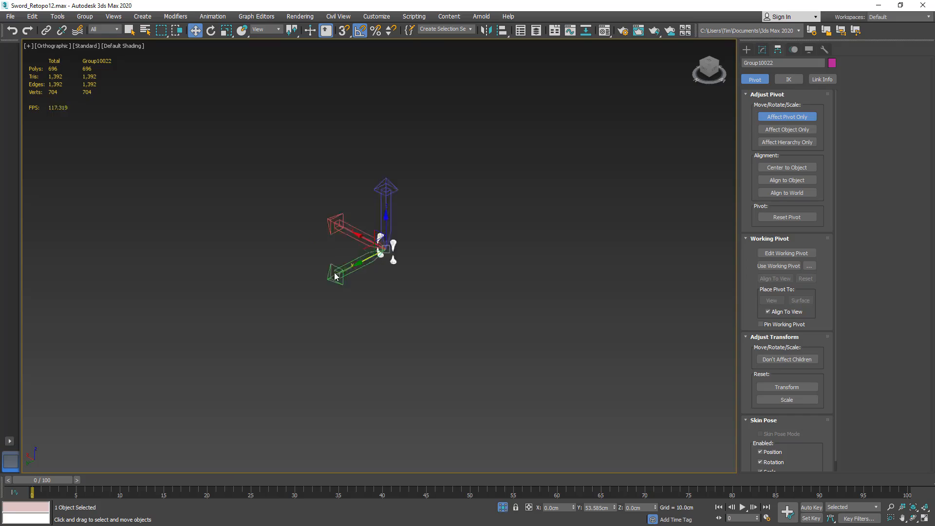
scroll(596, 204, "down", 1)
scroll(596, 174, "up", 2)
middle_click_drag(597, 177, 534, 264)
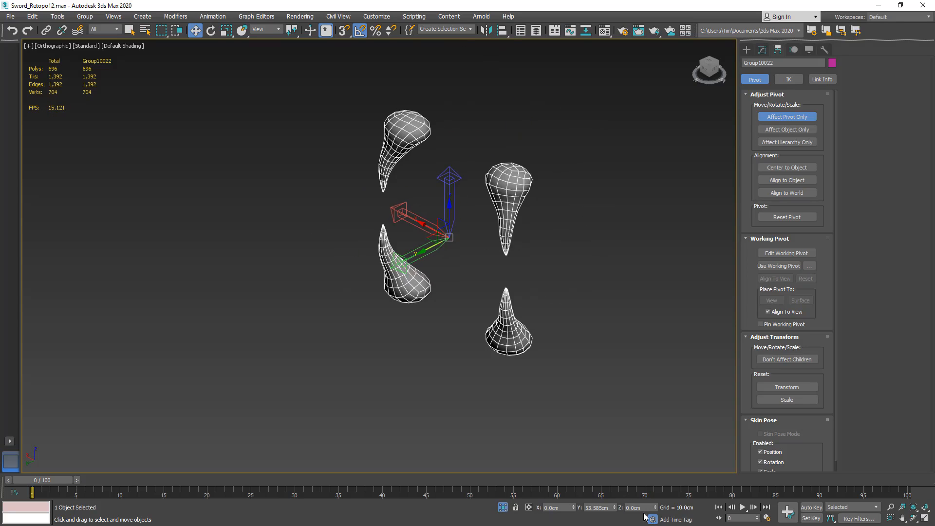
middle_click_drag(491, 327, 463, 311, "alt")
Finish pivot editing, return to the modifier settings and save the scene as Sword_Retopo13.max.
left_click(776, 118)
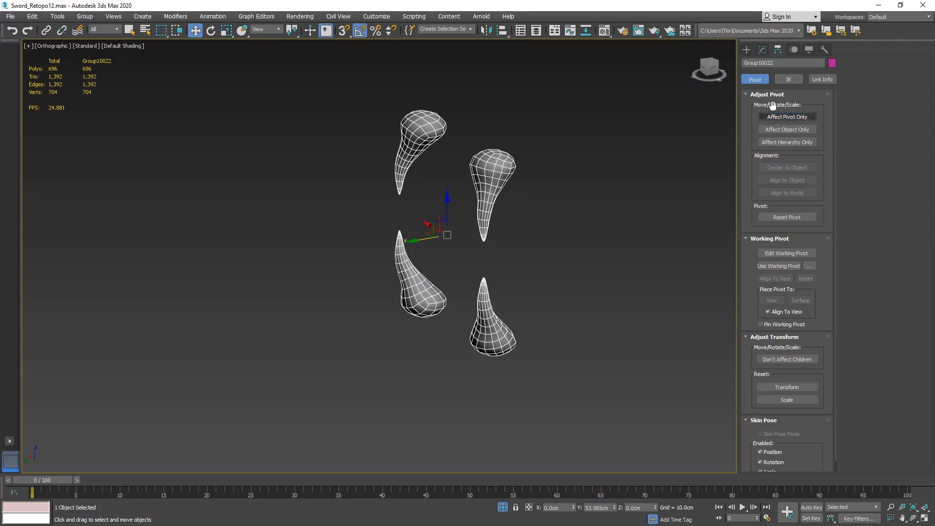
left_click(761, 51)
scroll(487, 204, "up", 4)
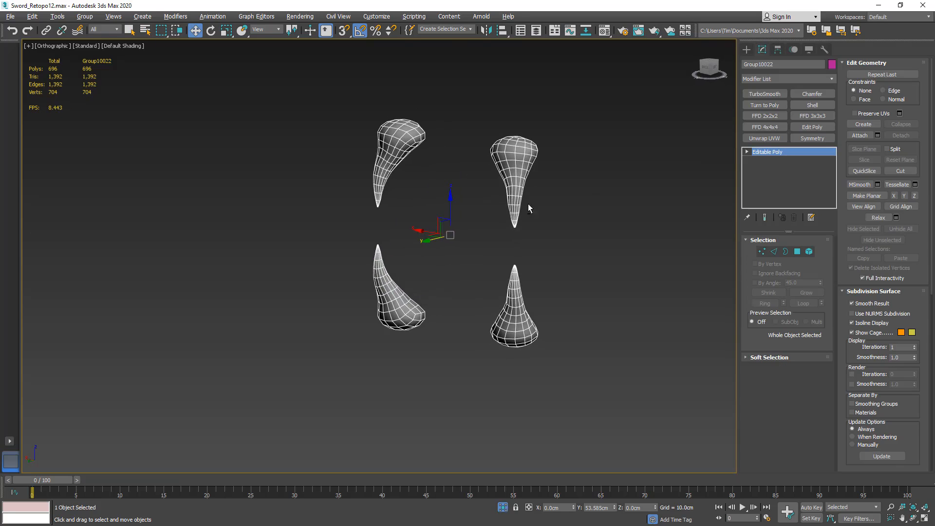
scroll(536, 203, "up", 1)
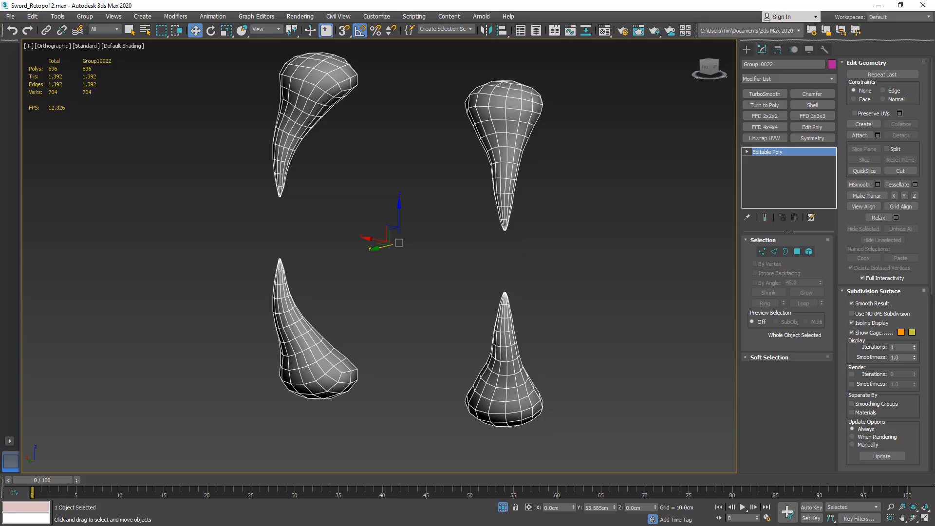
key("ctrl+s")
Select two polygons on top of one upper fang's root and grow the selection twice.
left_click(797, 251)
middle_click_drag(494, 147, 469, 217, "alt")
scroll(527, 227, "up", 4)
left_click(517, 244)
left_click(530, 252, "ctrl")
left_click(811, 292)
left_click(811, 292)
Add the missed polygons around the root cap to the selection and grow it by one more ring.
middle_click_drag(497, 282, 536, 265, "alt")
left_click_drag(463, 270, 451, 275, "ctrl")
middle_click_drag(597, 263, 509, 307, "alt")
left_click(555, 278, "ctrl")
left_click(575, 281, "ctrl")
mouse_move(583, 300)
middle_mouse_down("alt")
mouse_move(591, 275)
mouse_move(637, 232)
middle_mouse_up("alt")
left_click(806, 293)
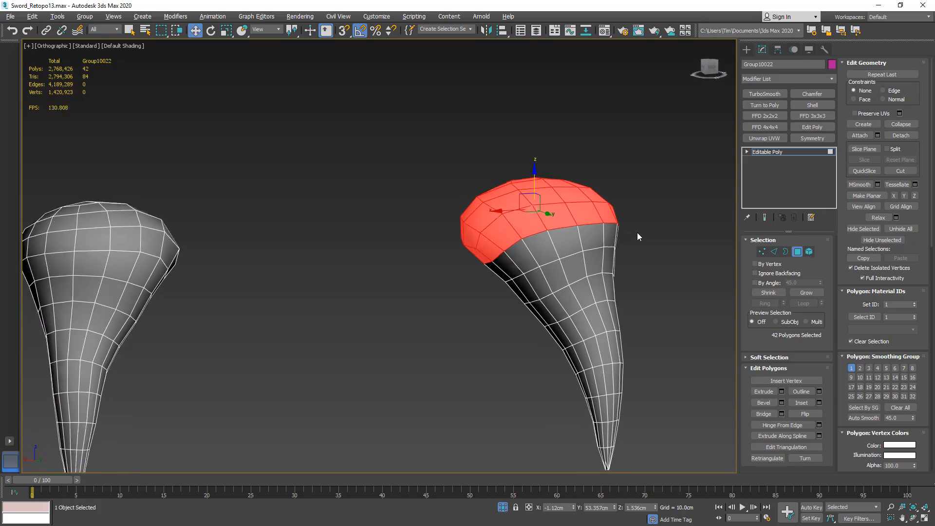
Check the selected root cap against the surrounding jaw outside isolation, testing one extra ring and viewing it in wireframe.
key("alt+q")
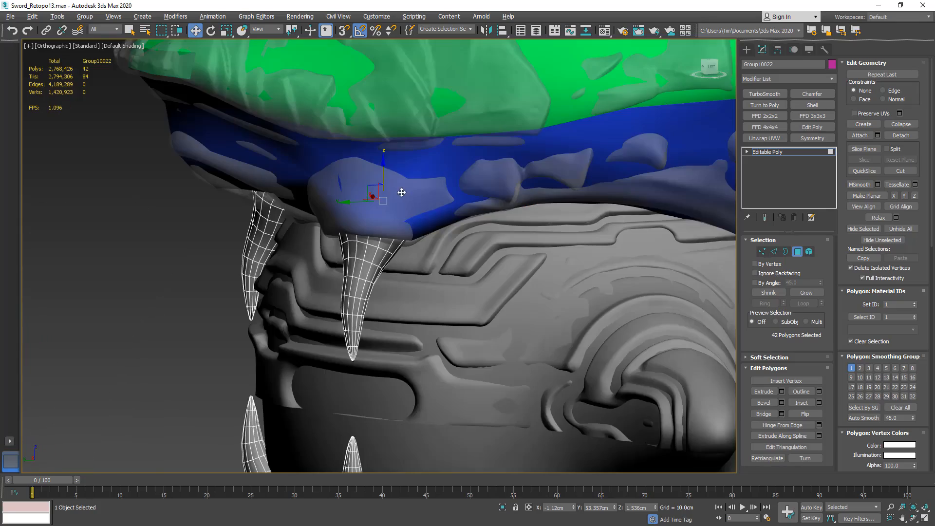
middle_click_drag(401, 193, 501, 163, "alt")
scroll(393, 195, "up", 5)
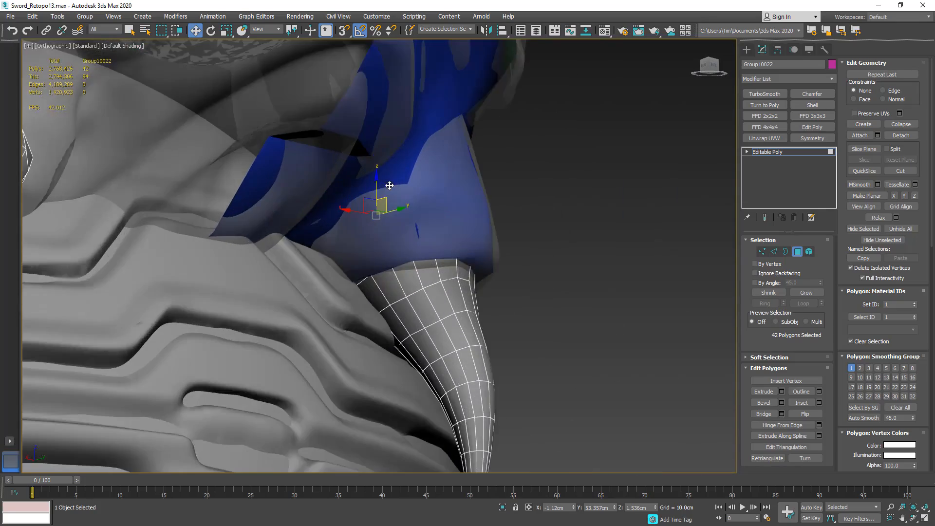
middle_click_drag(390, 186, 348, 268, "alt")
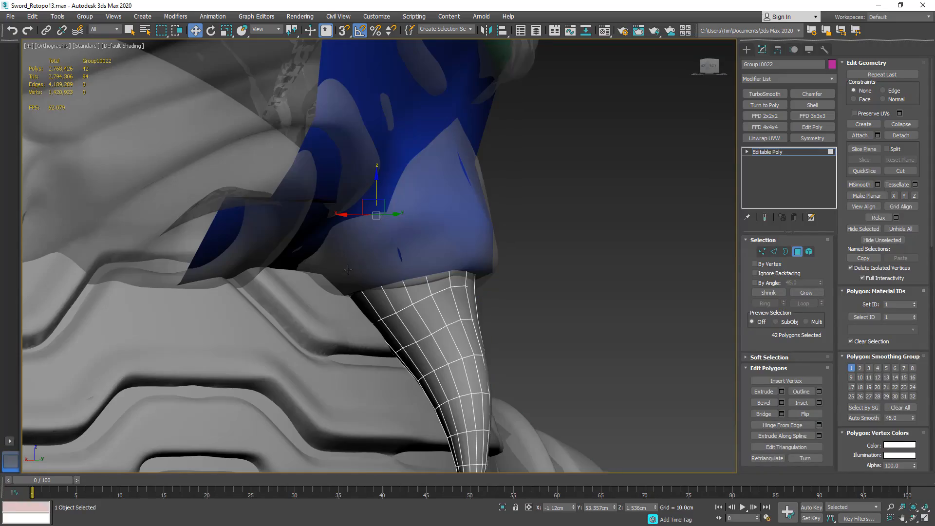
left_click(805, 292)
middle_click_drag(363, 214, 361, 272, "alt")
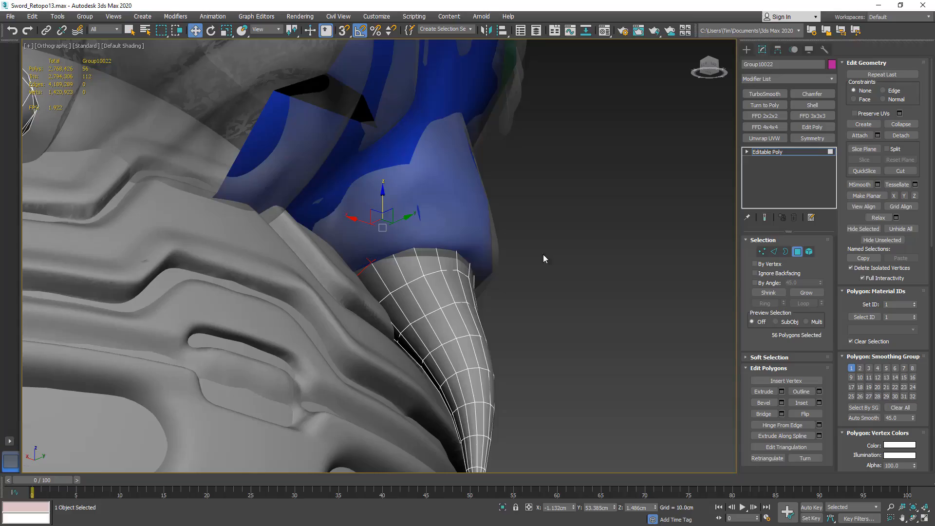
key("F3")
left_click(768, 293)
middle_click_drag(674, 270, 456, 251, "alt")
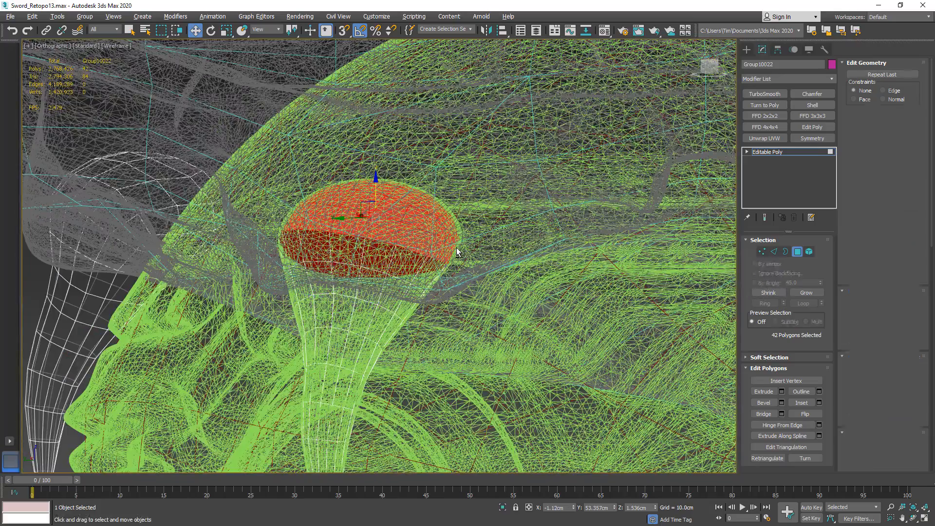
Isolate the fangs again and delete the selected root cap polygons hidden inside the jaw.
key("alt+q")
scroll(447, 192, "down", 3)
middle_click_drag(448, 192, 585, 320, "alt")
key("Delete")
scroll(408, 195, "down", 3)
Delete the polygons forming the same upper fang's pointed tip and restore shaded display.
middle_click_drag(627, 376, 516, 217)
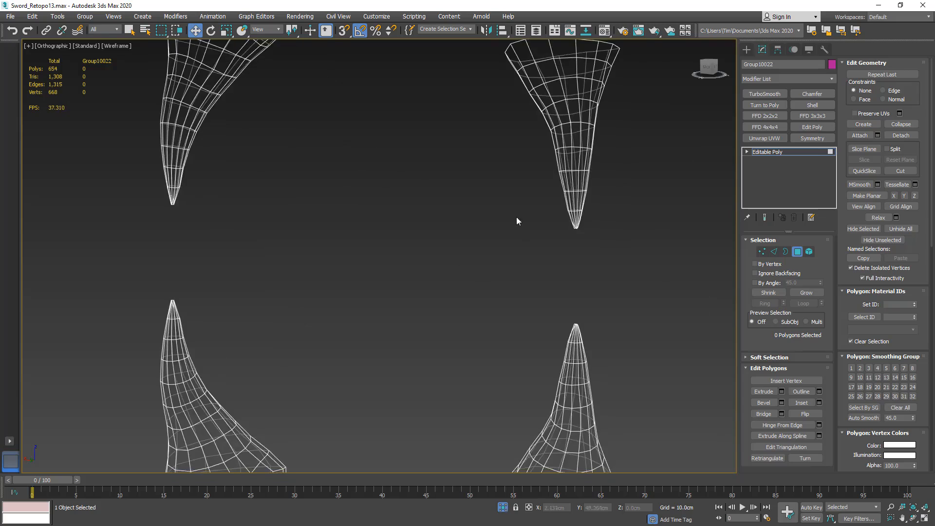
scroll(557, 225, "up", 8)
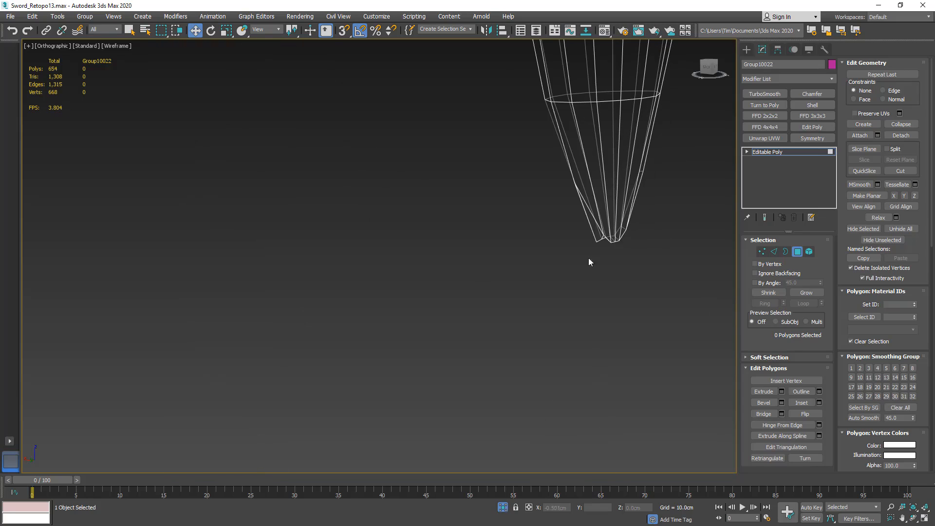
left_click_drag(667, 167, 527, 265)
scroll(527, 263, "down", 3)
middle_click_drag(526, 264, 485, 262, "alt")
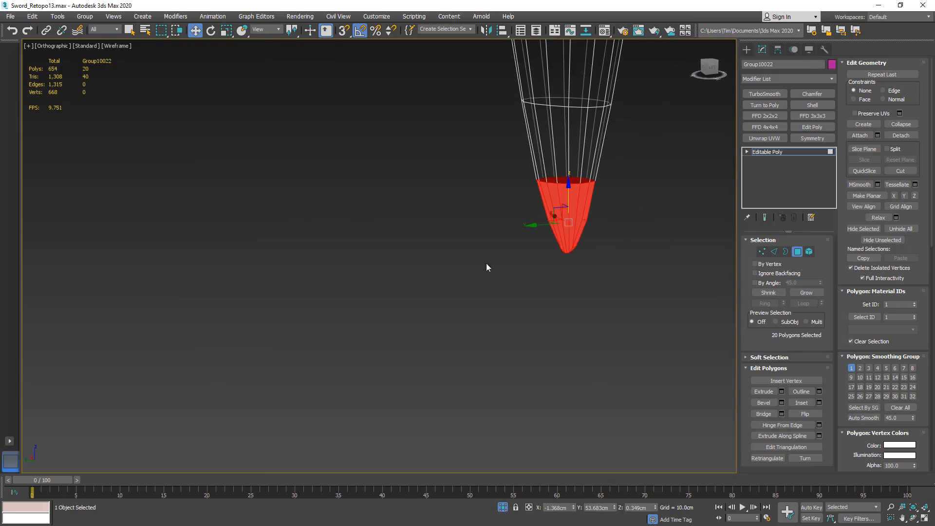
key("Delete")
scroll(454, 404, "down", 3)
key("F3")
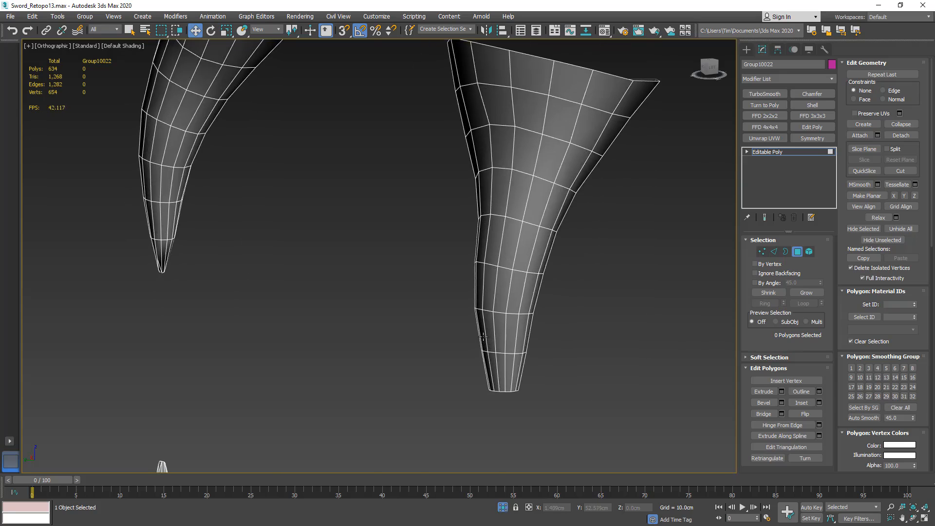
scroll(505, 325, "down", 3)
scroll(506, 326, "down", 4)
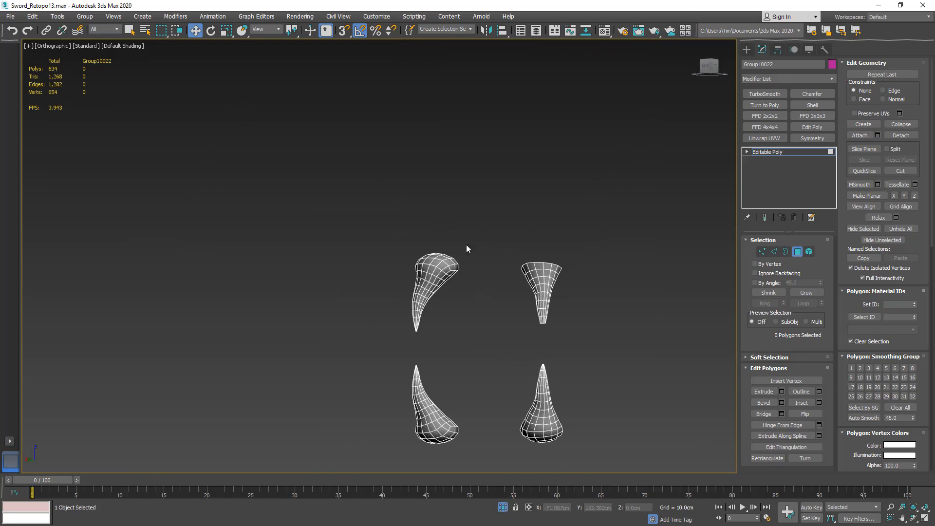
Delete the polygons of the other three fangs, keeping only the upper fang with its root and tip removed.
left_click_drag(356, 462, 357, 462)
key("Delete")
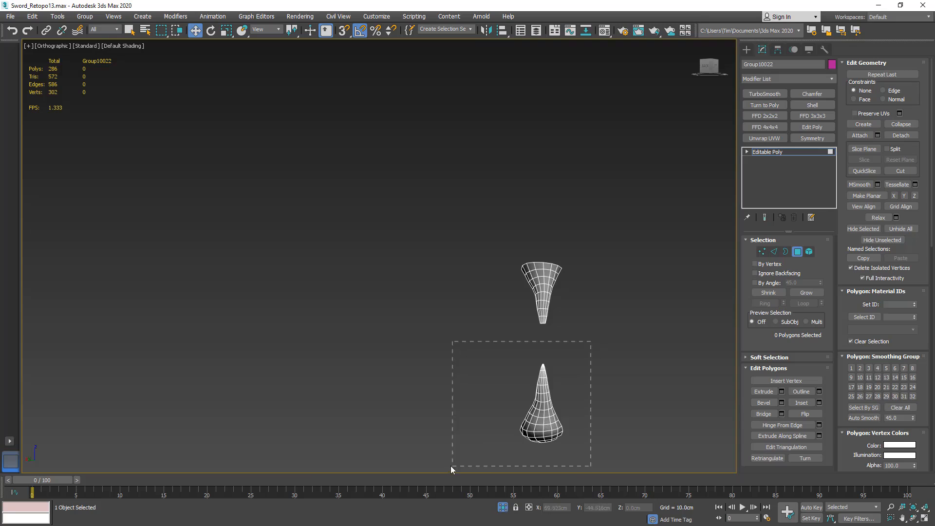
left_click_drag(451, 466, 451, 465)
key("Delete")
Halve the remaining fang's side segments by ring-selecting seven alternate edges around it and collapsing them.
scroll(598, 276, "up", 5)
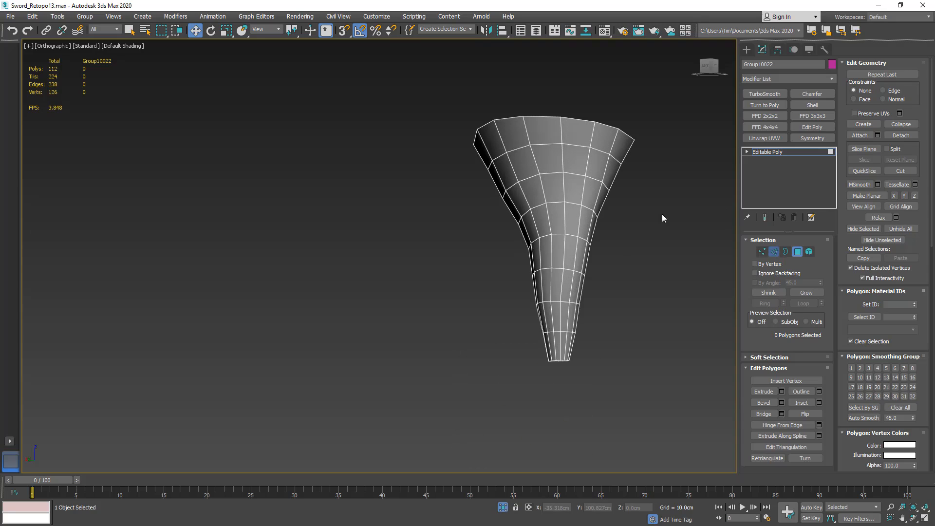
key("2")
left_click(556, 266)
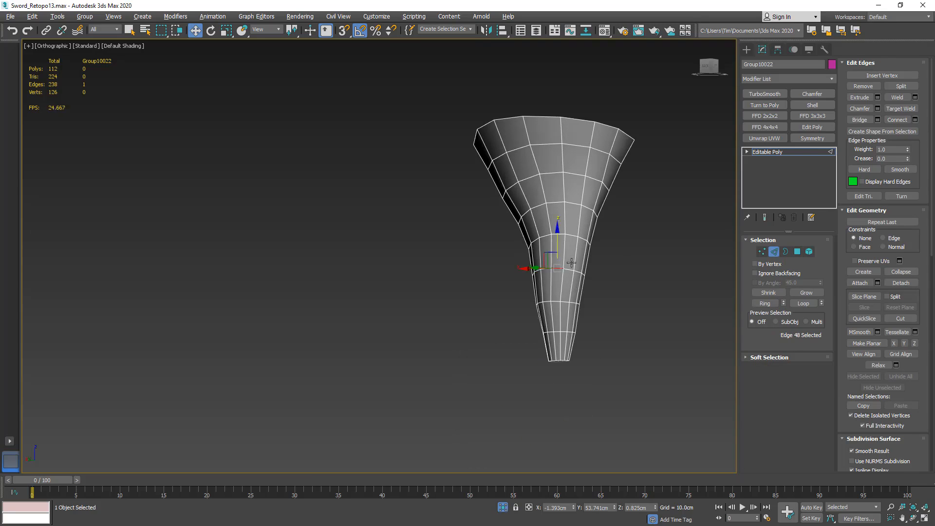
scroll(572, 263, "up", 3)
left_click(583, 272, "ctrl")
middle_click_drag(584, 272, 626, 283, "alt")
left_click(618, 284, "ctrl")
left_click(633, 283, "ctrl")
left_click(630, 277, "ctrl")
left_click(624, 278, "ctrl")
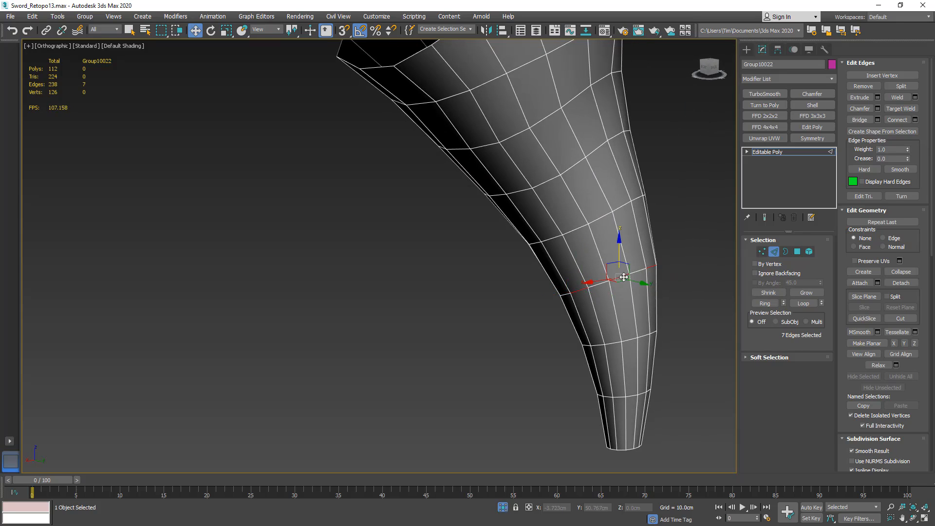
left_click(763, 303)
middle_click_drag(560, 258, 465, 221, "alt")
key("ctrl+BackSpace")
middle_click_drag(536, 209, 582, 192, "alt")
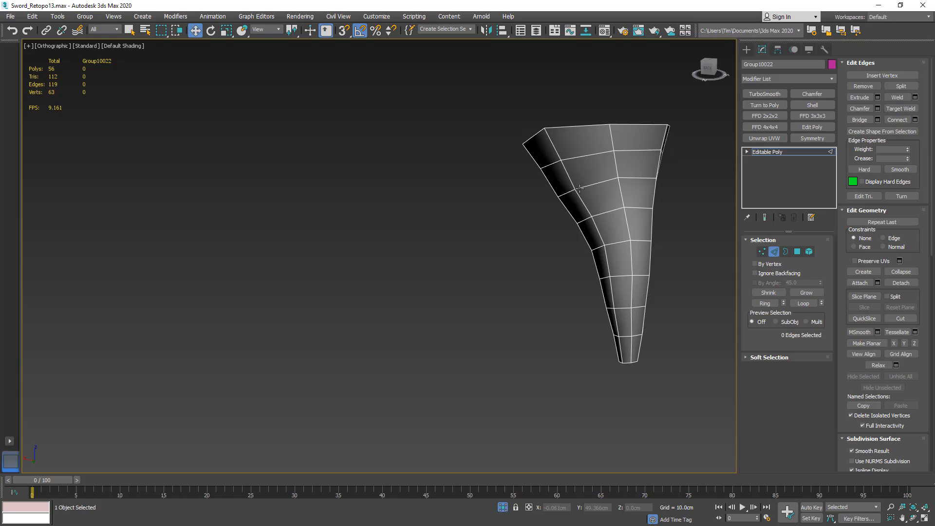
Extend the fang's open tip border downward into new polygons and collapse its end to a single point.
left_click(785, 251)
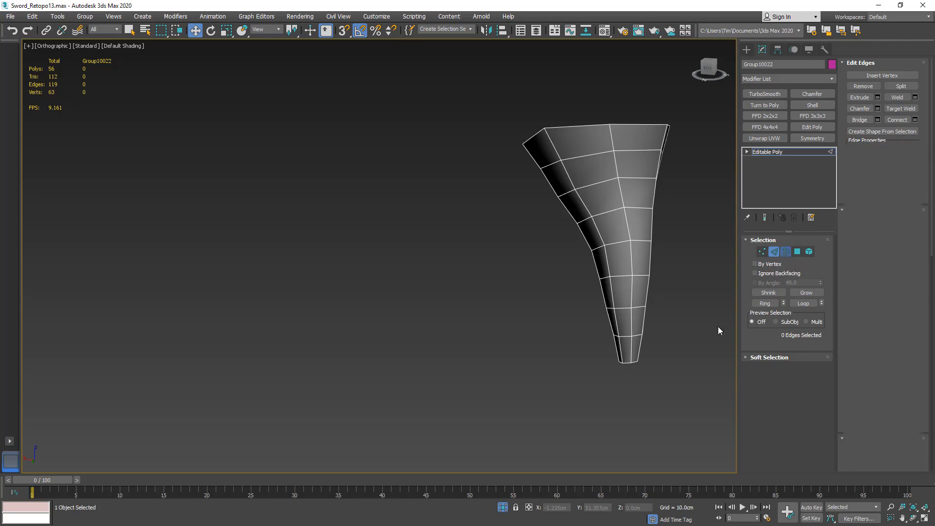
left_click(627, 361)
middle_click_drag(627, 361, 611, 316)
scroll(599, 256, "up", 3)
scroll(599, 256, "up", 2)
left_click_drag(601, 254, 607, 316, "shift")
scroll(624, 315, "down", 2)
middle_click_drag(625, 315, 658, 295, "alt")
key("ctrl+alt+c")
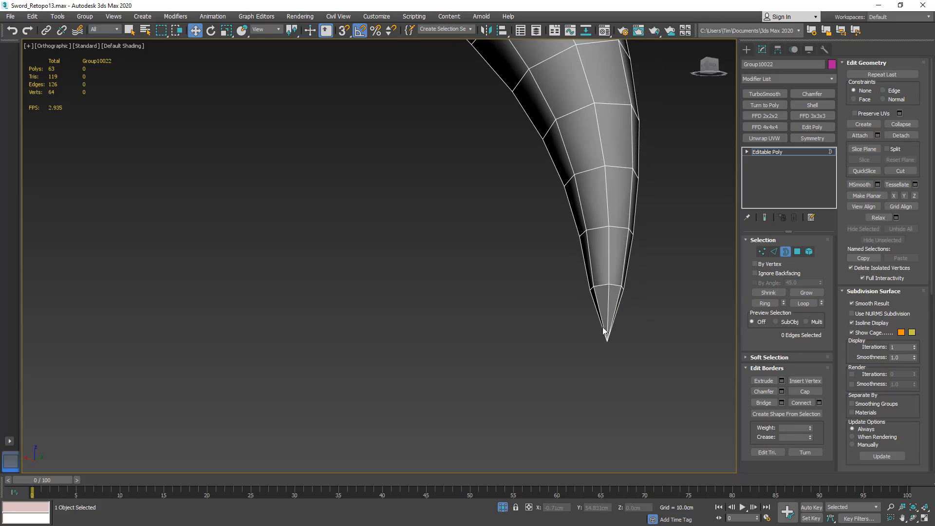
middle_click_drag(603, 327, 633, 311, "alt")
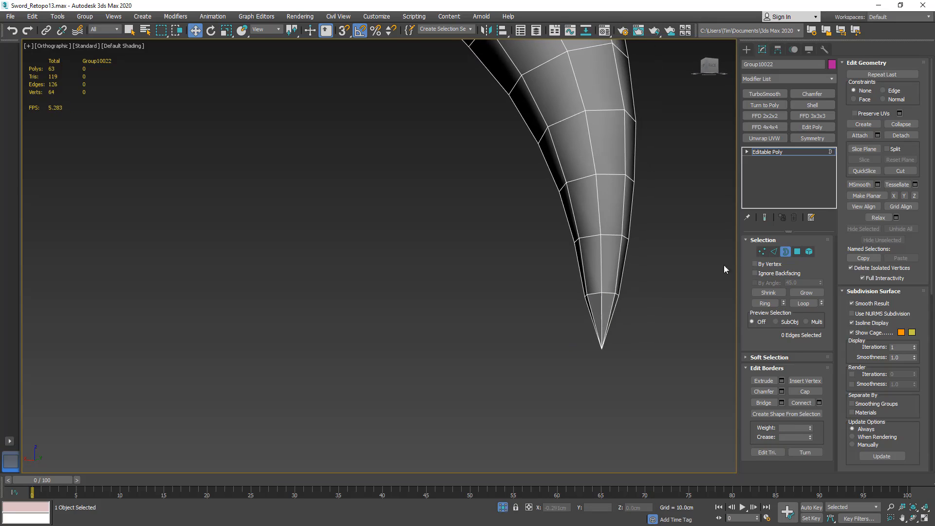
Select the seven edges converging at the fang's tip and connect them with a new edge loop.
left_click(771, 252)
left_click_drag(634, 318, 584, 329)
middle_click_drag(609, 309, 575, 315, "alt")
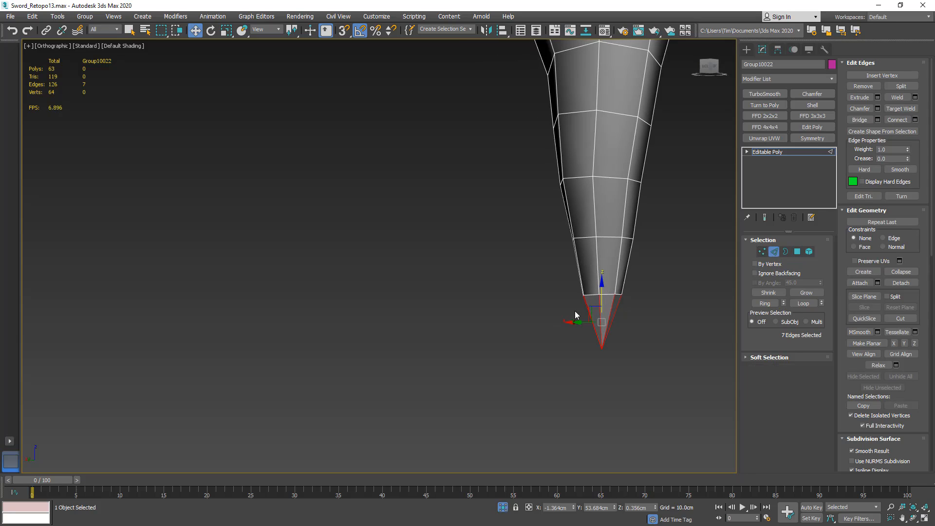
left_click(897, 119)
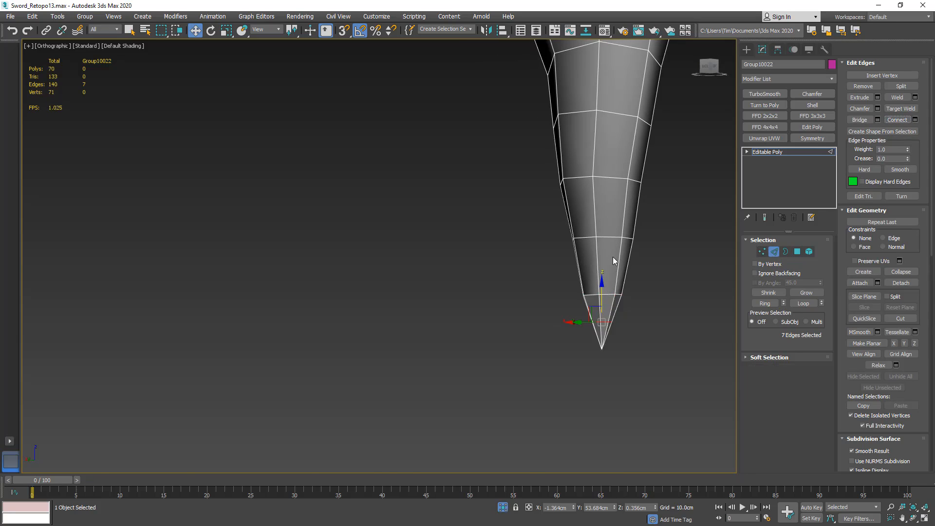
Leave isolation and scale the new tip loop to follow the high-poly fang's surface, checking the overlap in wireframe.
key("alt+q")
middle_click_drag(527, 162, 461, 256, "alt")
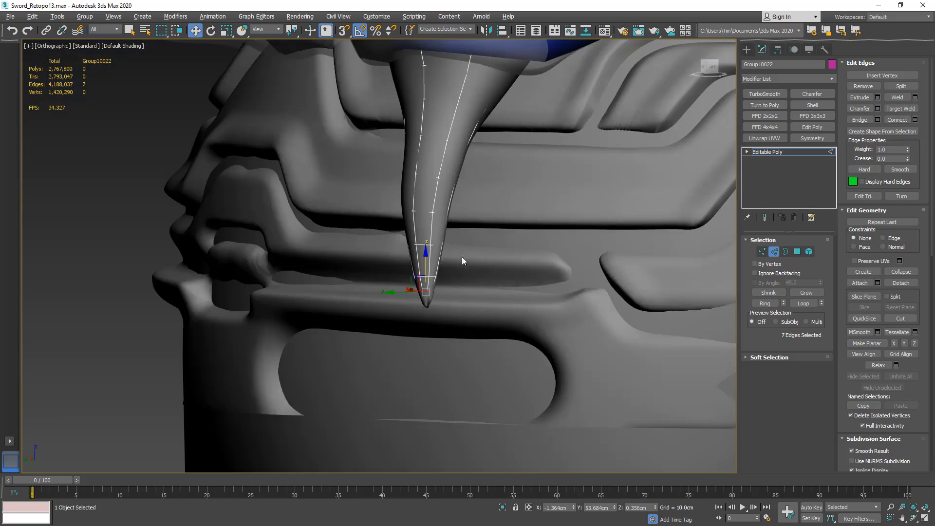
middle_click_drag(438, 296, 462, 278, "alt")
key("F3")
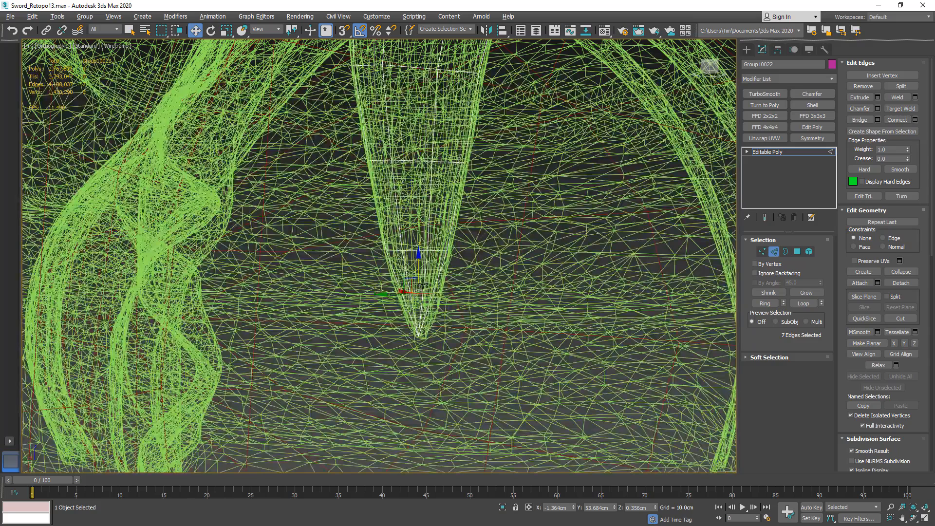
key("r")
key("F3")
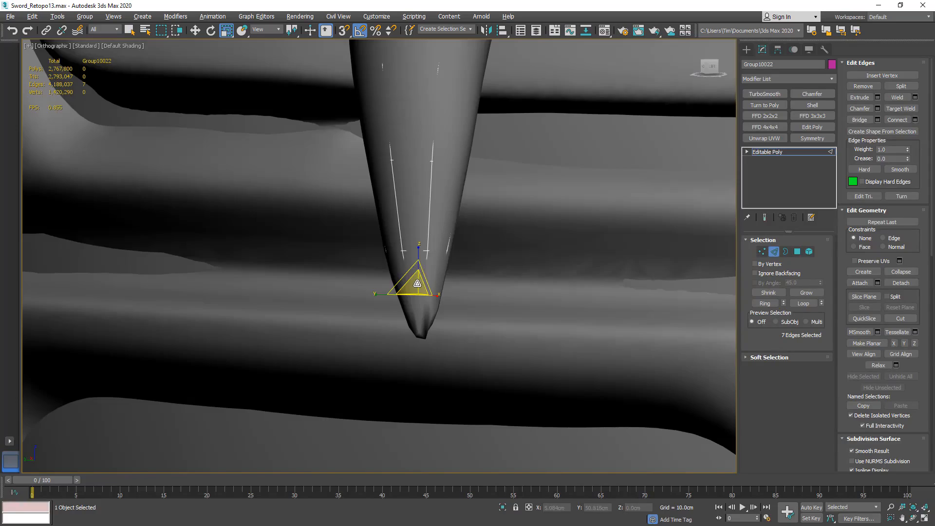
middle_click_drag(417, 267, 467, 268, "alt")
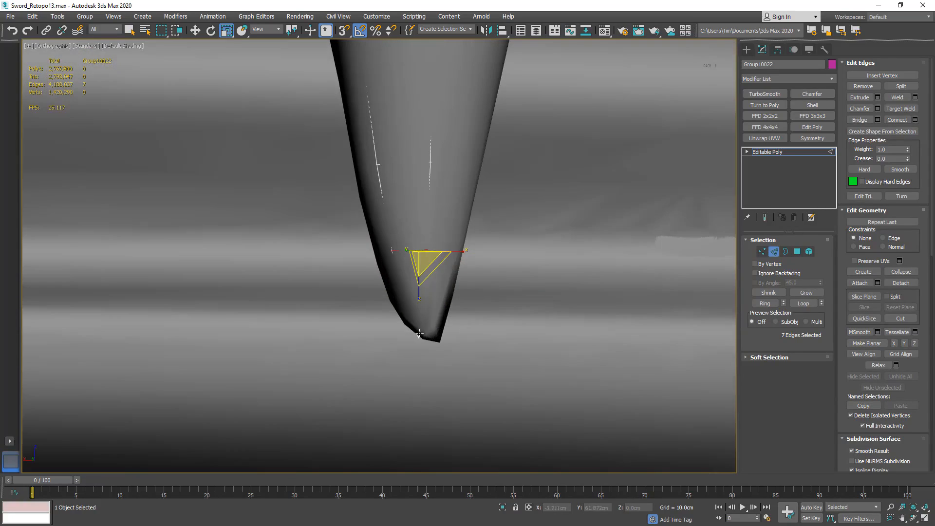
Move the tip vertex to align with the high-poly fang's point and isolate the low-poly fang again.
key("1")
key("F3")
left_click(419, 336)
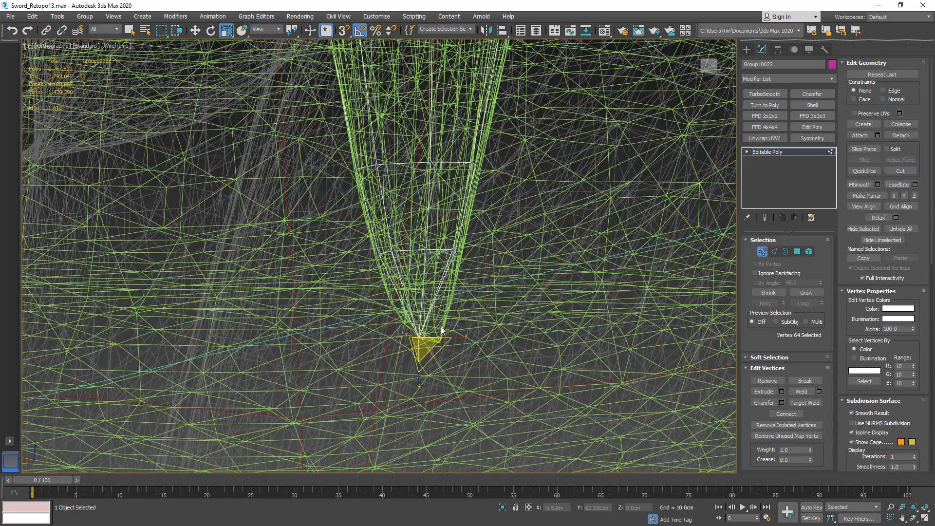
key("w")
key("F3")
mouse_move(435, 329)
middle_mouse_down("alt")
mouse_move(424, 255)
mouse_move(458, 261)
mouse_move(390, 267)
mouse_move(385, 256)
middle_mouse_up("alt")
scroll(396, 249, "up", 3)
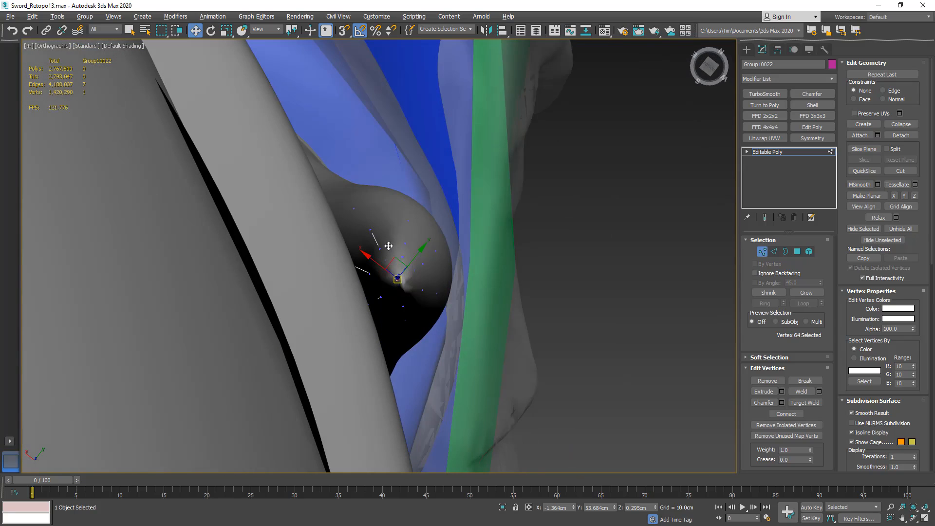
left_click_drag(404, 259, 405, 263)
mouse_move(405, 263)
middle_mouse_down("alt")
mouse_move(391, 323)
mouse_move(390, 307)
mouse_move(345, 340)
middle_mouse_up("alt")
key("F3")
key("1")
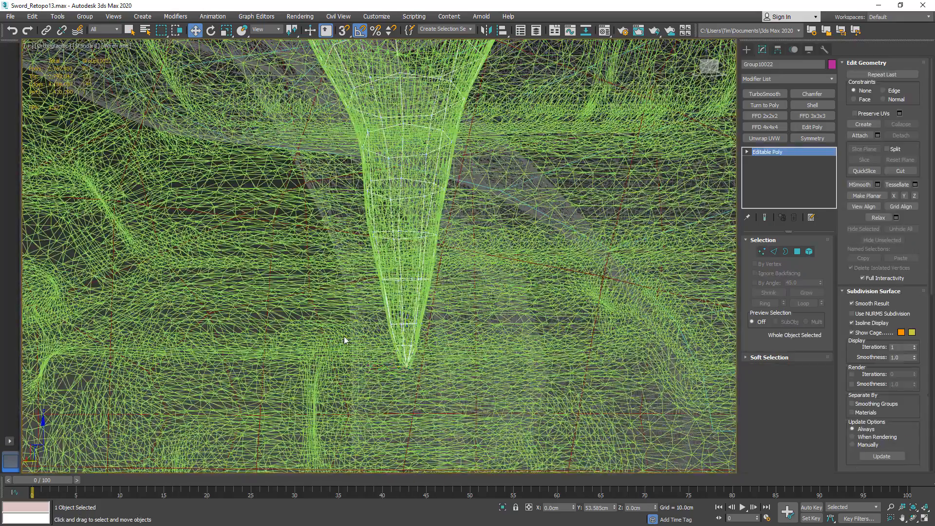
key("alt+q")
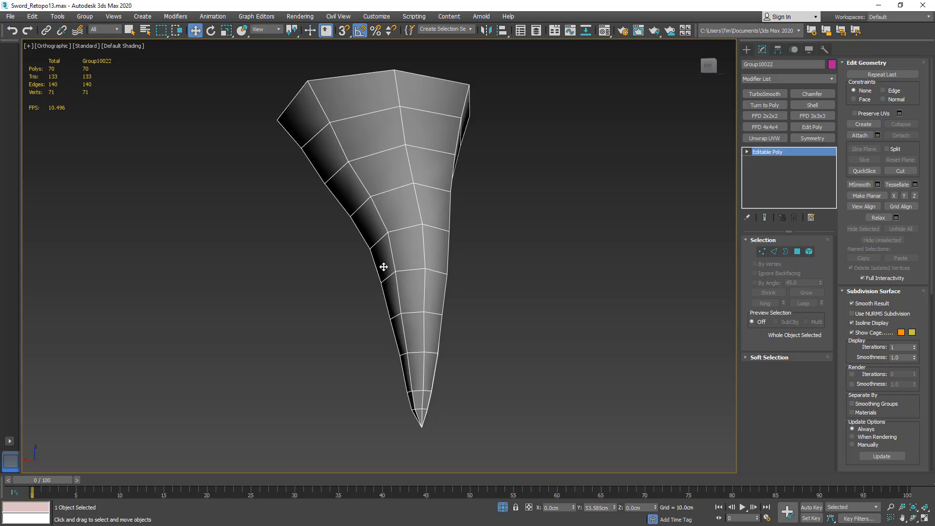
Add a flipped Symmetry modifier on X and a second Symmetry on Z to mirror the fang into four.
scroll(384, 273, "down", 5)
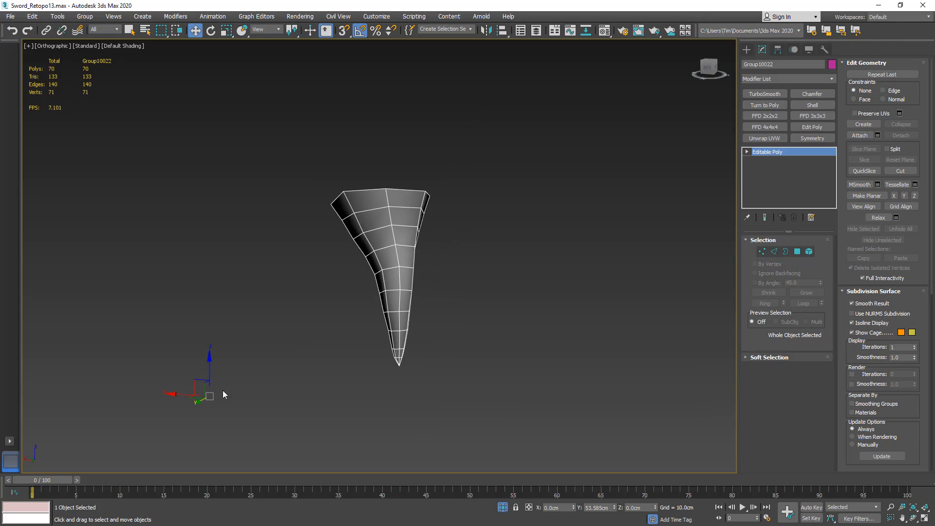
left_click(813, 138)
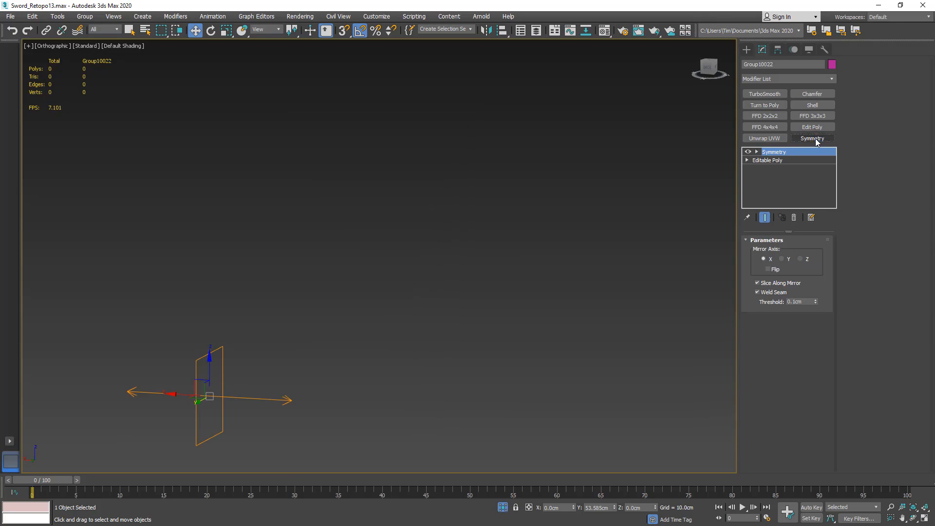
left_click(775, 269)
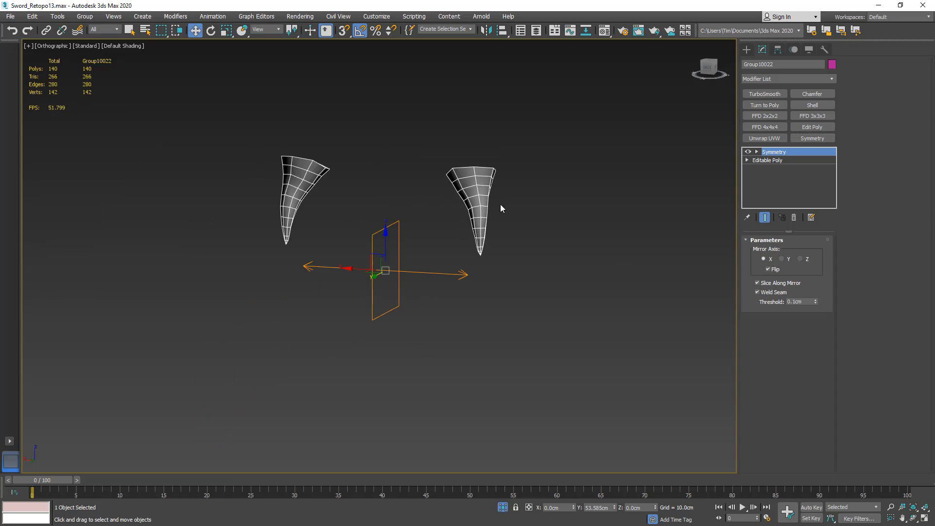
left_click(813, 138)
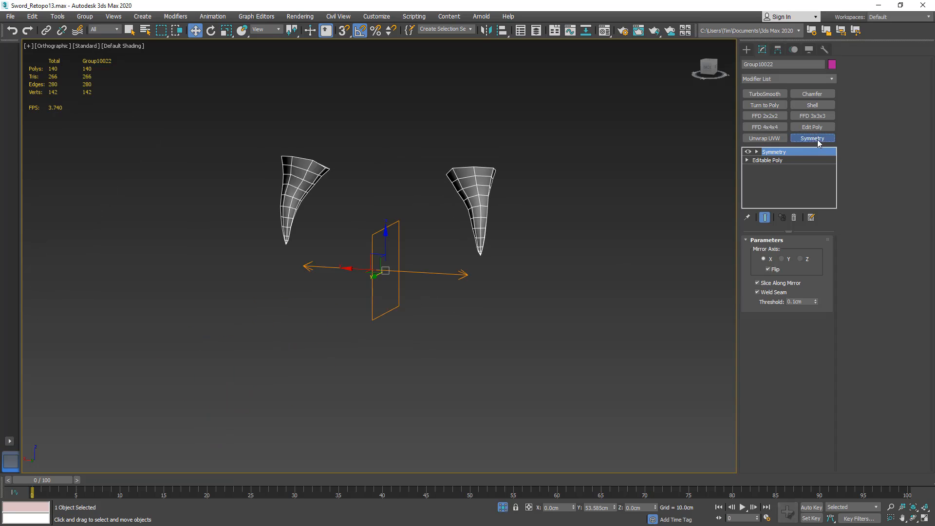
left_click(803, 259)
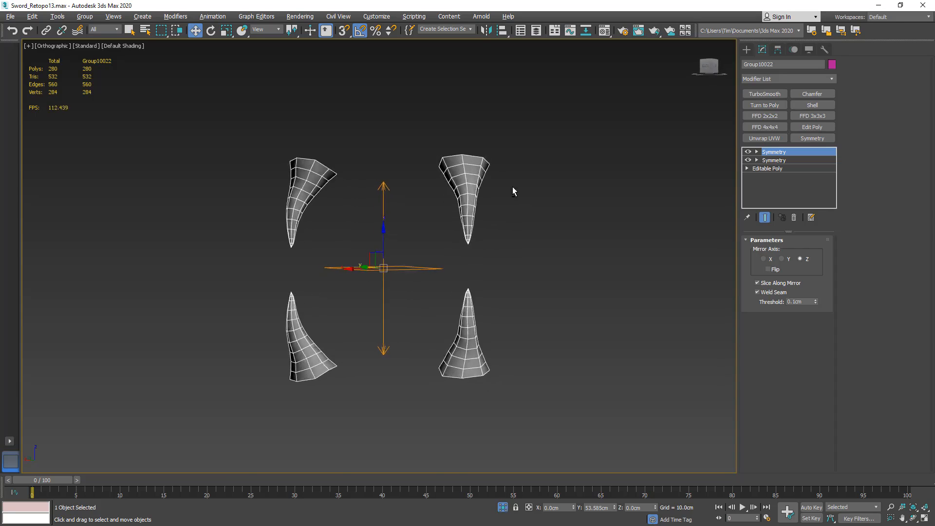
Return to the base Editable Poly and collapse one horizontal row of segments near the fang's root.
scroll(490, 190, "up", 6)
scroll(490, 190, "down", 2)
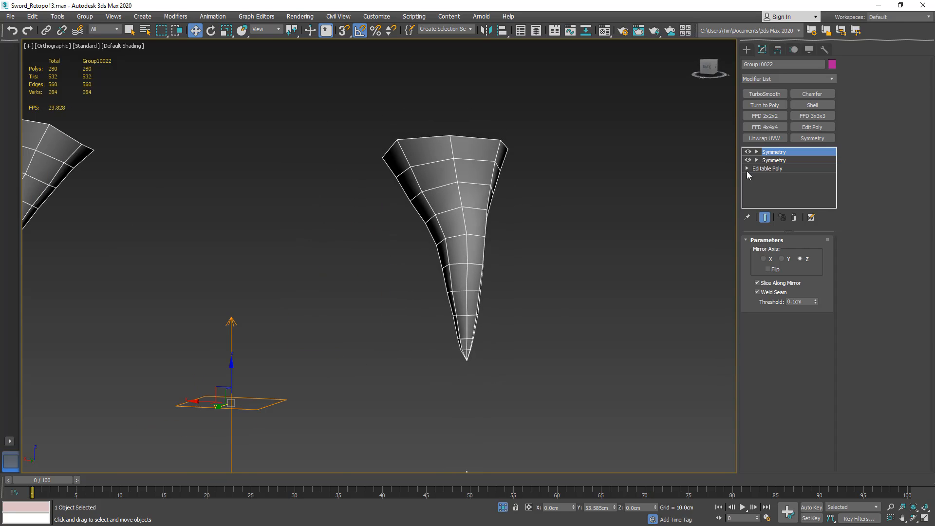
left_click(773, 168)
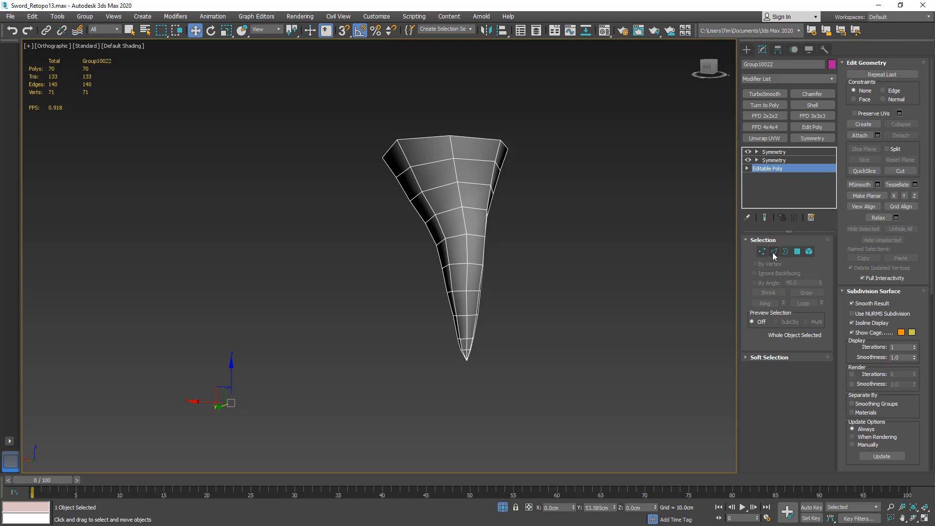
left_click(774, 252)
left_click(455, 177)
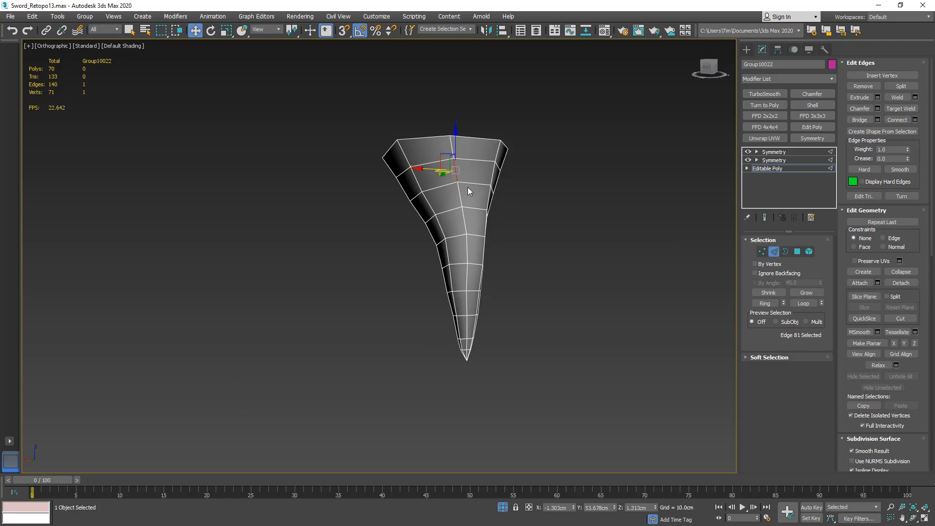
mouse_move(468, 192)
middle_mouse_down("alt")
mouse_move(434, 198)
mouse_move(476, 196)
middle_mouse_up("alt")
key("alt+r")
key("ctrl+alt+c")
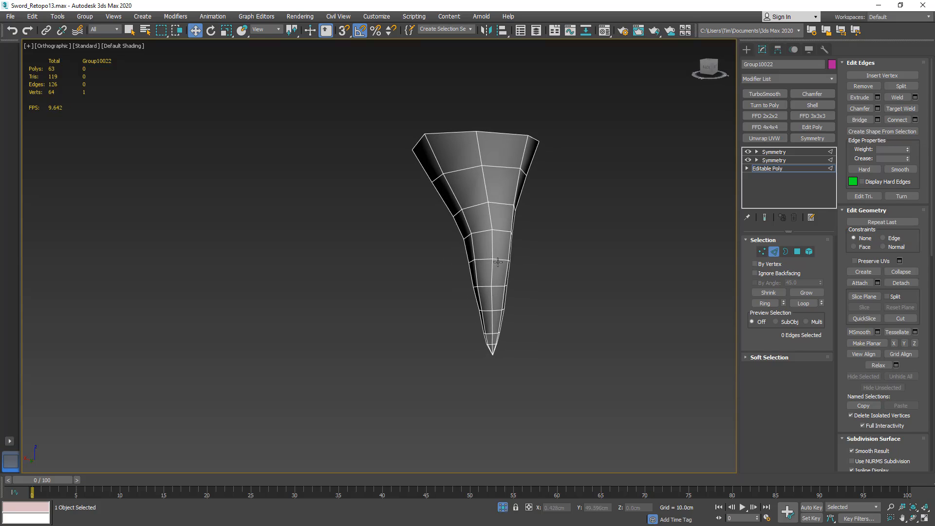
Collapse two more segment rows along the fang's middle and lower part, and return to the top Symmetry modifier.
left_click(492, 245)
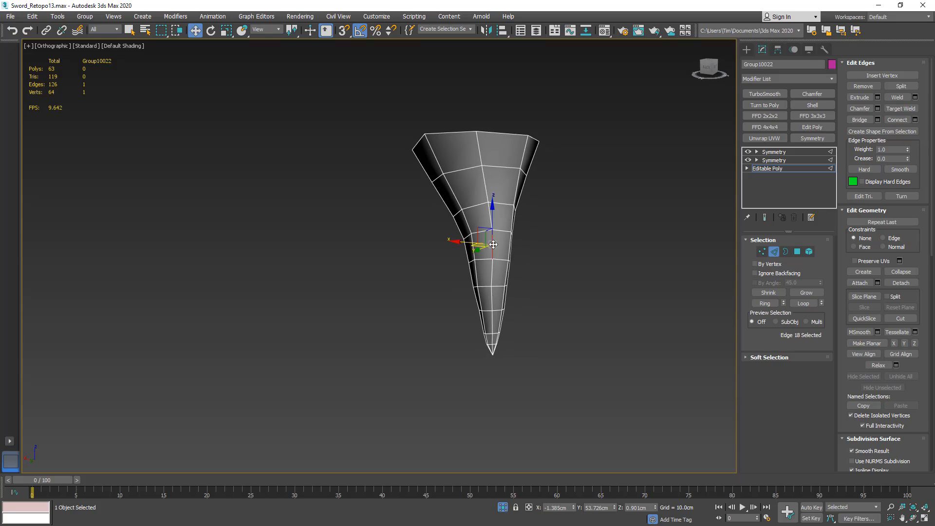
left_click(494, 293, "ctrl")
key("alt+r")
key("ctrl+alt+c")
middle_click_drag(530, 292, 513, 252, "alt")
scroll(477, 285, "down", 4)
key("2")
left_click(517, 290)
left_click(468, 261)
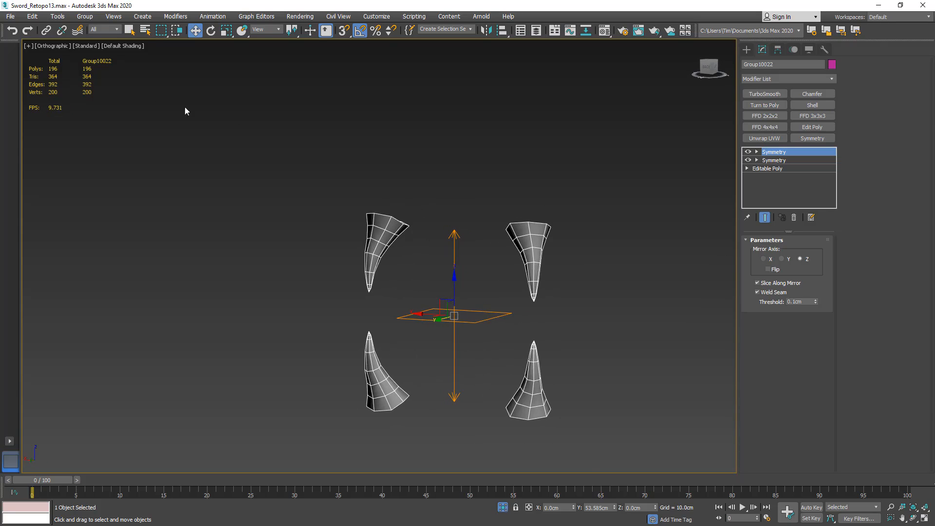
Leave isolation and compare the simplified fangs with the high-poly model in wireframe and shaded display.
key("alt+q")
scroll(390, 210, "up", 2)
key("F3")
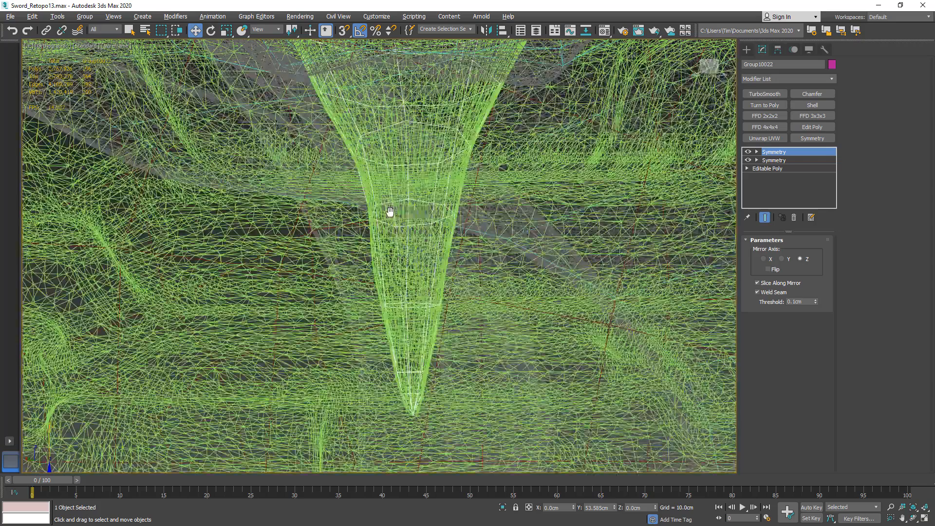
scroll(390, 211, "down", 3)
key("F3")
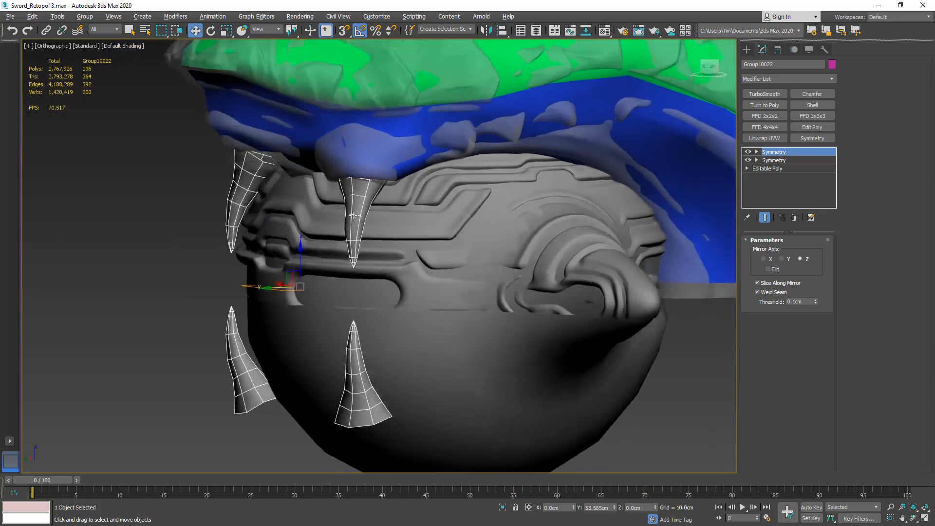
middle_click_drag(353, 215, 390, 225, "alt")
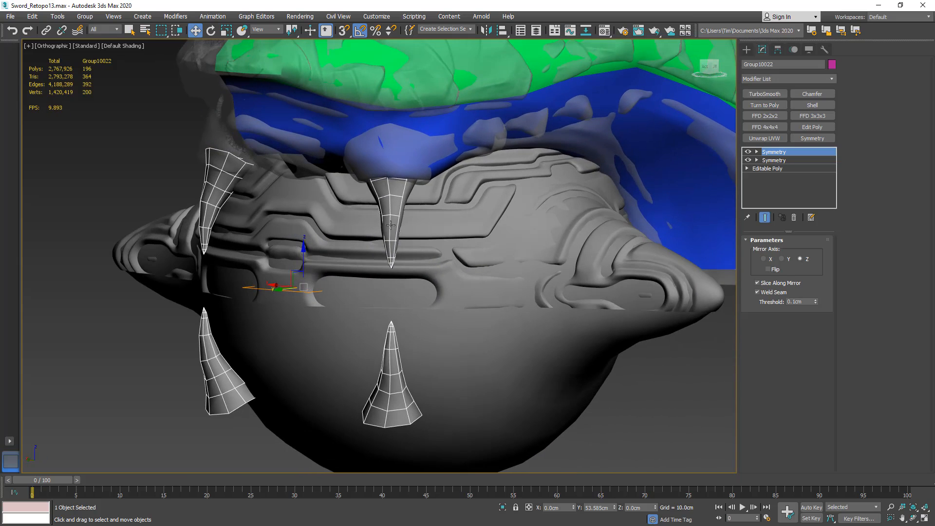
Isolate the low-poly sphere body together with its high-poly counterpart and select the high-poly mesh.
left_click(418, 293)
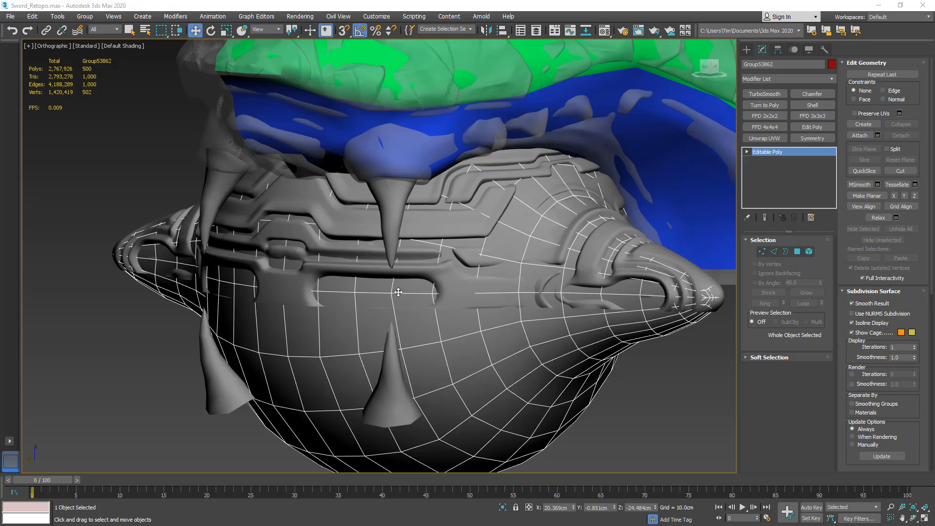
left_click(324, 269, "ctrl")
key("alt+q")
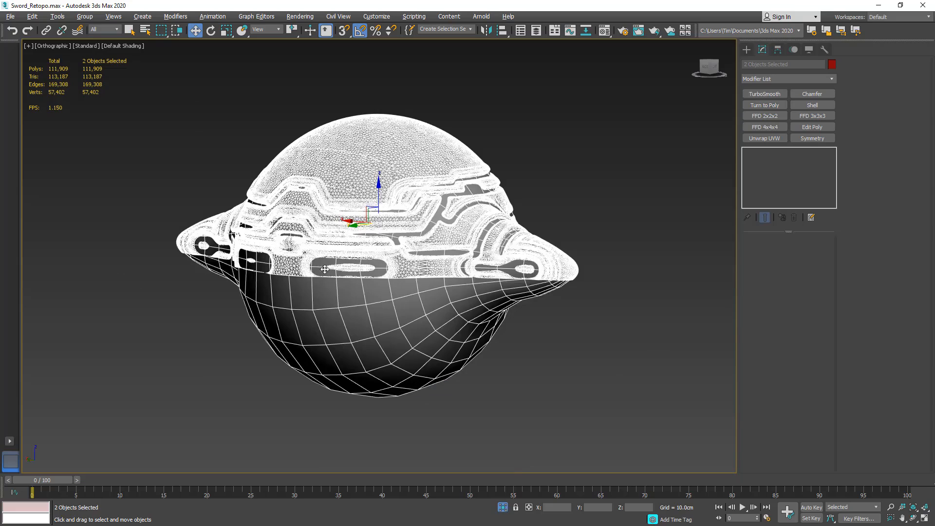
left_click(421, 155)
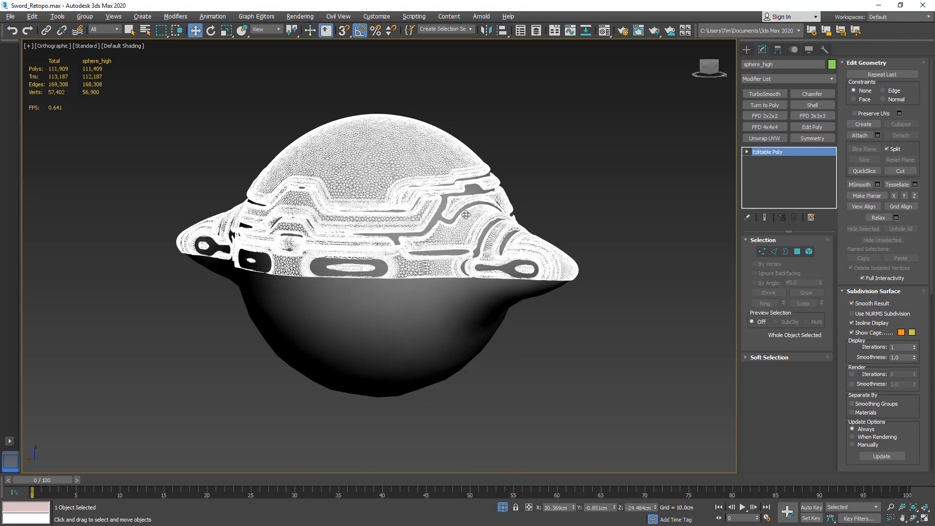
Enable pivot-only editing for the high-poly sphere and zero its pivot position on X, Y and Z.
scroll(466, 214, "down", 10)
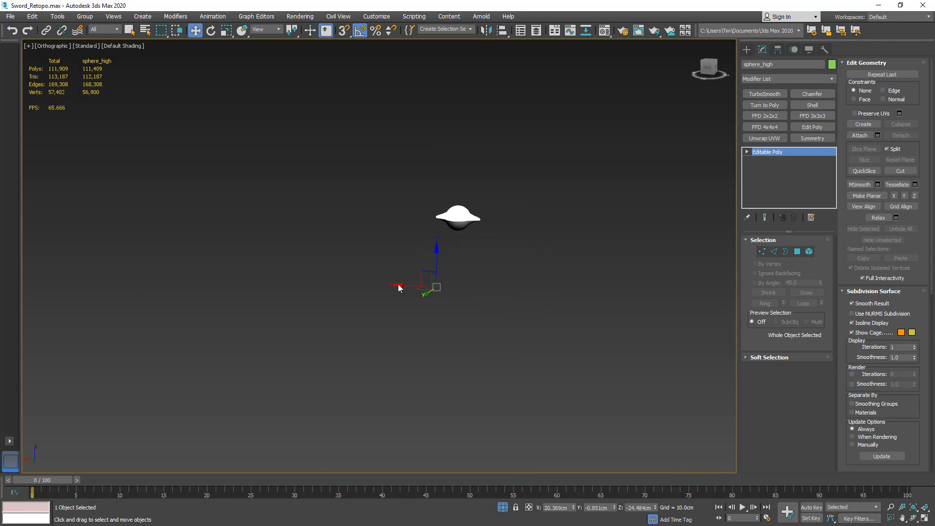
left_click(778, 50)
left_click(778, 118)
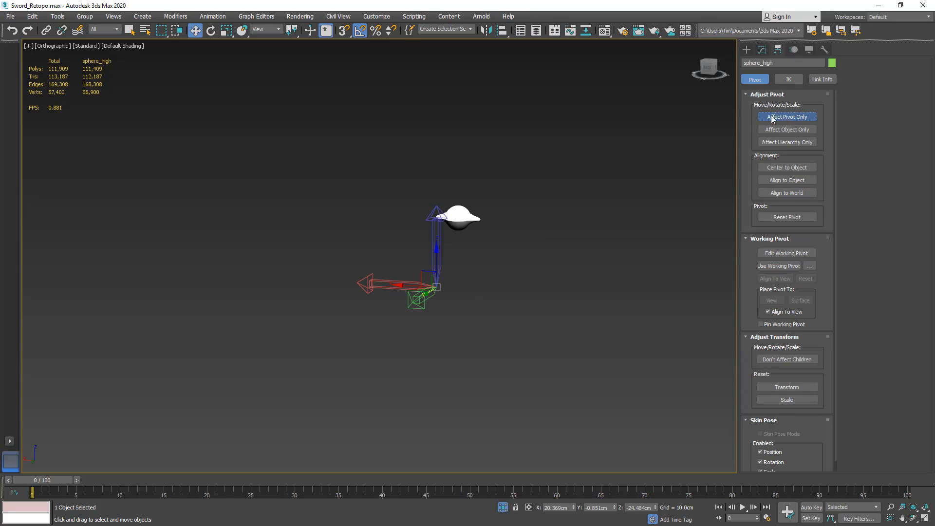
right_click(573, 508)
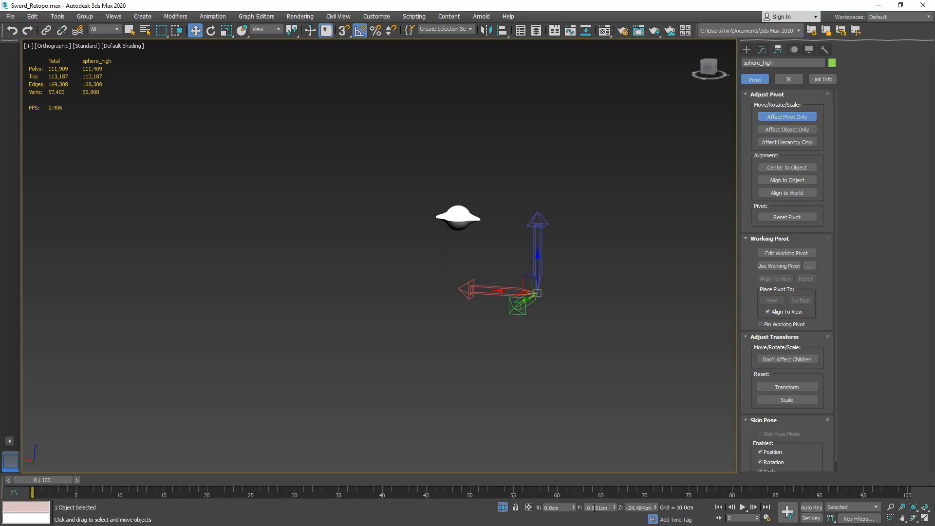
right_click(615, 508)
right_click(655, 508)
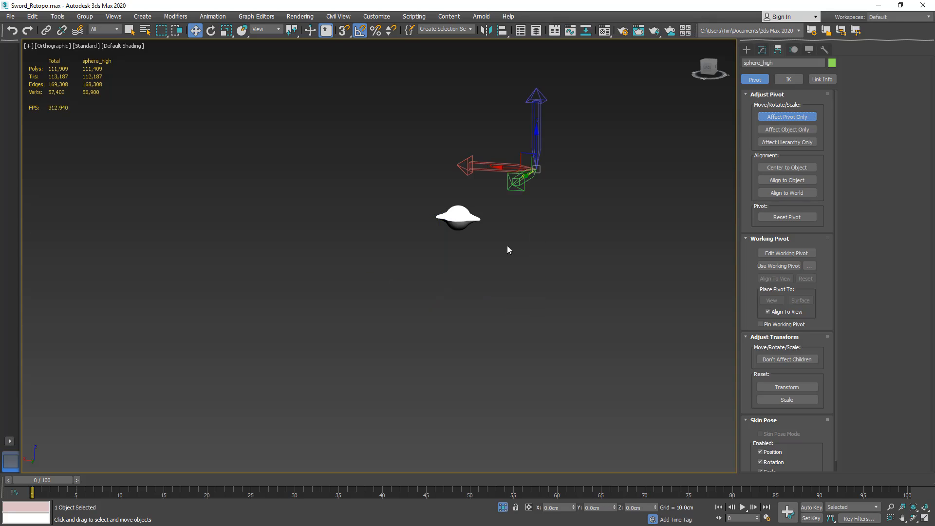
Move the high-poly sphere's pivot along Y to the sphere's centre at about 51.3 cm and finish pivot editing.
middle_click_drag(507, 249, 636, 181, "alt")
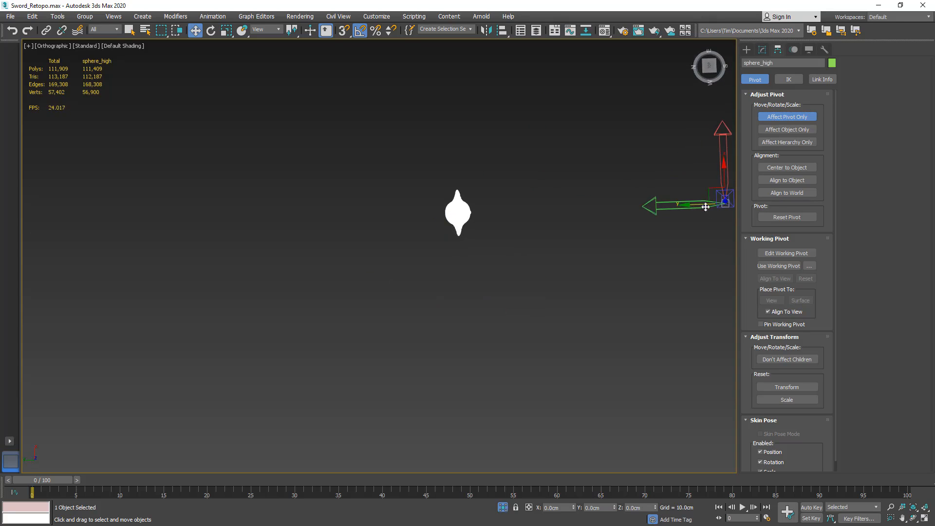
left_click_drag(704, 207, 438, 229)
middle_click_drag(439, 229, 469, 199, "alt")
scroll(448, 201, "up", 10)
middle_click_drag(481, 280, 490, 201)
scroll(516, 286, "up", 8)
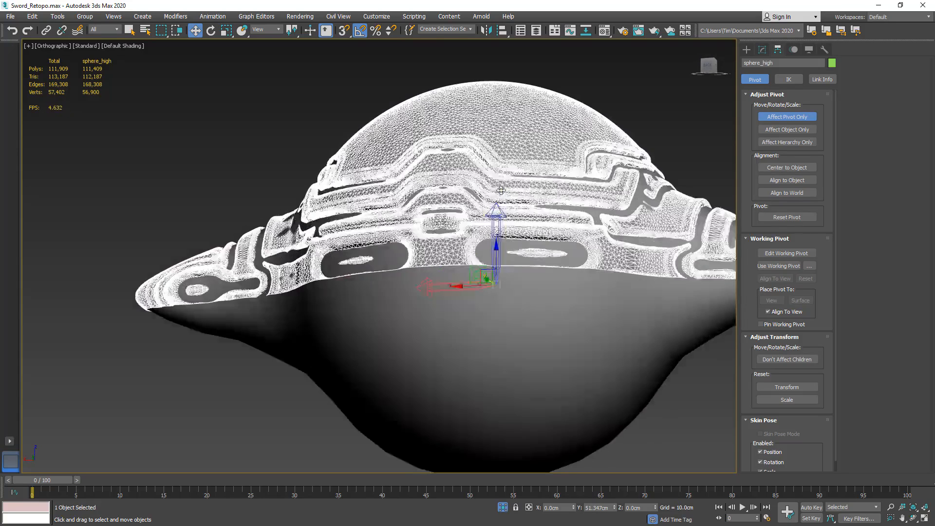
scroll(516, 286, "down", 2)
left_click(785, 119)
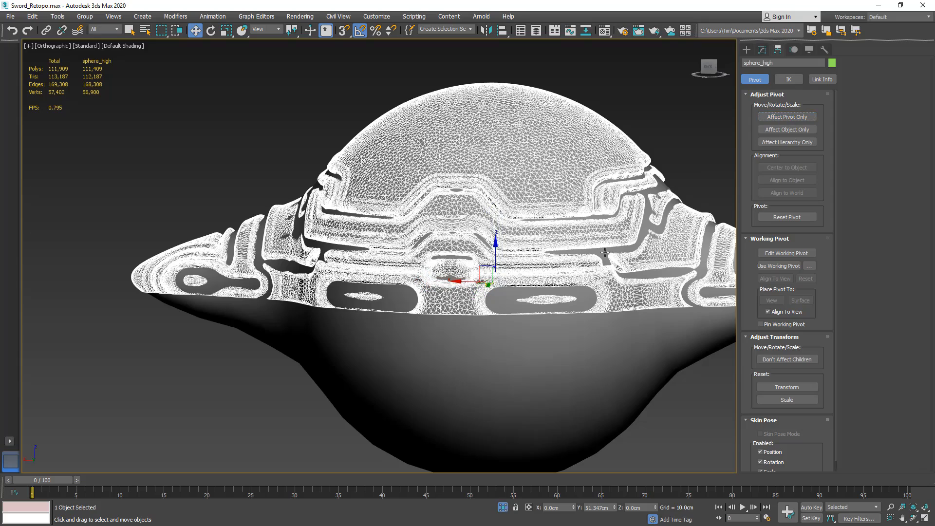
middle_click_drag(604, 251, 546, 207)
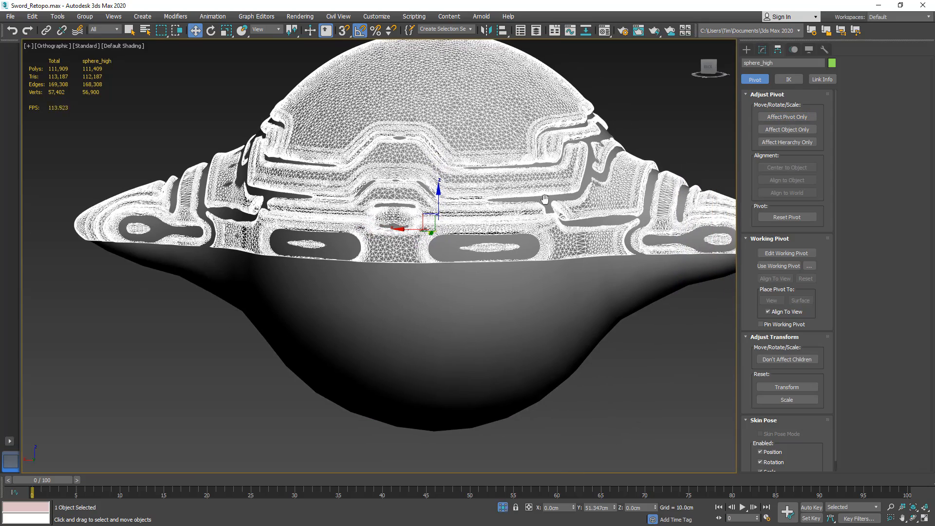
Select the low-poly sphere body and zero its pivot position on X, Y and Z.
left_click(550, 305)
scroll(541, 251, "down", 10)
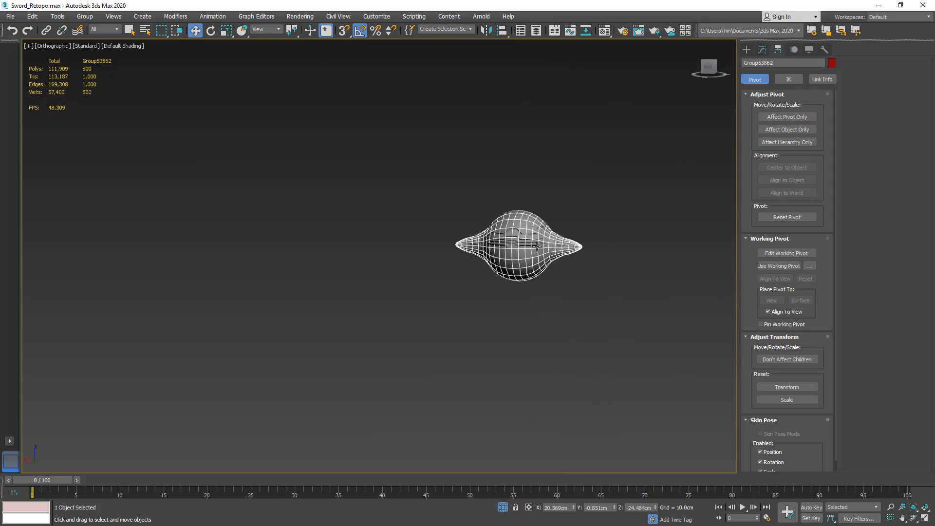
left_click(785, 117)
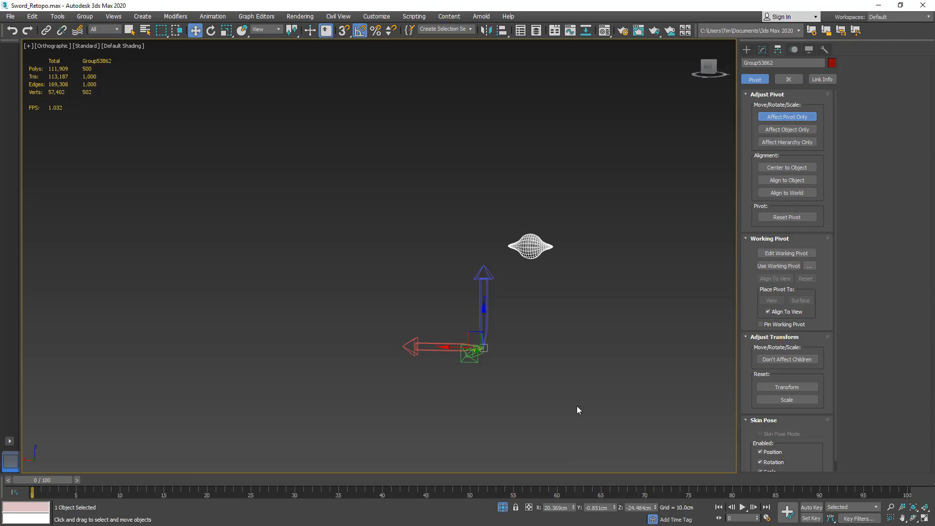
right_click(573, 509)
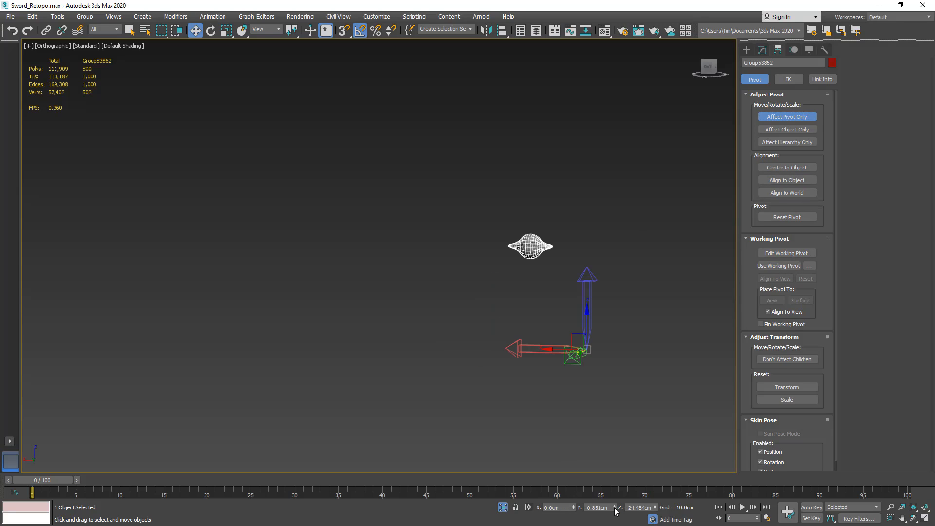
right_click(614, 510)
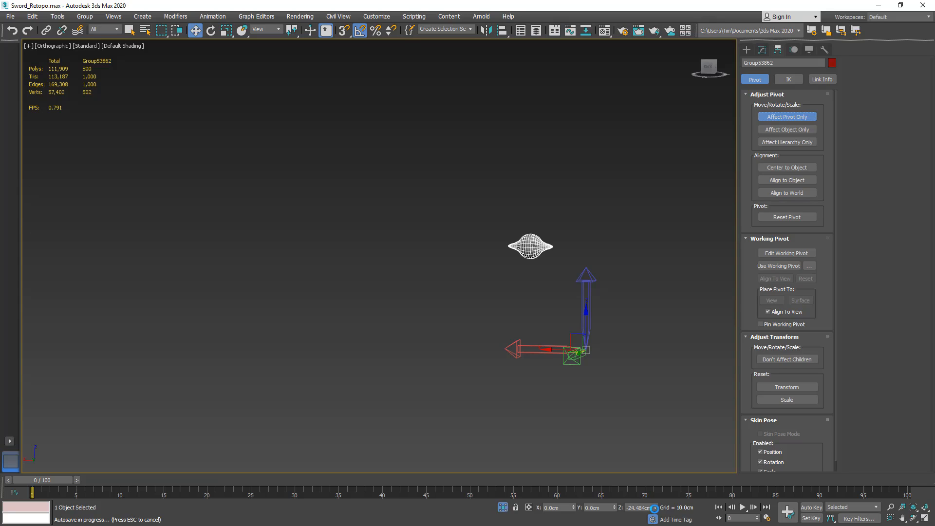
right_click(654, 508)
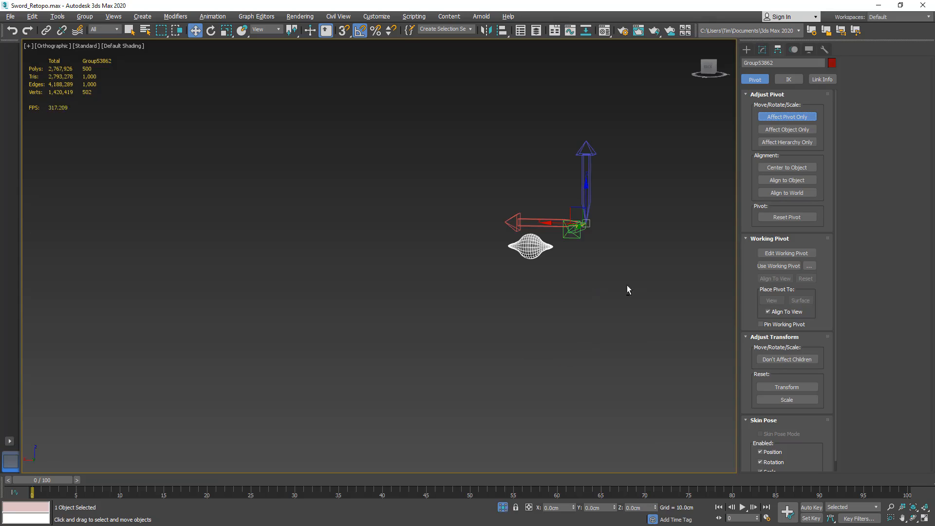
Move the low-poly sphere's pivot along Y to the body's centre at about 51.2 cm and finish pivot editing.
middle_click_drag(628, 287, 664, 122, "alt")
left_click_drag(705, 122, 519, 251)
left_click(774, 117)
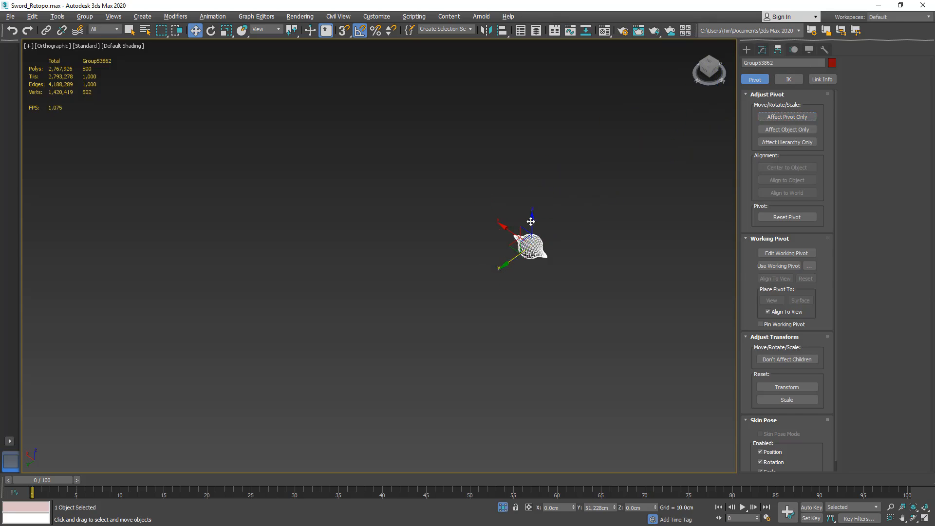
middle_click_drag(530, 221, 527, 263, "alt")
scroll(531, 251, "up", 5)
scroll(531, 252, "up", 5)
scroll(516, 242, "down", 1)
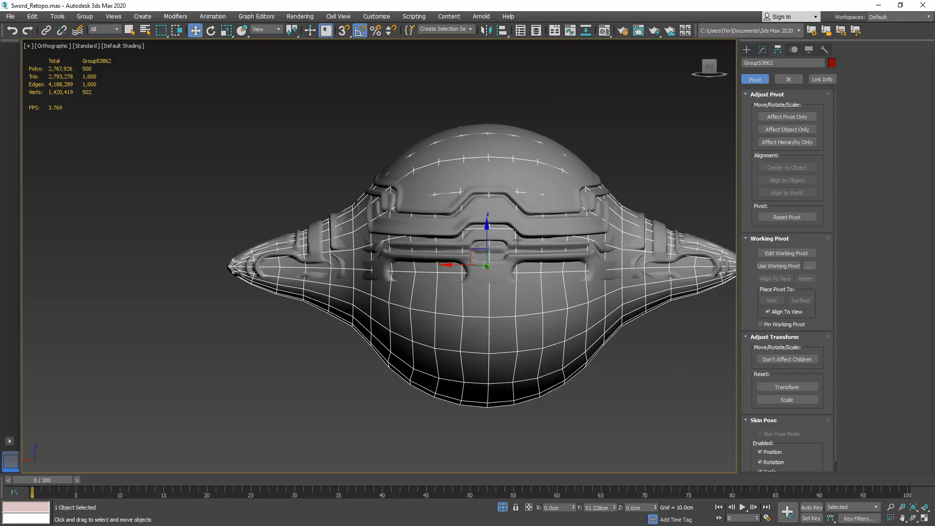
Add a Symmetry modifier to the high-poly sphere and mirror it along the Z axis.
left_click(538, 229)
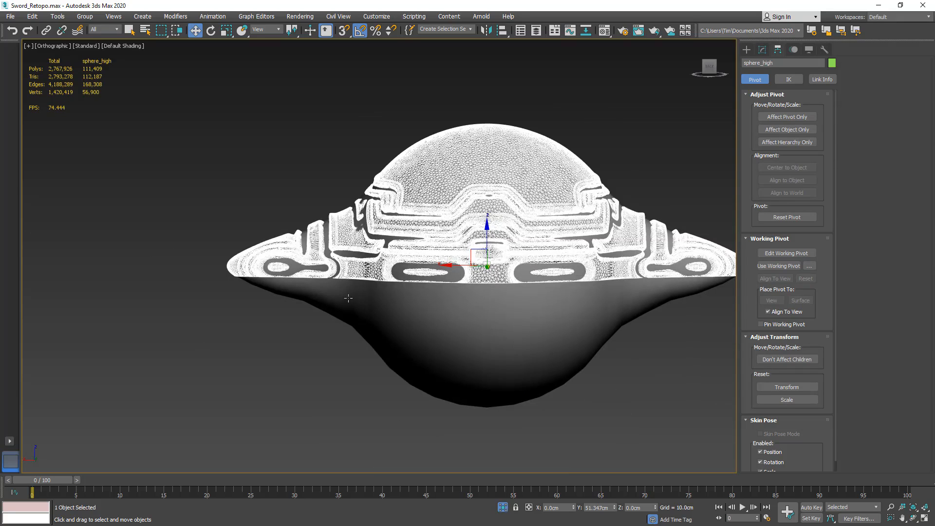
left_click(762, 49)
middle_click_drag(609, 151, 566, 153, "alt")
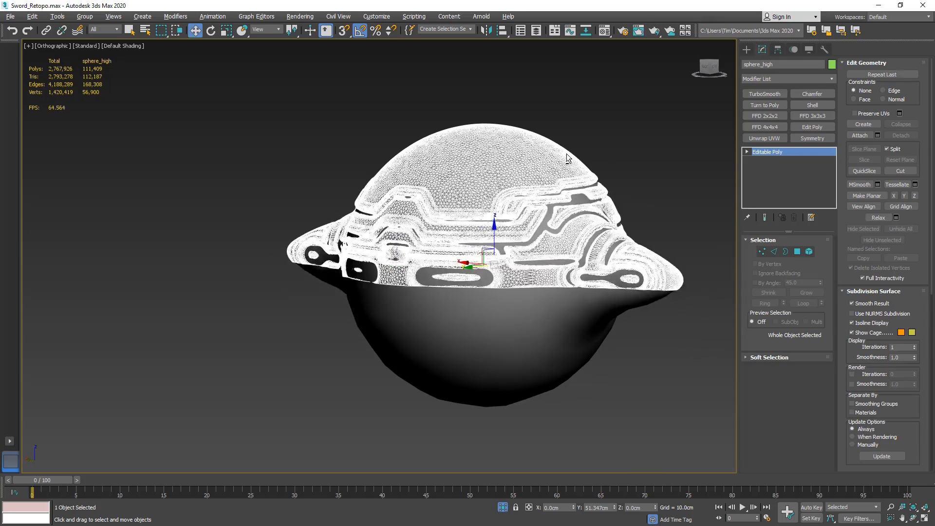
left_click(816, 139)
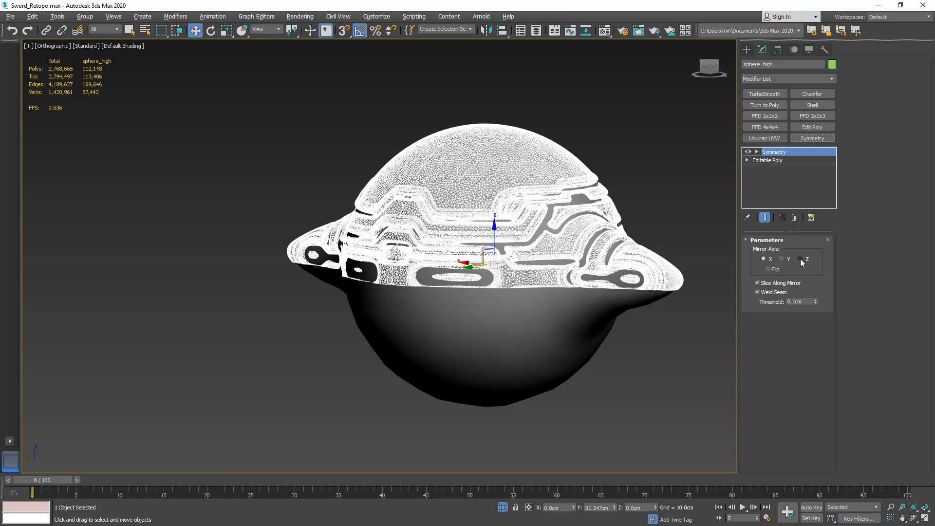
left_click(800, 259)
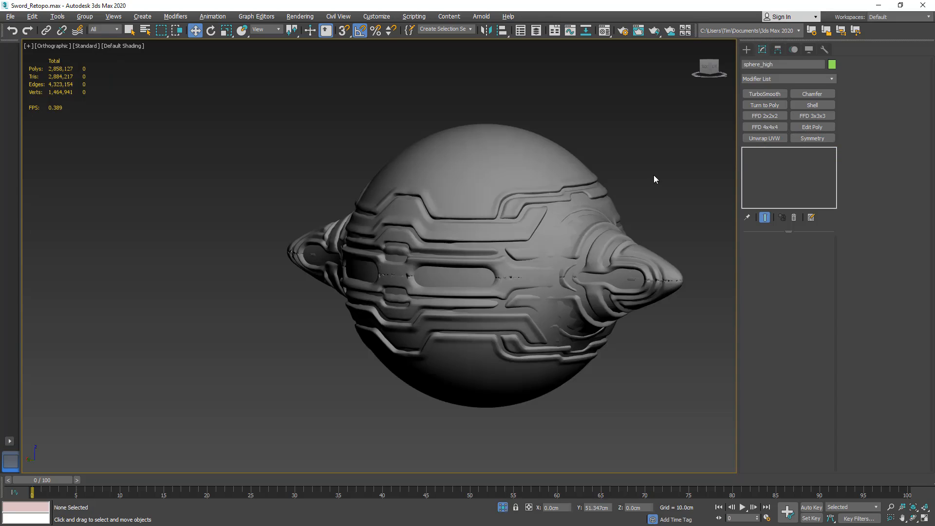
Examine the mirrored high-poly sphere's seam up close and turn off Weld Seam in its Symmetry modifier.
left_click(654, 174)
scroll(507, 254, "up", 6)
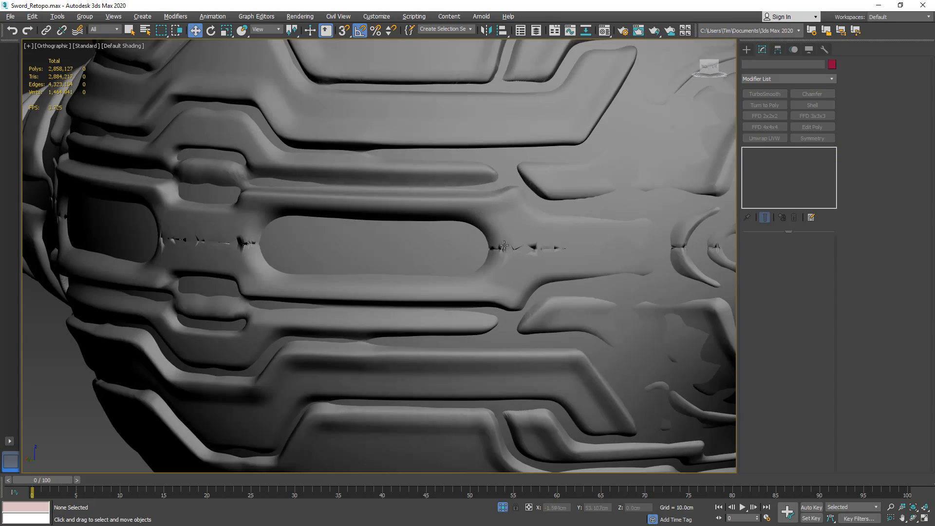
left_click(524, 249)
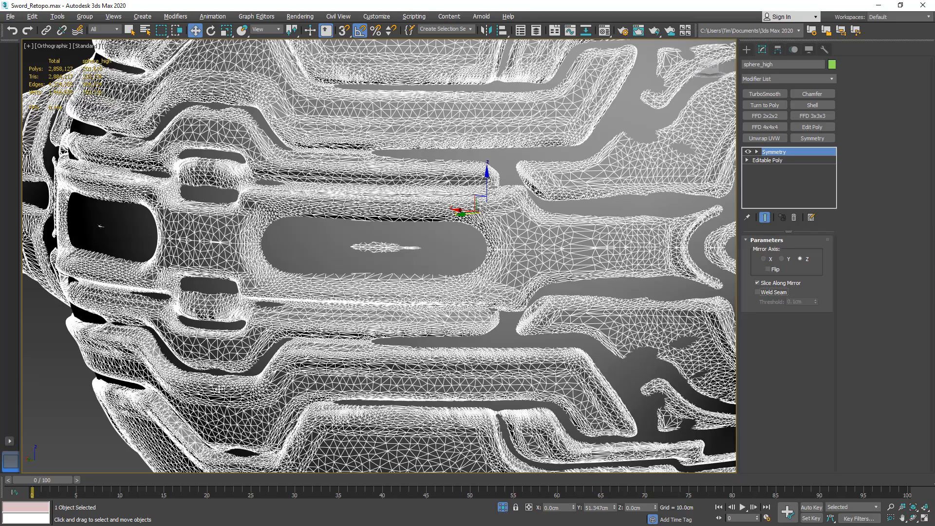
left_click(66, 387)
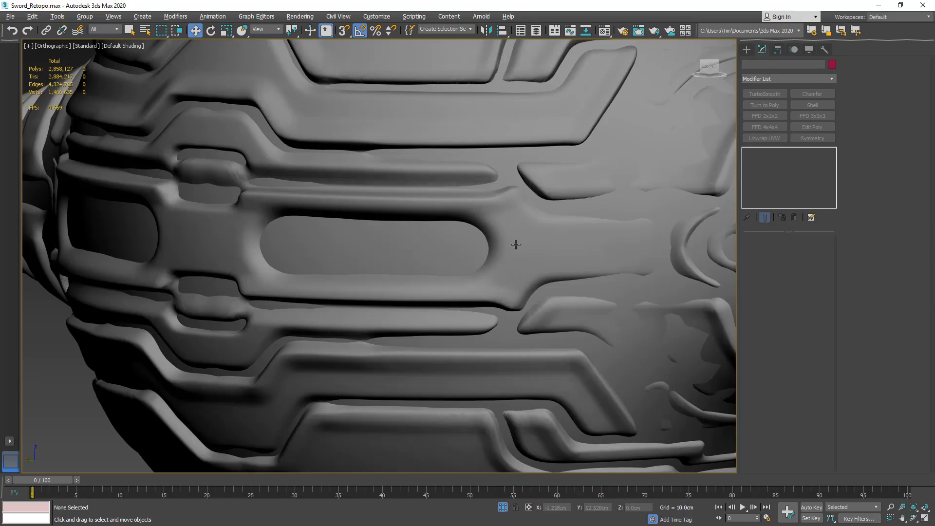
Select the low-poly sphere body and save the scene as Sword_Retopo1.max.
left_click(402, 248)
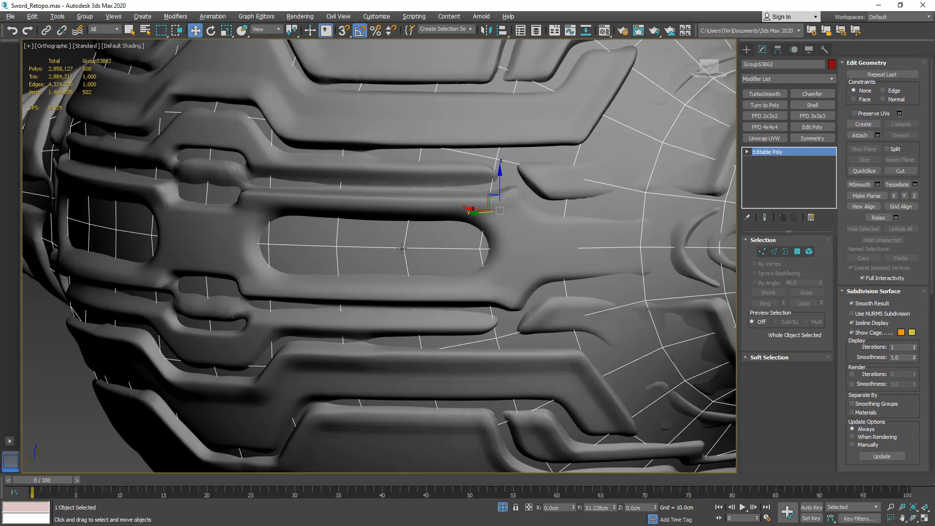
scroll(402, 248, "down", 10)
mouse_move(406, 250)
middle_mouse_down("alt")
mouse_move(428, 255)
mouse_move(412, 254)
middle_mouse_up("alt")
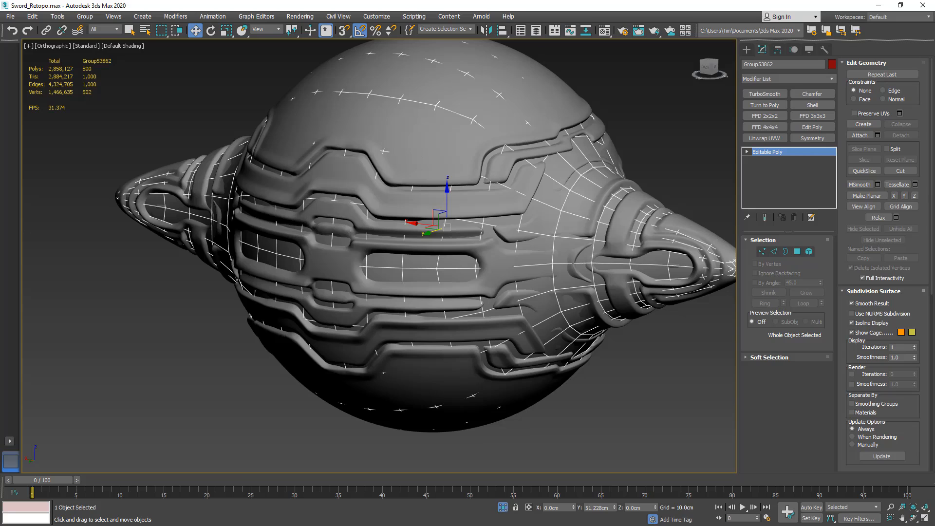
key("ctrl+s")
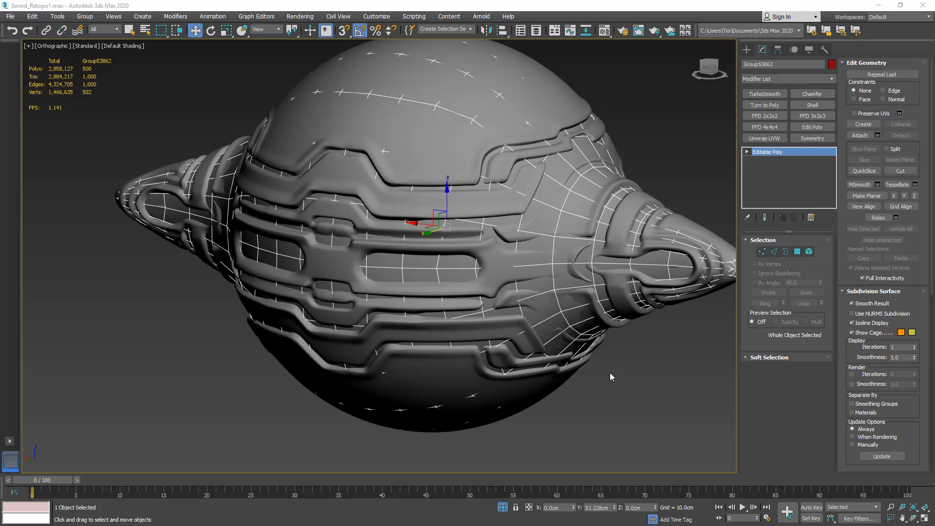
Isolate the low-poly sphere body and enter edge editing in the Back view.
middle_click_drag(610, 376, 588, 340, "alt")
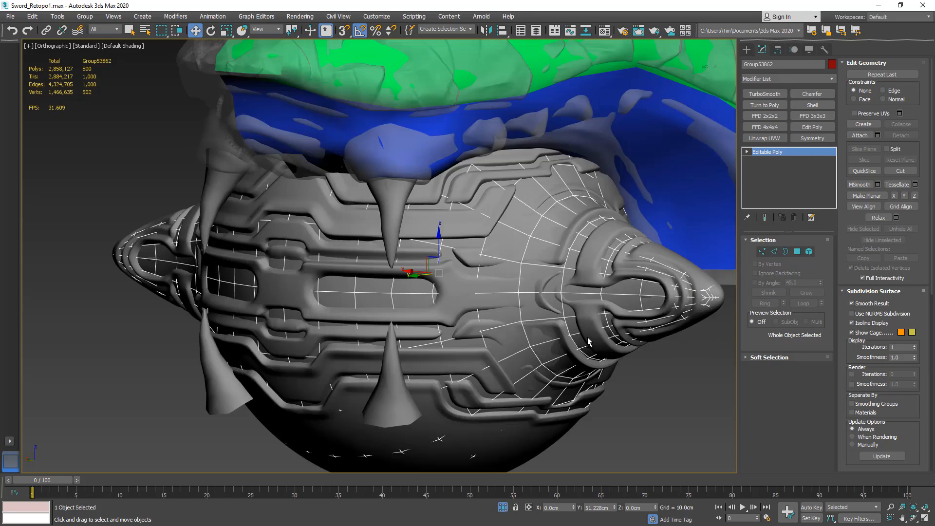
key("alt+q")
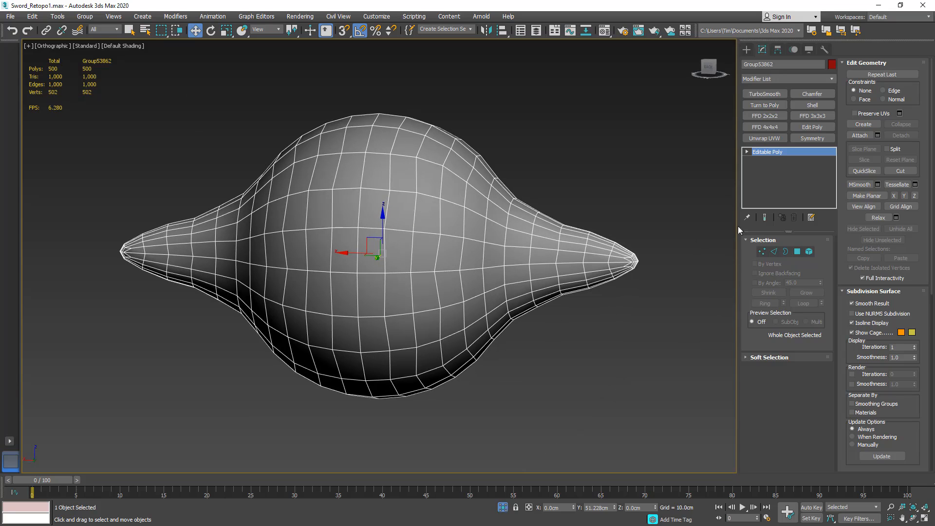
left_click(774, 252)
left_click(708, 66)
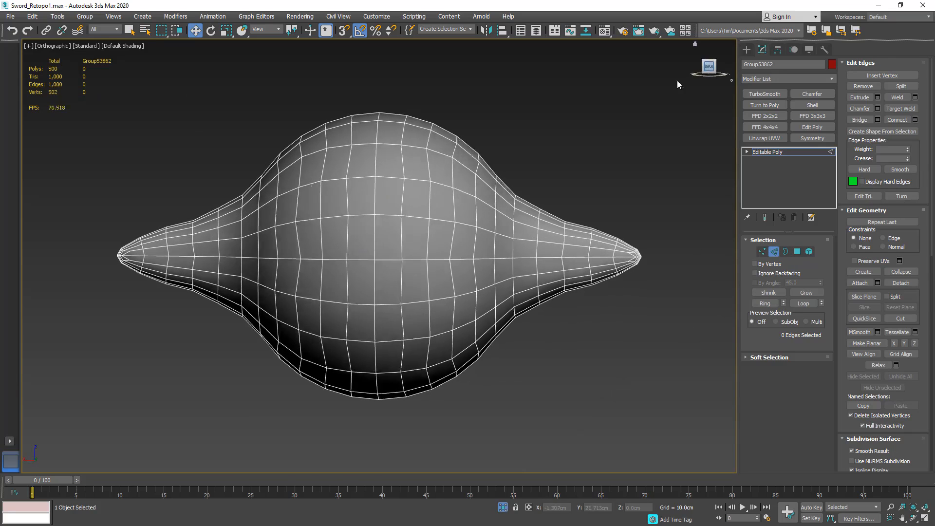
Constrain movement to edges and flatten the first two vertical edge loops right of the sphere's centre with Make Planar X.
double_click(408, 192)
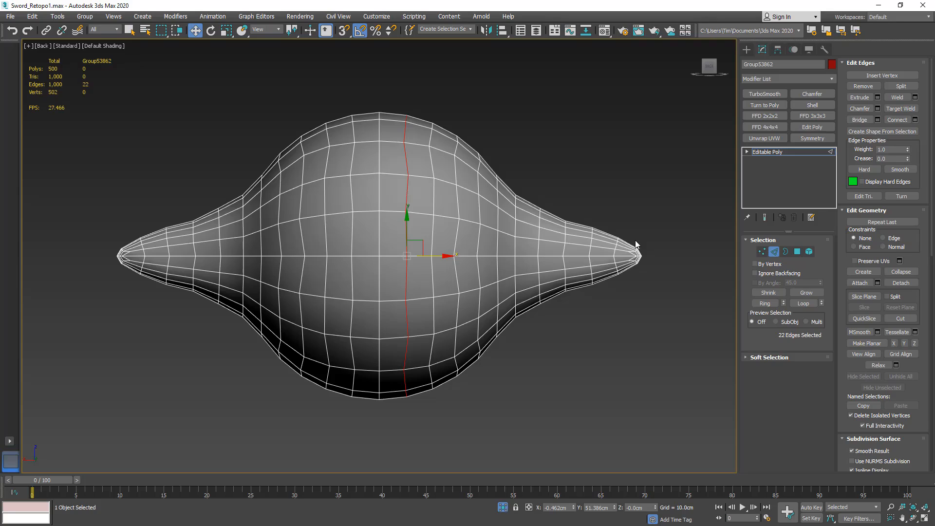
left_click(895, 239)
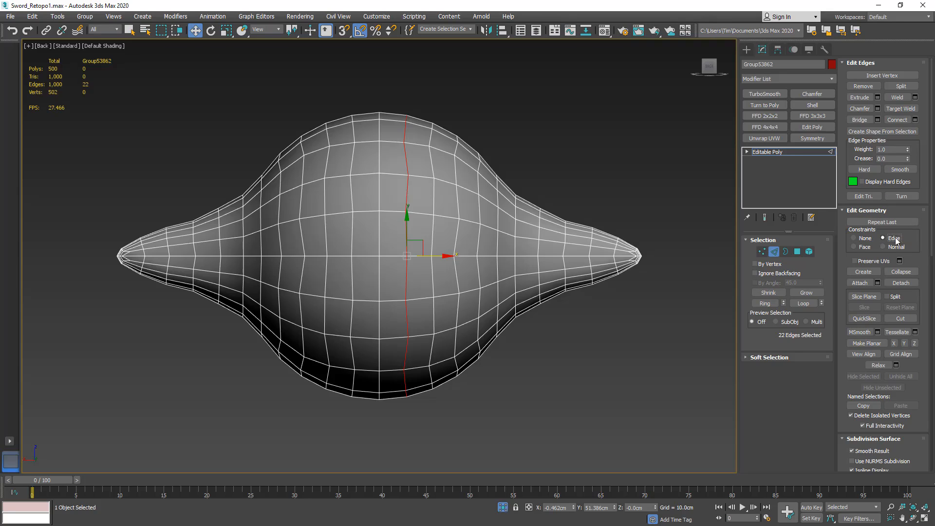
left_click(895, 344)
double_click(433, 194)
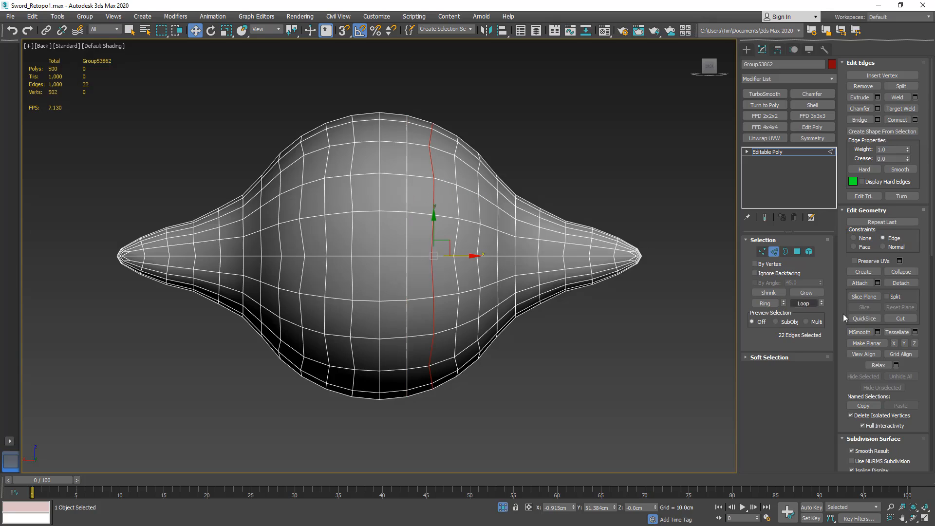
left_click(894, 343)
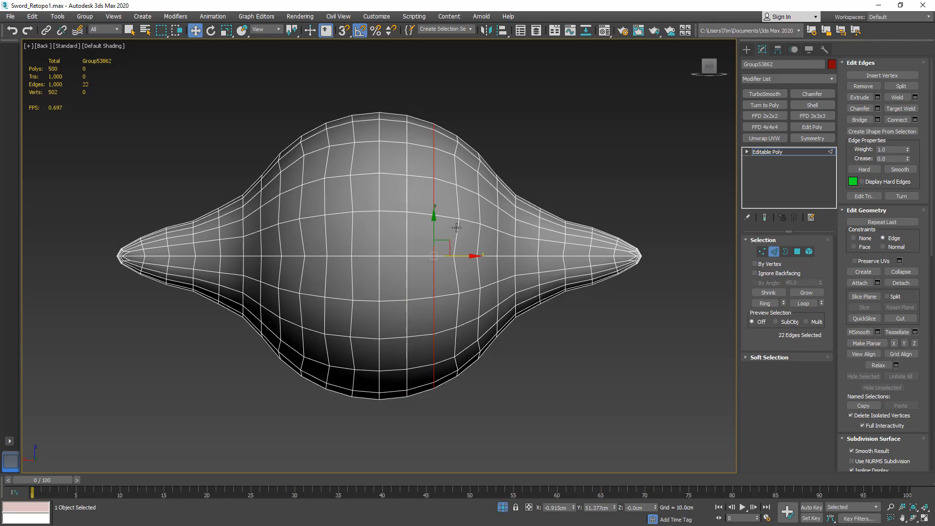
Flatten three more vertical edge loops toward and along the sphere's right spike with Make Planar X.
double_click(457, 227)
left_click(894, 343)
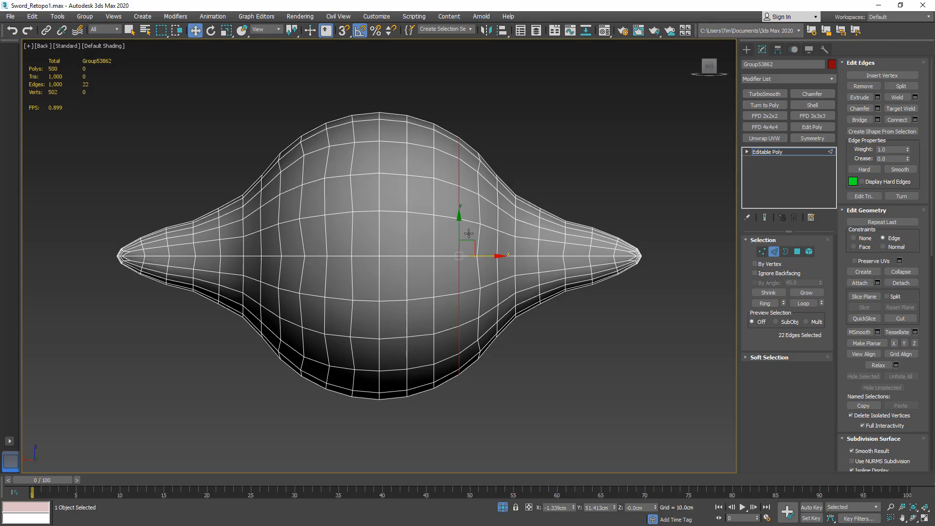
double_click(480, 236)
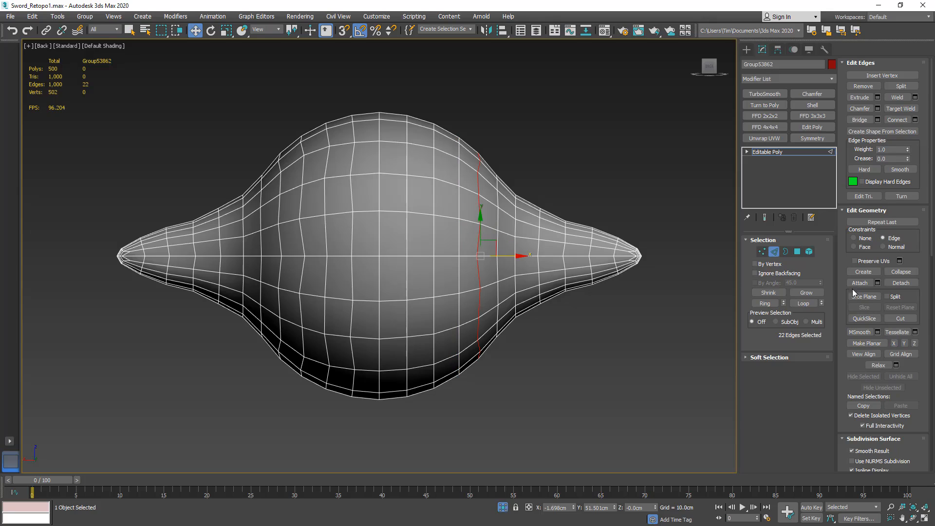
left_click(894, 344)
double_click(538, 243)
left_click(894, 343)
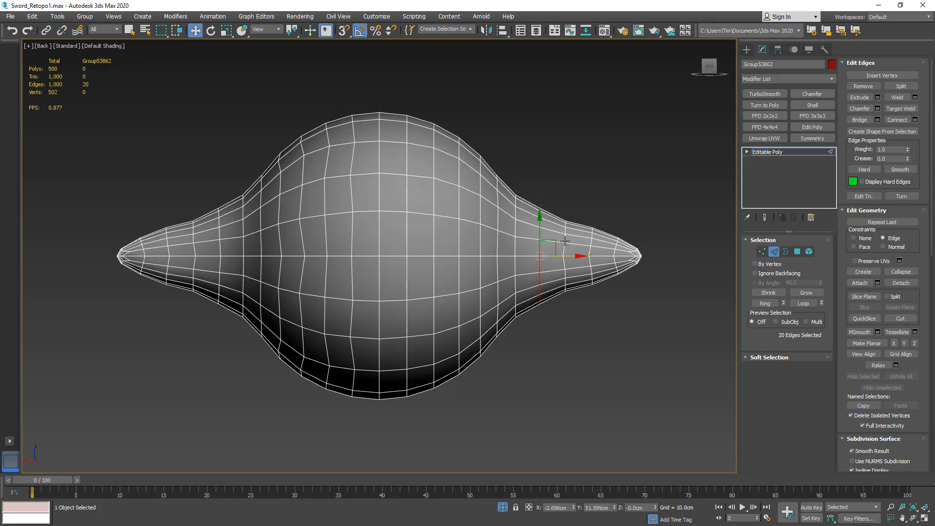
Flatten the last two vertical edge loops along the sphere's right spike with Make Planar X.
double_click(565, 241)
left_click(893, 344)
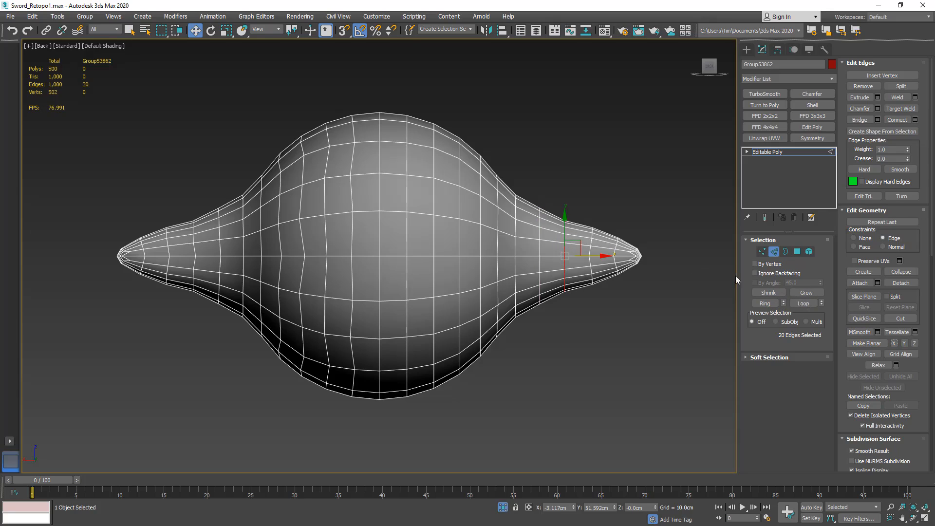
double_click(591, 246)
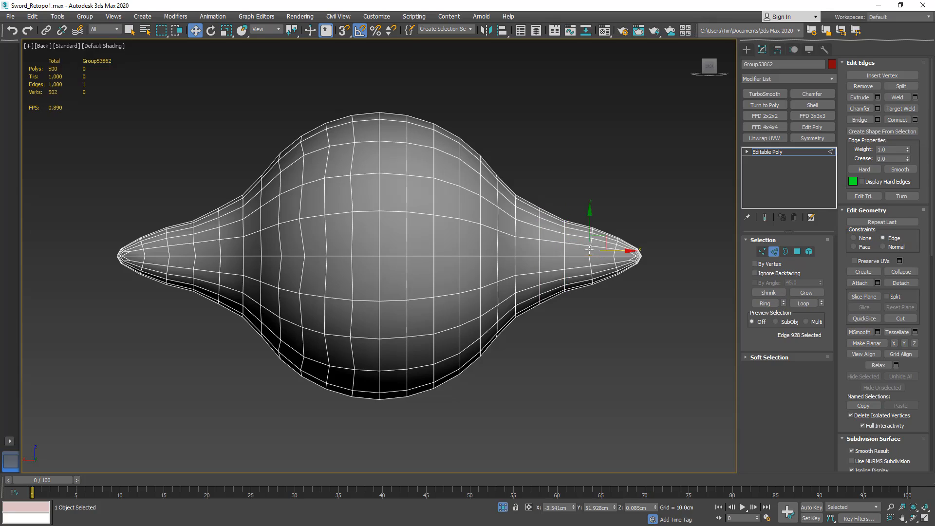
left_click(893, 343)
Delete the polygons of the sphere body's uneven left half up to the centre loop.
middle_click_drag(507, 243, 591, 233, "alt")
middle_click_drag(436, 175, 491, 162, "alt")
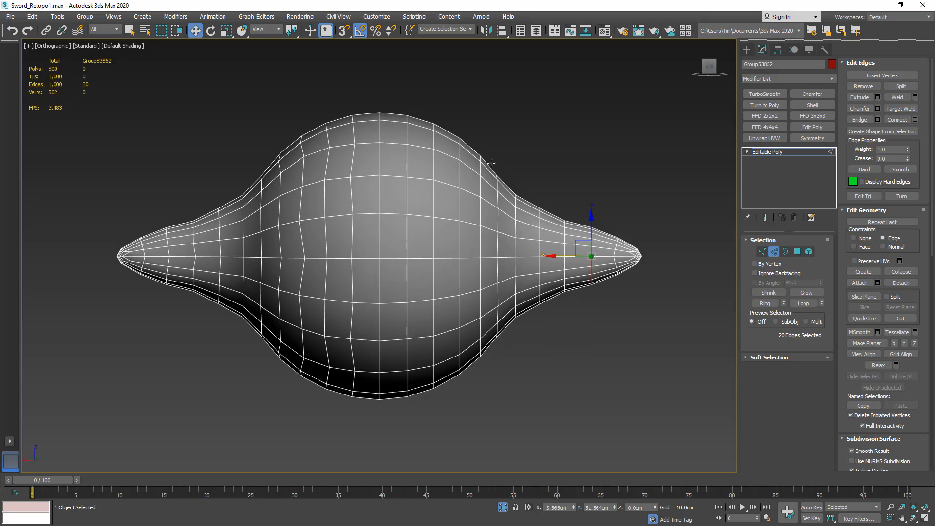
left_click(798, 251)
scroll(340, 136, "down", 4)
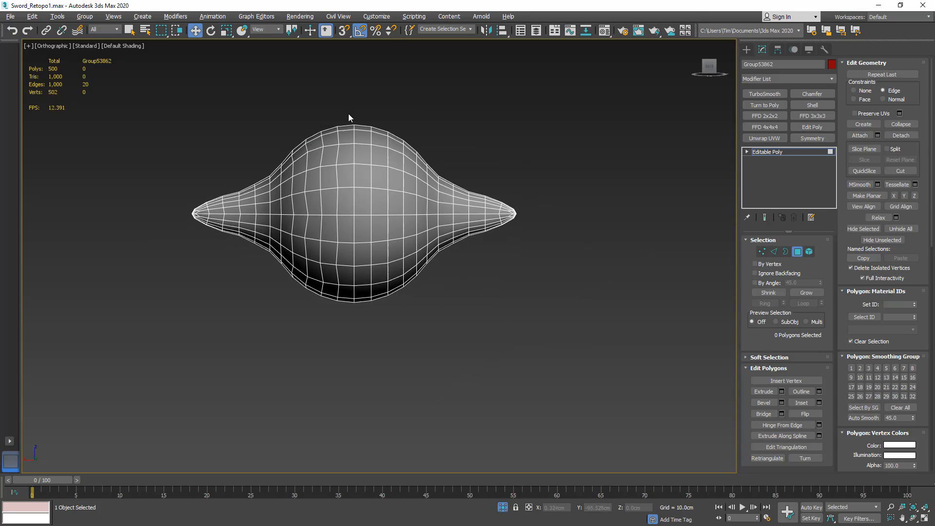
left_click_drag(350, 112, 189, 387)
key("Delete")
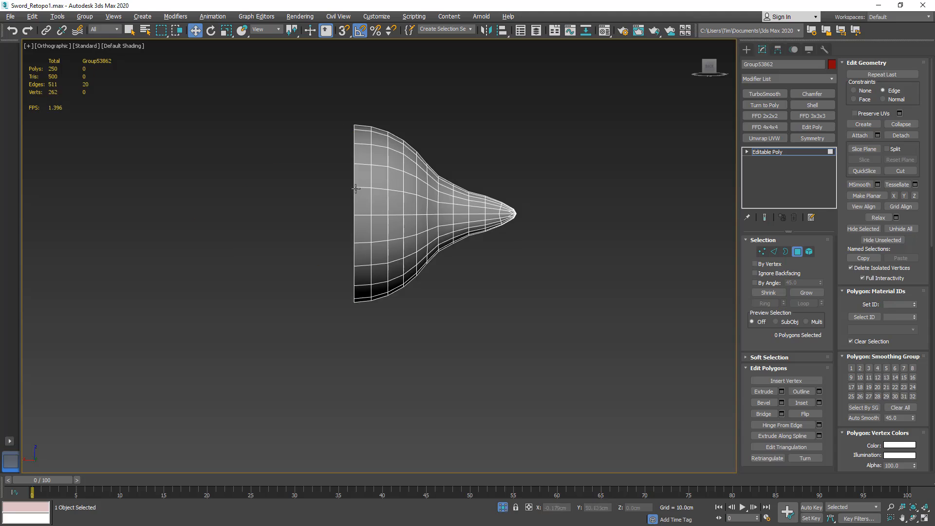
middle_click_drag(341, 209, 618, 189, "alt")
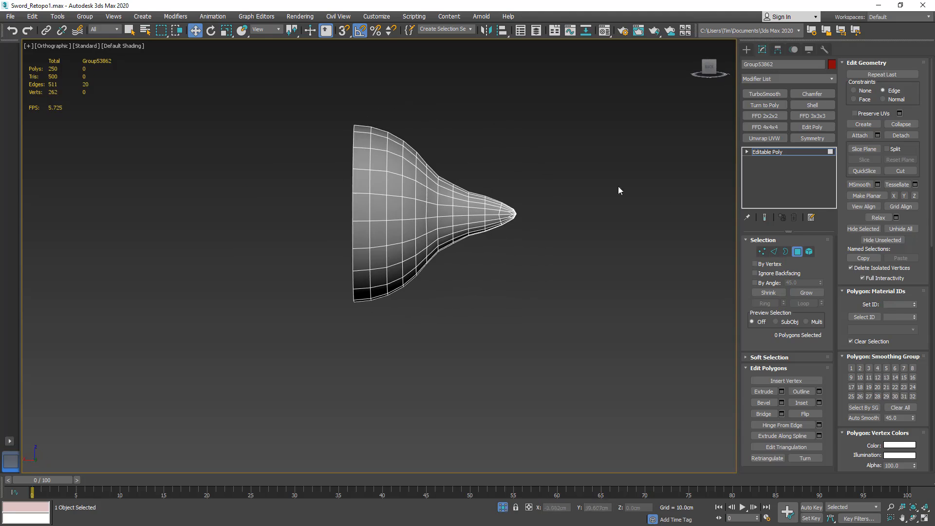
Select four alternate lengthwise edges between the sphere and spike, expand them to full rings, and collapse the rings to reduce the loops.
left_click(774, 251)
left_click(390, 151)
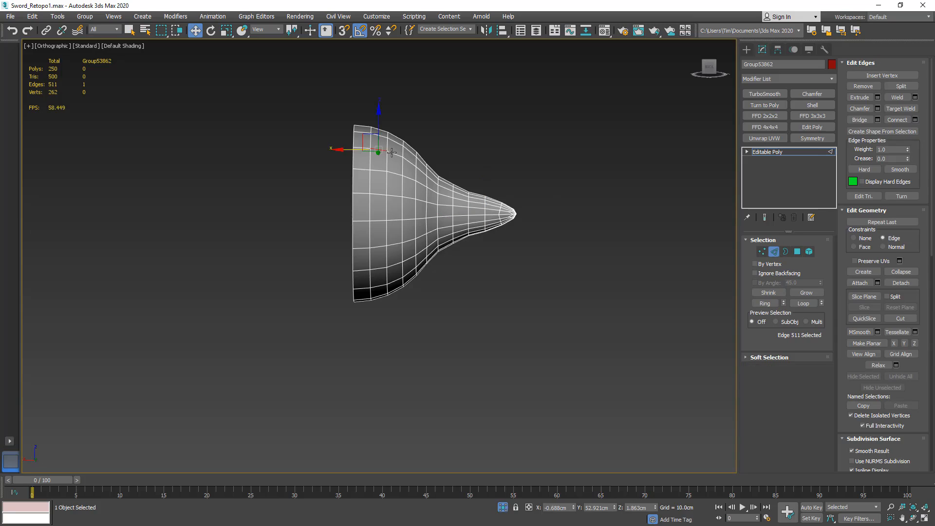
scroll(397, 154, "up", 3)
left_click(412, 162, "ctrl")
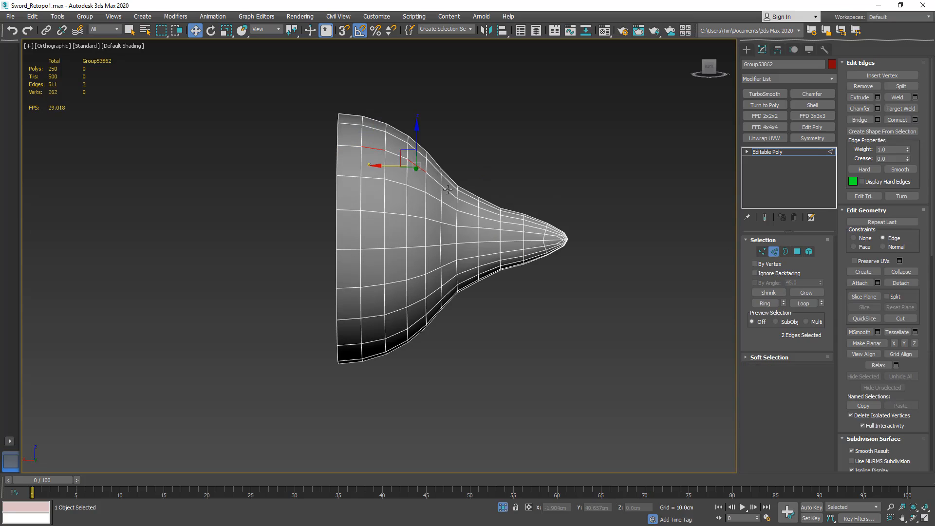
left_click(447, 190, "ctrl")
left_click(486, 208, "ctrl")
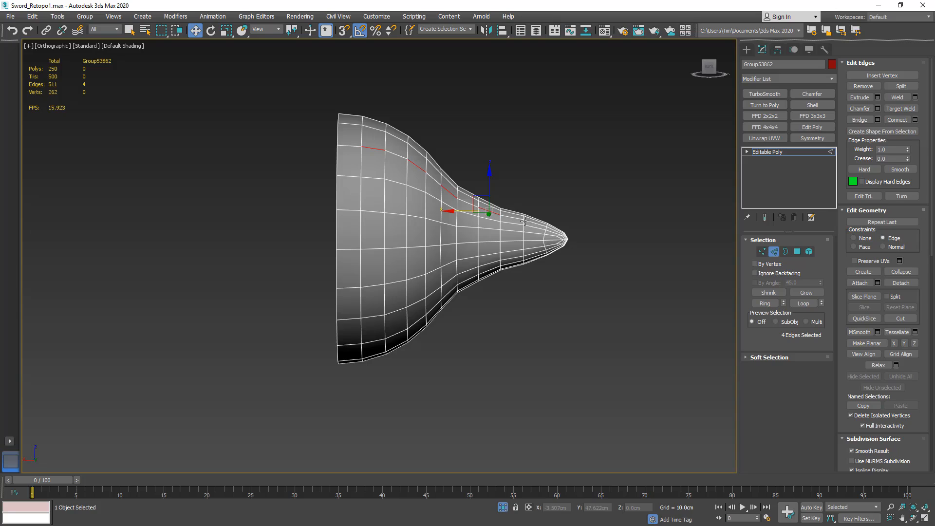
left_click(753, 303)
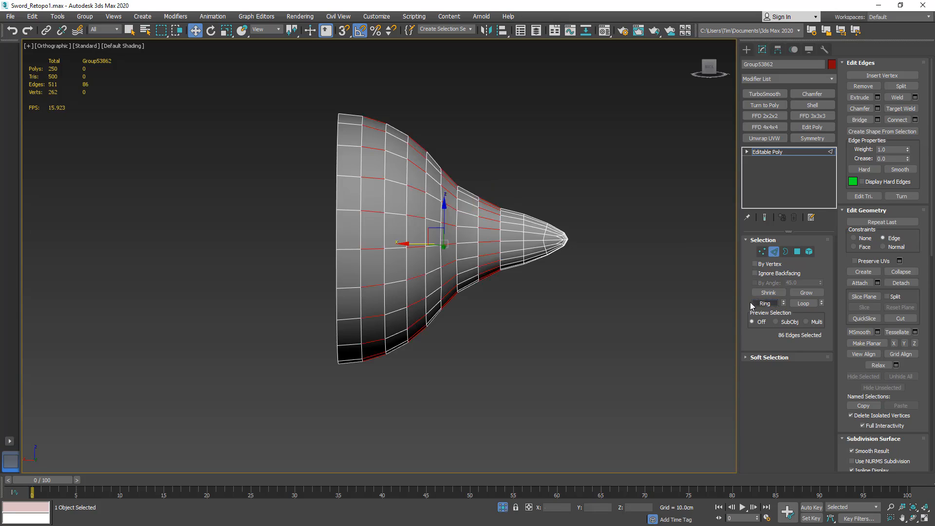
key("ctrl+BackSpace")
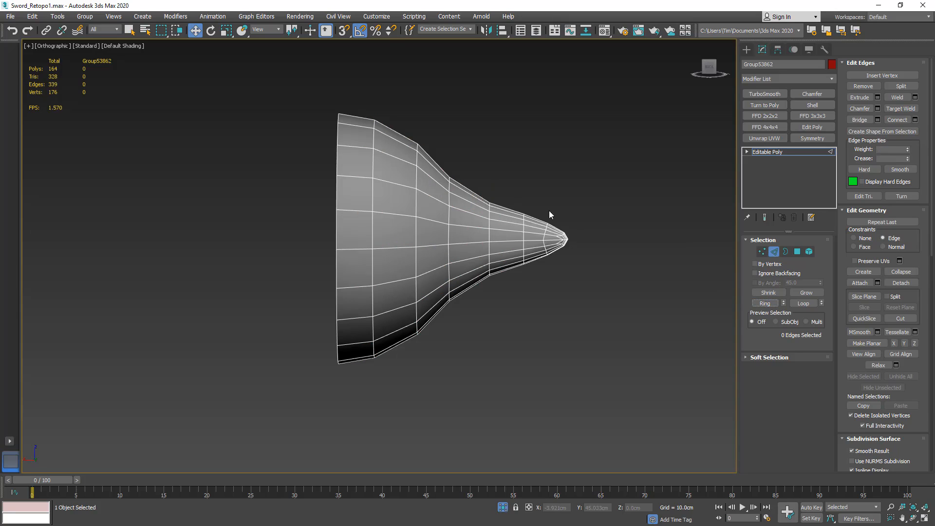
Select three alternate edges in each of two rows on the spike's tip cap and collapse all six.
middle_click_drag(548, 214, 526, 262, "alt")
scroll(513, 229, "up", 5)
scroll(511, 219, "up", 2)
left_click(508, 267)
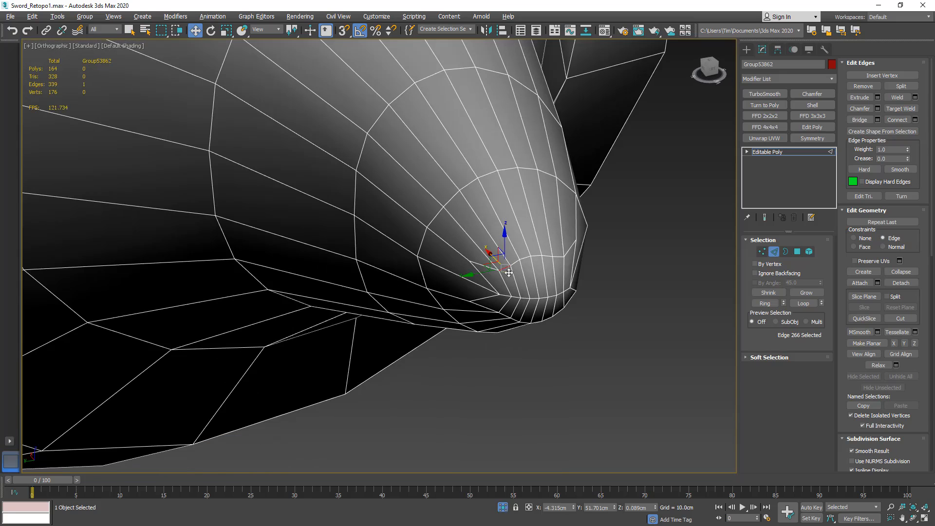
left_click(524, 257, "ctrl")
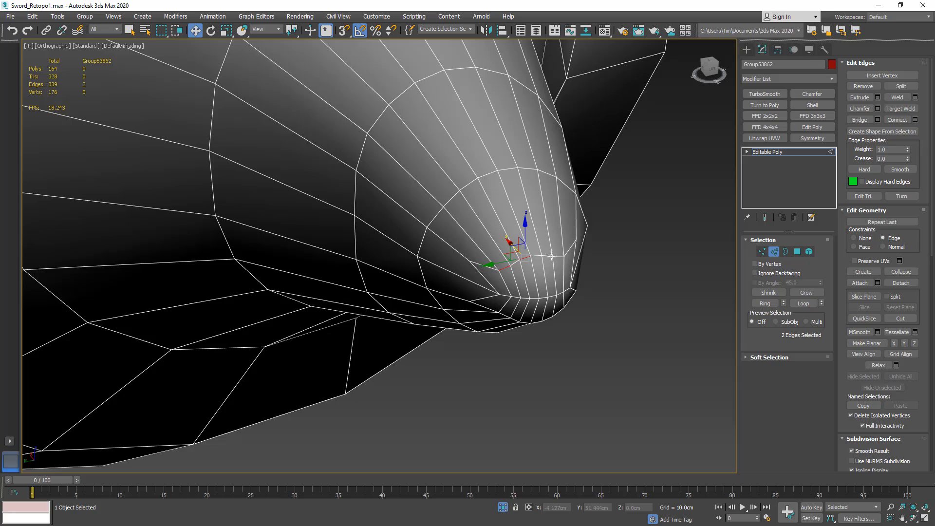
middle_click_drag(551, 256, 547, 297, "alt")
left_click(549, 258, "ctrl")
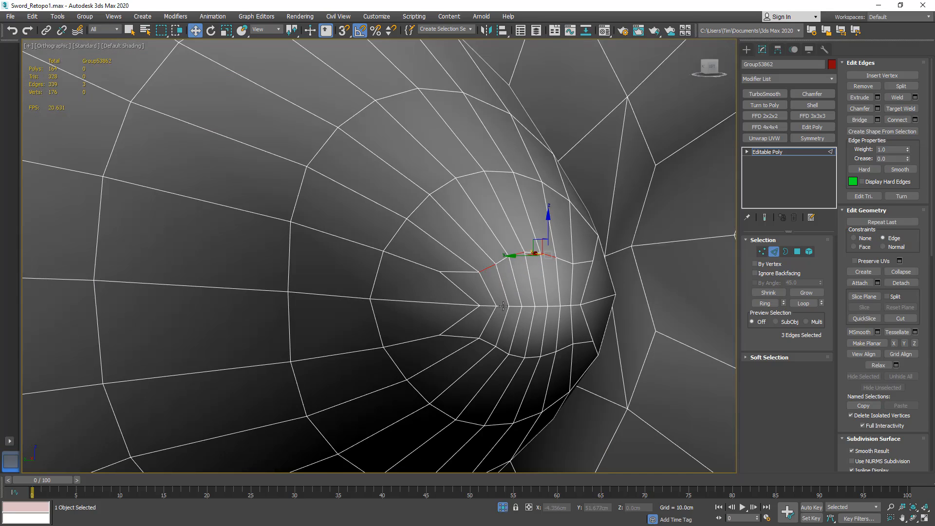
left_click(503, 305, "ctrl")
left_click(528, 307, "ctrl")
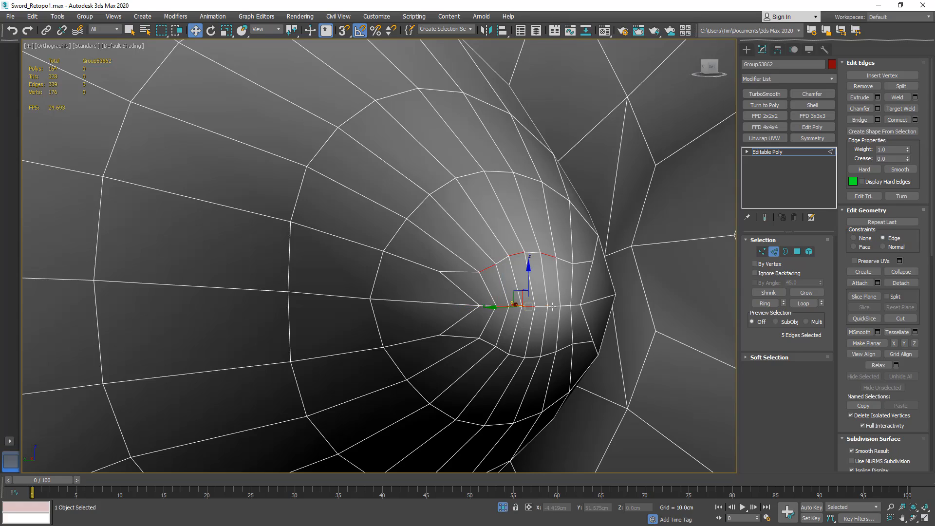
left_click(552, 305, "ctrl")
middle_click_drag(552, 306, 430, 297, "alt")
key("ctrl+BackSpace")
middle_click_drag(515, 256, 539, 256, "alt")
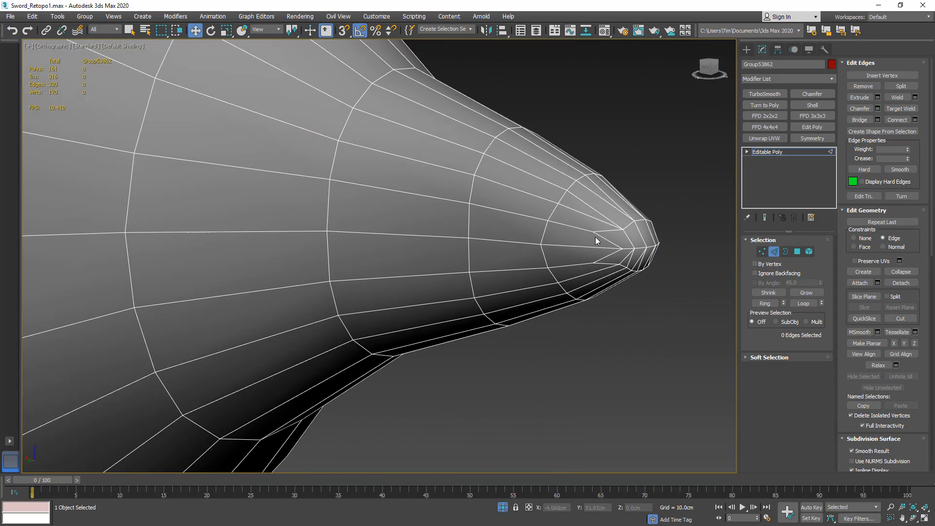
Target-weld the four stray vertices near the spike tip onto the neighbouring edge loop, covering both sides of the spike.
left_click(762, 251)
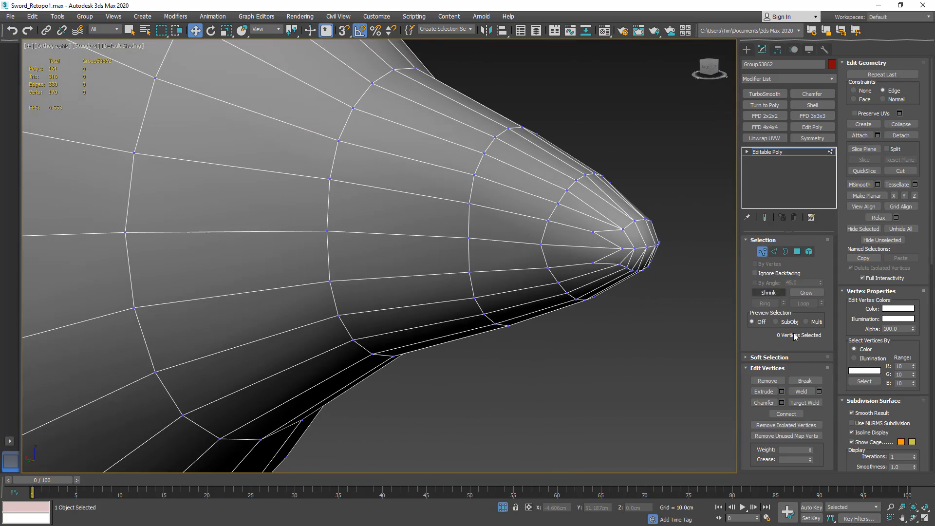
left_click(804, 402)
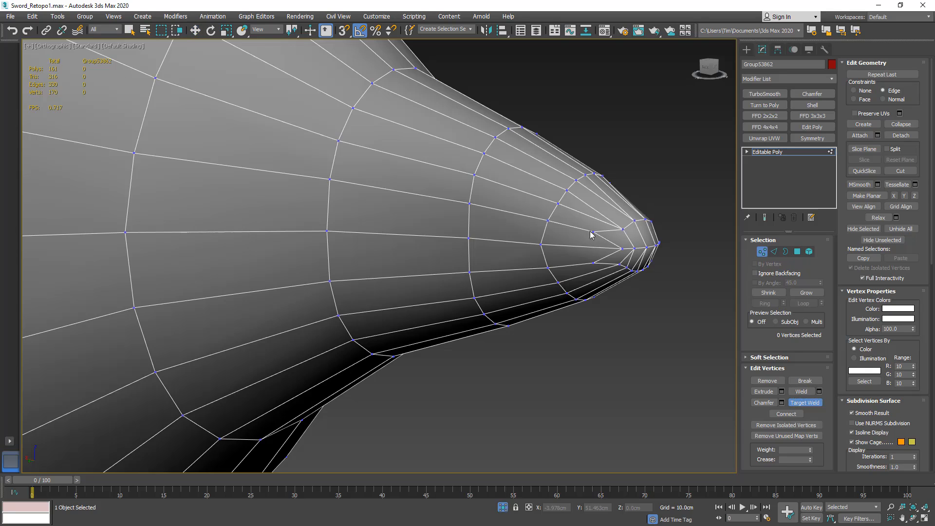
left_click(548, 222)
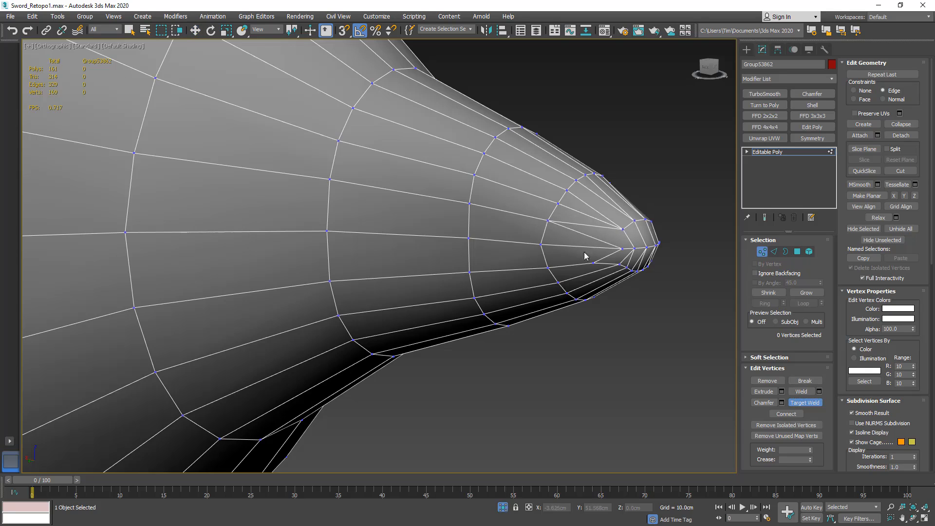
left_click(549, 268)
middle_click_drag(560, 270, 530, 279, "alt")
scroll(183, 262, "down", 5)
middle_click_drag(183, 262, 570, 245)
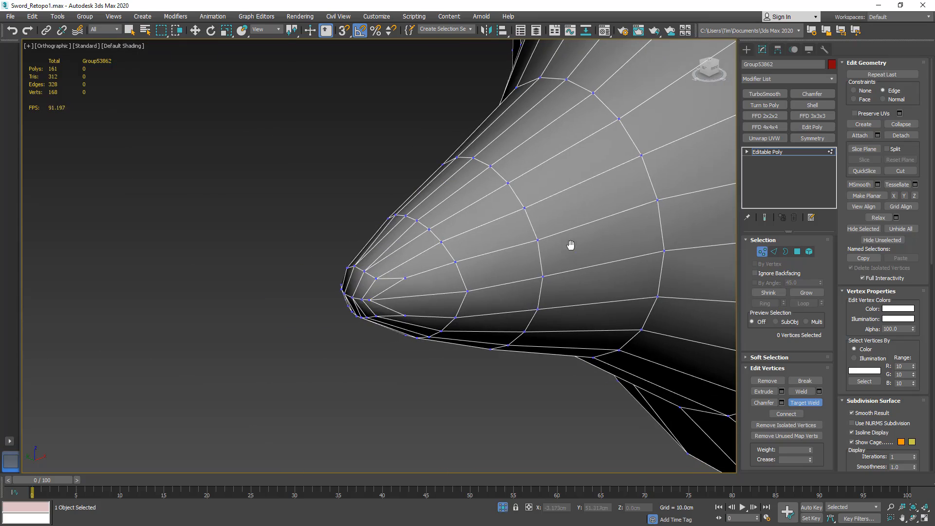
left_click(455, 262)
middle_click_drag(455, 262, 571, 255, "alt")
left_click(442, 249)
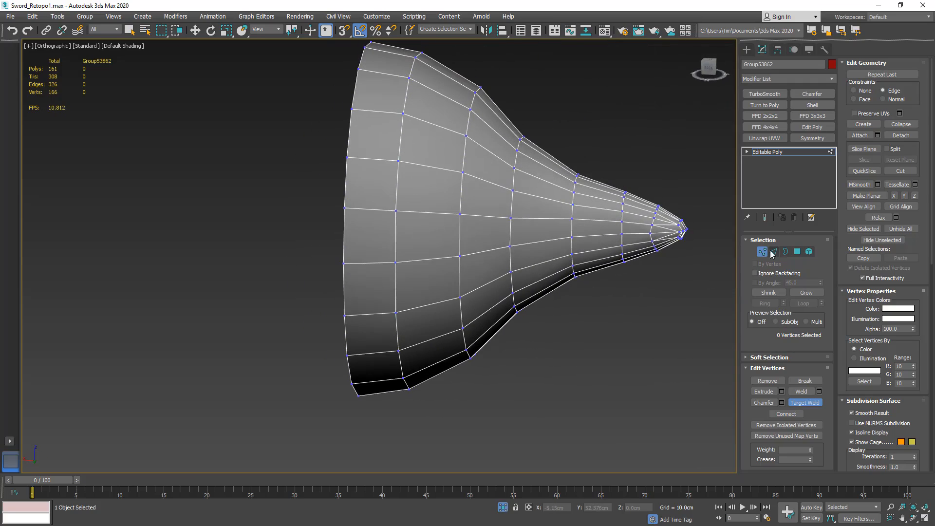
Leave sub-object editing and mirror the half sphere body with a Symmetry modifier on the X axis, flipped.
middle_click_drag(687, 247, 628, 211, "alt")
scroll(668, 229, "up", 3)
key("1")
scroll(624, 246, "down", 5)
key("w")
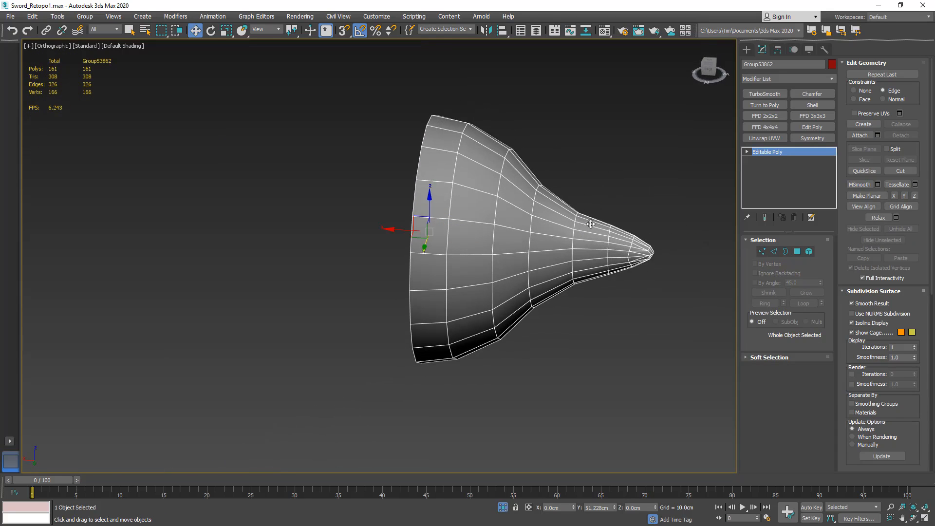
left_click(805, 139)
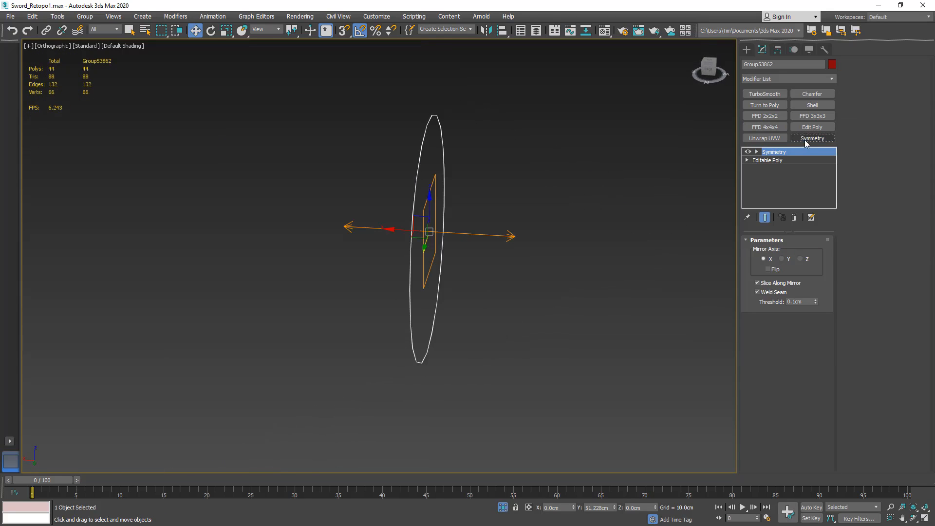
left_click(775, 271)
mouse_move(616, 251)
middle_mouse_down("alt")
mouse_move(680, 240)
mouse_move(803, 248)
mouse_move(637, 236)
mouse_move(599, 245)
middle_mouse_up("alt")
End isolation and hide the Sword_Highpoly layer so only the low-poly sword parts are displayed.
key("alt+q")
scroll(519, 238, "down", 5)
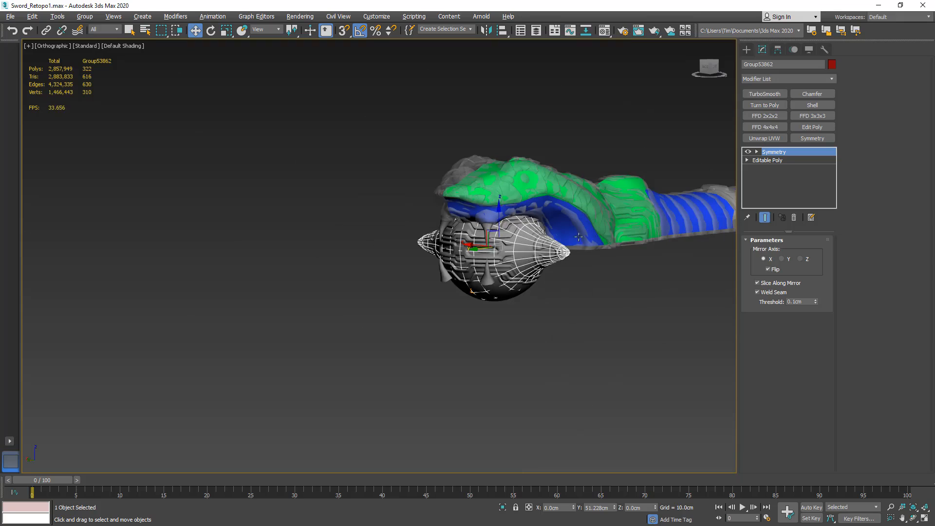
middle_click_drag(601, 245, 383, 283)
scroll(382, 282, "up", 2)
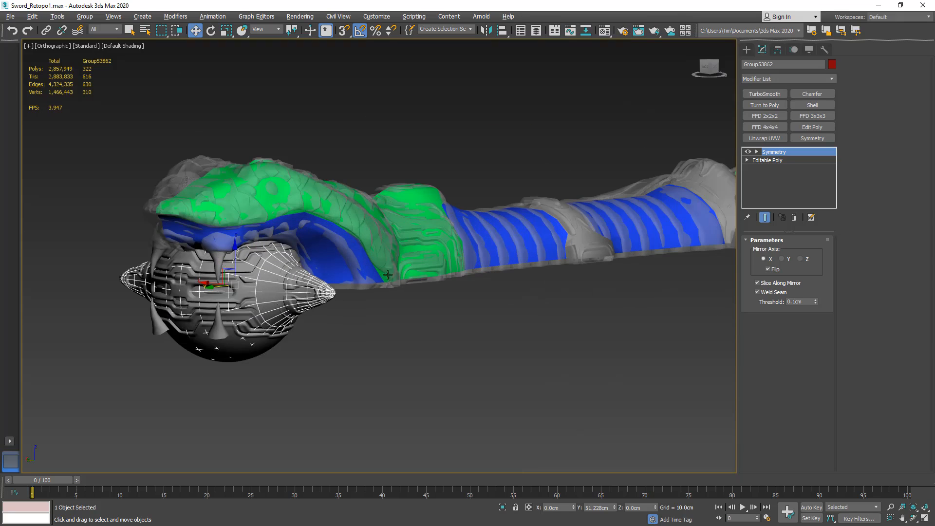
left_click(535, 31)
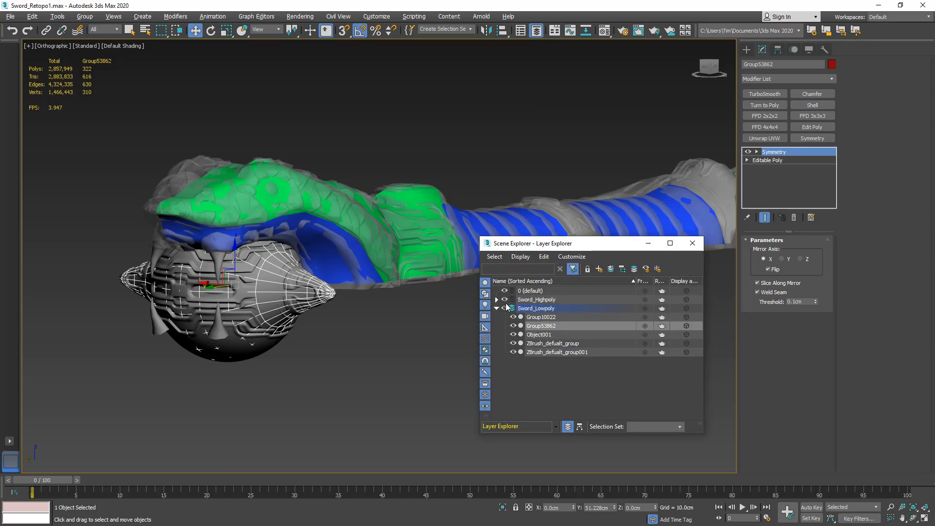
left_click(504, 299)
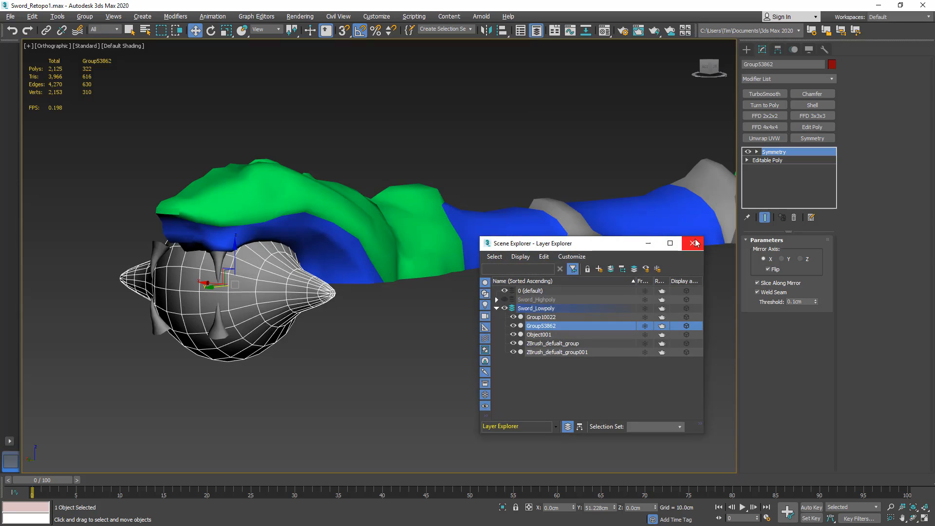
left_click(695, 244)
Select the main low-poly sword mesh and mirror it with a Symmetry modifier on the X axis, flipped.
left_click(553, 223)
middle_click_drag(553, 223, 547, 287, "alt")
middle_click_drag(547, 288, 451, 110)
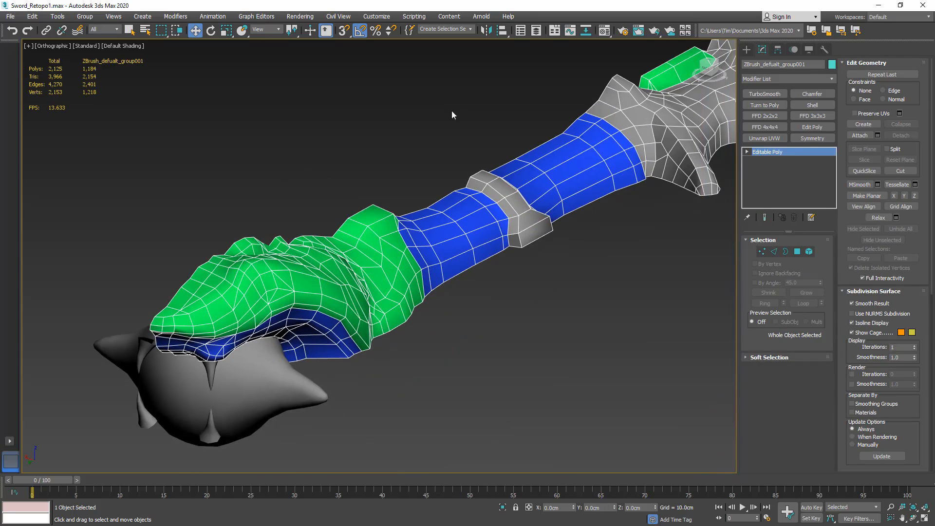
left_click(809, 138)
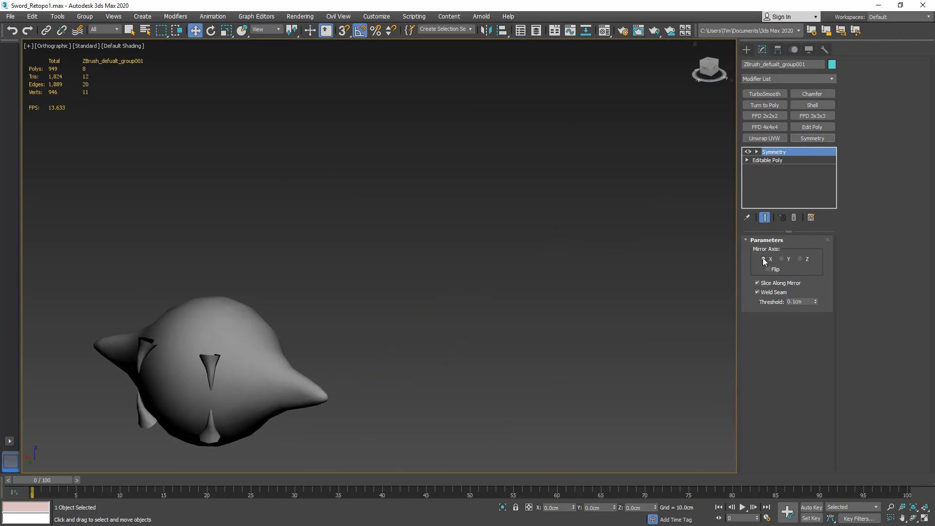
left_click(768, 269)
middle_click_drag(634, 227, 521, 251)
scroll(521, 251, "down", 5)
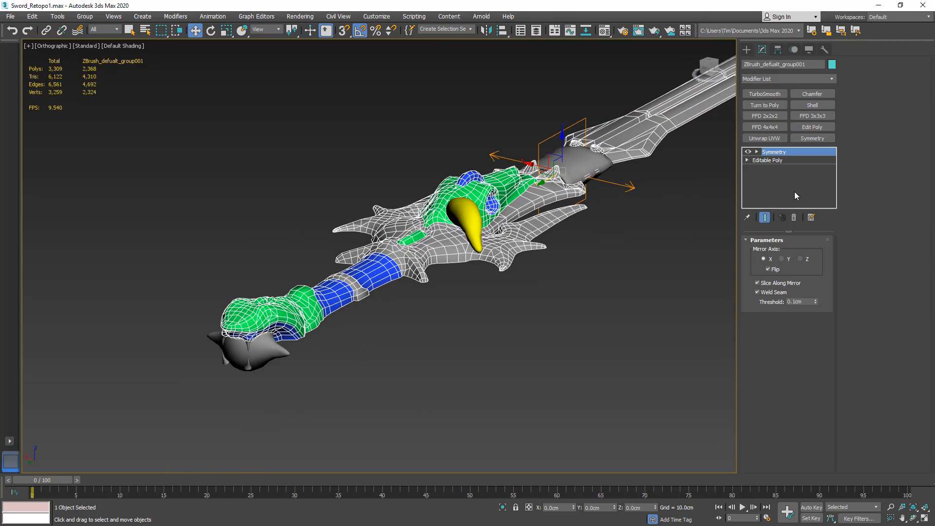
Add a second Symmetry modifier to the main sword mesh, mirroring it on the Z axis.
left_click(816, 139)
left_click(801, 259)
scroll(290, 303, "up", 6)
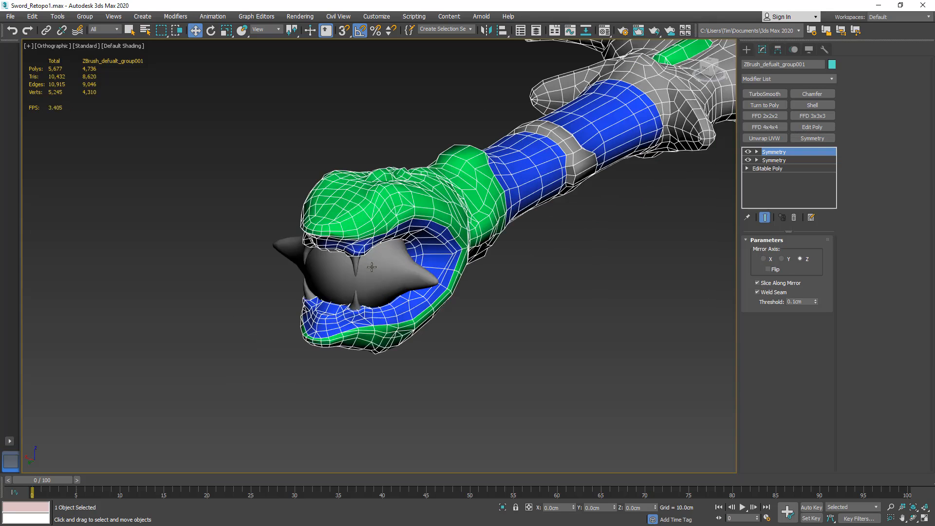
middle_click_drag(382, 265, 303, 312)
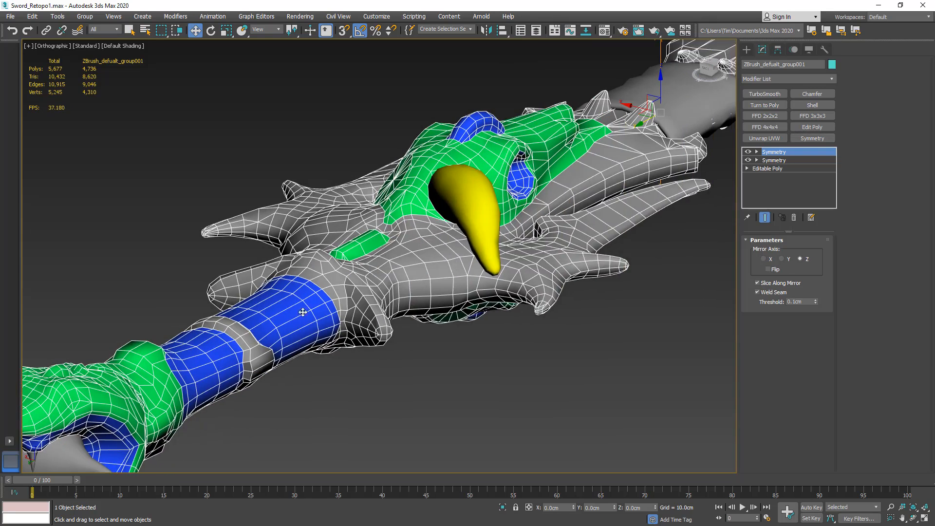
Mirror the yellow horn with a Symmetry modifier on the X axis, flipped, and display edged faces in the viewport.
left_click(458, 202)
middle_click_drag(458, 201, 468, 199, "alt")
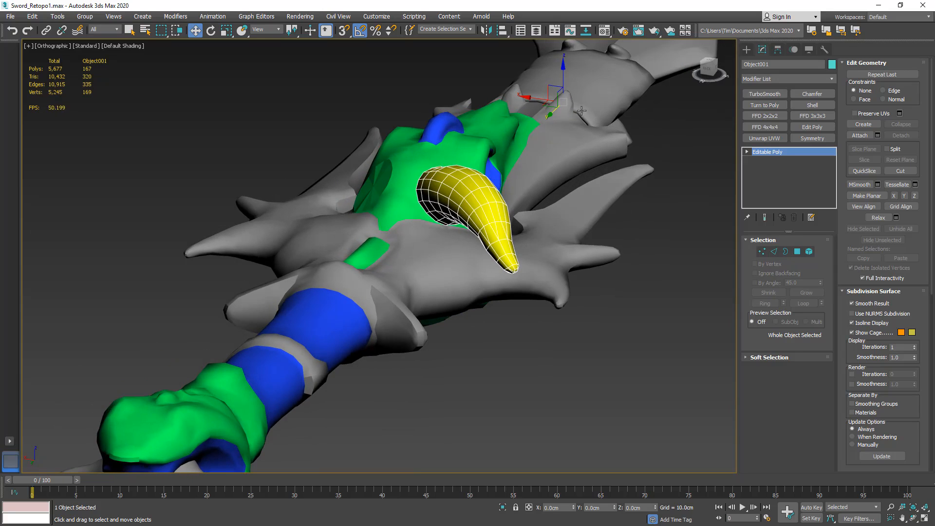
left_click(812, 139)
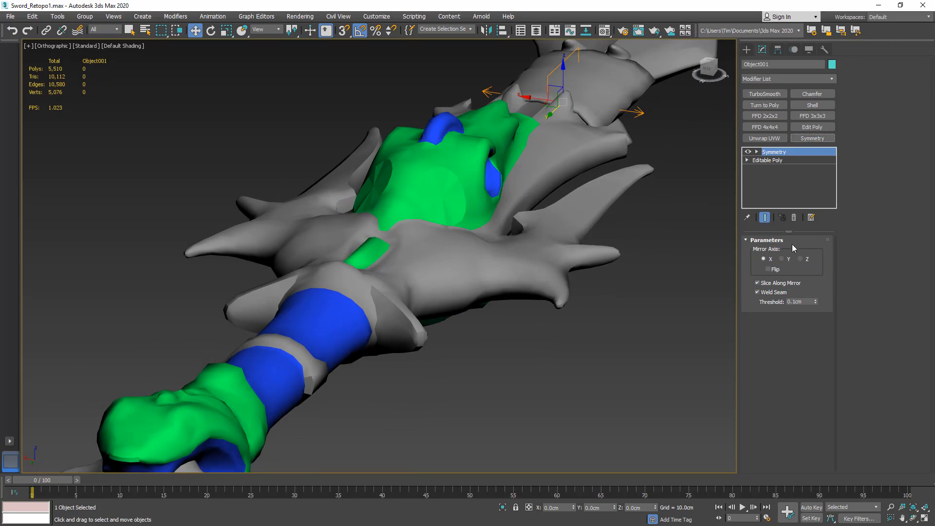
left_click(768, 269)
mouse_move(445, 194)
middle_mouse_down("alt")
mouse_move(487, 185)
mouse_move(428, 181)
mouse_move(467, 175)
mouse_move(455, 169)
middle_mouse_up("alt")
key("F4")
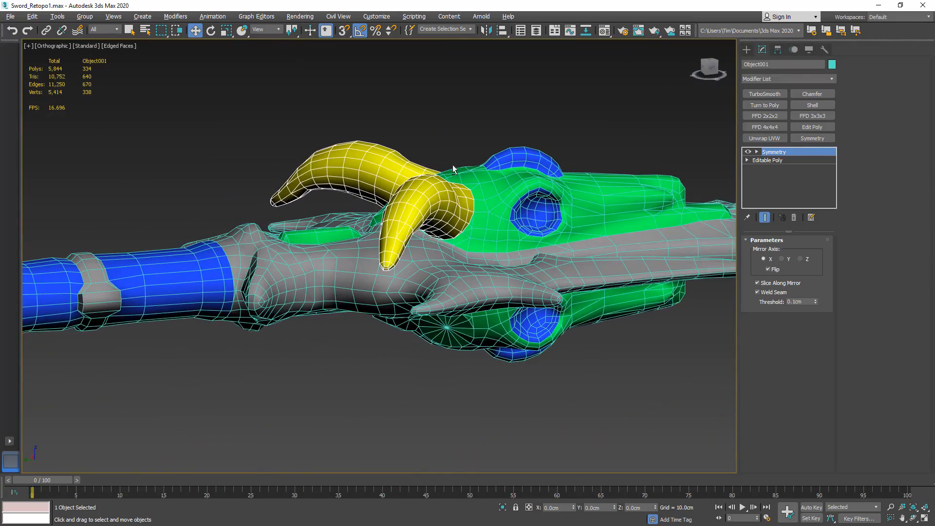
Add a second Symmetry modifier to the yellow horn, mirroring it on the Z axis.
left_click(817, 140)
left_click(800, 259)
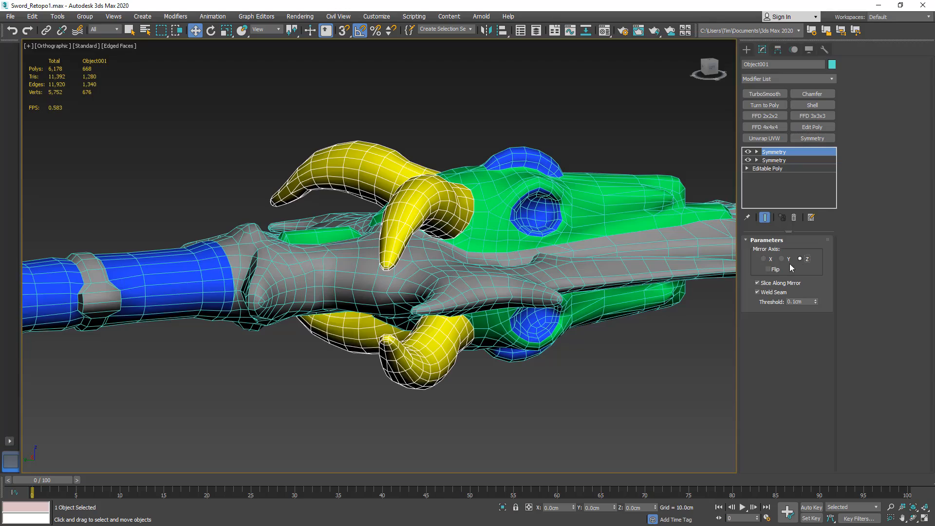
middle_click_drag(608, 249, 626, 340, "alt")
Select all the sword parts and check their combined polygon statistics and the mirrored geometry around the guard.
scroll(614, 324, "down", 8)
middle_click_drag(615, 292, 427, 289)
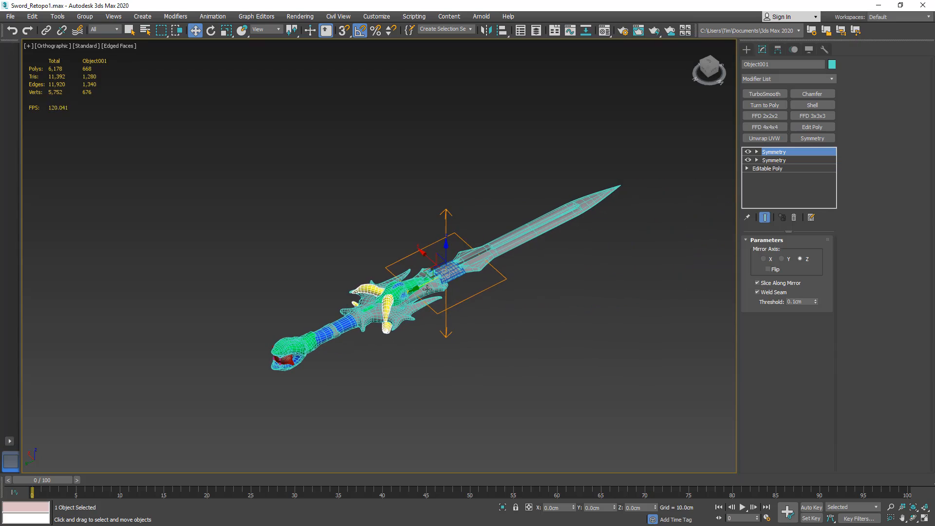
left_click_drag(229, 426, 219, 418)
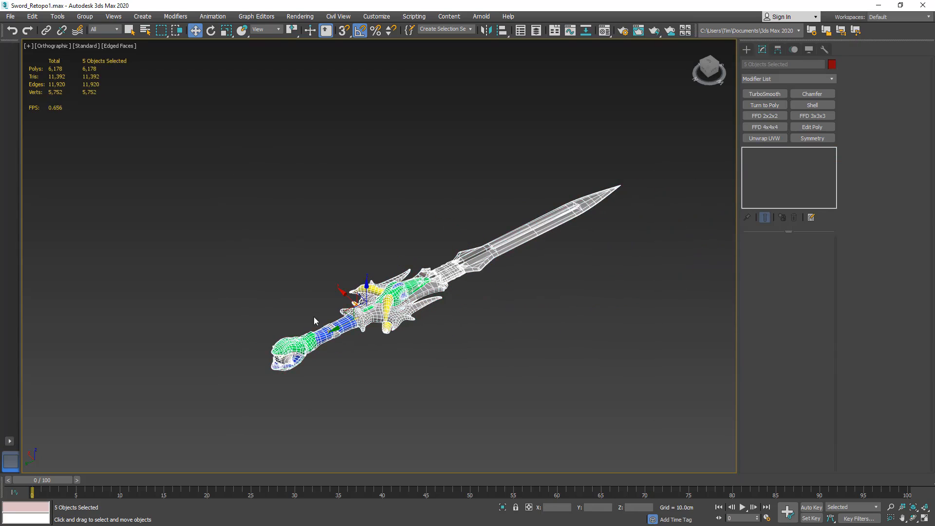
scroll(311, 292, "up", 3)
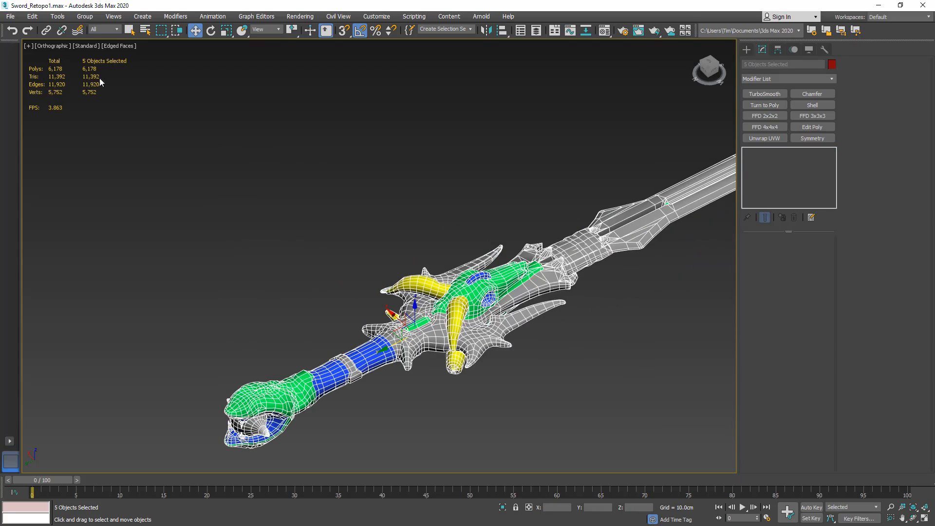
middle_click_drag(111, 81, 341, 208, "alt")
scroll(414, 238, "up", 4)
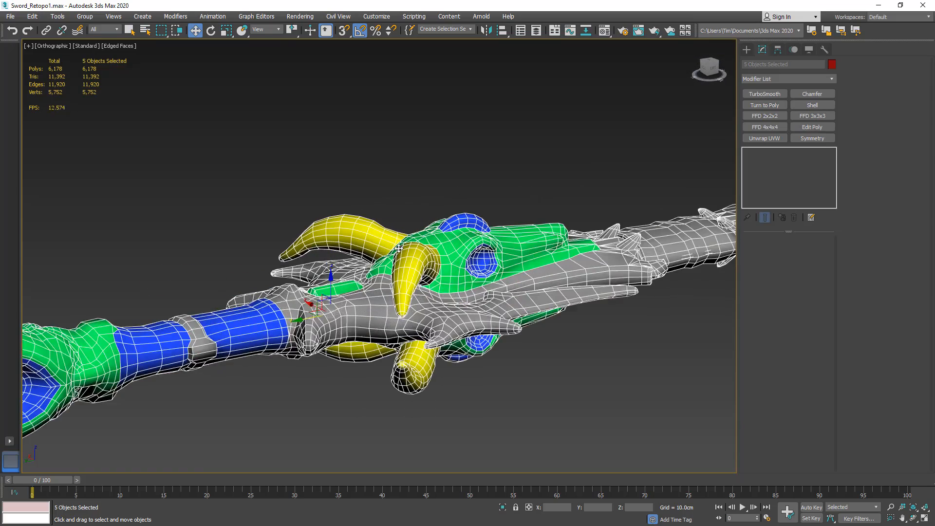
Select the yellow horns and remove both of their Symmetry modifiers.
left_click(378, 232)
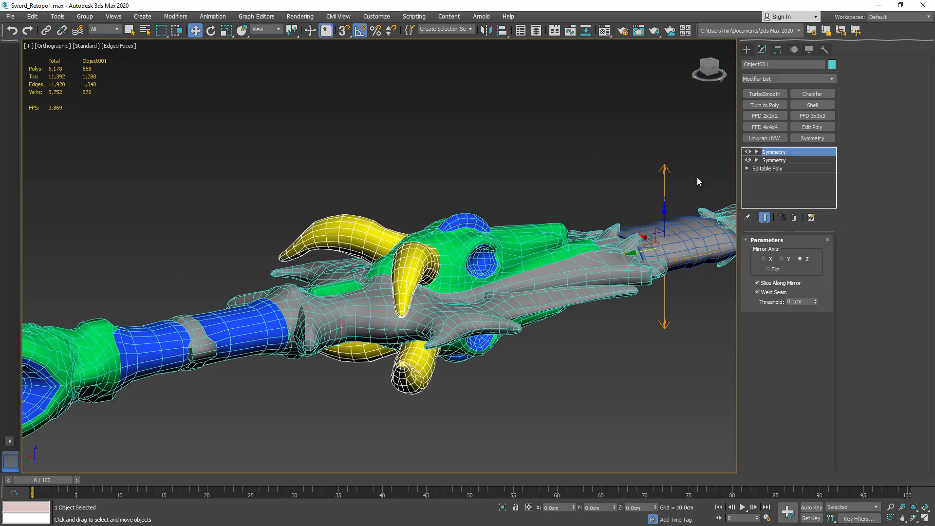
left_click(794, 219)
left_click(795, 218)
Select the teeth in the pommel's dragon mouth and remove both of their Symmetry modifiers.
middle_click_drag(465, 280, 689, 215)
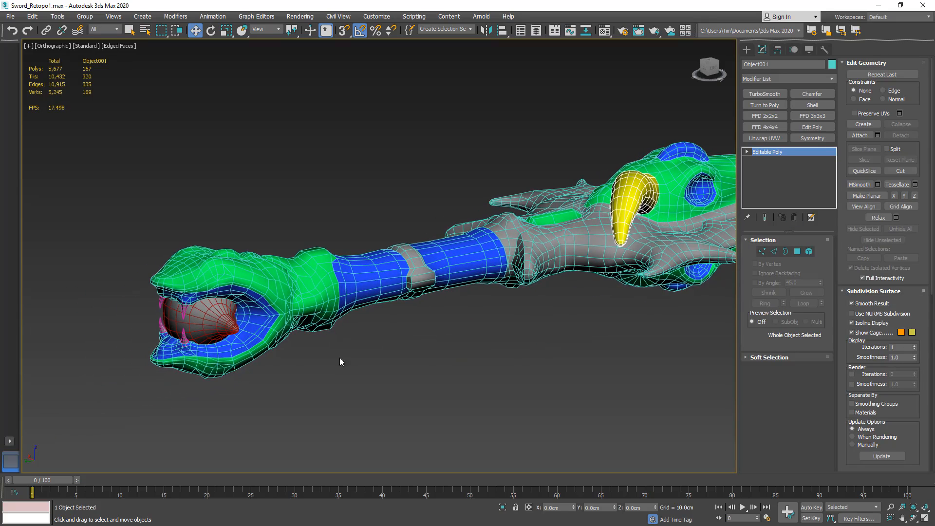
left_click(171, 308)
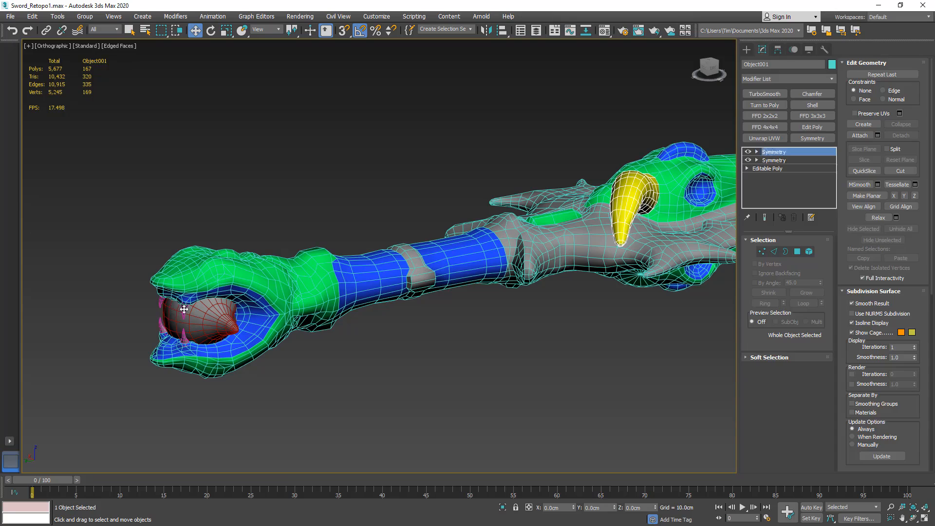
left_click(794, 218)
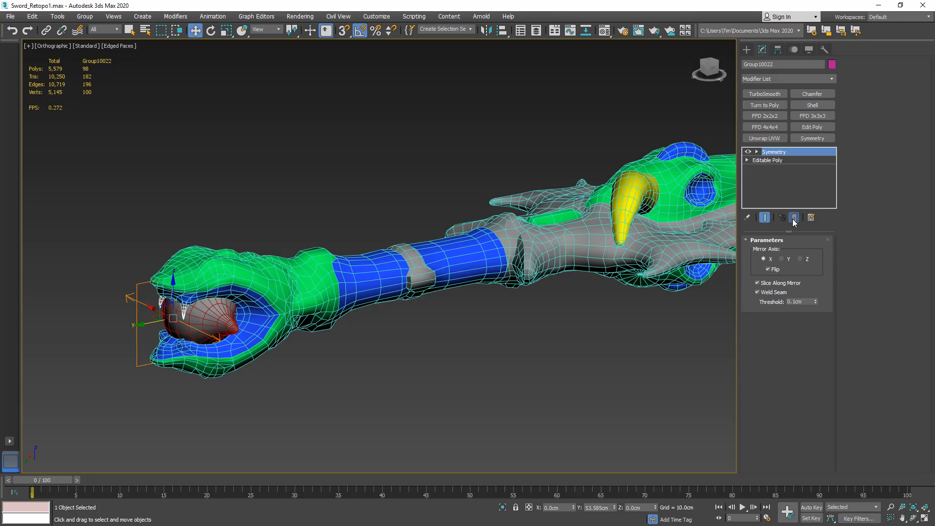
left_click(795, 218)
Select the ribbed collar between guard and blade, check its two Symmetry modifiers, and collapse its stack to an Editable Poly.
middle_click_drag(559, 269, 215, 329)
left_click(590, 226)
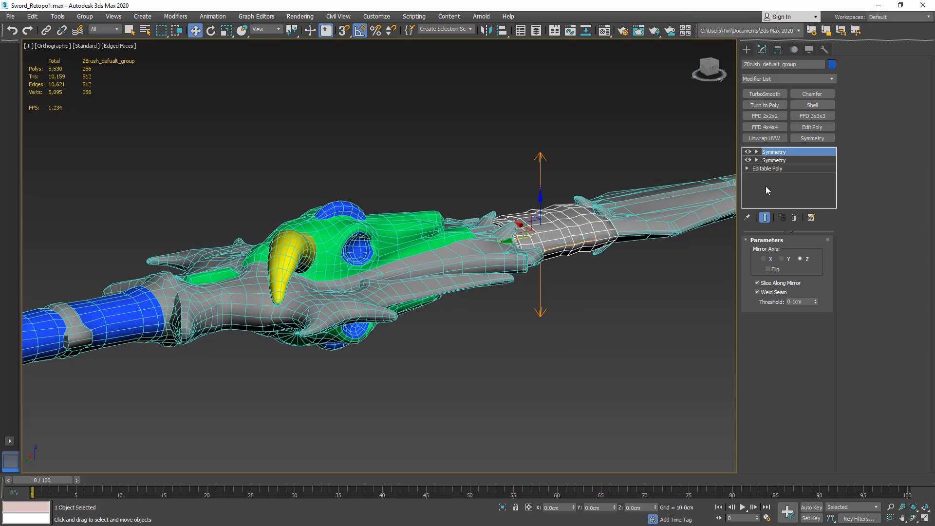
middle_click_drag(684, 217, 716, 175, "alt")
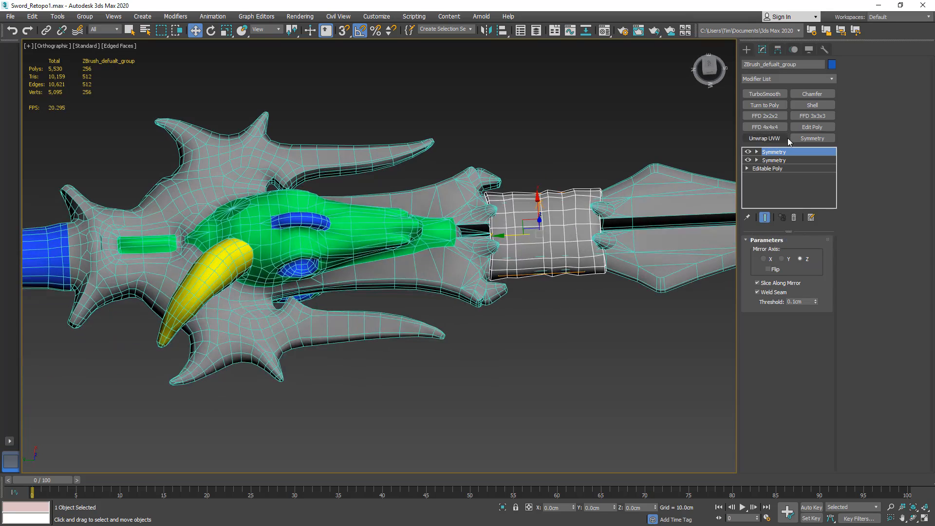
middle_click_drag(625, 220, 606, 155, "alt")
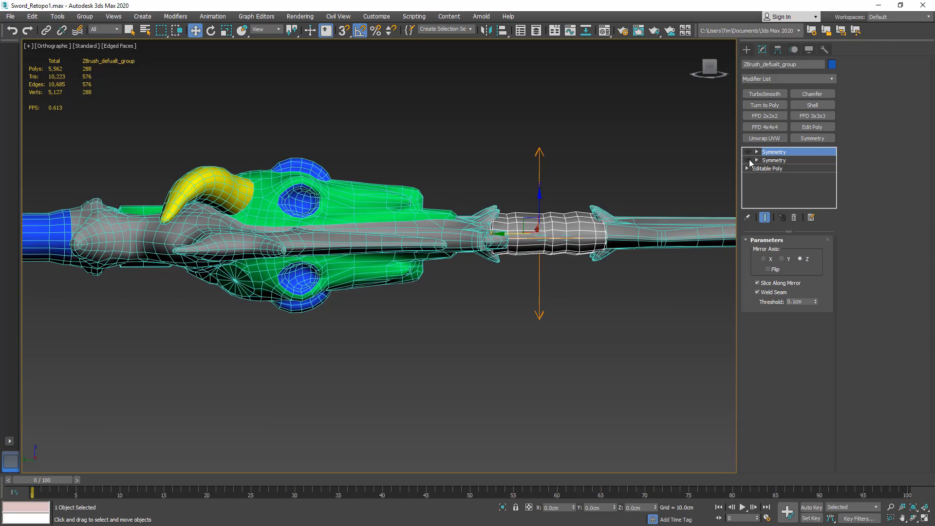
left_click(748, 159)
left_click(747, 152)
middle_click_drag(729, 169, 590, 202, "alt")
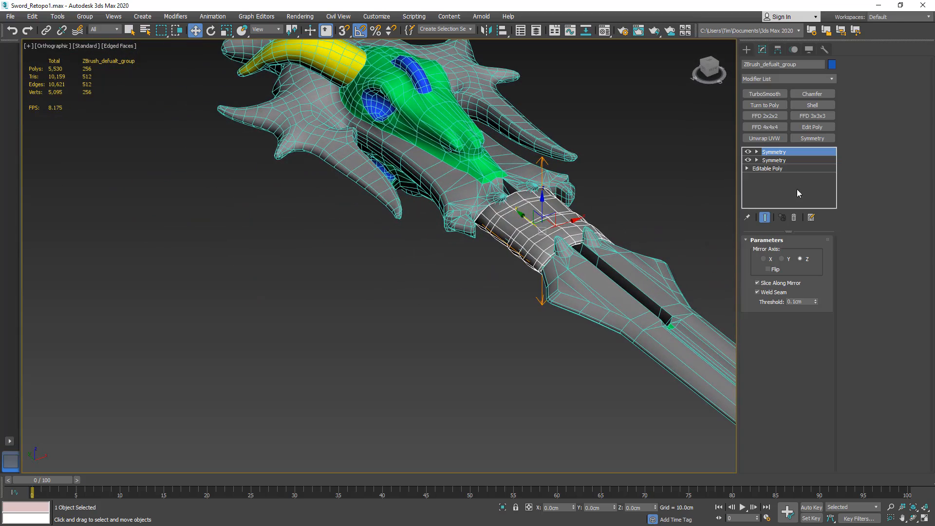
right_click(788, 152)
left_click(825, 250)
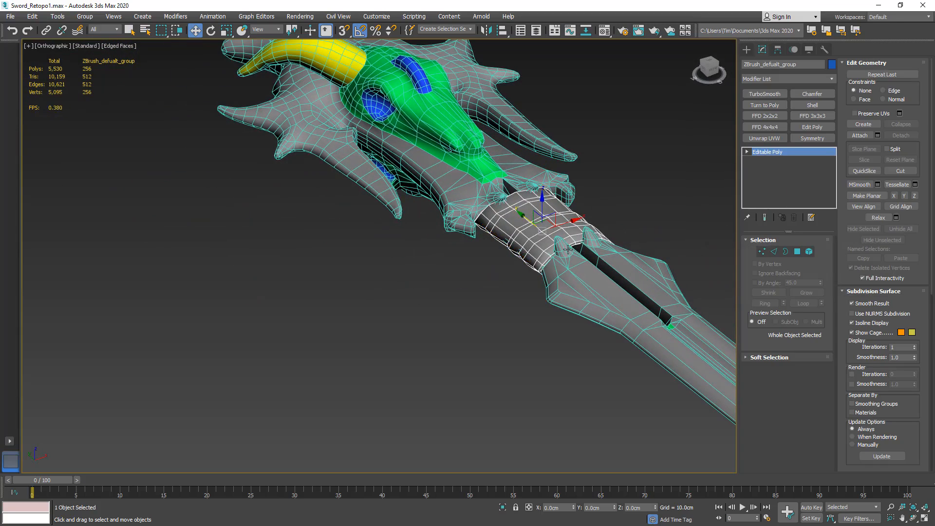
Isolate the collar and delete its lower half at vertex level in the front view, then end isolation.
key("alt+q")
middle_click_drag(544, 249, 552, 196, "alt")
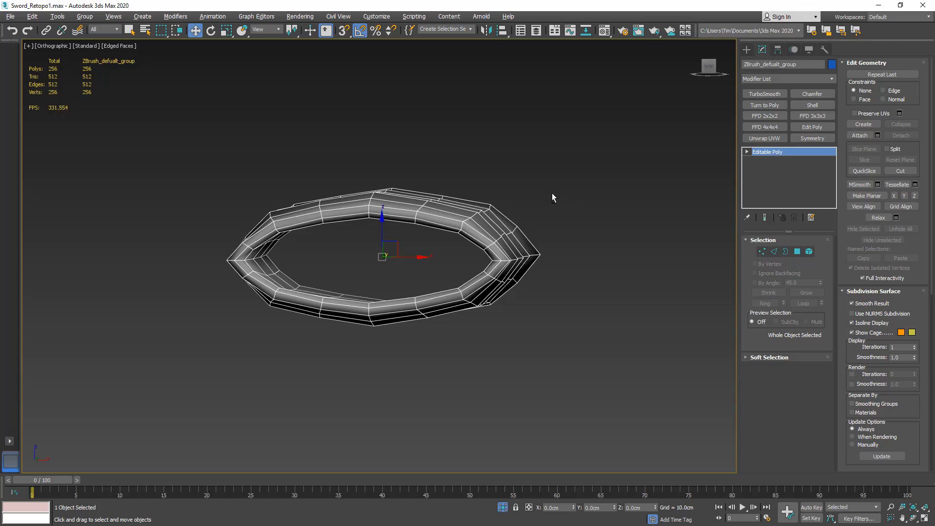
left_click(707, 64)
left_click(762, 251)
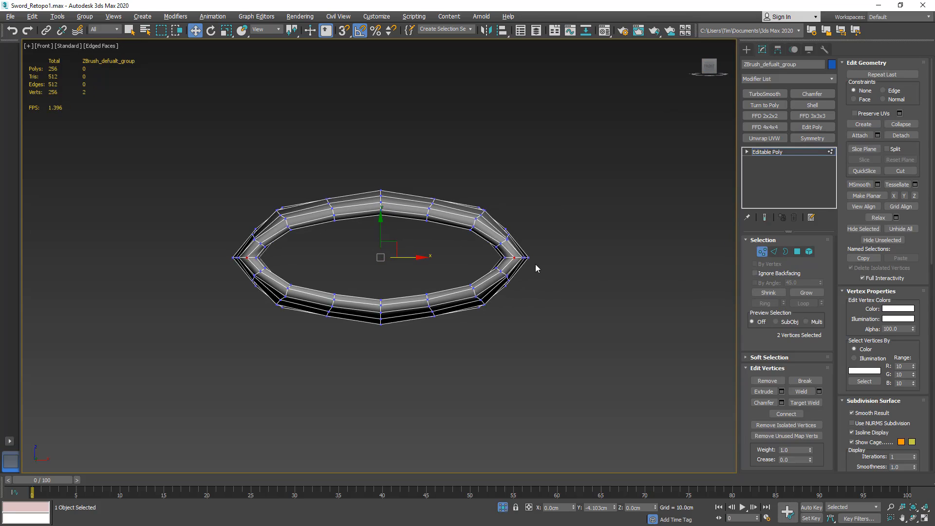
left_click_drag(535, 264, 166, 369)
key("Delete")
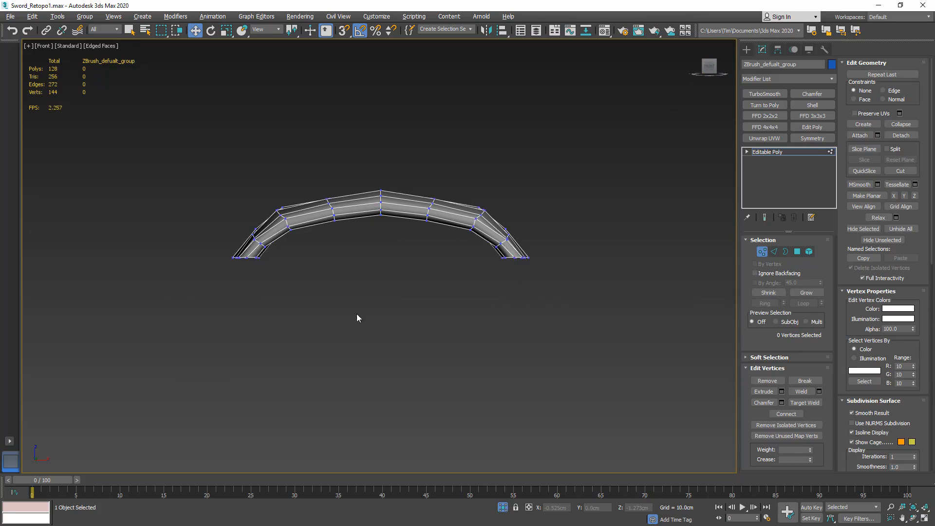
middle_click_drag(357, 318, 473, 268, "alt")
key("1")
key("alt+q")
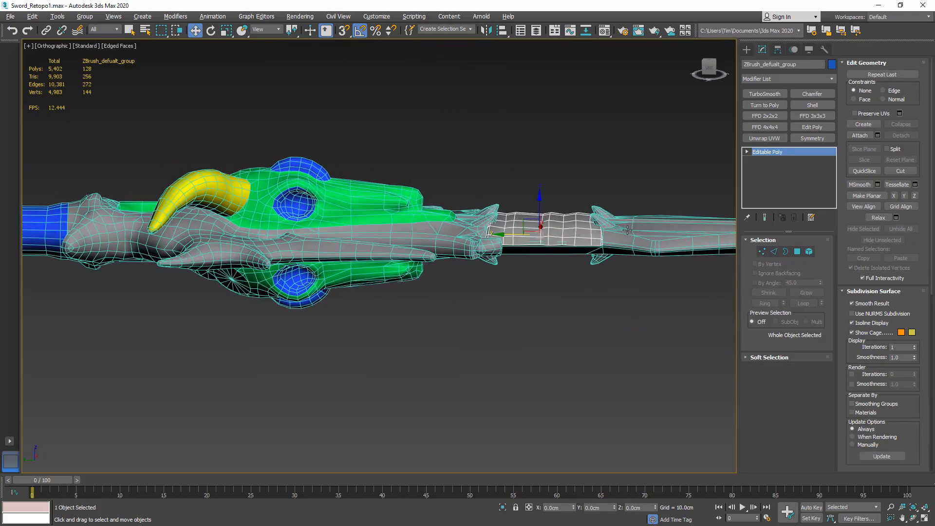
Select the main low-poly sword mesh and disable its Z-axis Symmetry modifier.
left_click(627, 229)
middle_click_drag(627, 230, 738, 172, "alt")
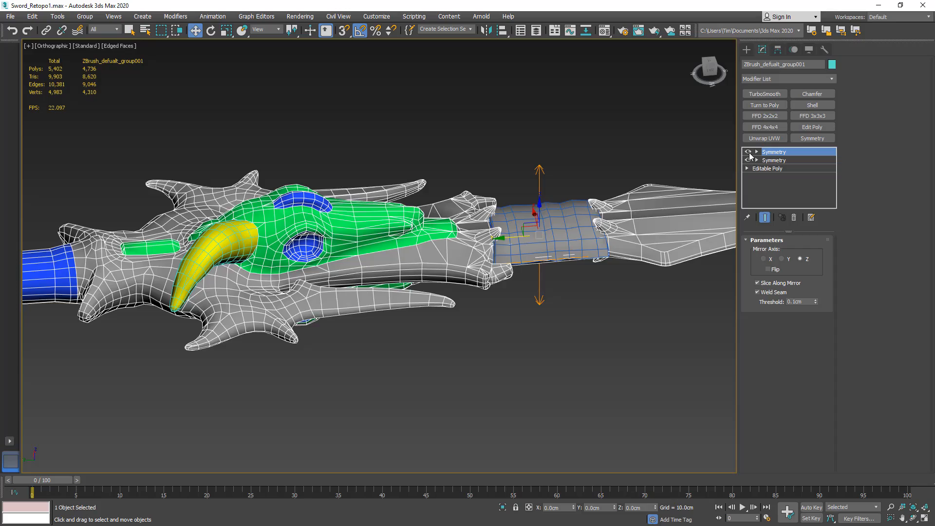
left_click(748, 152)
middle_click_drag(628, 273, 640, 320, "alt")
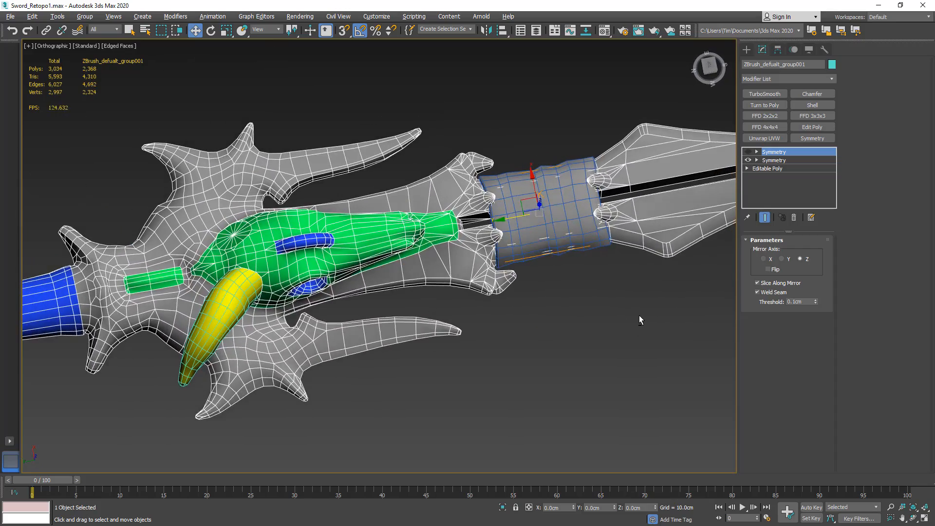
middle_click_drag(156, 364, 414, 309)
scroll(352, 335, "down", 4)
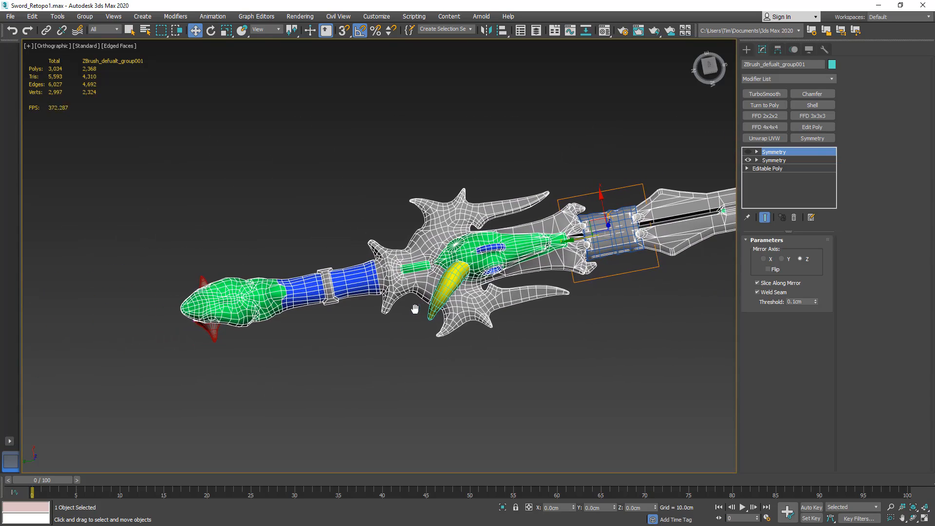